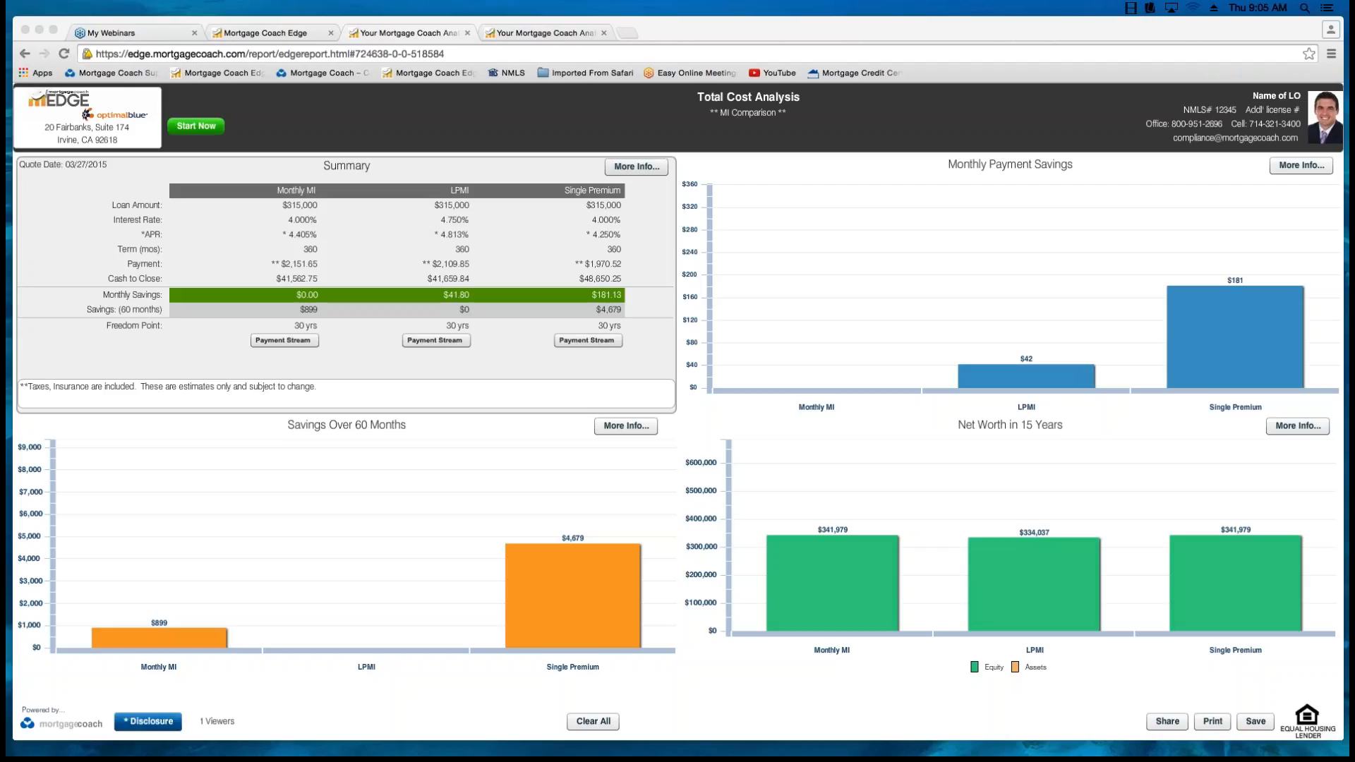
# Generate the share link for the Total Cost Analysis presentation, copy it and close the link dialog.
pyautogui.click(1167, 721)
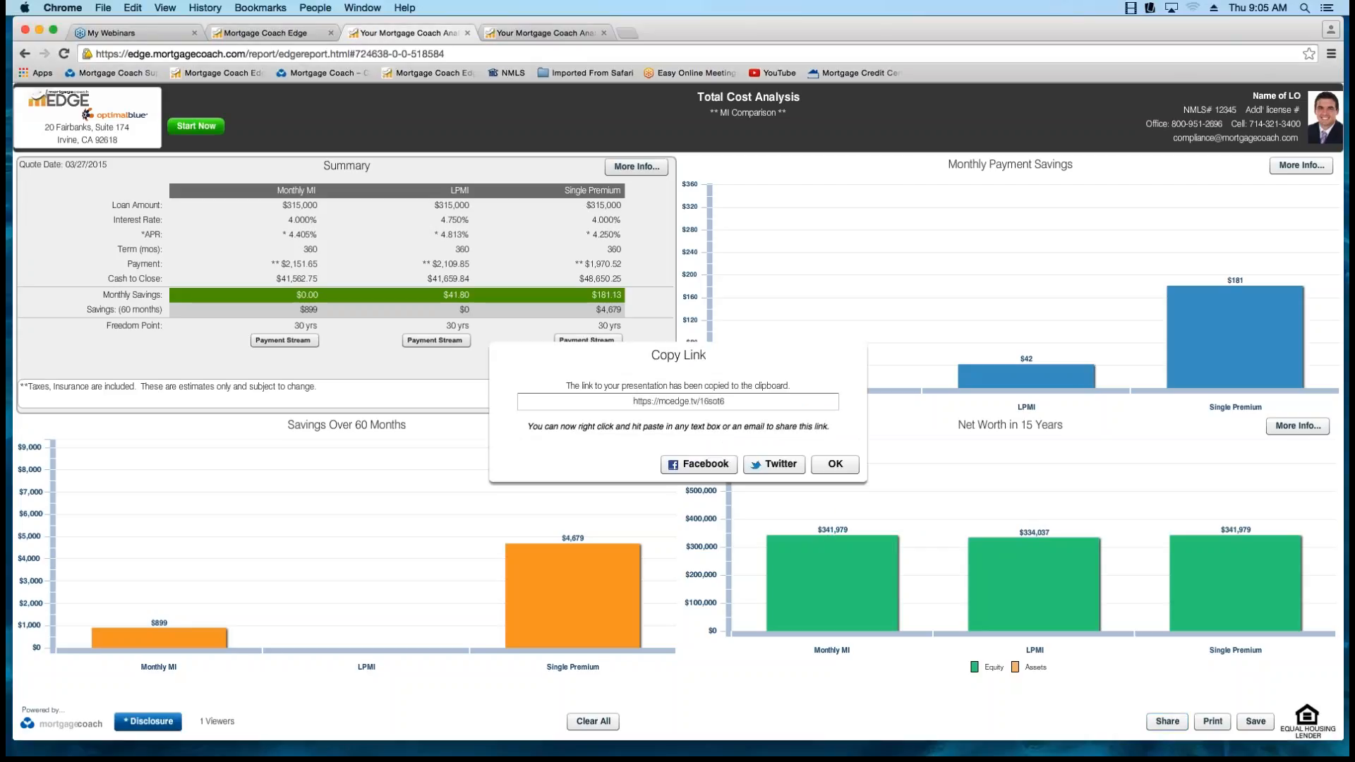
pyautogui.moveTo(724, 401); pyautogui.dragTo(632, 401)
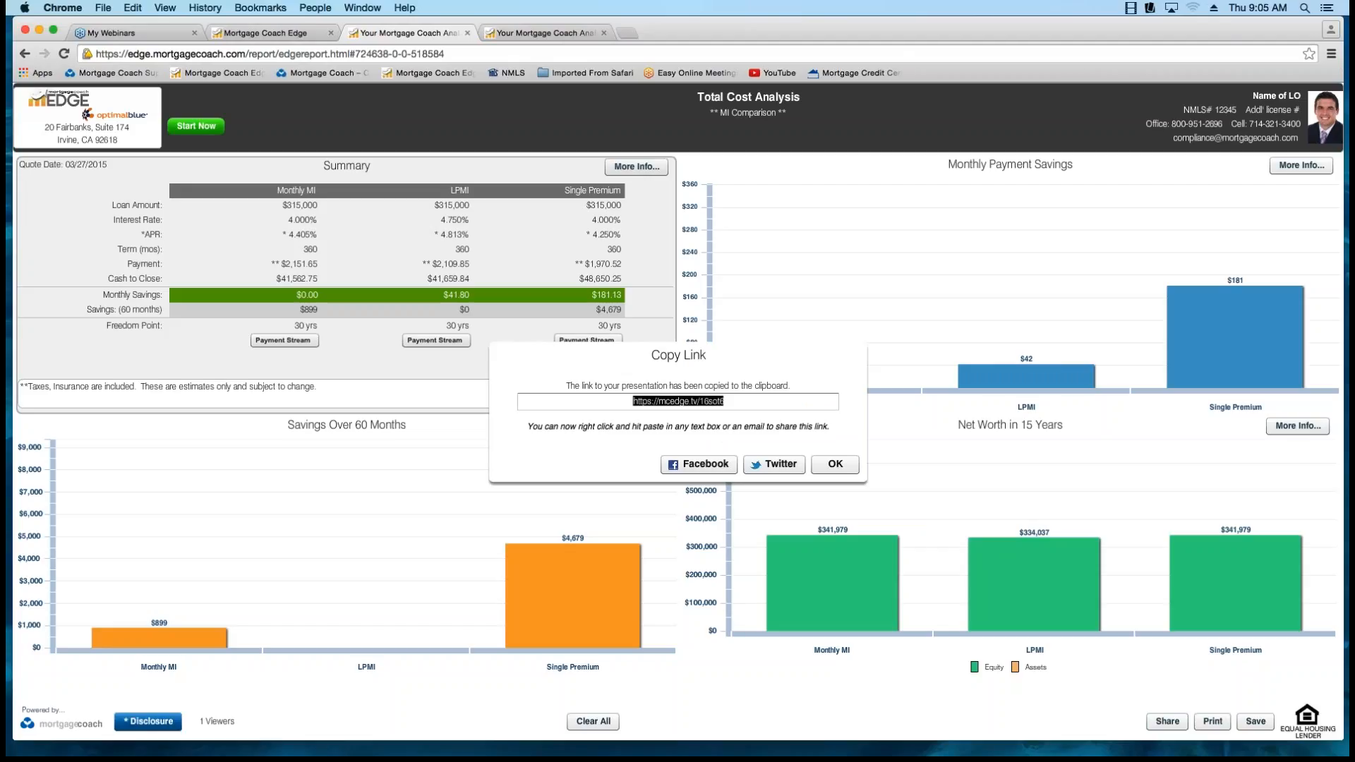
pyautogui.rightClick(678, 397)
pyautogui.click(705, 417)
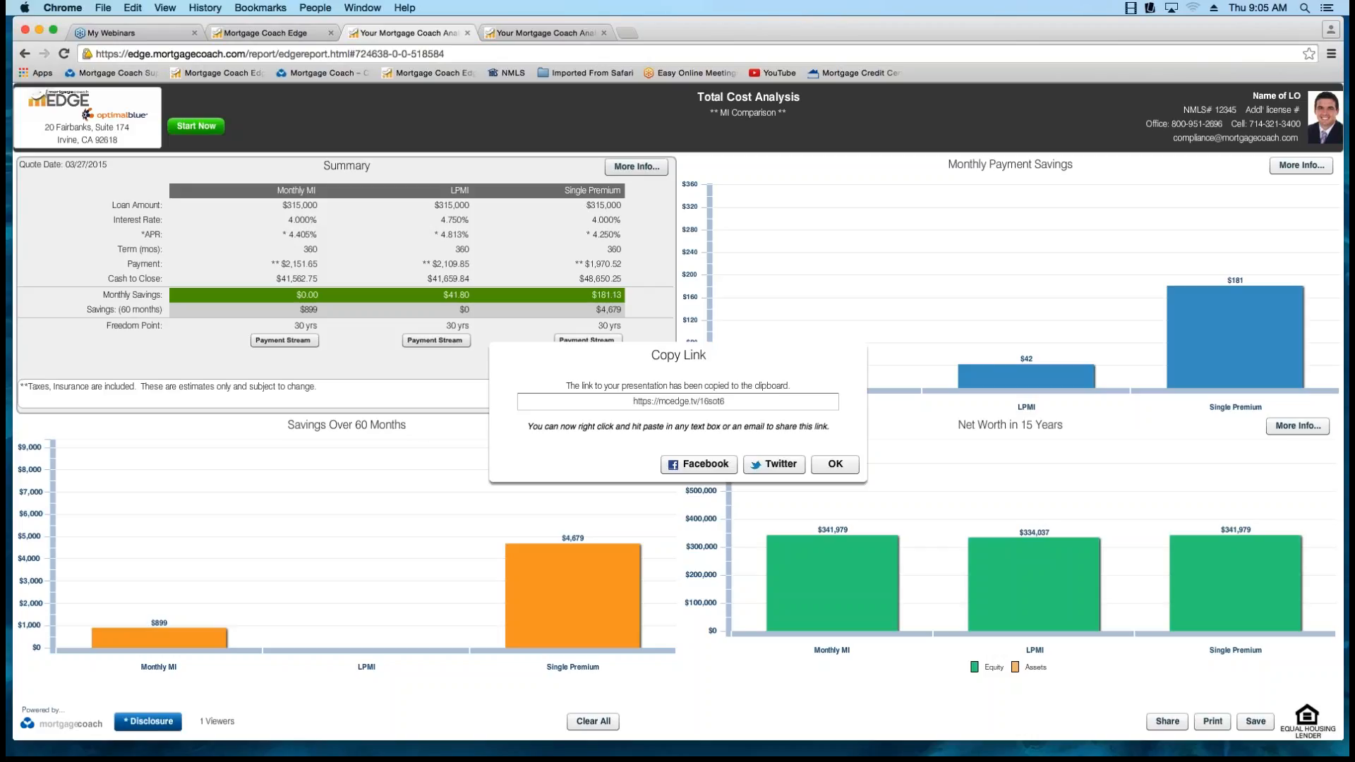
pyautogui.press('Return')
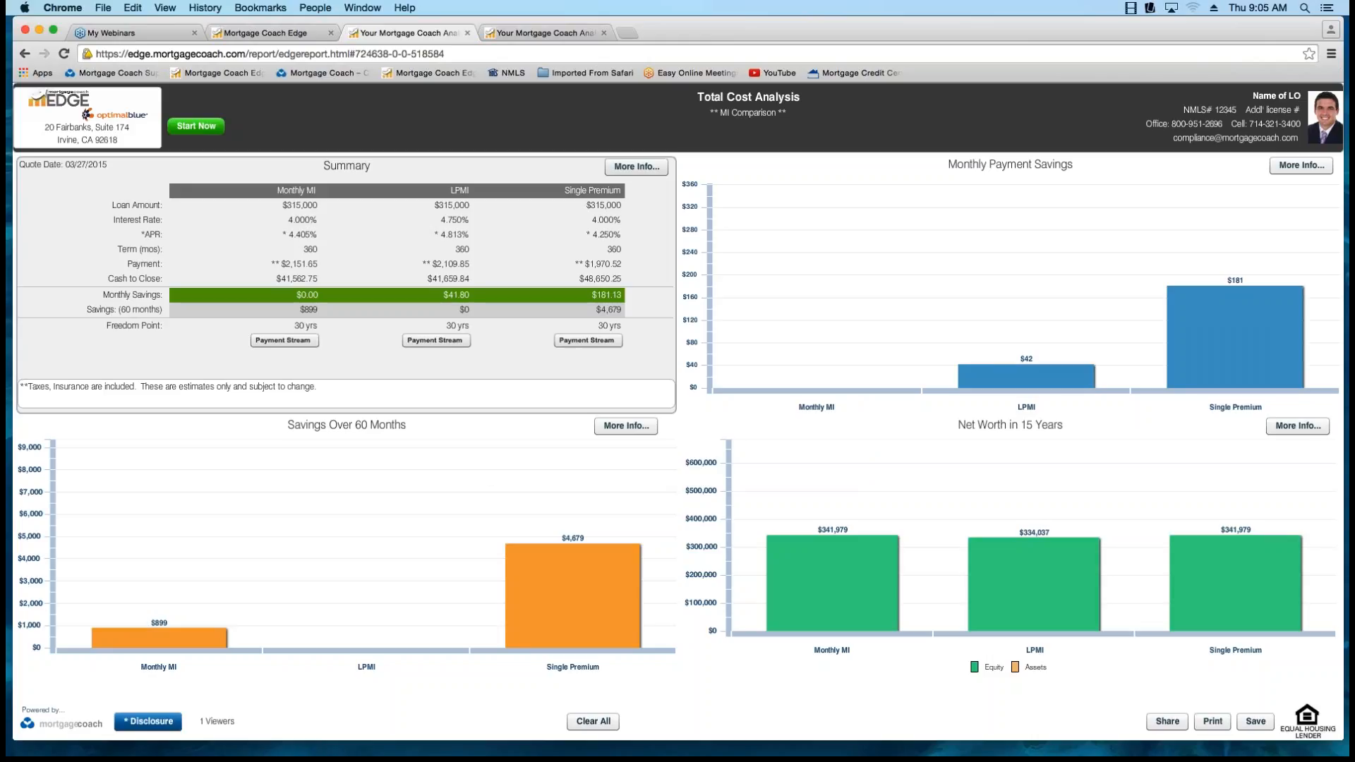
# Highlight the Monthly MI column and the LPMI column in turn, clearing each highlight again.
pyautogui.click(285, 191)
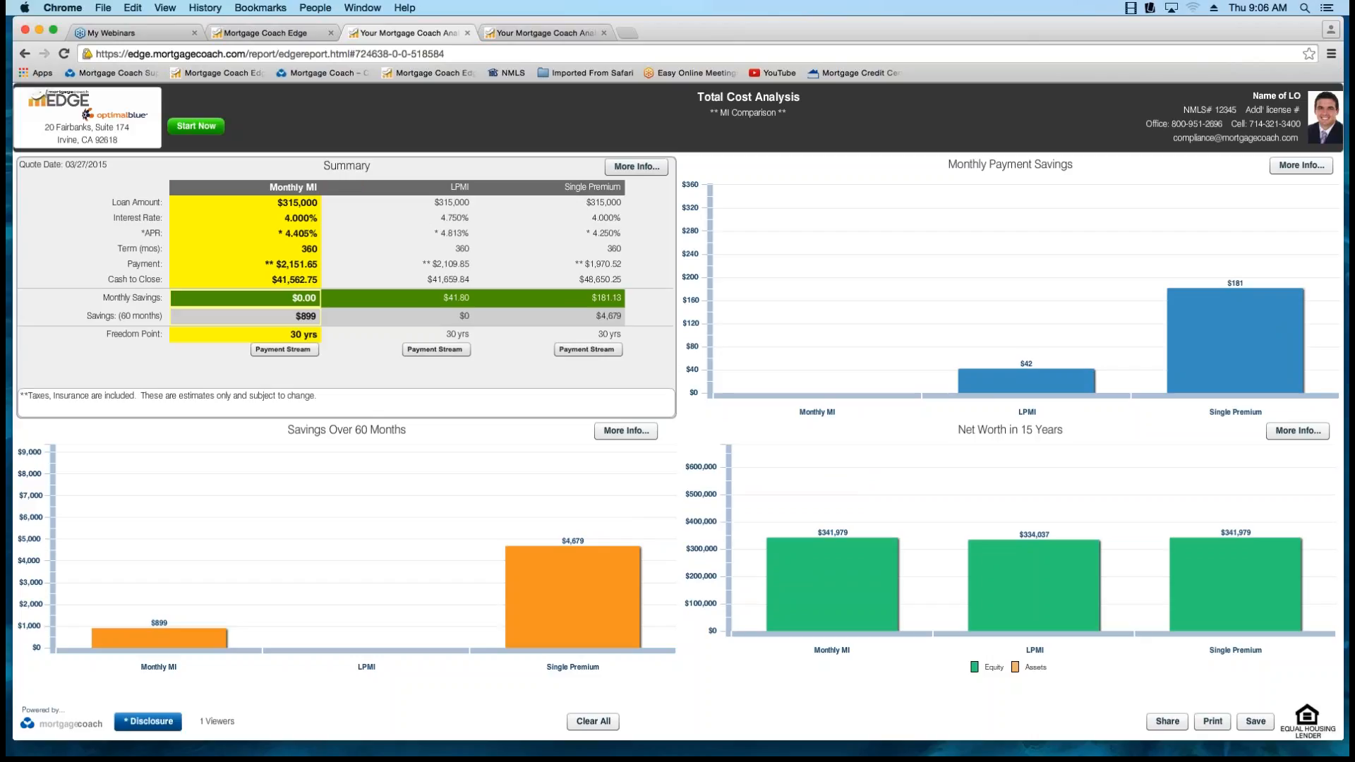
pyautogui.click(293, 187)
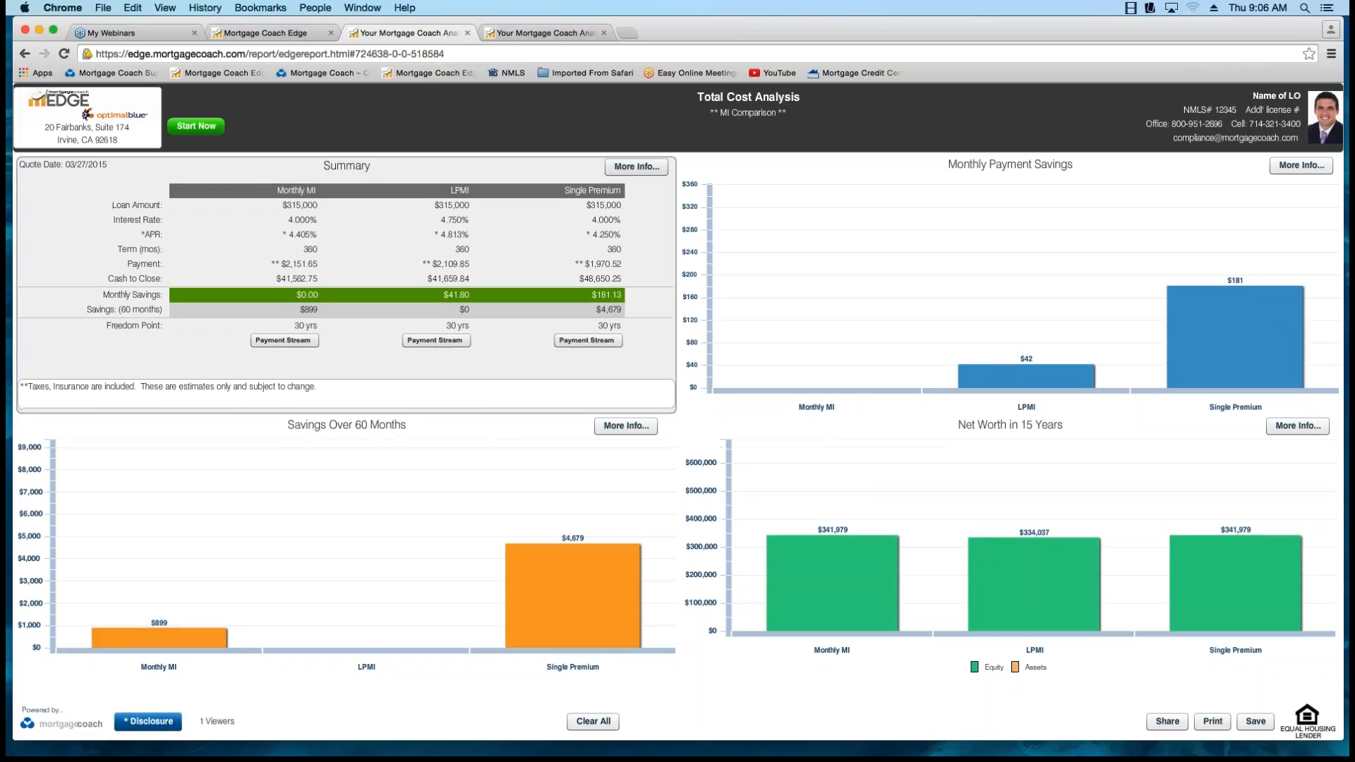
pyautogui.click(444, 191)
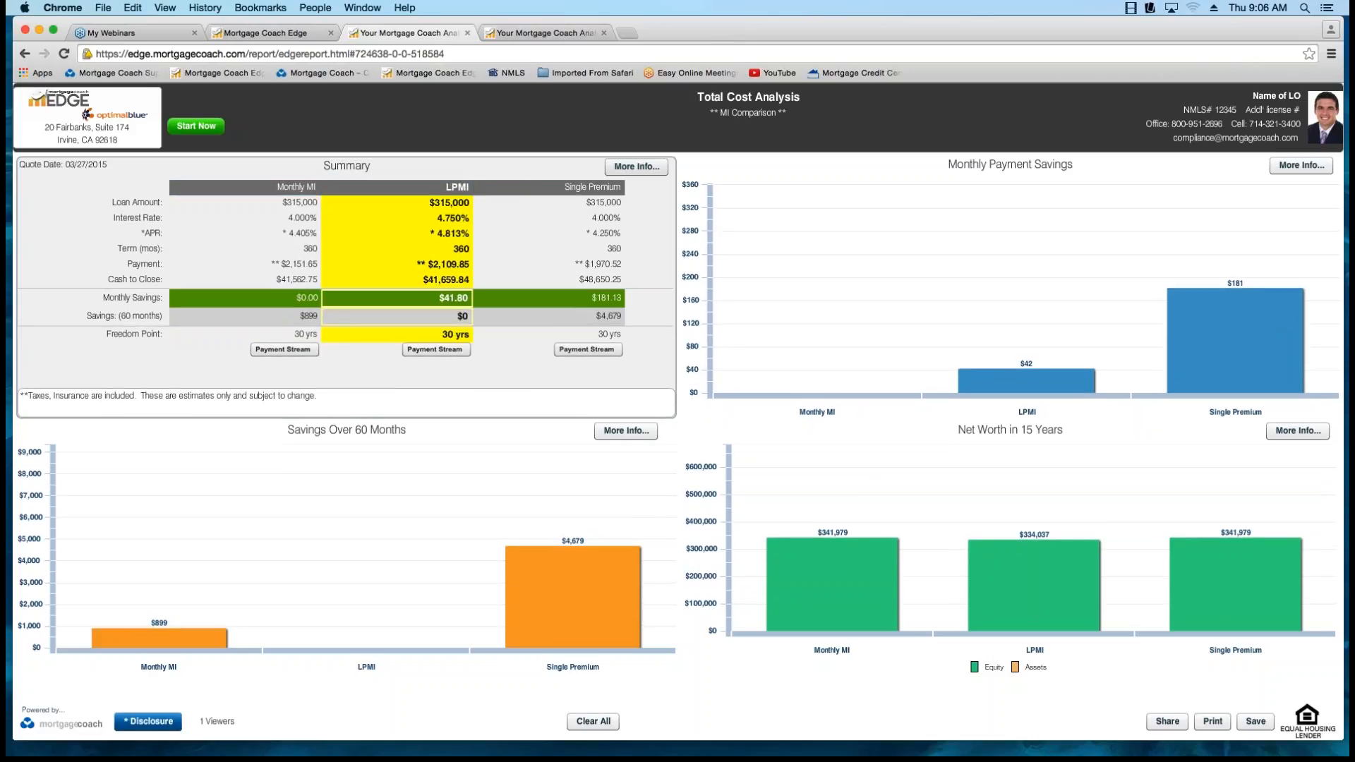
pyautogui.click(444, 188)
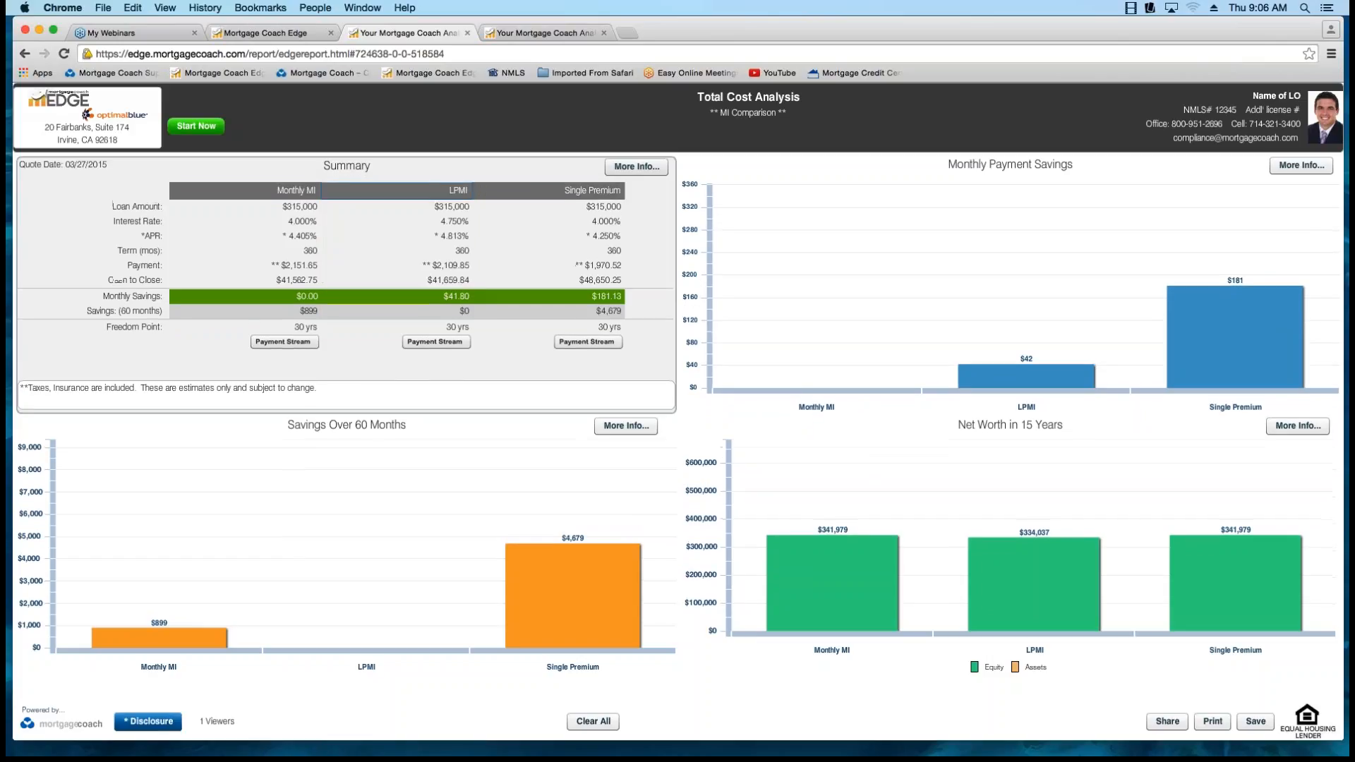
# Highlight the whole Interest Rate row in the summary, including its label and all three loan options.
pyautogui.click(453, 220)
pyautogui.click(311, 220)
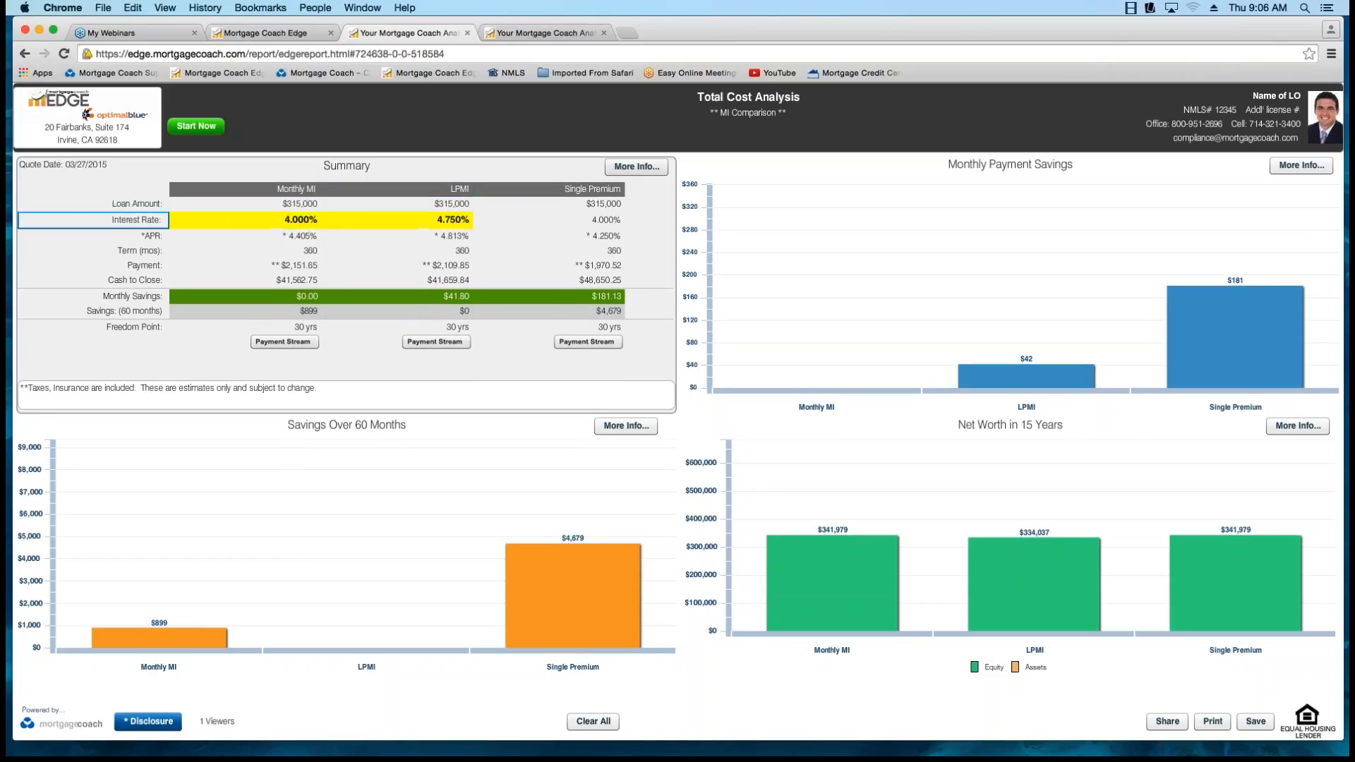
pyautogui.click(152, 220)
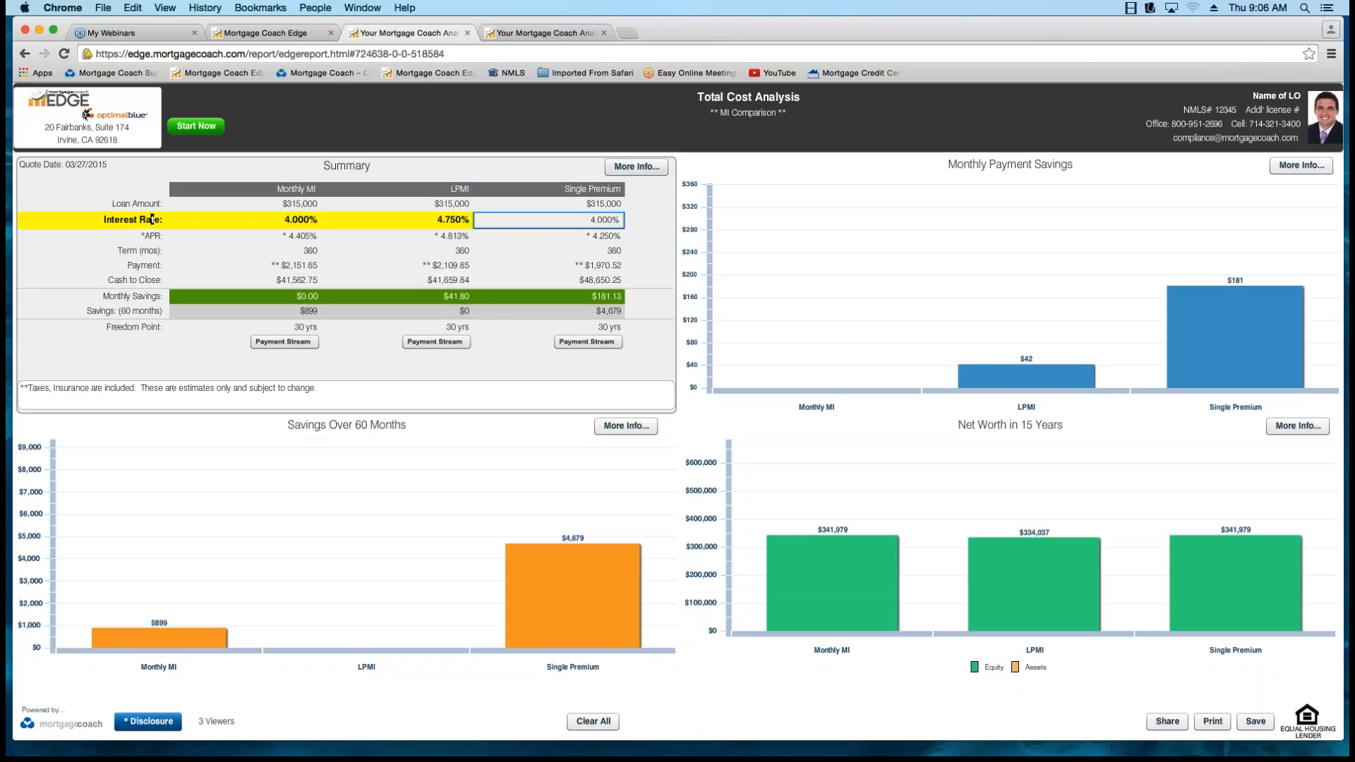
pyautogui.click(605, 221)
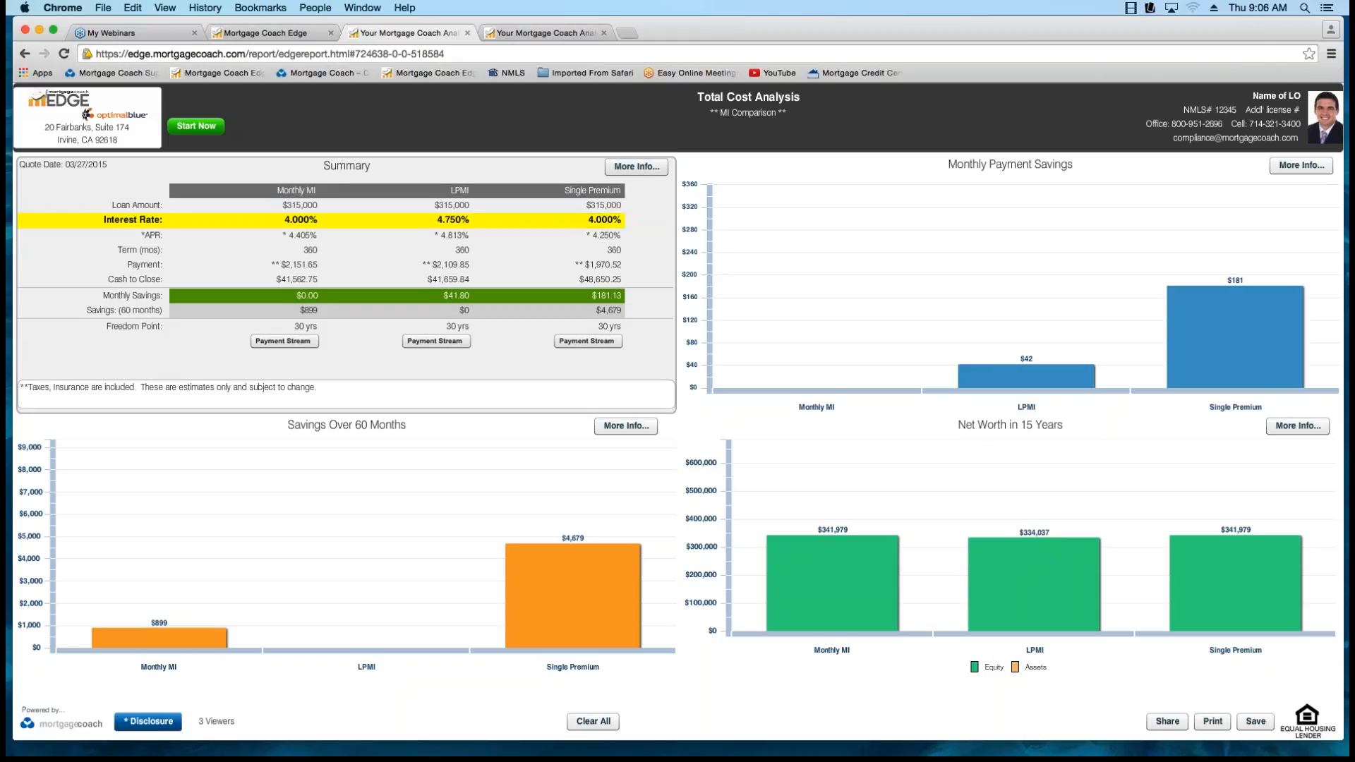
pyautogui.click(290, 220)
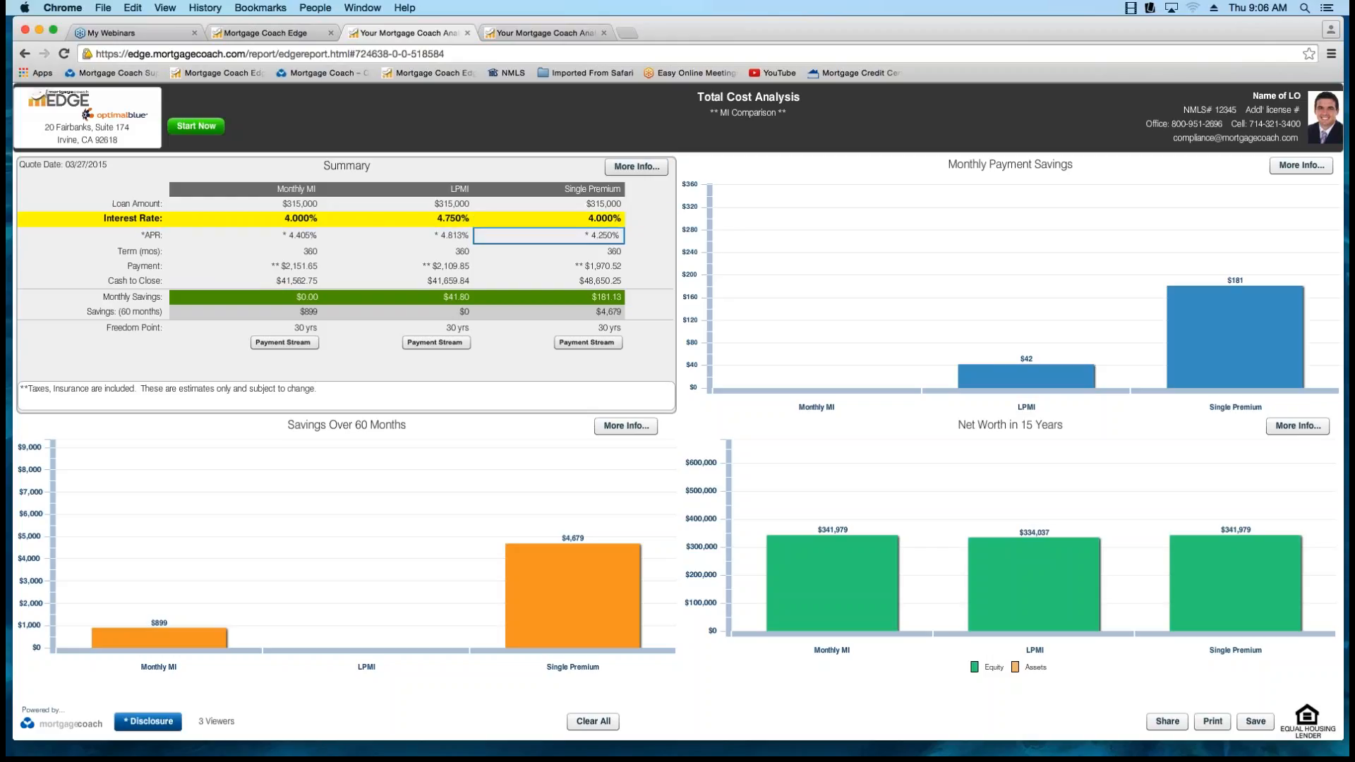
# Highlight the whole Cash to Close row in the summary, including its label and all three loan options.
pyautogui.click(587, 280)
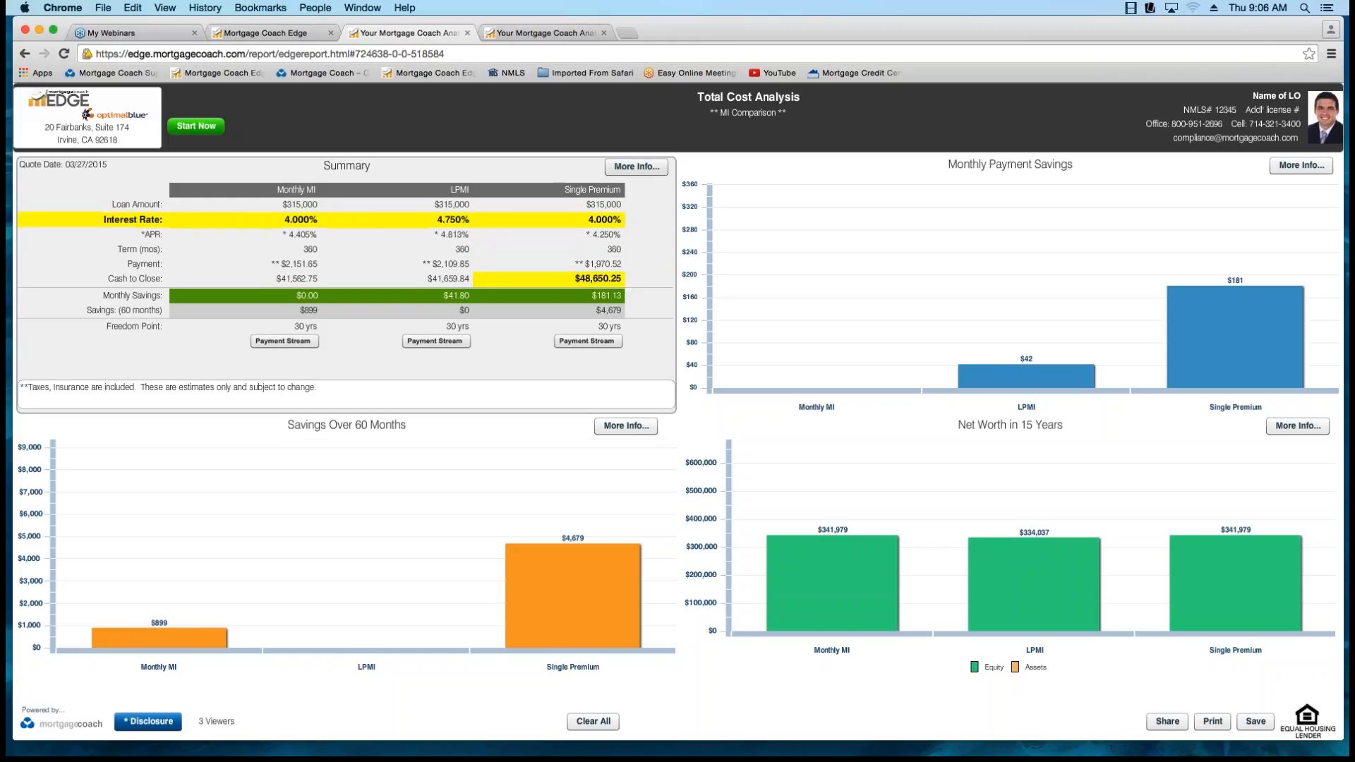
pyautogui.click(443, 279)
pyautogui.click(306, 280)
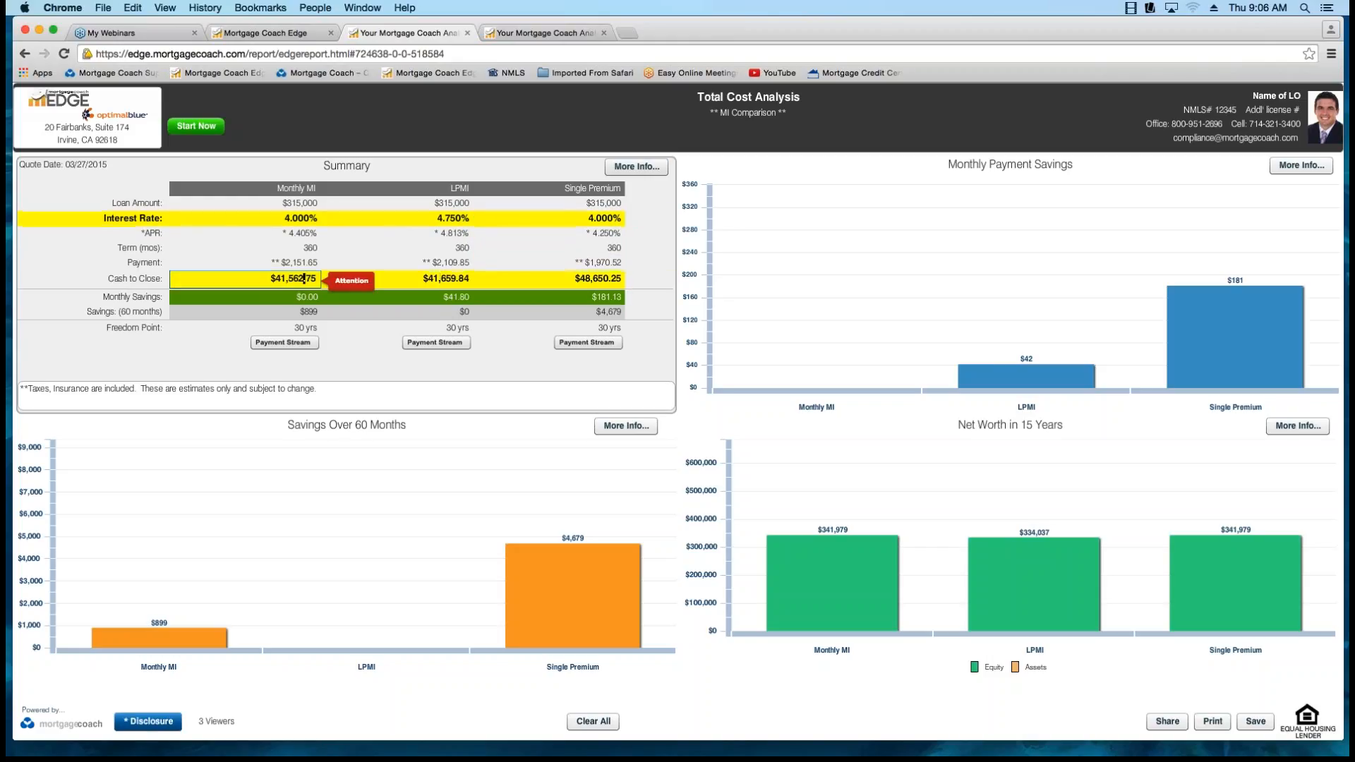
pyautogui.click(133, 279)
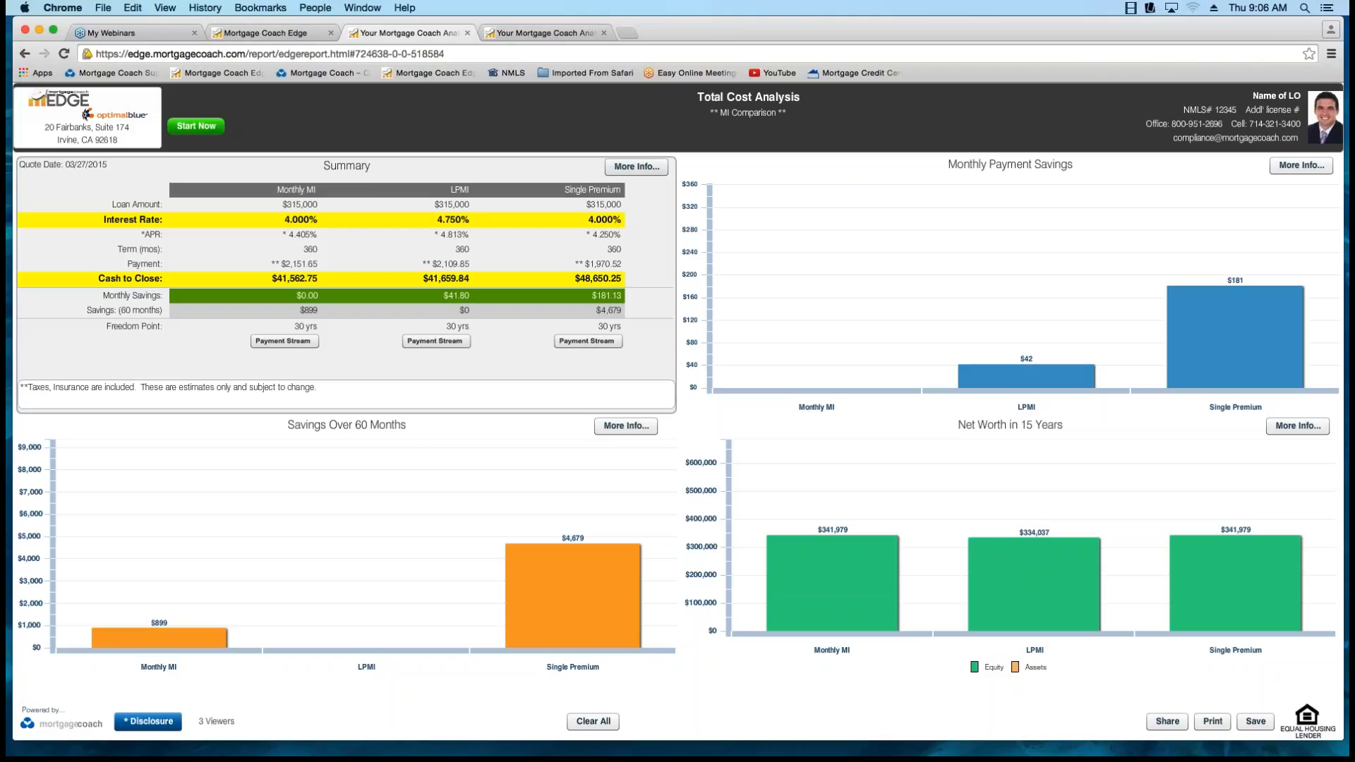
# Toggle the highlight on the Monthly MI option's APR and term cells on and off again.
pyautogui.click(282, 235)
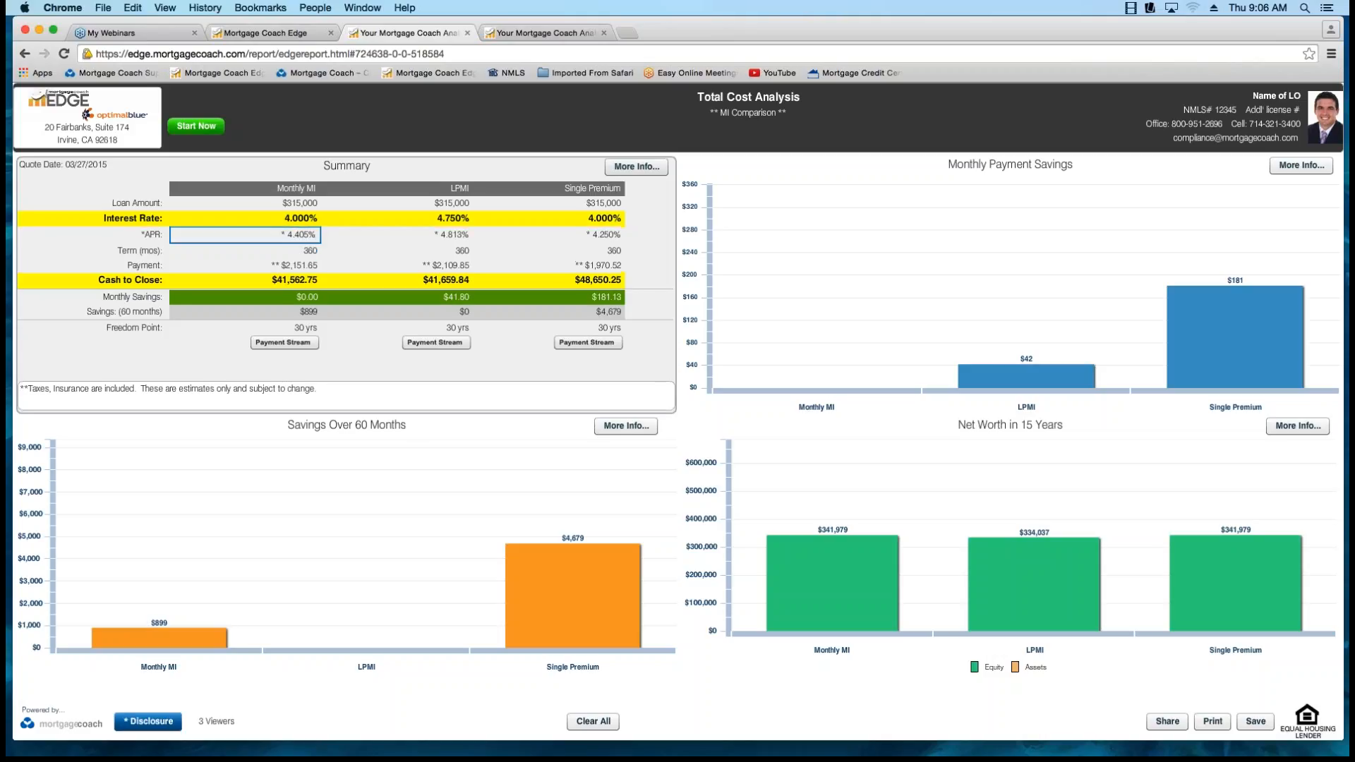
pyautogui.click(282, 234)
pyautogui.click(283, 235)
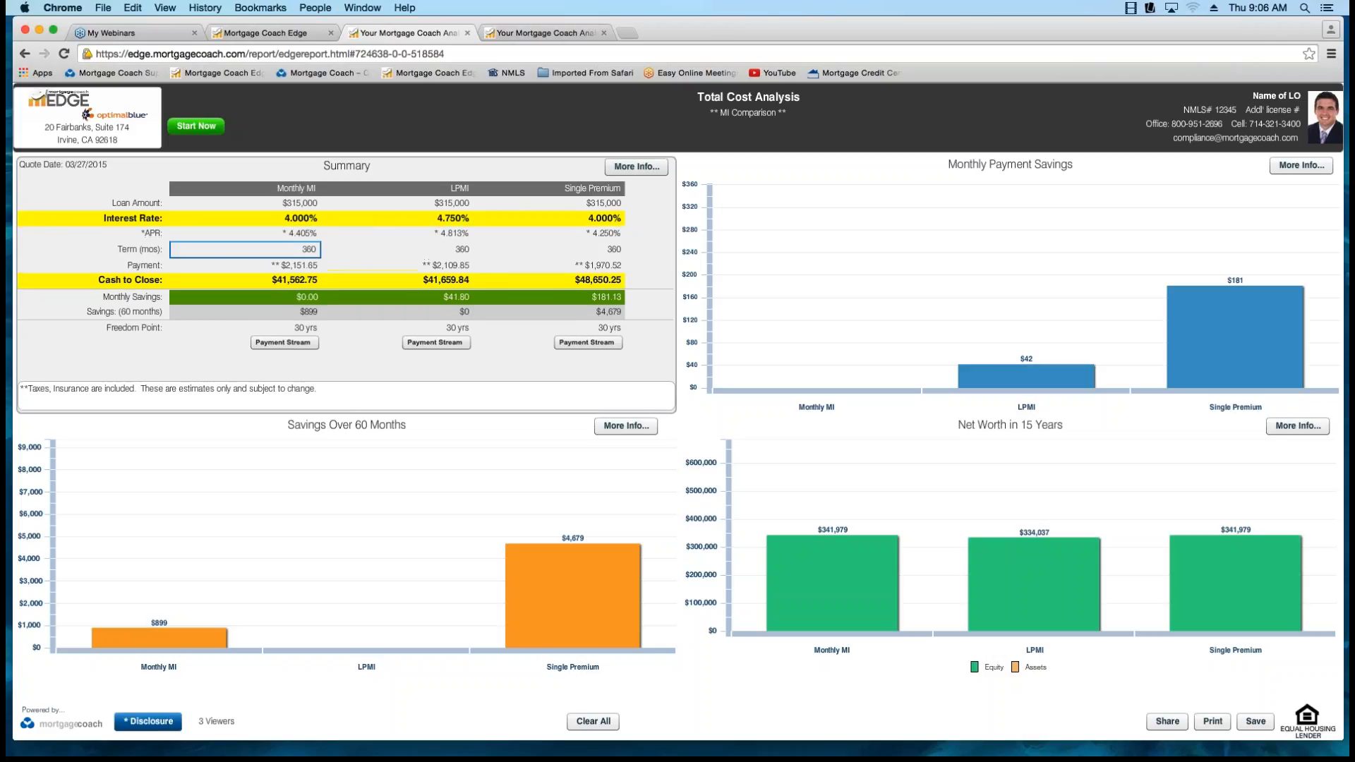
pyautogui.click(246, 249)
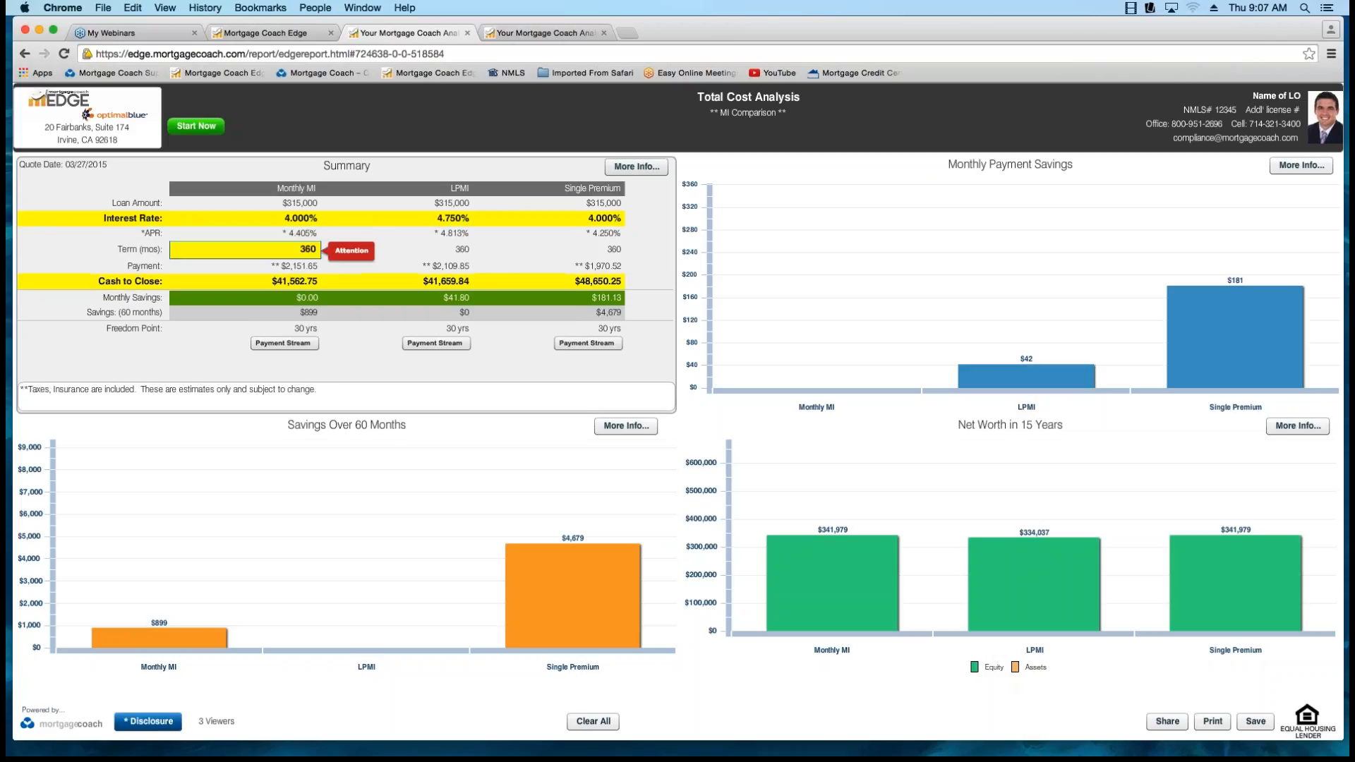
pyautogui.click(245, 249)
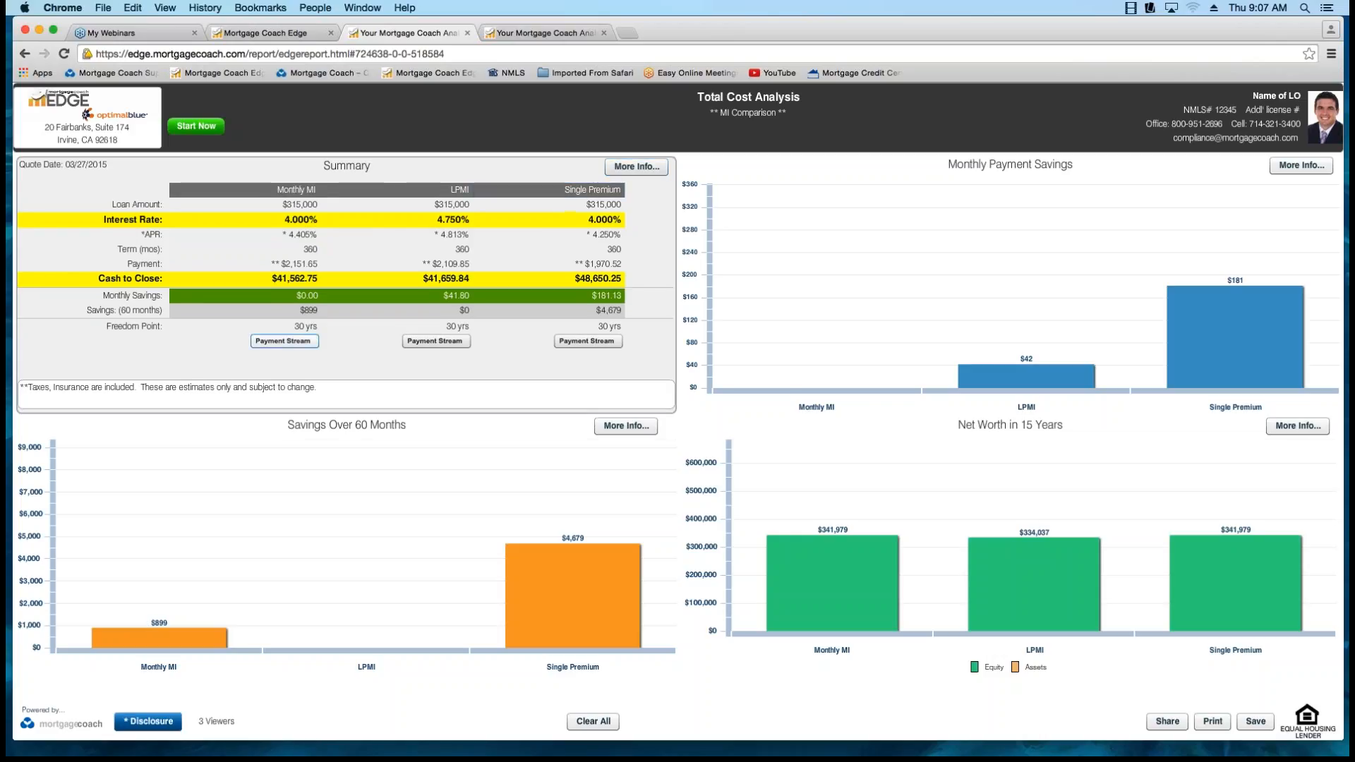
# Review the payment streams of the Monthly MI, LPMI and Single Premium options one after another.
pyautogui.click(283, 341)
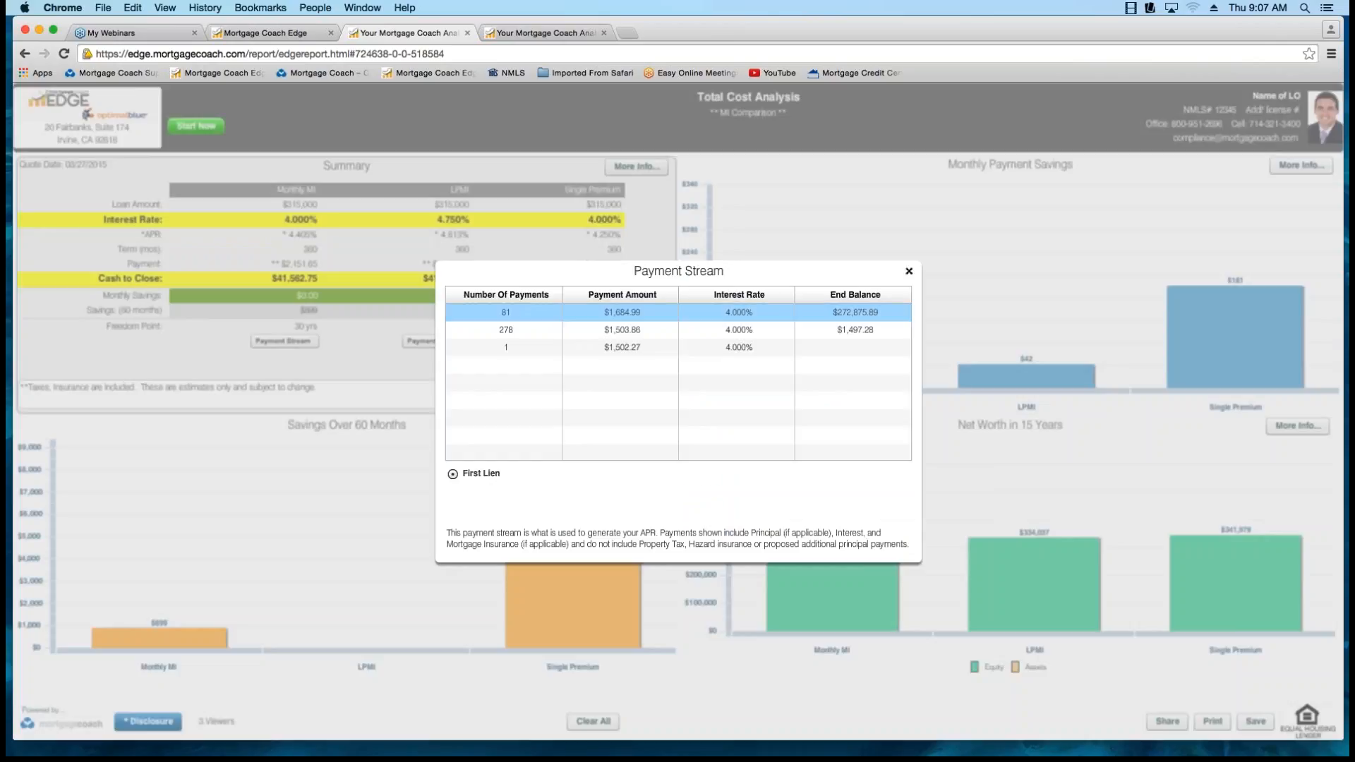
pyautogui.click(621, 312)
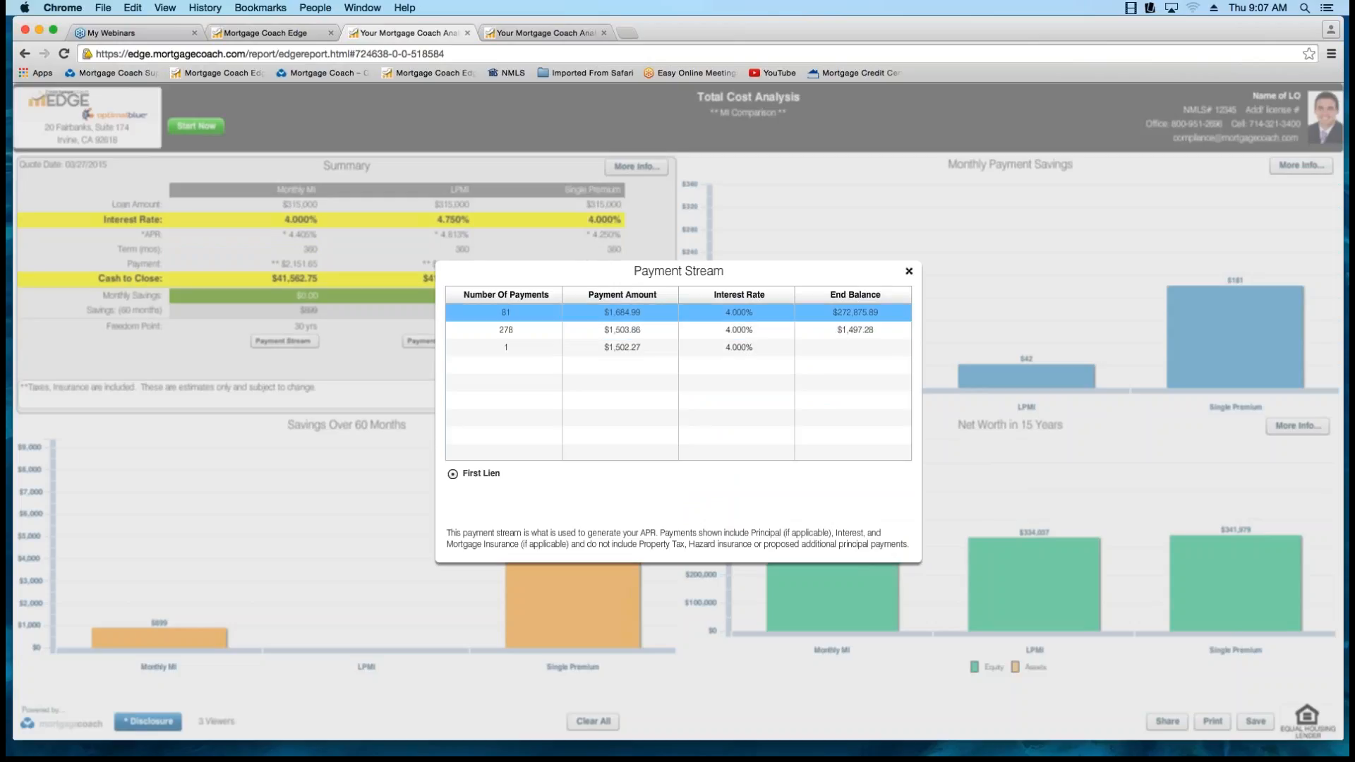
pyautogui.click(908, 271)
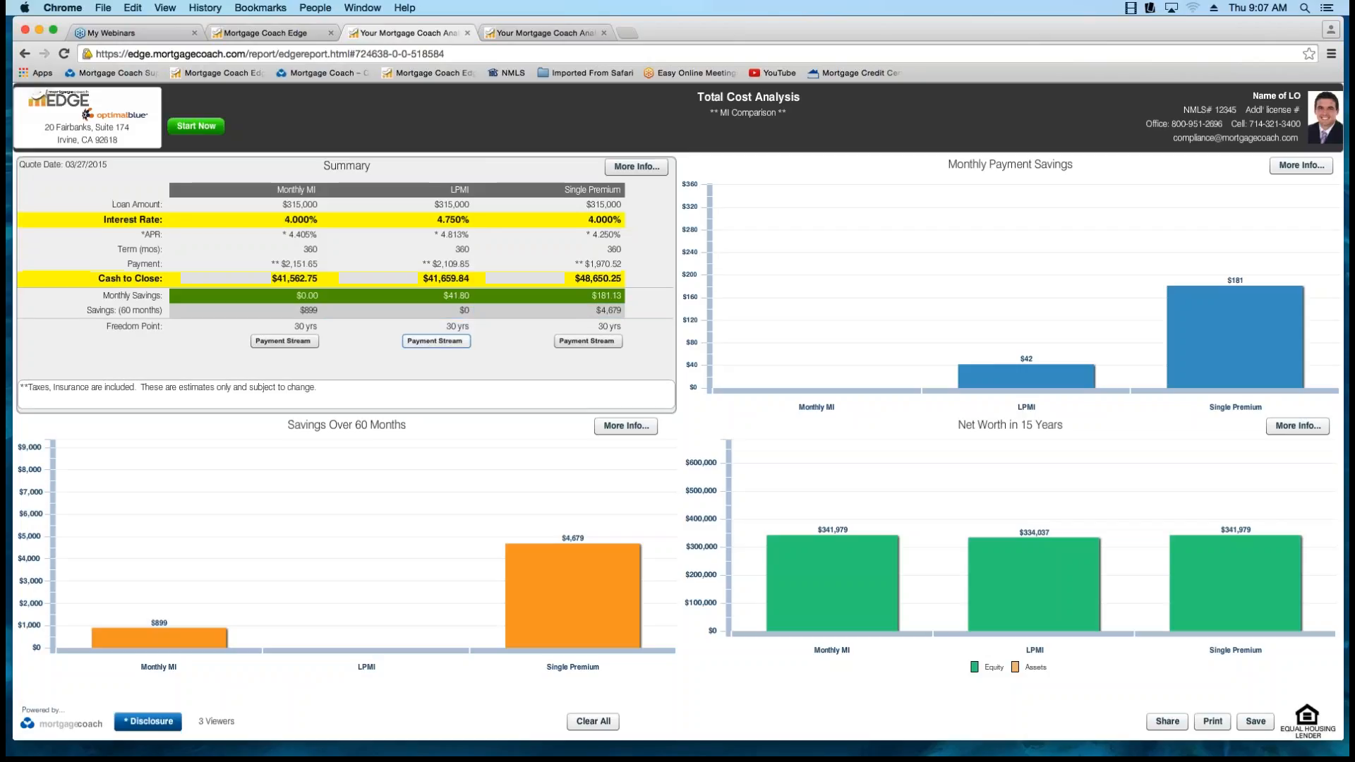
pyautogui.click(447, 341)
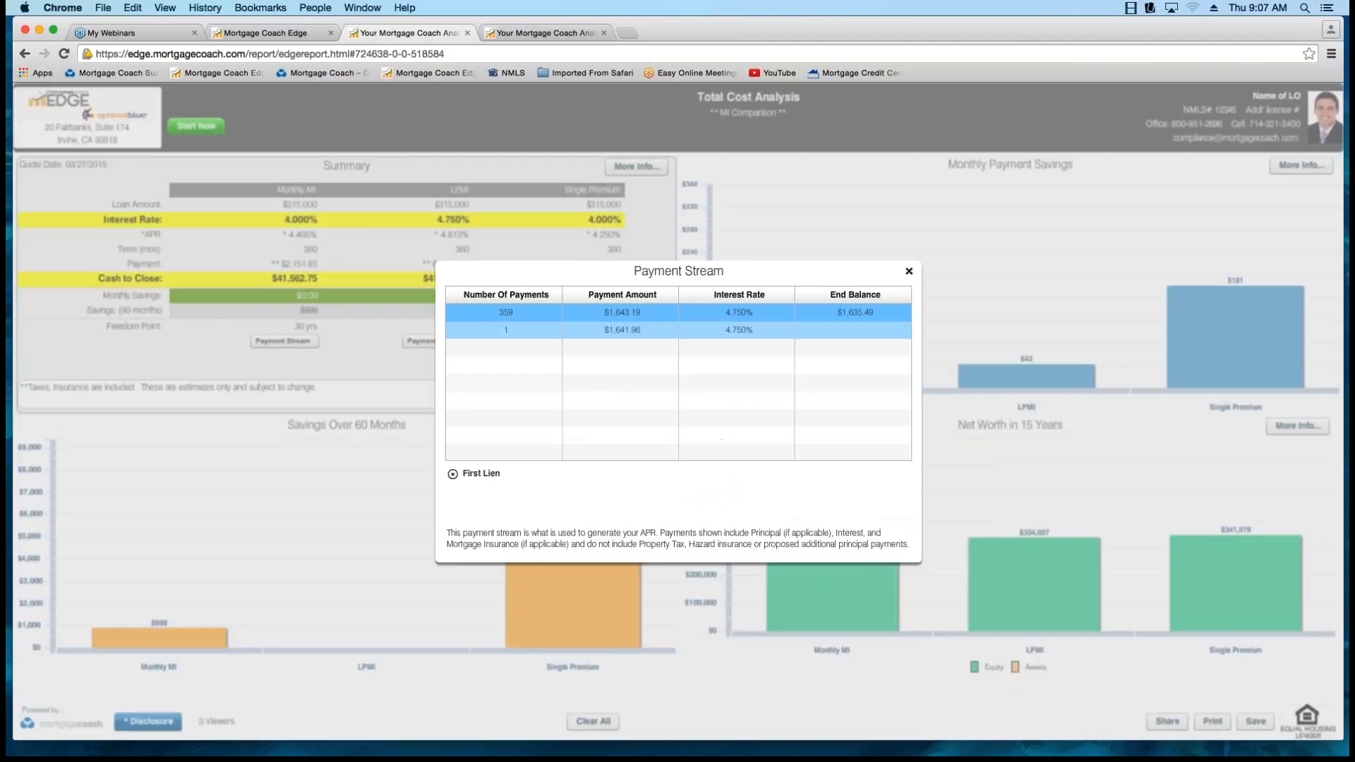
pyautogui.click(909, 271)
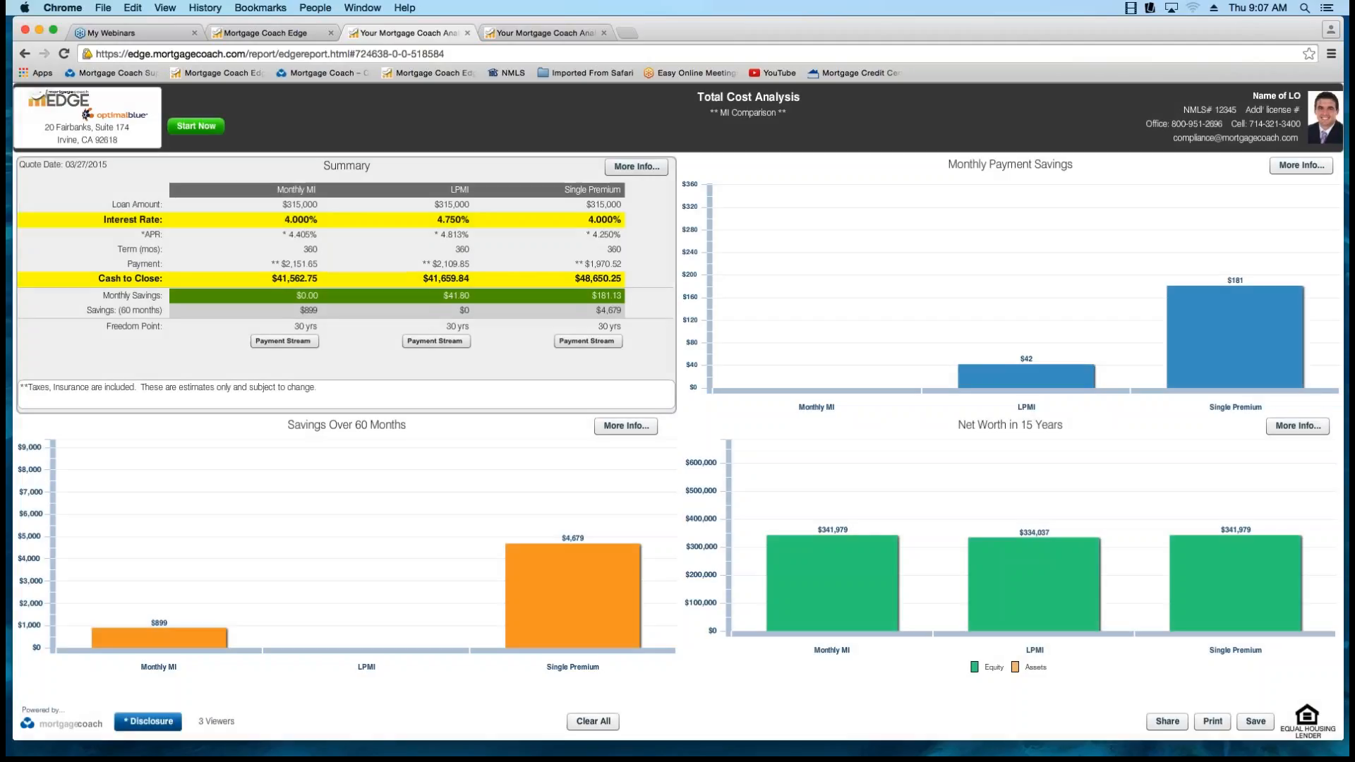
pyautogui.click(587, 341)
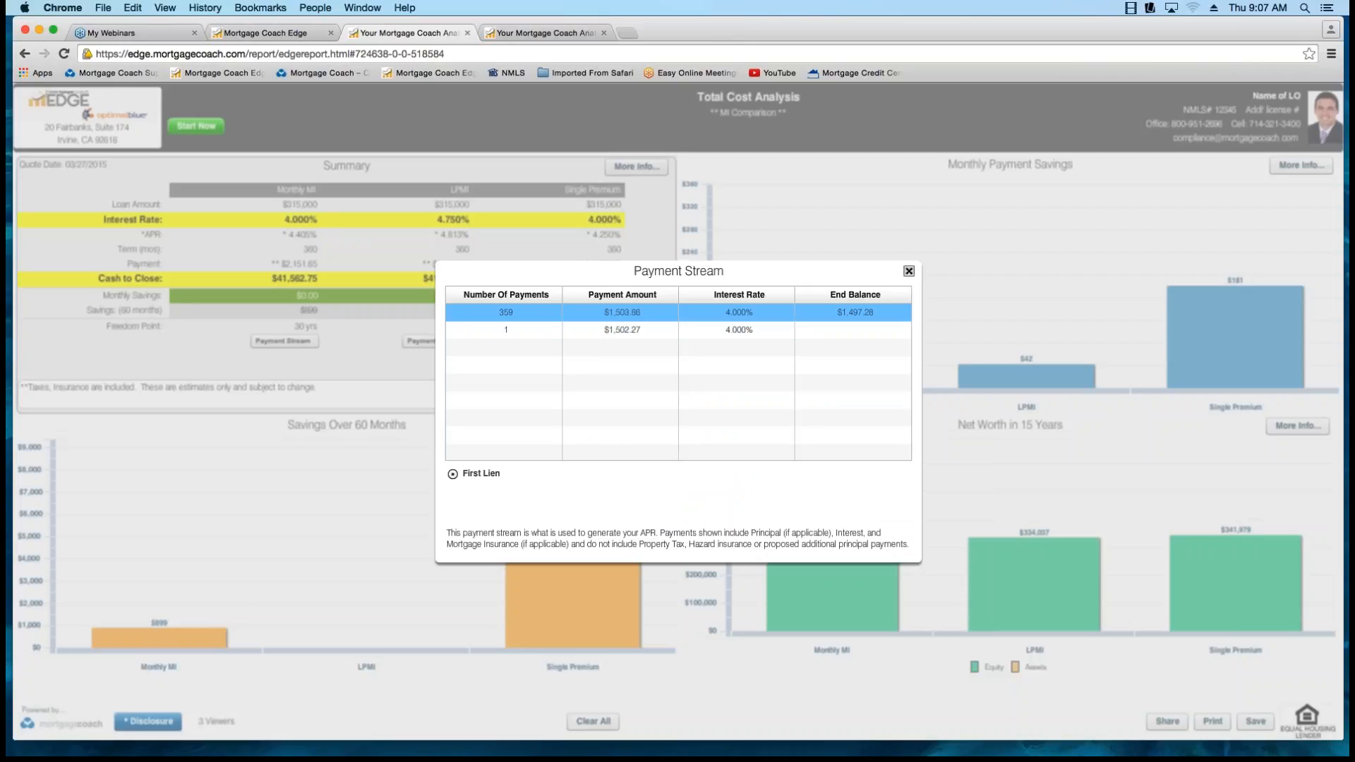
pyautogui.click(909, 270)
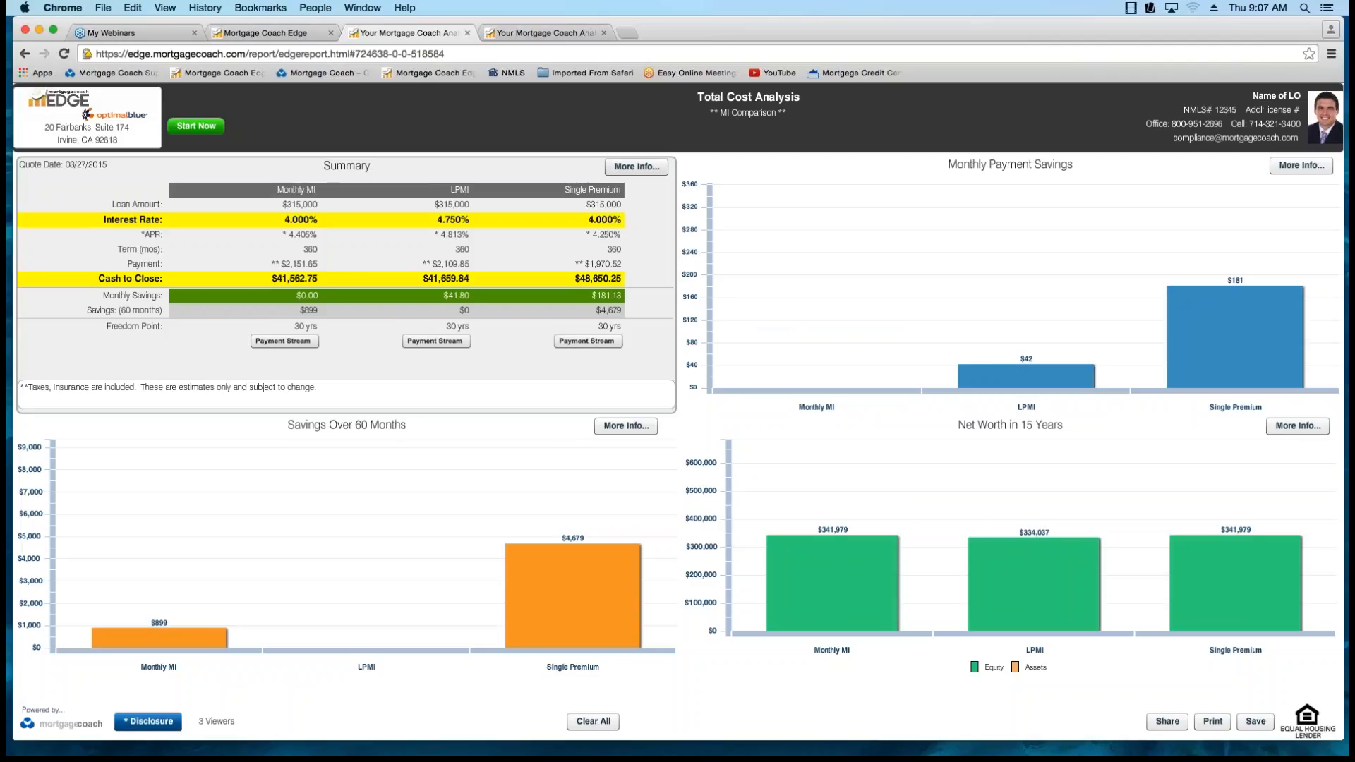
# In the summary's payment breakdown details, highlight the Mtg Insurance row and the LPMI and Single Premium Total PITI values.
pyautogui.click(637, 168)
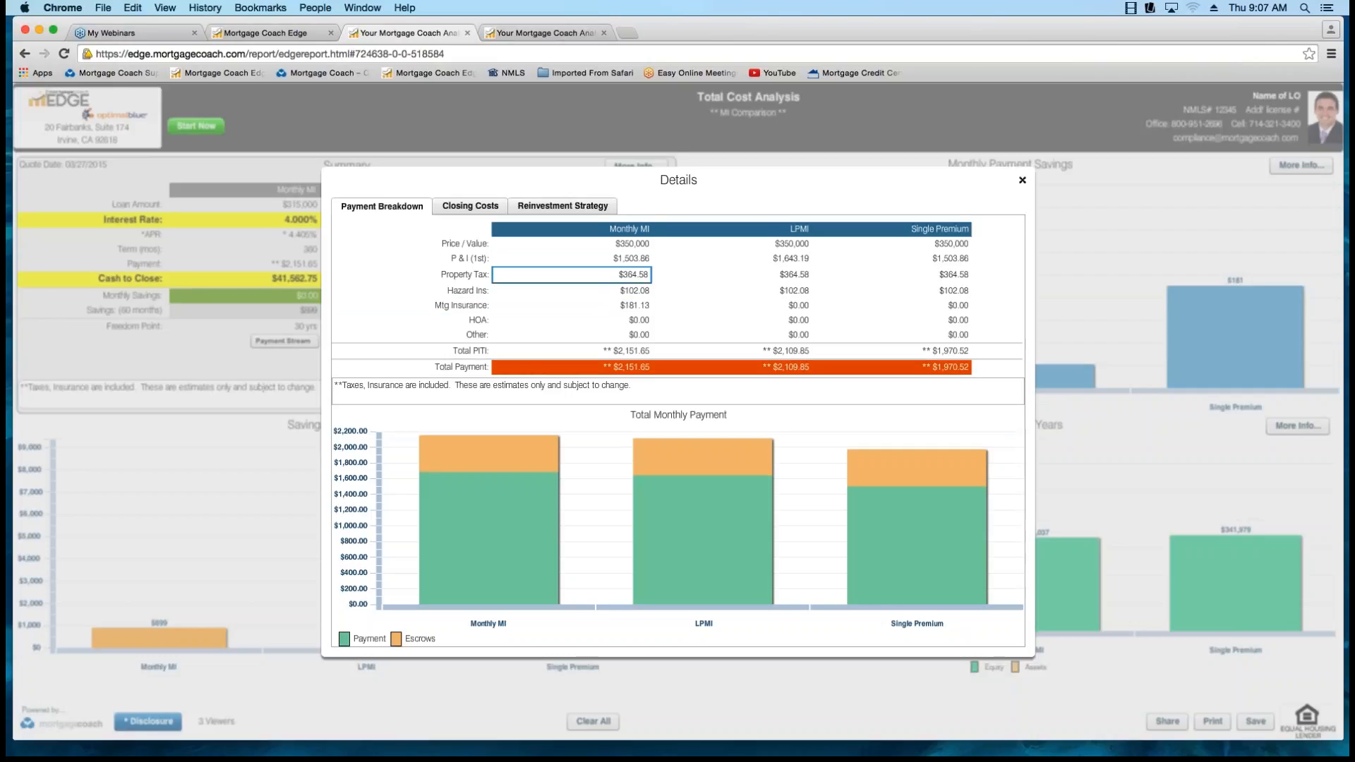
pyautogui.click(632, 305)
pyautogui.click(459, 306)
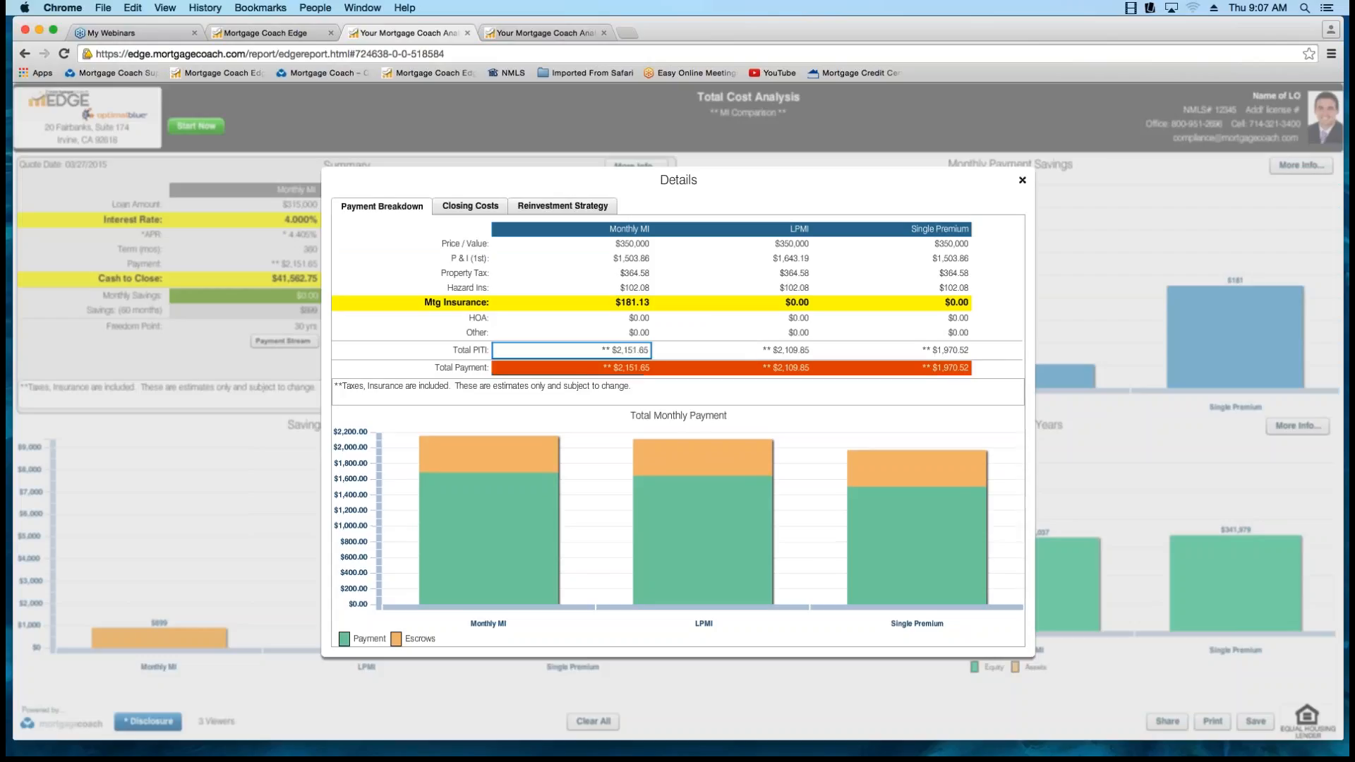
pyautogui.click(766, 349)
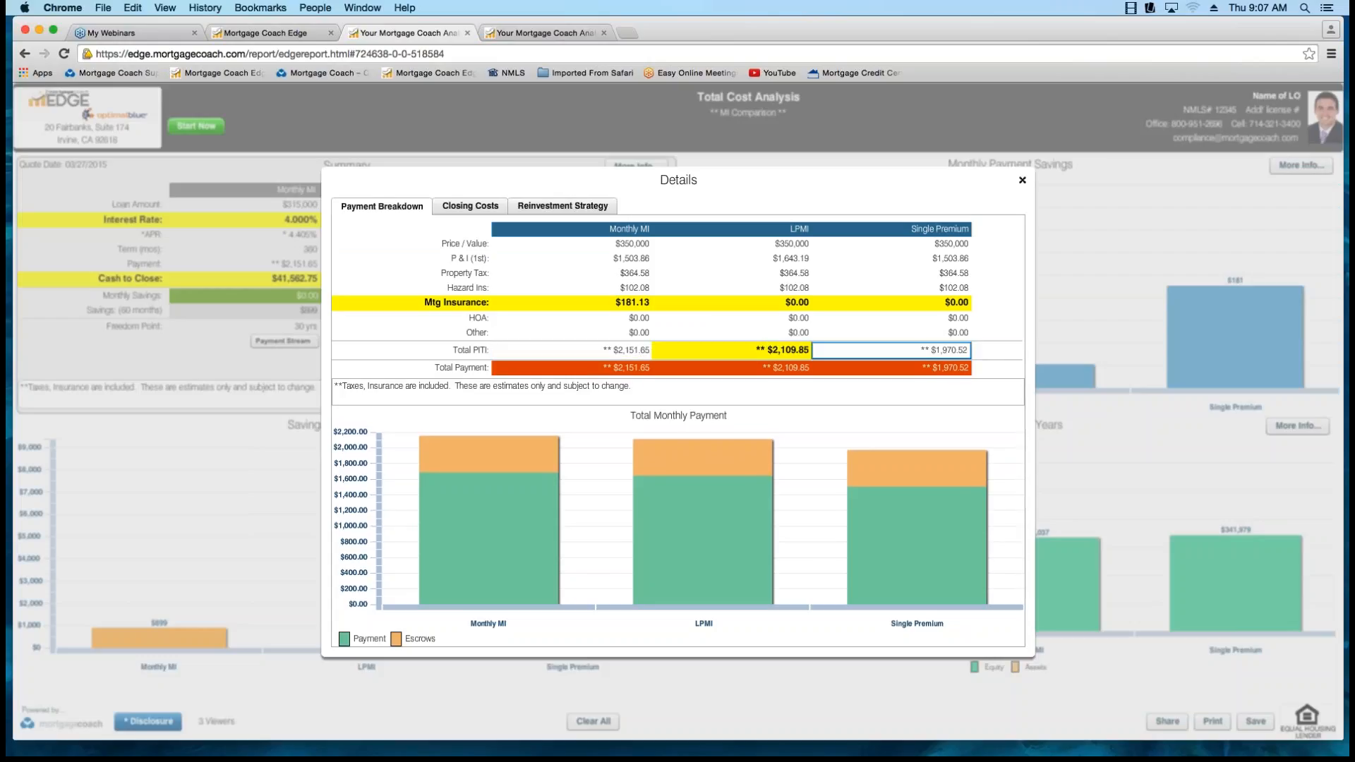
pyautogui.click(891, 349)
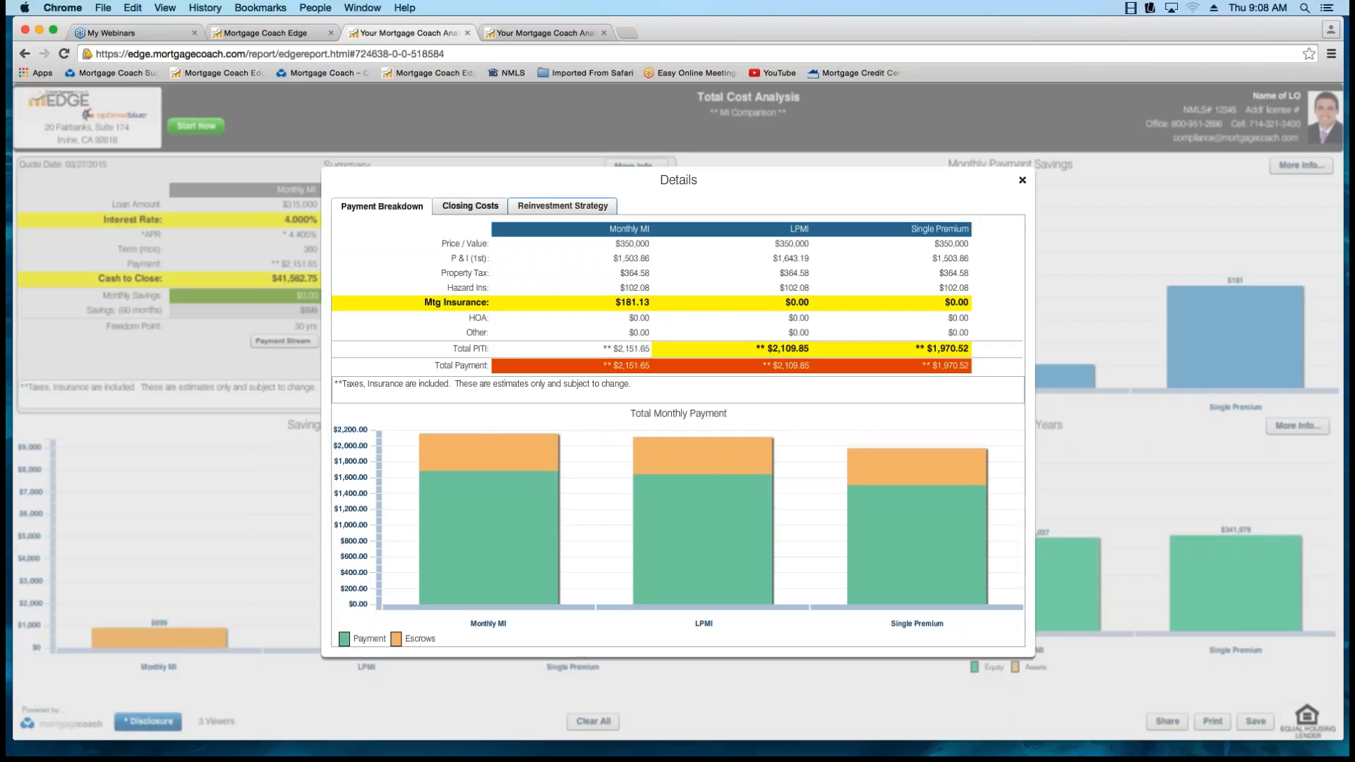
# View the closing costs details and highlight the Reduction Pmt label and first-lien amounts of all three options in the reinvestment strategy.
pyautogui.click(470, 206)
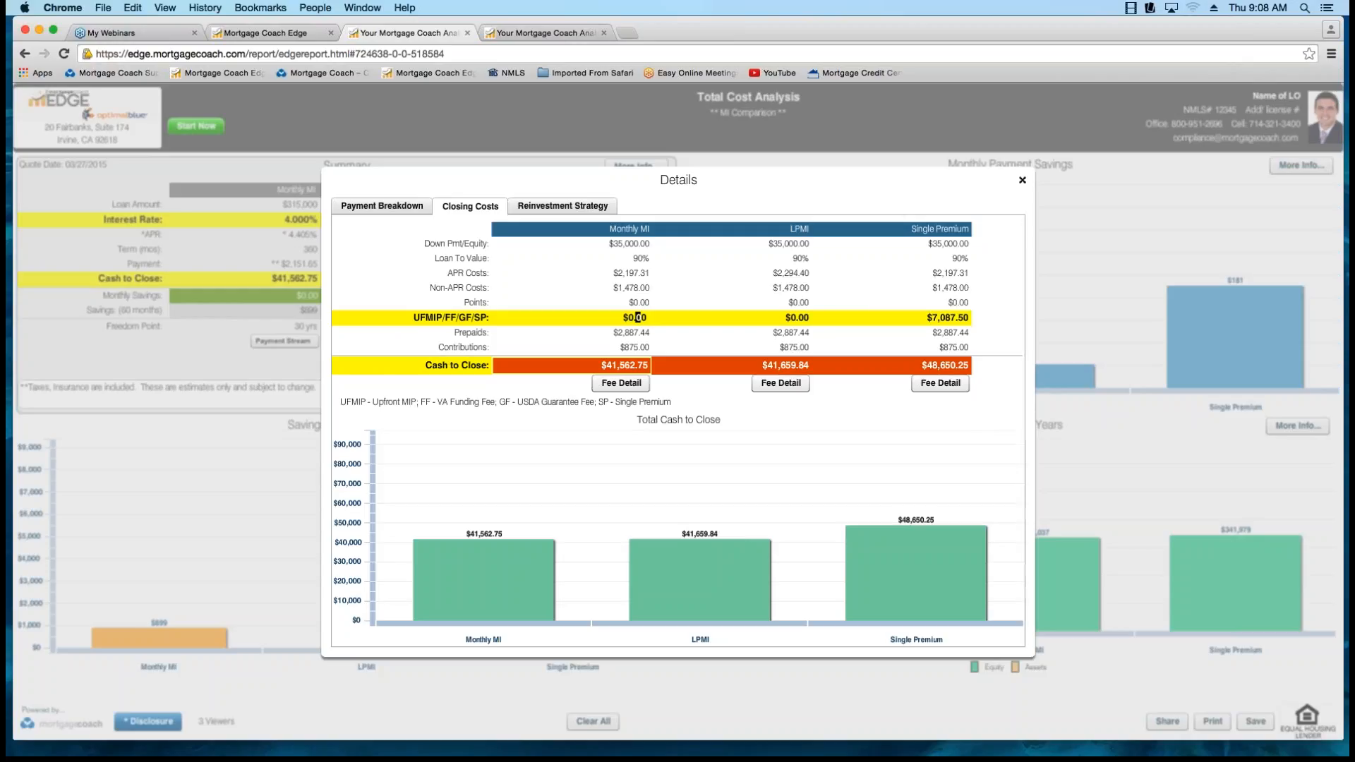
pyautogui.click(562, 206)
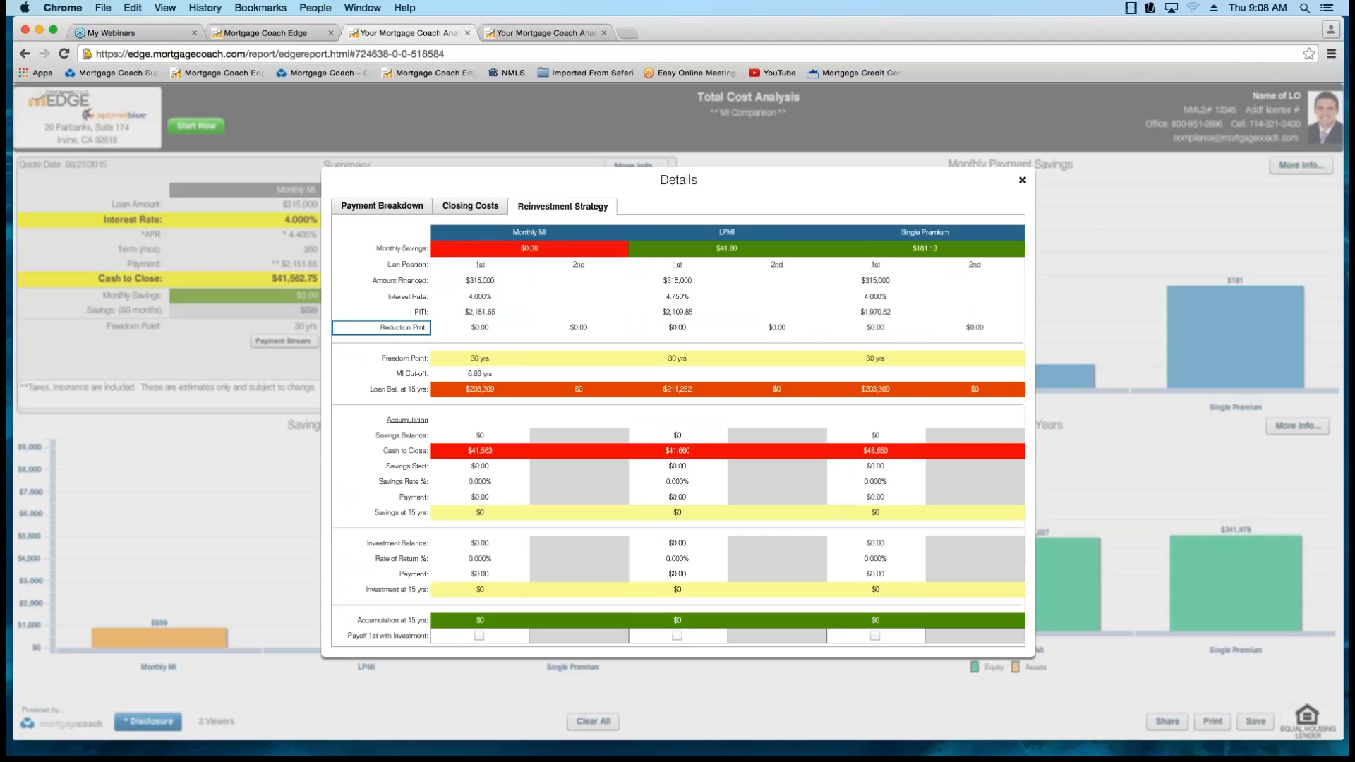
pyautogui.click(381, 327)
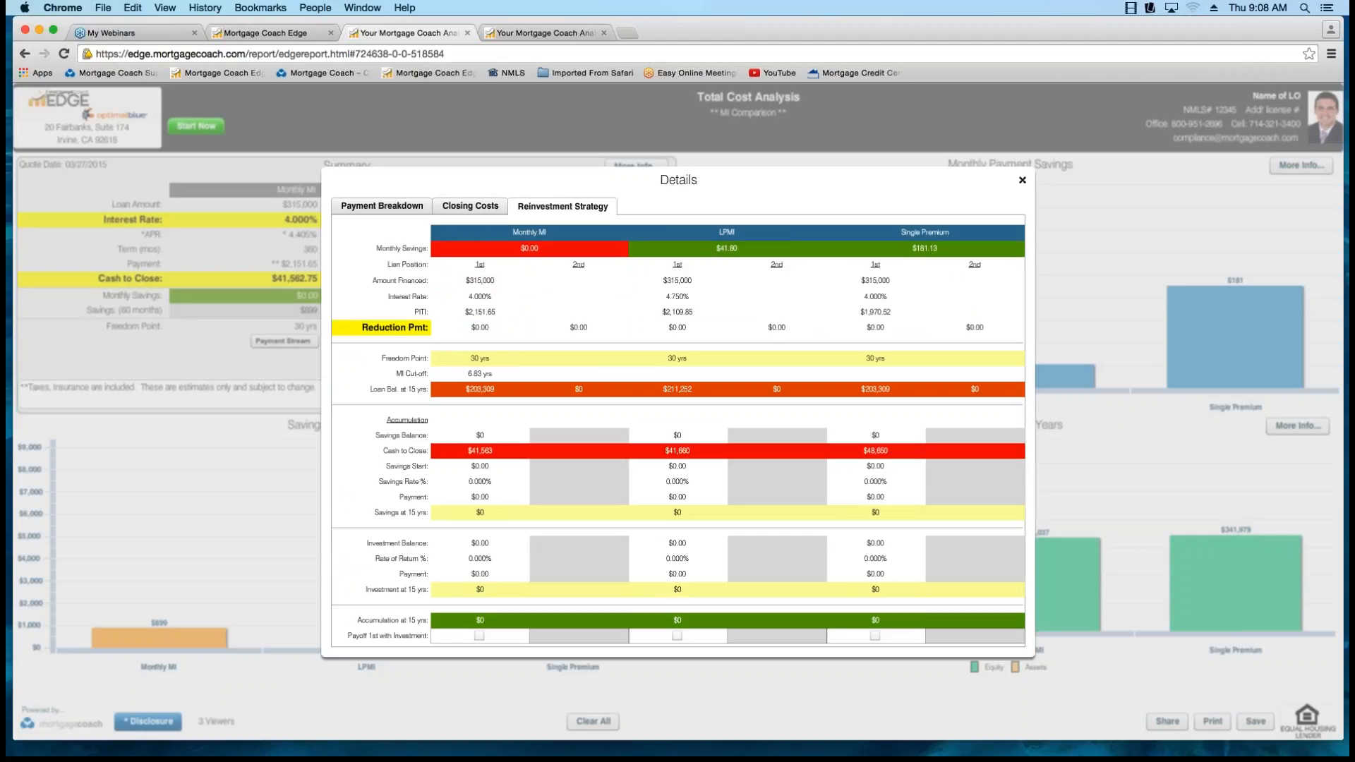
pyautogui.click(480, 327)
pyautogui.click(677, 327)
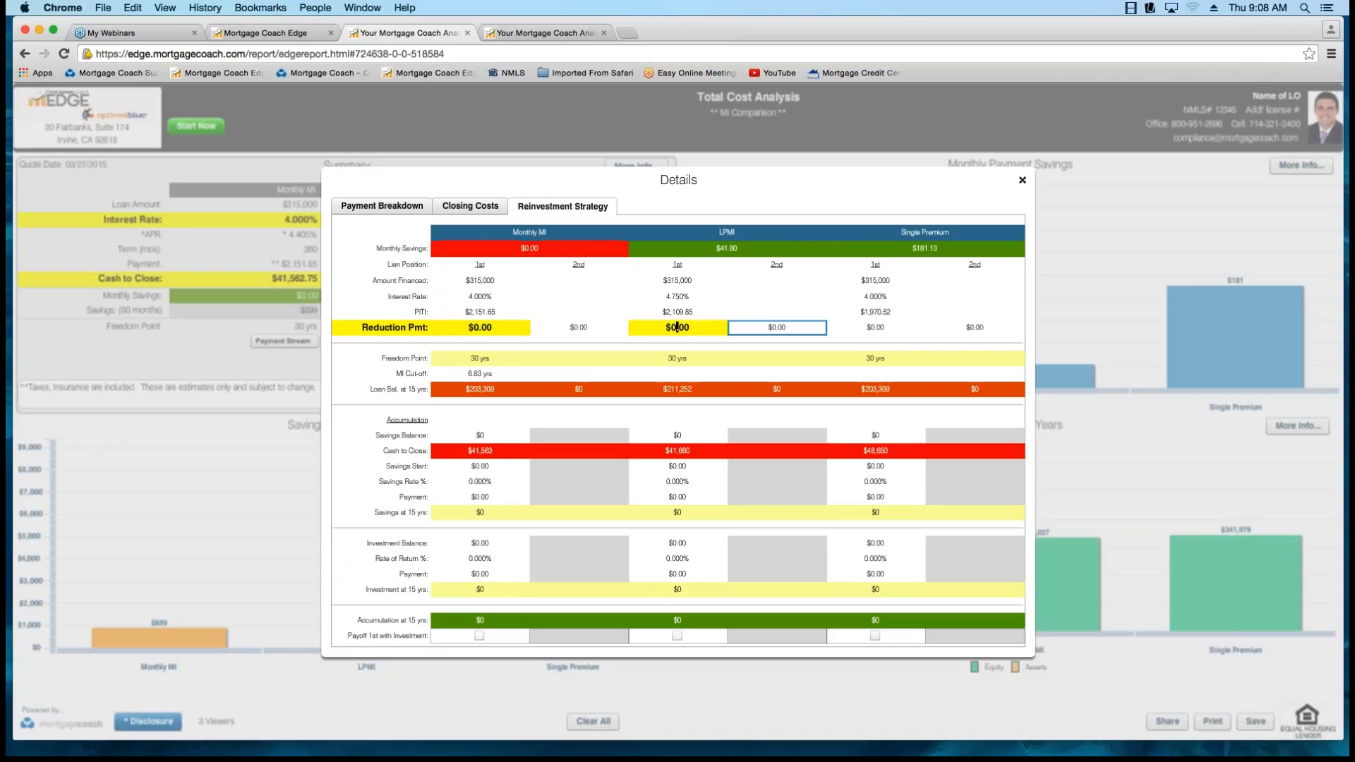
pyautogui.click(875, 327)
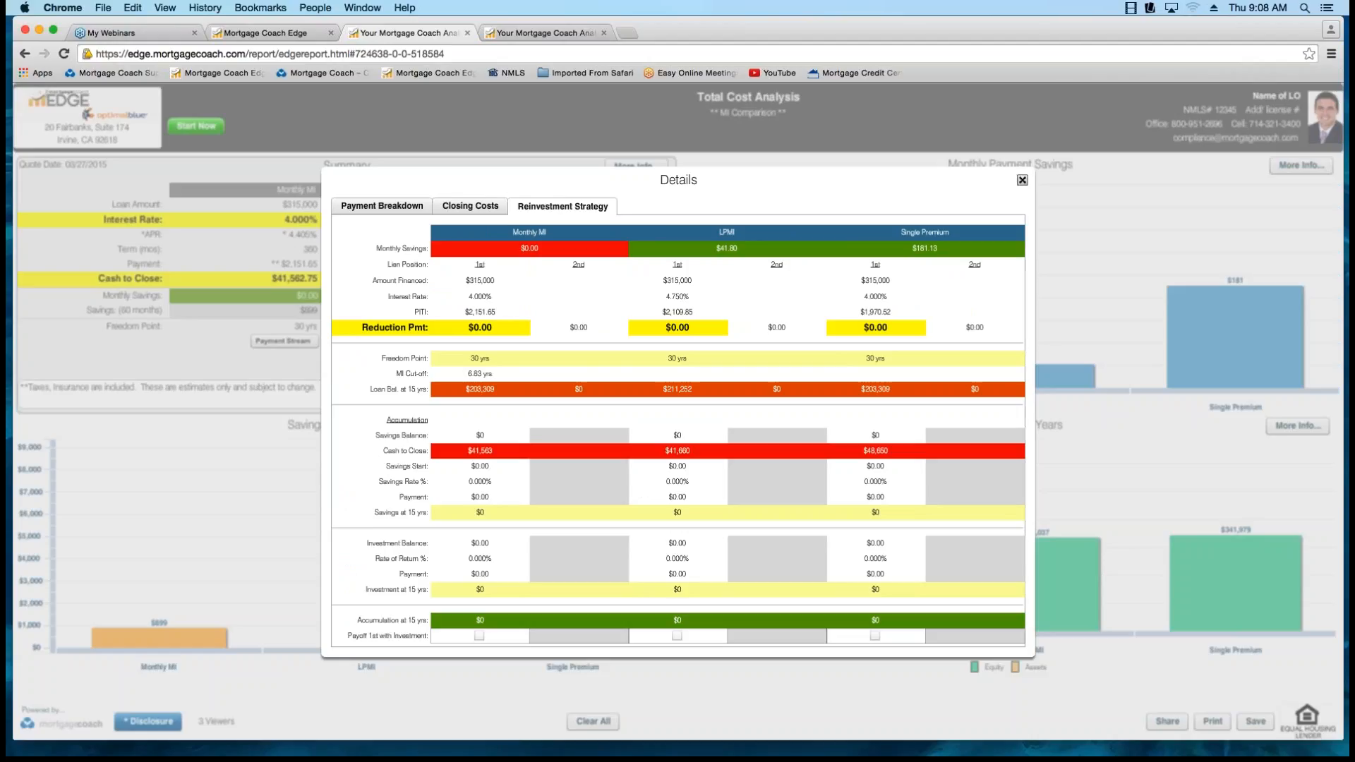
# Close the details and toggle the highlight on the 7/1 ARM best net worth bar in the Purchase vs Cash (arm) report.
pyautogui.click(1022, 180)
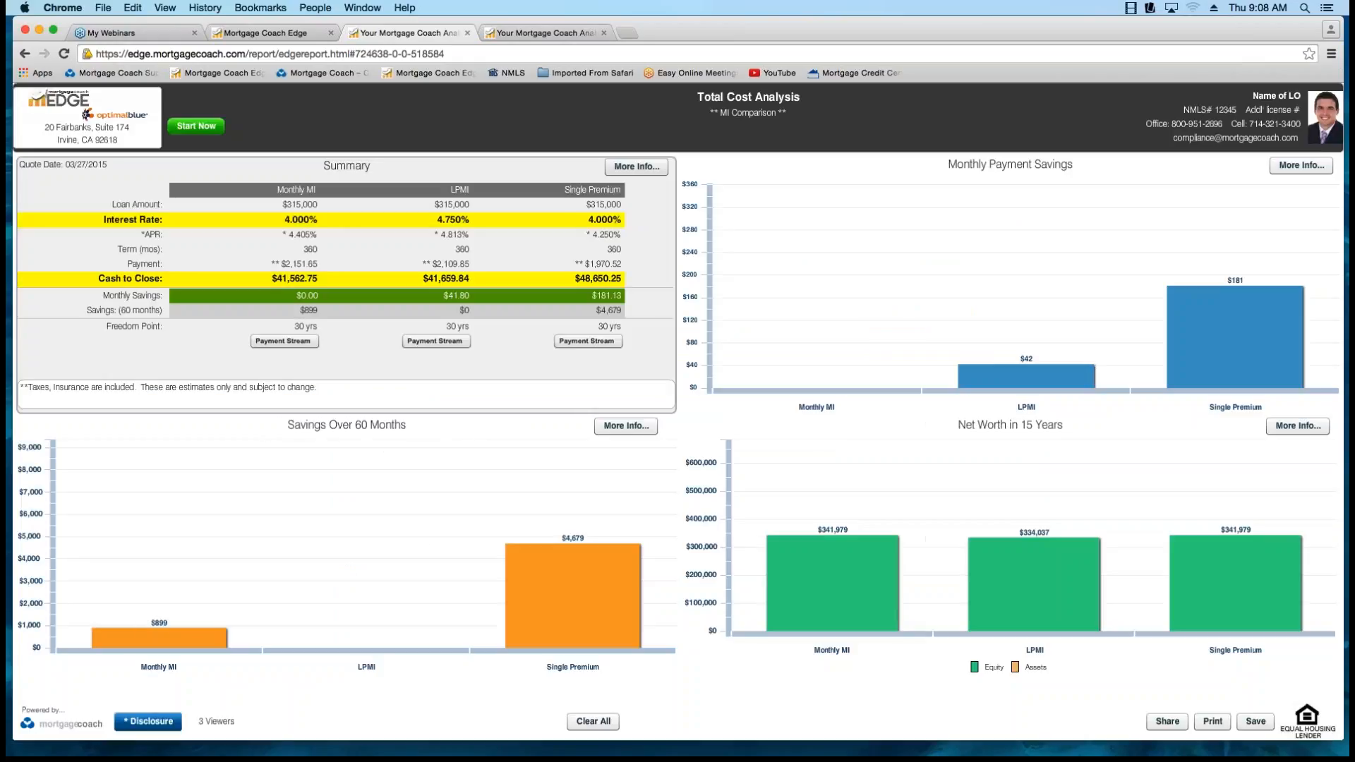
pyautogui.click(547, 34)
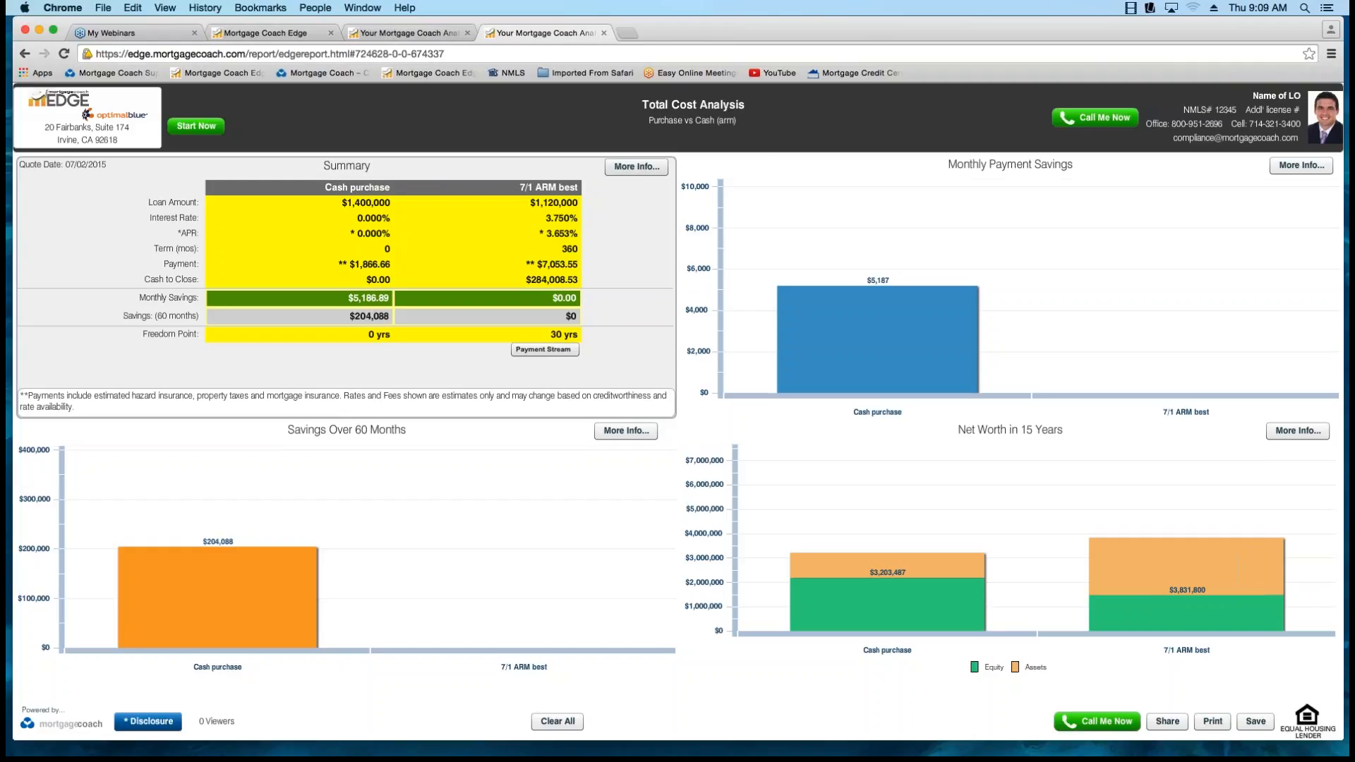
pyautogui.moveTo(1185, 565)
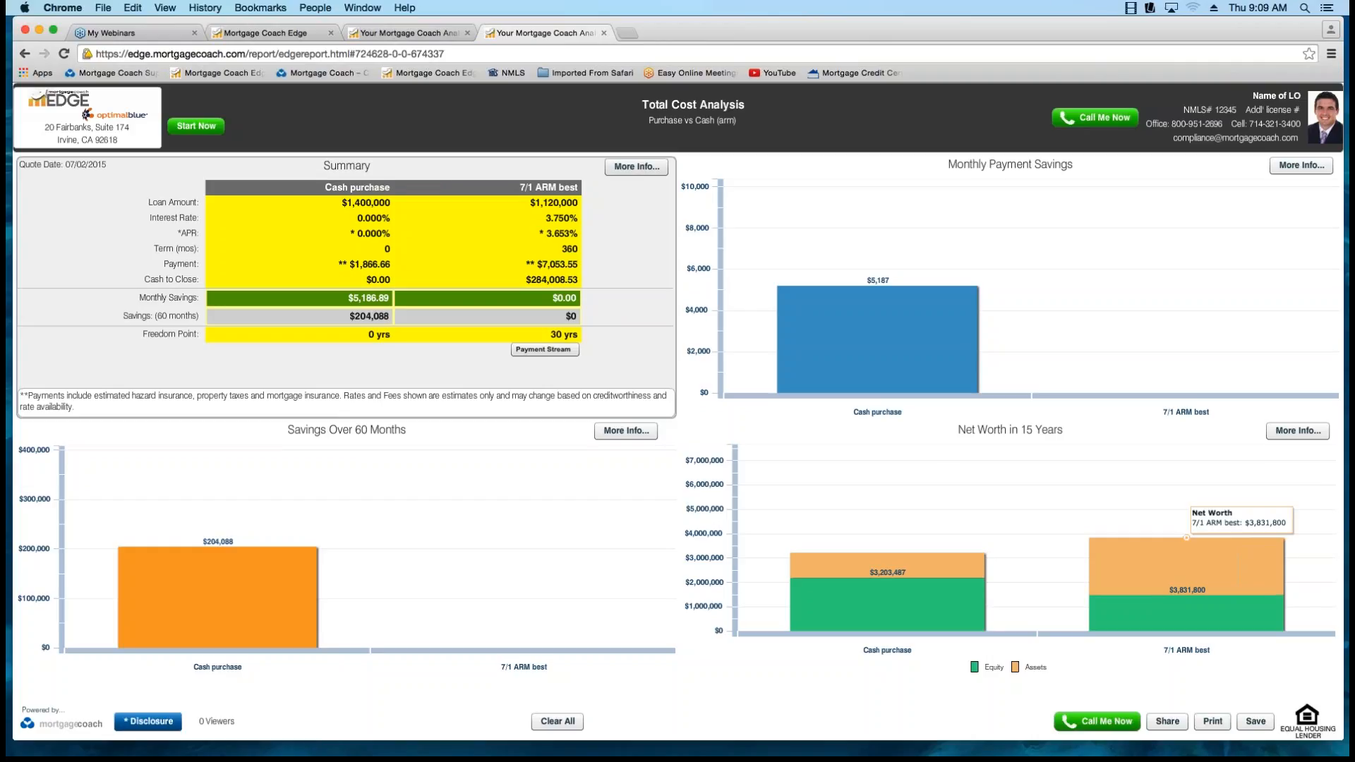
pyautogui.click(1186, 612)
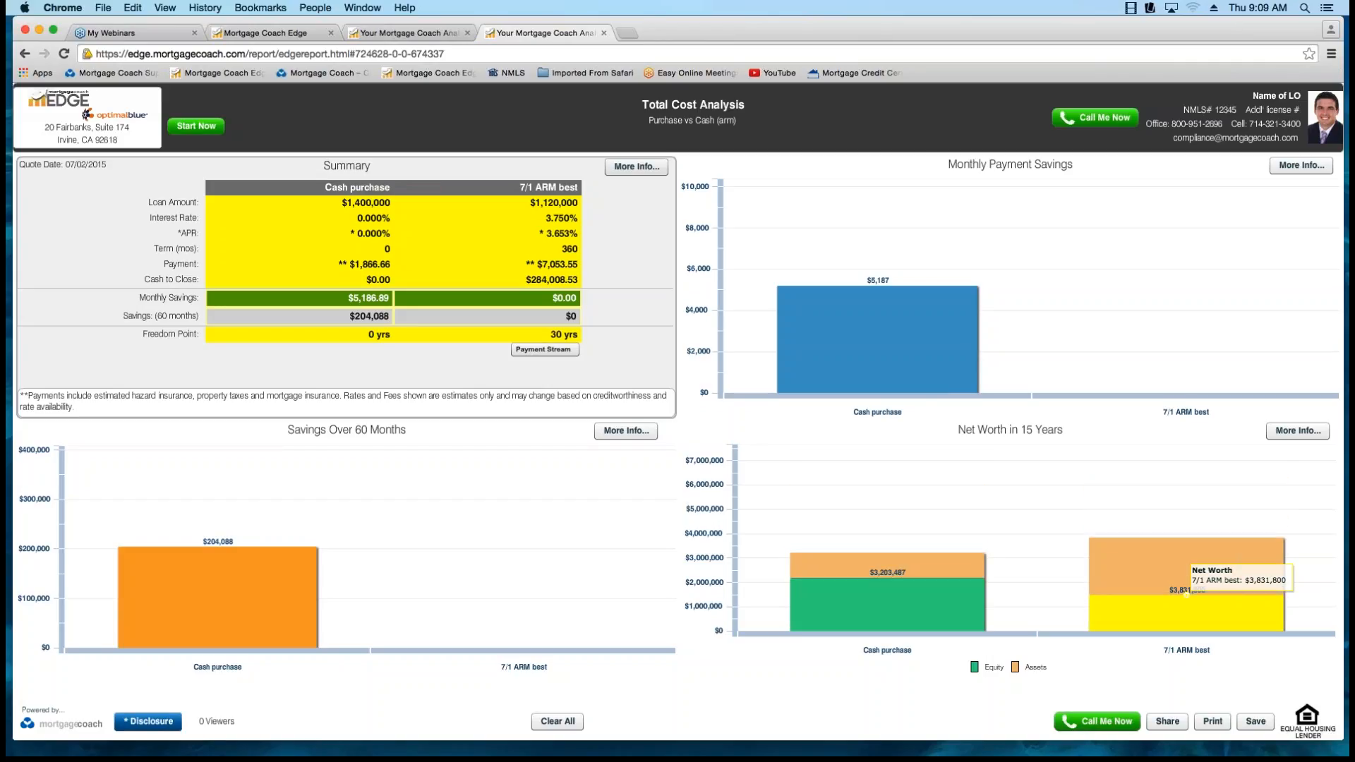
pyautogui.click(1186, 570)
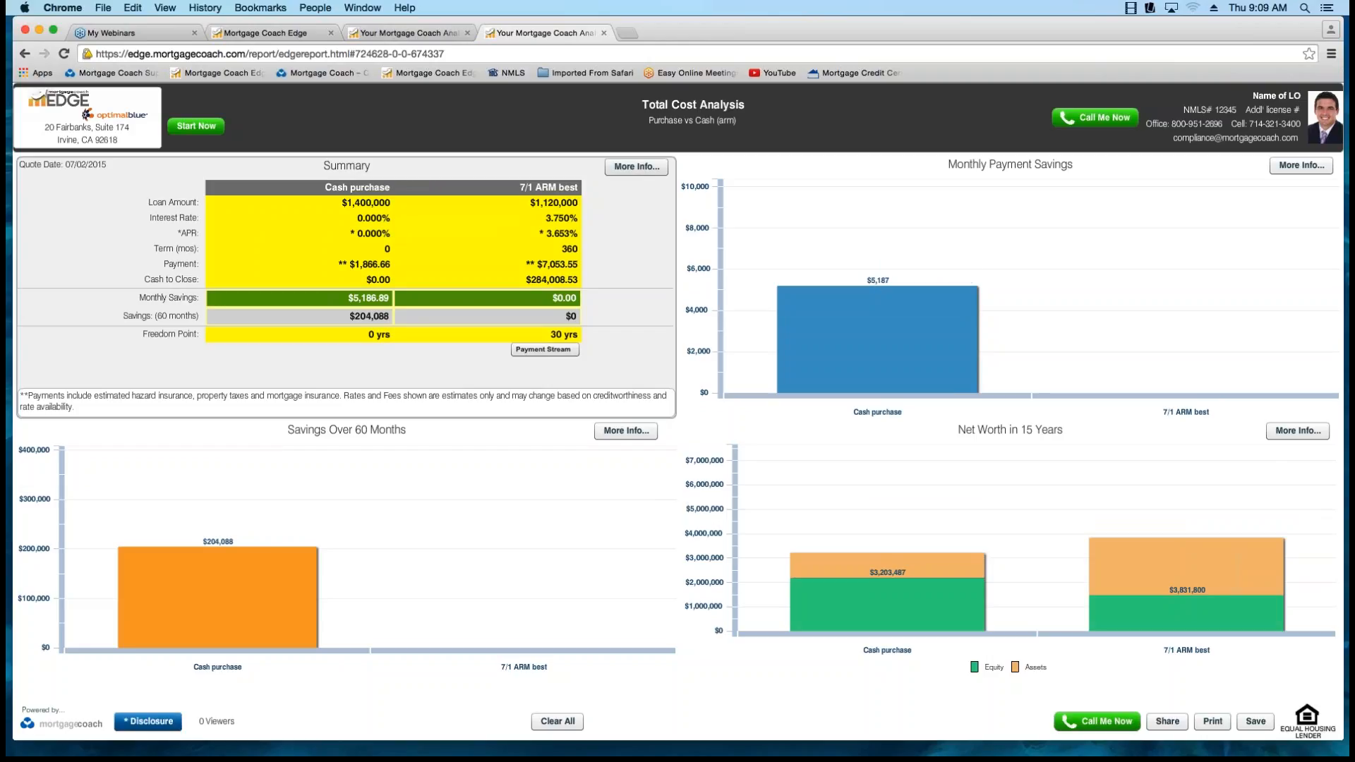
pyautogui.click(408, 33)
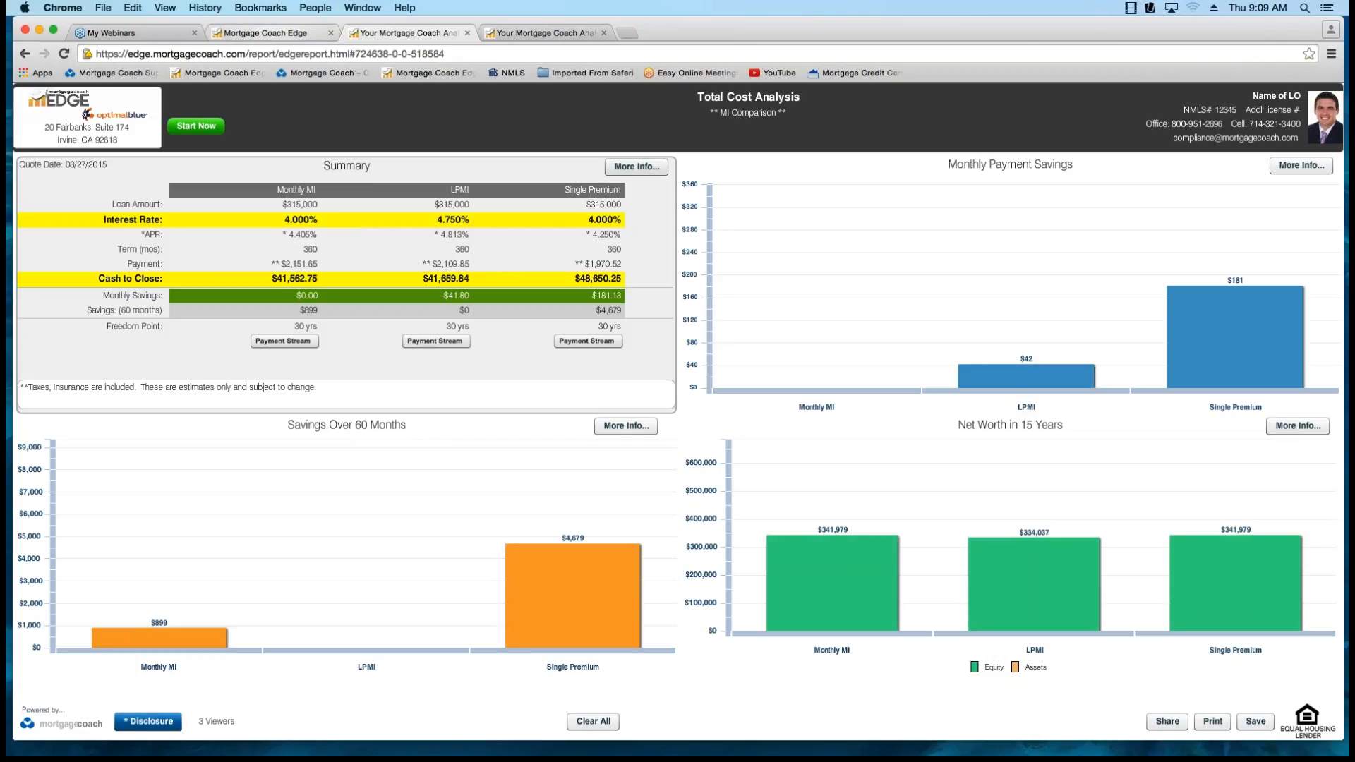
# Log in to EDGE by entering the account password.
pyautogui.click(274, 33)
pyautogui.click(640, 424)
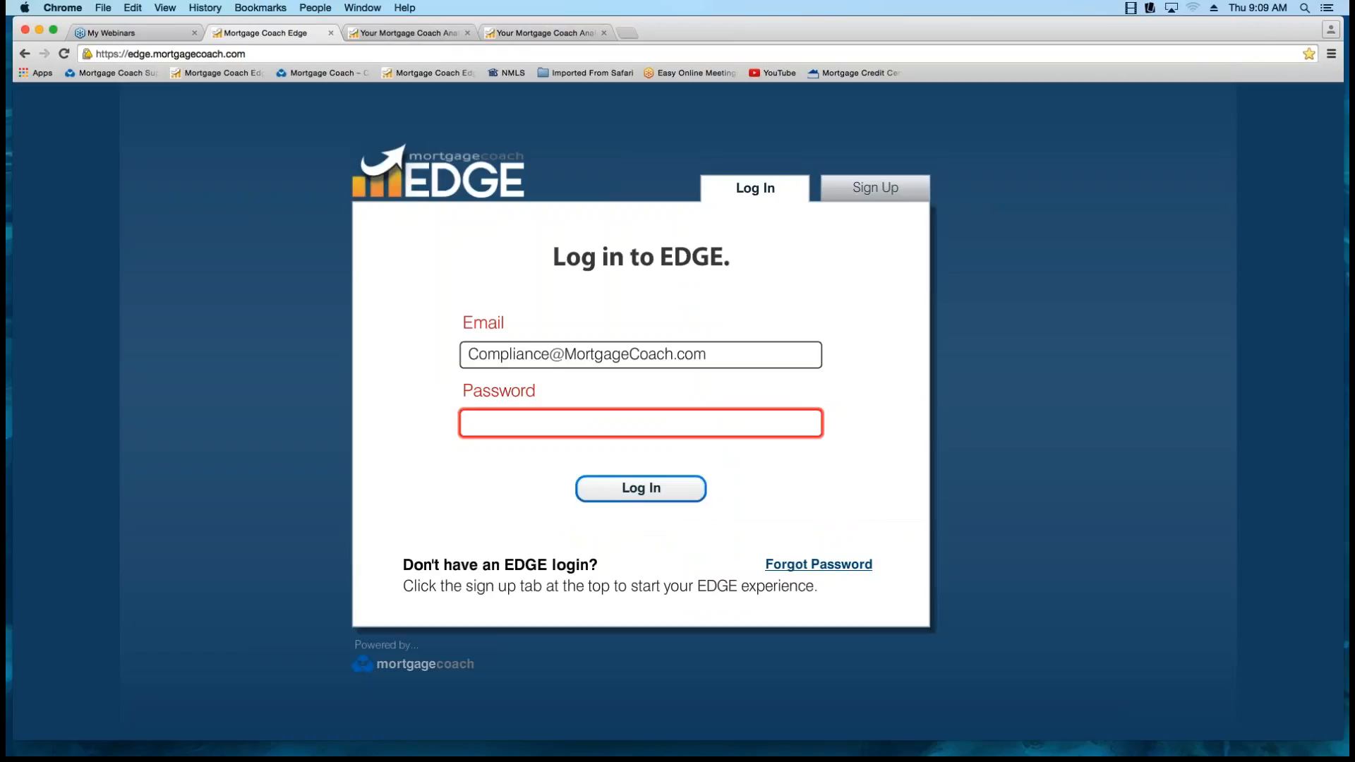
pyautogui.write('*******')
pyautogui.press('Return')
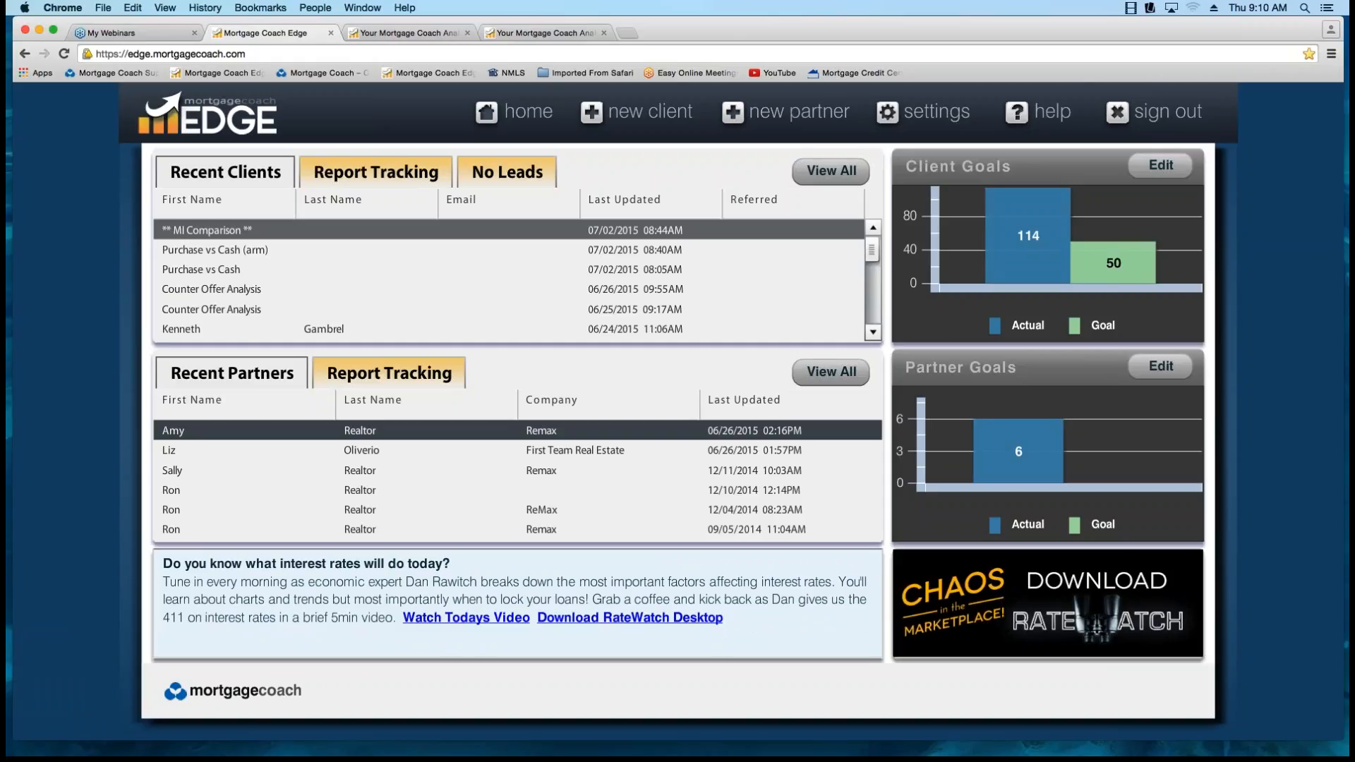
# Open the ** MI Comparison ** record's client information, set the presentation type to Marketing and check the friendly name.
pyautogui.click(207, 230)
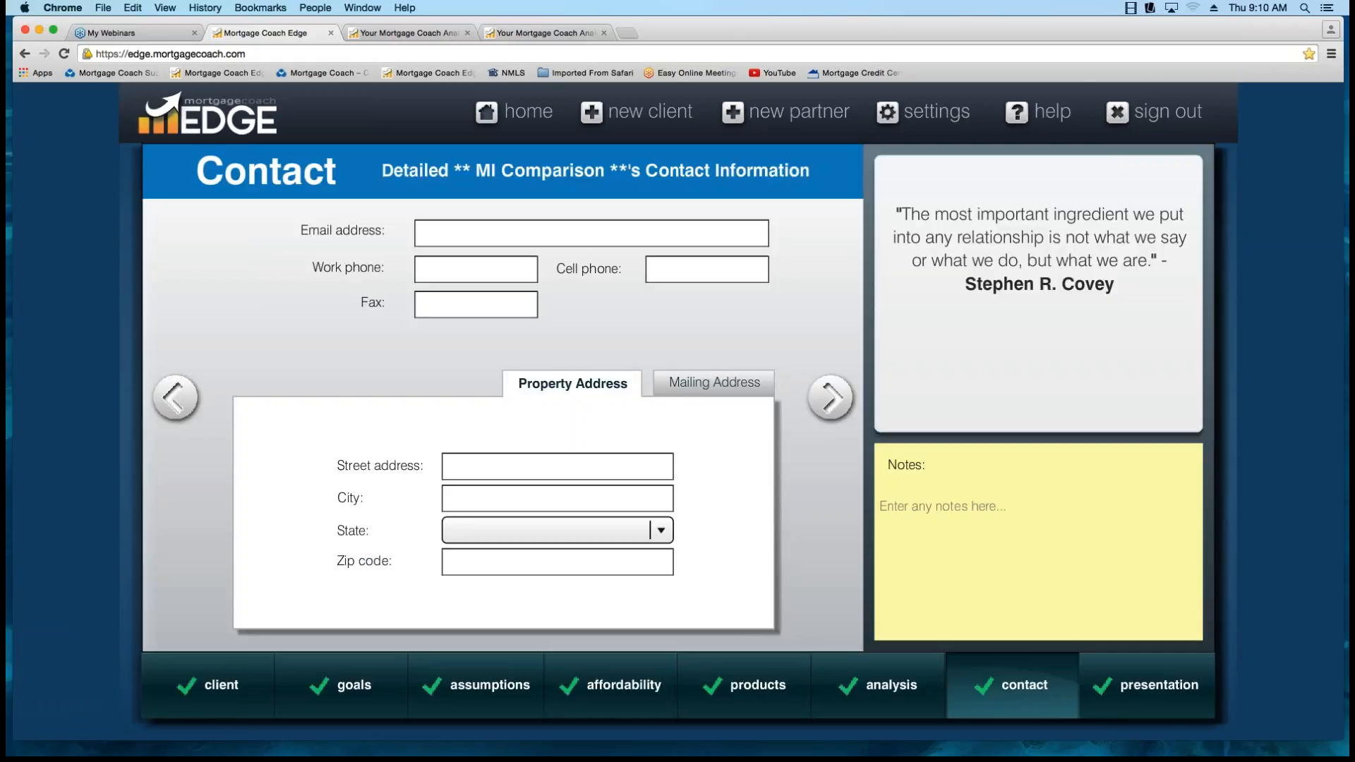
pyautogui.click(211, 684)
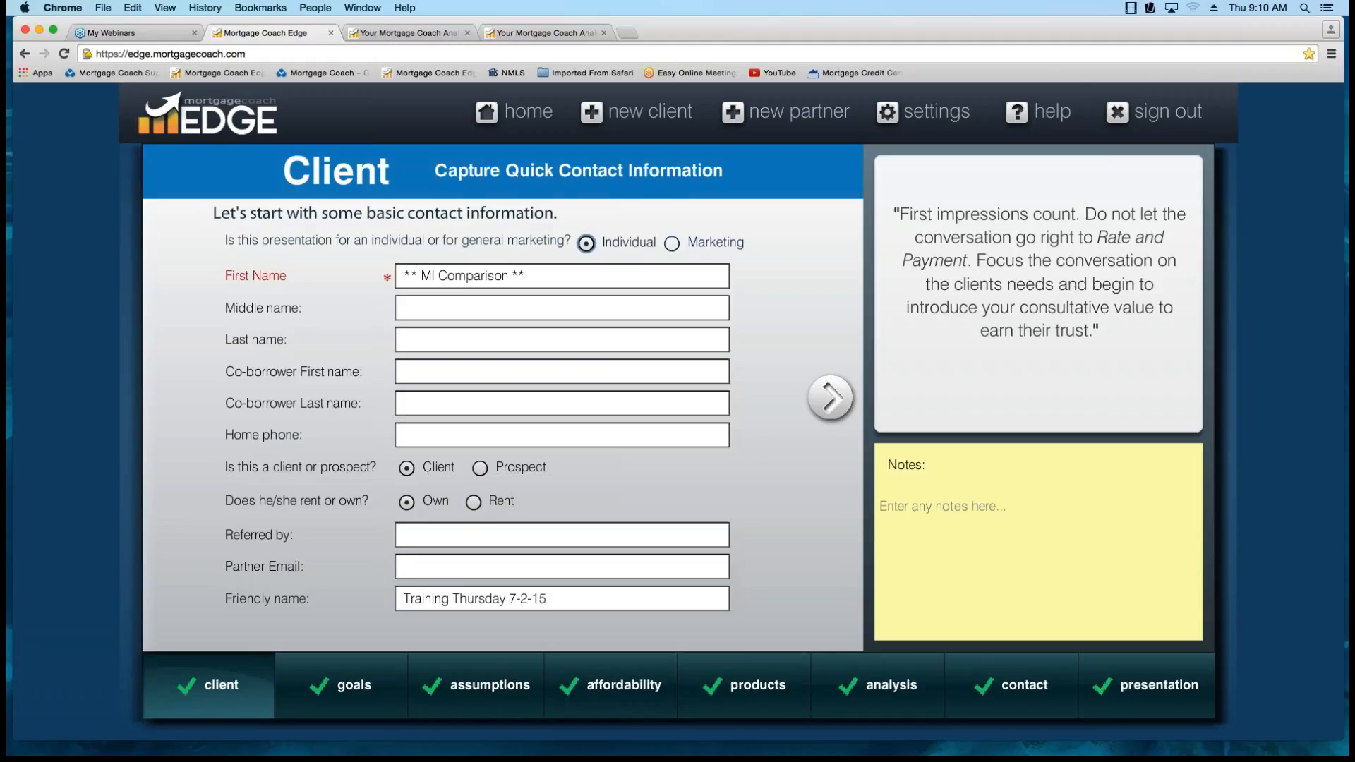
pyautogui.click(672, 243)
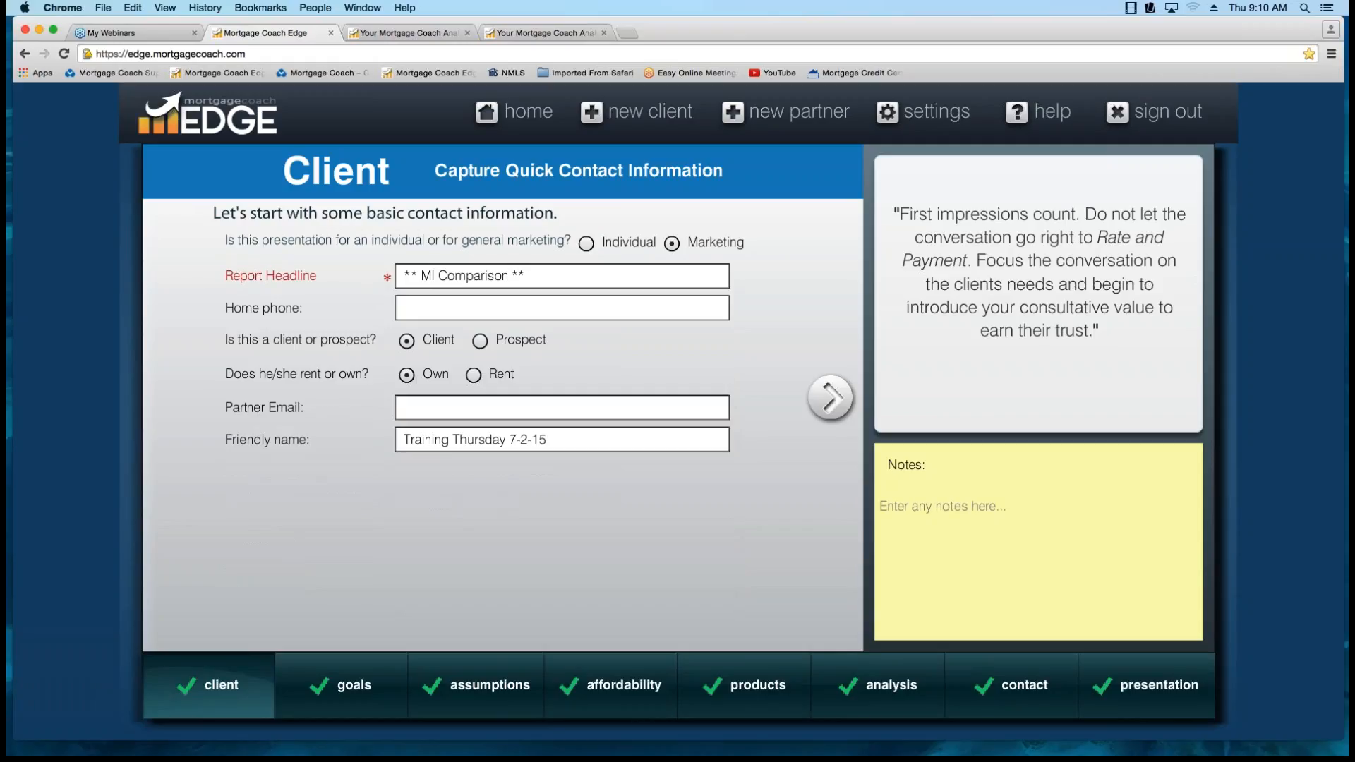
pyautogui.click(586, 243)
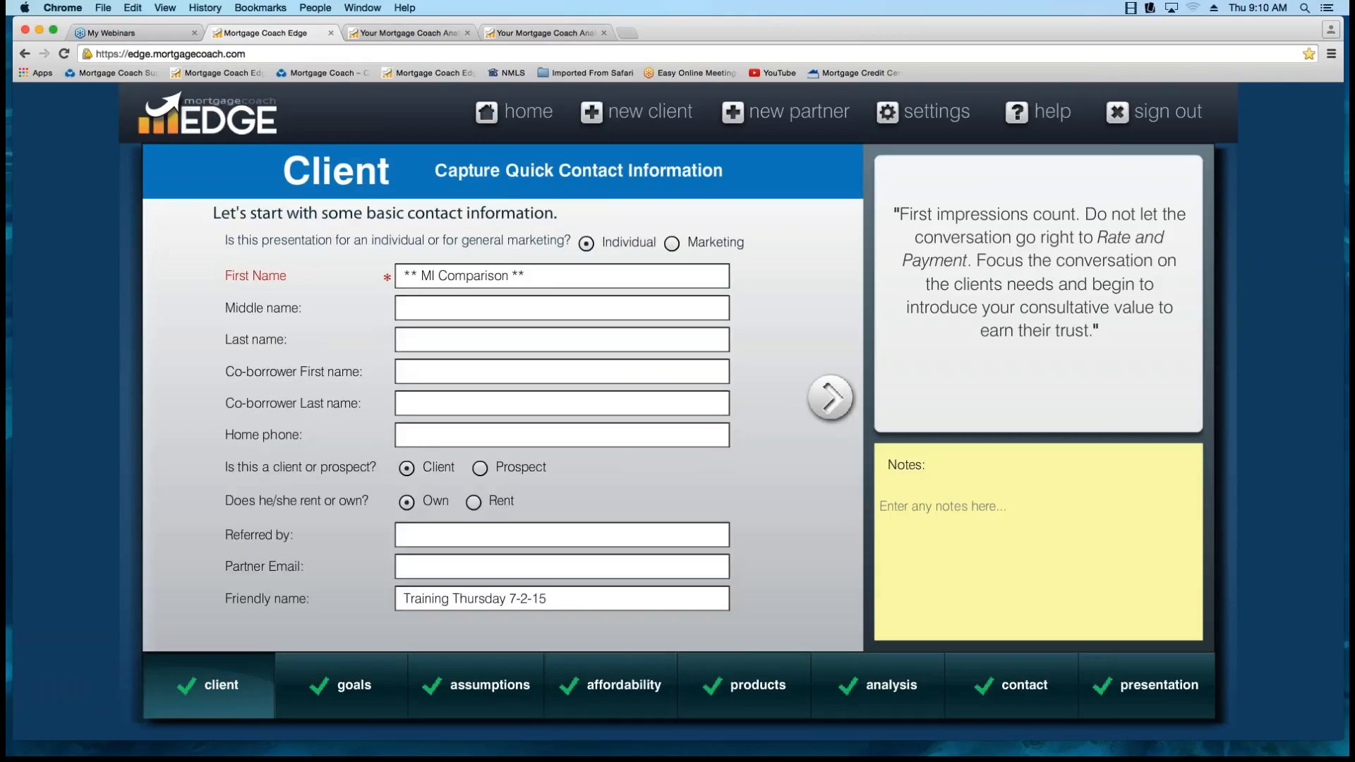
pyautogui.click(672, 244)
pyautogui.click(551, 440)
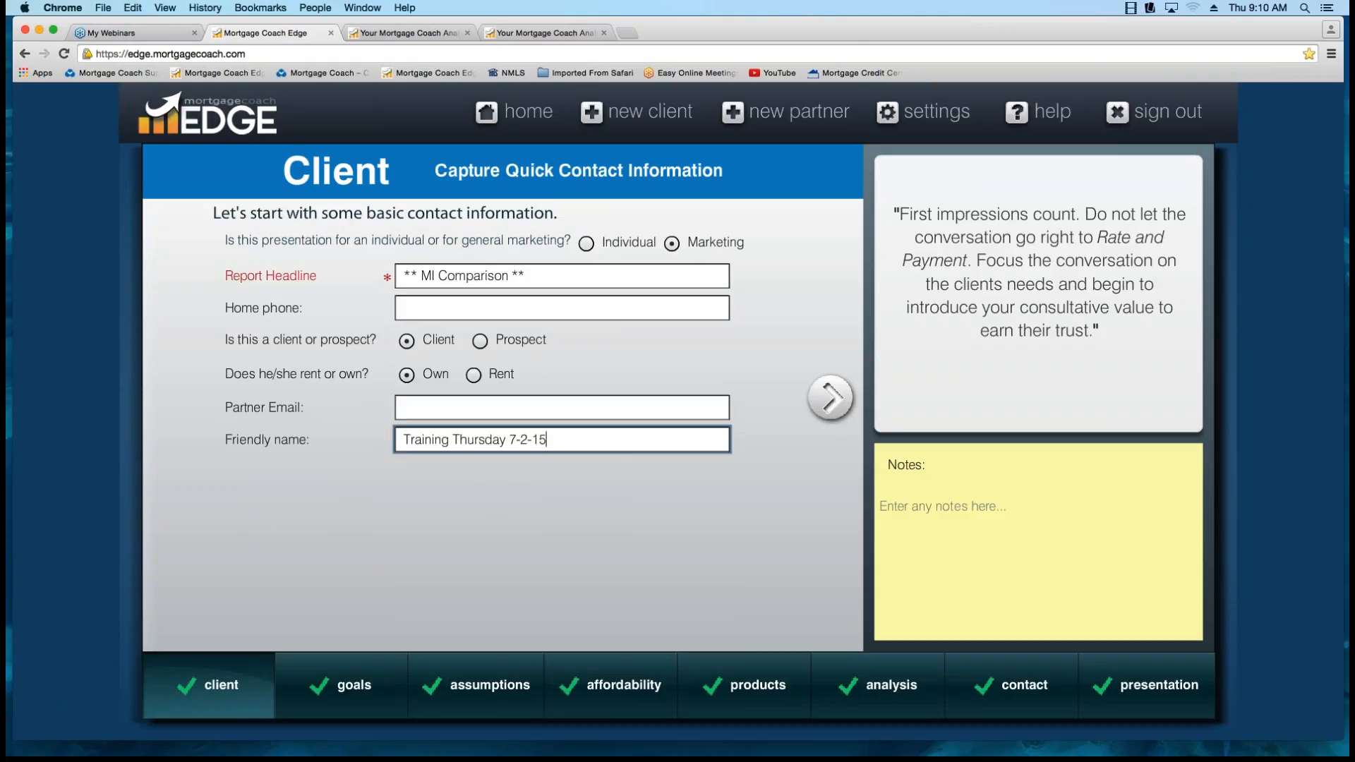
pyautogui.press('super+a')
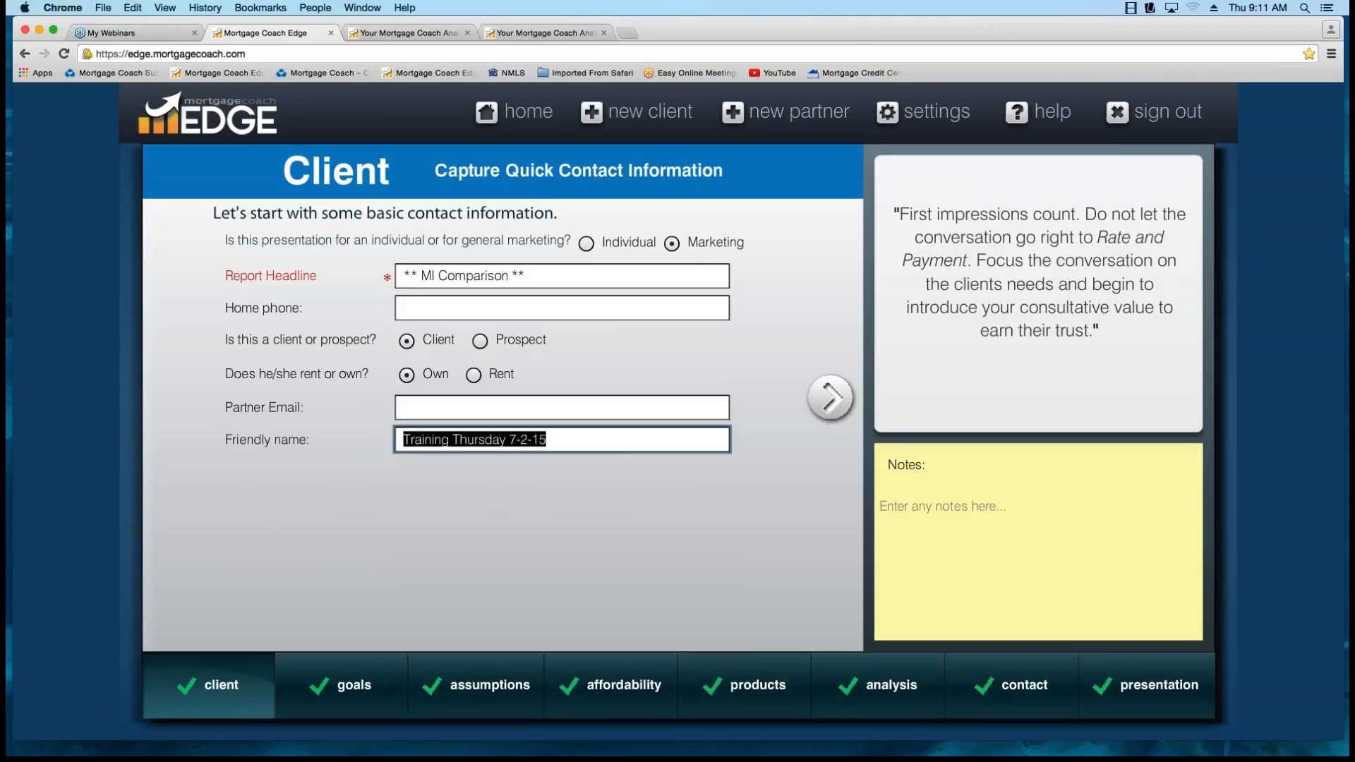
pyautogui.click(548, 440)
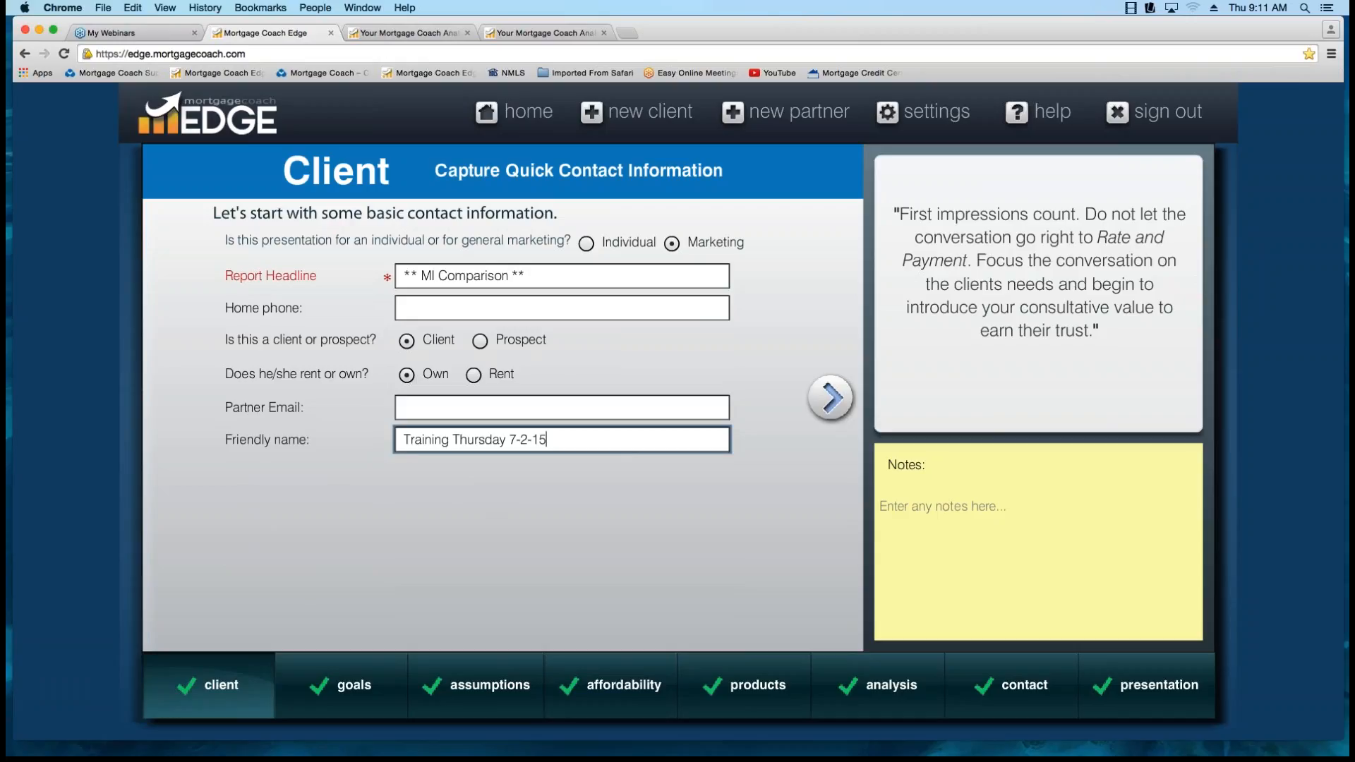
# Go through the record's goals, assumptions and affordability pages to reach the Monthly MI product details.
pyautogui.click(826, 398)
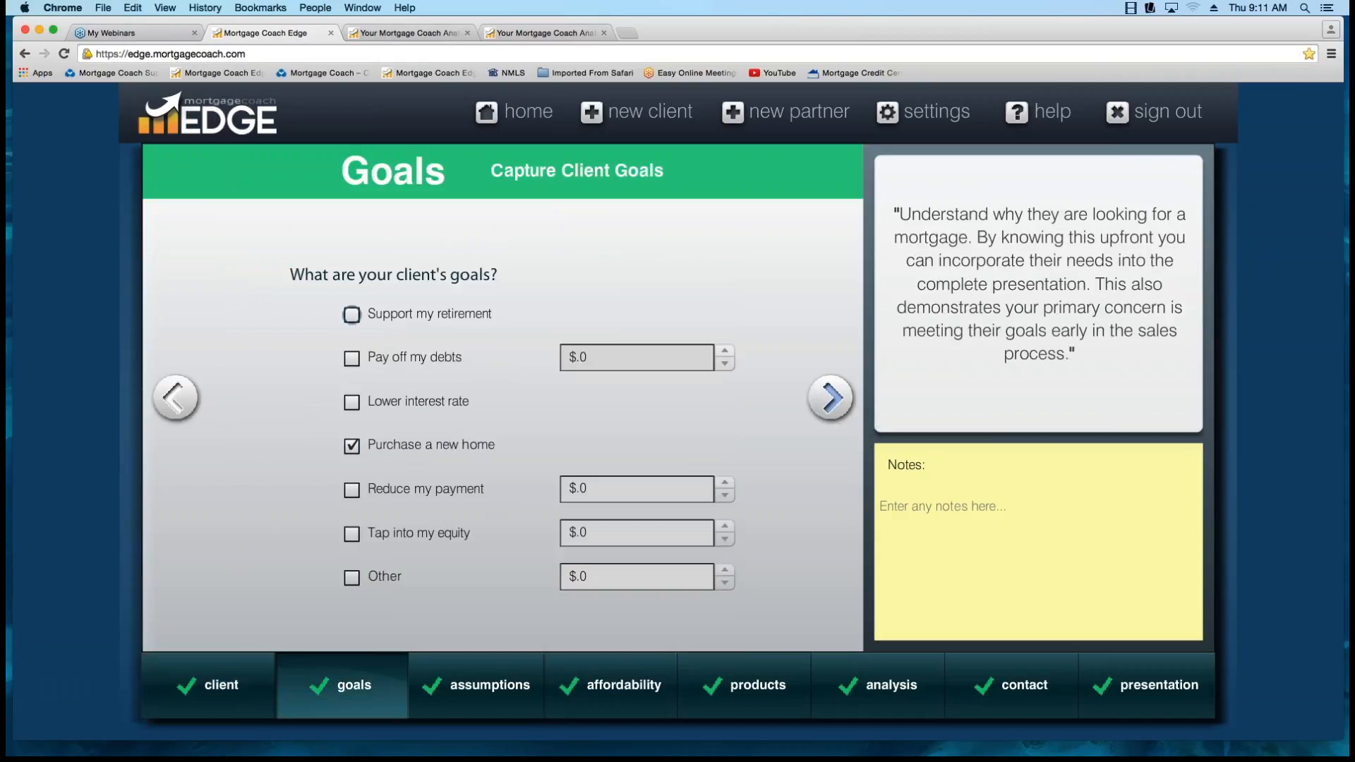
pyautogui.click(822, 397)
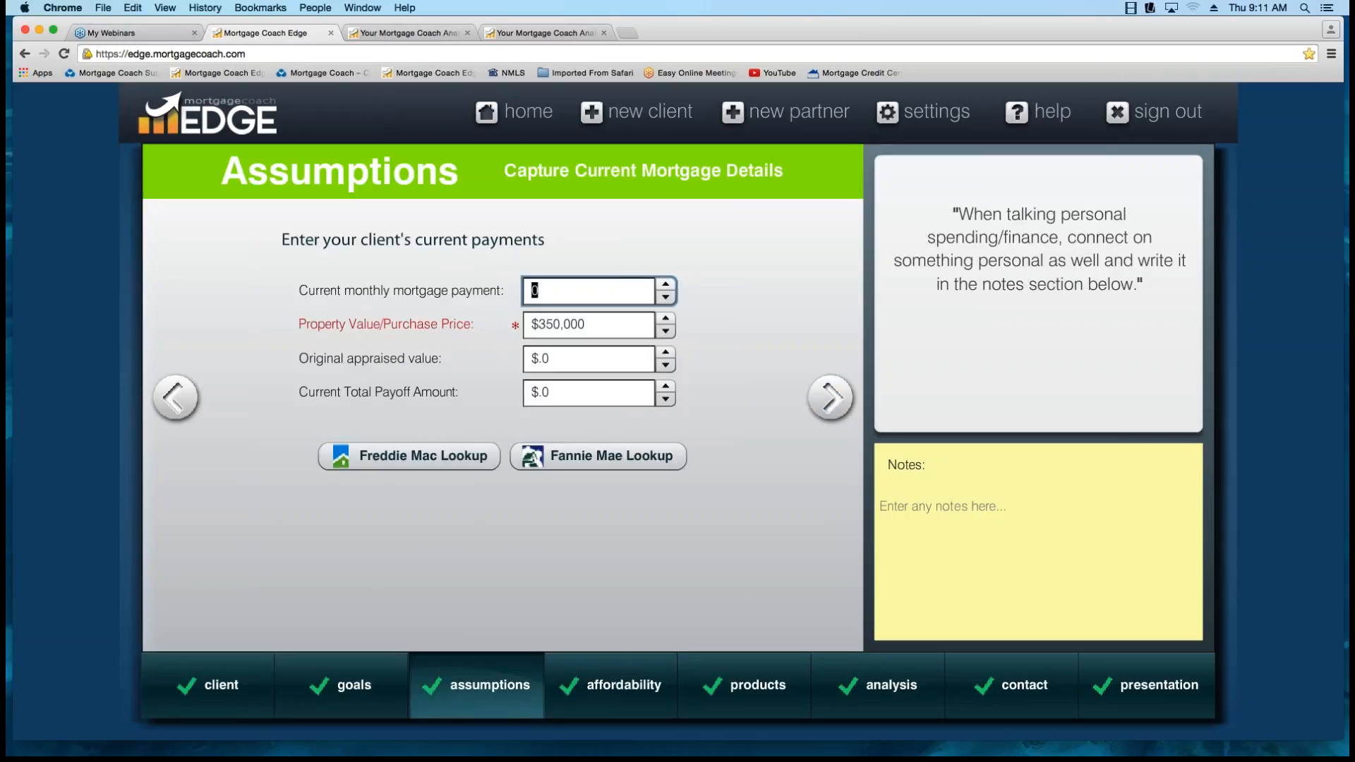
pyautogui.press('Tab')
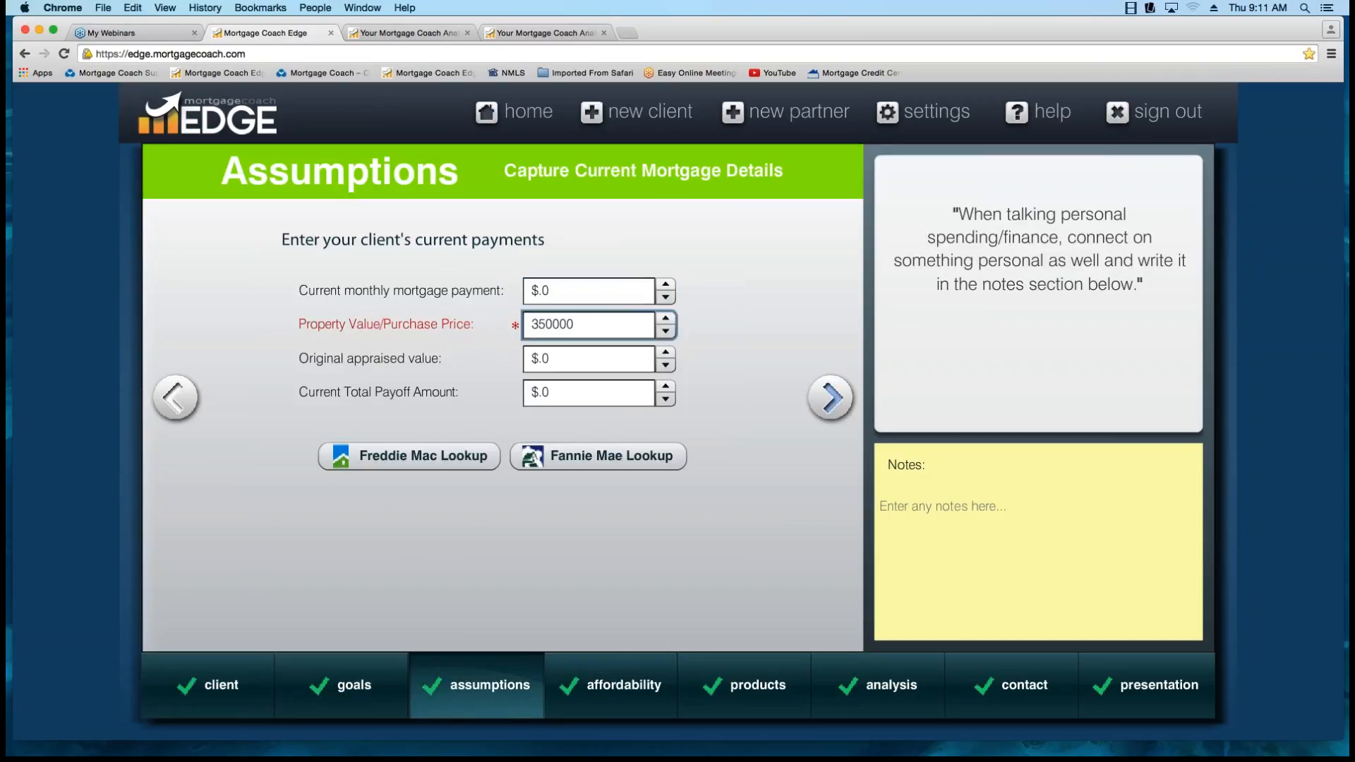
pyautogui.click(829, 397)
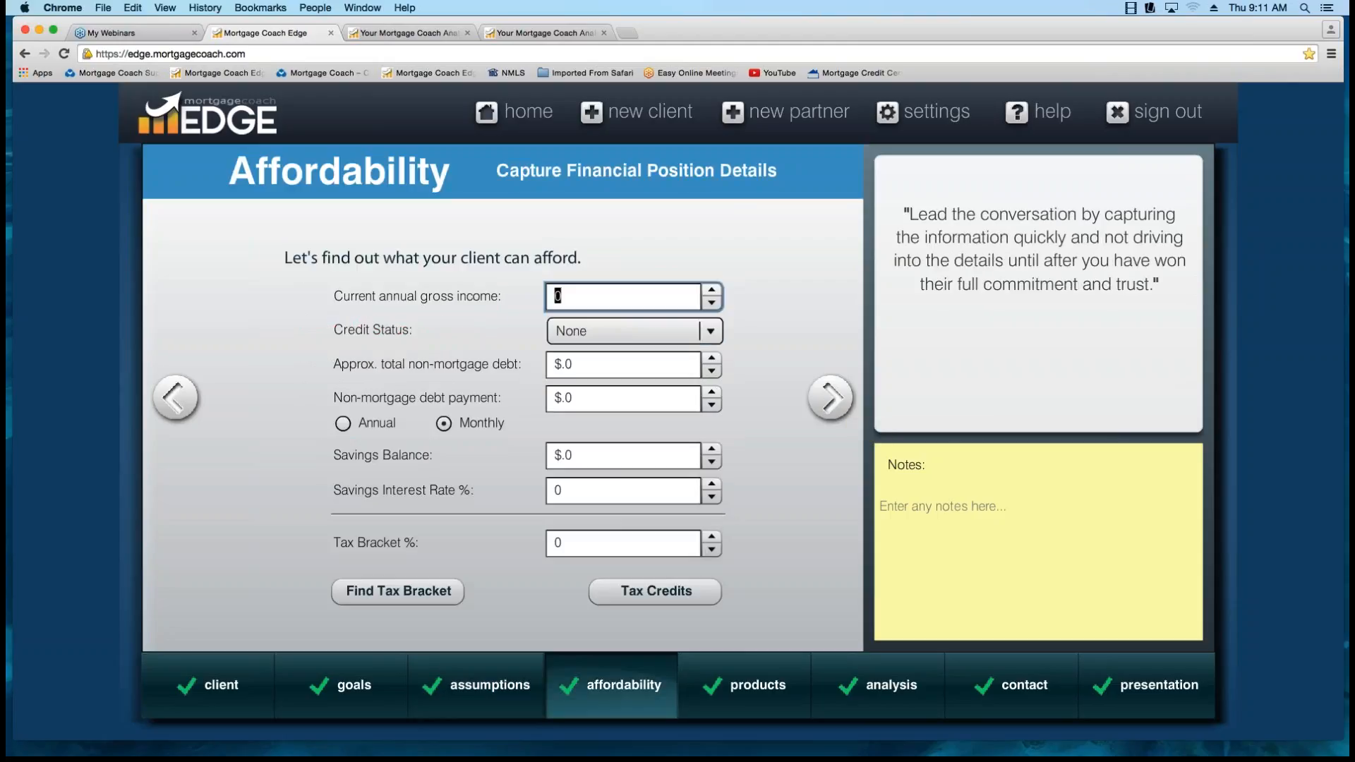
pyautogui.click(829, 398)
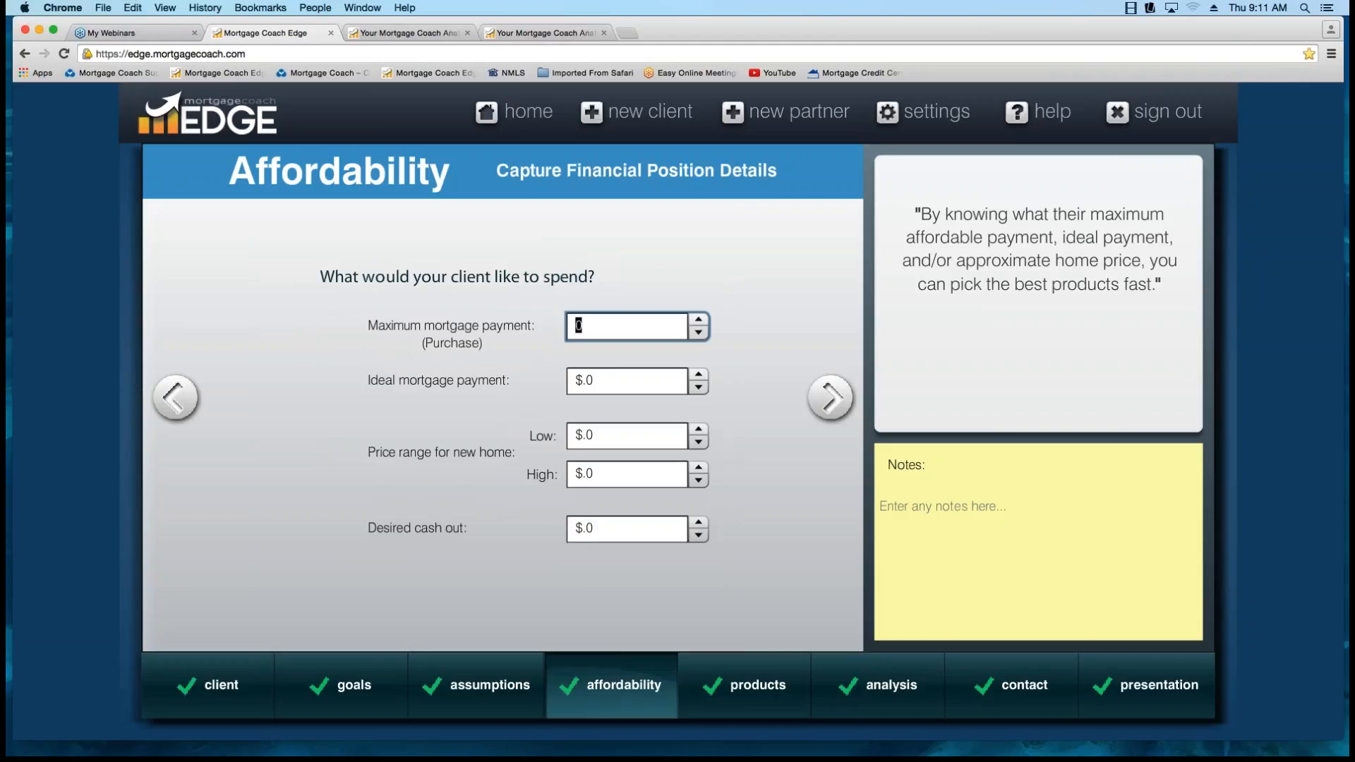
pyautogui.click(830, 398)
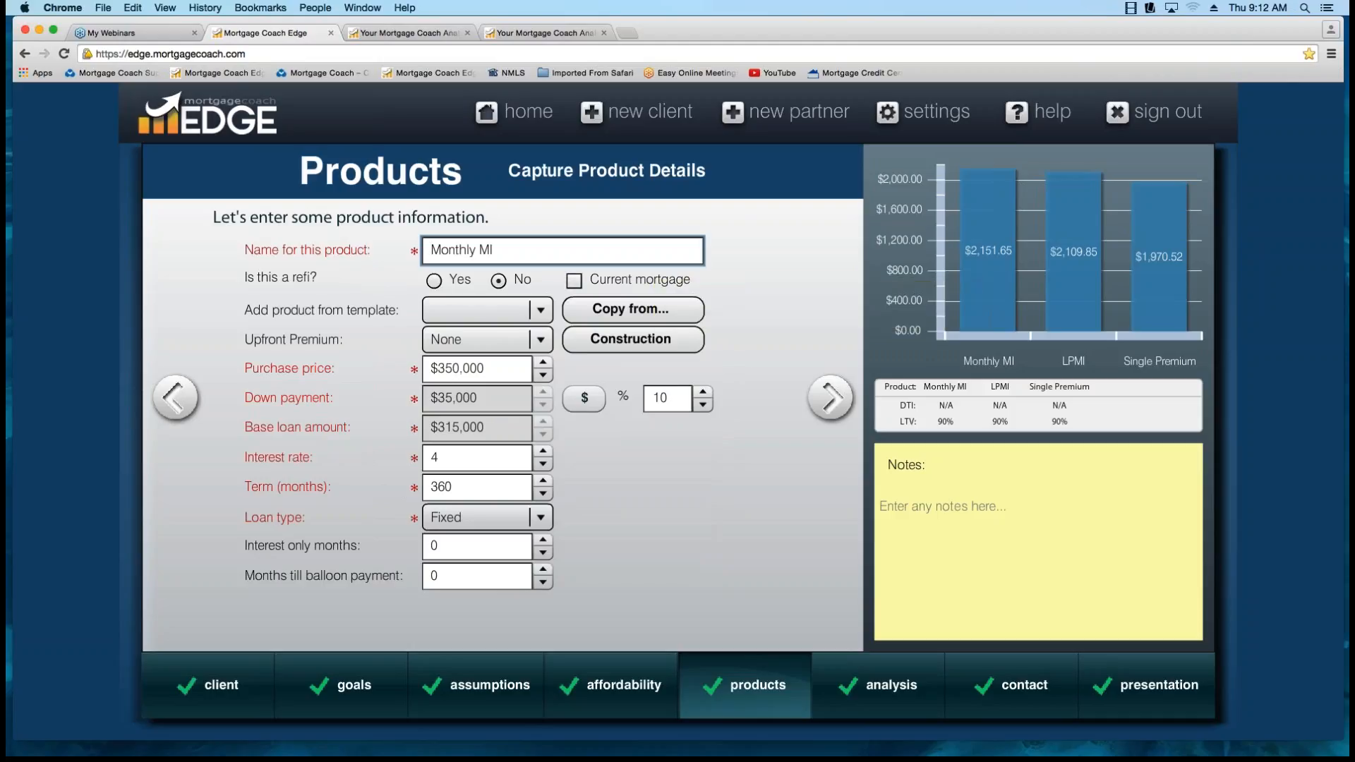
# Review the Monthly MI product's down payment percentage, purchase price, interest rate and term.
pyautogui.moveTo(669, 399); pyautogui.dragTo(600, 399)
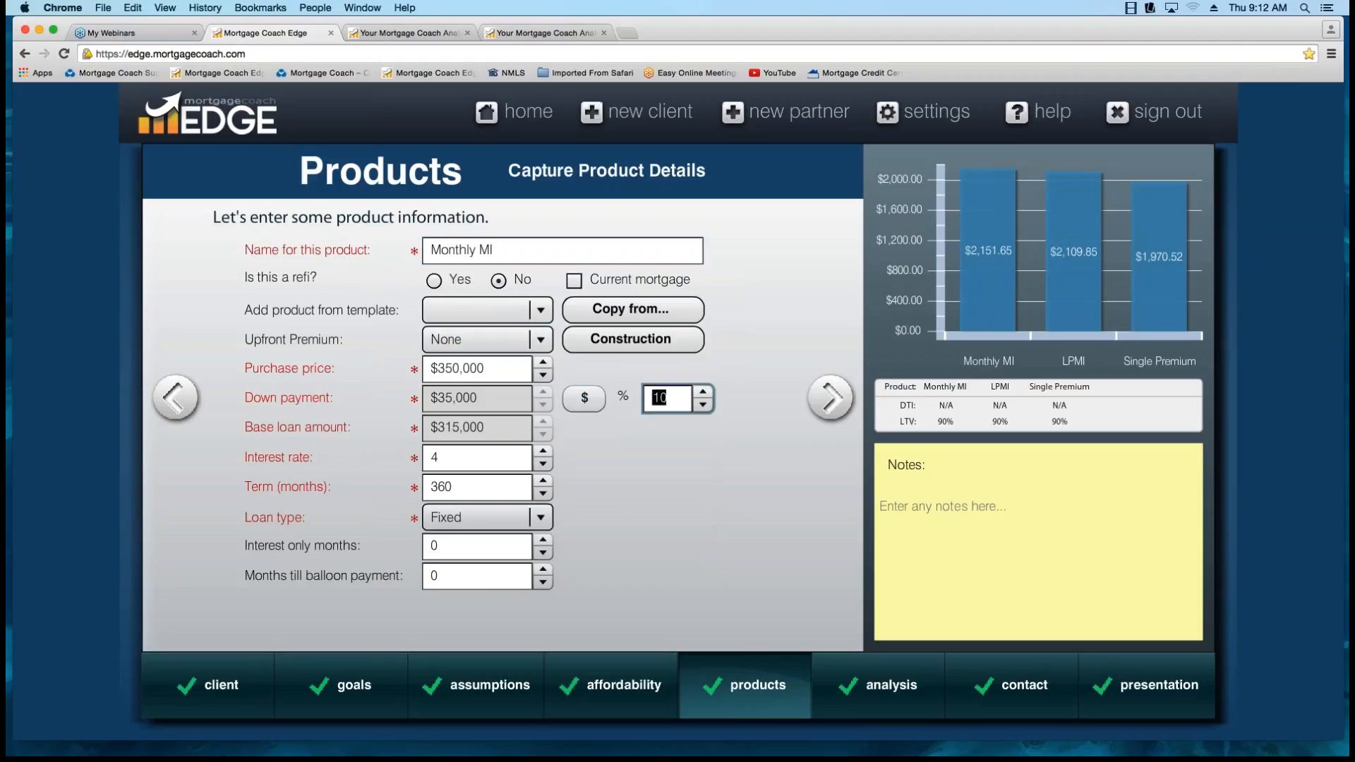
pyautogui.click(484, 368)
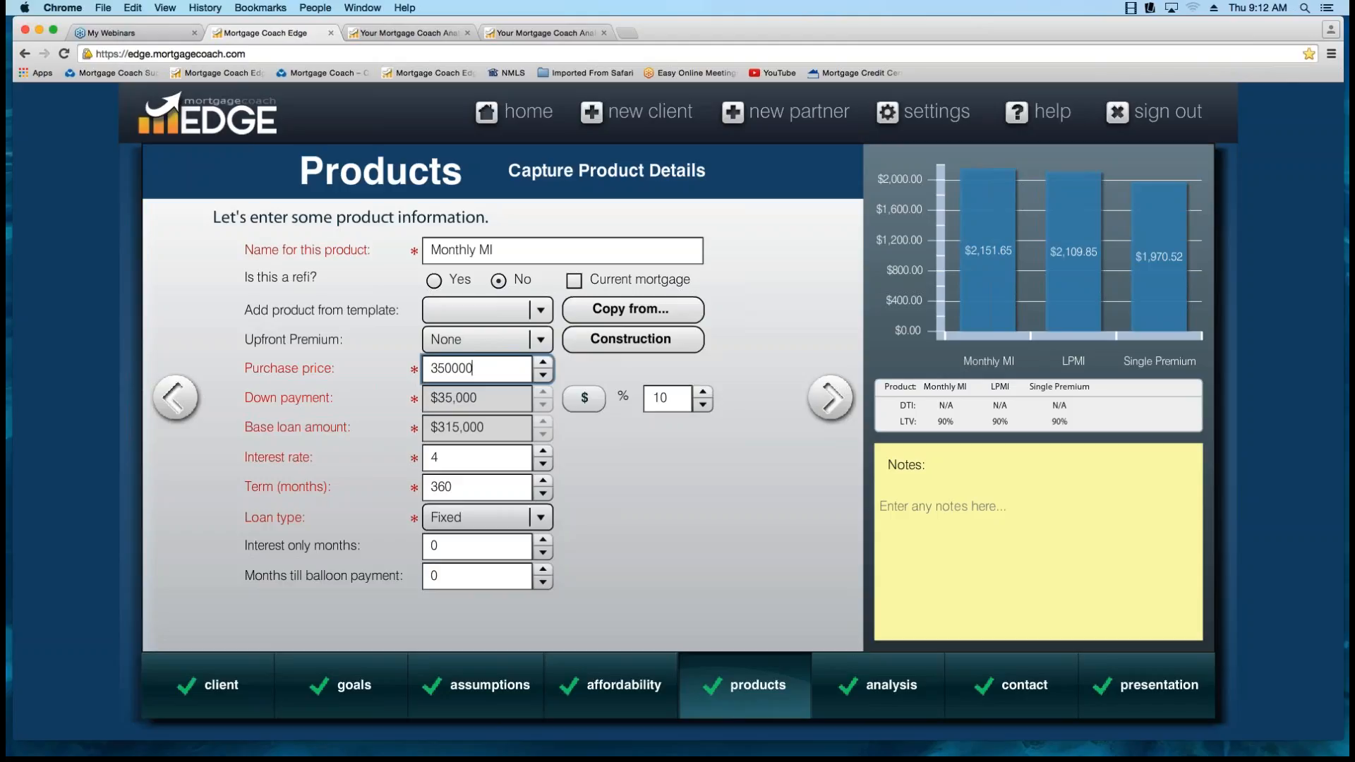
pyautogui.click(477, 458)
pyautogui.click(477, 488)
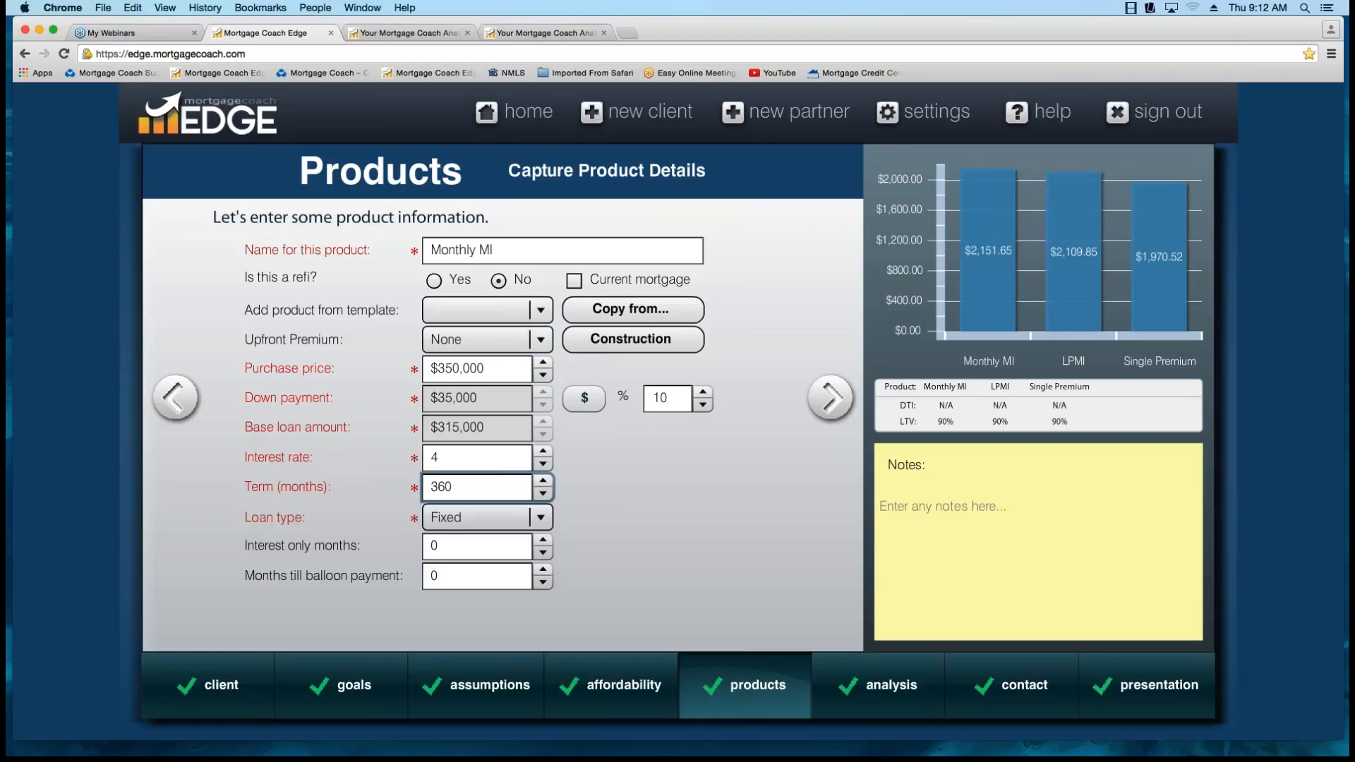
# View the product template and Upfront Premium options for Monthly MI, and recheck its interest rate and down payment percentage.
pyautogui.click(540, 310)
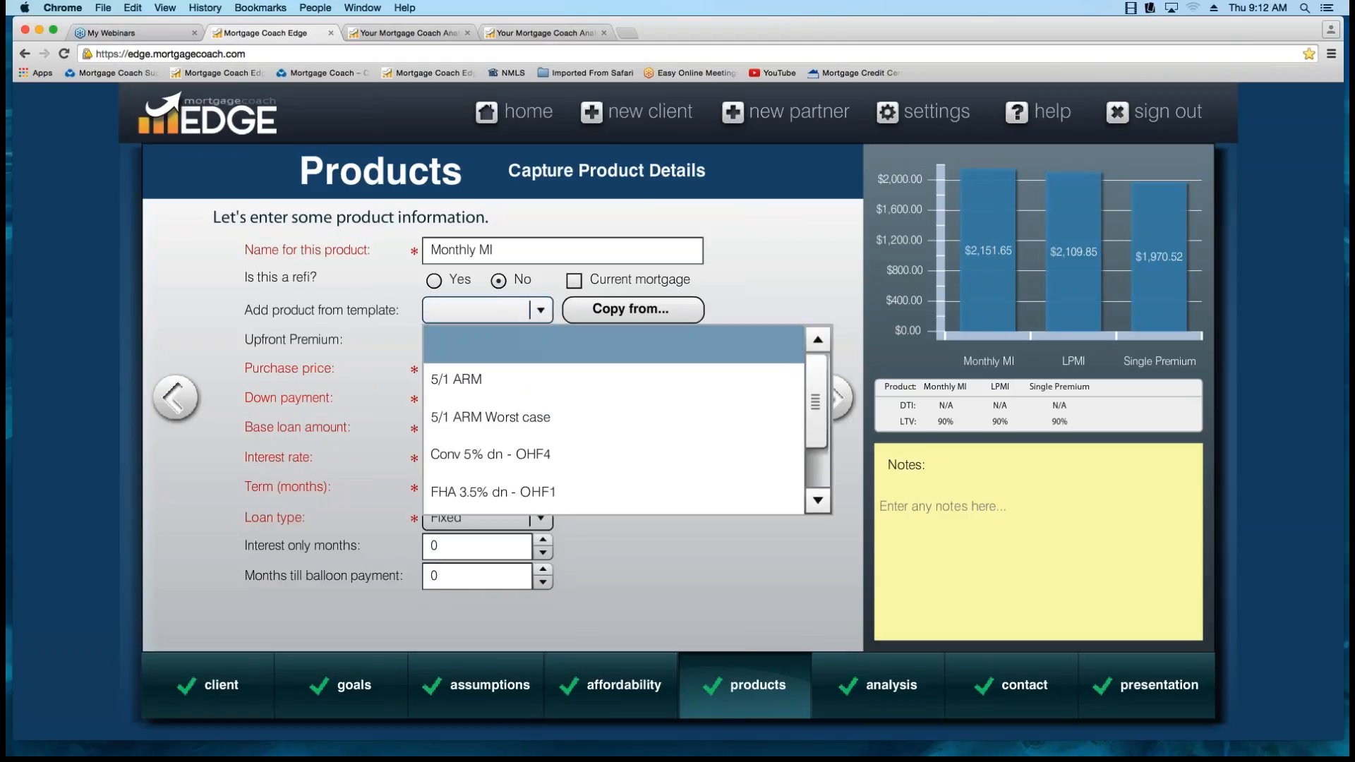
pyautogui.click(539, 311)
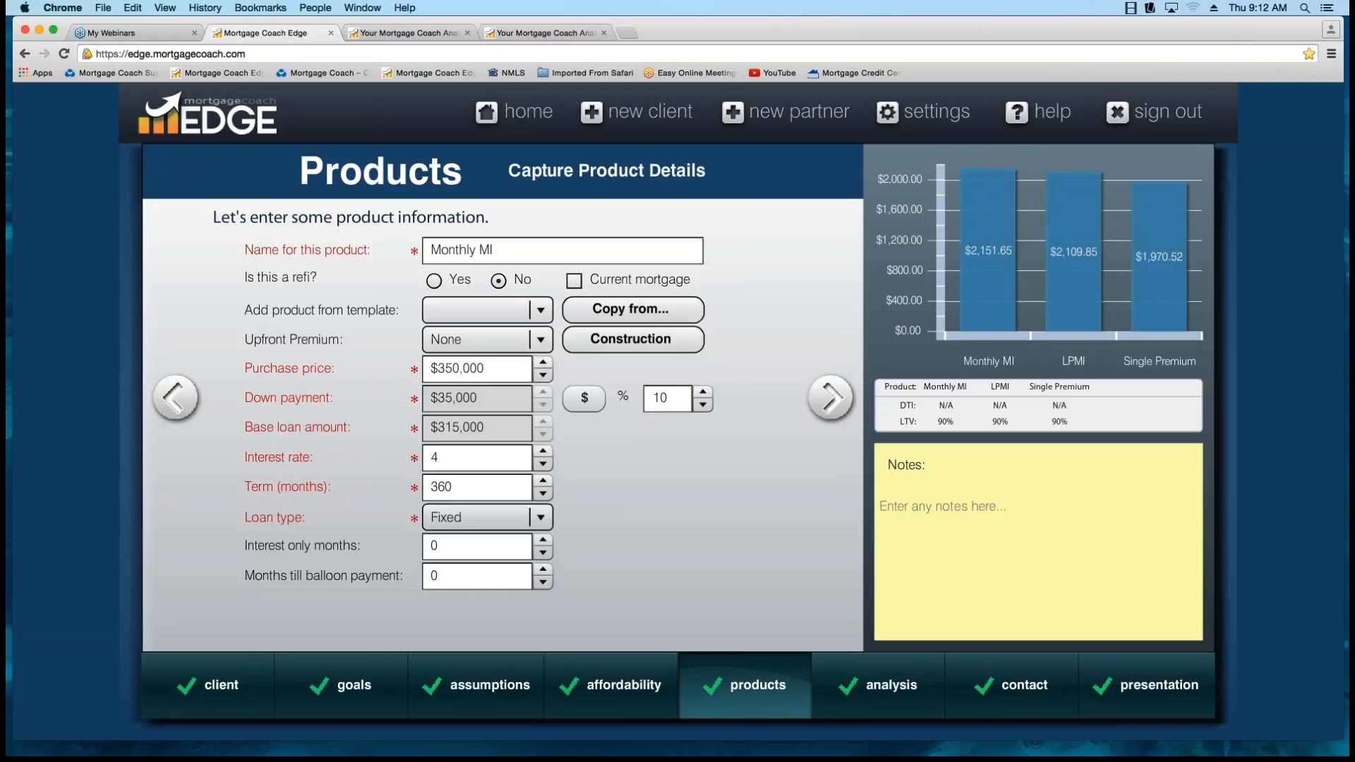
pyautogui.click(539, 339)
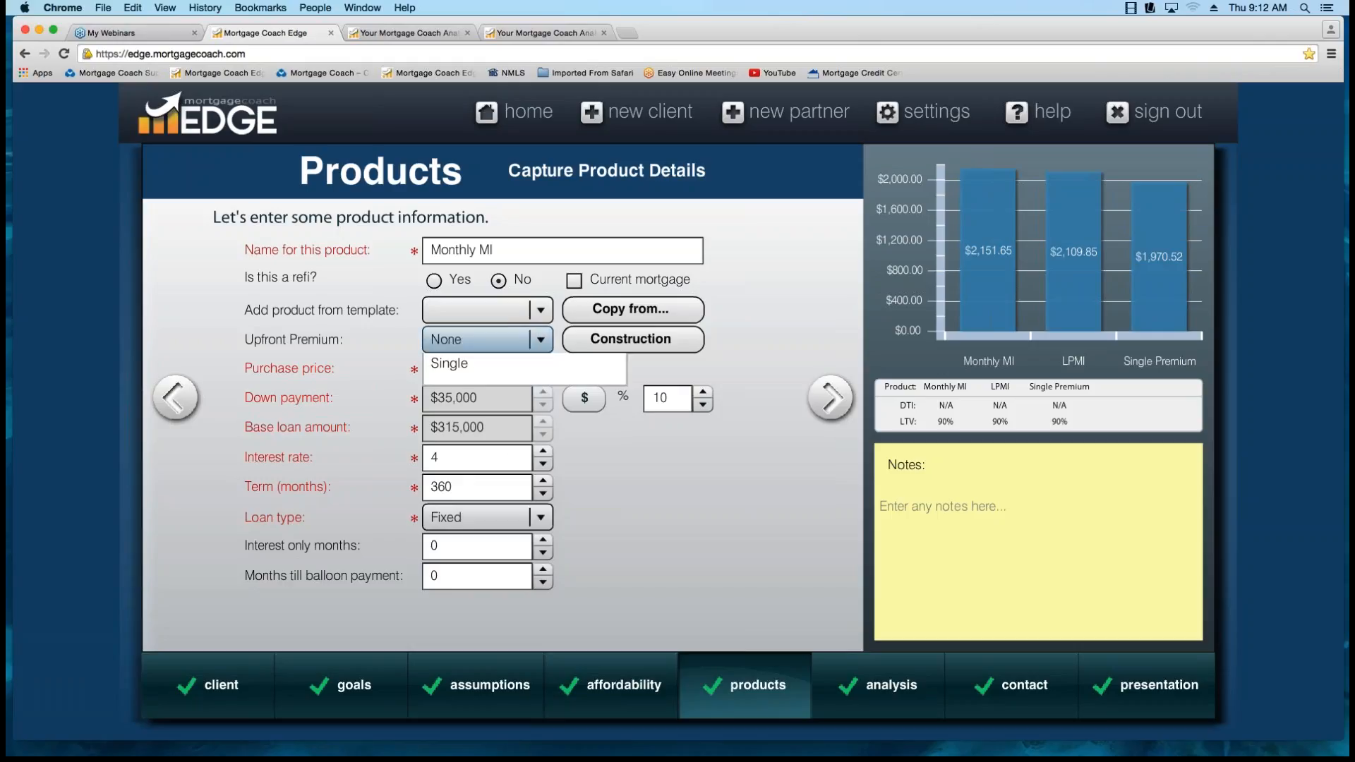
pyautogui.click(524, 371)
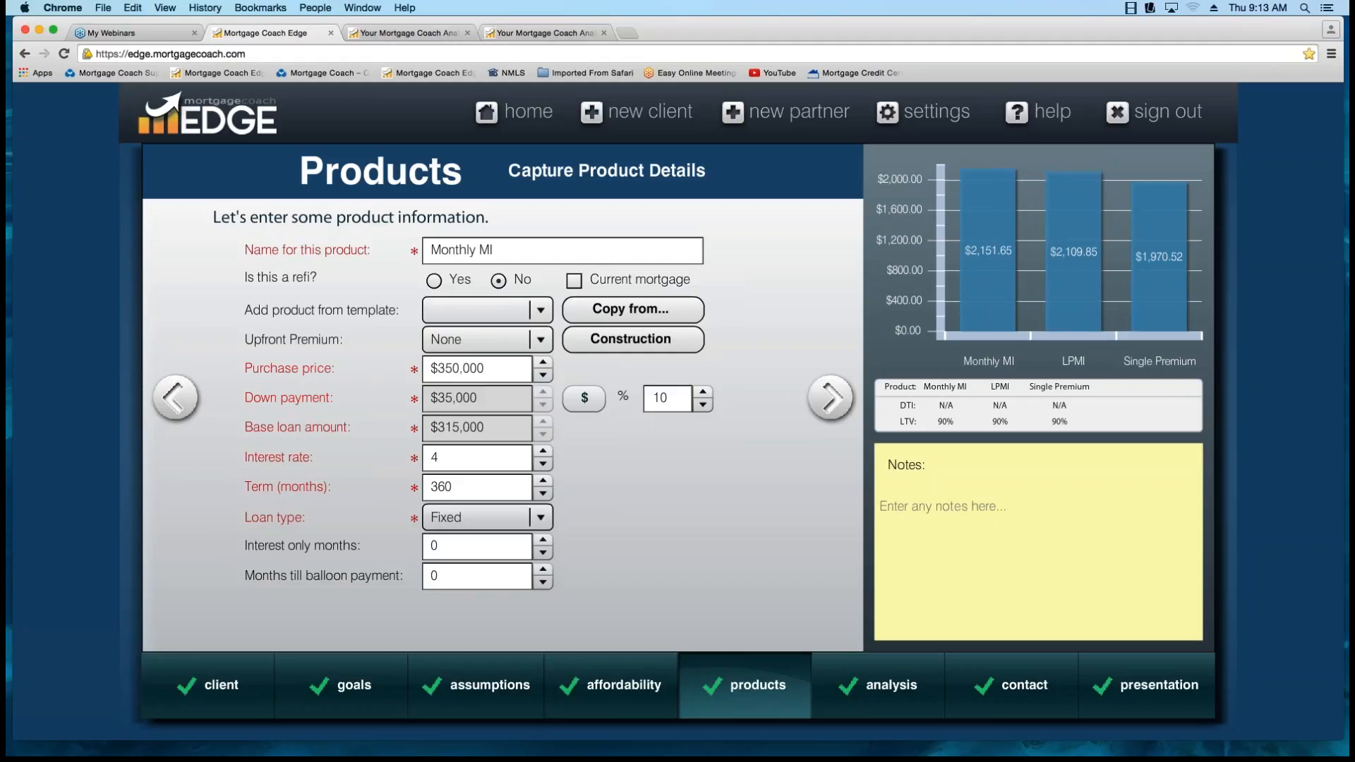
pyautogui.click(465, 458)
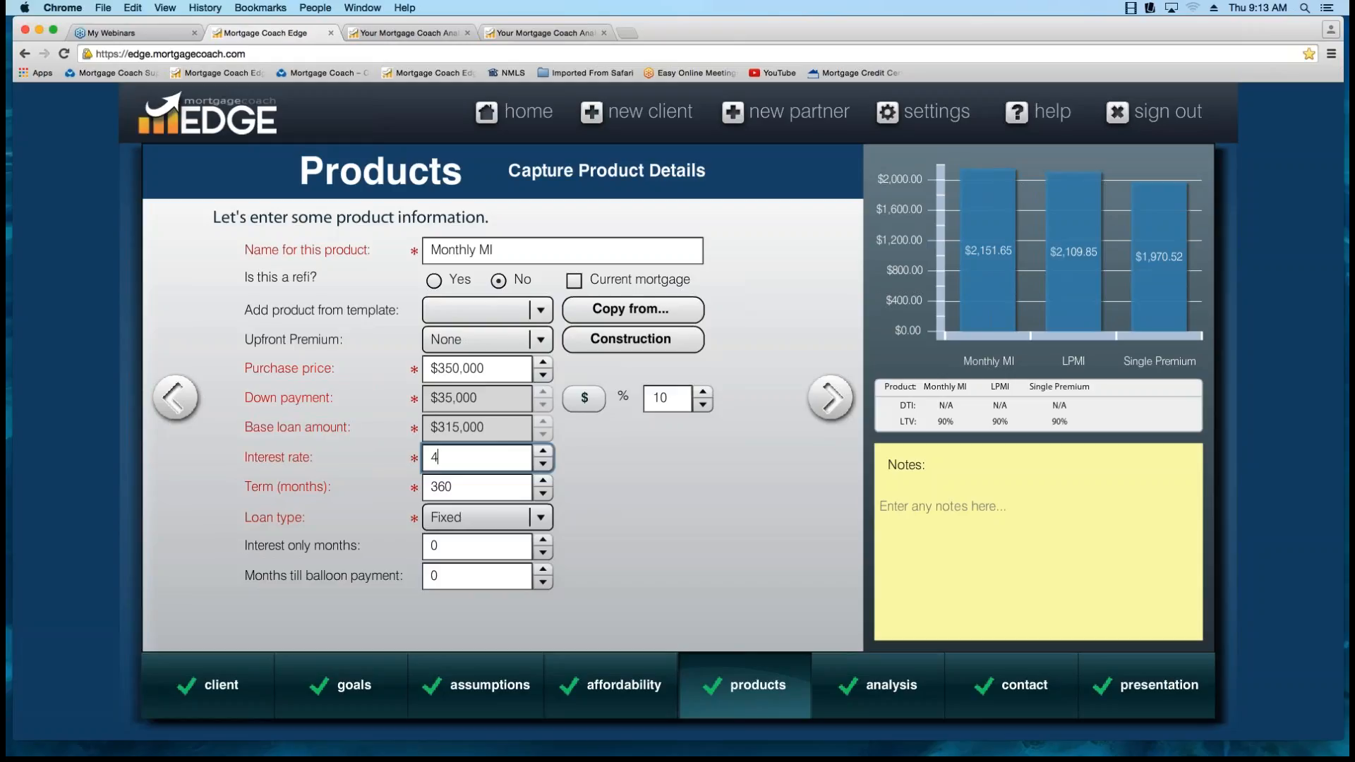
pyautogui.click(667, 398)
# Go to the Monthly MI closing costs, check the prepaid interest days and open the detailed closing cost list.
pyautogui.click(830, 403)
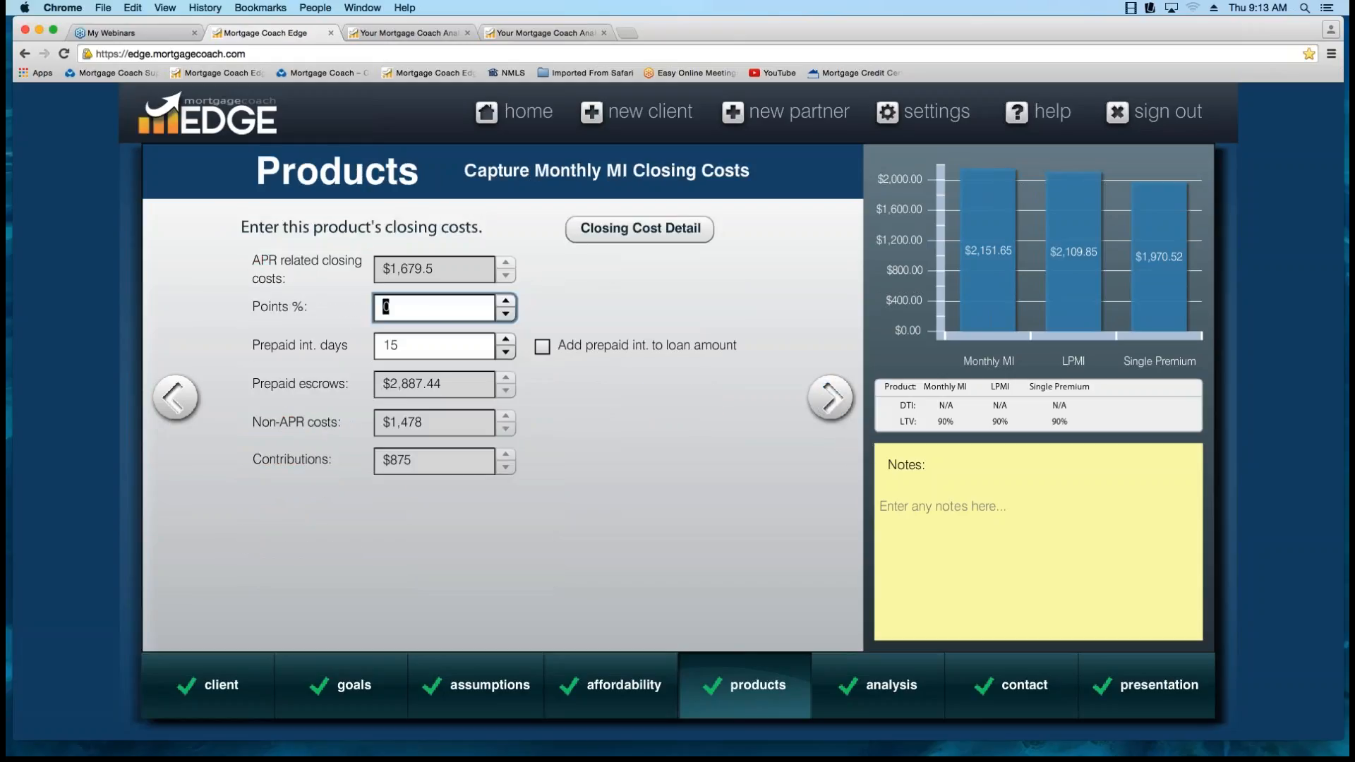
pyautogui.click(427, 346)
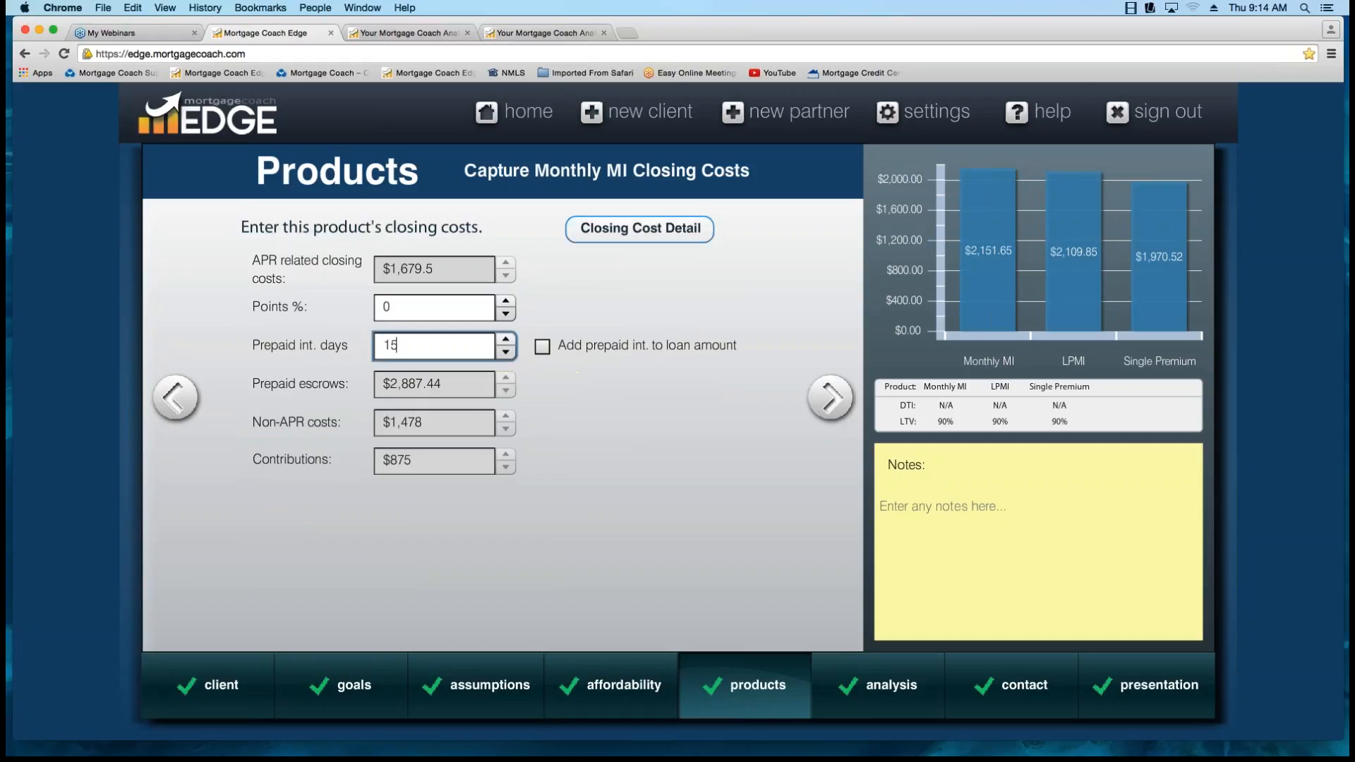
pyautogui.click(640, 229)
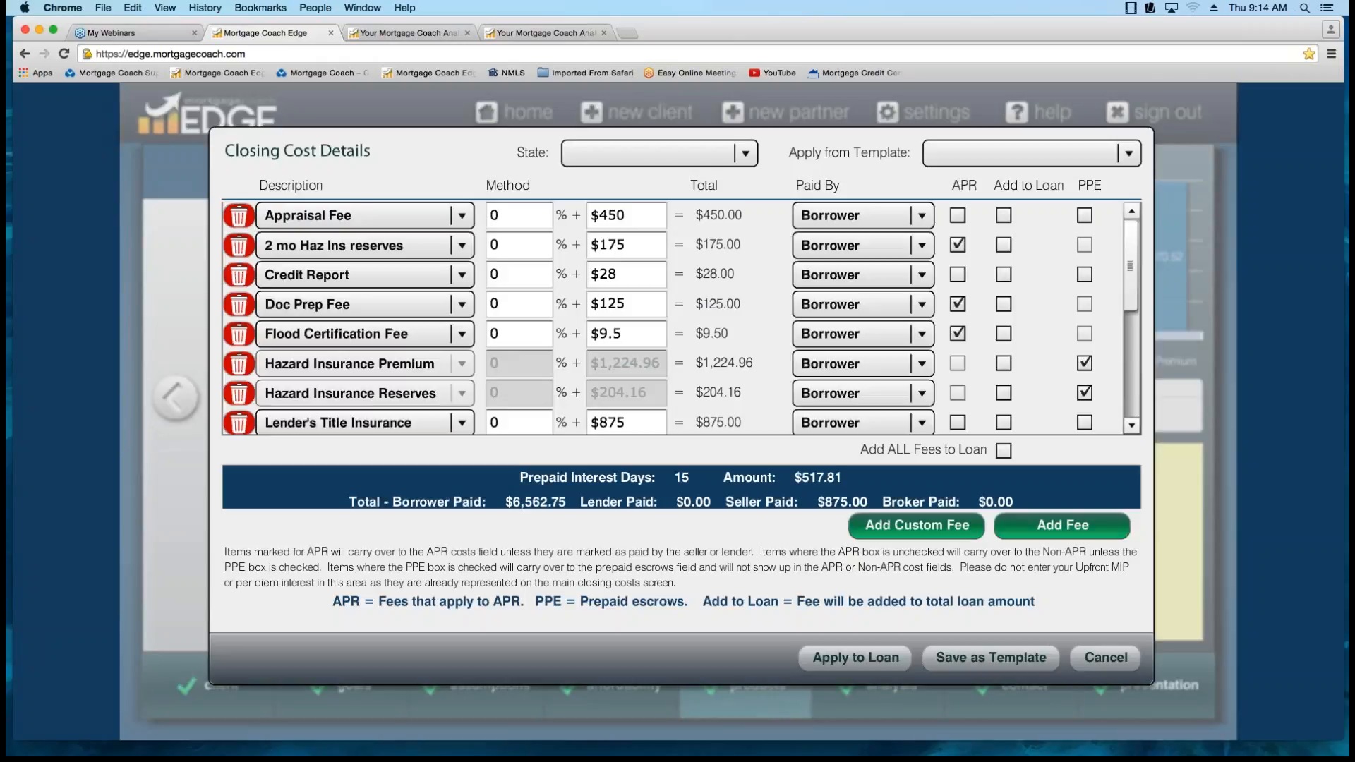
# View the fee template and state options, review the itemized closing costs and apply them to the Monthly MI loan.
pyautogui.click(1128, 153)
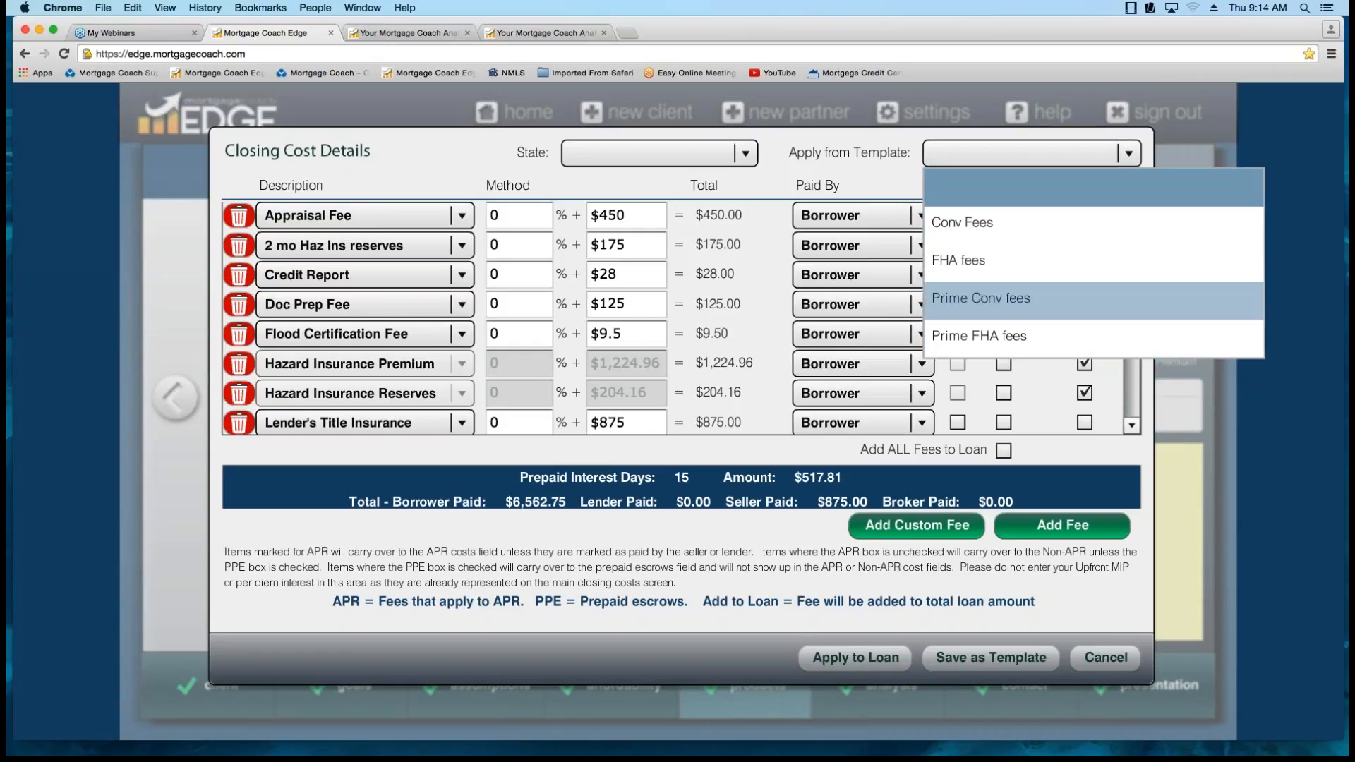
pyautogui.click(988, 187)
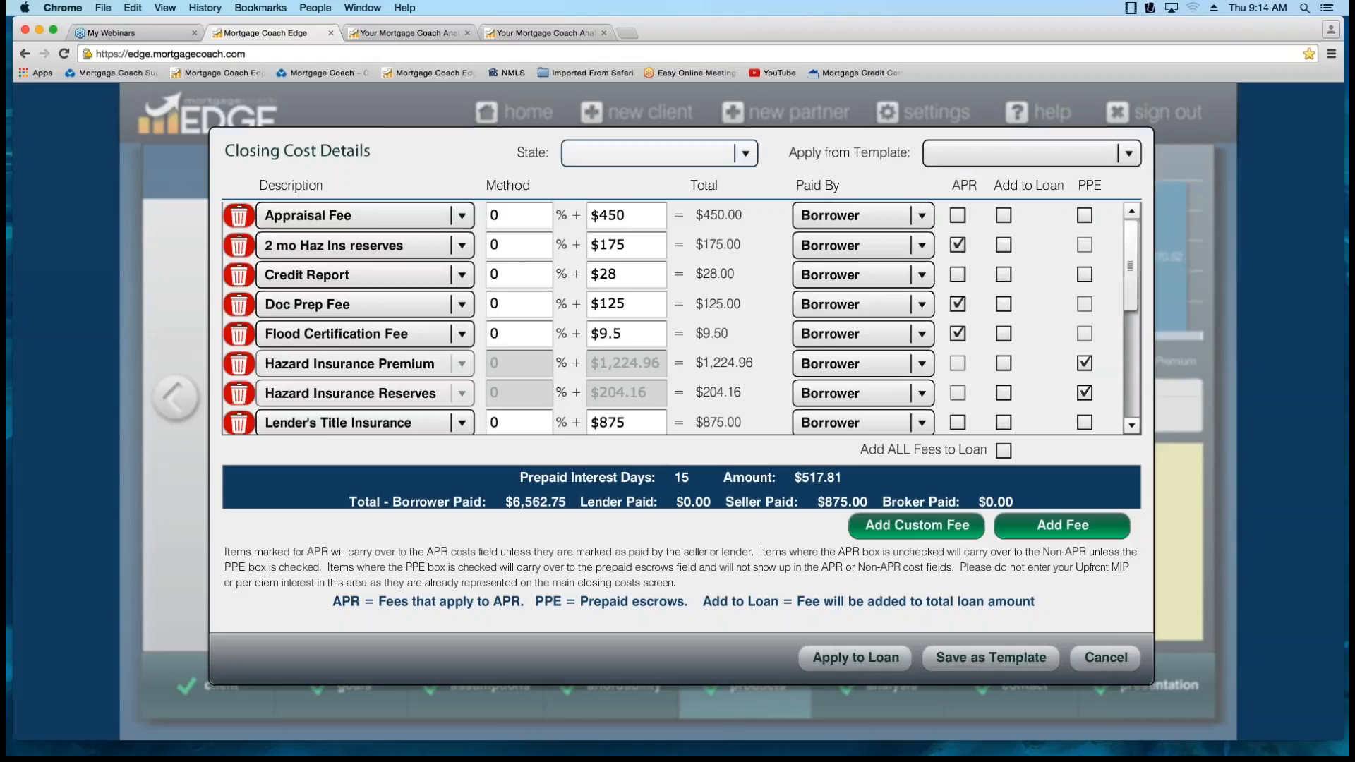
pyautogui.click(745, 153)
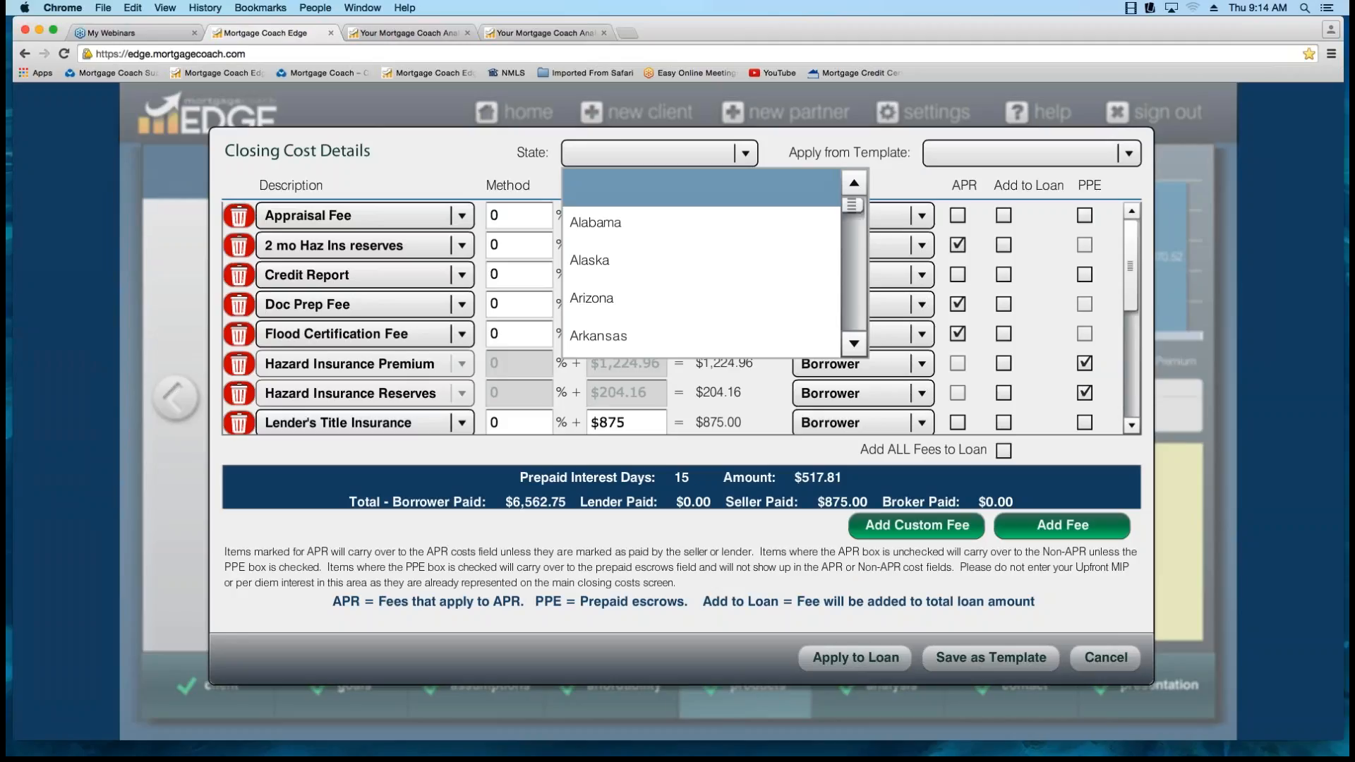
pyautogui.click(659, 187)
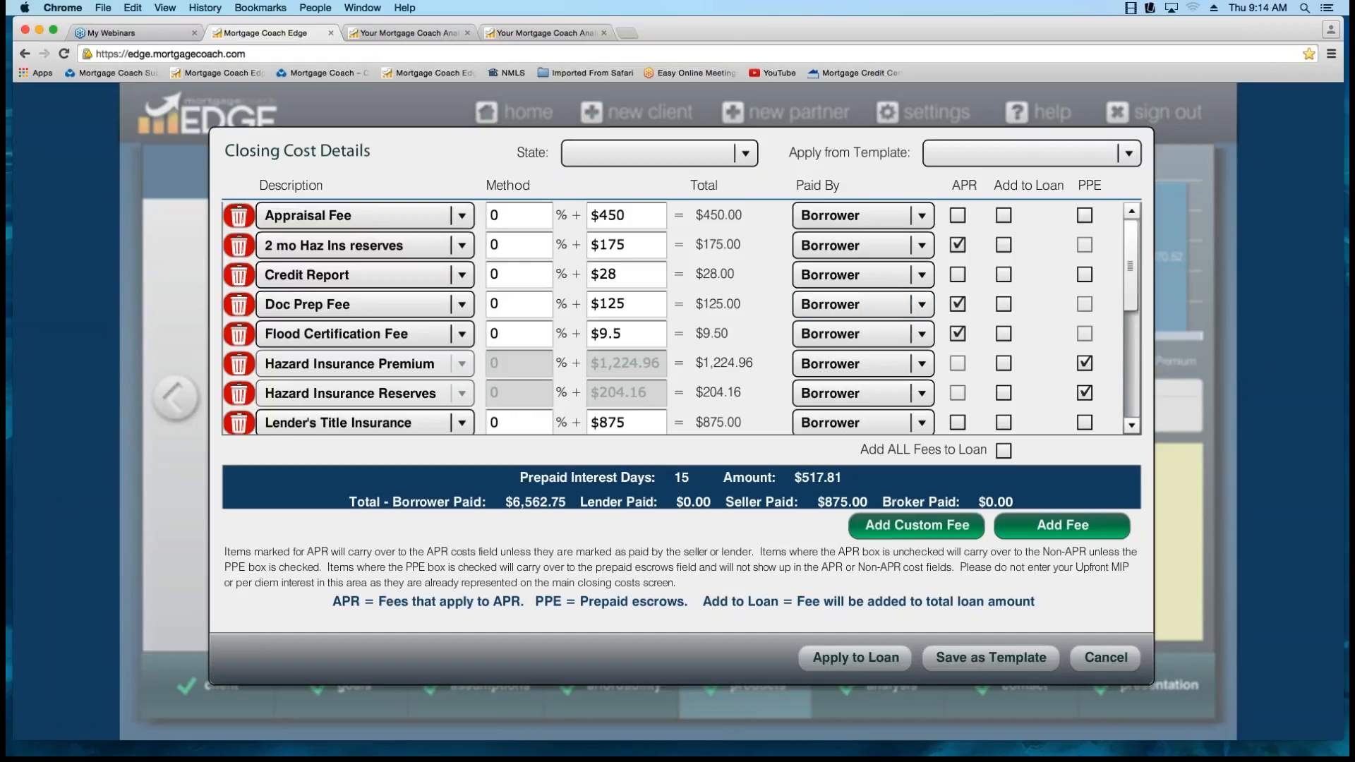
pyautogui.scroll(-10, 670, 317)
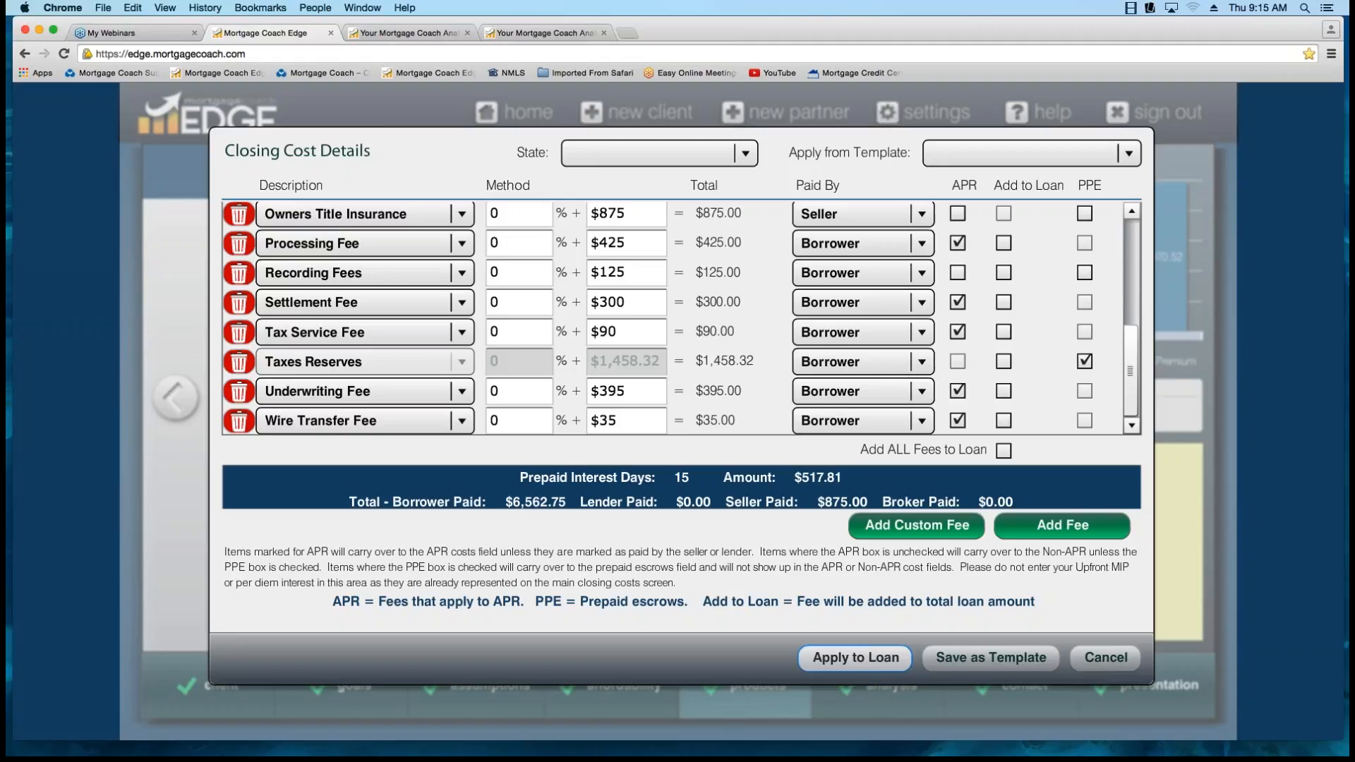
pyautogui.press('Return')
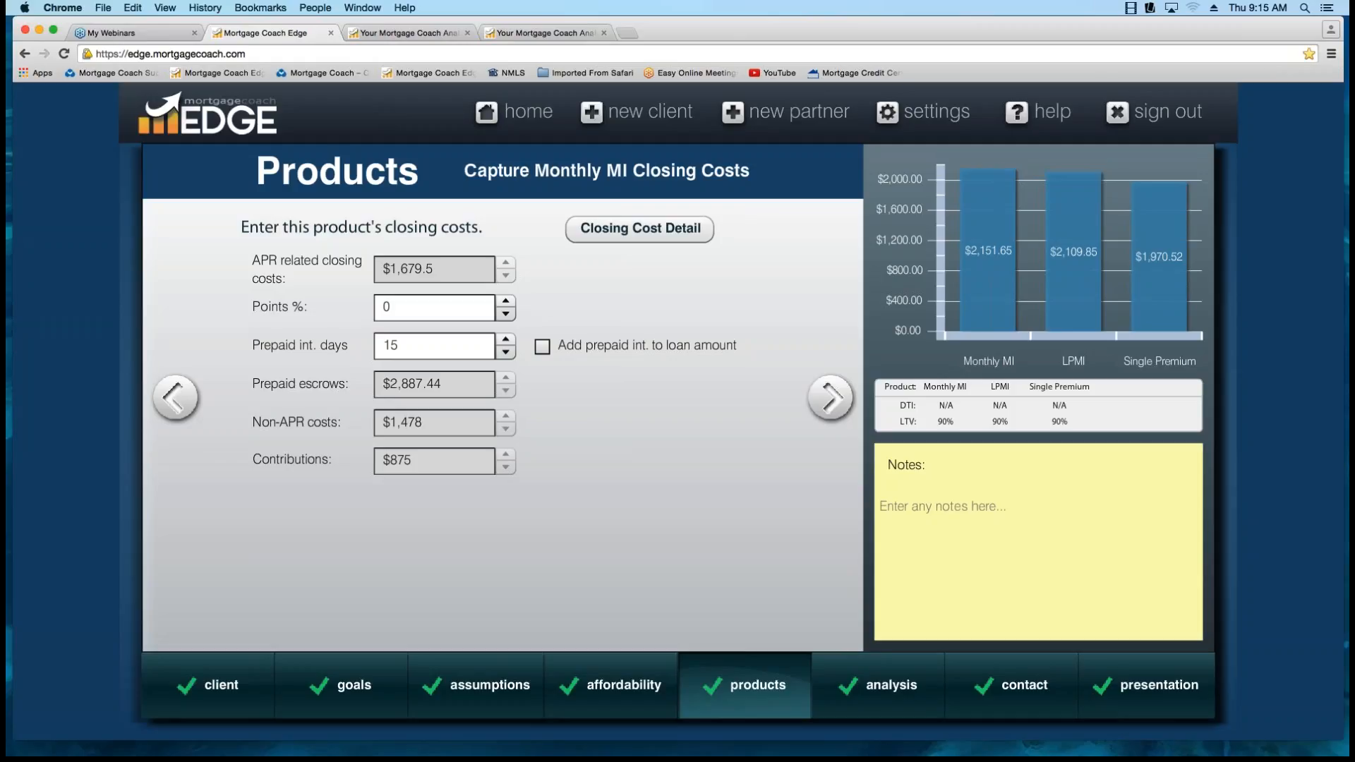
# Review the Monthly MI product's monthly costs, including the hazard insurance percentage and the hazard insurance and tax reserve months.
pyautogui.click(829, 398)
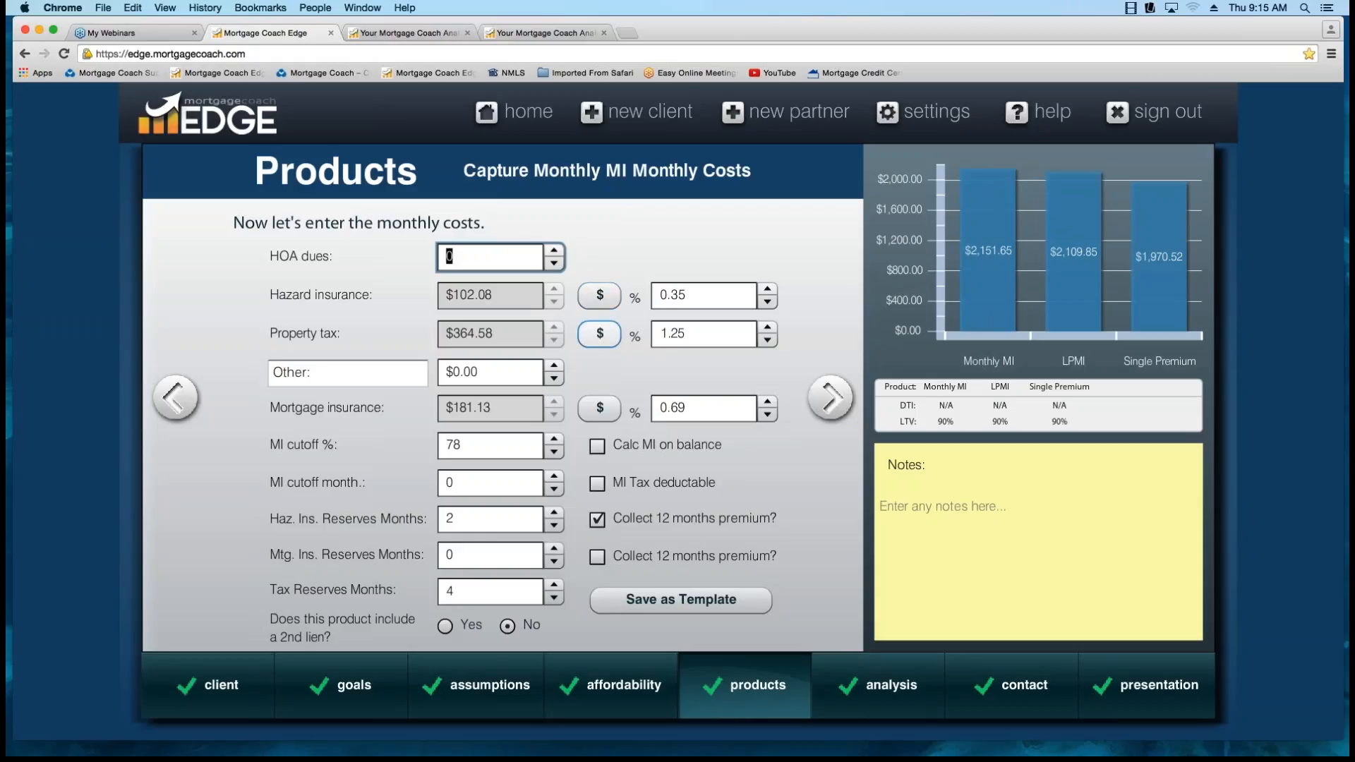
pyautogui.click(695, 296)
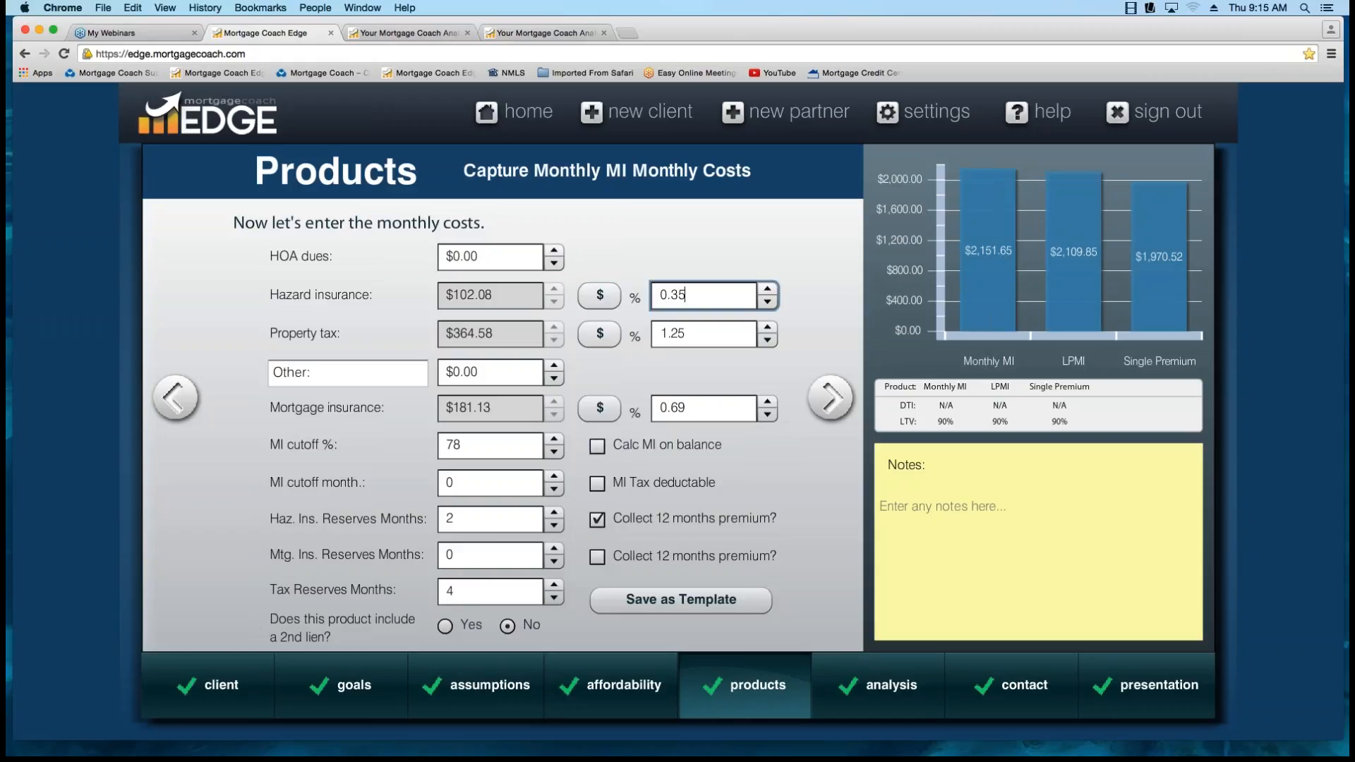
pyautogui.click(482, 519)
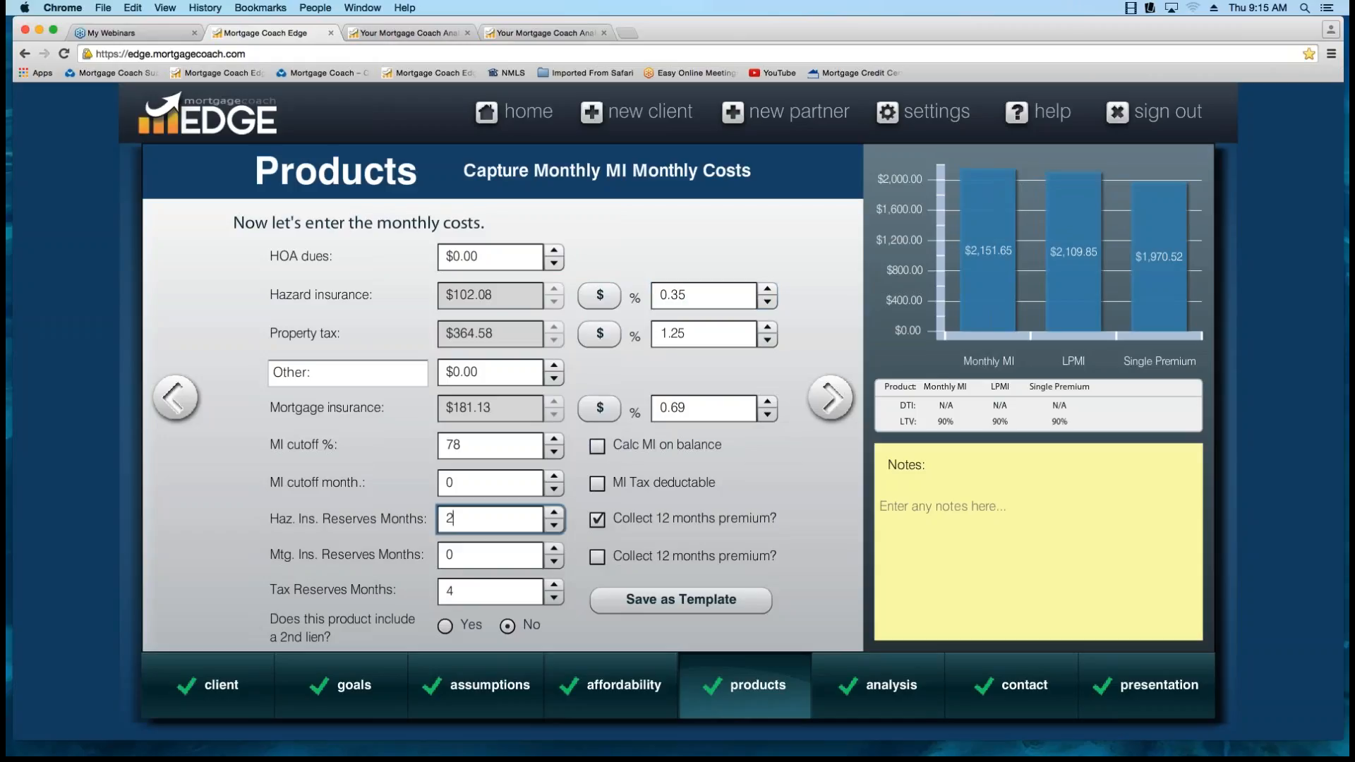
pyautogui.click(481, 592)
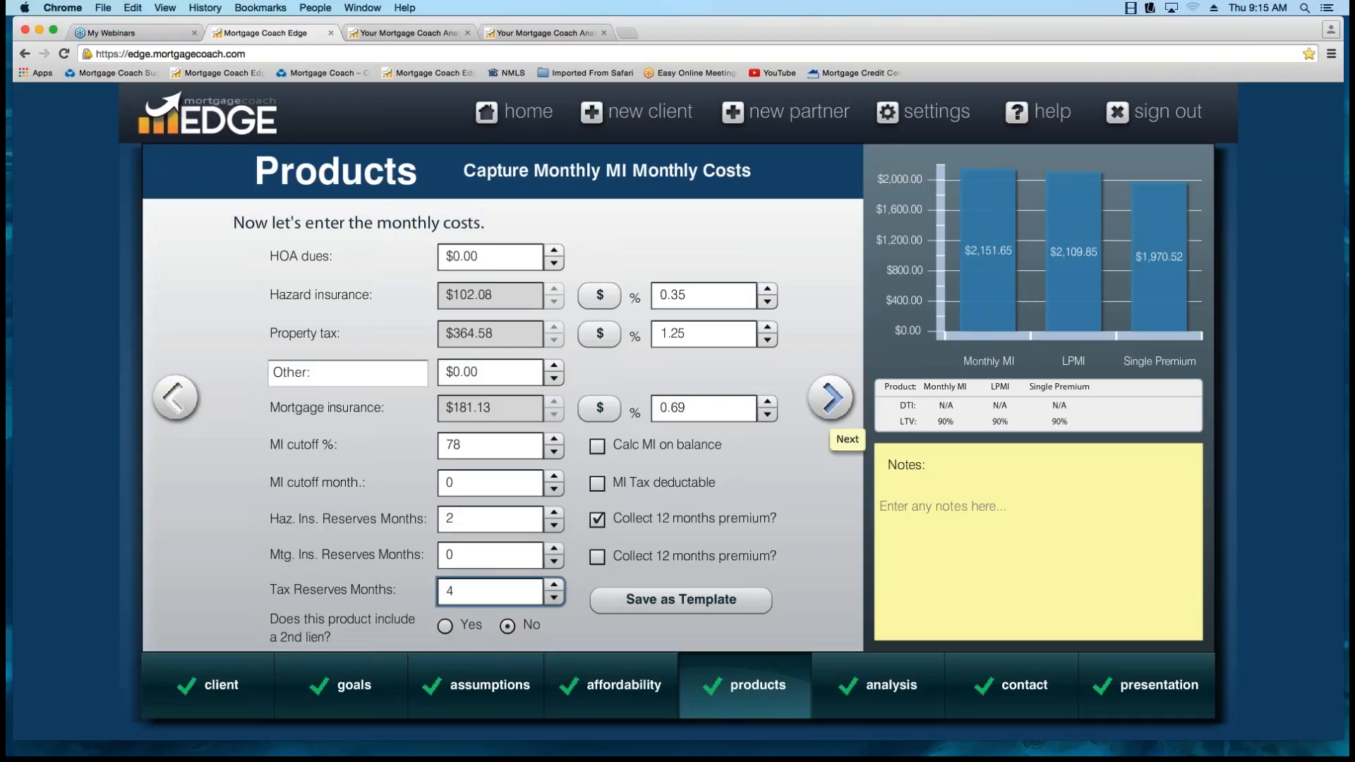
# Continue to the LPMI product and copy the Monthly MI product's details into it.
pyautogui.click(834, 408)
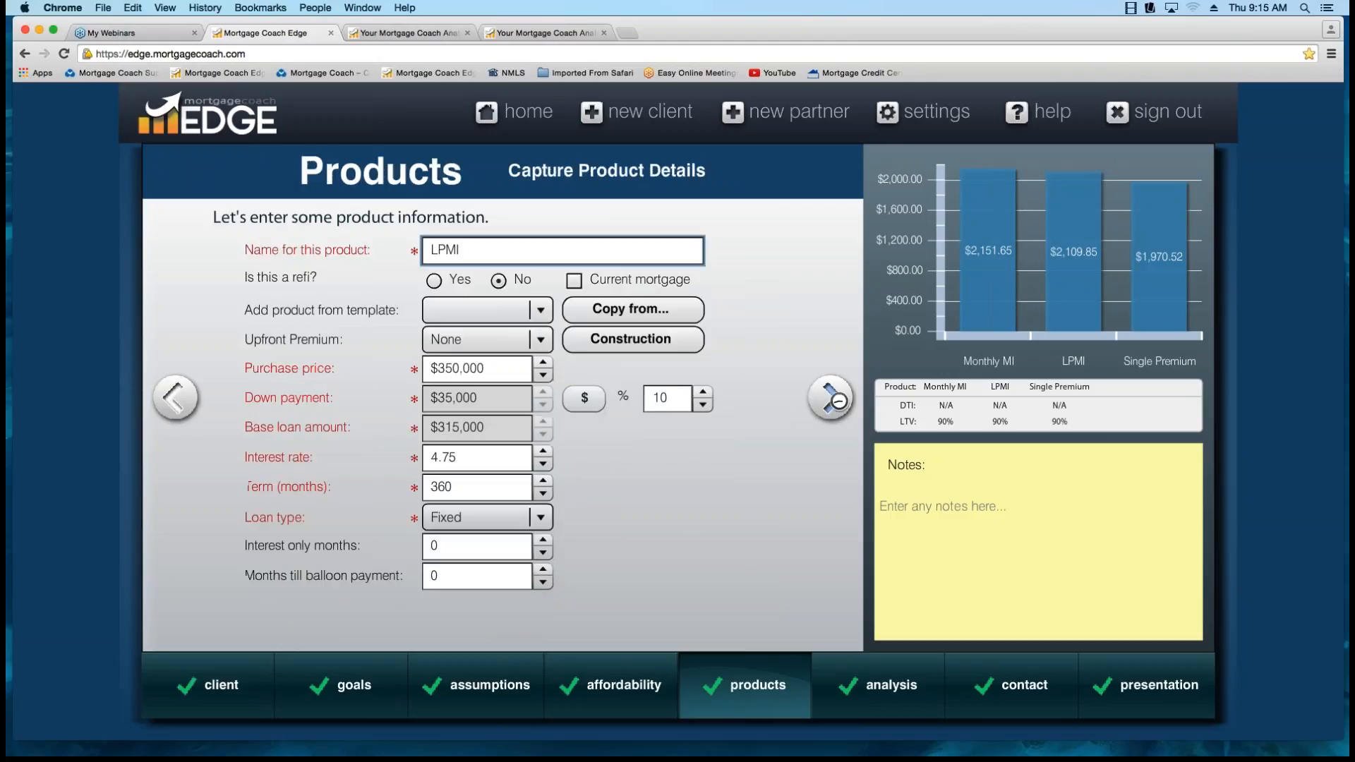
pyautogui.moveTo(1090, 387); pyautogui.dragTo(1067, 388)
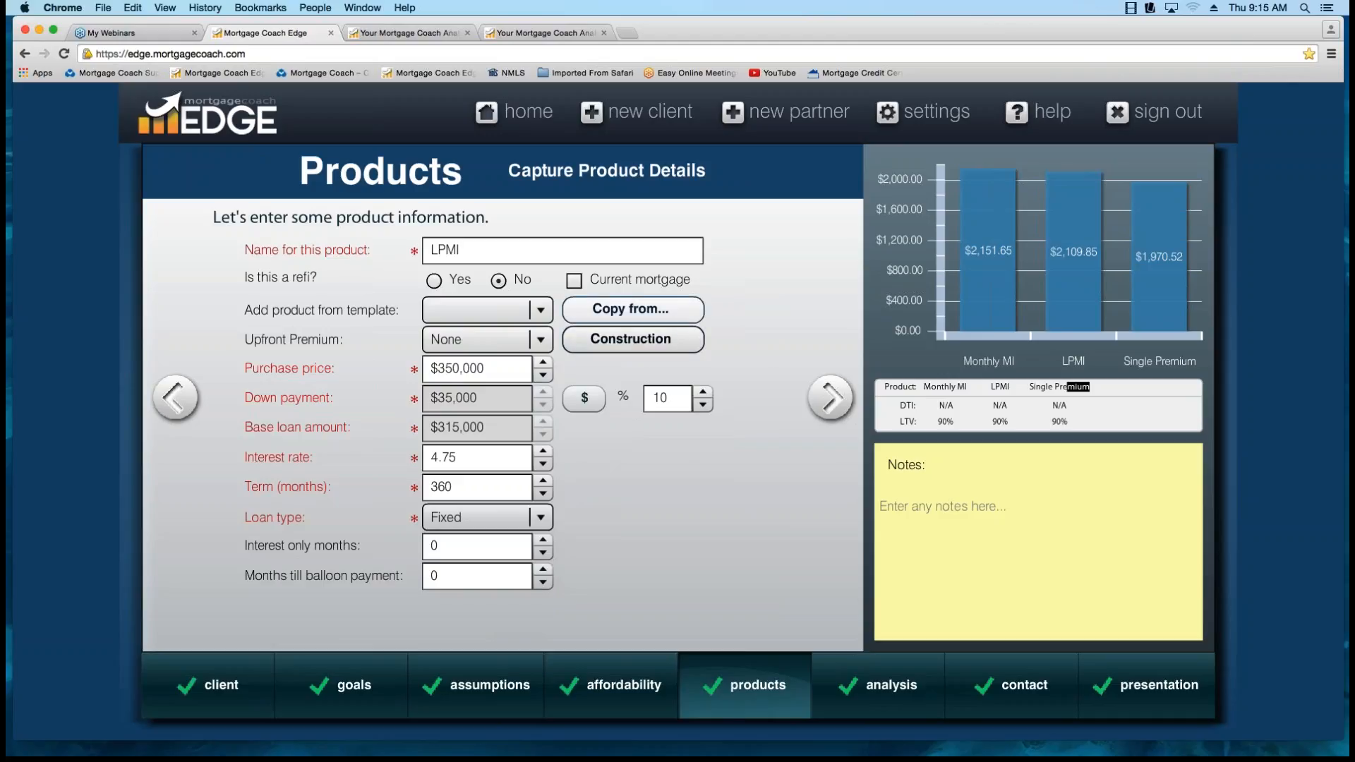
pyautogui.click(632, 309)
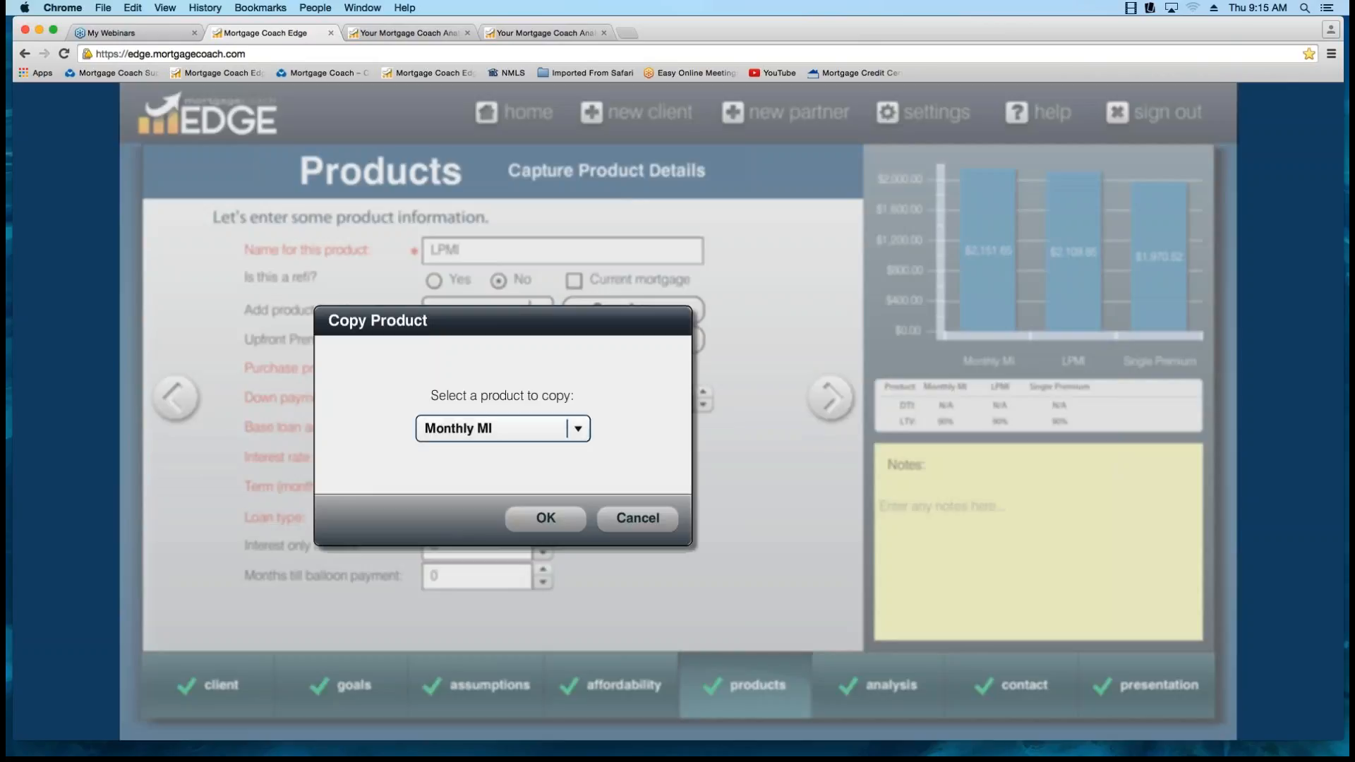
pyautogui.click(577, 429)
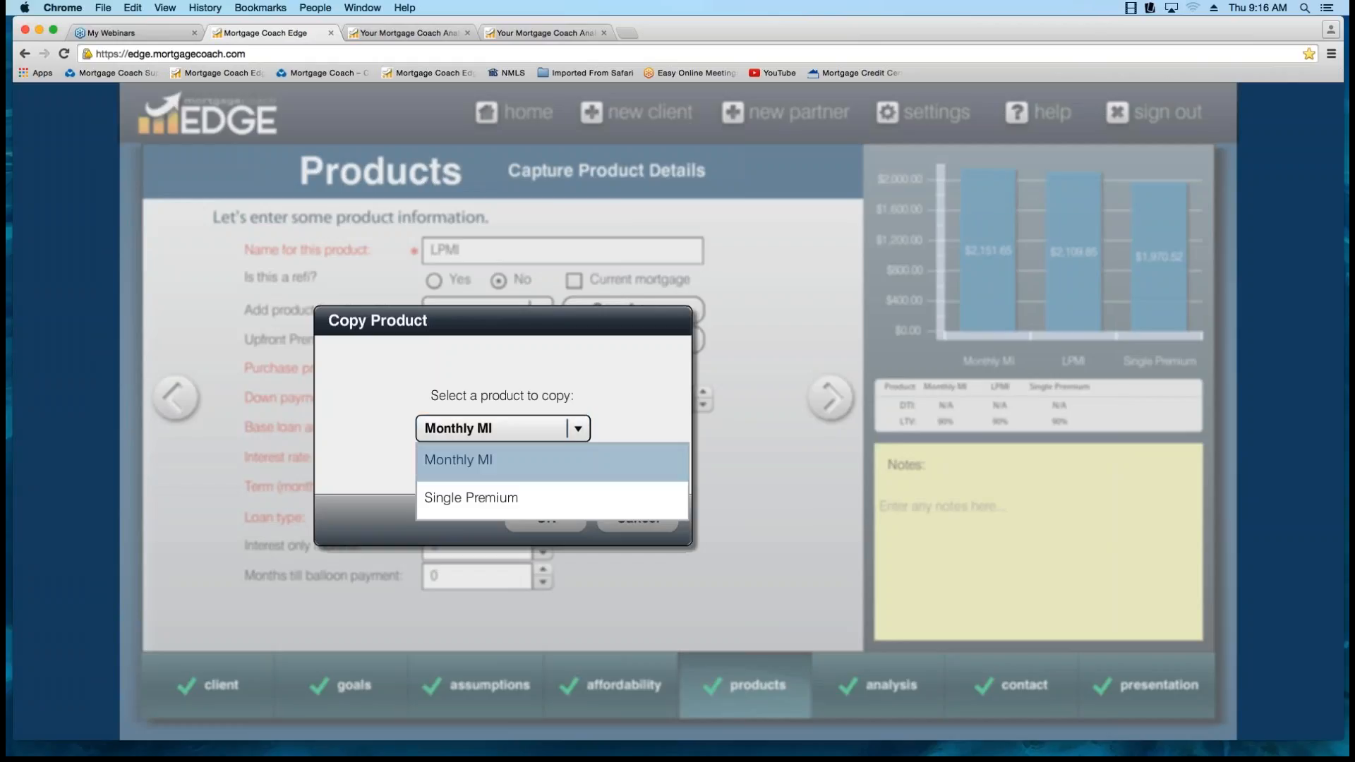
pyautogui.click(494, 460)
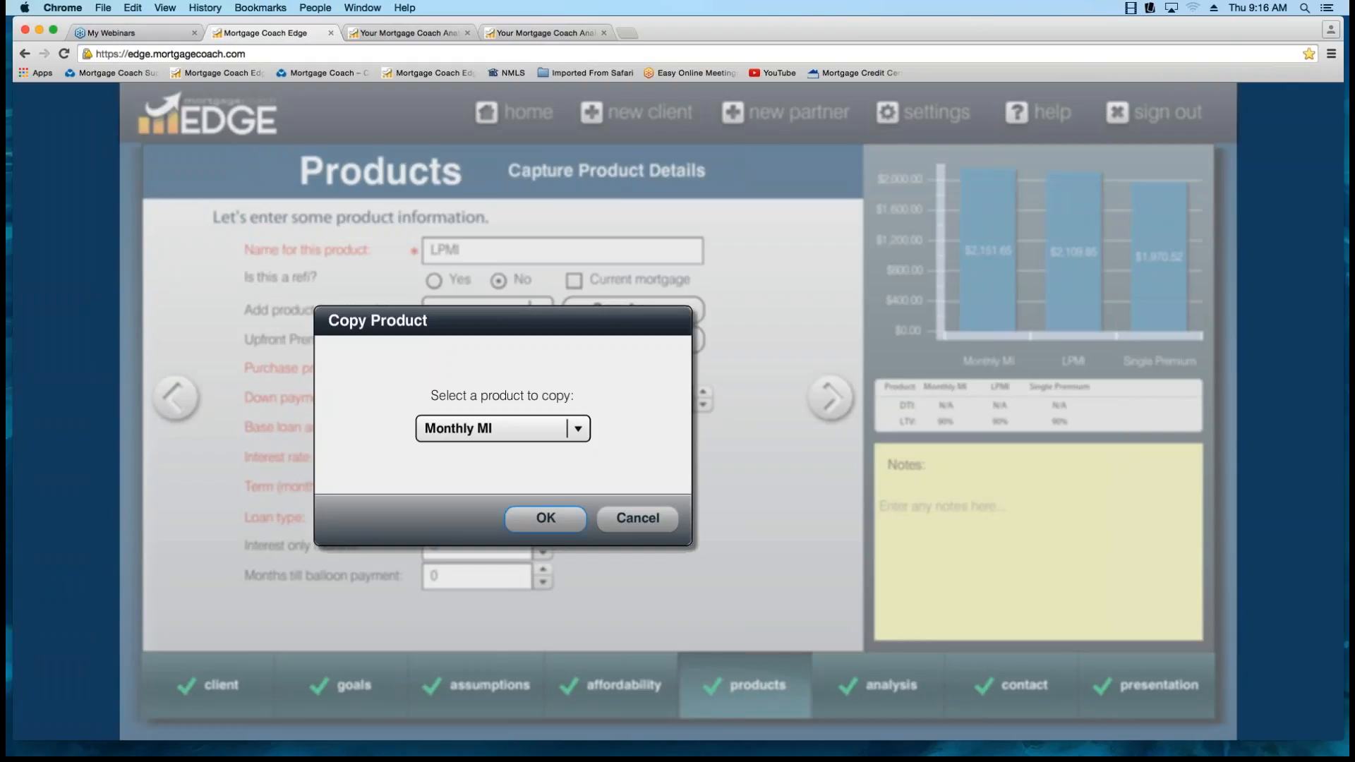
pyautogui.press('Return')
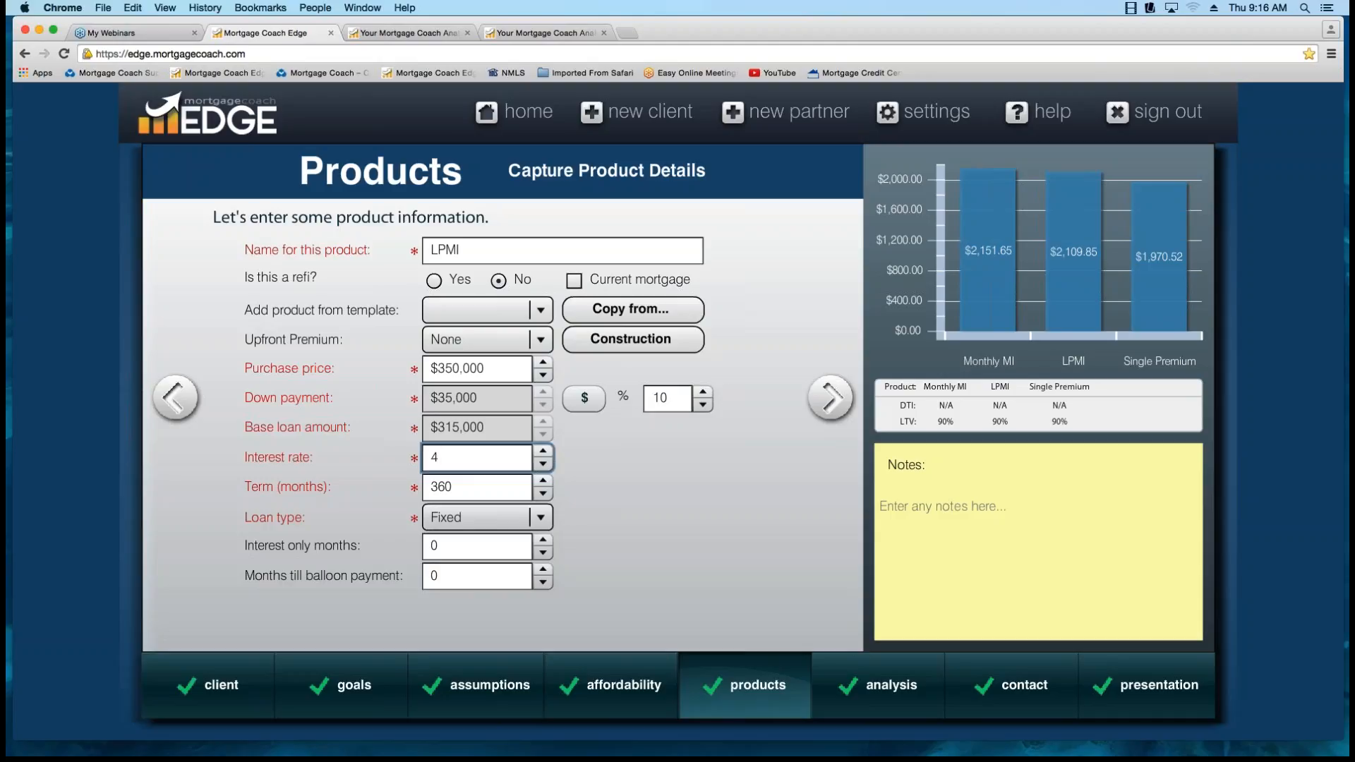
# Set the LPMI product's interest rate to 4.75.
pyautogui.doubleClick(435, 457)
pyautogui.write('4.75')
pyautogui.press('Tab')
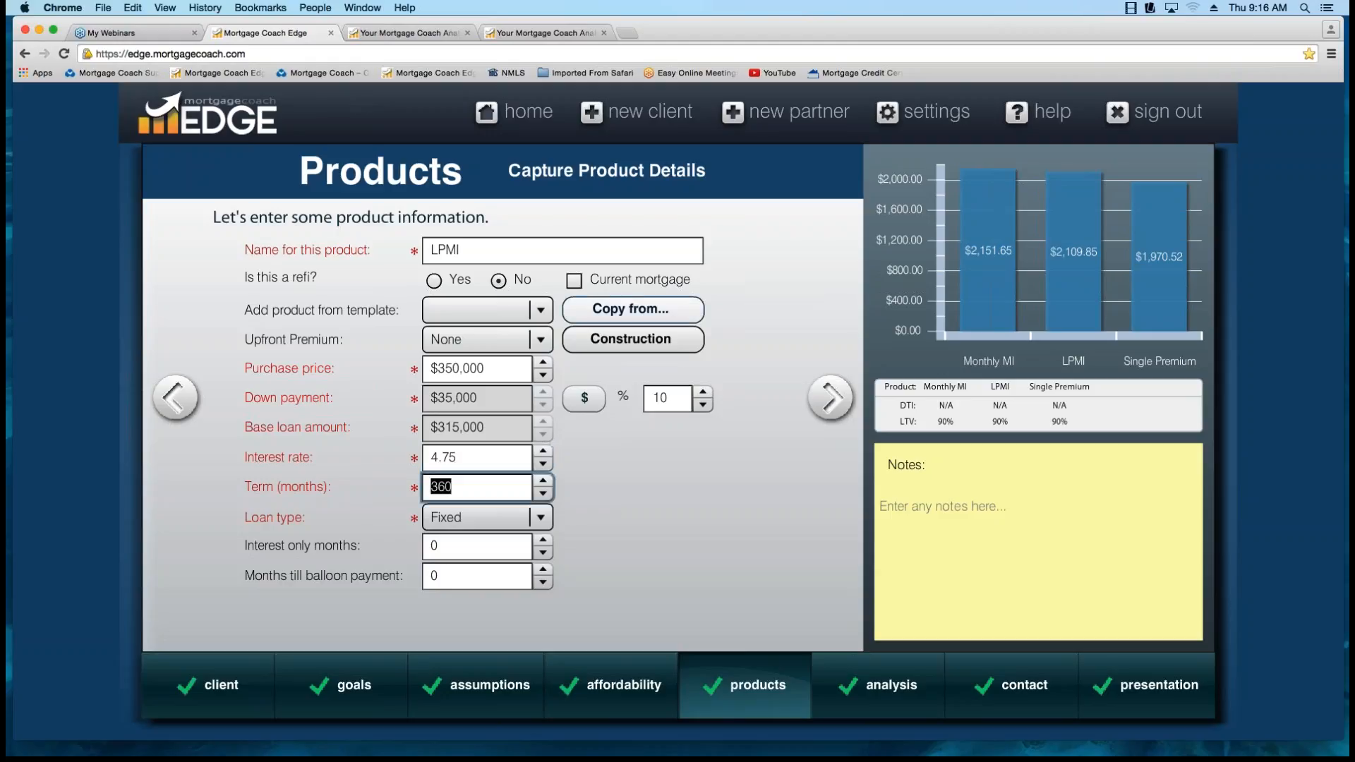
pyautogui.click(488, 458)
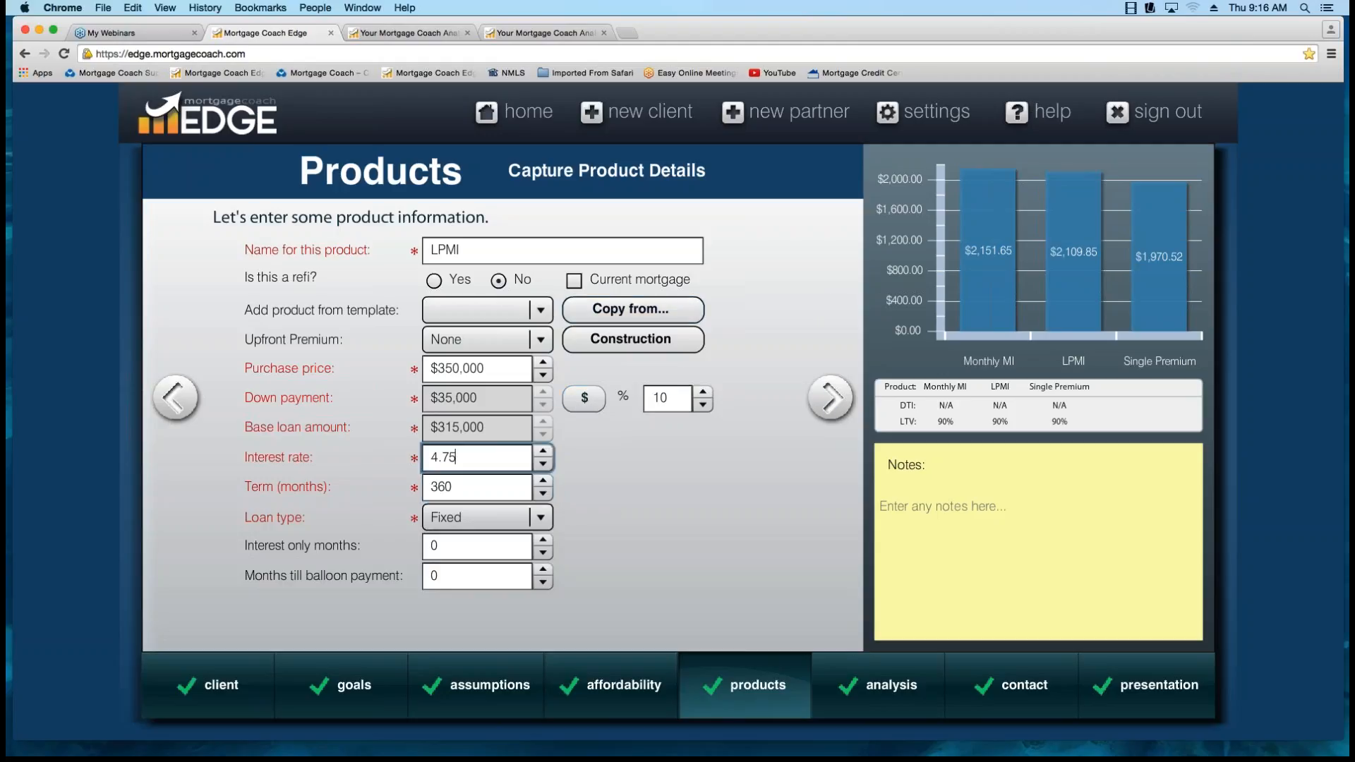
# Continue past the LPMI closing costs to its monthly costs and set the mortgage insurance percentage to 0.
pyautogui.click(830, 397)
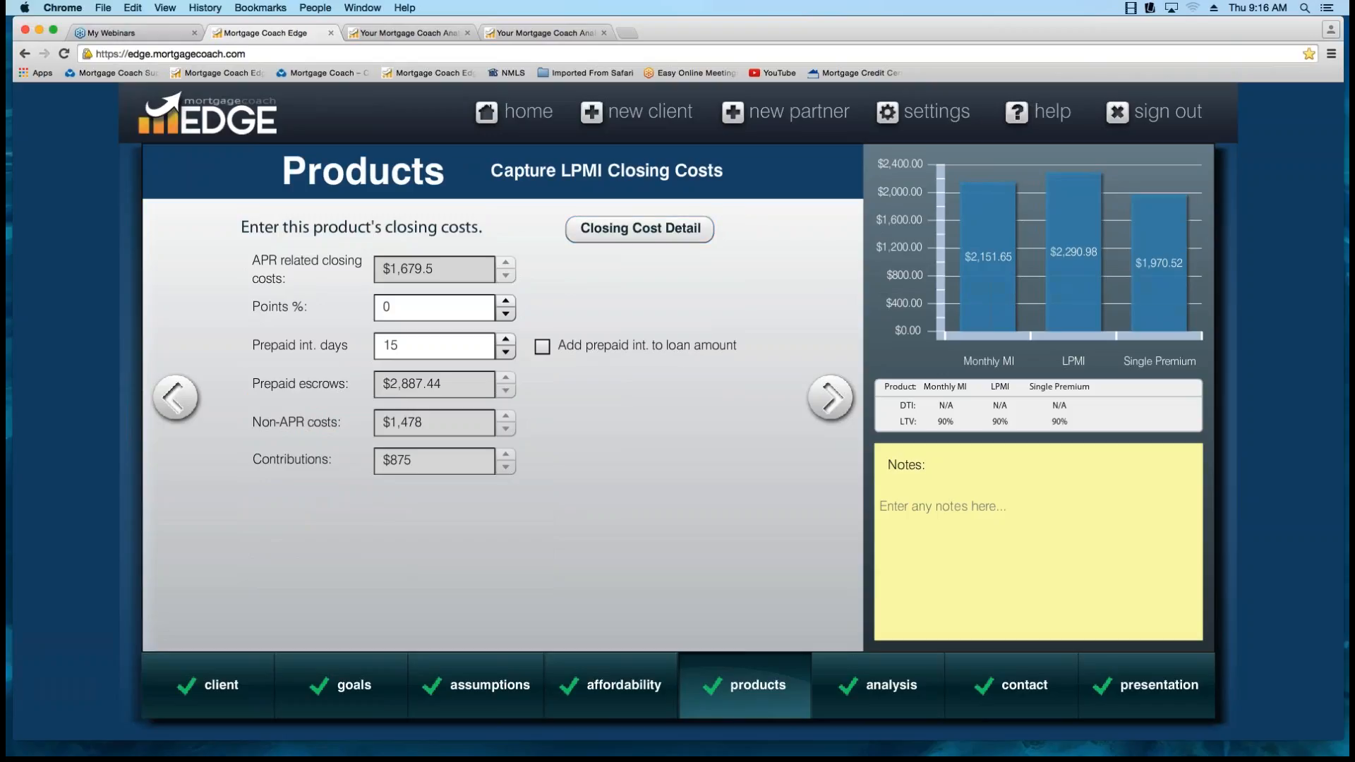
pyautogui.click(829, 397)
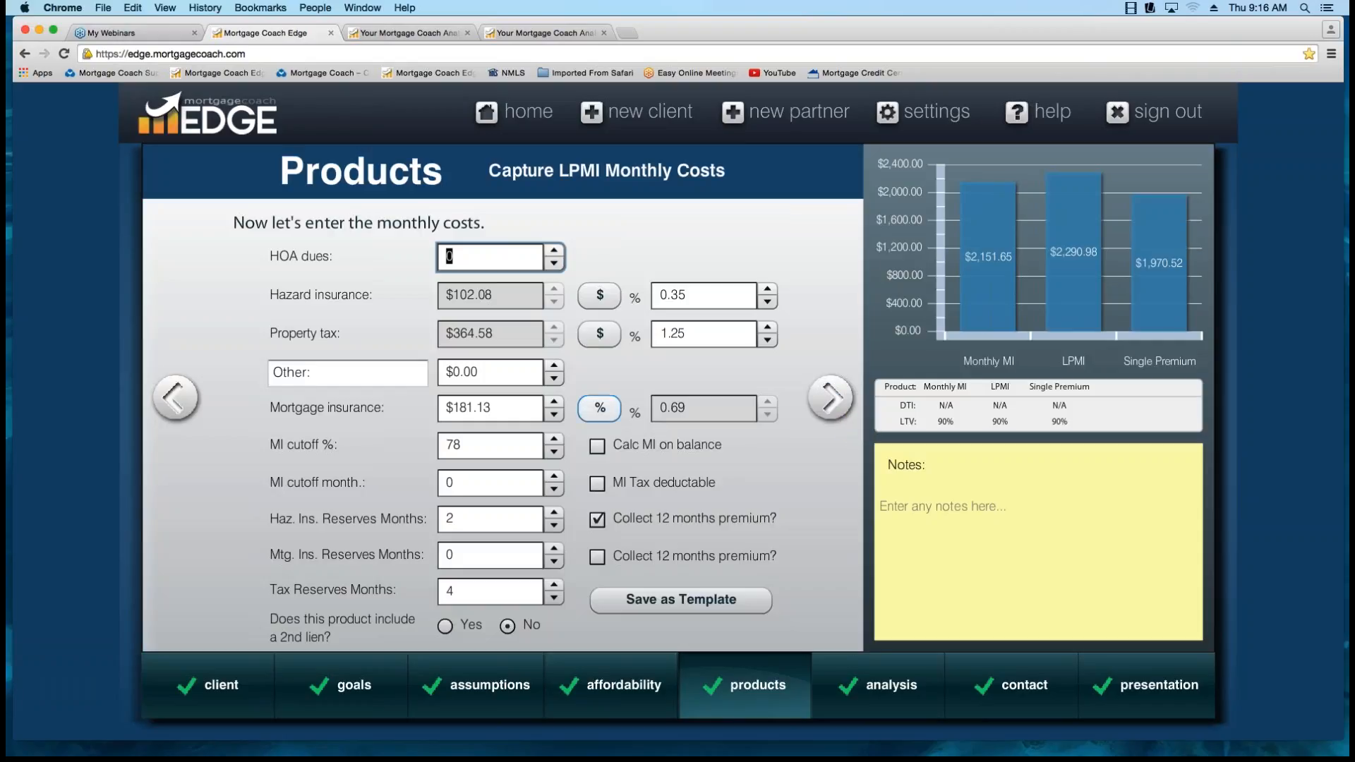
pyautogui.click(599, 408)
pyautogui.press('Tab')
pyautogui.press('BackSpace')
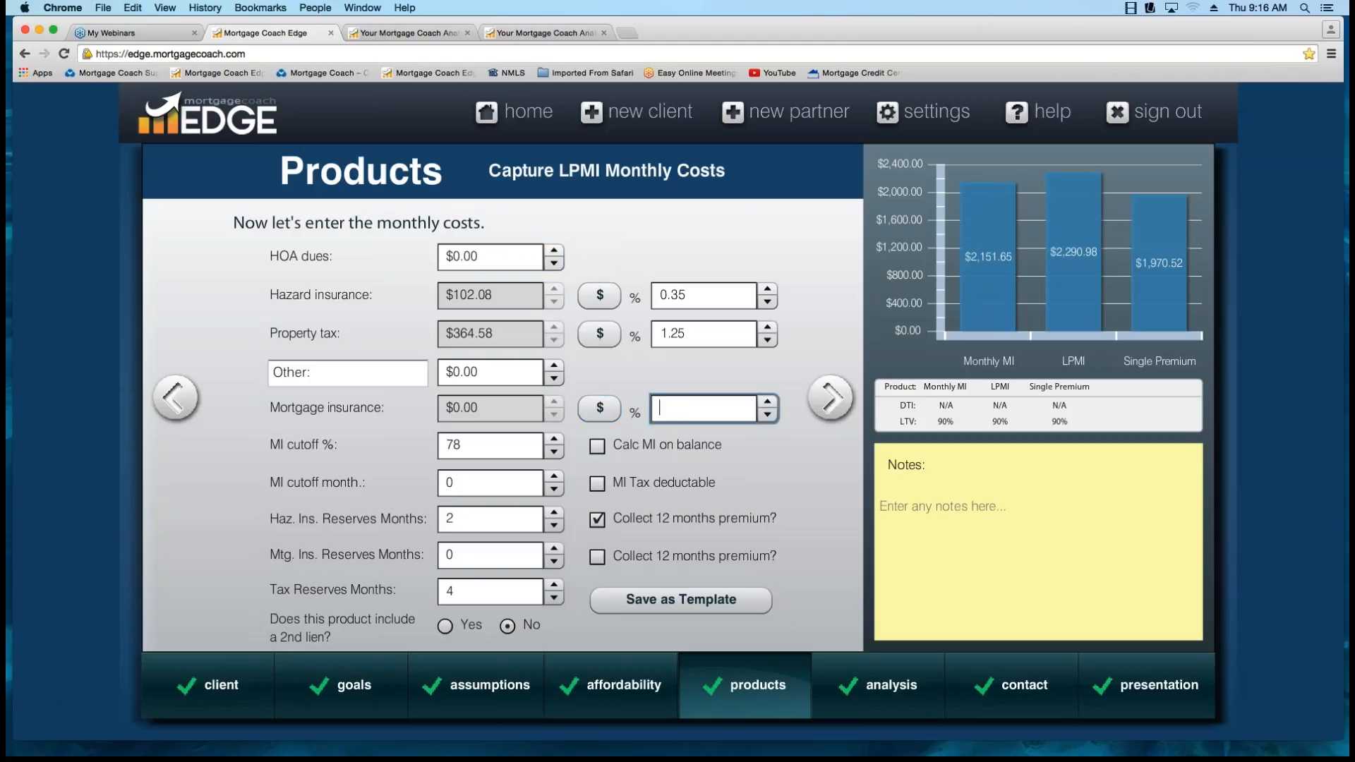
pyautogui.press('Tab')
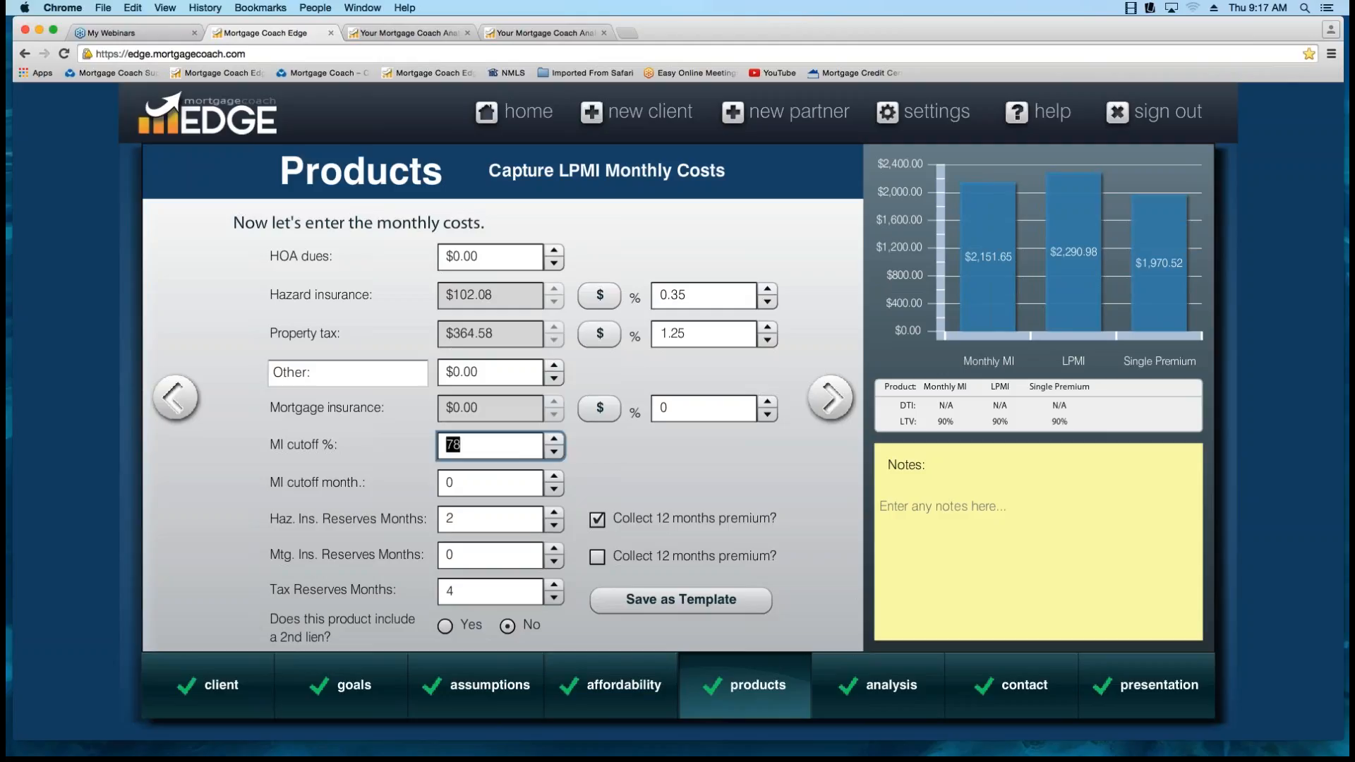
# Continue to the Single Premium product and copy the Monthly MI product's details into it.
pyautogui.click(830, 397)
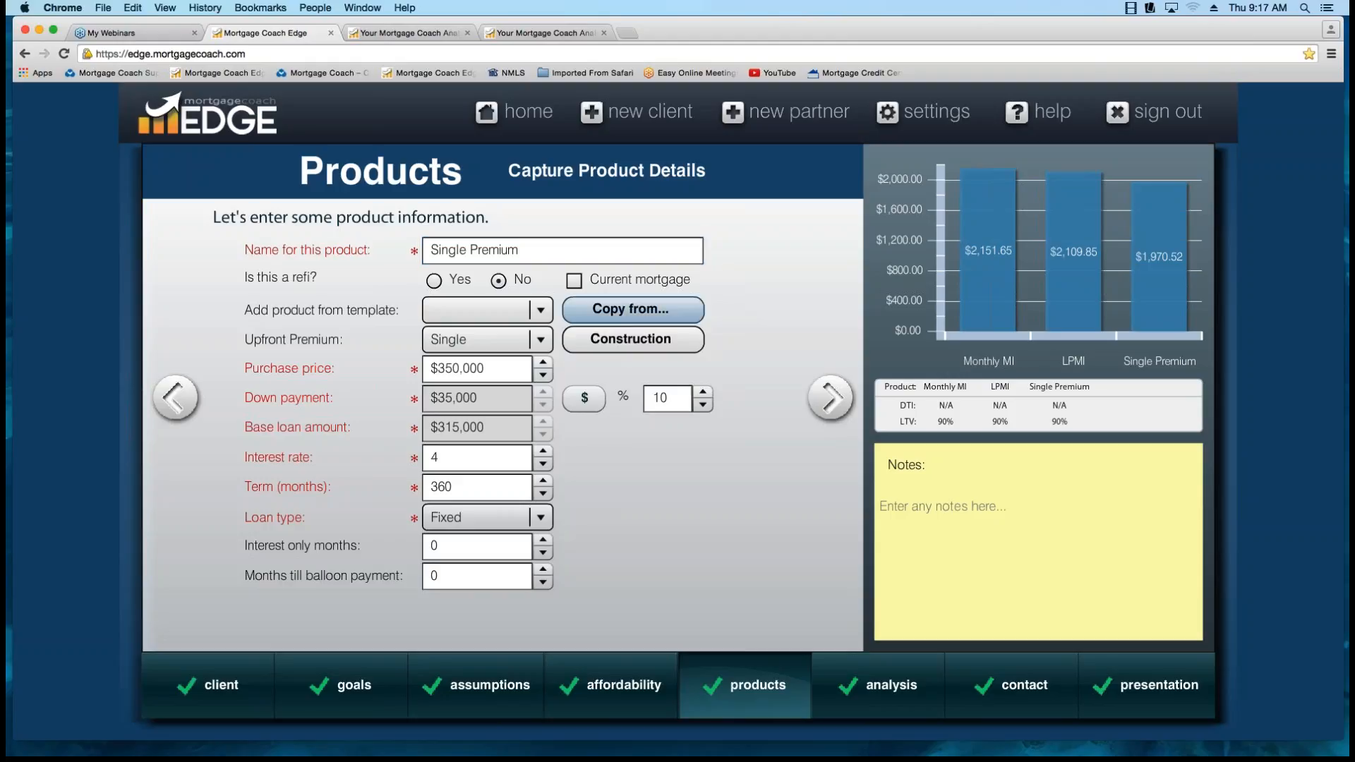
pyautogui.click(630, 308)
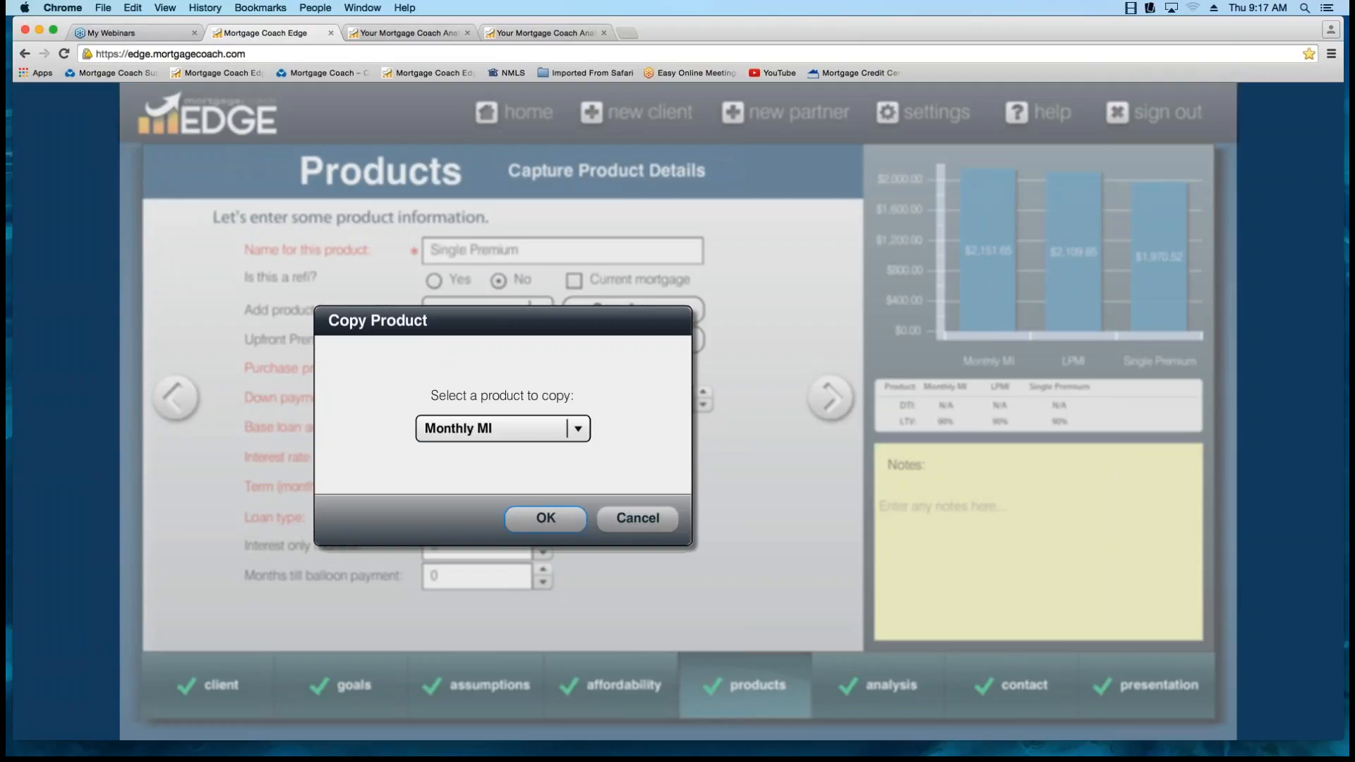
pyautogui.click(546, 519)
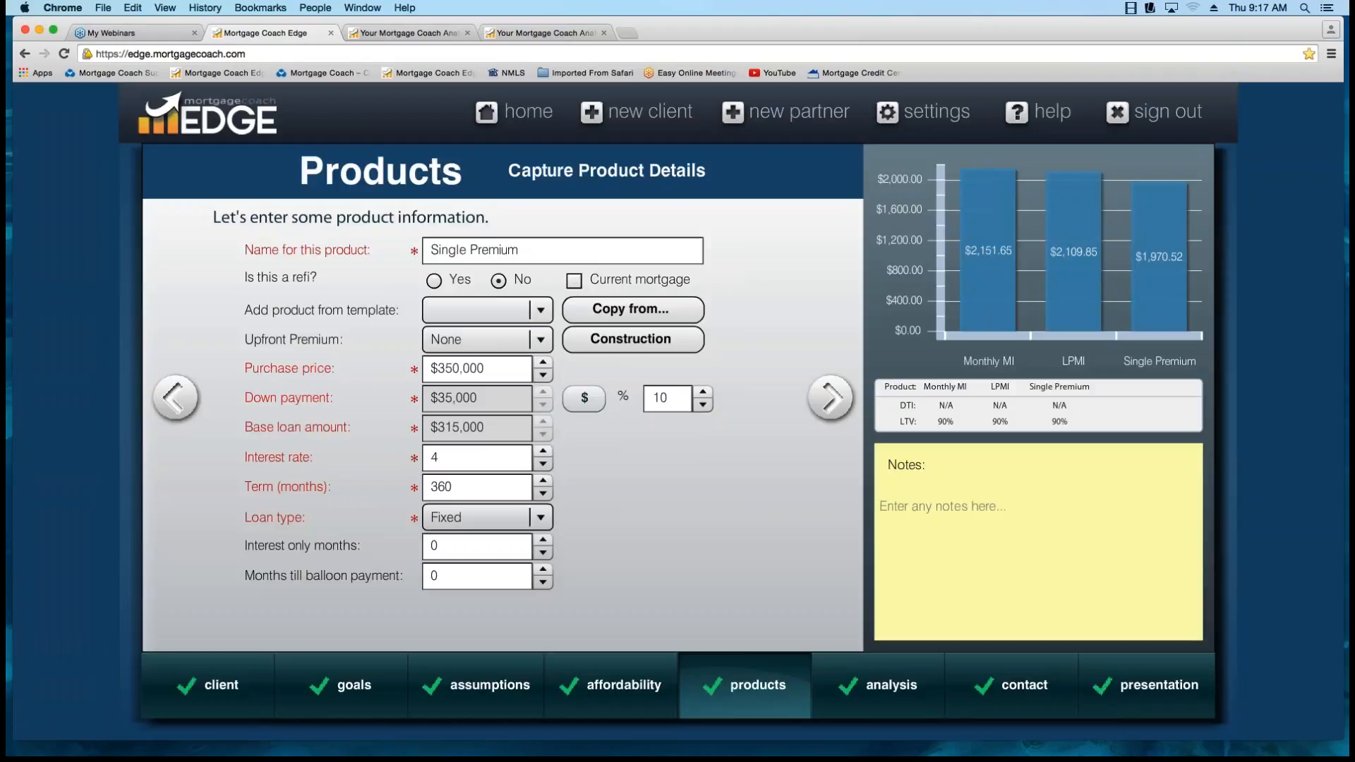
# Check the Single Premium product's interest rate and set its upfront premium to Single.
pyautogui.click(474, 458)
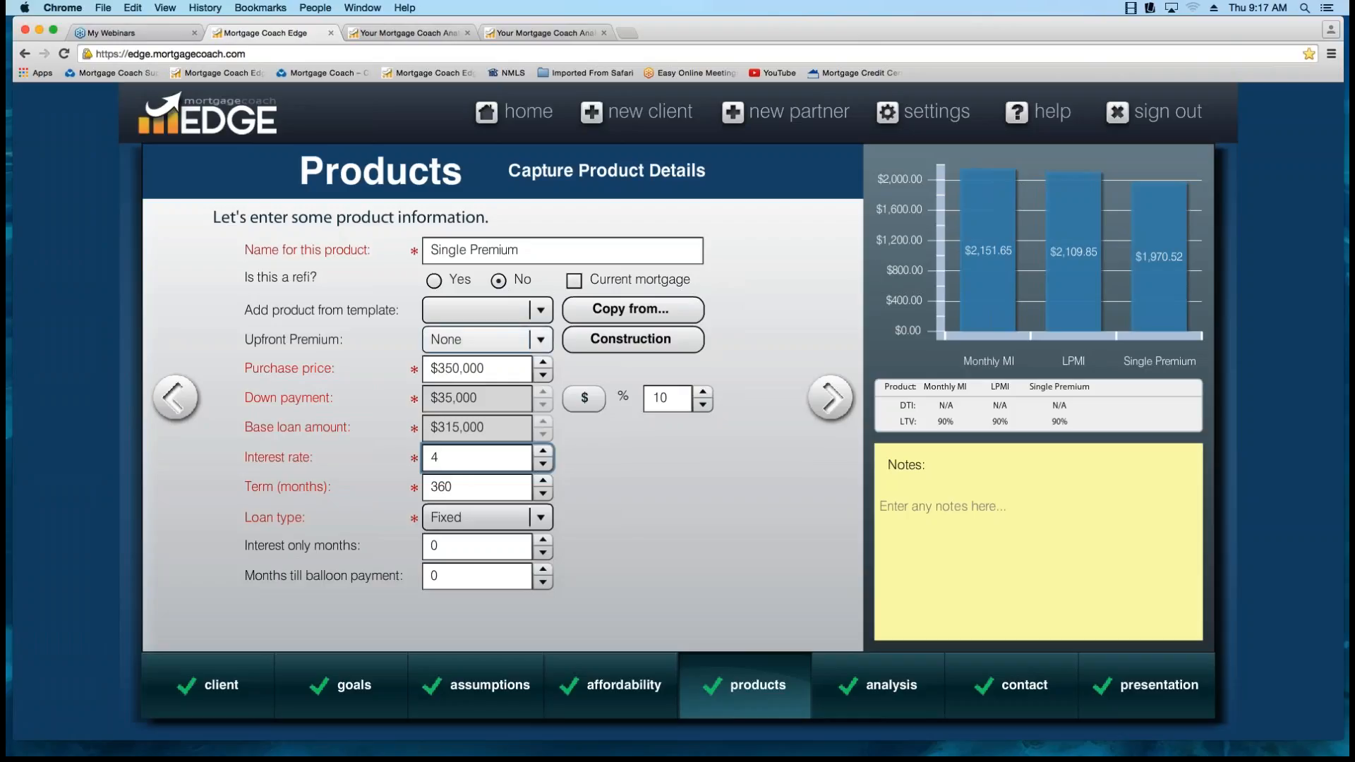
pyautogui.click(539, 340)
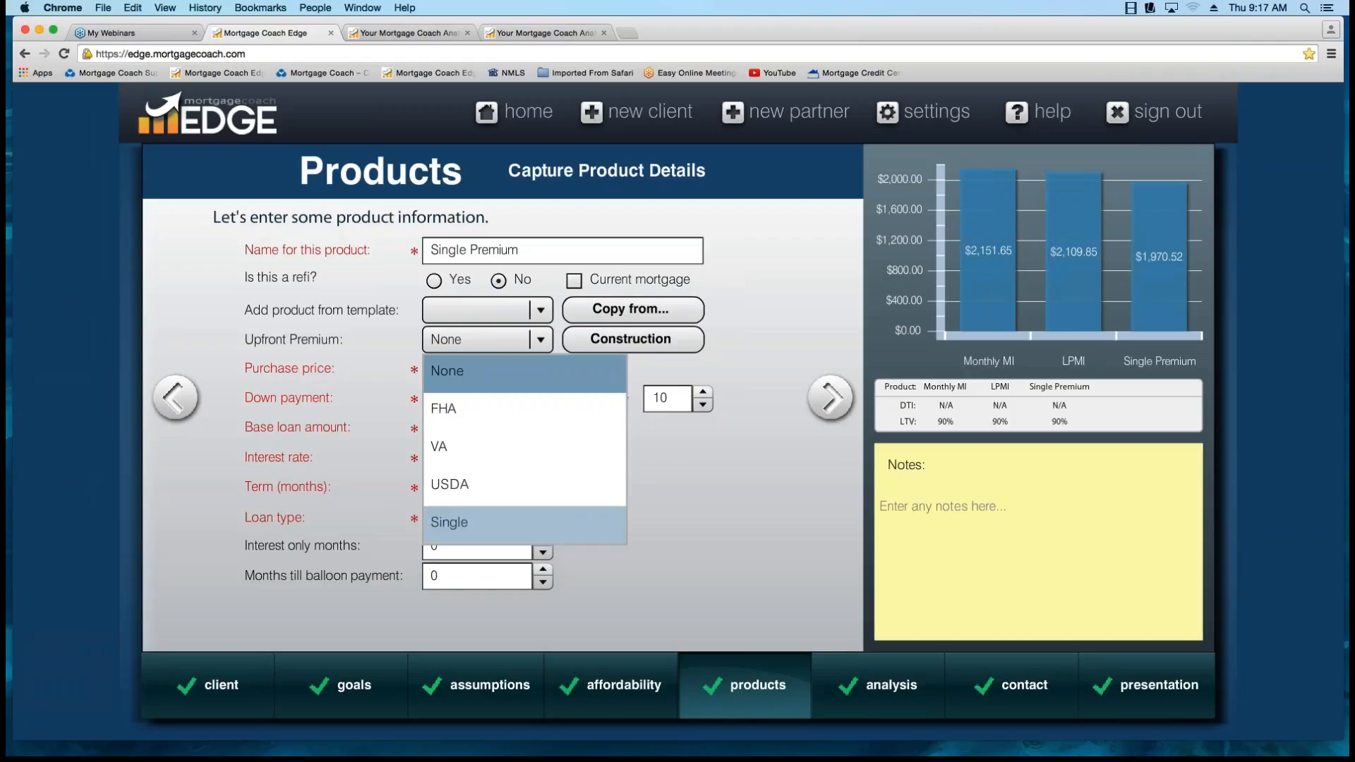
pyautogui.click(494, 522)
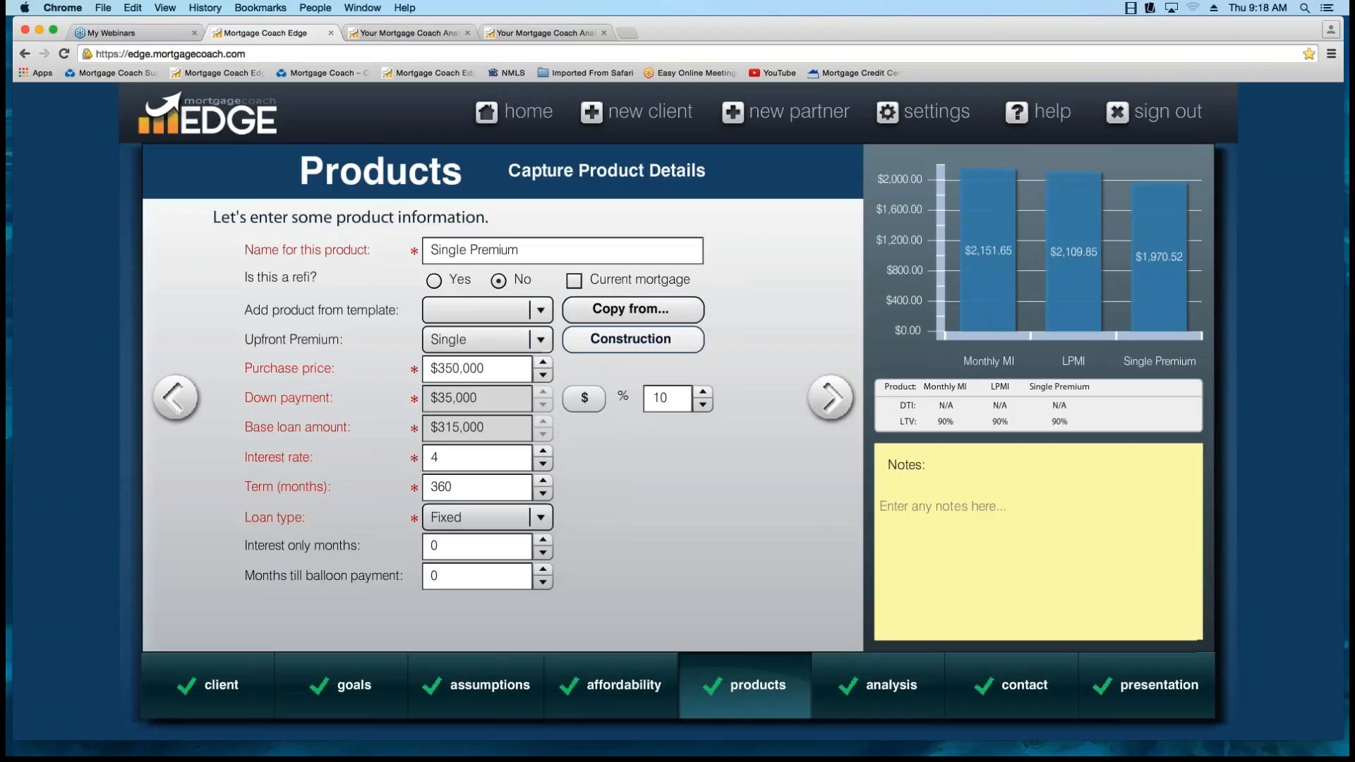
# Open the Single Premium closing costs and turn adding the single premium to the loan amount on, and off again.
pyautogui.click(829, 397)
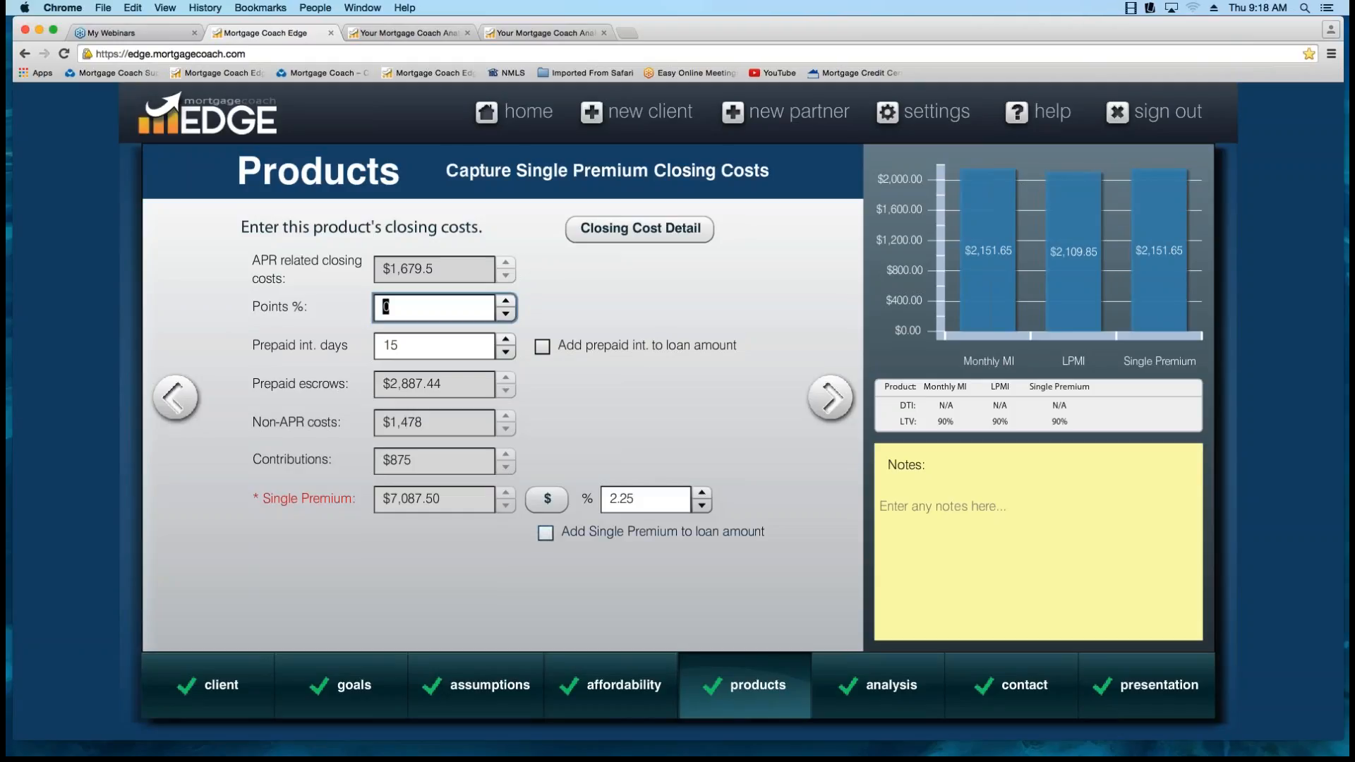
pyautogui.click(546, 532)
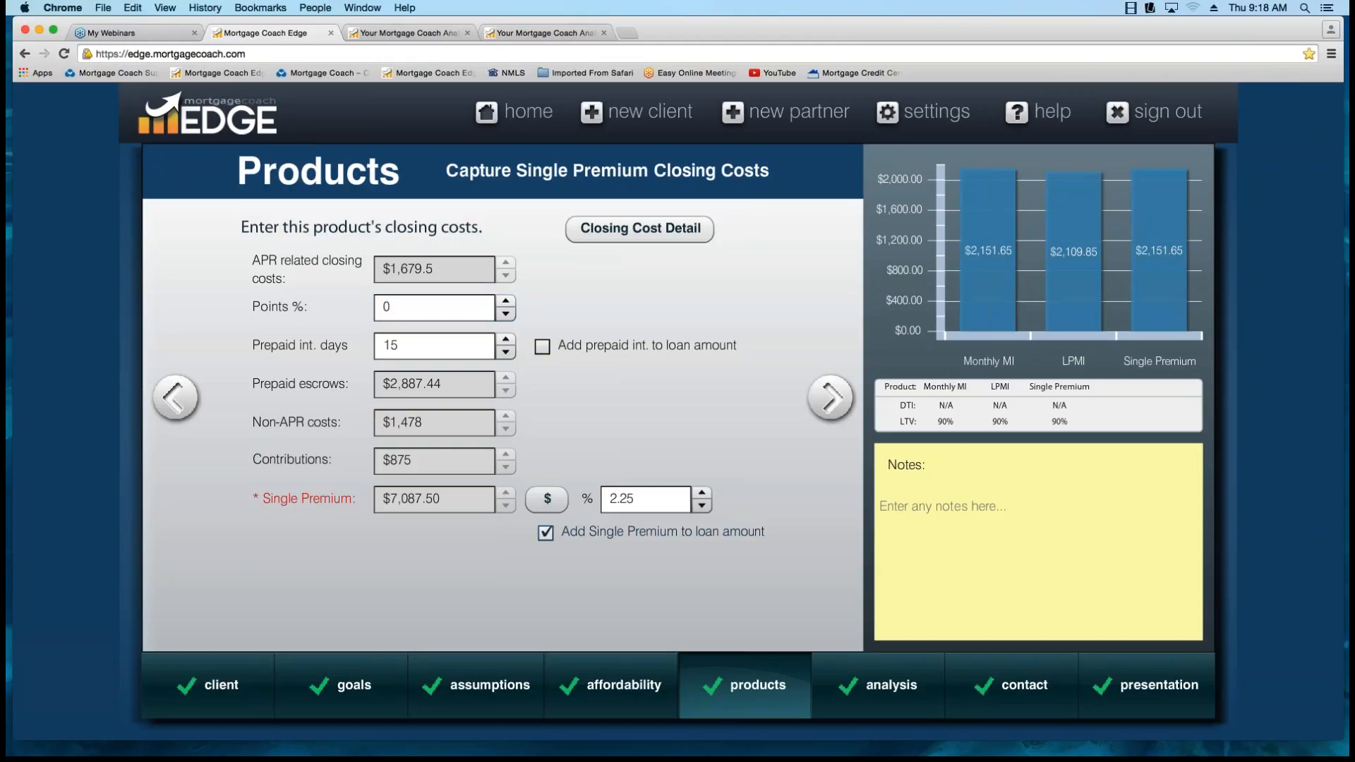
pyautogui.click(545, 532)
# Continue to the Single Premium monthly costs and set the mortgage insurance percentage to 0.
pyautogui.click(818, 400)
pyautogui.click(599, 408)
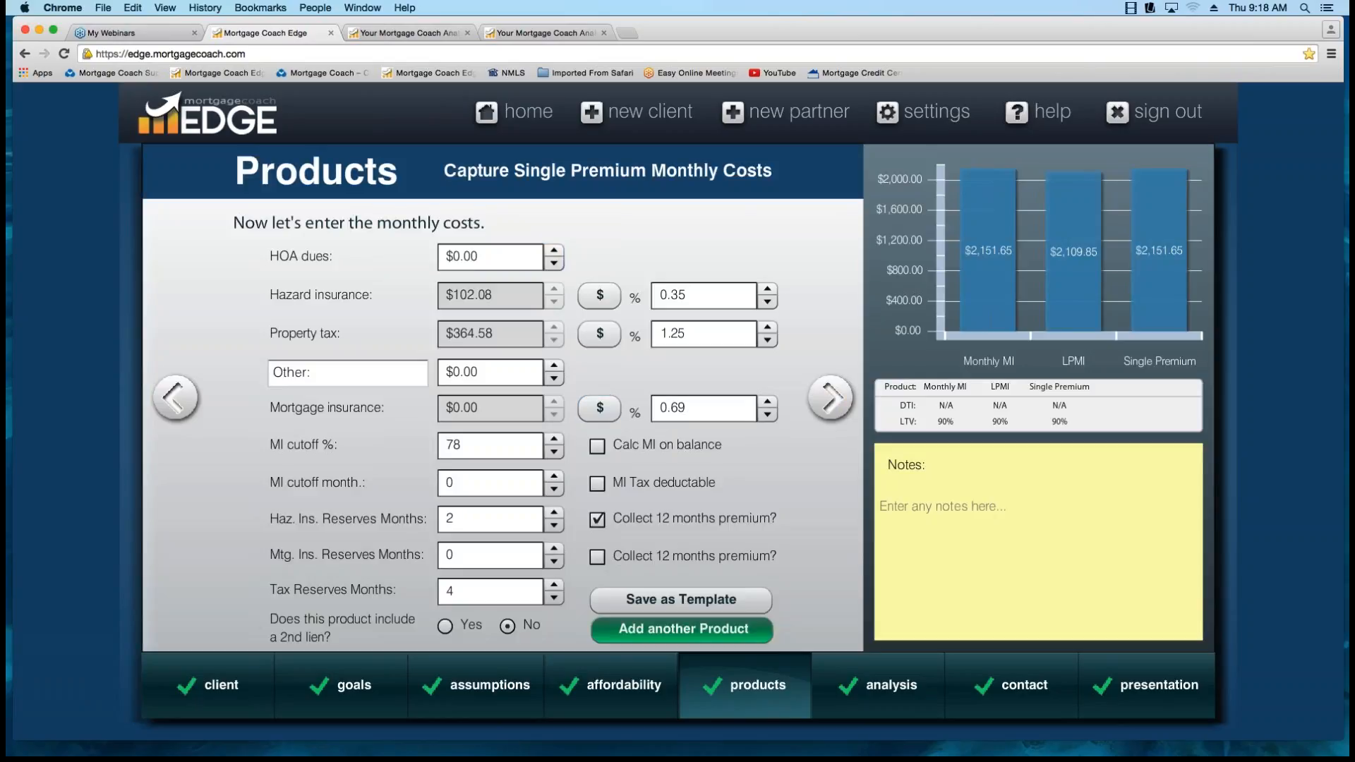
pyautogui.press('Tab')
pyautogui.press('BackSpace')
pyautogui.press('Tab')
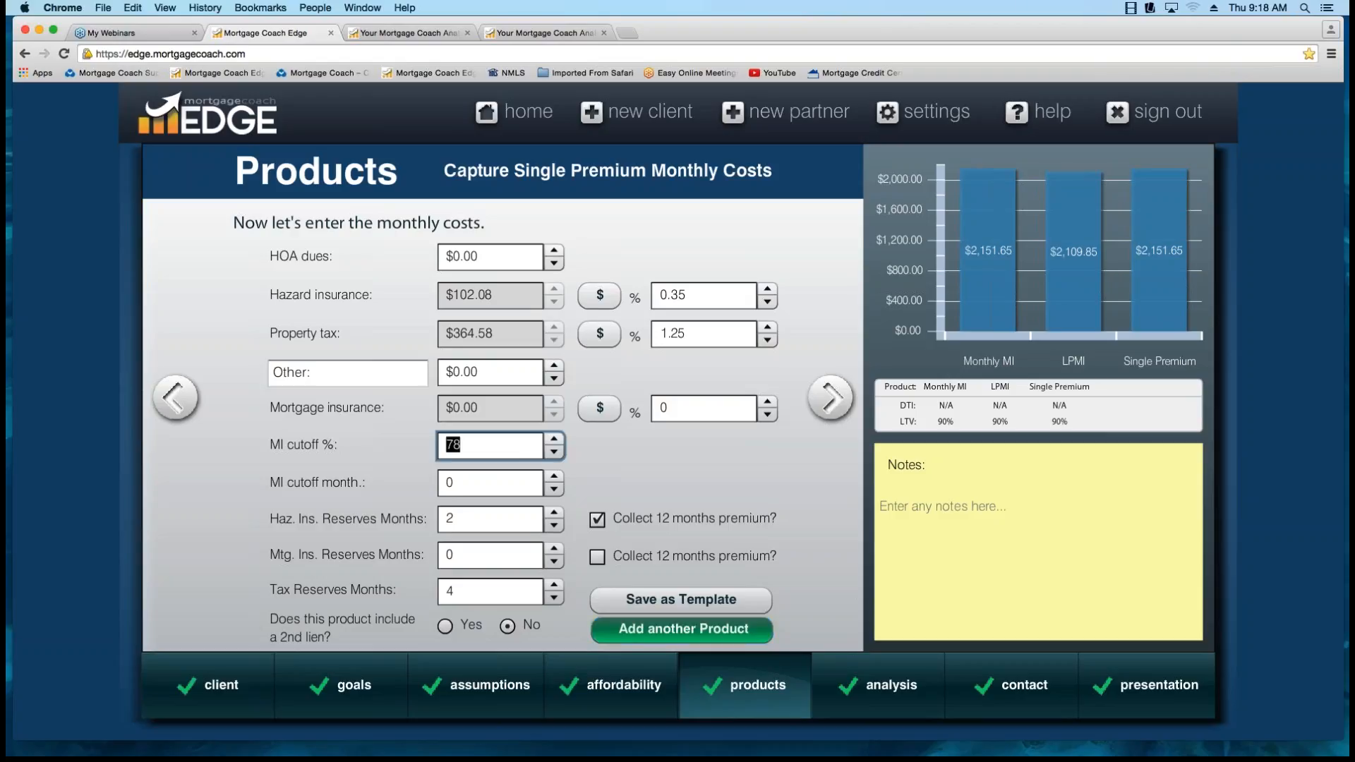
# Continue to the analysis summary, set the long-term comparison to Total Interest and MI Paid, check the analysis terms, and continue to the contact information.
pyautogui.click(833, 399)
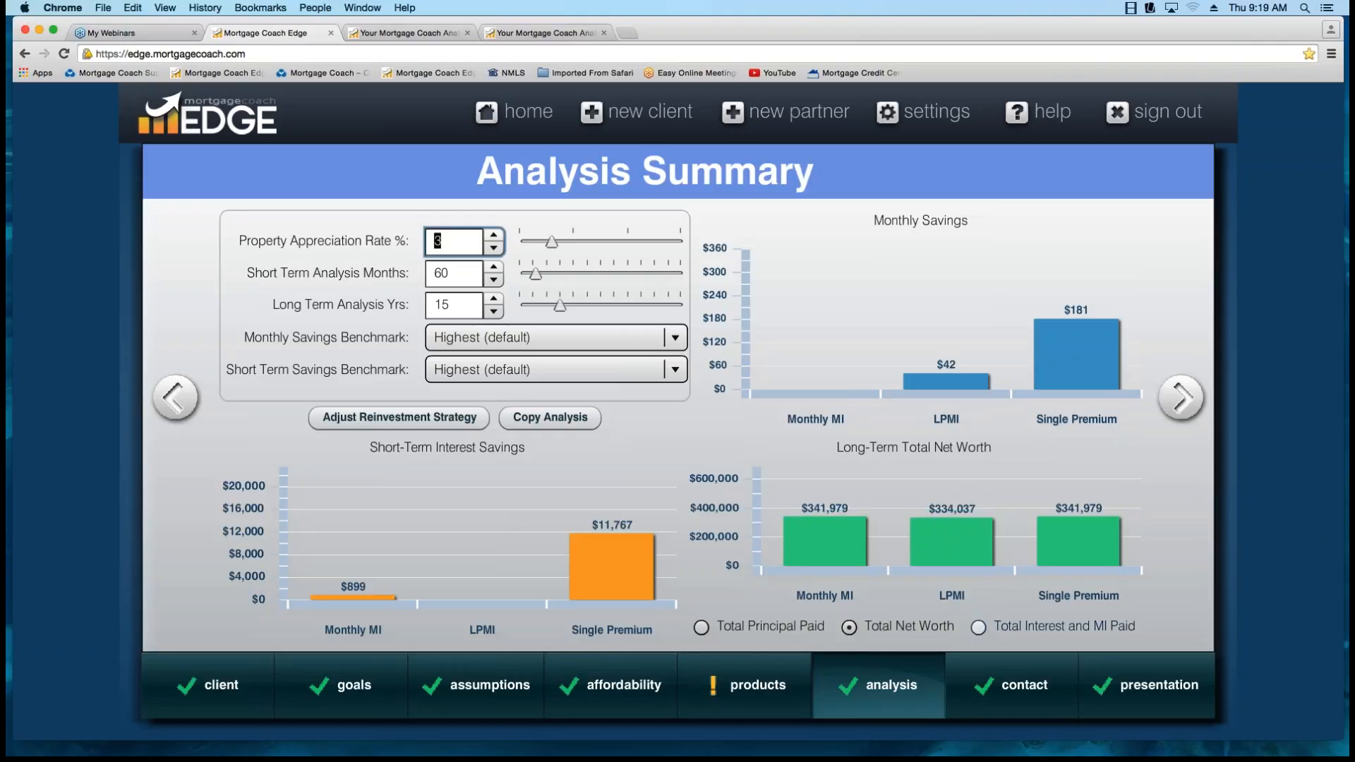
pyautogui.click(978, 628)
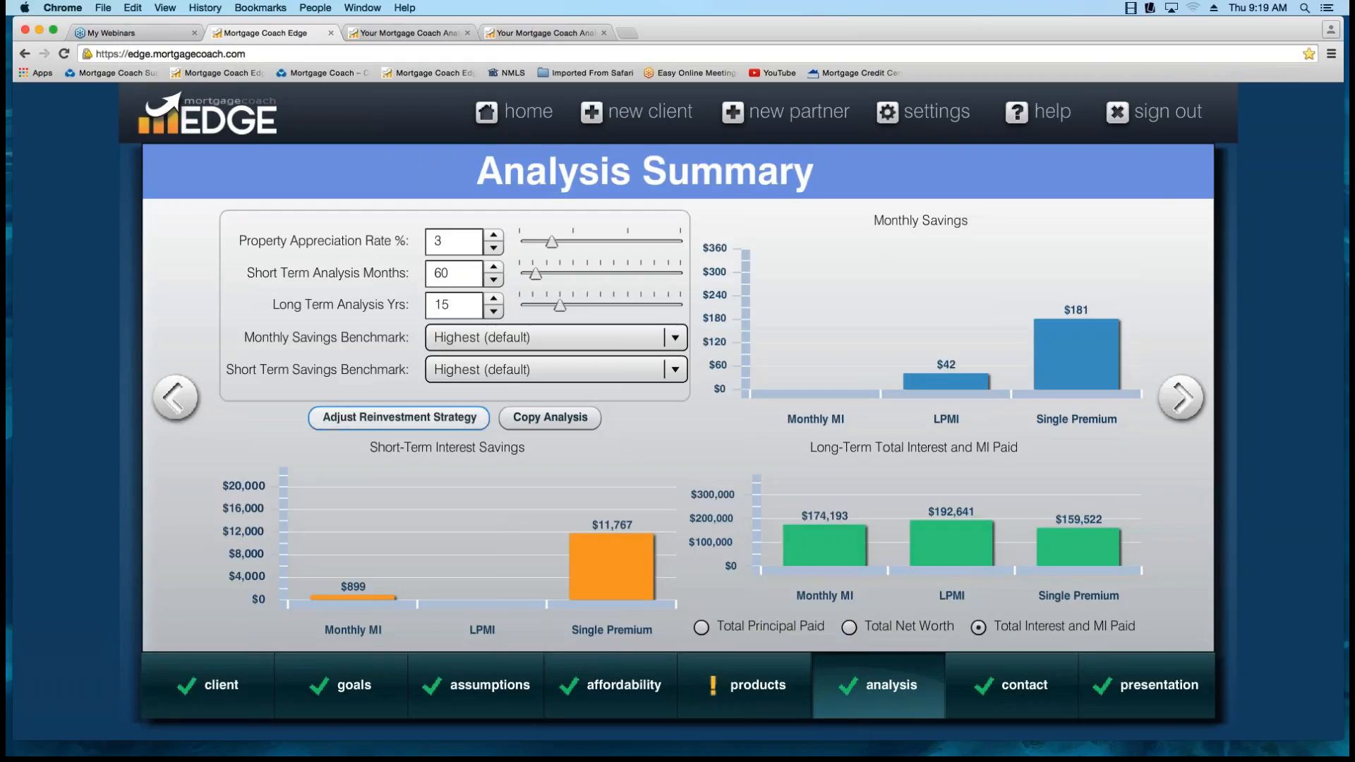
pyautogui.doubleClick(441, 273)
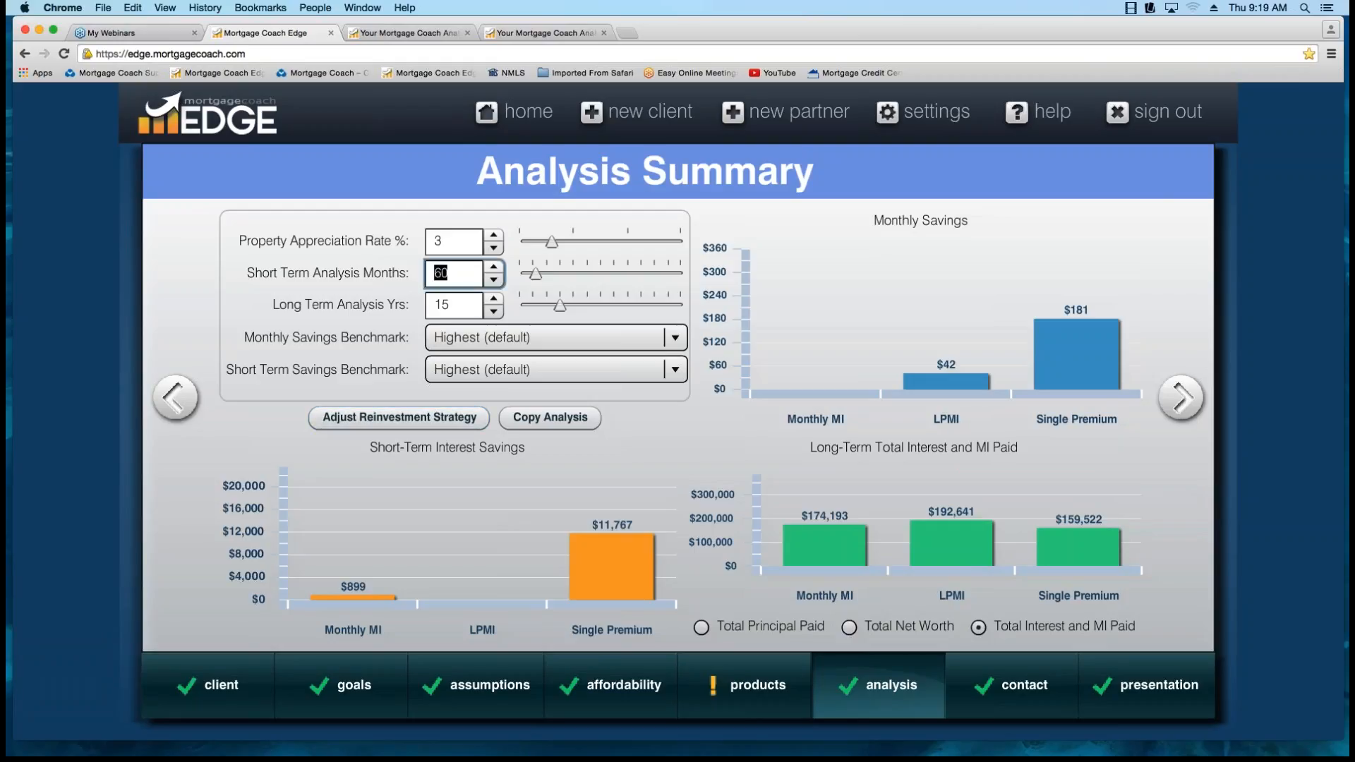
pyautogui.press('Tab')
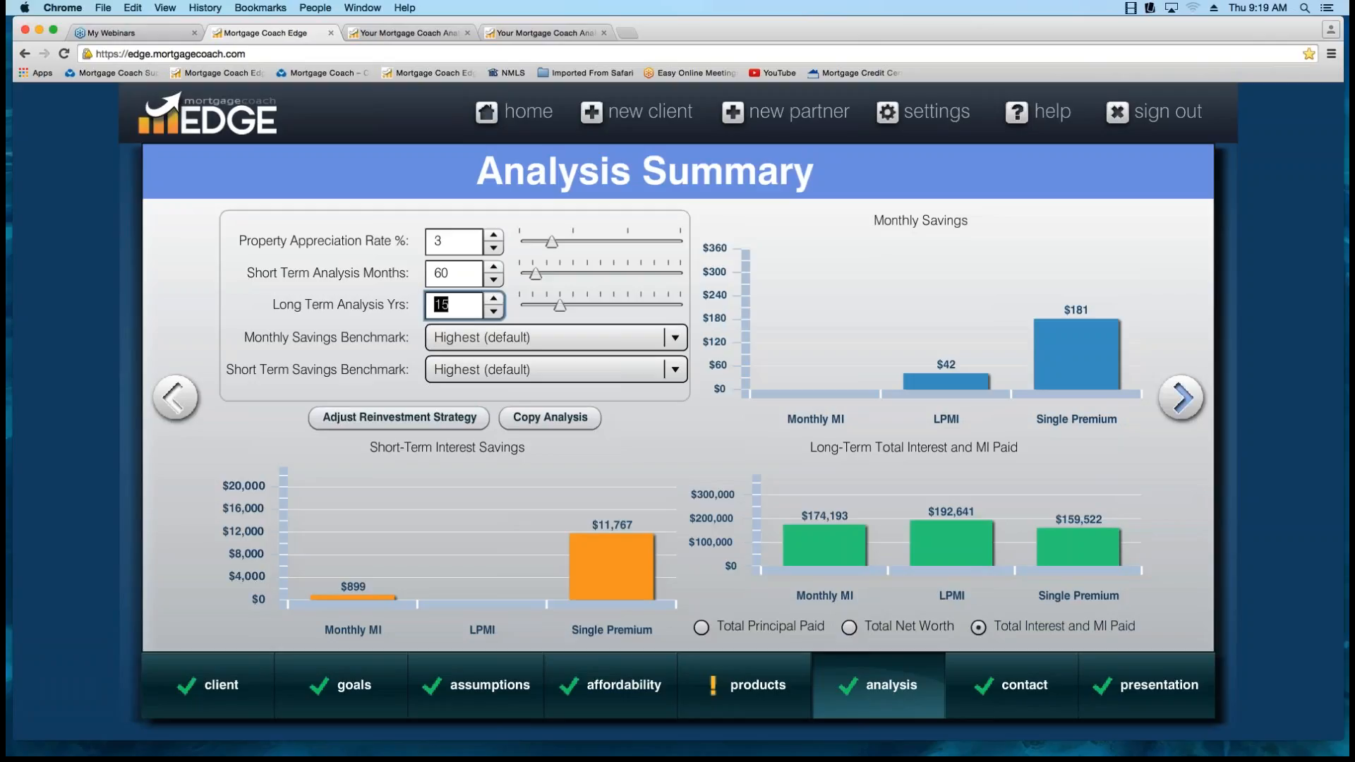
pyautogui.click(1182, 399)
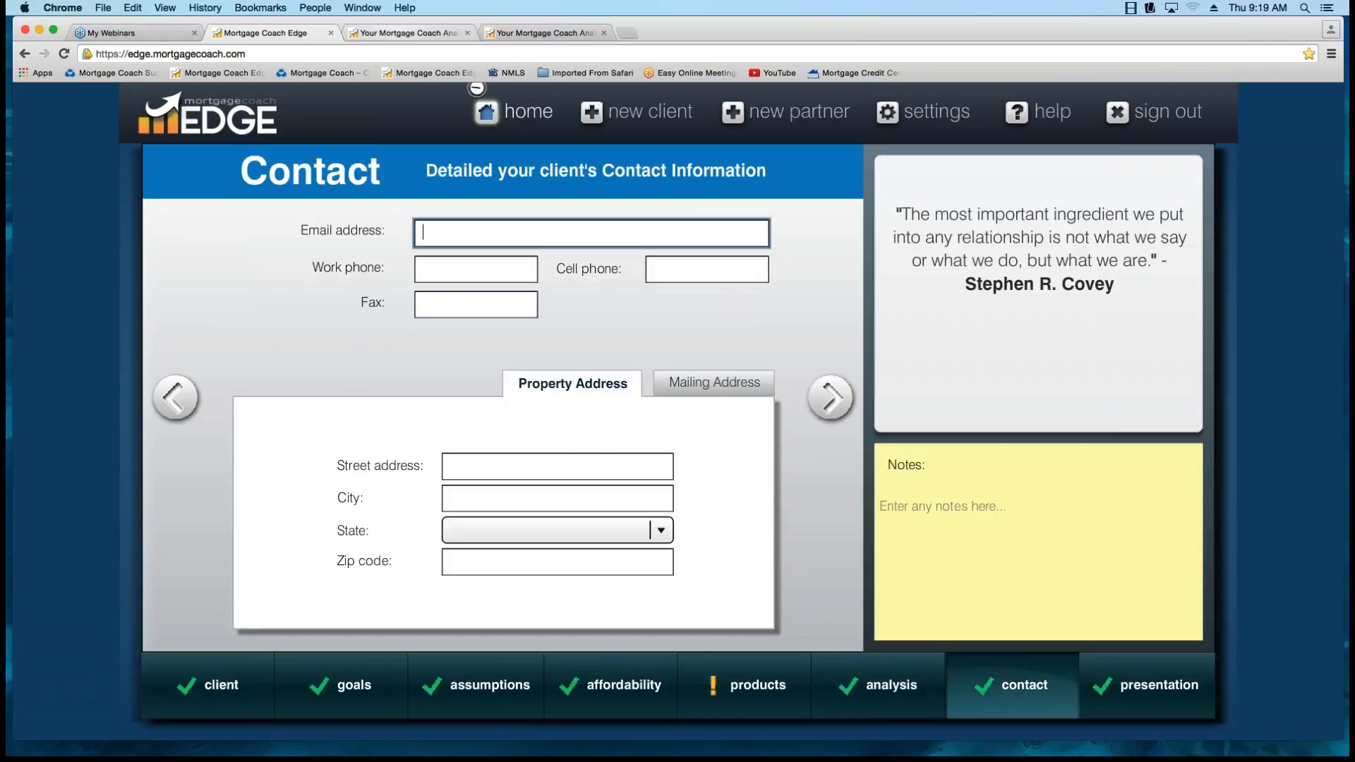
# In the Total Cost Analysis report, highlight the LPMI bar in the 15-year interest and MI chart and review that chart's details.
pyautogui.click(408, 33)
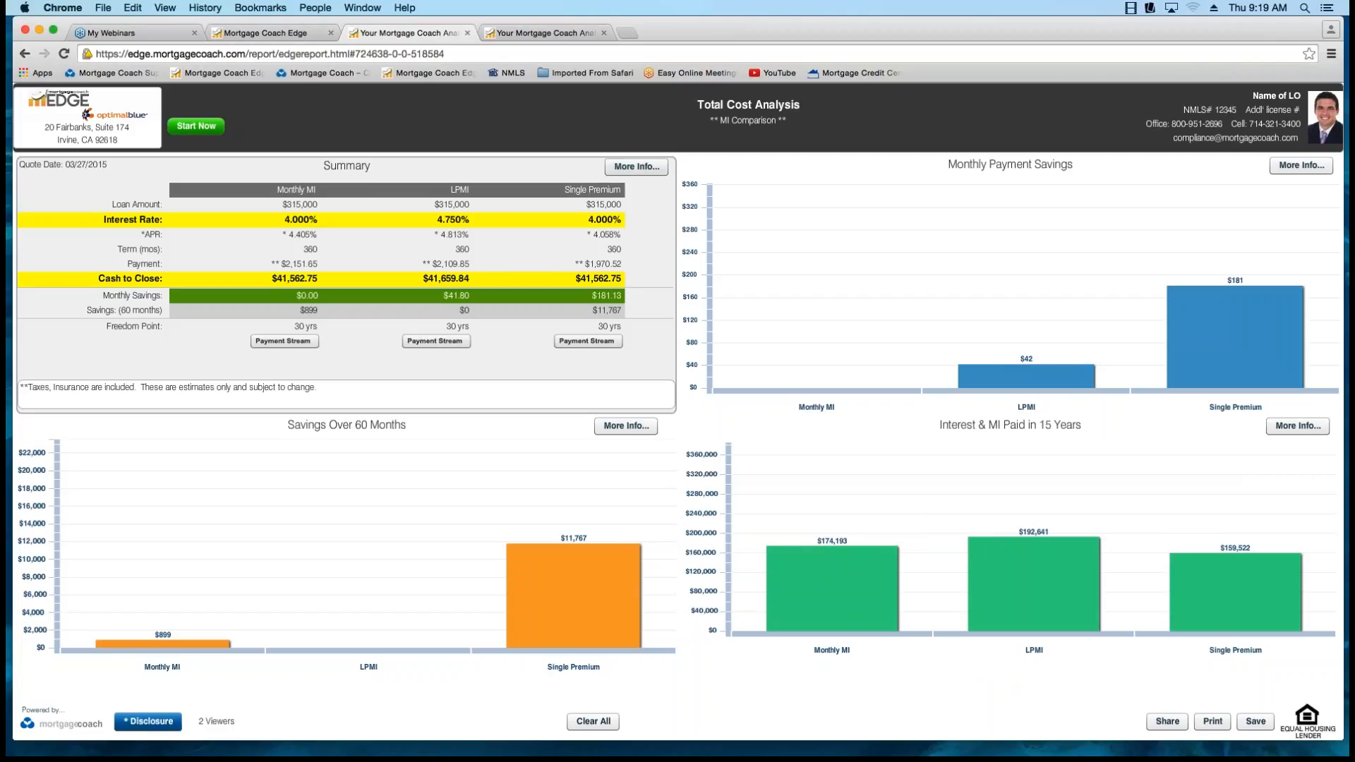
pyautogui.moveTo(1235, 552)
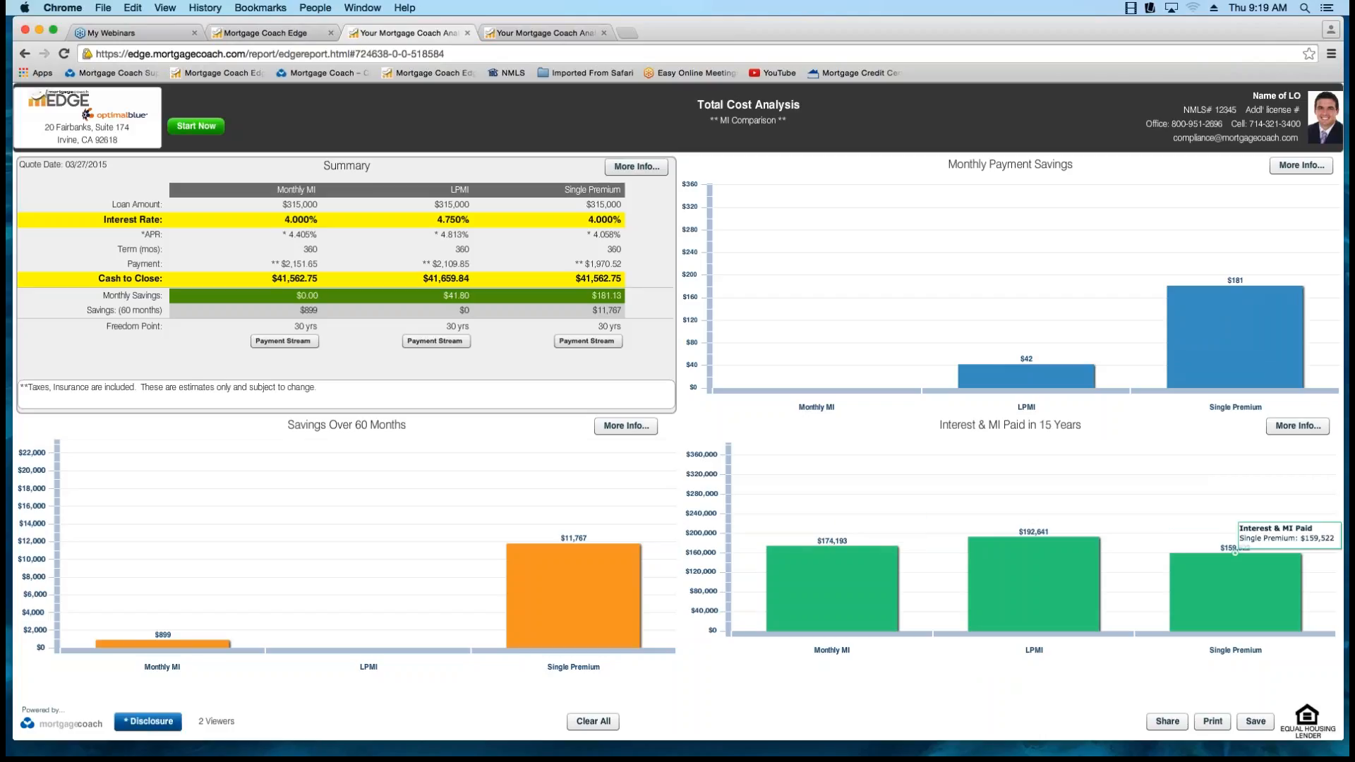
pyautogui.click(1234, 590)
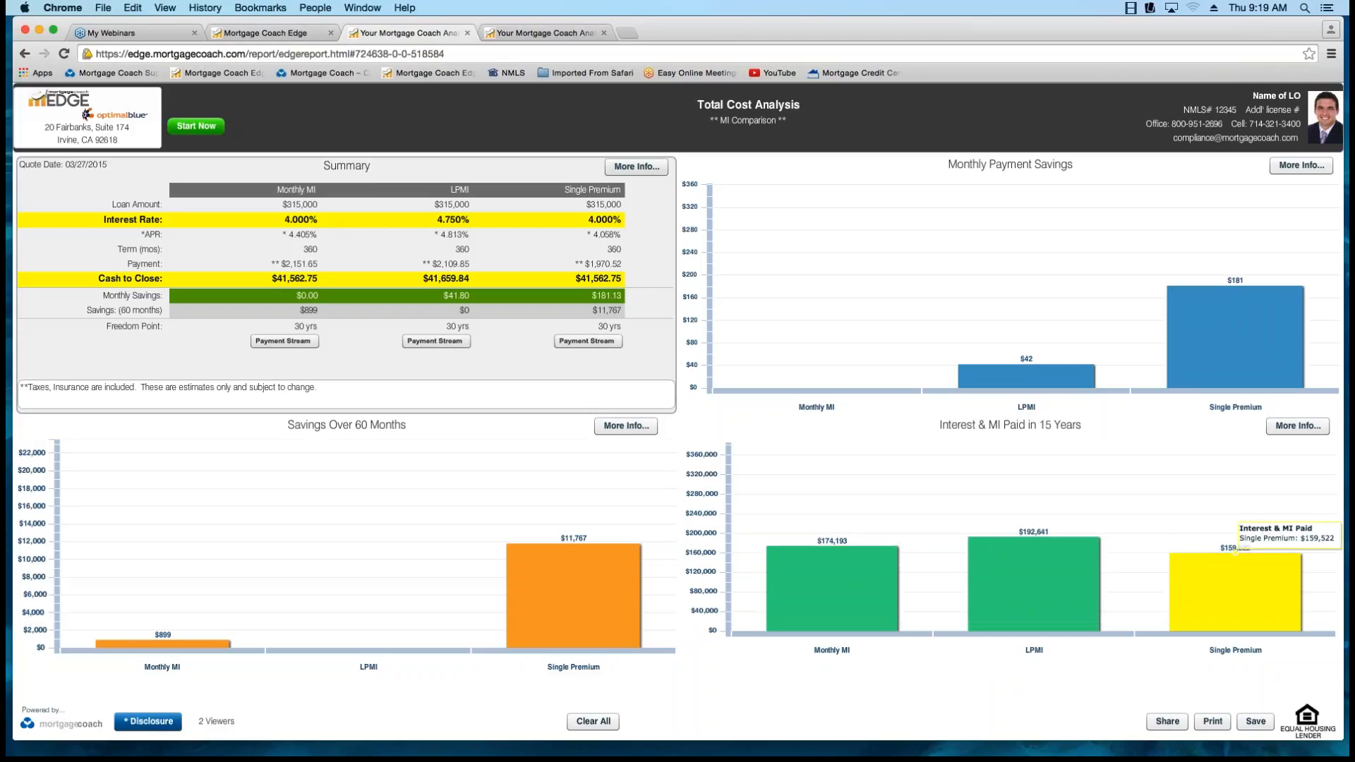
pyautogui.click(1034, 547)
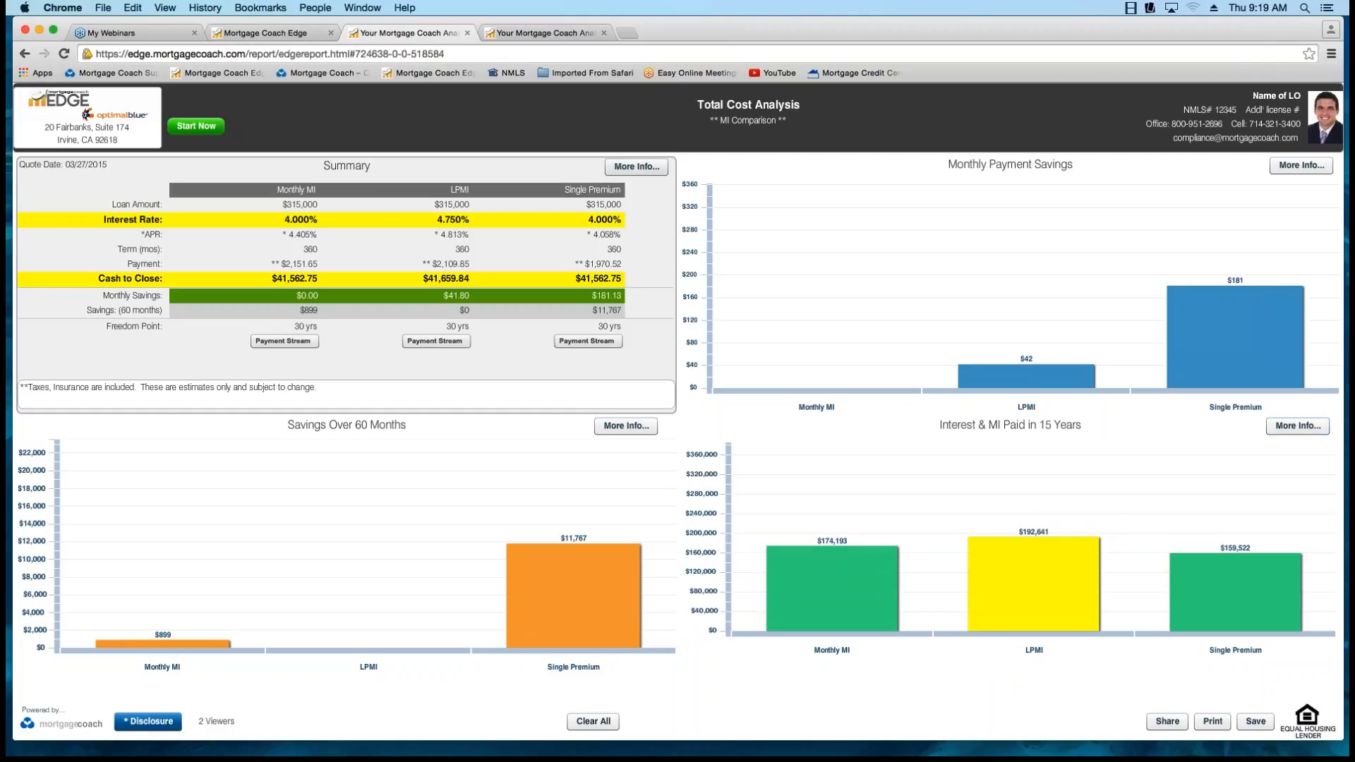
pyautogui.click(1297, 426)
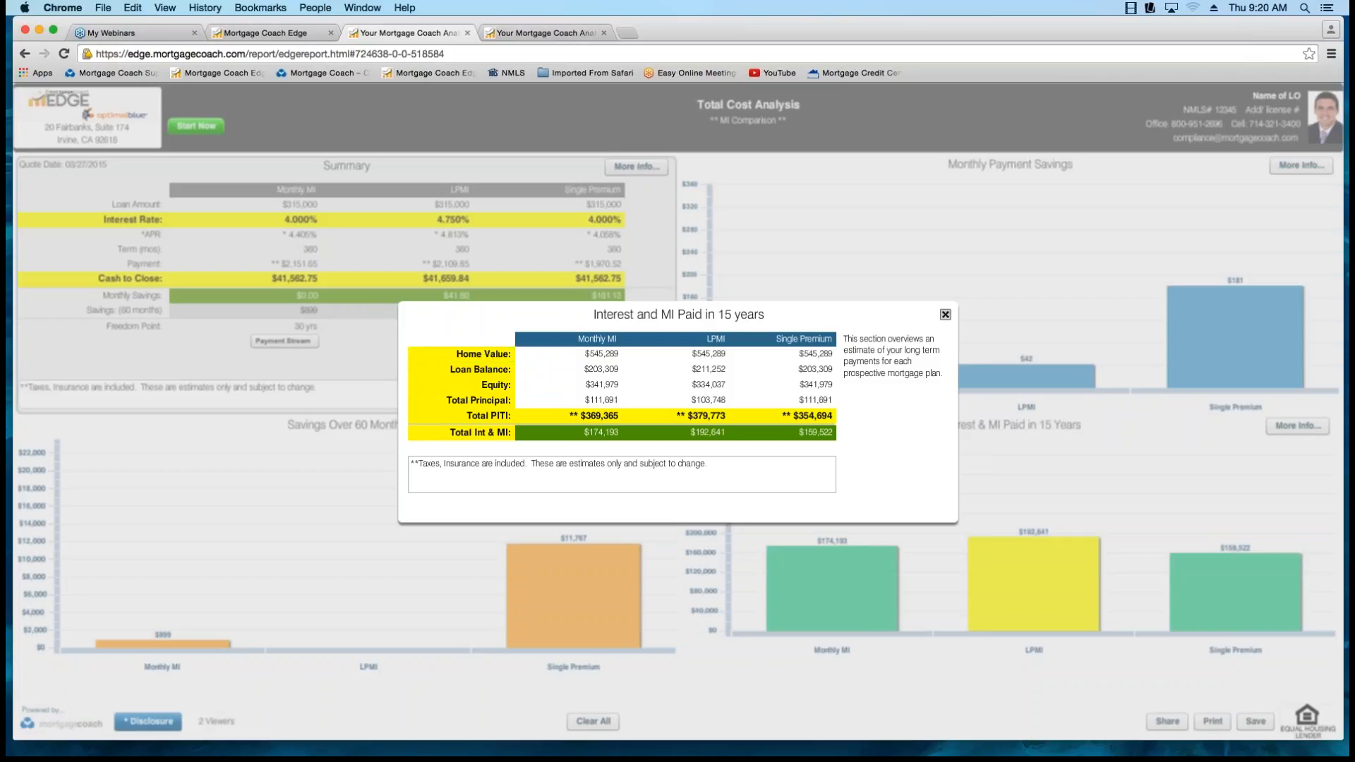
pyautogui.click(945, 315)
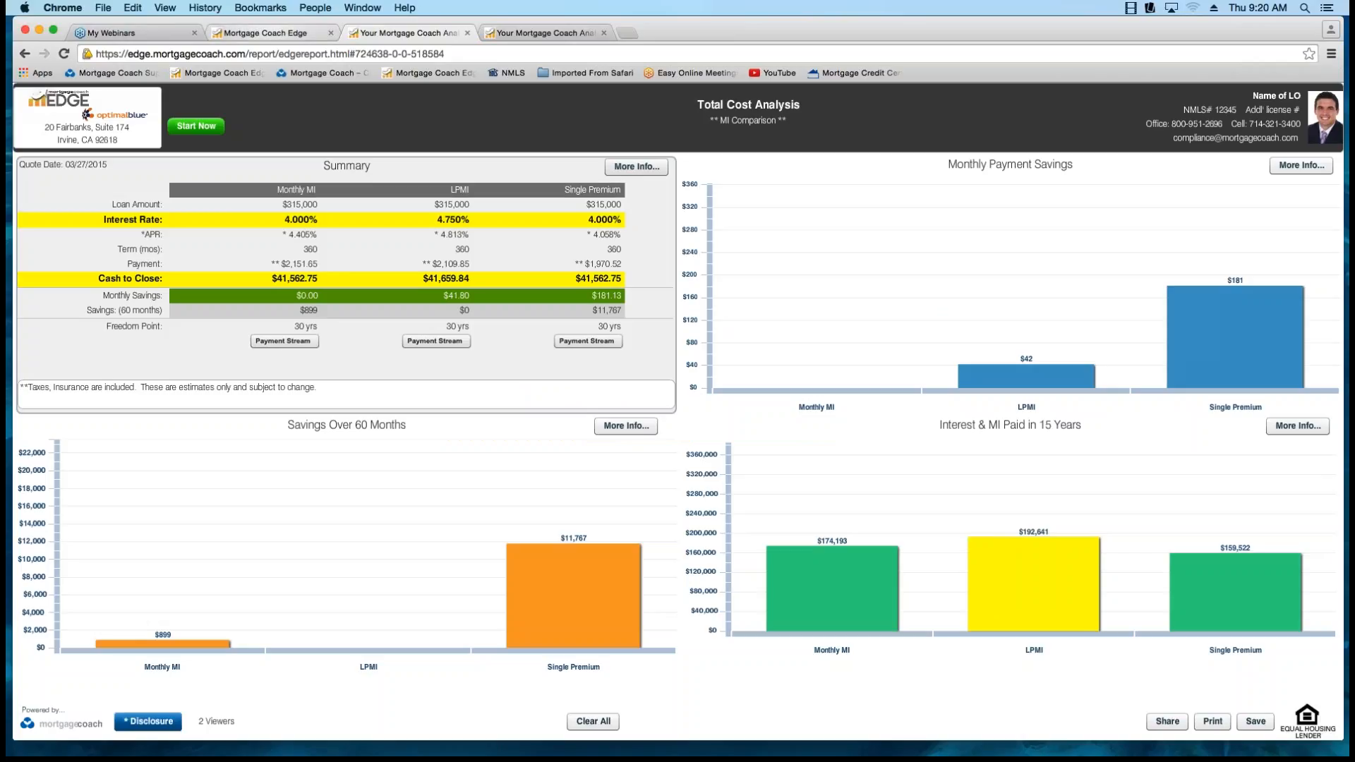
# Go back to the analysis summary, set the long-term comparison to Total Net Worth, and save it by moving to the contact information and back.
pyautogui.click(280, 33)
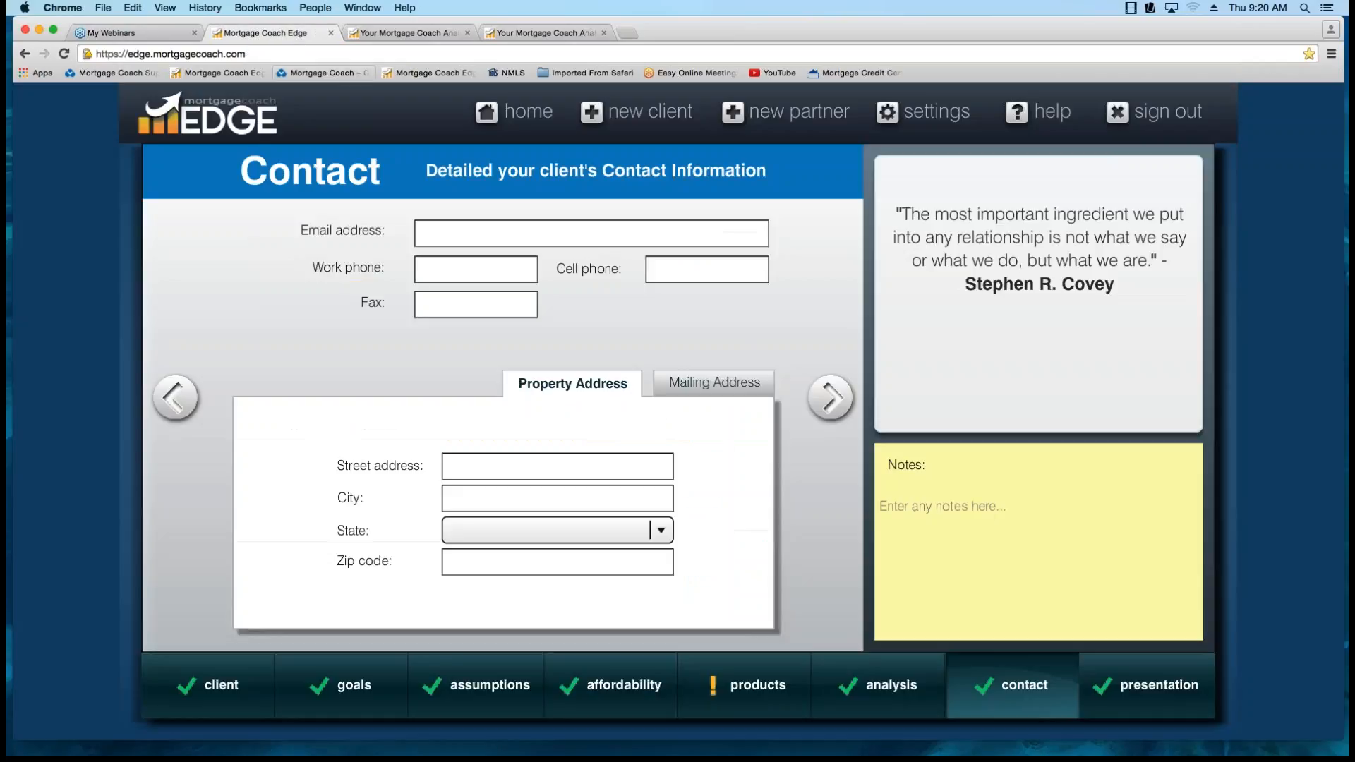
pyautogui.click(177, 396)
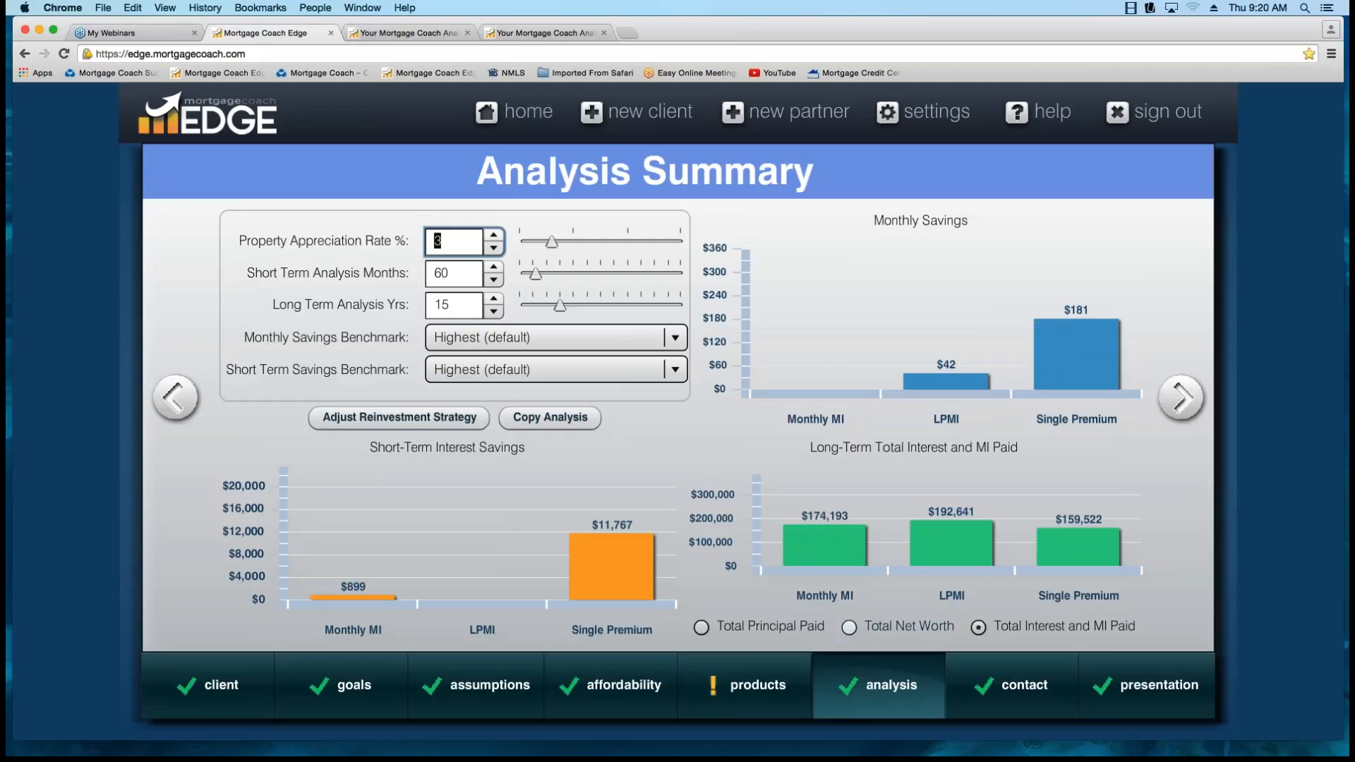
pyautogui.click(849, 627)
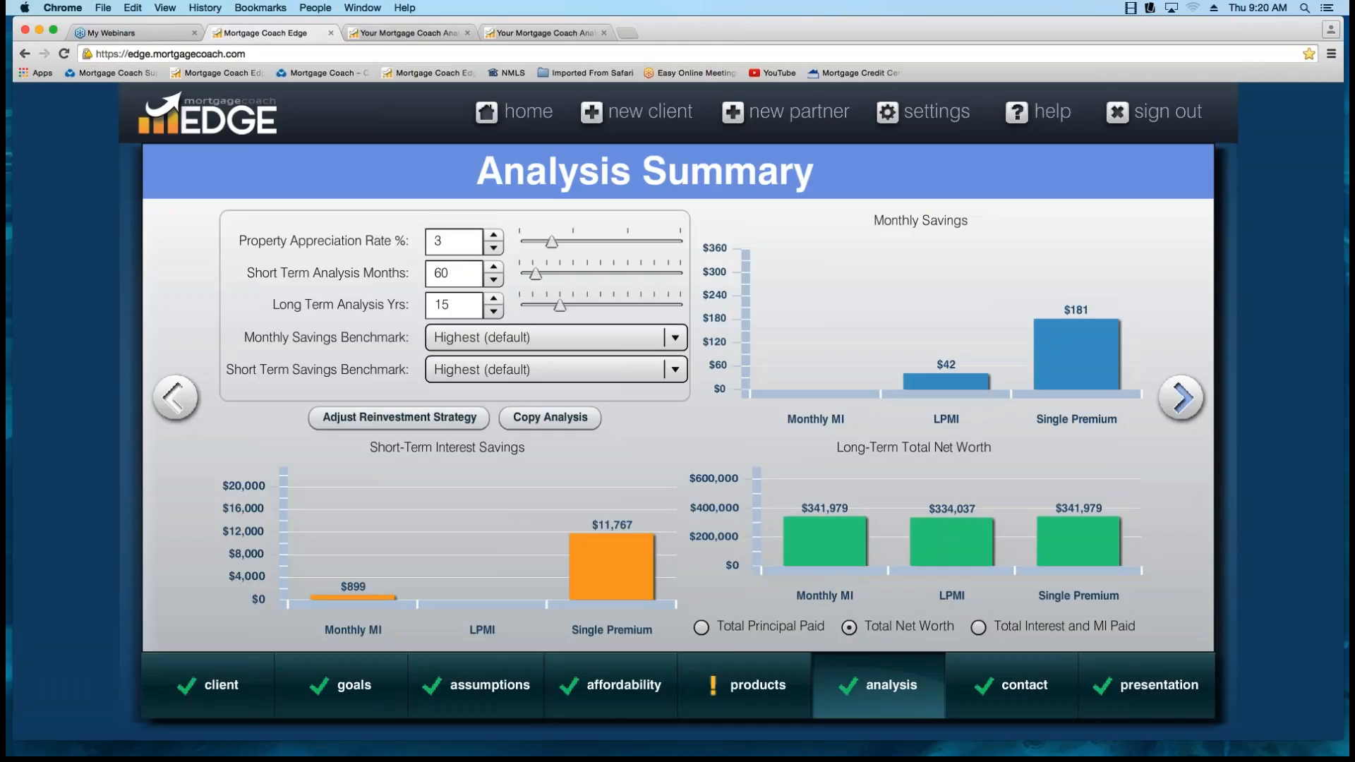
pyautogui.click(1181, 397)
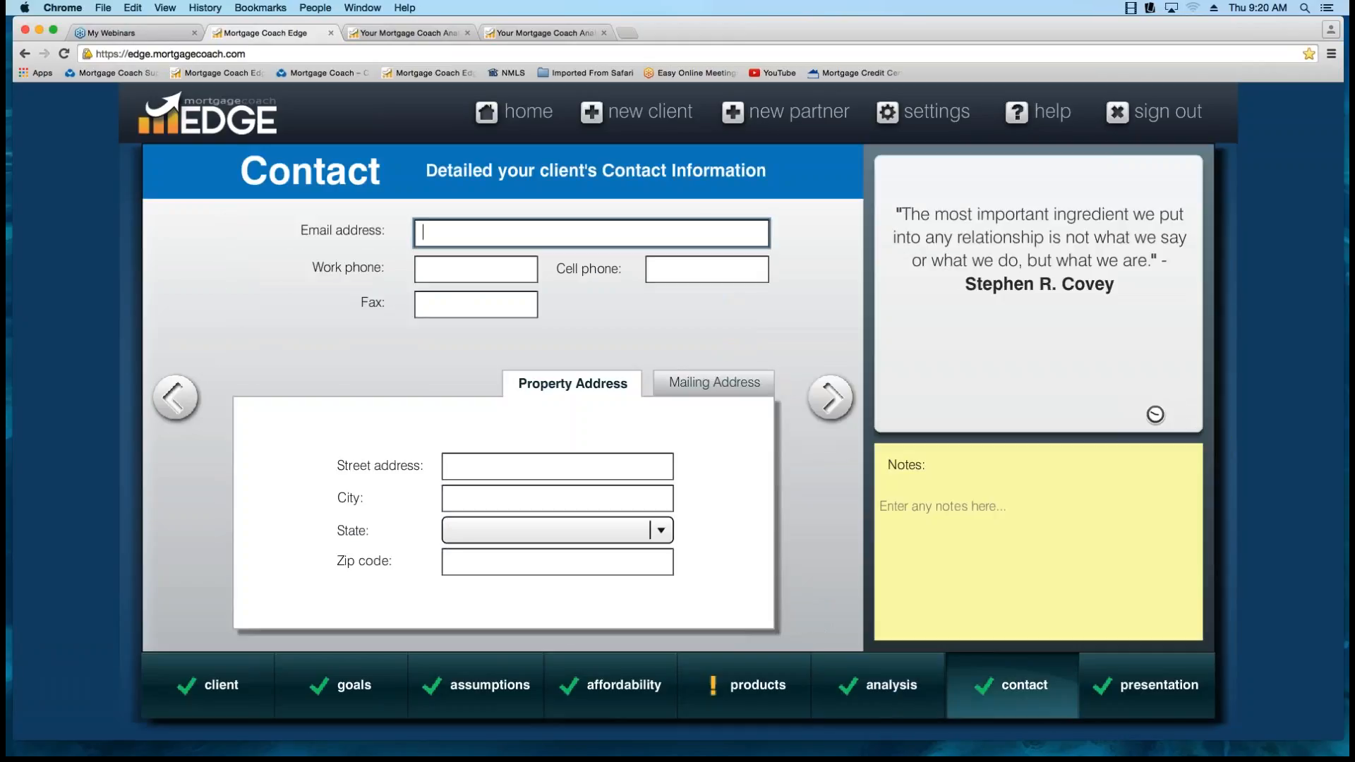
pyautogui.click(176, 397)
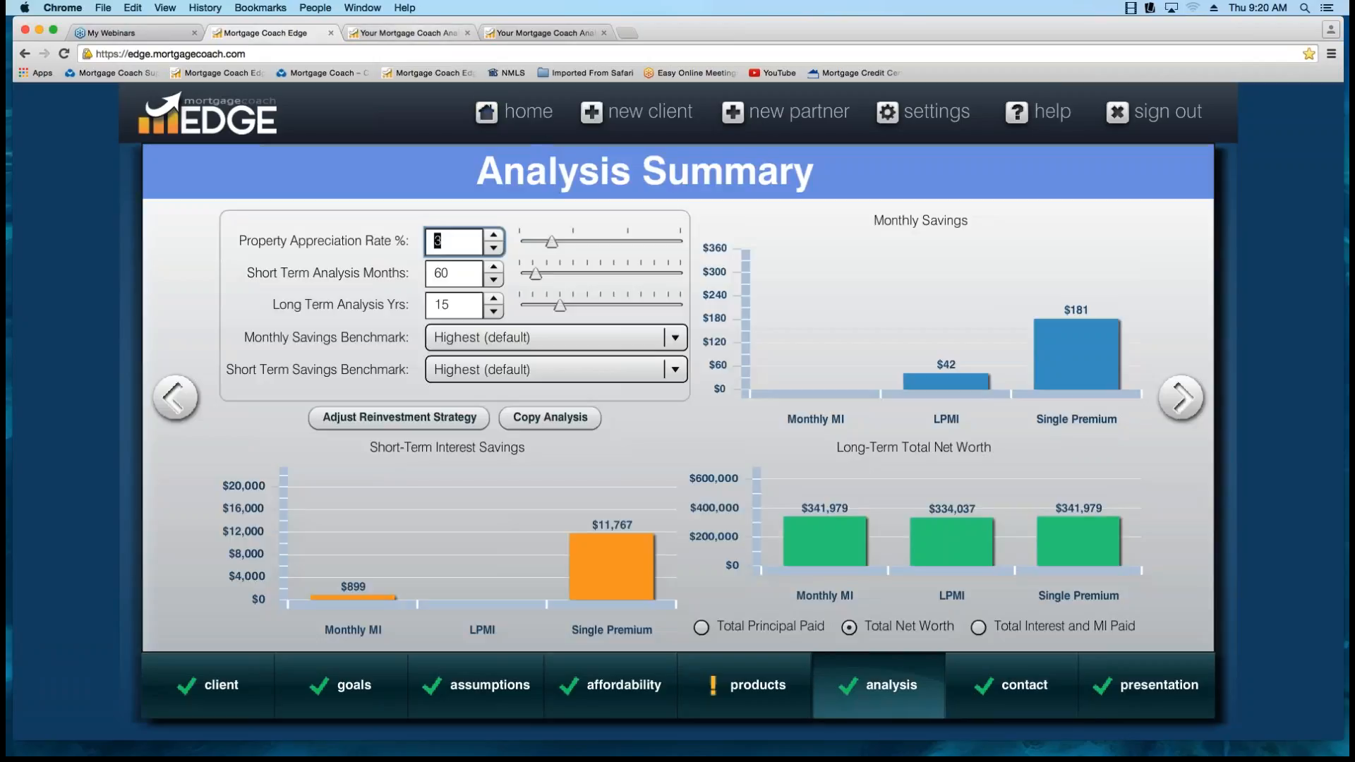
# Examine the 15-year net worth chart and its details in the Total Cost Analysis report.
pyautogui.click(408, 33)
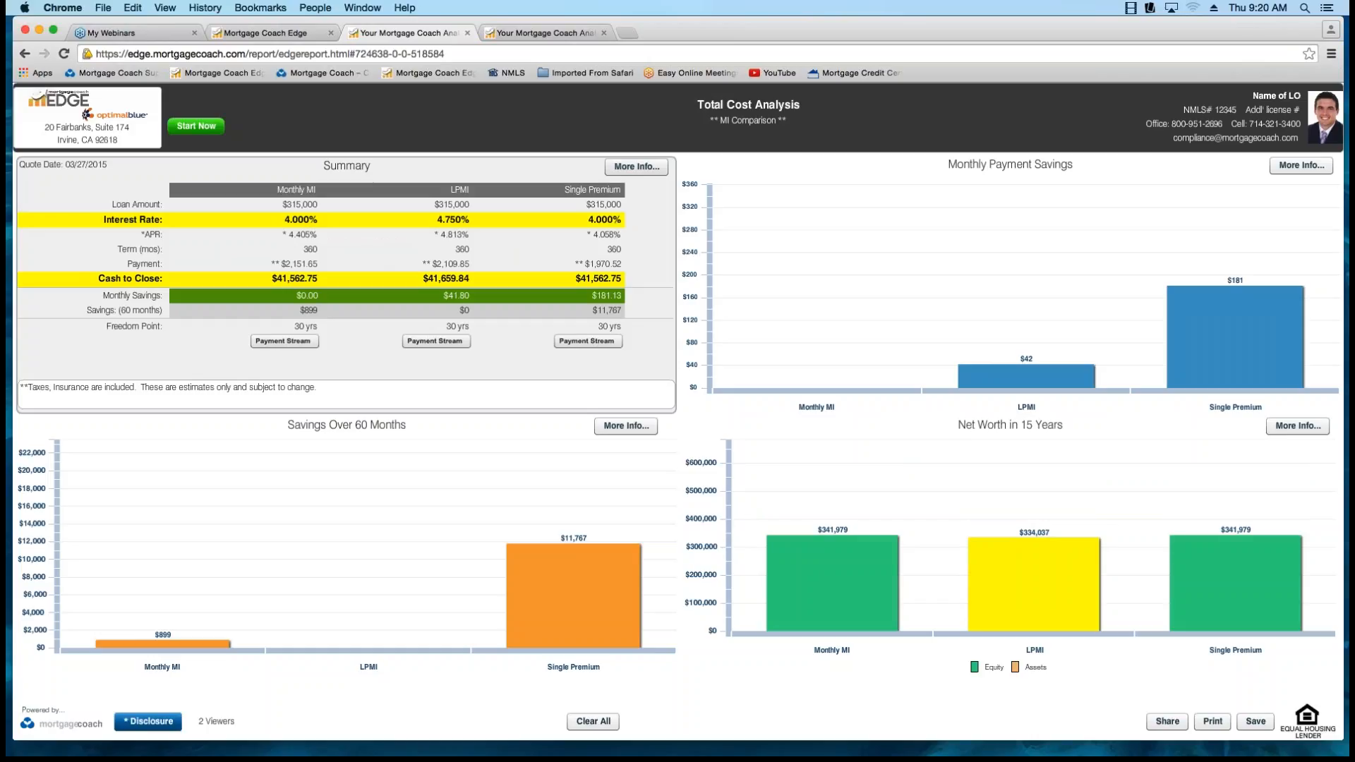
pyautogui.moveTo(831, 534)
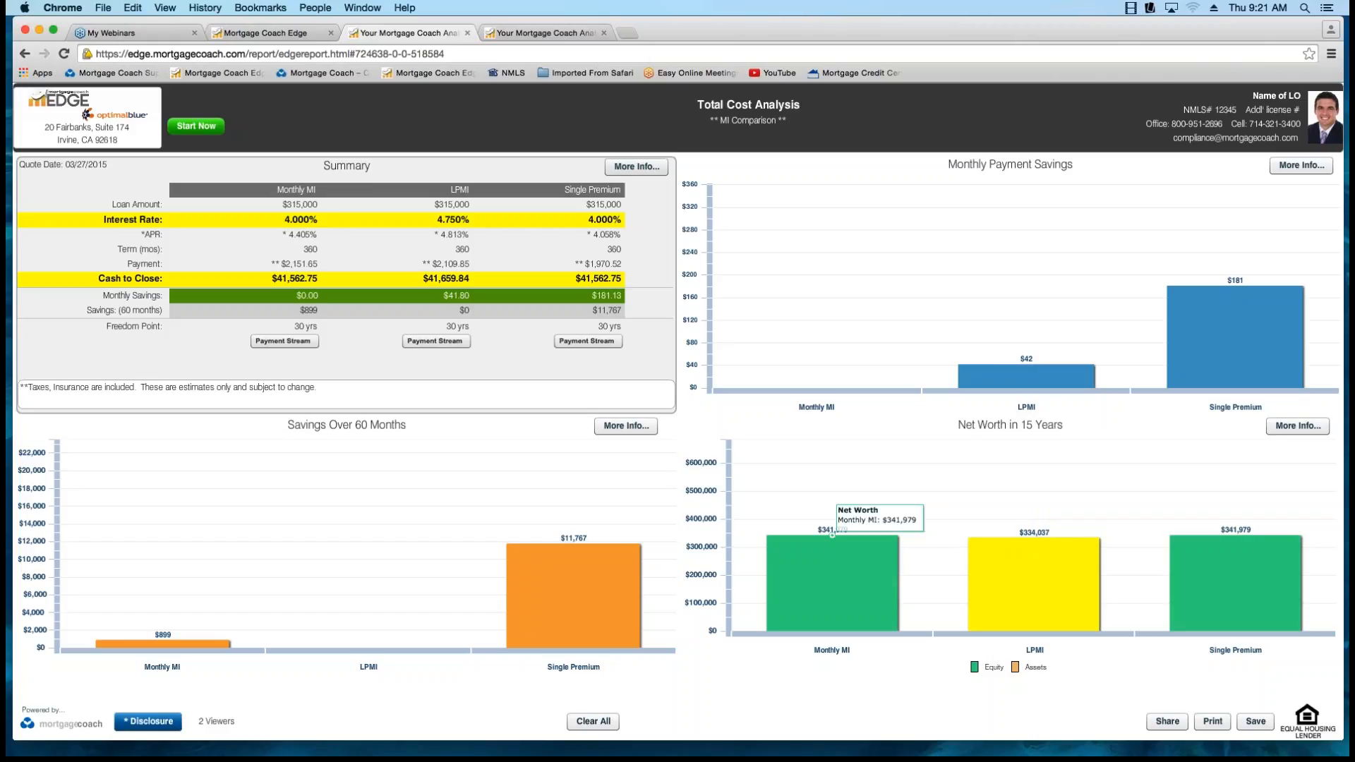
pyautogui.click(1297, 426)
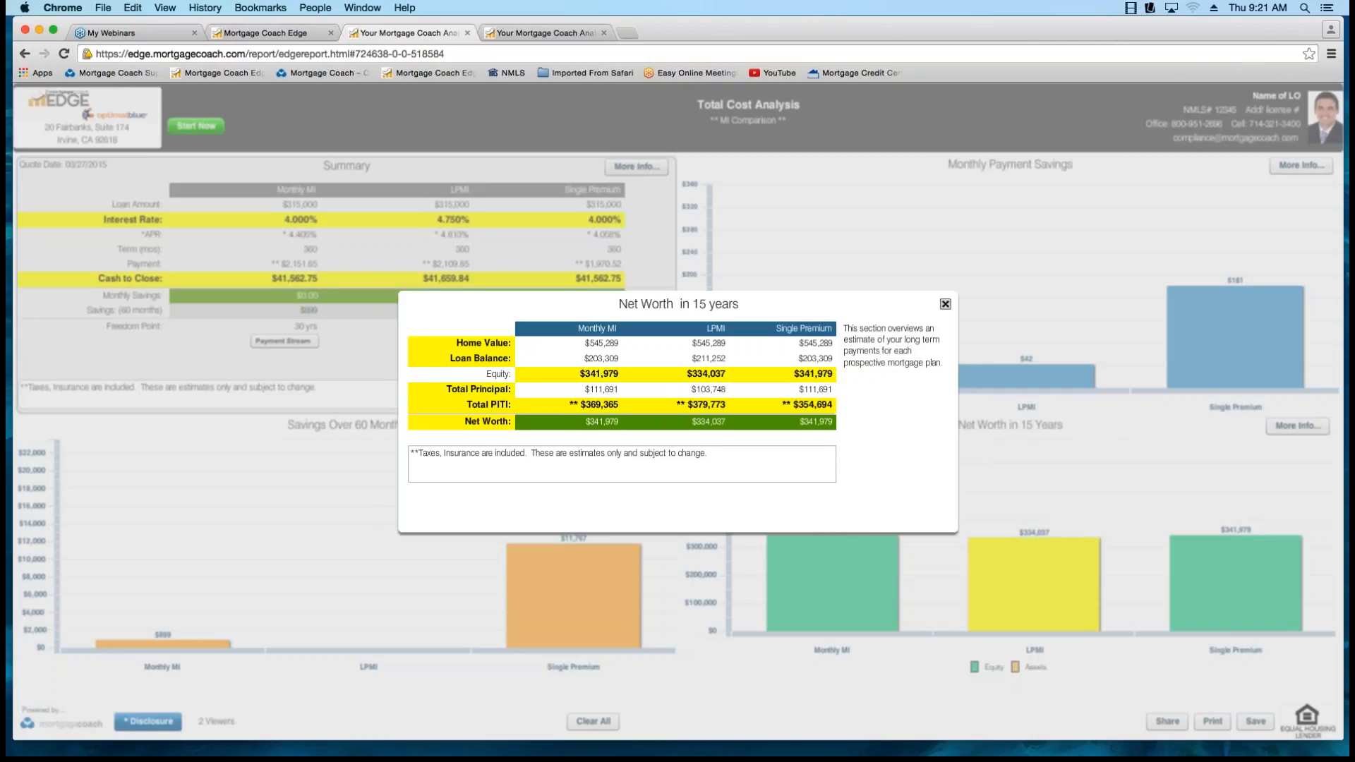
pyautogui.click(945, 304)
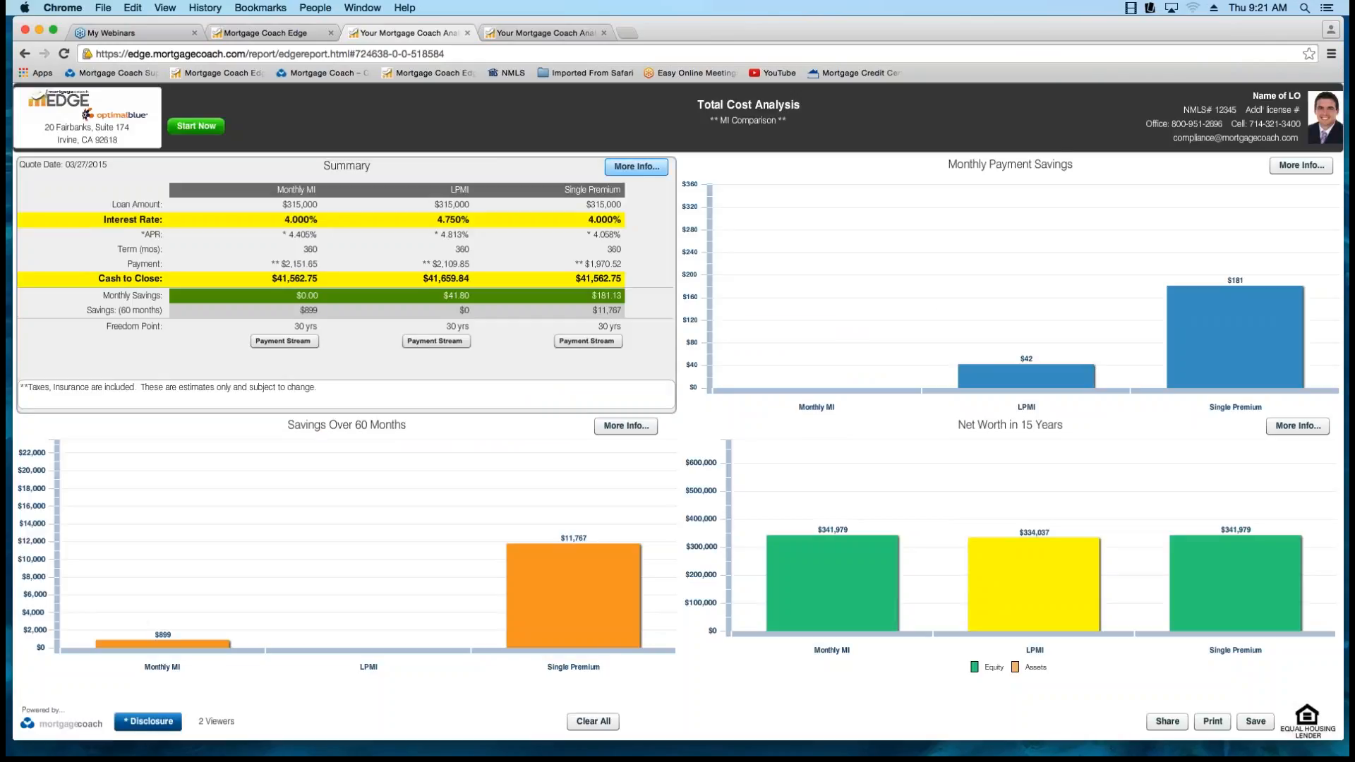
# Highlight the Monthly MI monthly savings and the three products' PITI payments in the report's reinvestment strategy details, and close the details.
pyautogui.click(636, 167)
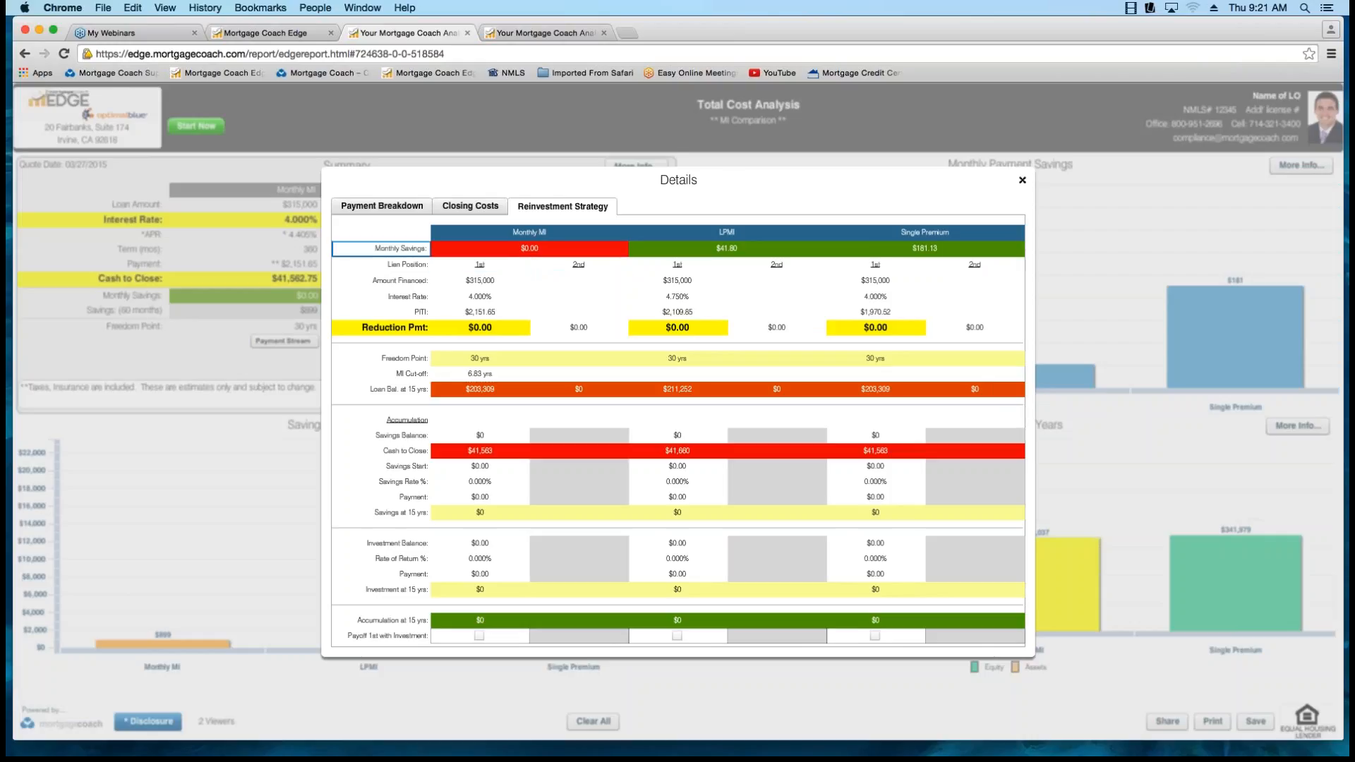
pyautogui.click(395, 249)
pyautogui.click(529, 249)
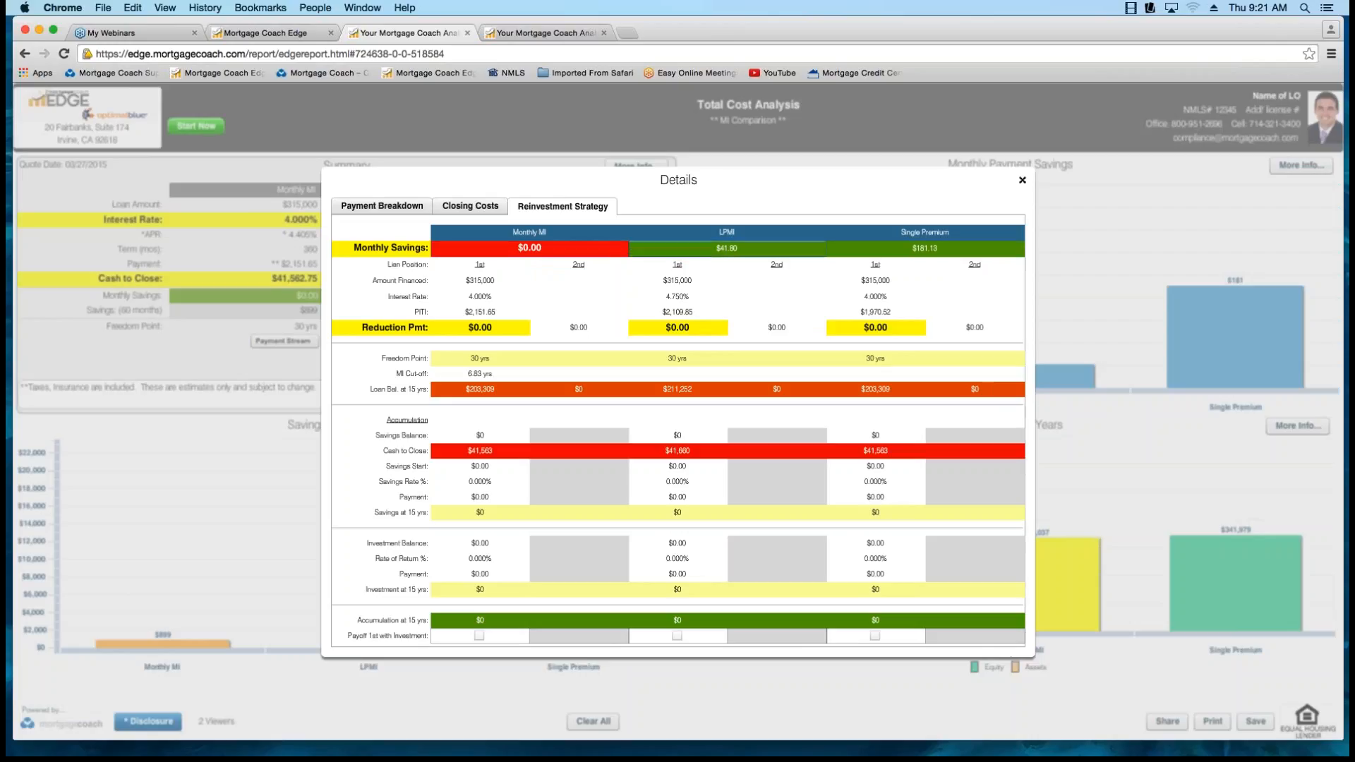
pyautogui.click(727, 248)
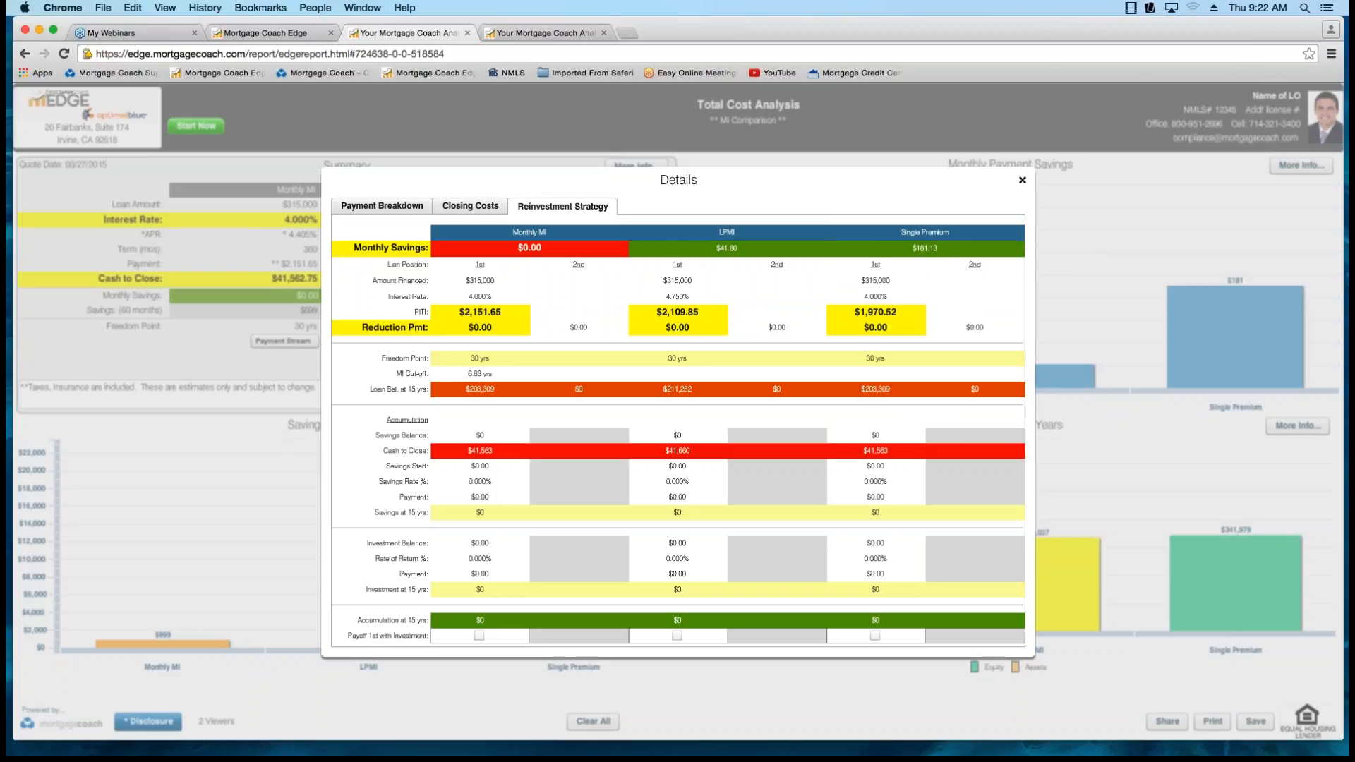
pyautogui.click(1022, 180)
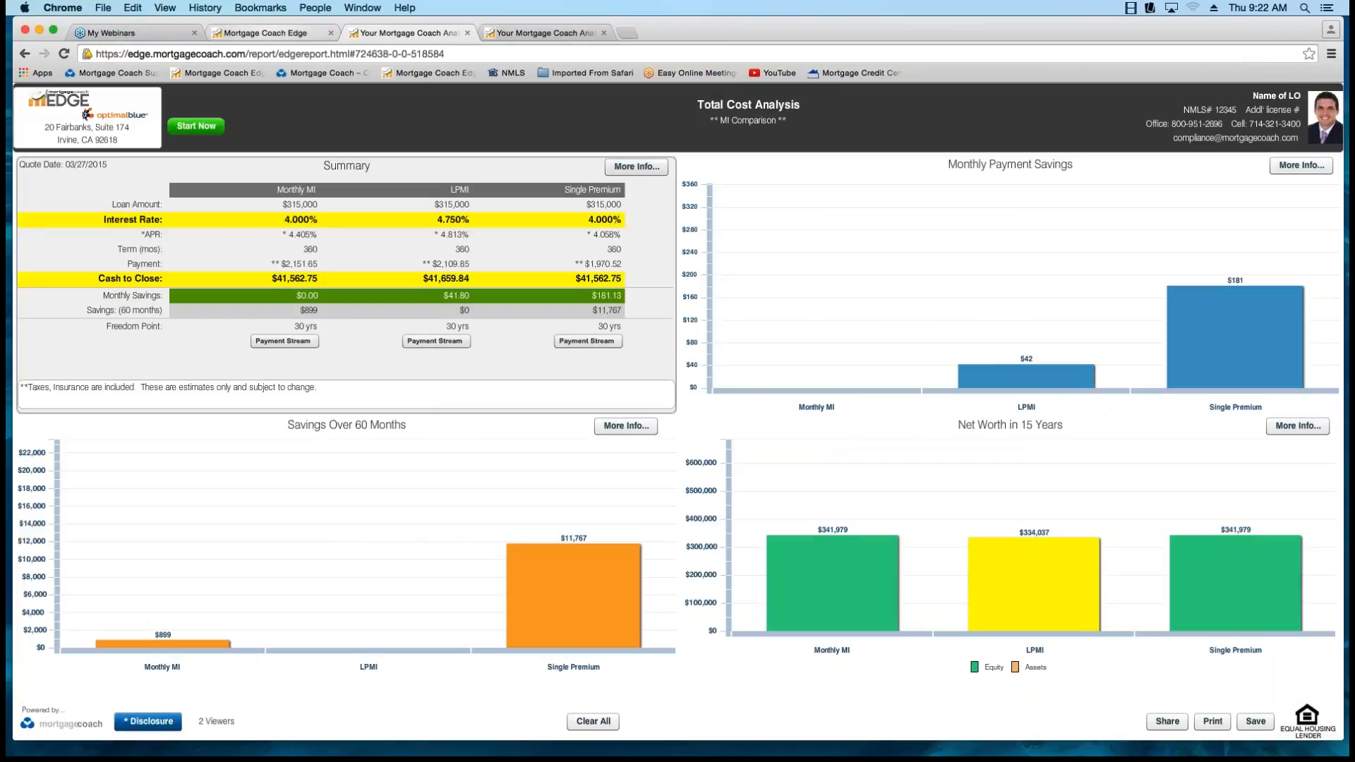
# Return to the analysis summary and set the LPMI reduction payment to $41.8 in the reinvestment strategy.
pyautogui.click(283, 33)
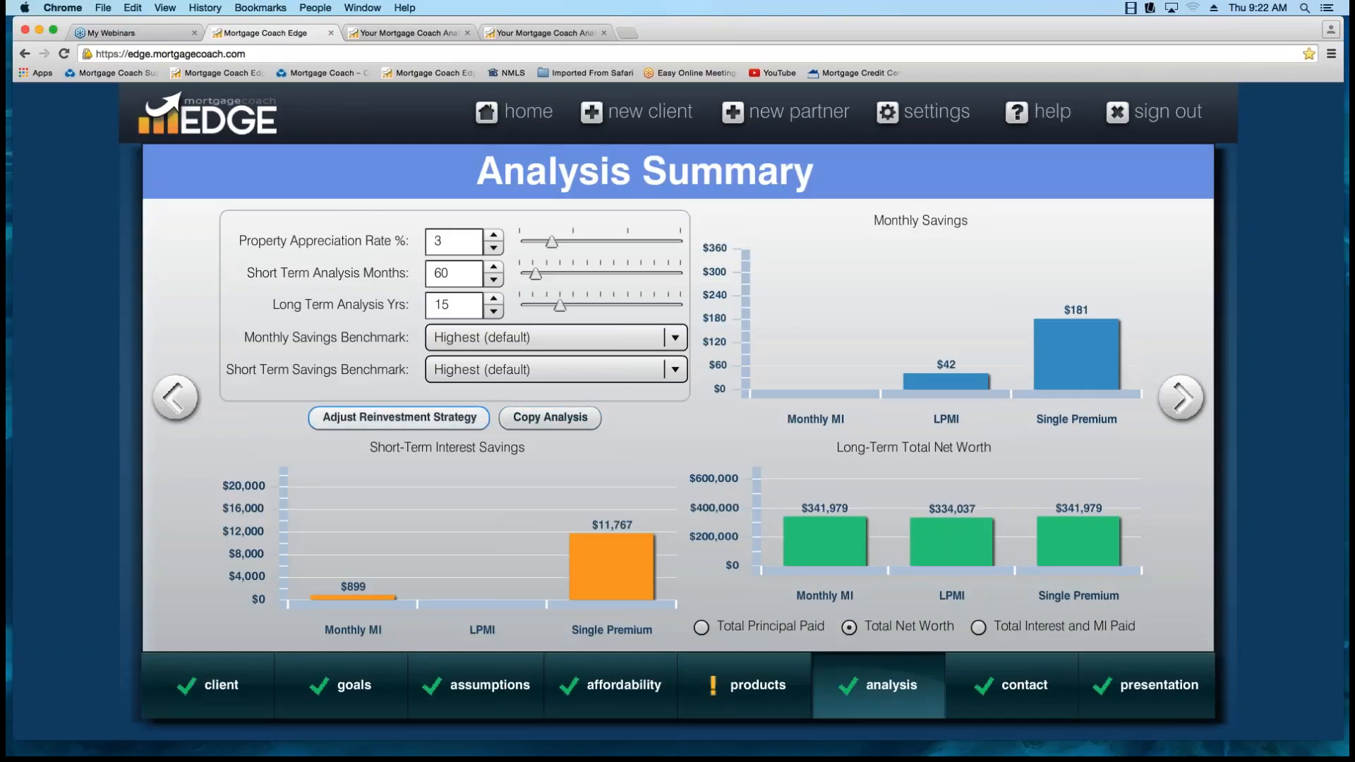
pyautogui.click(399, 417)
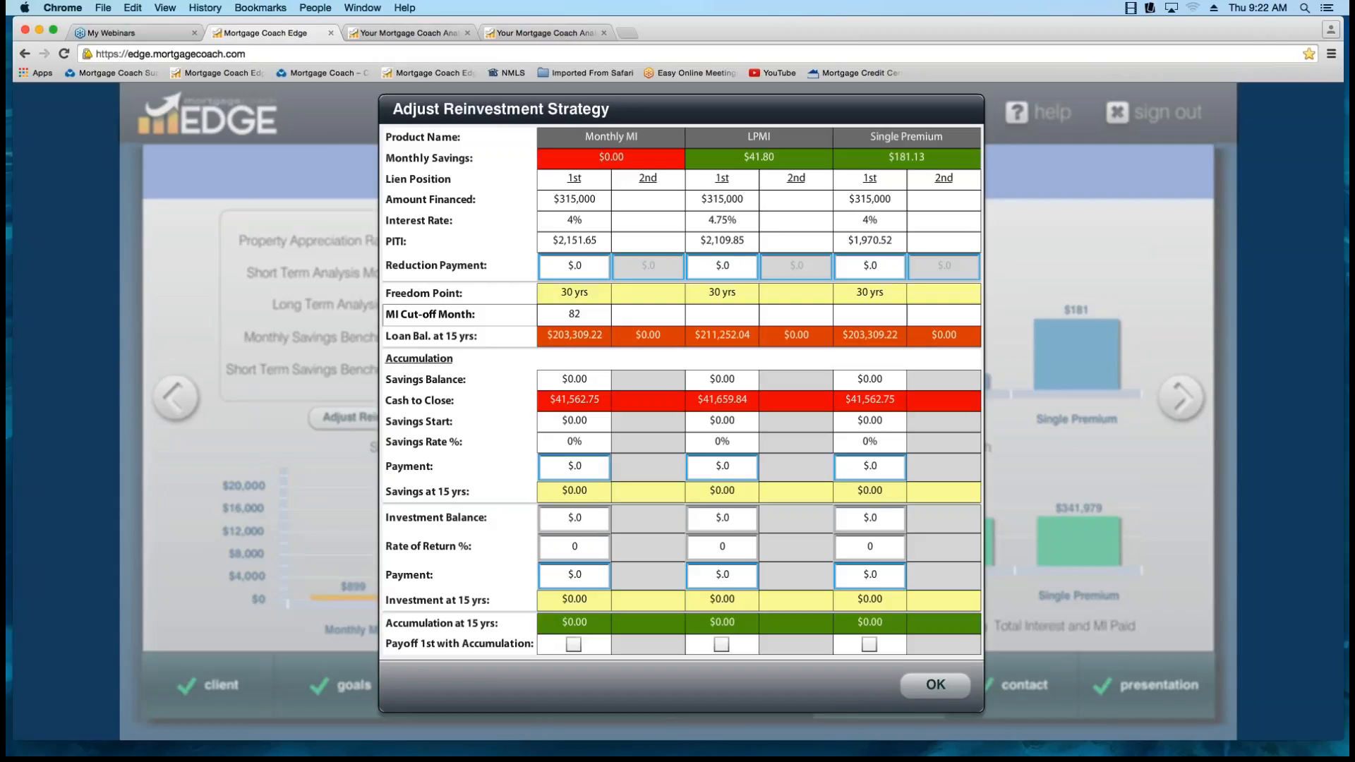
pyautogui.click(722, 266)
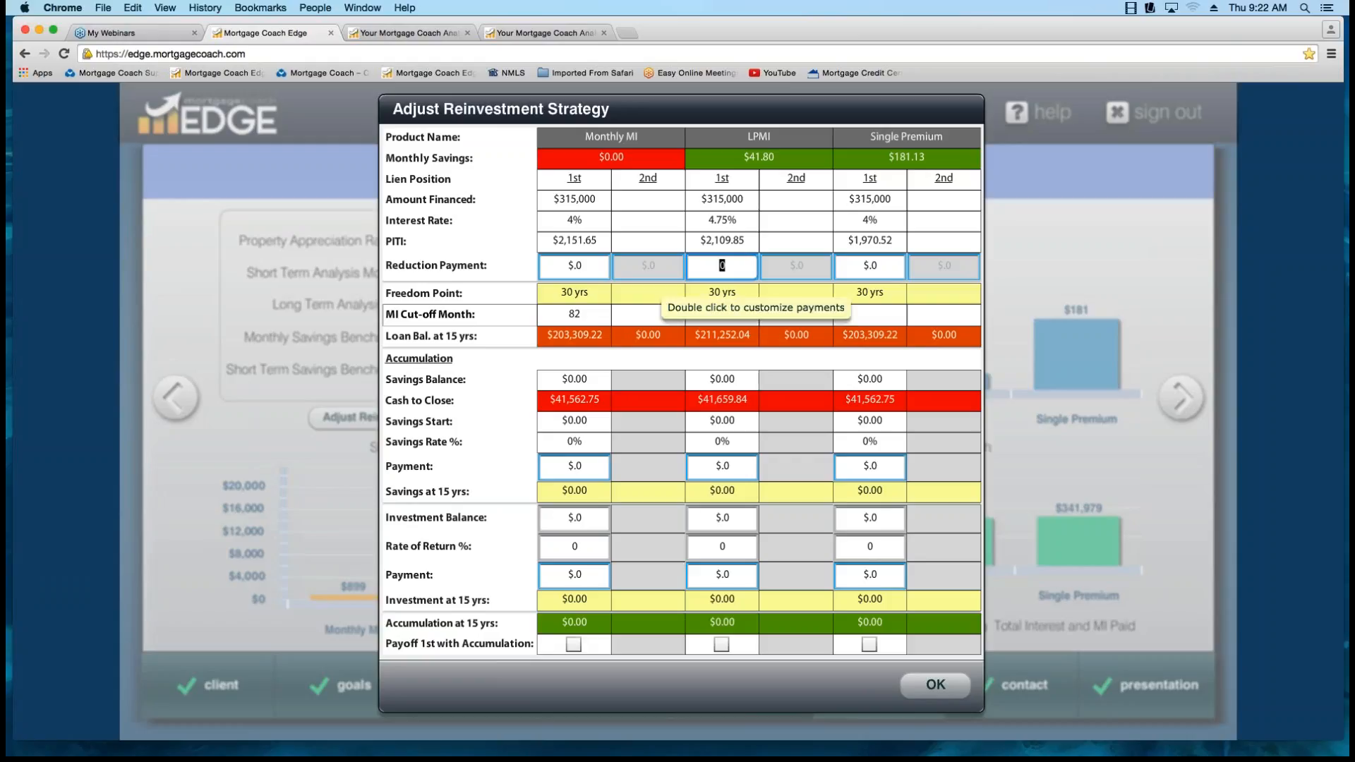
pyautogui.write('41.8')
pyautogui.press('Tab')
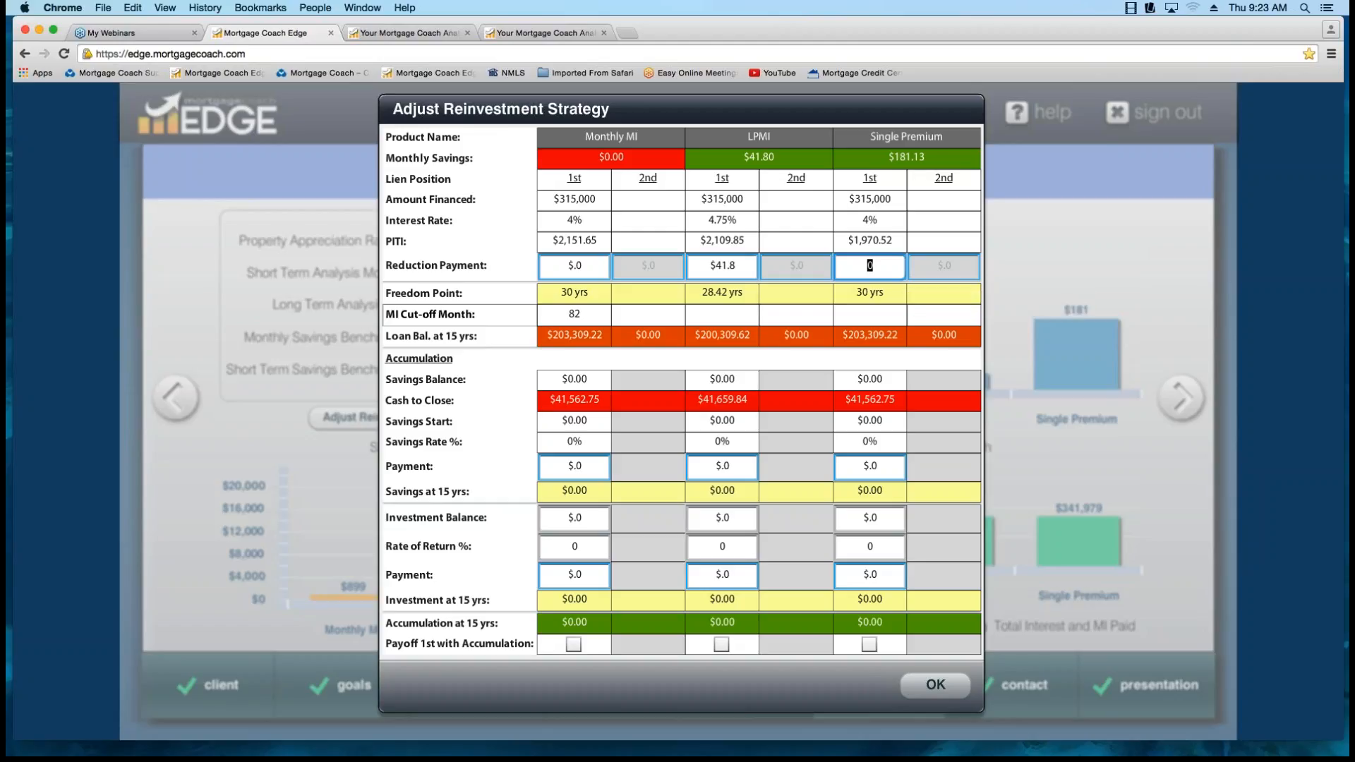
# Set the Single Premium reduction payment to $181.13, accept the reinvestment strategy, and save it by moving to the contact information and back.
pyautogui.write('181.13')
pyautogui.press('Tab')
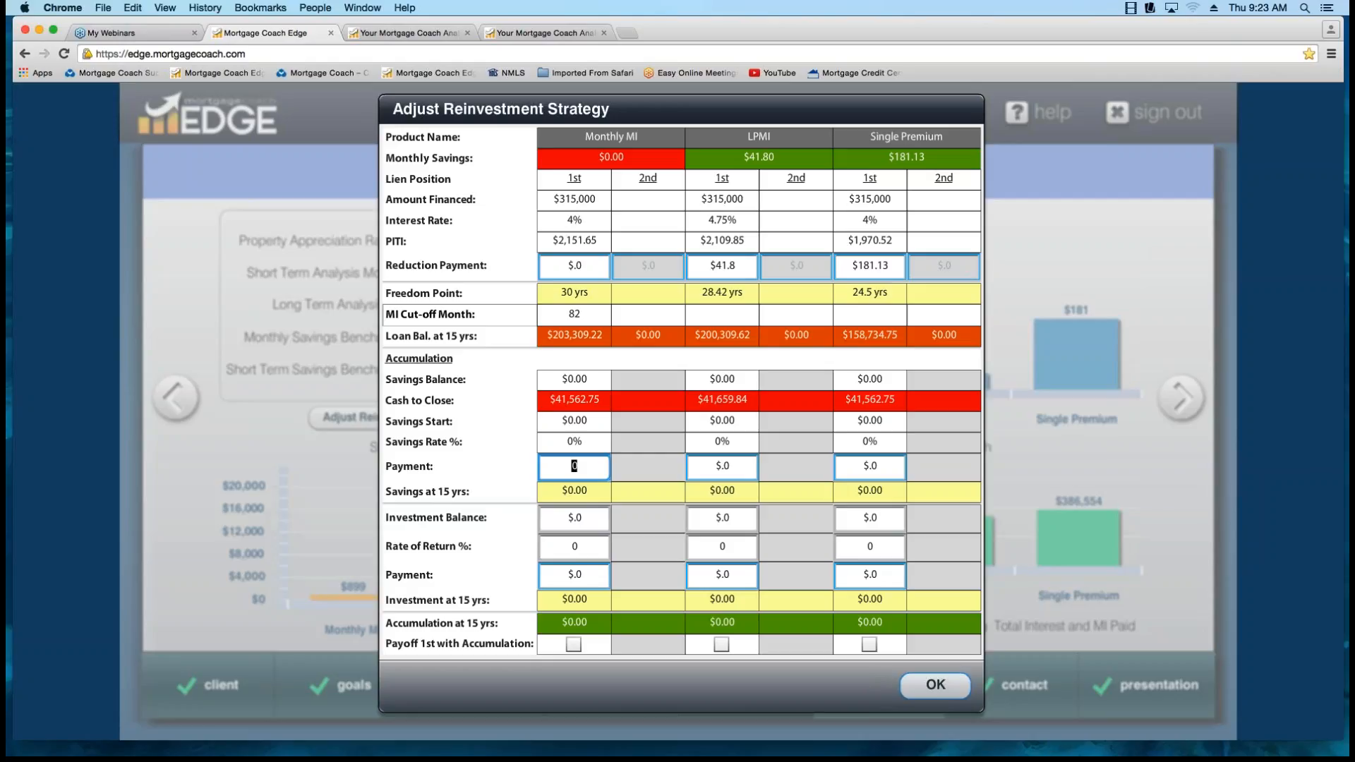
pyautogui.click(935, 685)
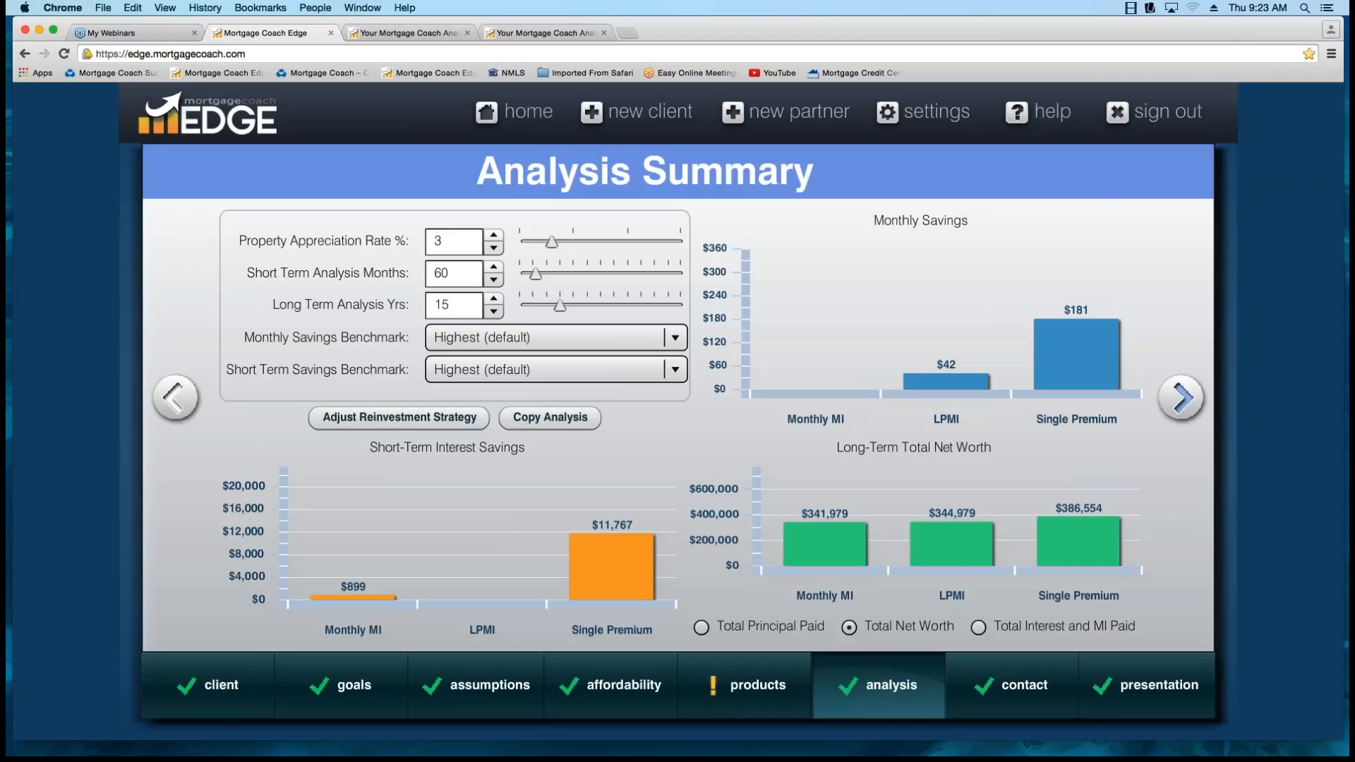
pyautogui.click(1181, 398)
pyautogui.click(175, 397)
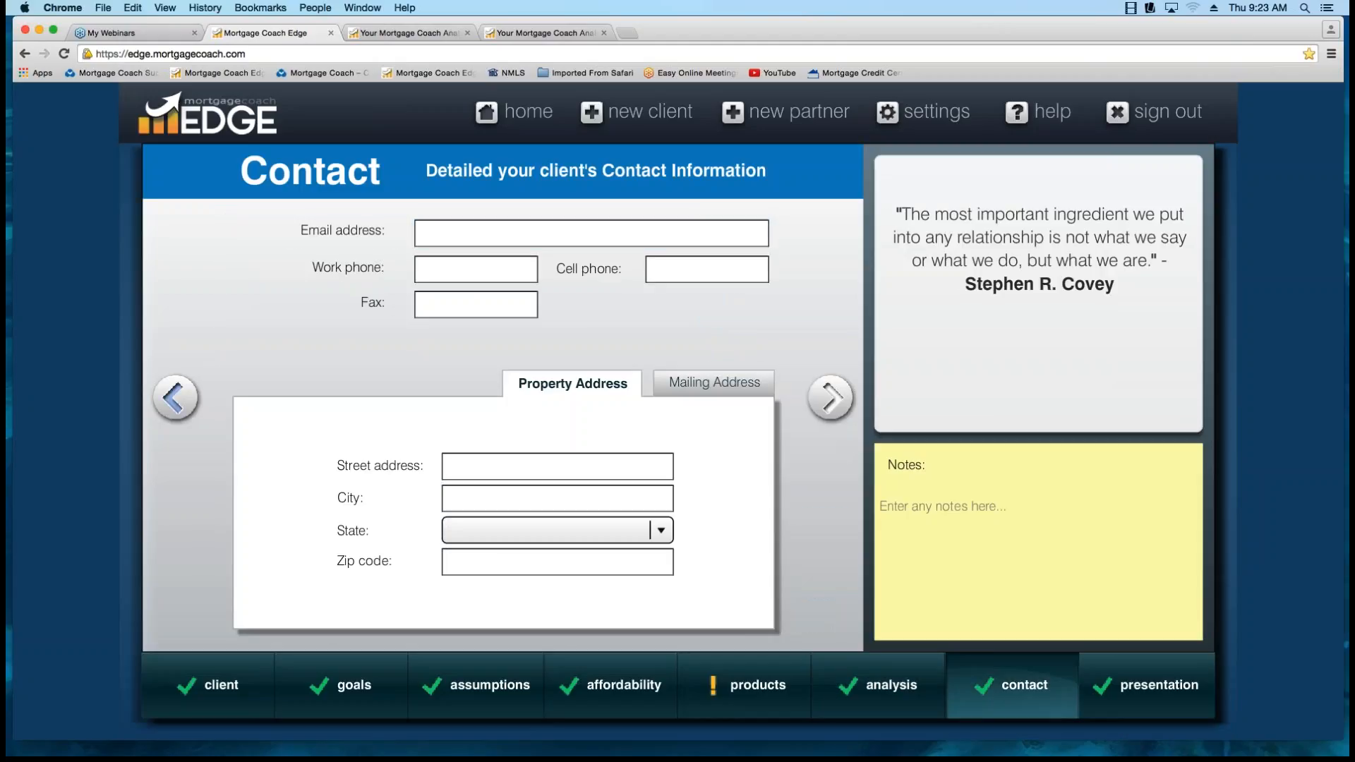
# In the Total Cost Analysis report's summary, highlight the Reduction Payment row and the Monthly MI and LPMI payments.
pyautogui.click(409, 34)
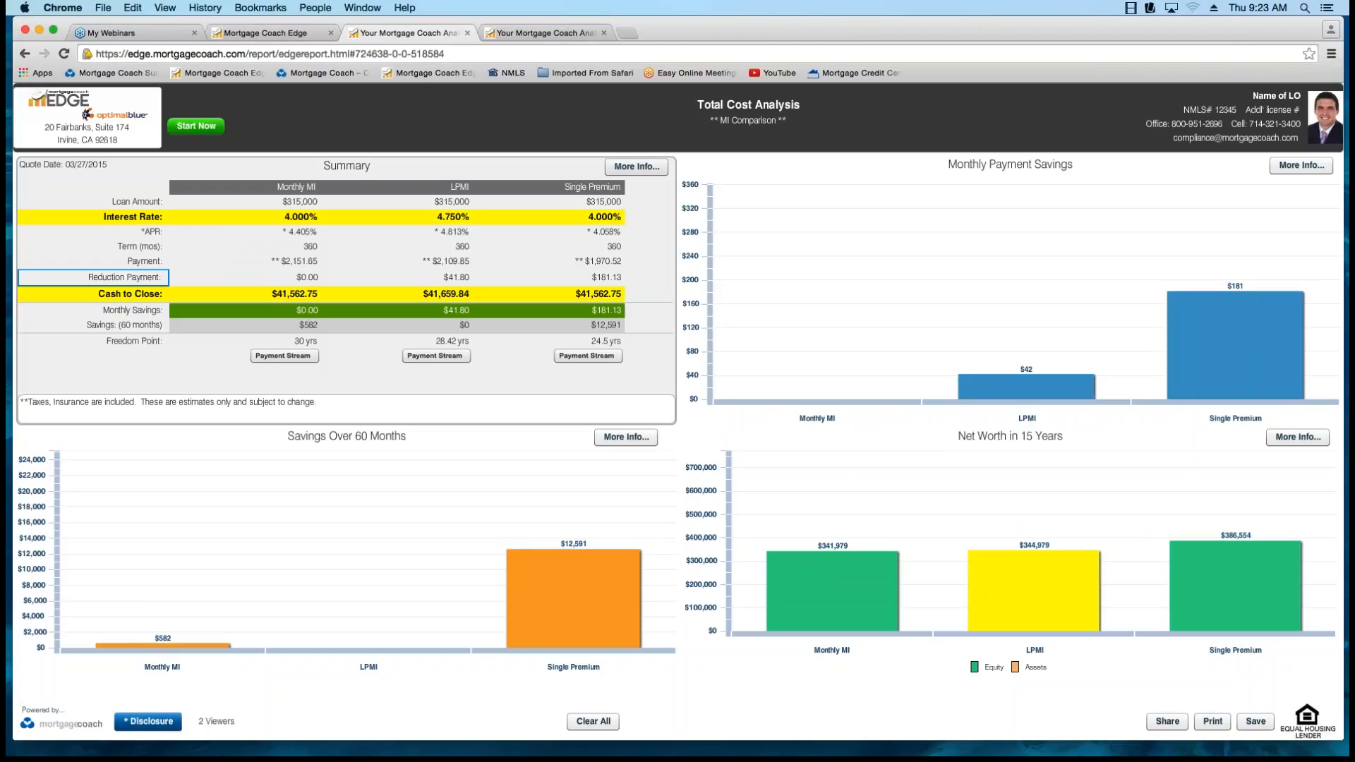
pyautogui.click(124, 277)
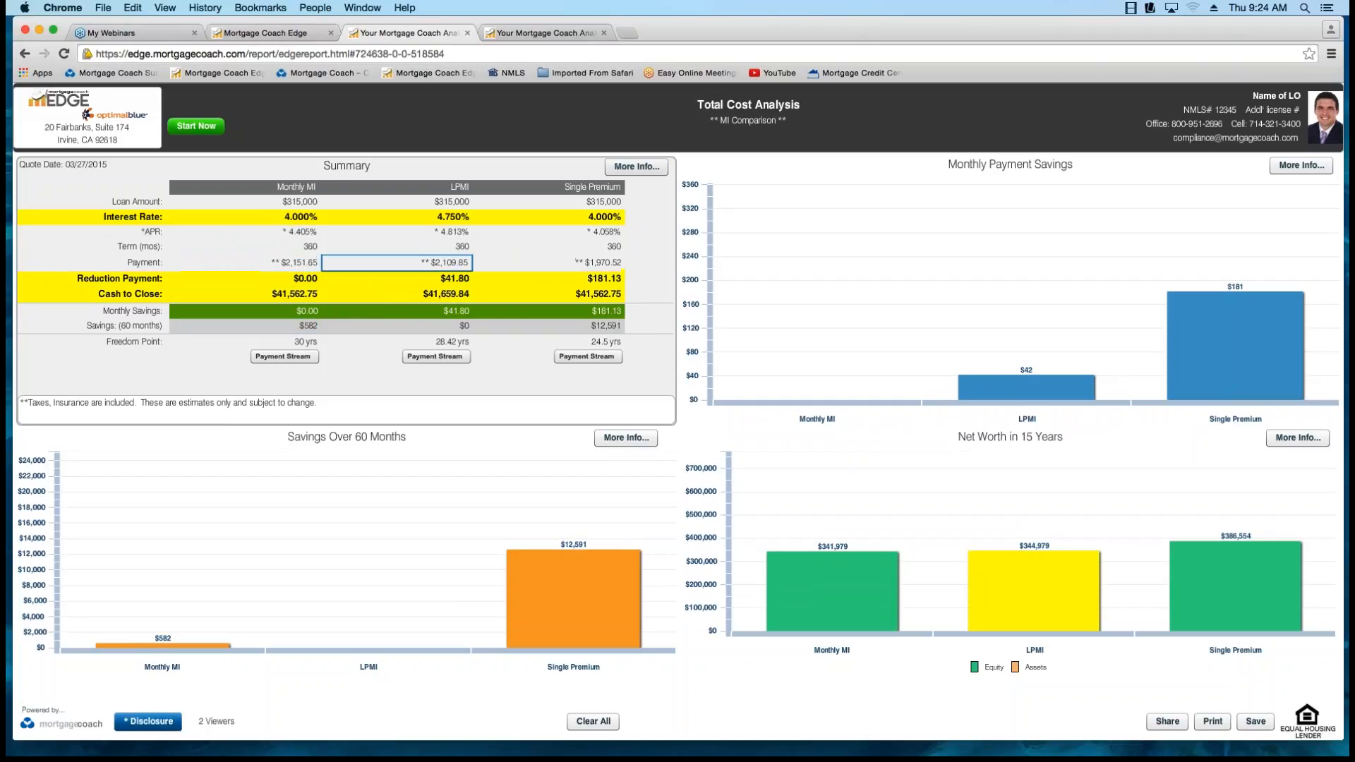
pyautogui.click(308, 262)
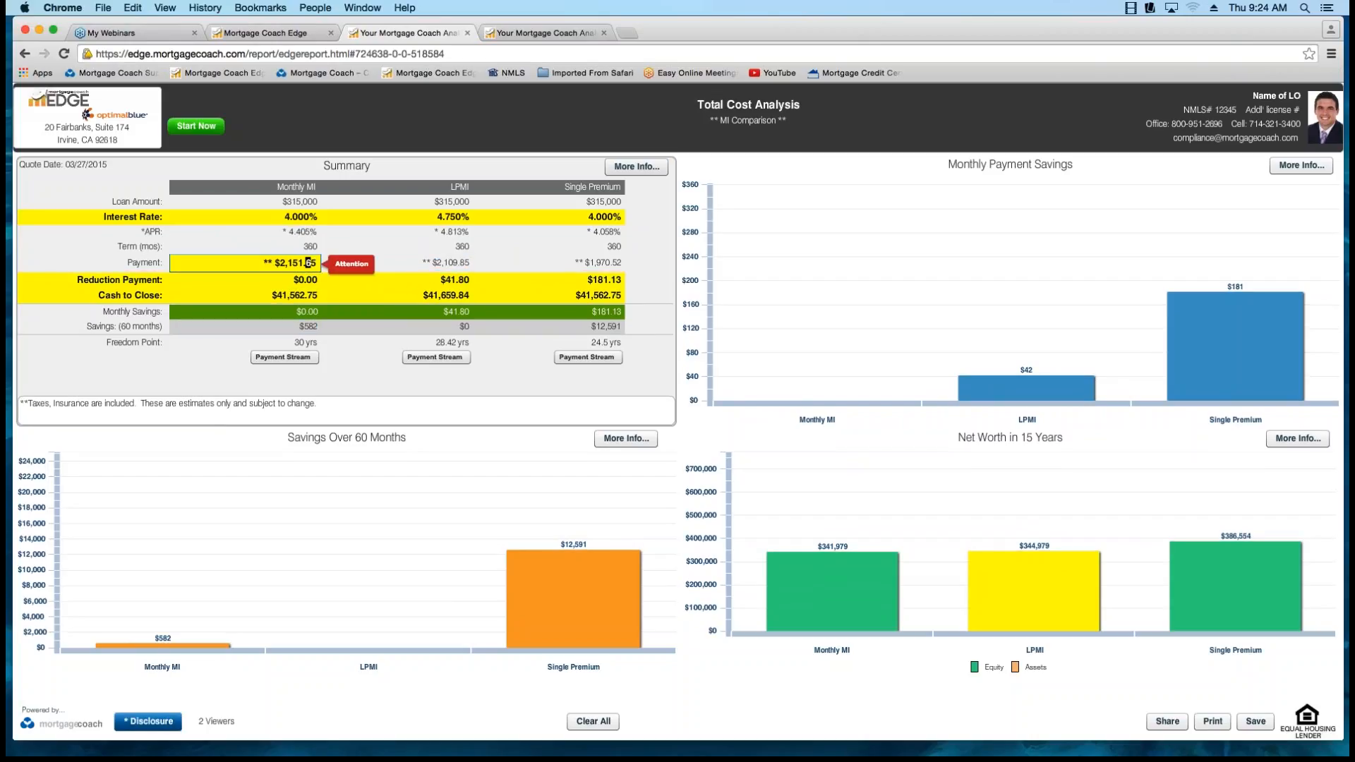
pyautogui.click(452, 262)
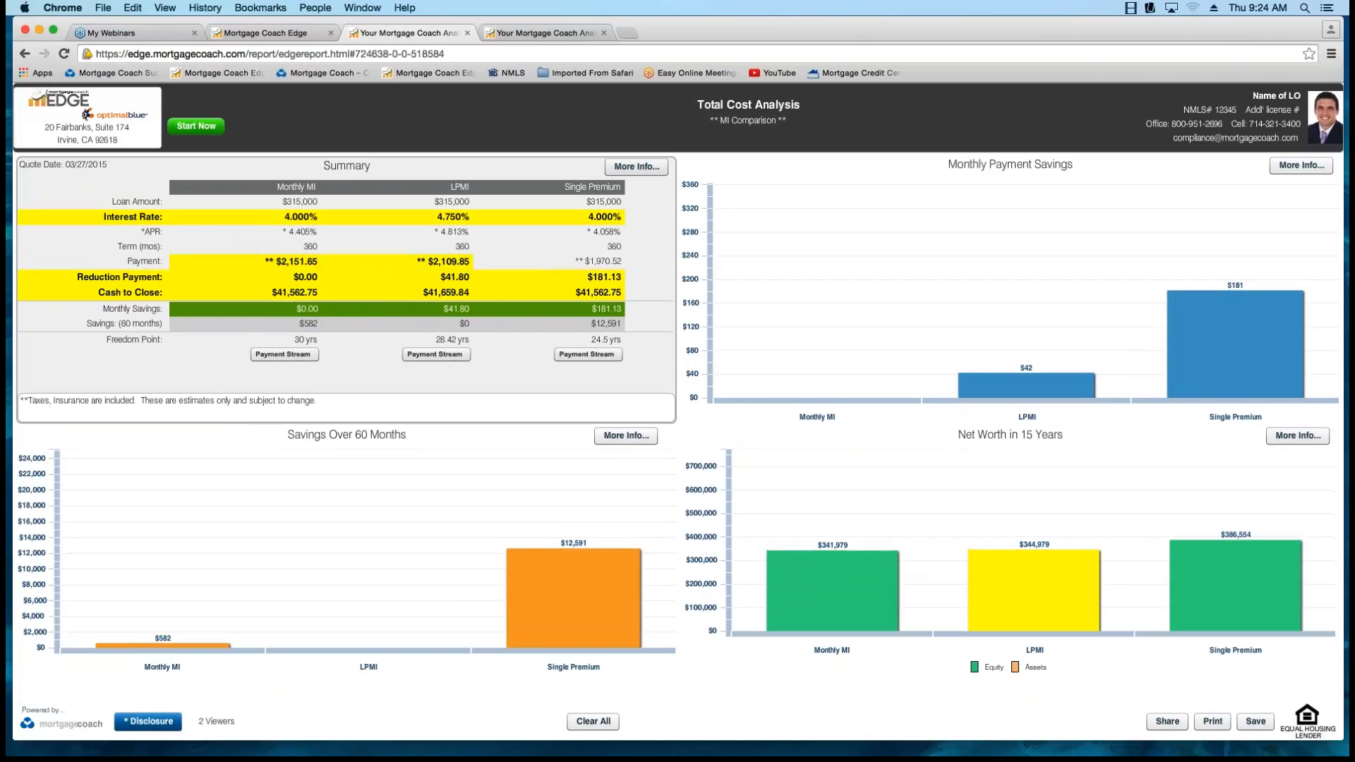
# Highlight the Single Premium payment and the LPMI reduction payment in the report's summary, and review the reinvestment strategy details.
pyautogui.click(451, 277)
pyautogui.click(600, 263)
pyautogui.click(600, 277)
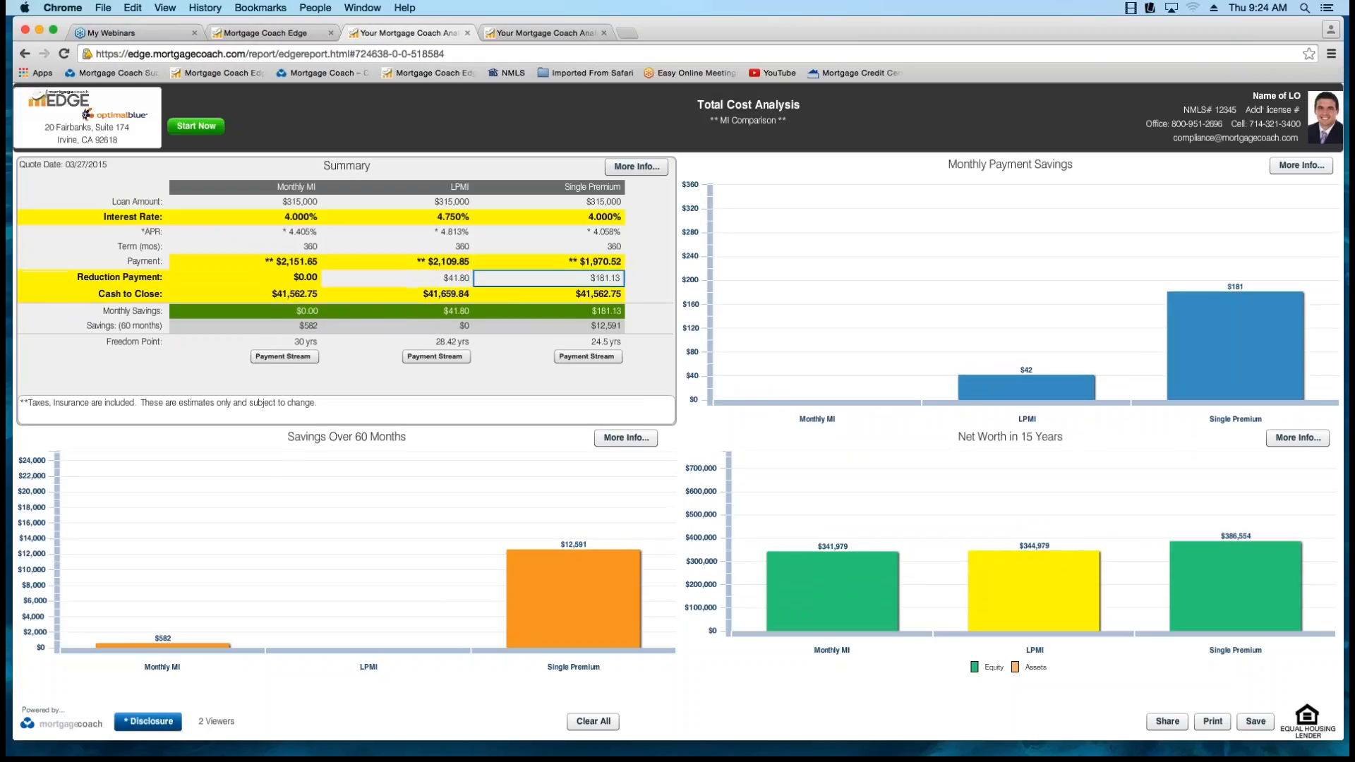
pyautogui.click(451, 277)
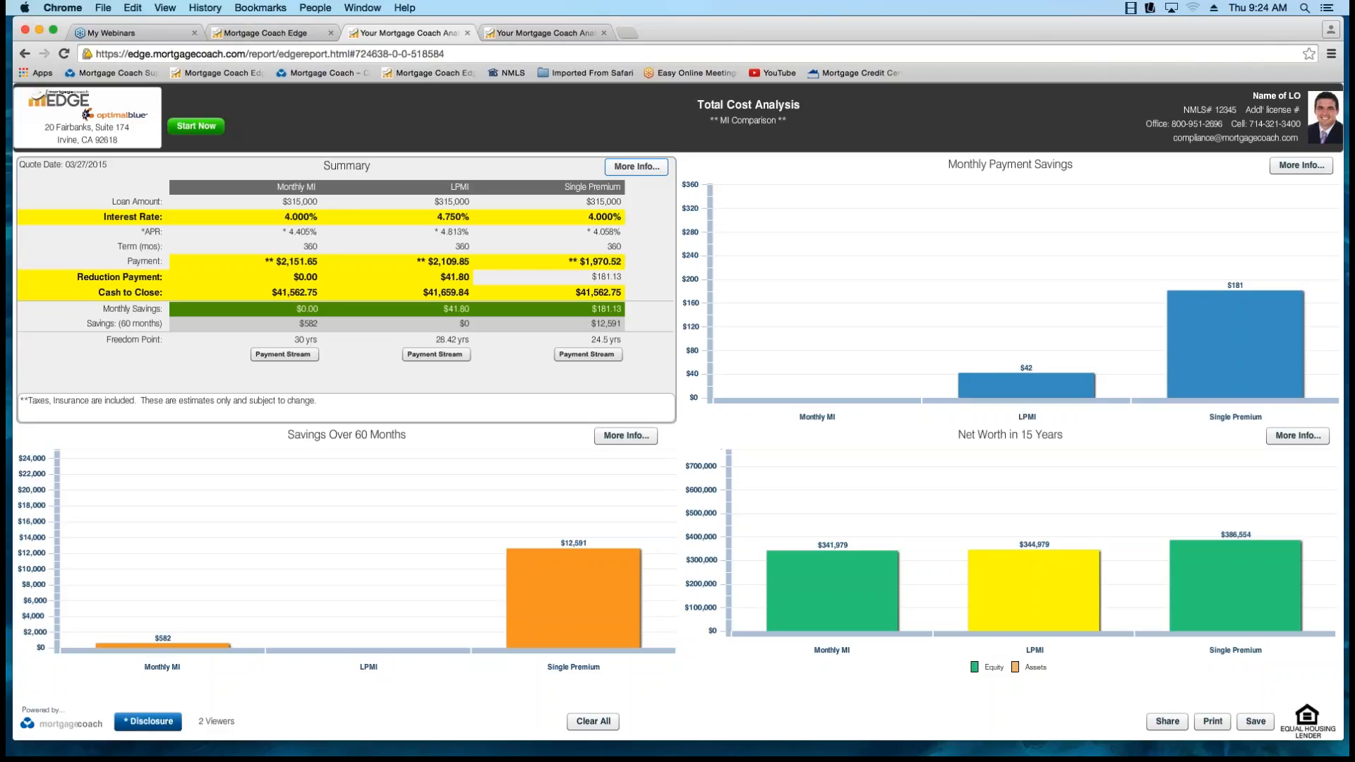
pyautogui.click(635, 167)
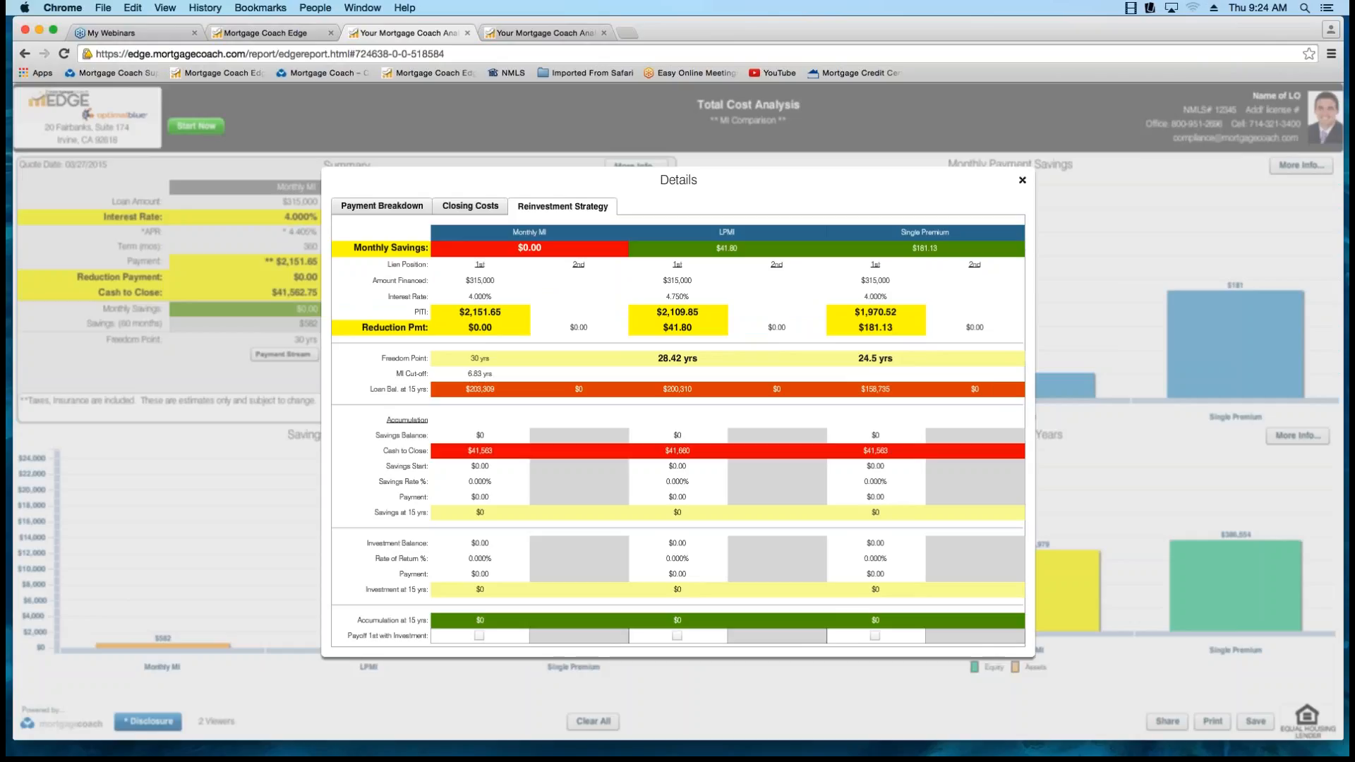
pyautogui.click(1021, 180)
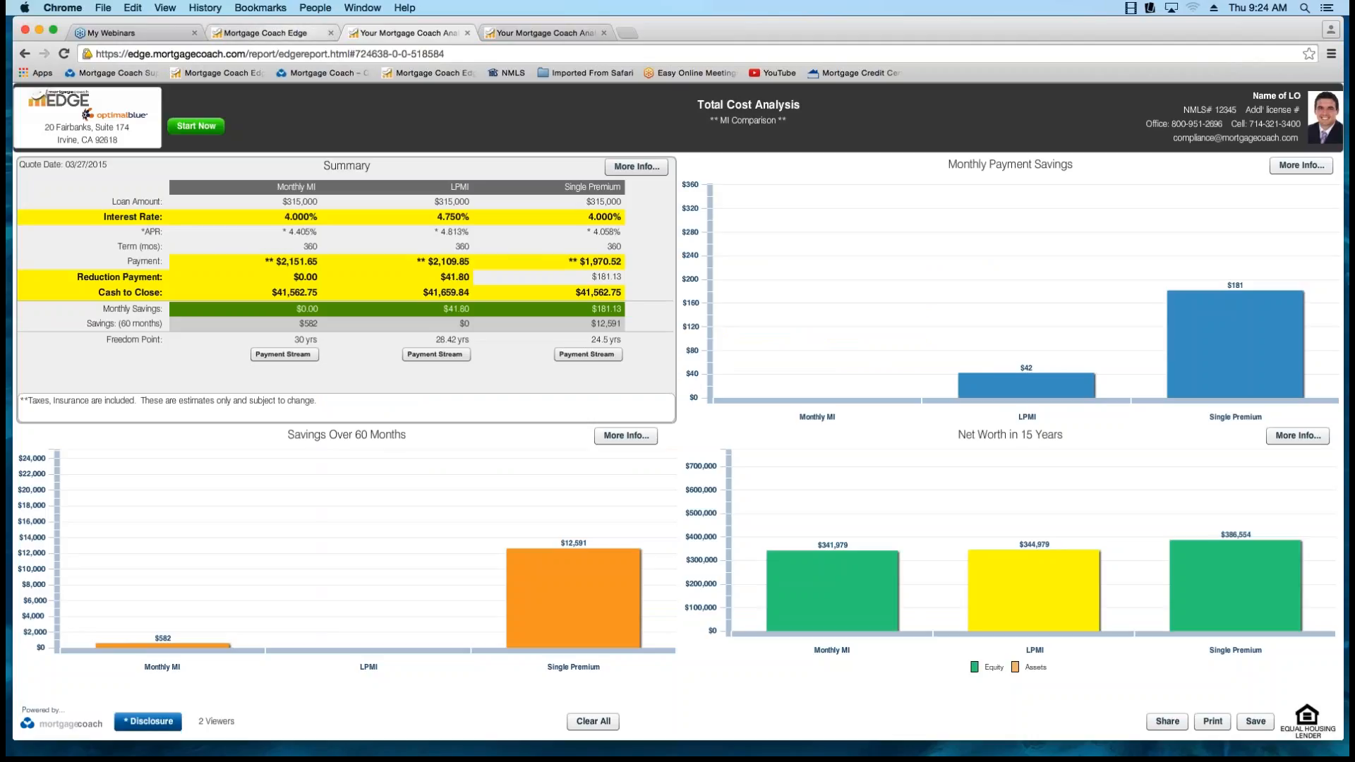
# Return to the analysis summary's reinvestment strategy and try Monthly MI reduction payments of $500, $600 and $800.
pyautogui.click(266, 34)
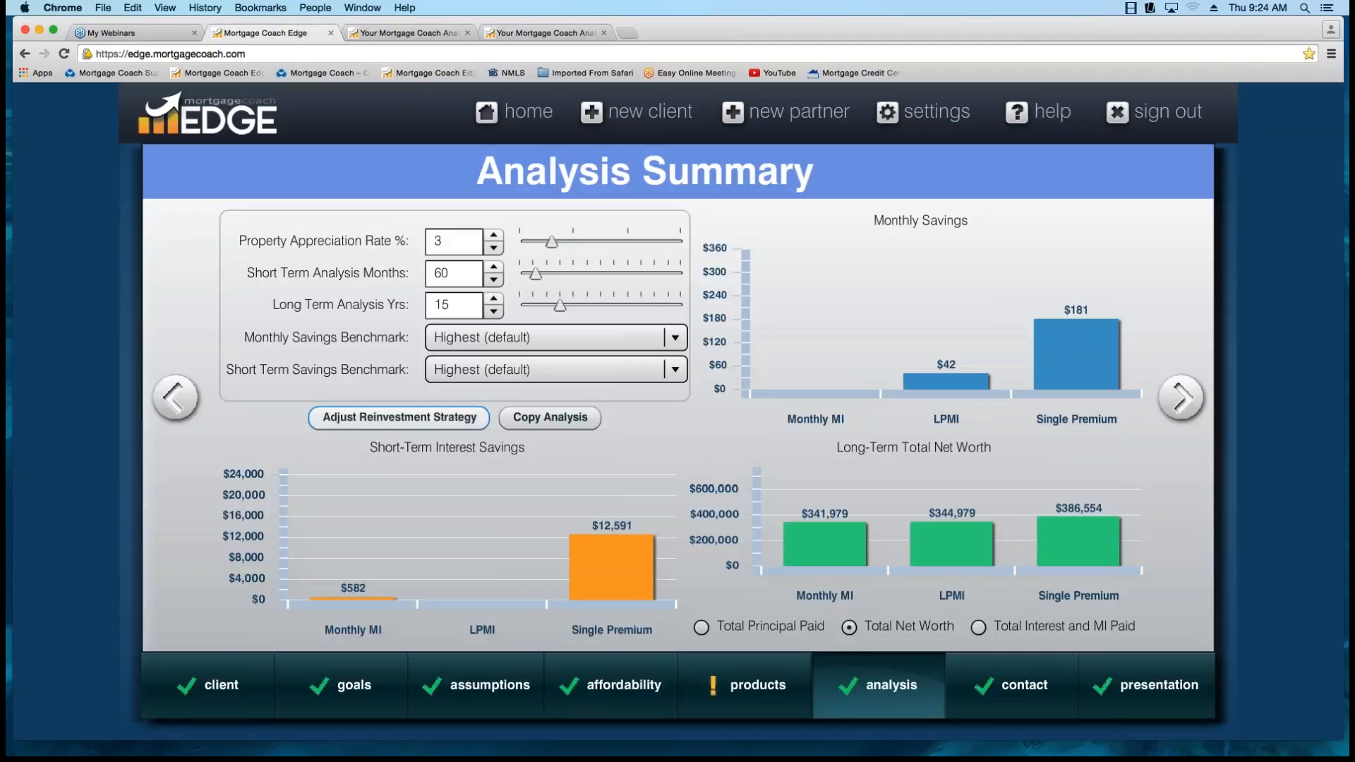
pyautogui.click(399, 418)
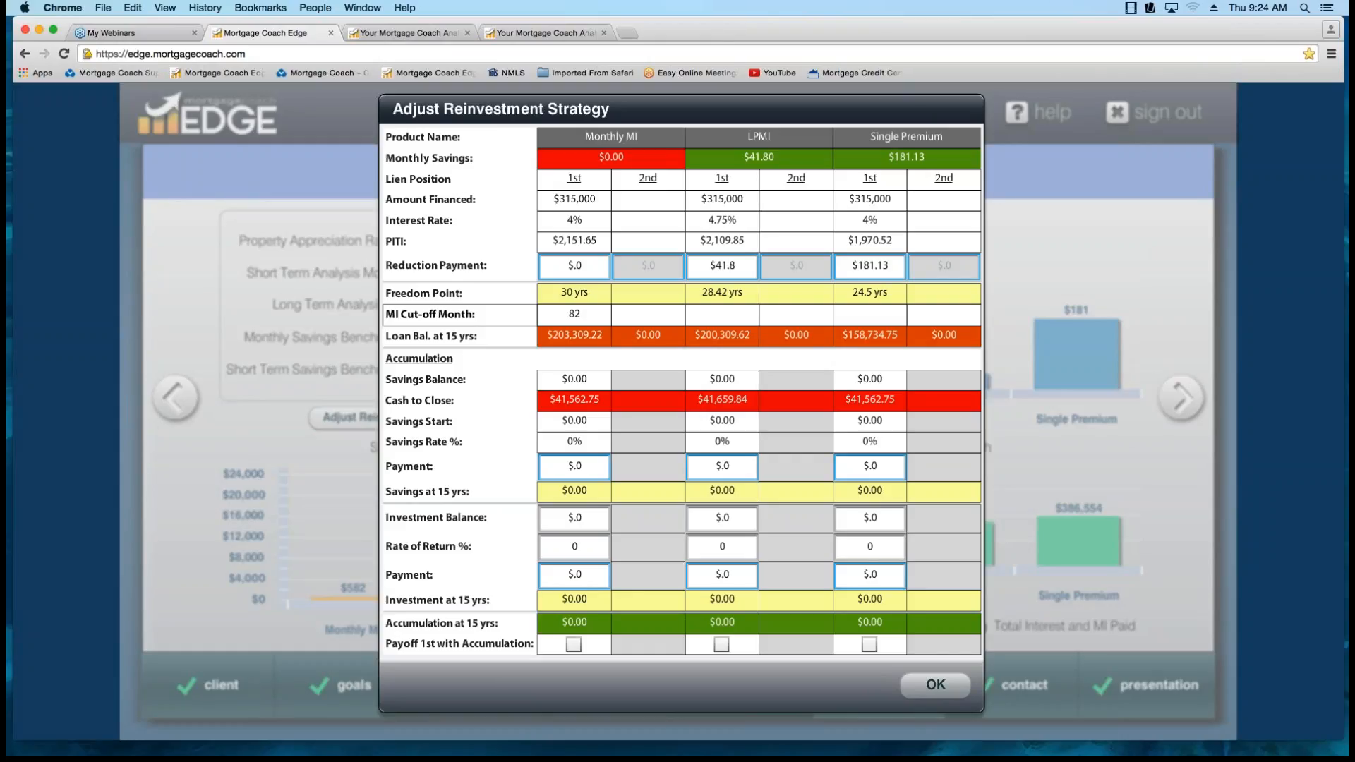
pyautogui.click(574, 267)
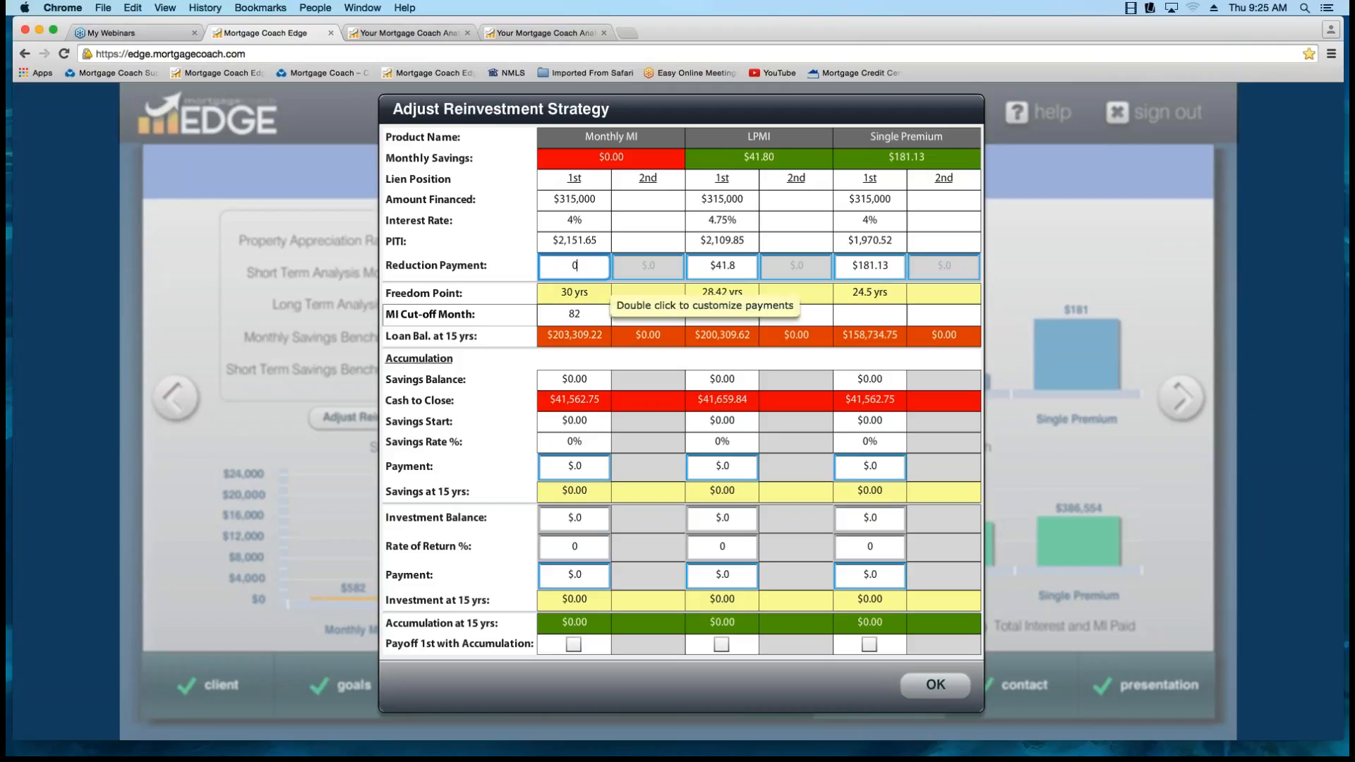
pyautogui.doubleClick(575, 266)
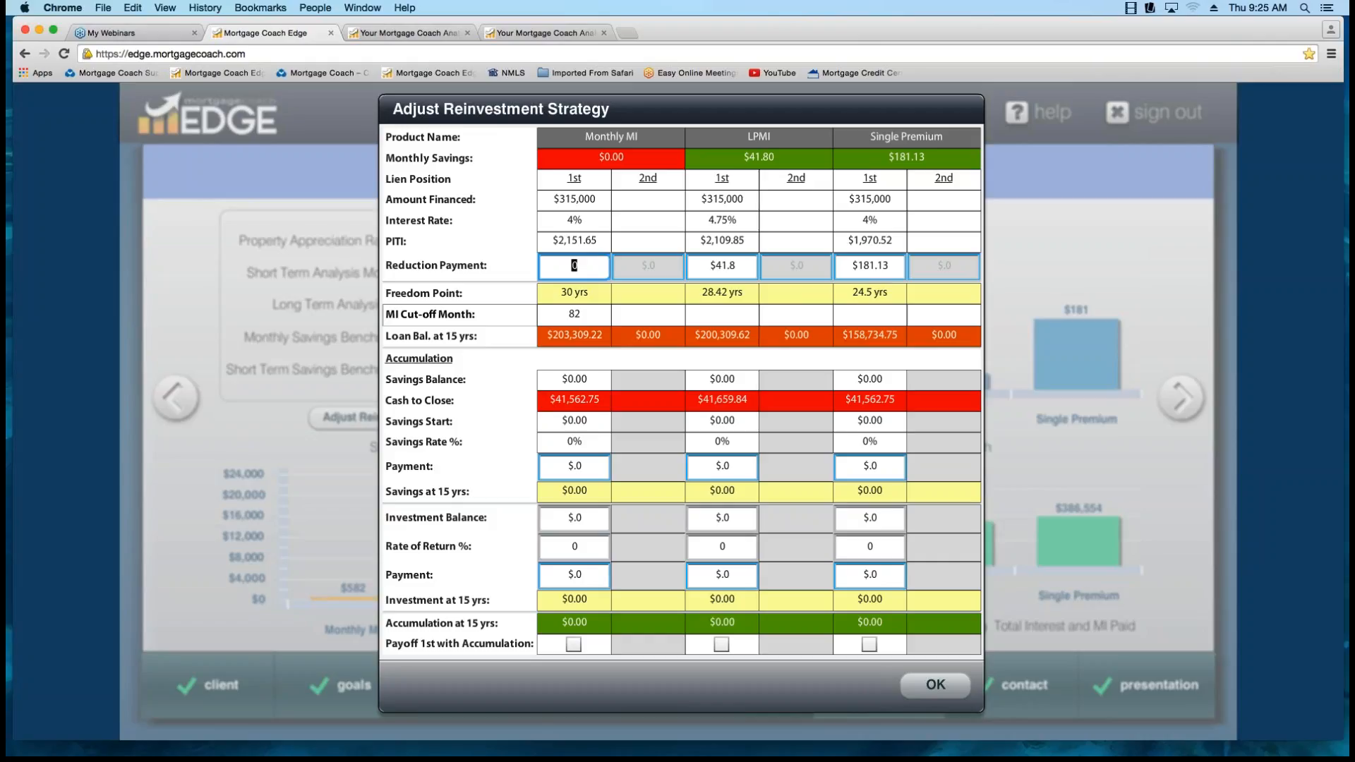
pyautogui.write('500')
pyautogui.press('Tab')
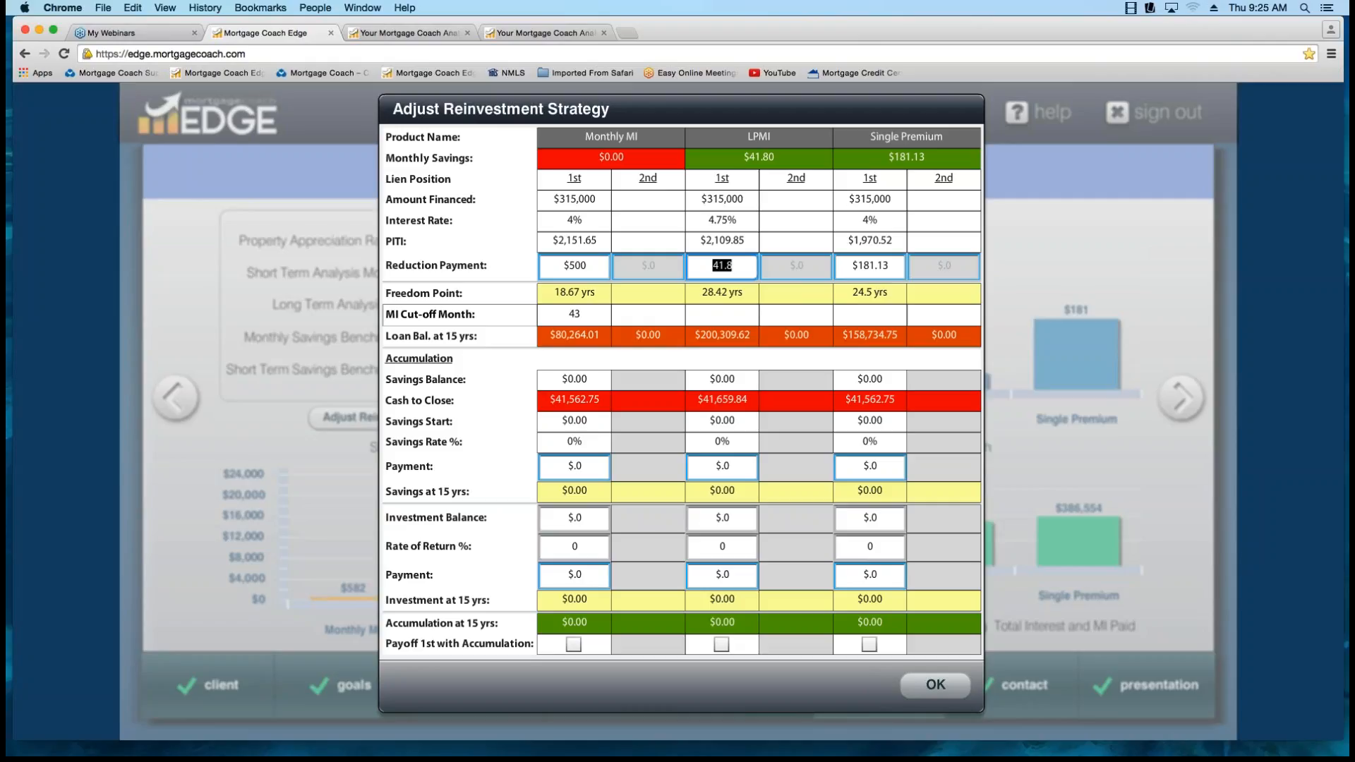
pyautogui.hotkey('shift', 'Tab')
pyautogui.write('600')
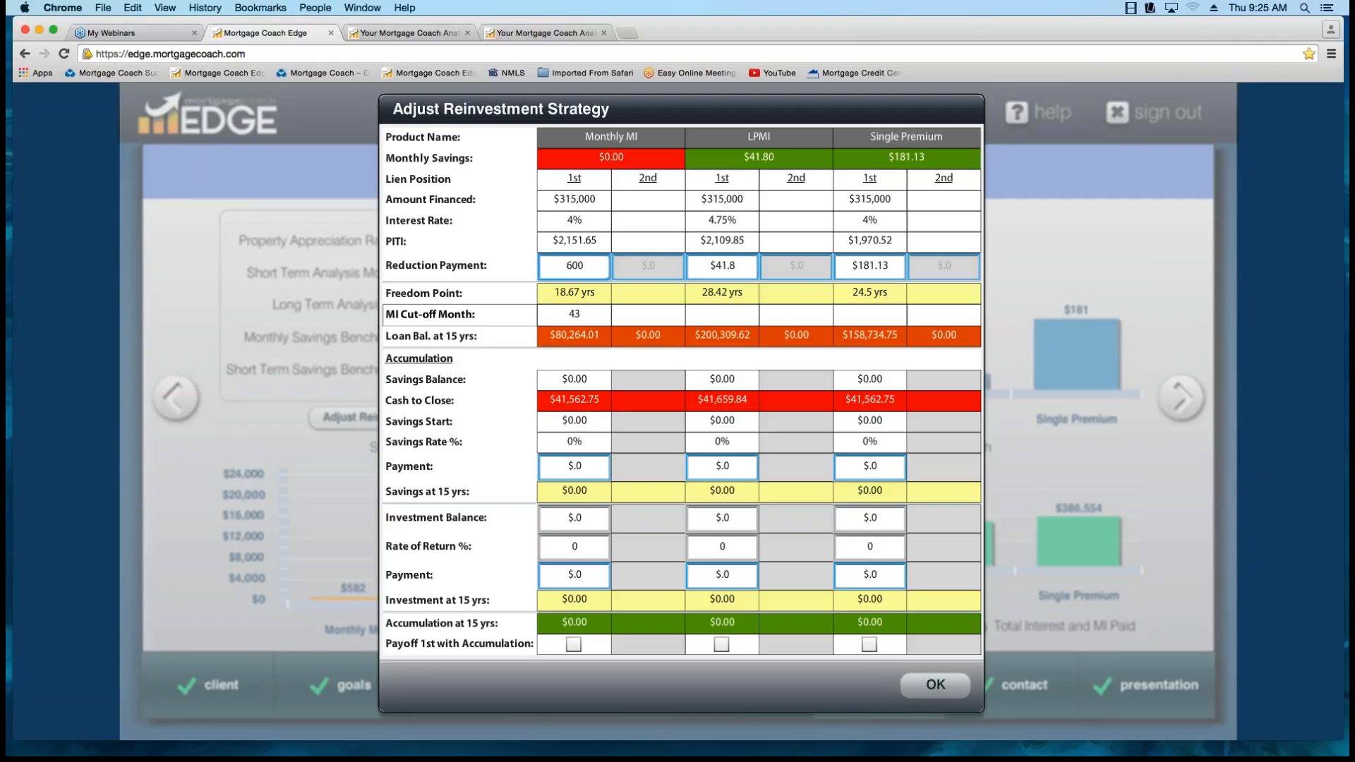
pyautogui.press('Tab')
pyautogui.hotkey('shift', 'Tab')
pyautogui.write('800')
pyautogui.press('Tab')
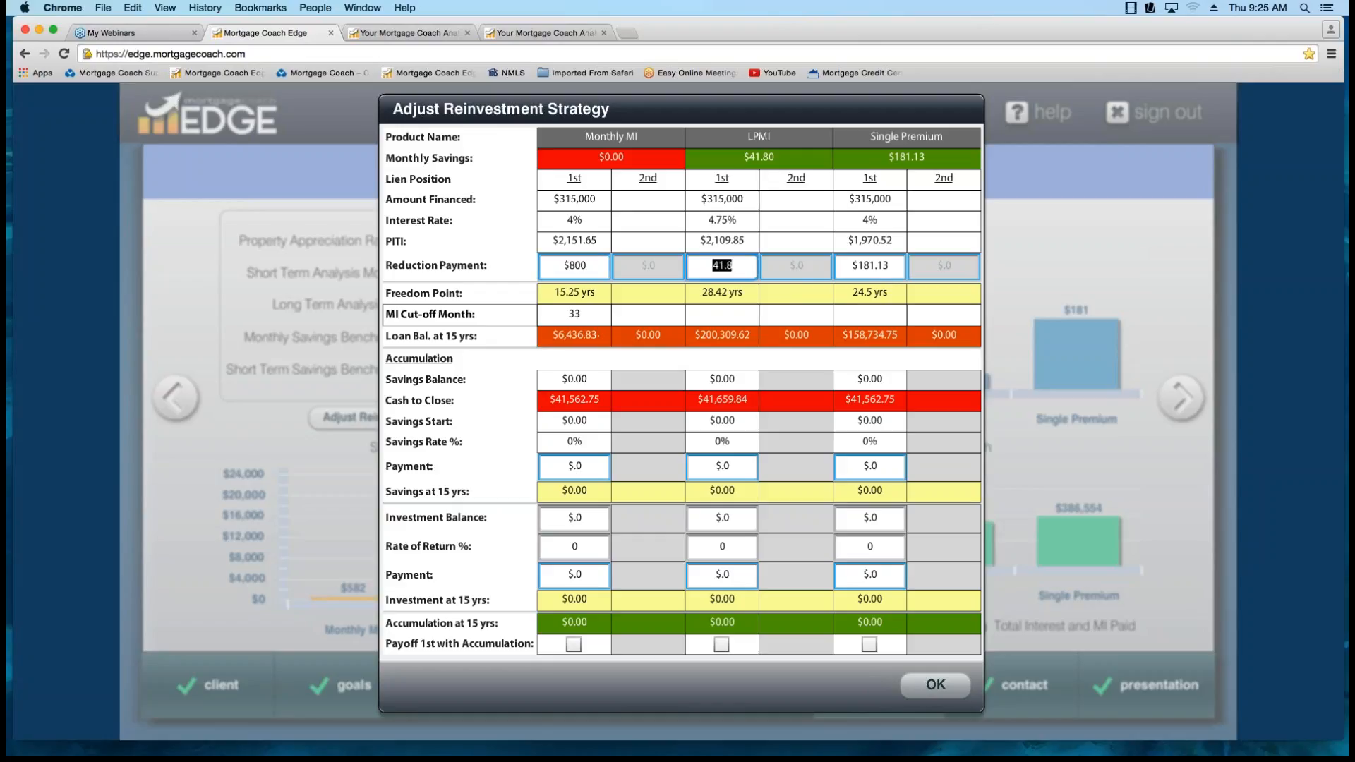
# Try Monthly MI reduction payments of $850 and $840, and settle on $835.
pyautogui.hotkey('shift', 'Tab')
pyautogui.write('850')
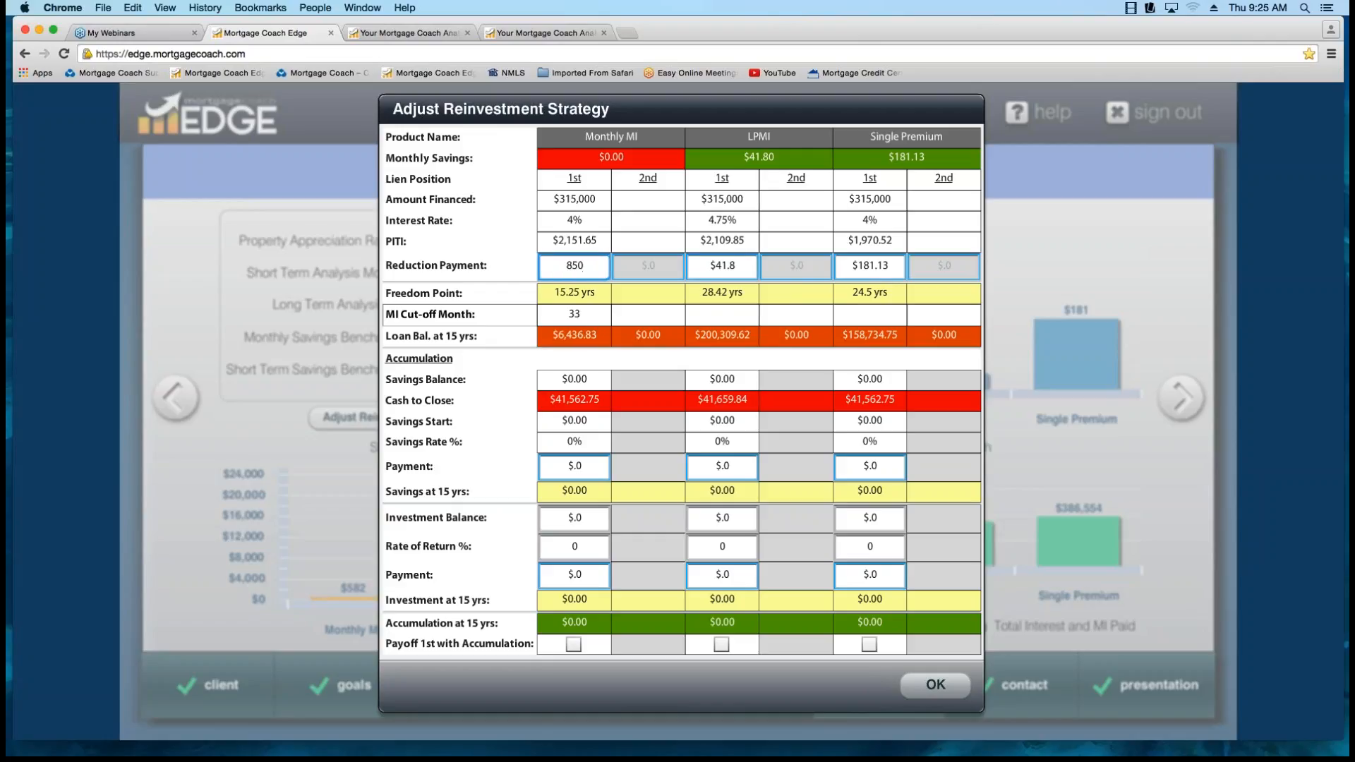
pyautogui.press('Tab')
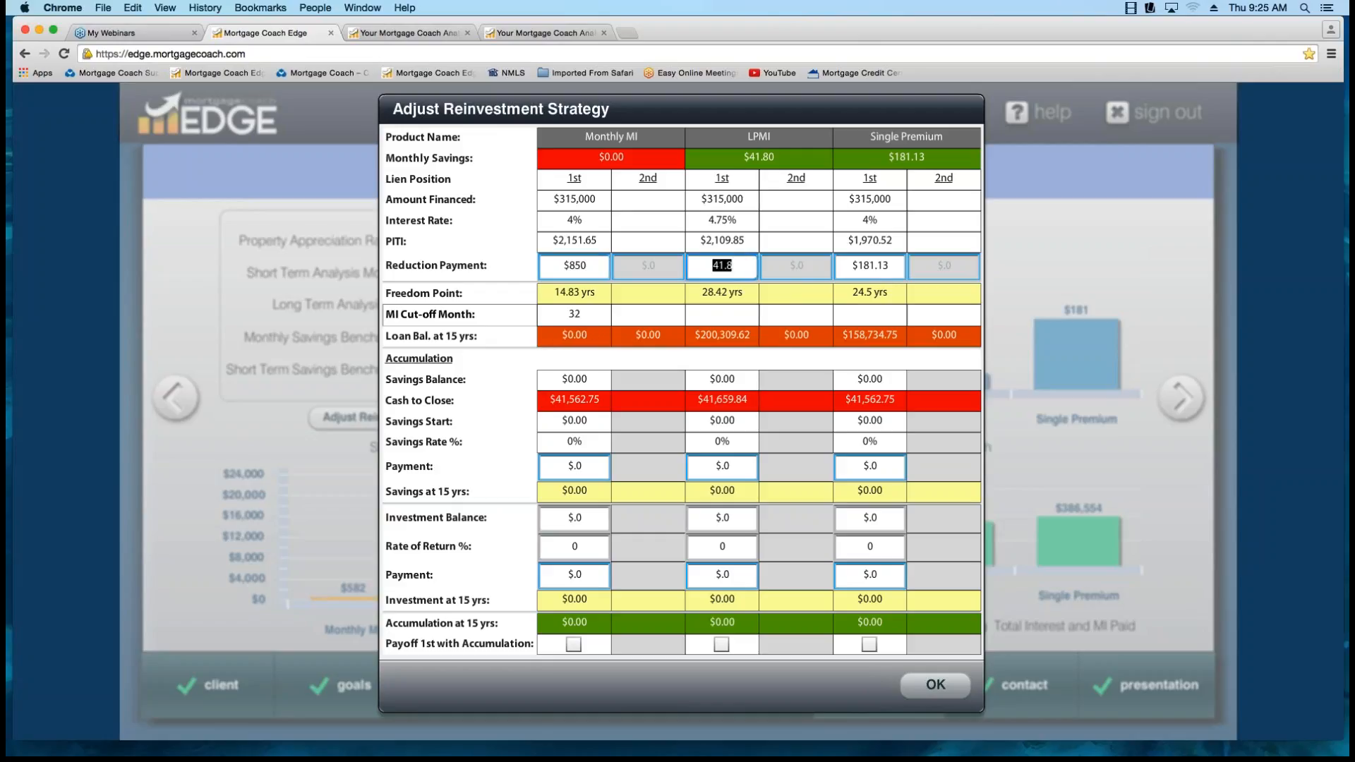
pyautogui.hotkey('shift', 'Tab')
pyautogui.write('840')
pyautogui.press('Tab')
pyautogui.doubleClick(574, 266)
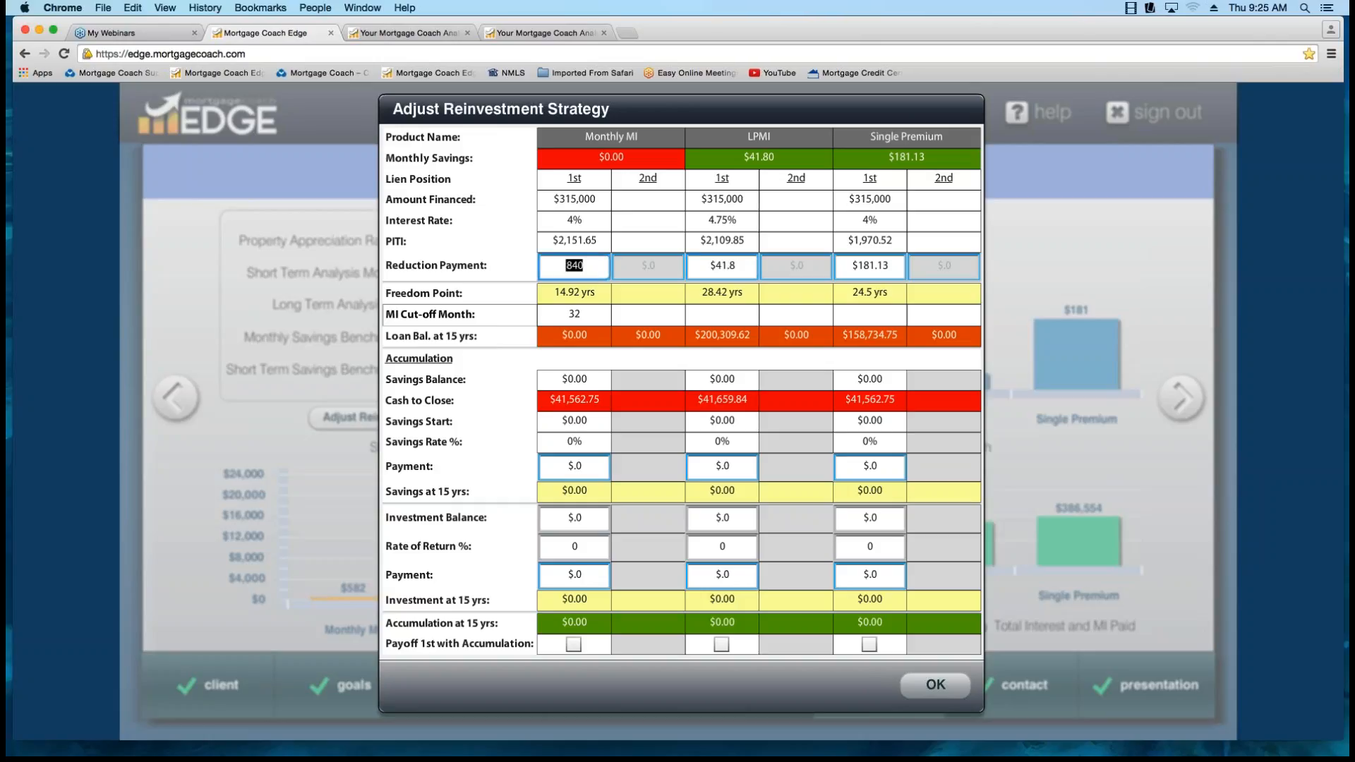
pyautogui.write('835')
pyautogui.press('Tab')
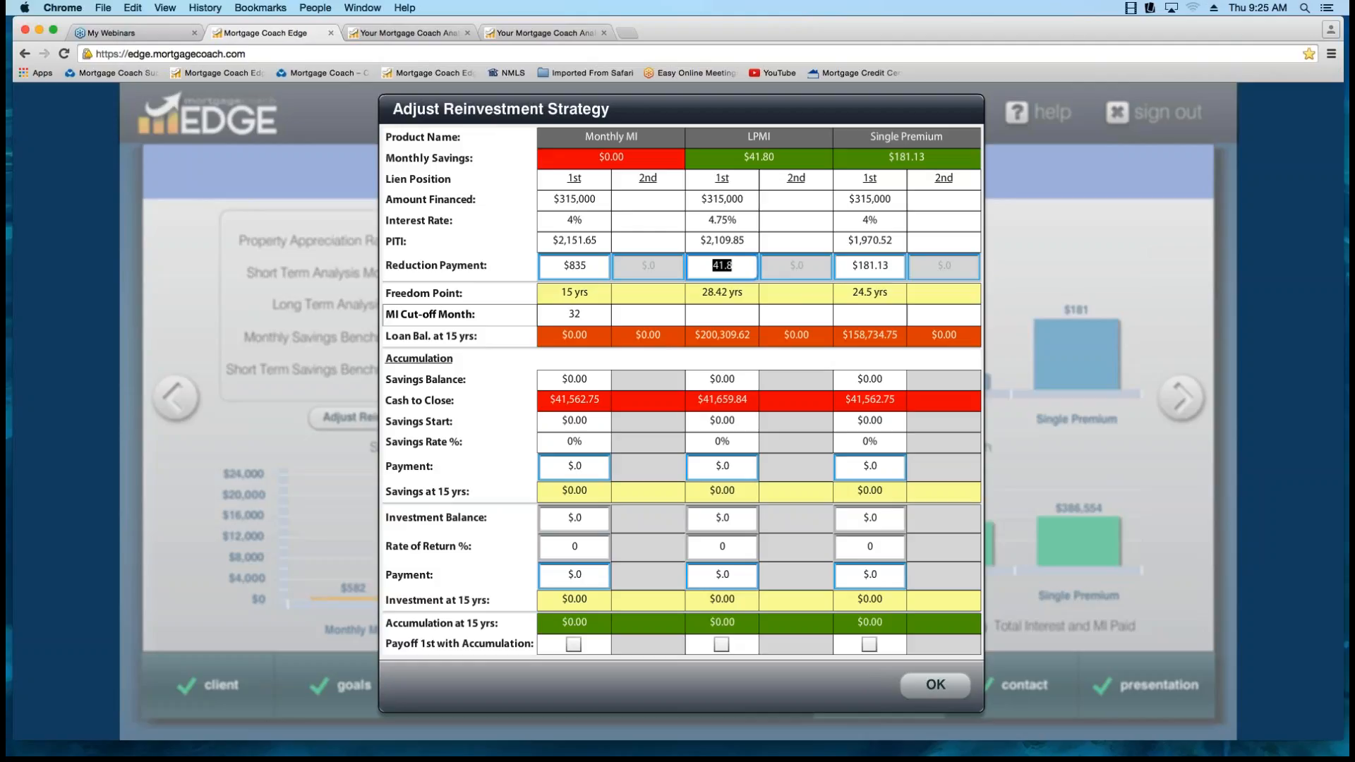
# Try LPMI reduction payments of $900, $875 and $850 in the reinvestment strategy.
pyautogui.write('900')
pyautogui.press('Tab')
pyautogui.hotkey('shift', 'Tab')
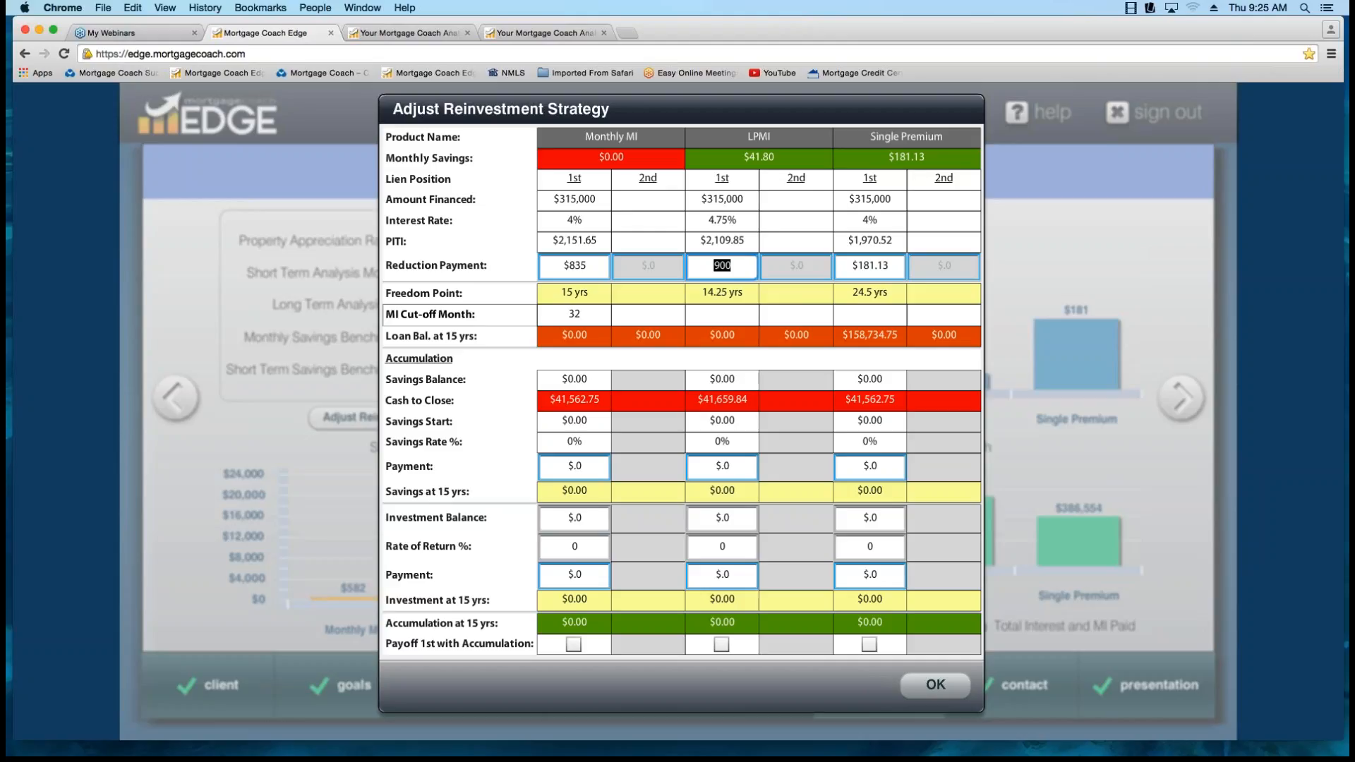
pyautogui.write('875')
pyautogui.press('Tab')
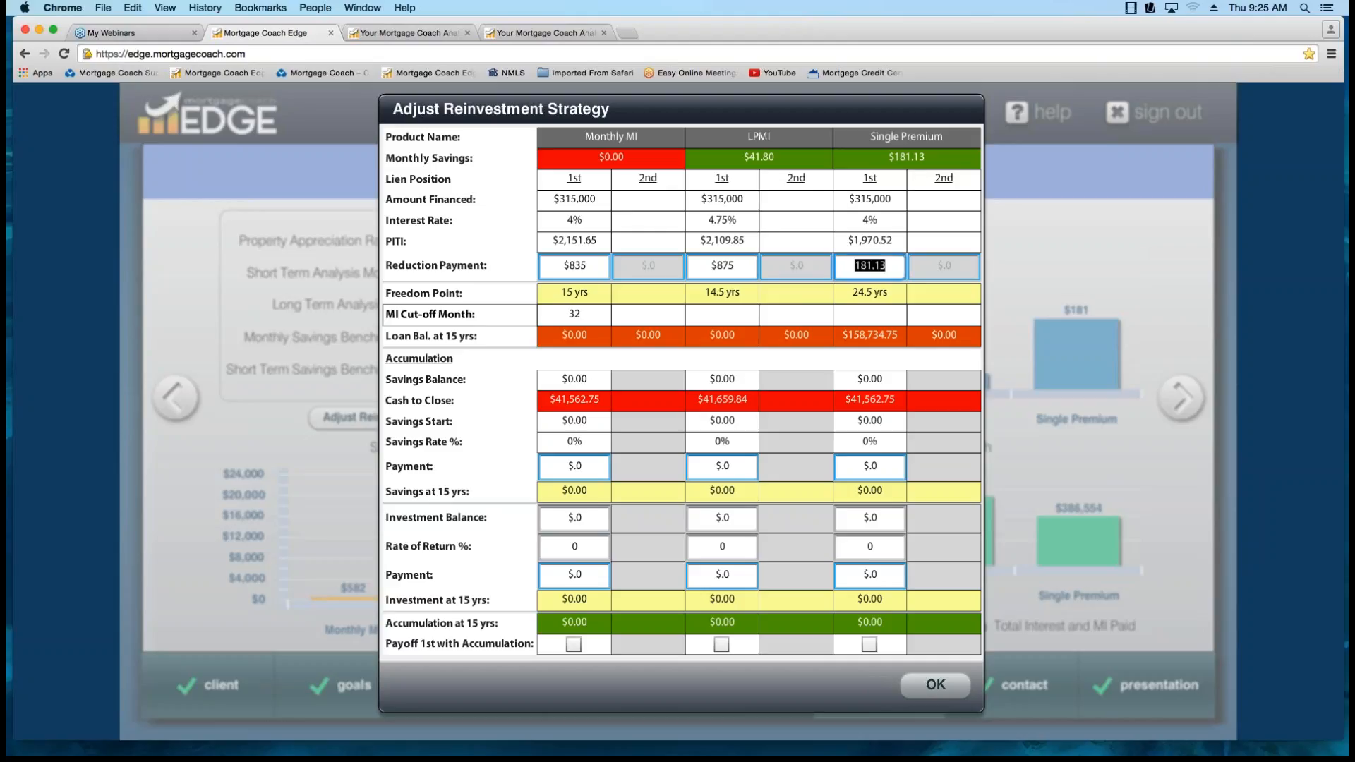
pyautogui.hotkey('shift', 'Tab')
pyautogui.write('850')
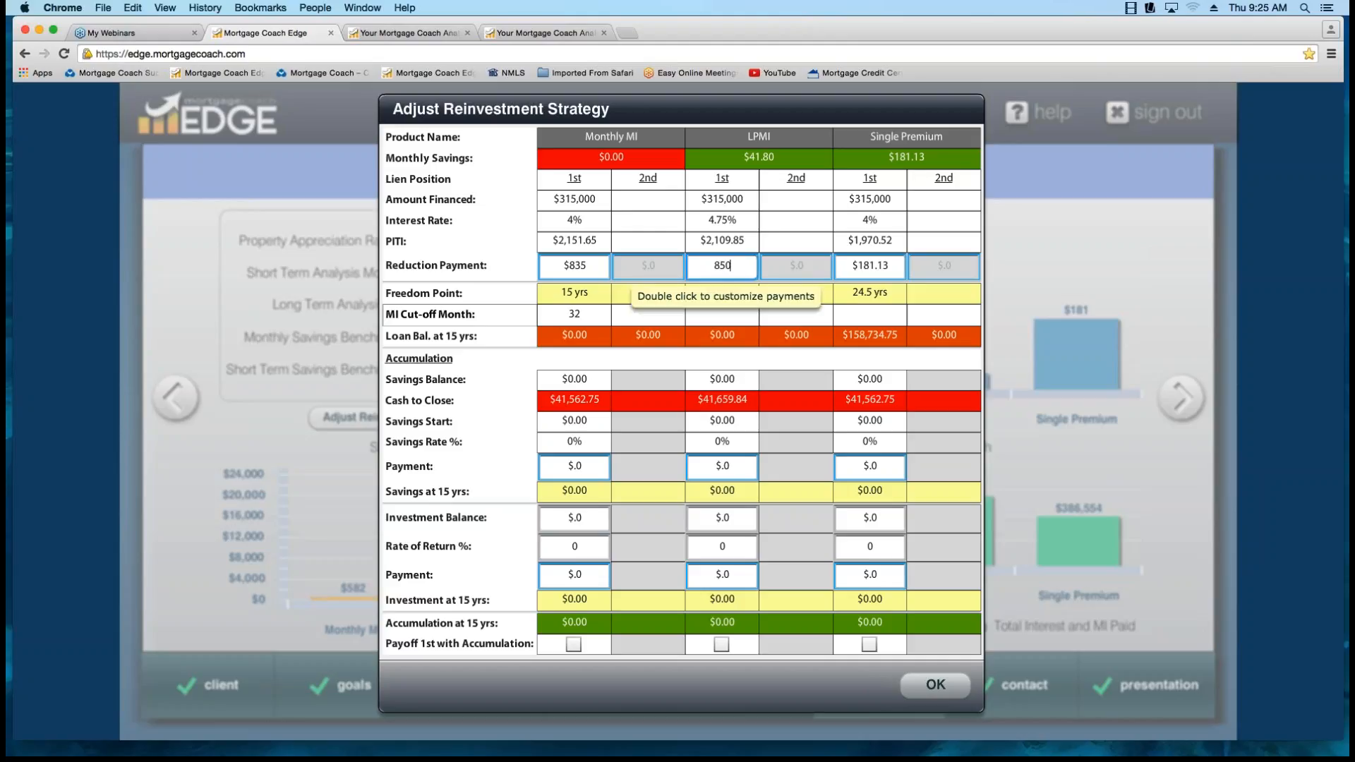
pyautogui.press('Tab')
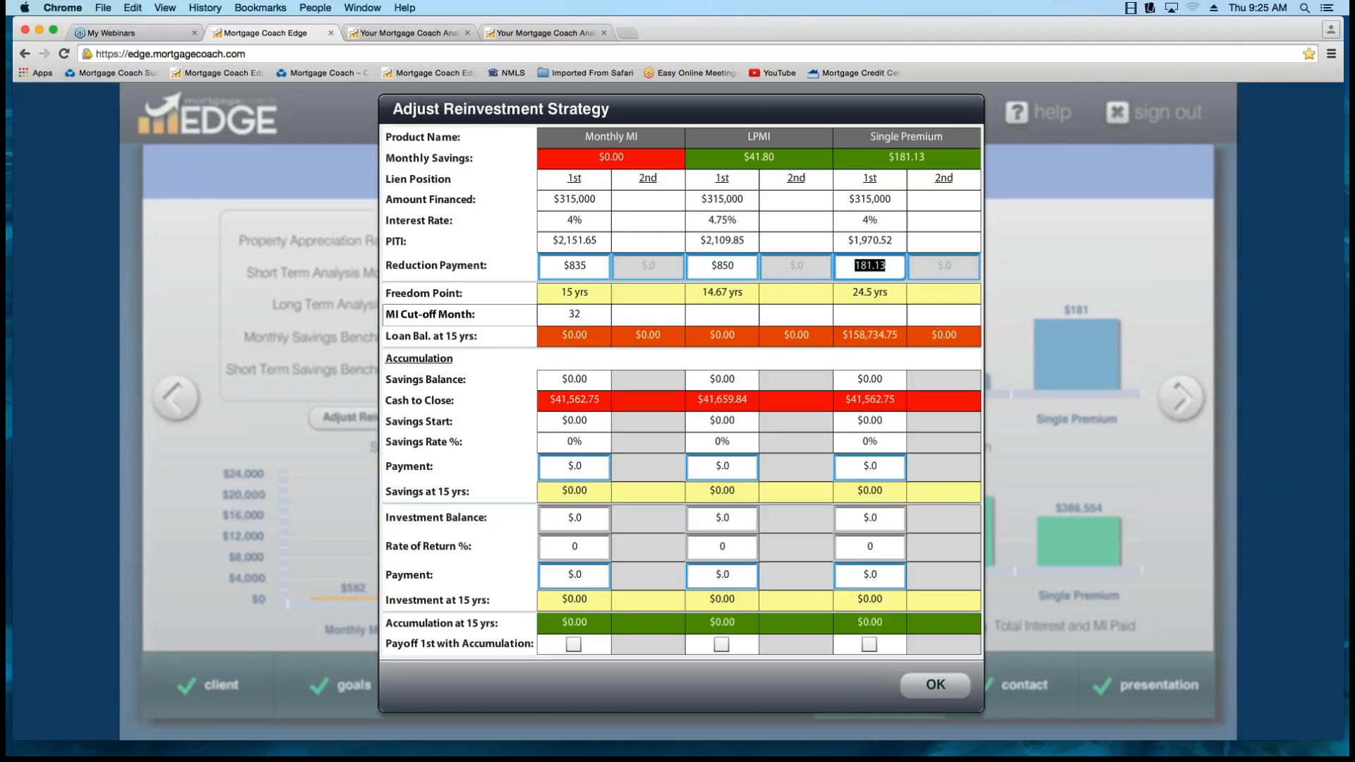
# Try LPMI reduction payments of $845 and $840, and settle on $835.
pyautogui.hotkey('shift', 'Tab')
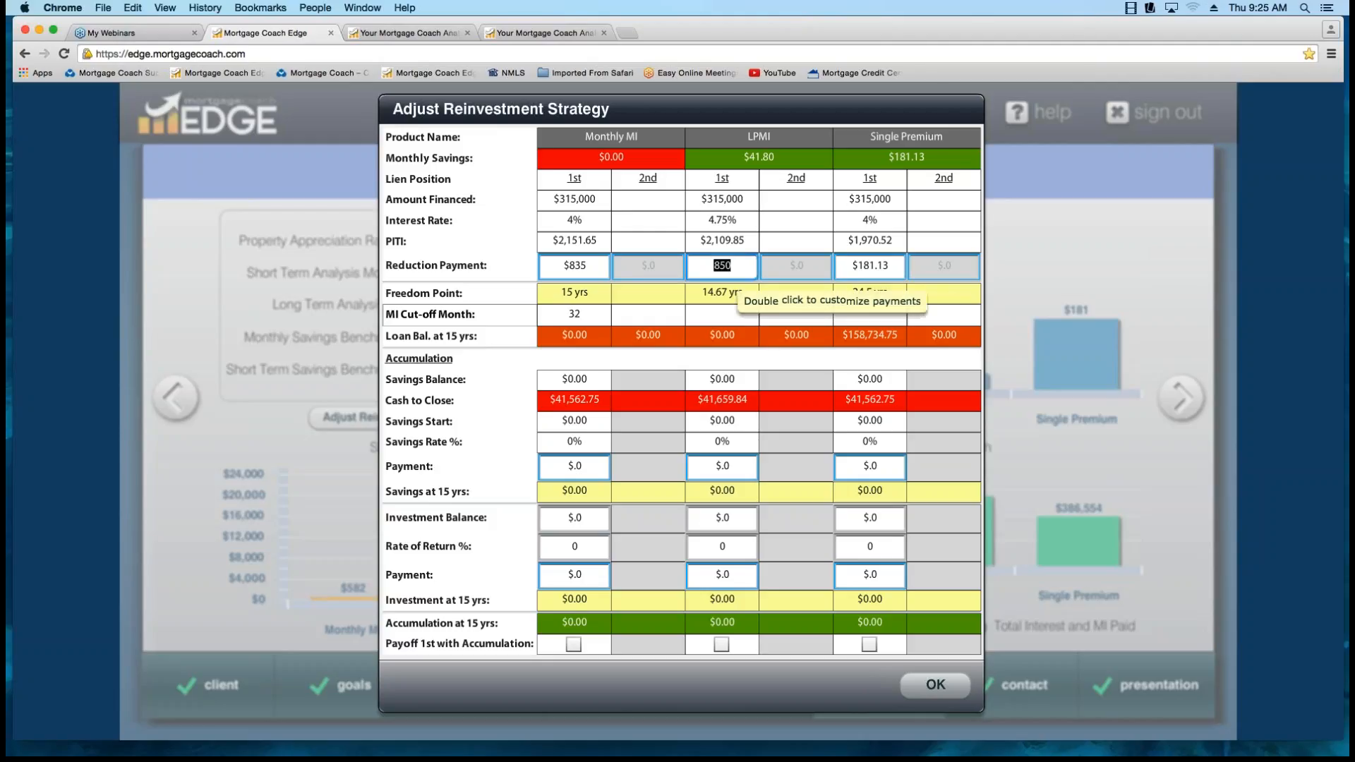
pyautogui.write('845')
pyautogui.press('Tab')
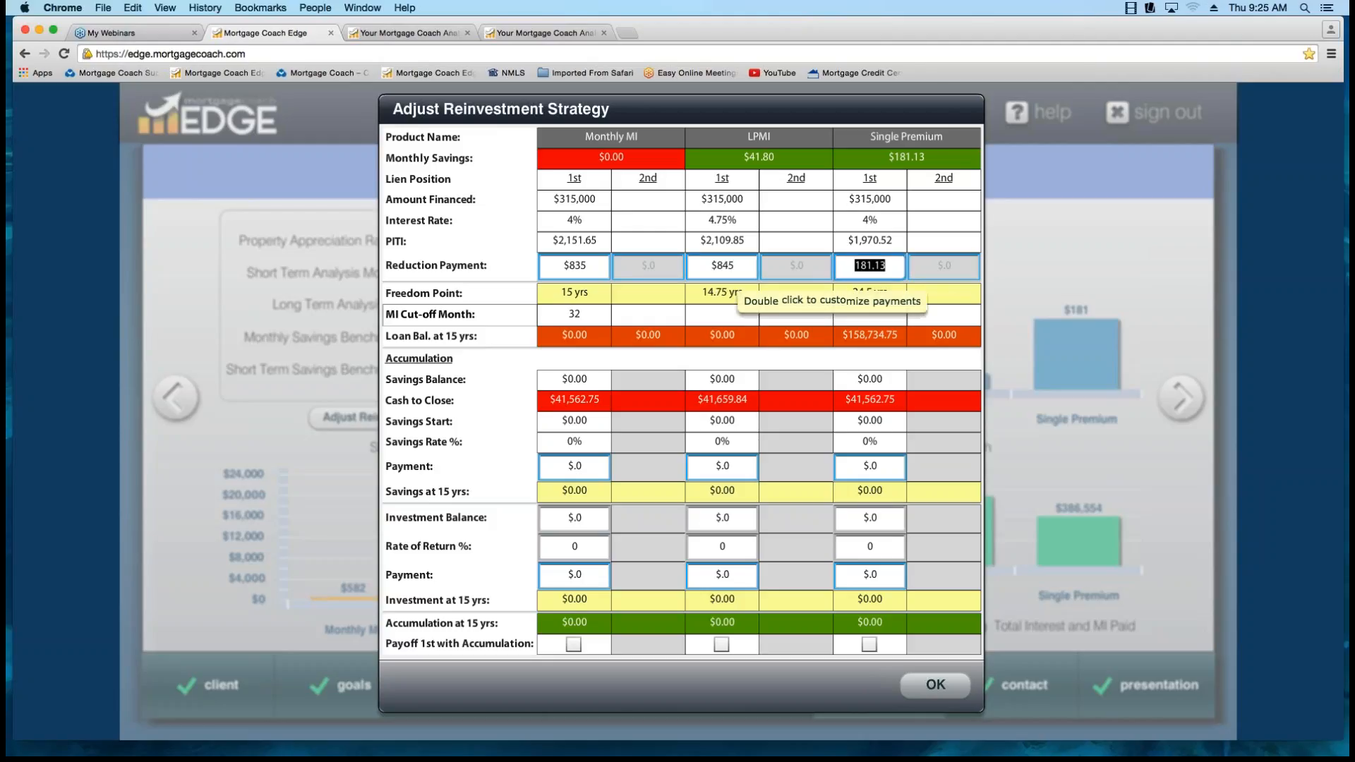
pyautogui.hotkey('shift', 'Tab')
pyautogui.write('840')
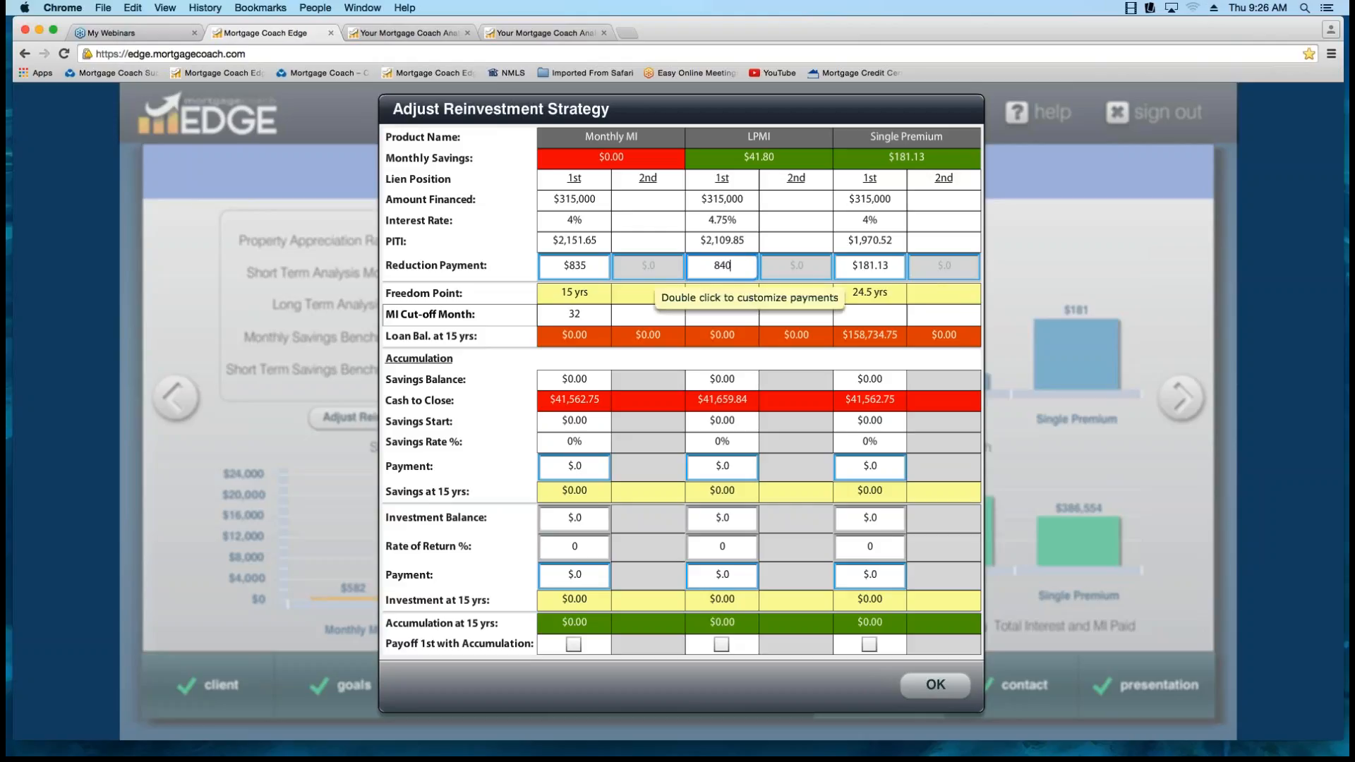
pyautogui.press('Tab')
pyautogui.hotkey('shift', 'Tab')
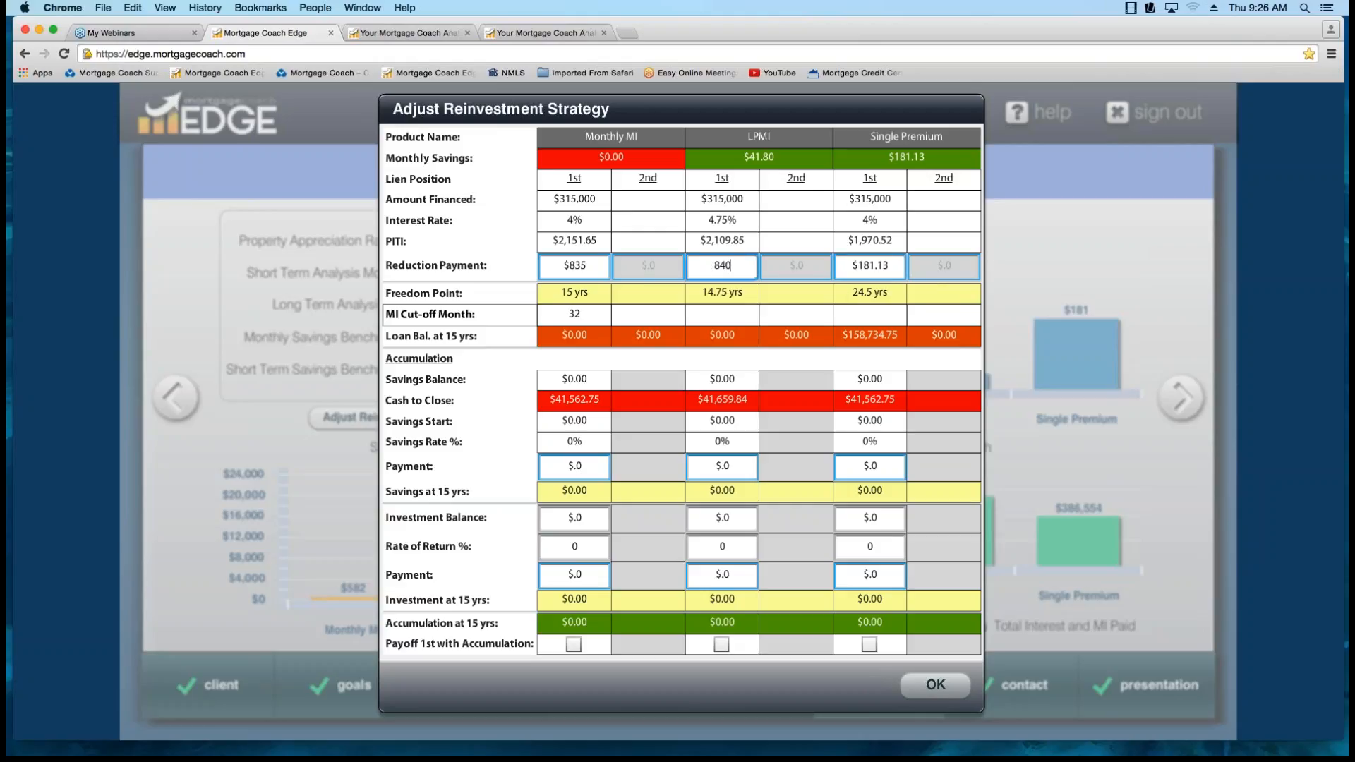
pyautogui.write('835')
pyautogui.press('Tab')
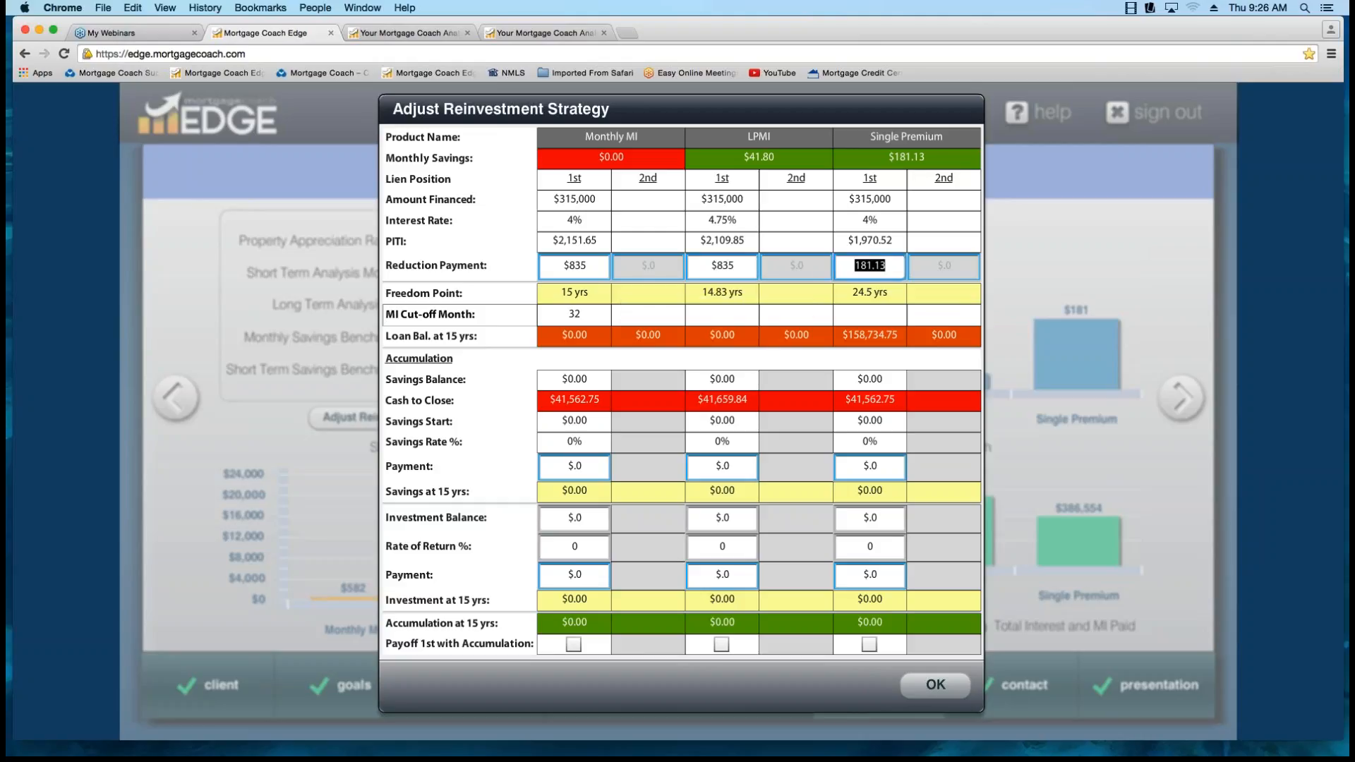
pyautogui.write('835')
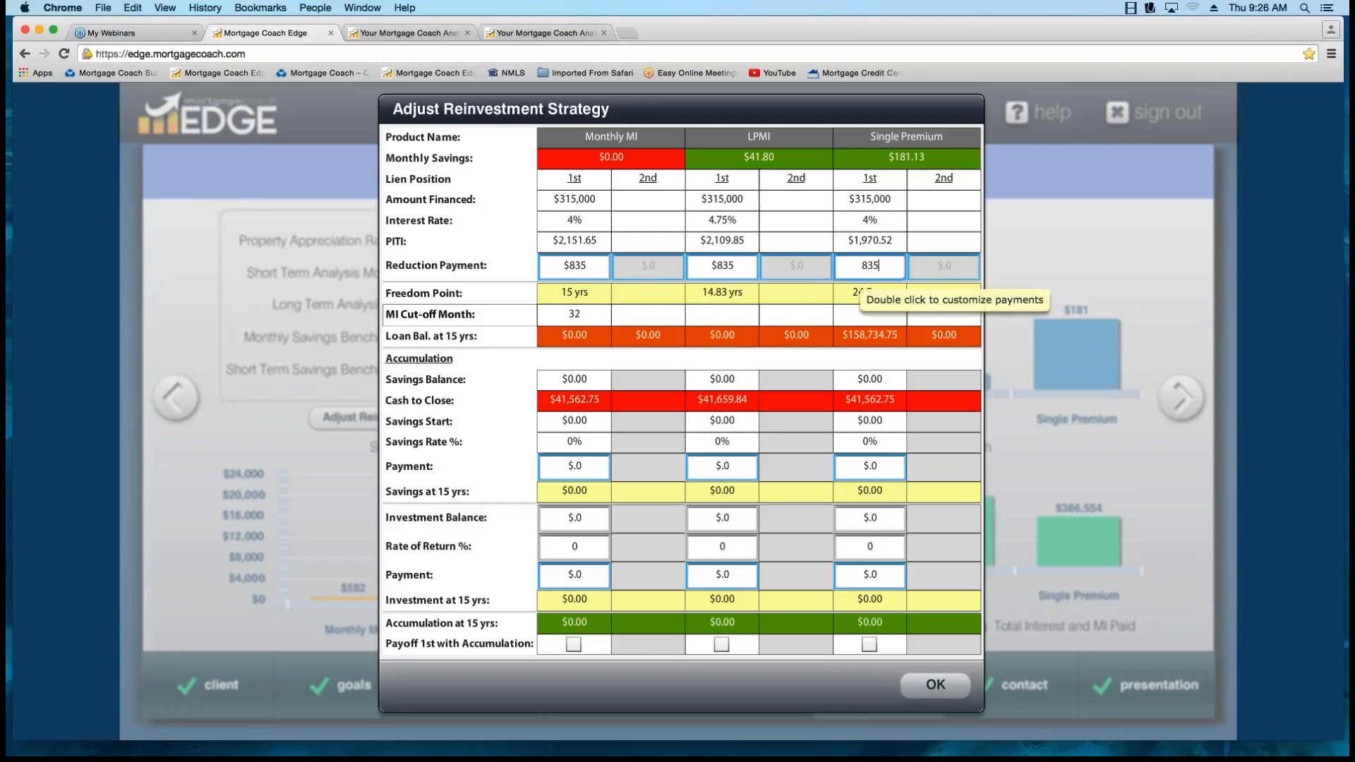
# Set the Single Premium reduction payment to $835 and accept the reinvestment strategy.
pyautogui.press('Tab')
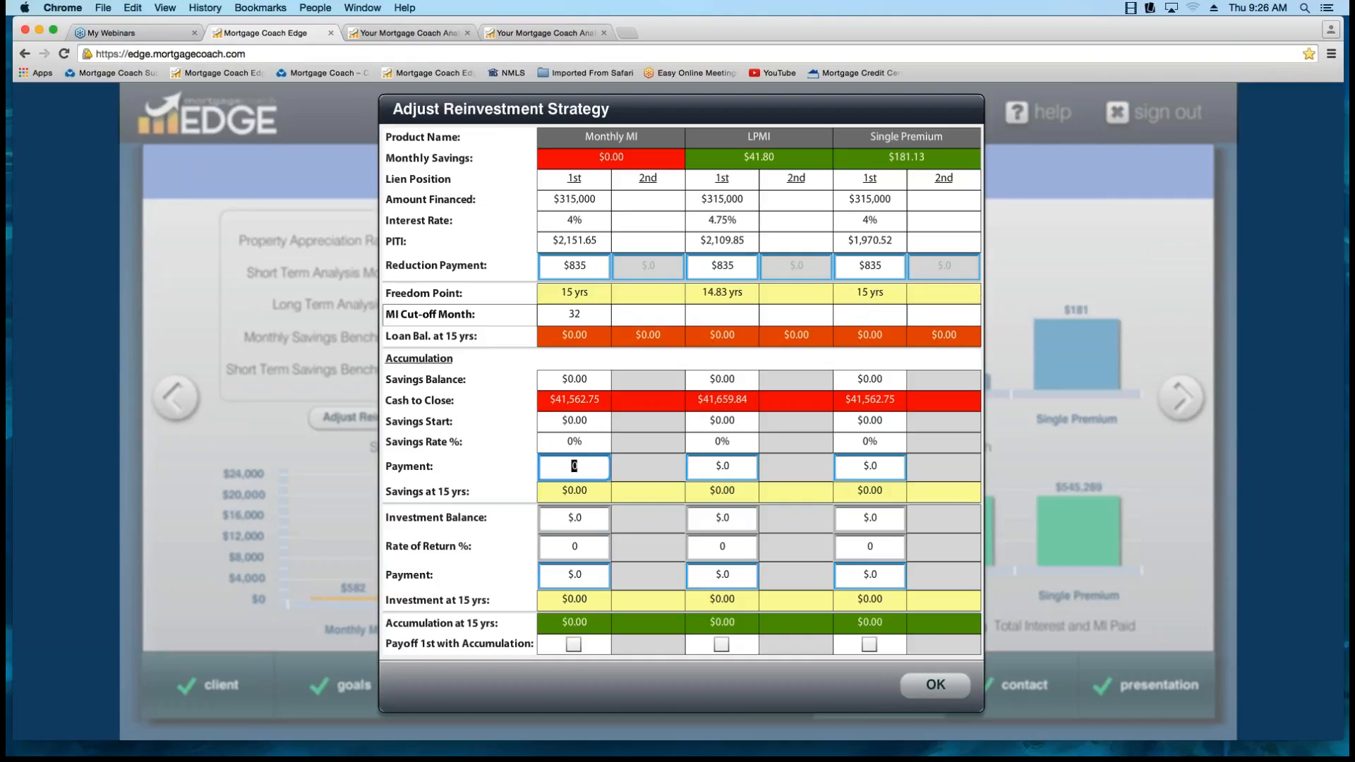
pyautogui.click(731, 266)
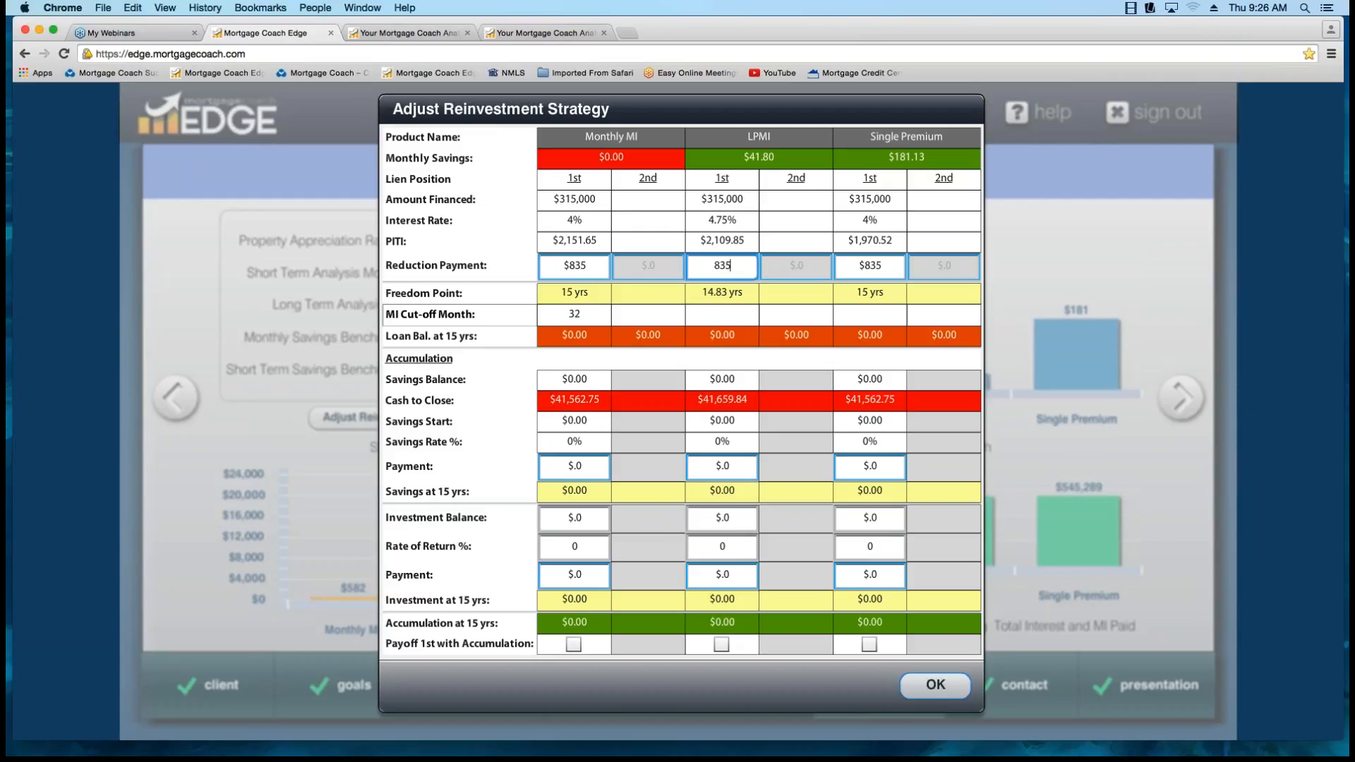
pyautogui.click(934, 685)
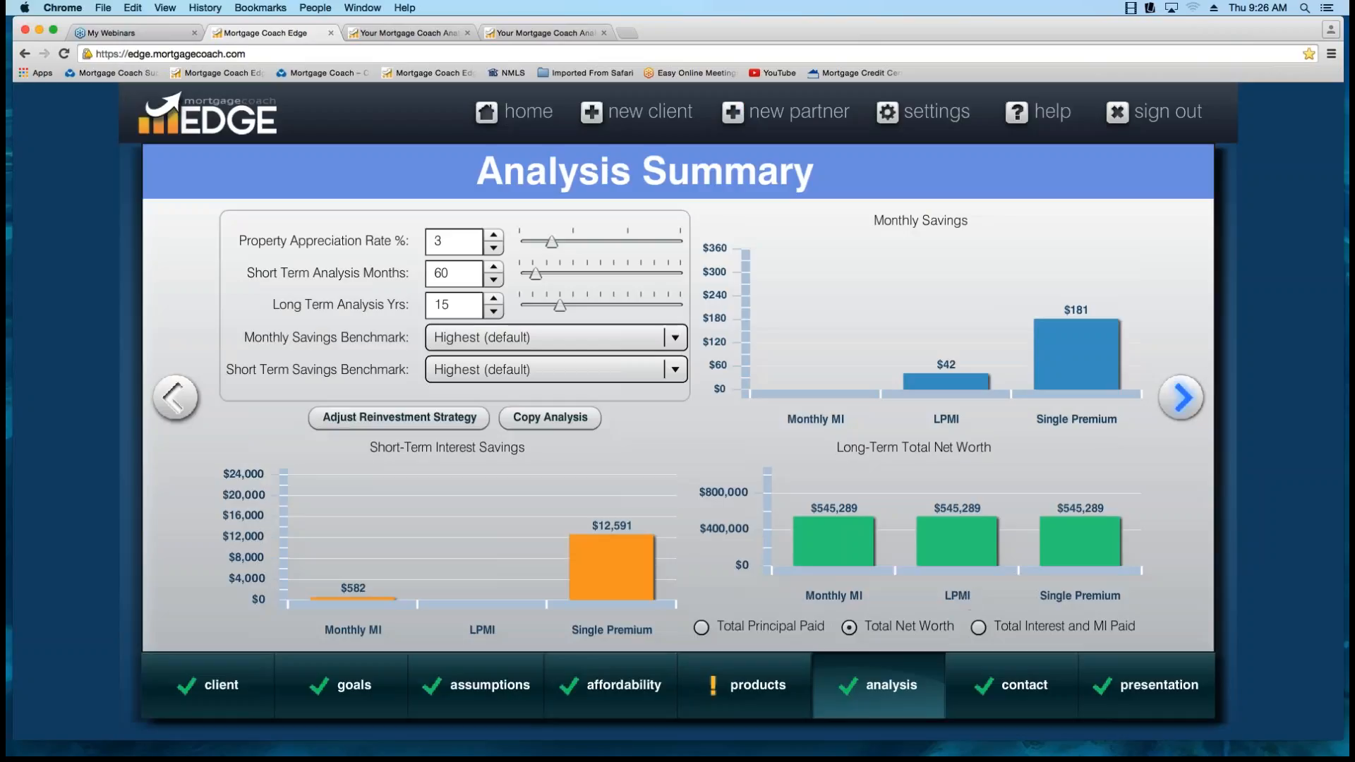
# Save the analysis by advancing to the contact information, and clear all highlights in the Total Cost Analysis report.
pyautogui.click(1181, 397)
pyautogui.click(404, 34)
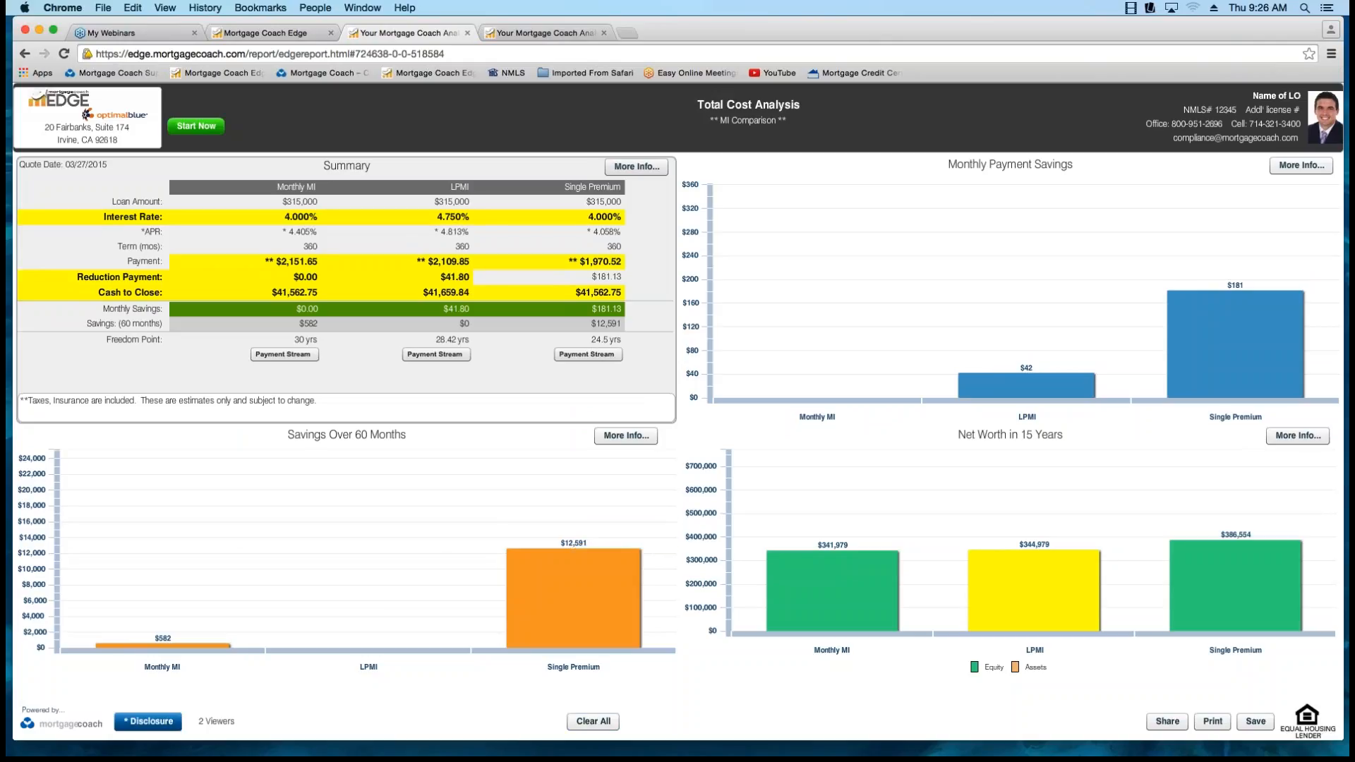
pyautogui.click(592, 722)
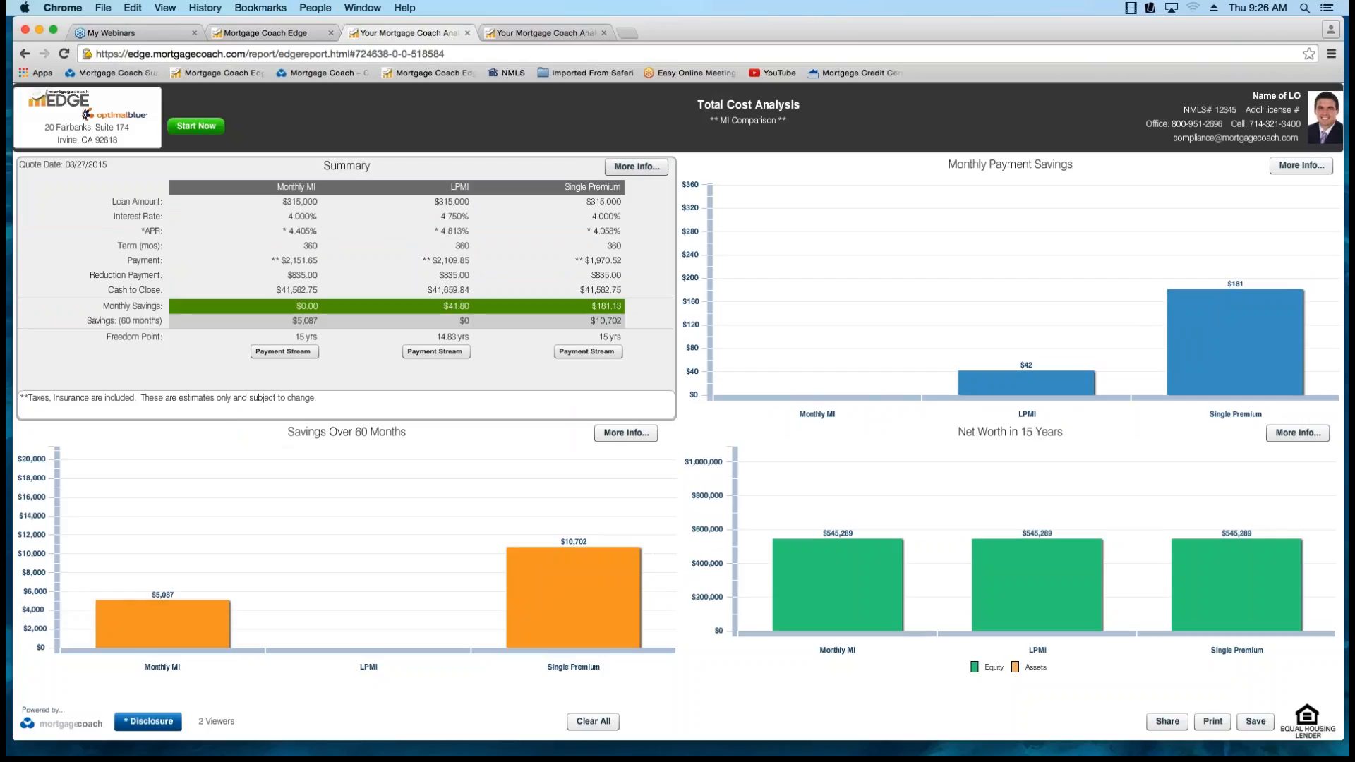
# Highlight the Freedom Point label and its values for all three products in the report's summary.
pyautogui.click(130, 337)
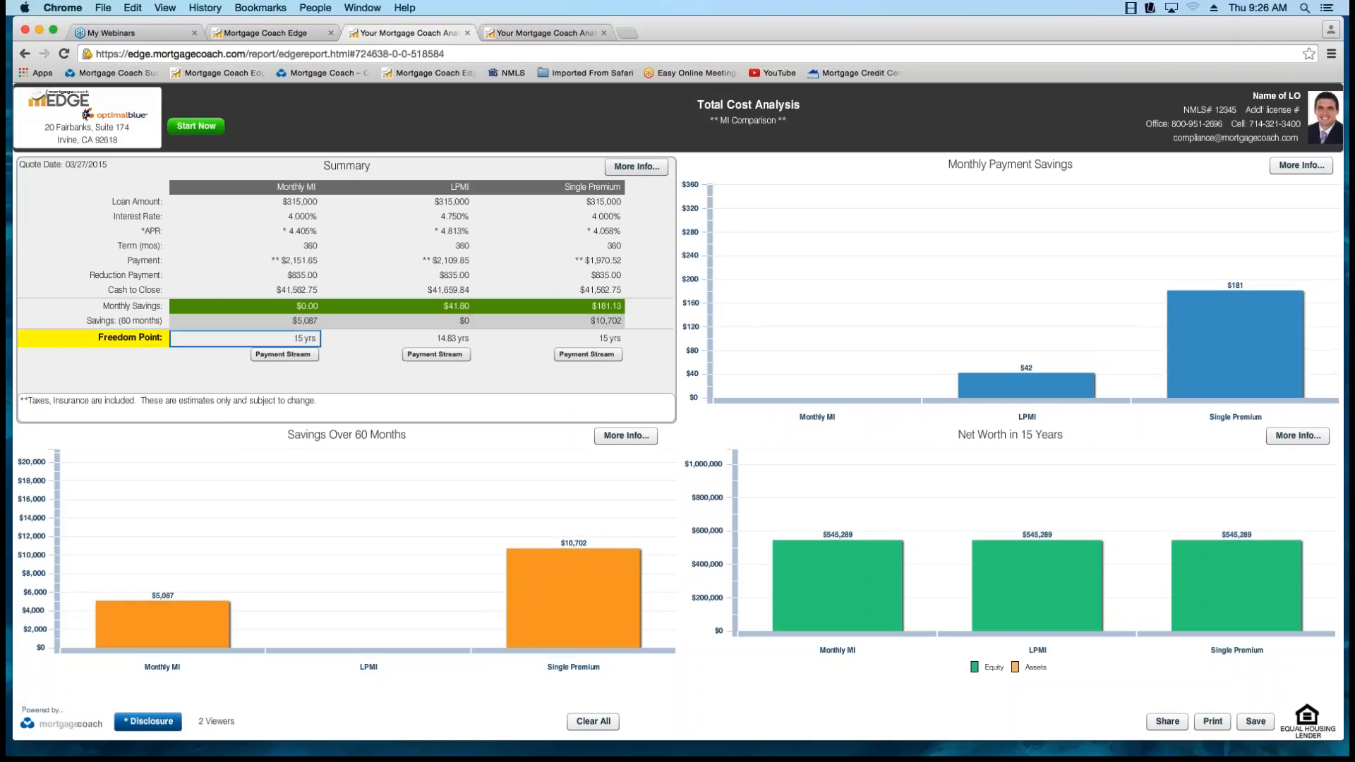
pyautogui.click(282, 337)
pyautogui.click(453, 338)
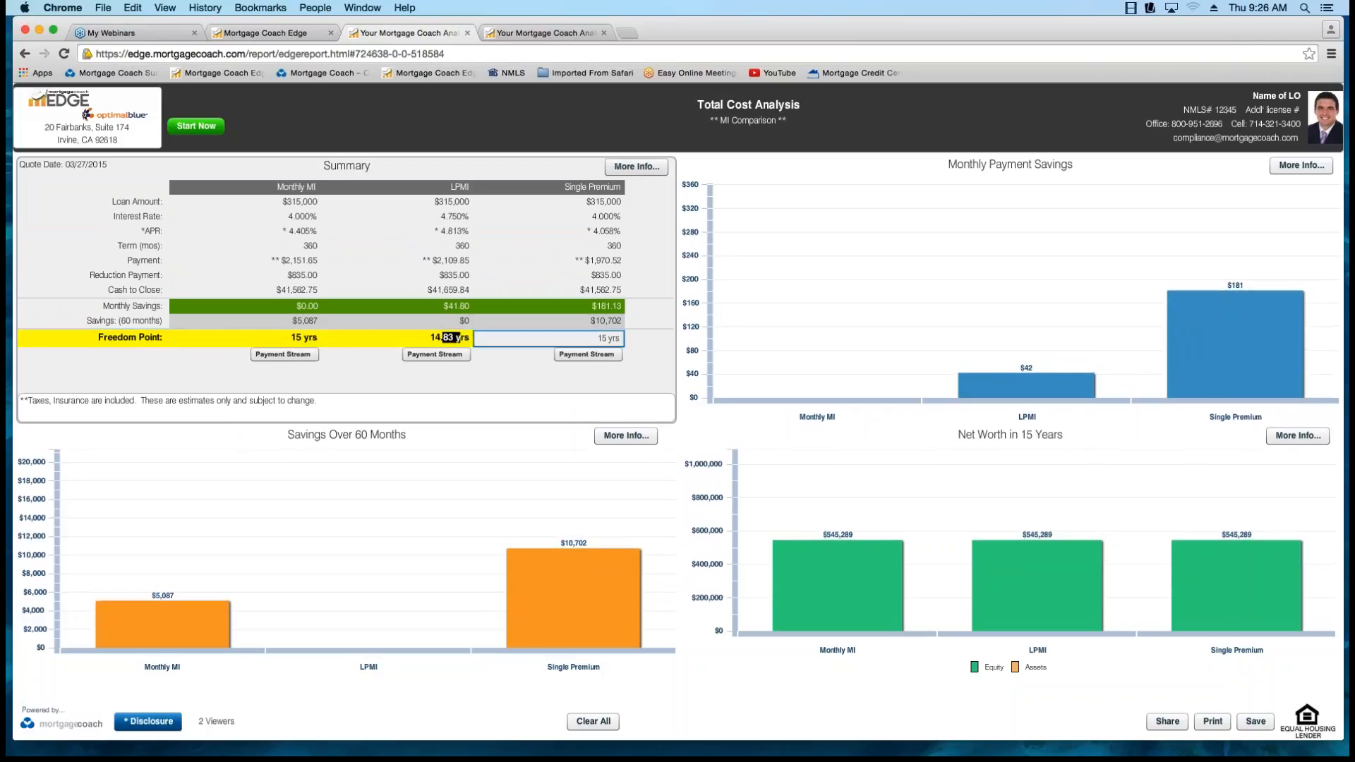
pyautogui.click(599, 338)
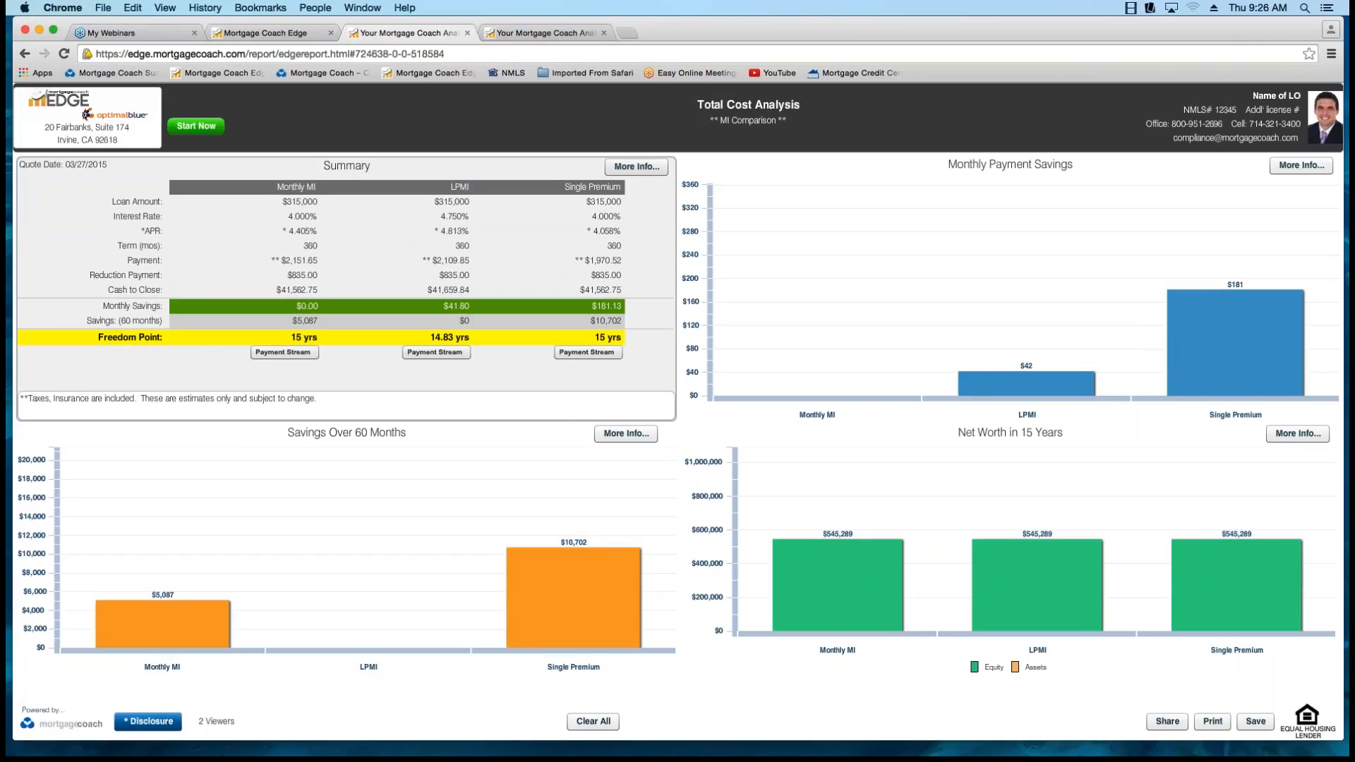
# Highlight the Reduction Payment label and its values for Monthly MI, LPMI and Single Premium in the summary.
pyautogui.click(120, 275)
pyautogui.click(282, 275)
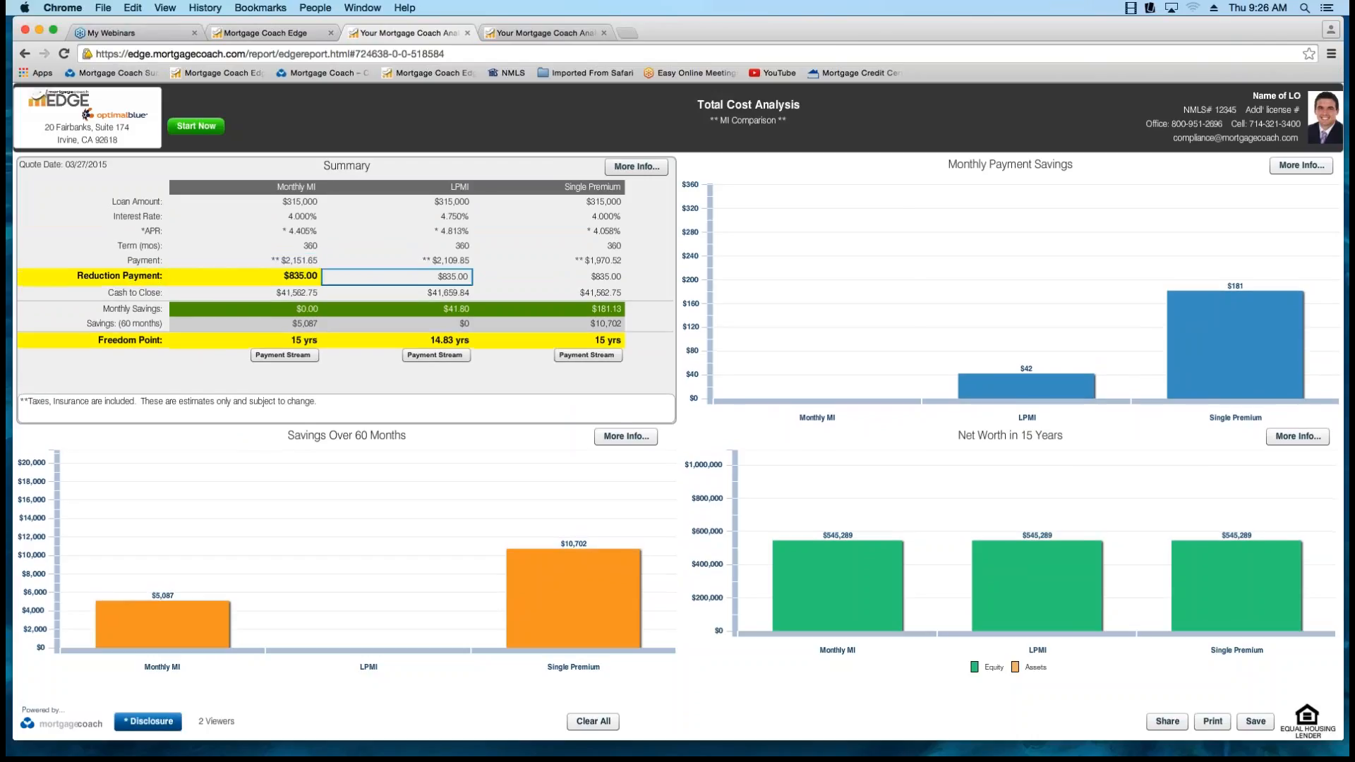
pyautogui.click(451, 276)
pyautogui.click(603, 276)
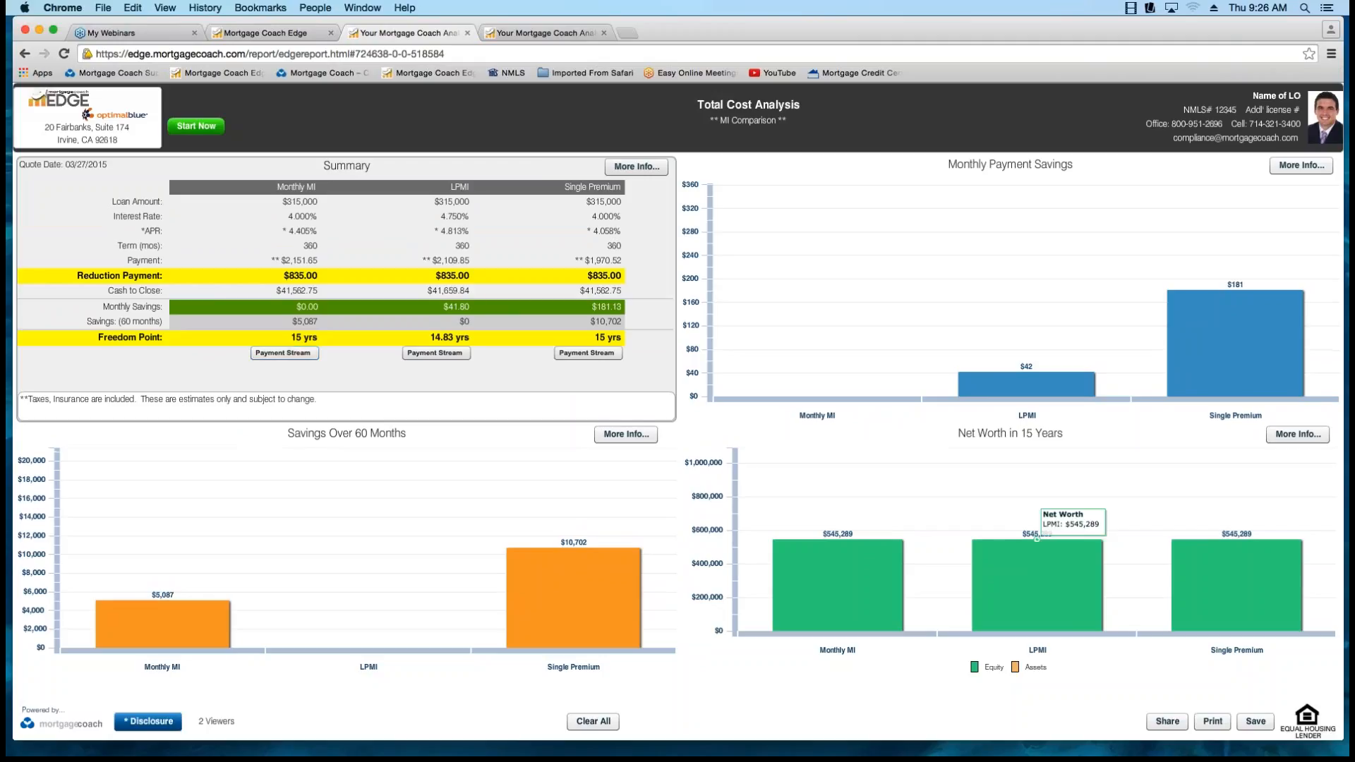
# Highlight the Monthly MI bar in the Net Worth in 15 Years chart, and review that chart's detailed figures.
pyautogui.click(837, 585)
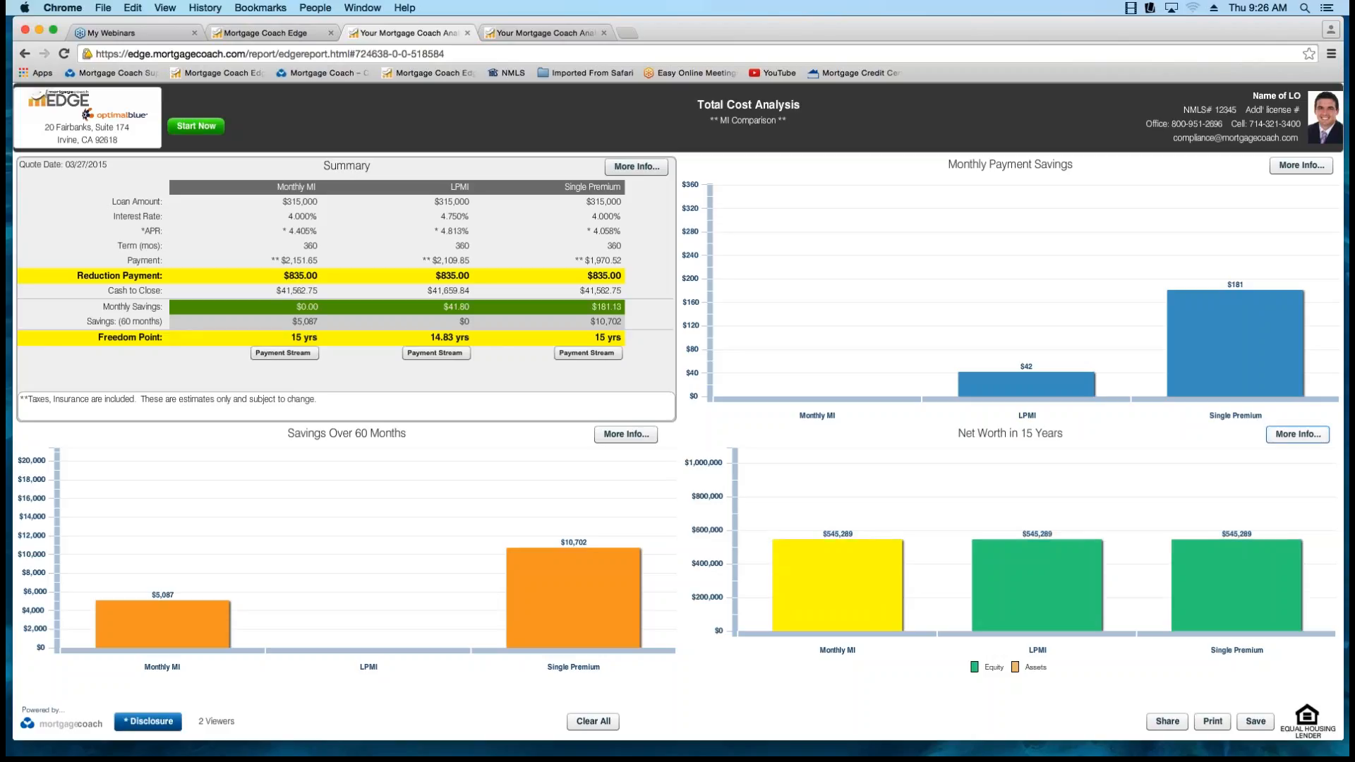
pyautogui.click(1297, 433)
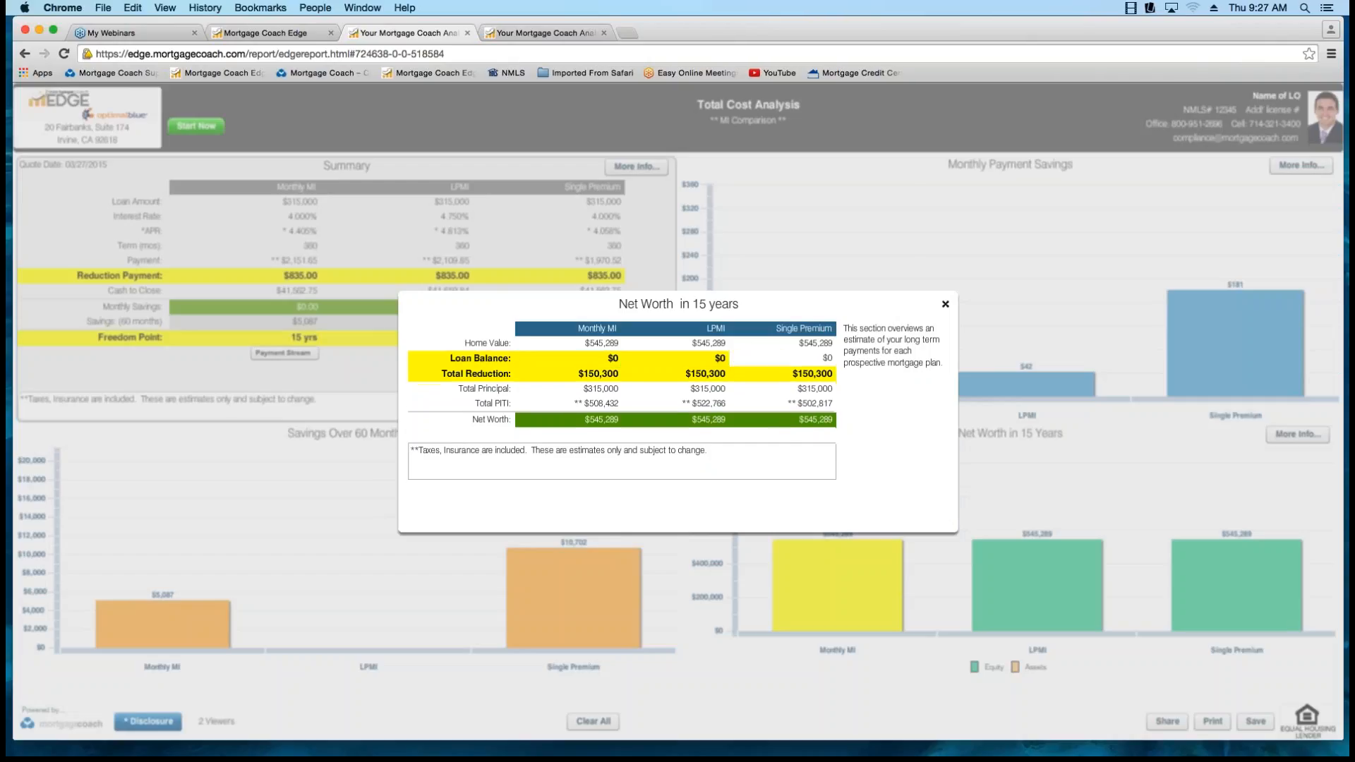
pyautogui.click(945, 305)
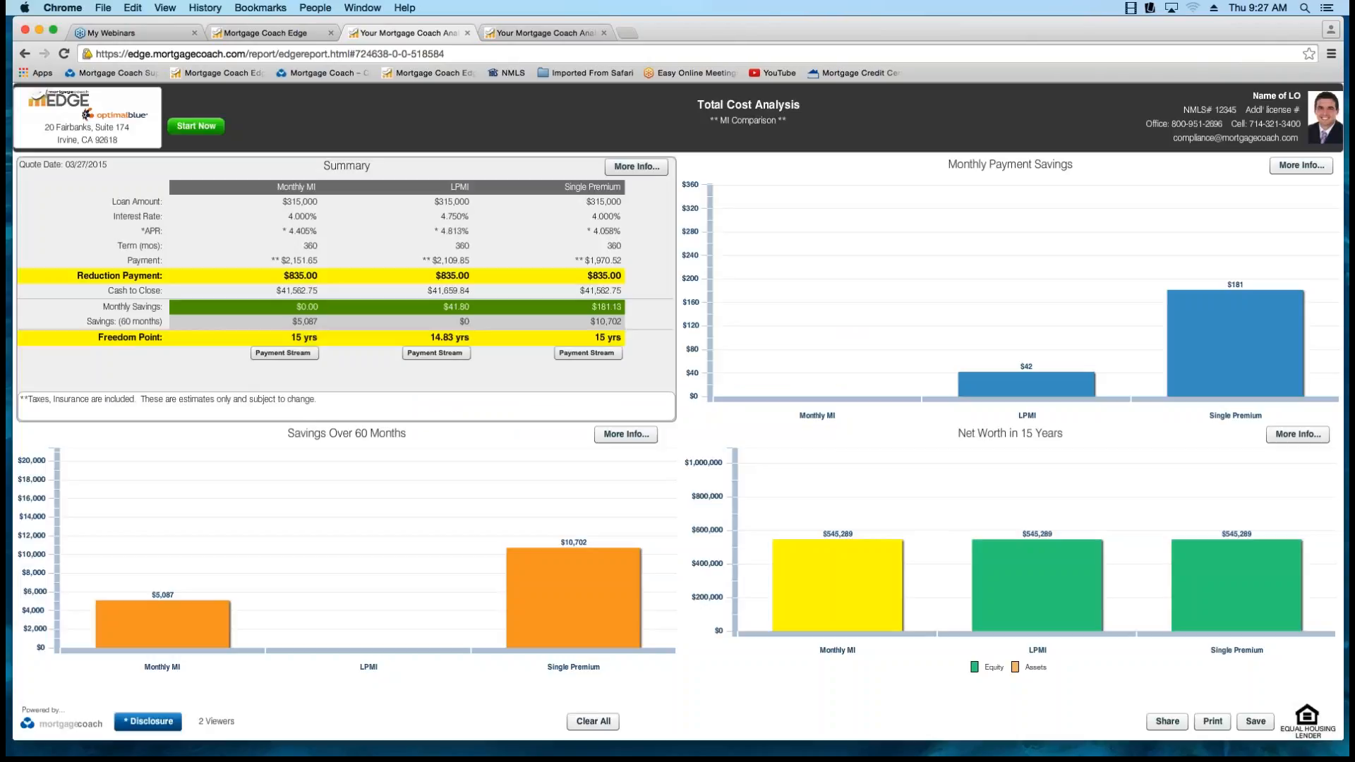
# Return to the analysis summary's reinvestment strategy and clear the reduction payments for Monthly MI, LPMI and Single Premium.
pyautogui.click(272, 33)
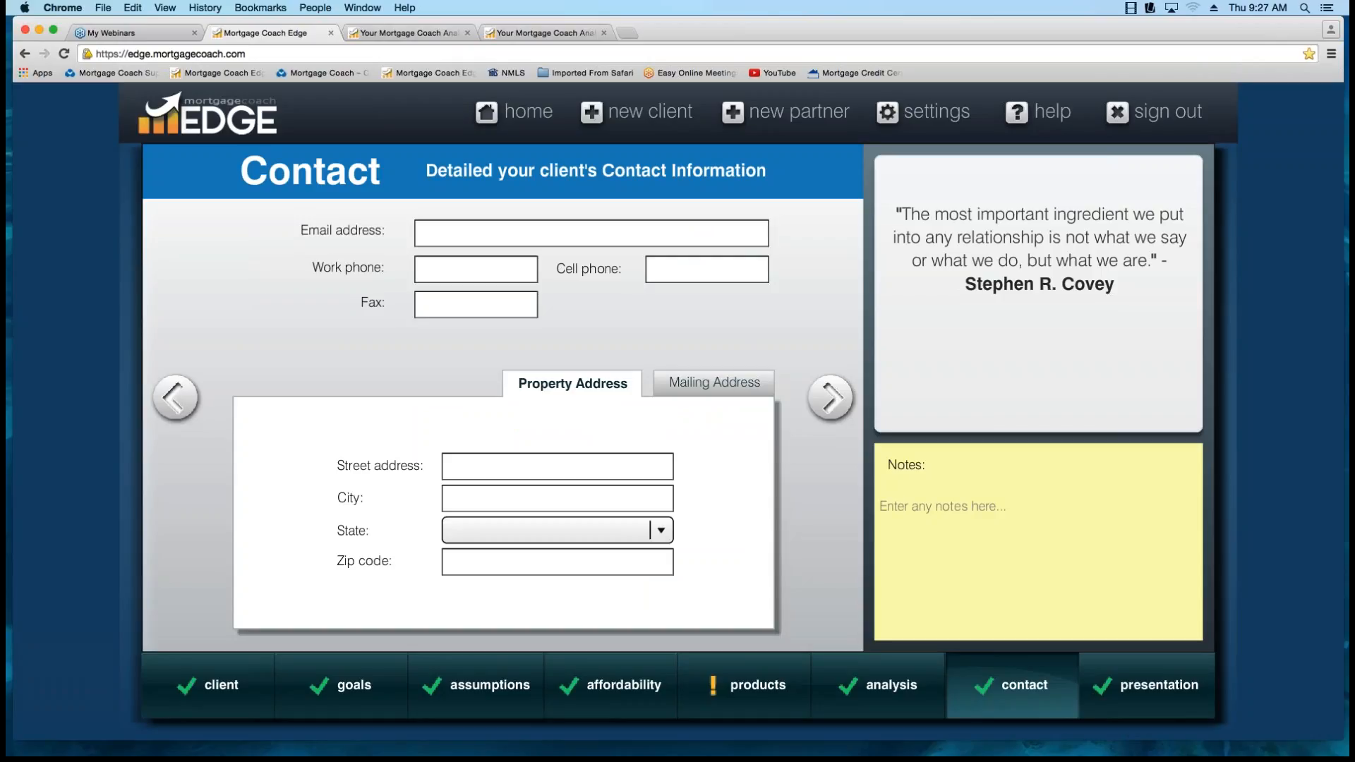
pyautogui.click(175, 397)
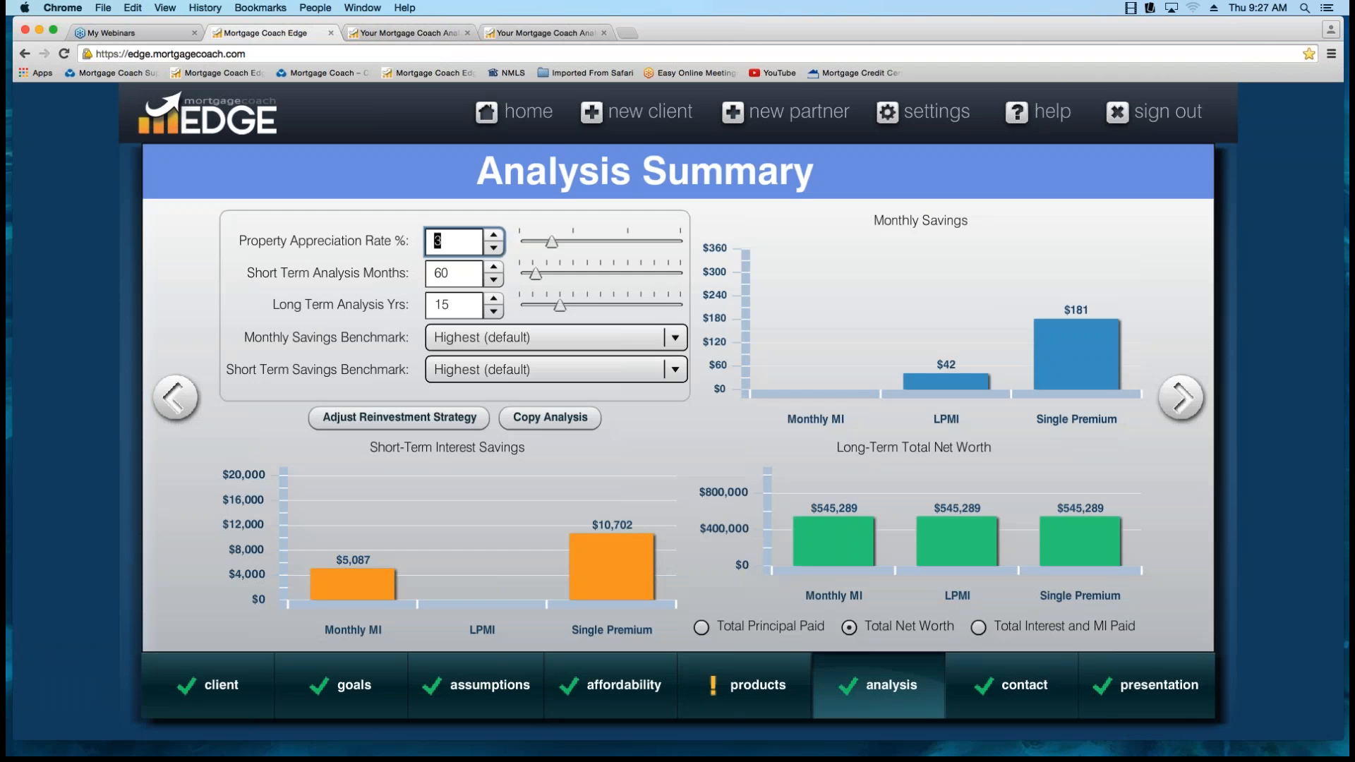
pyautogui.click(398, 418)
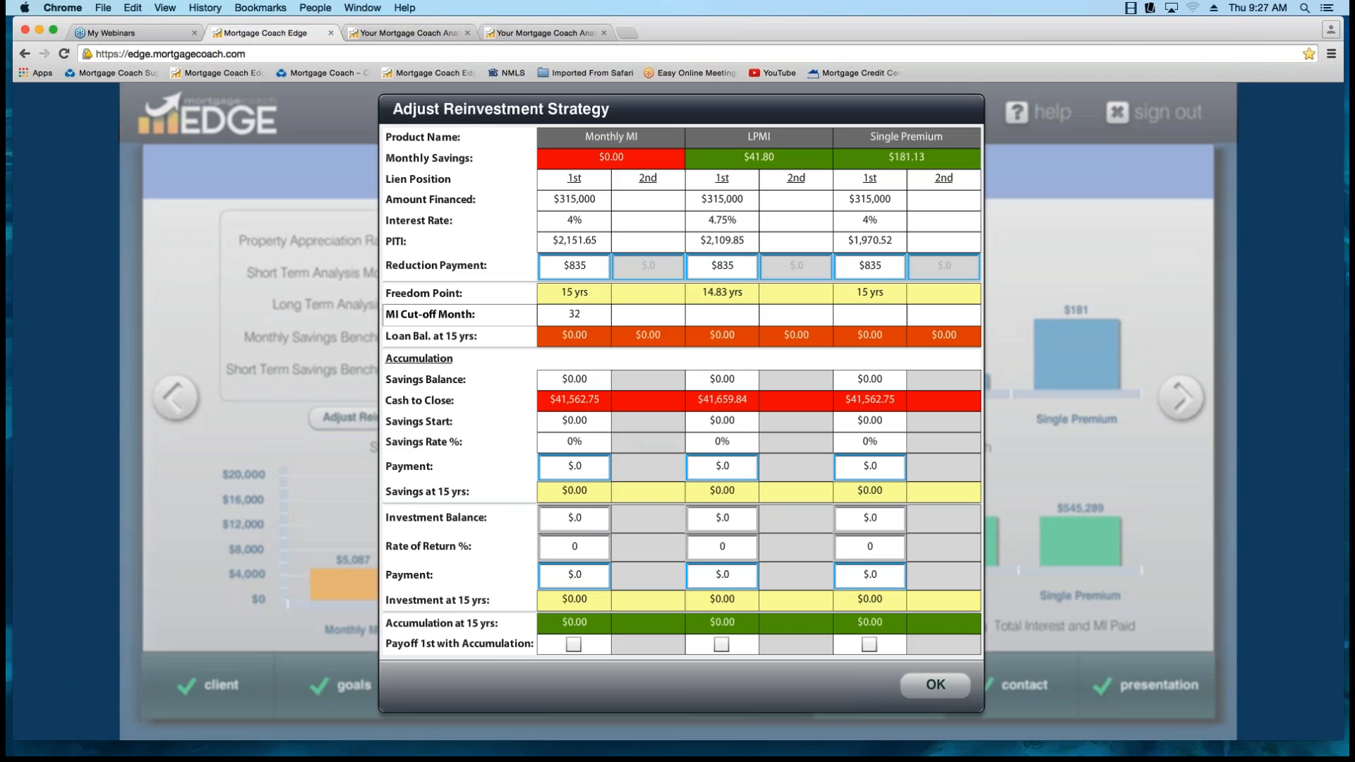
pyautogui.doubleClick(574, 266)
pyautogui.press('BackSpace')
pyautogui.doubleClick(722, 266)
pyautogui.press('BackSpace')
pyautogui.doubleClick(870, 265)
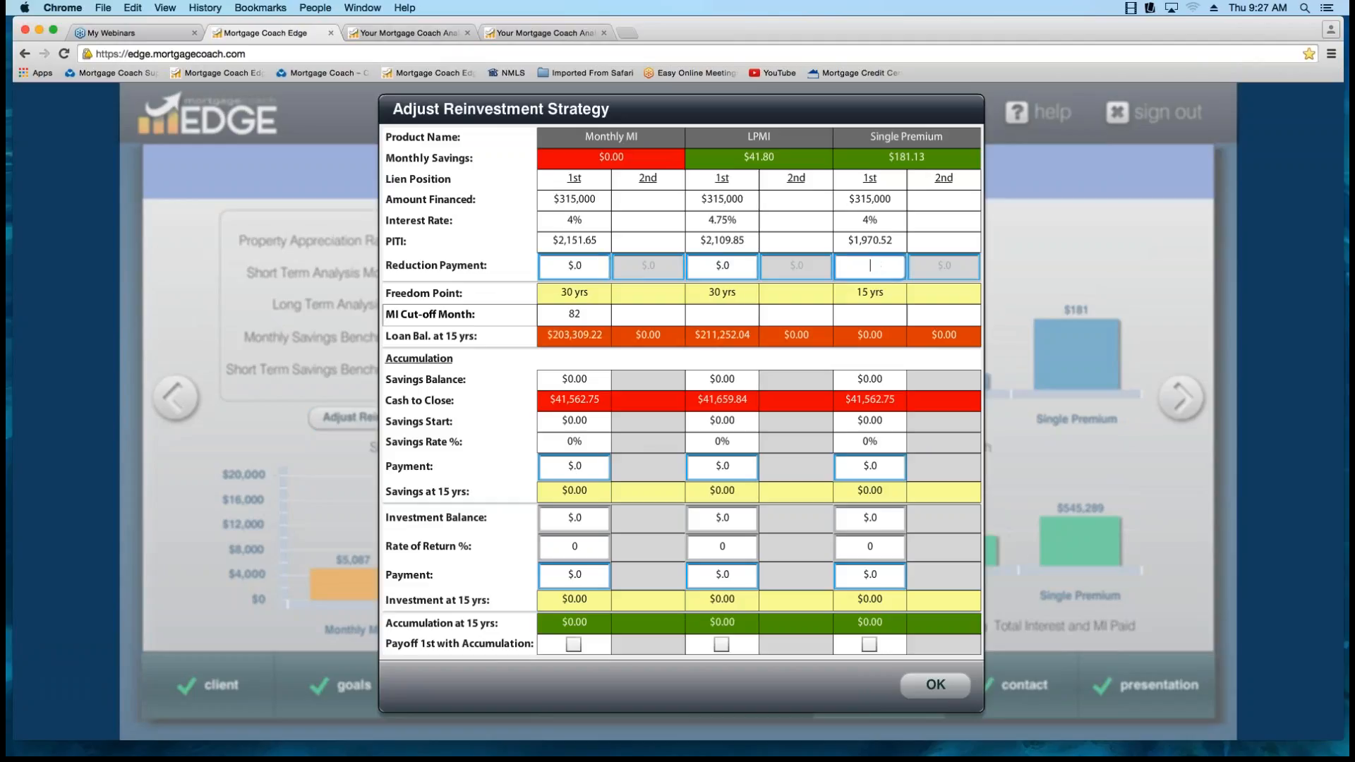
pyautogui.press('BackSpace')
# Set the reduction payments to each product's monthly savings: $41.80 for LPMI and $181.13 for Single Premium.
pyautogui.doubleClick(722, 266)
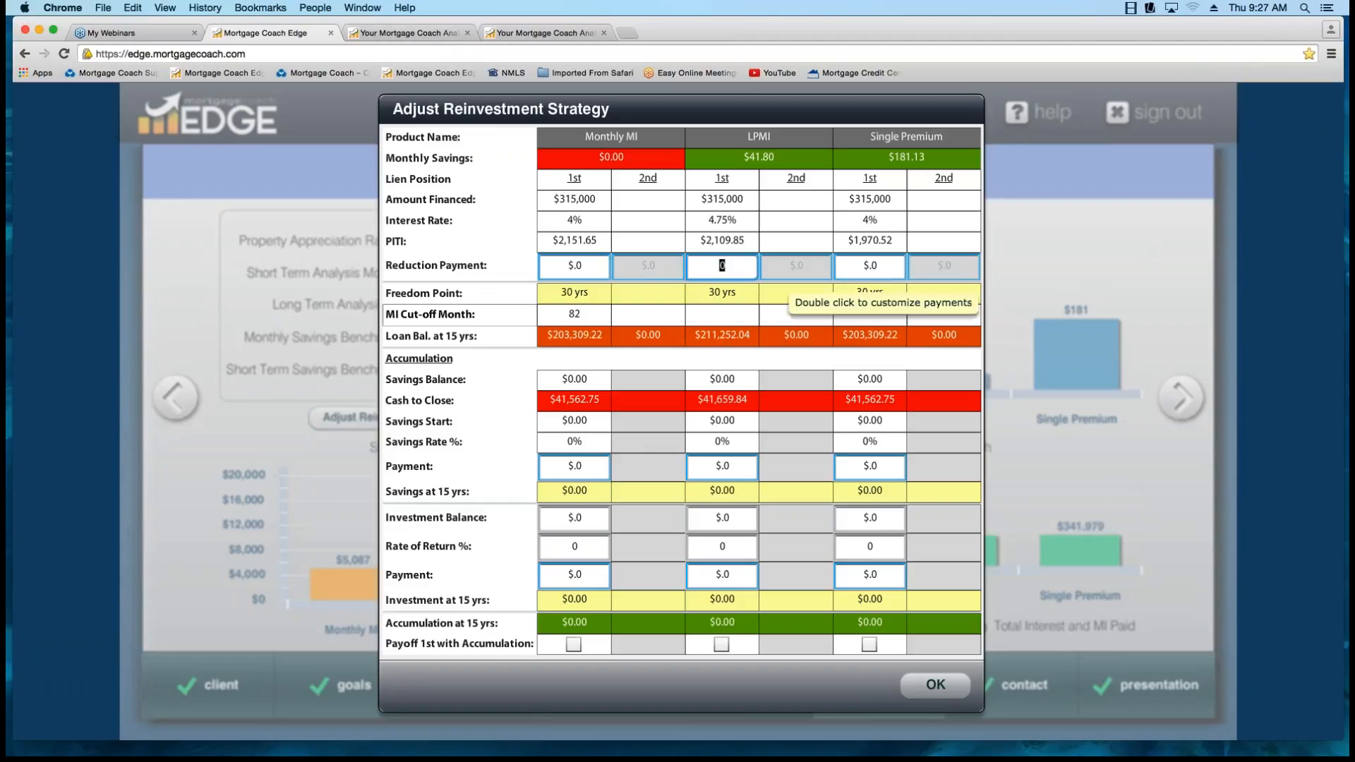
pyautogui.write('41.80')
pyautogui.doubleClick(869, 266)
pyautogui.press('BackSpace')
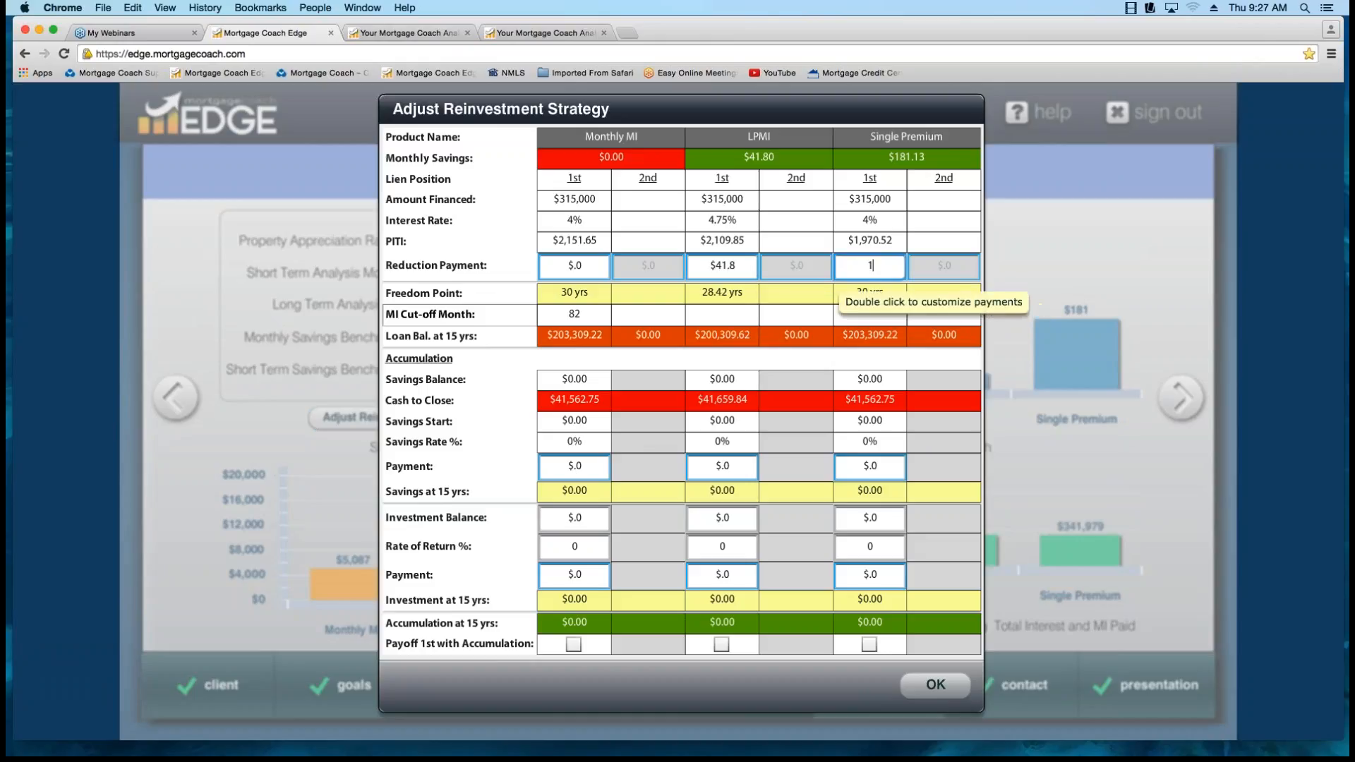
pyautogui.write('181.13')
pyautogui.press('Tab')
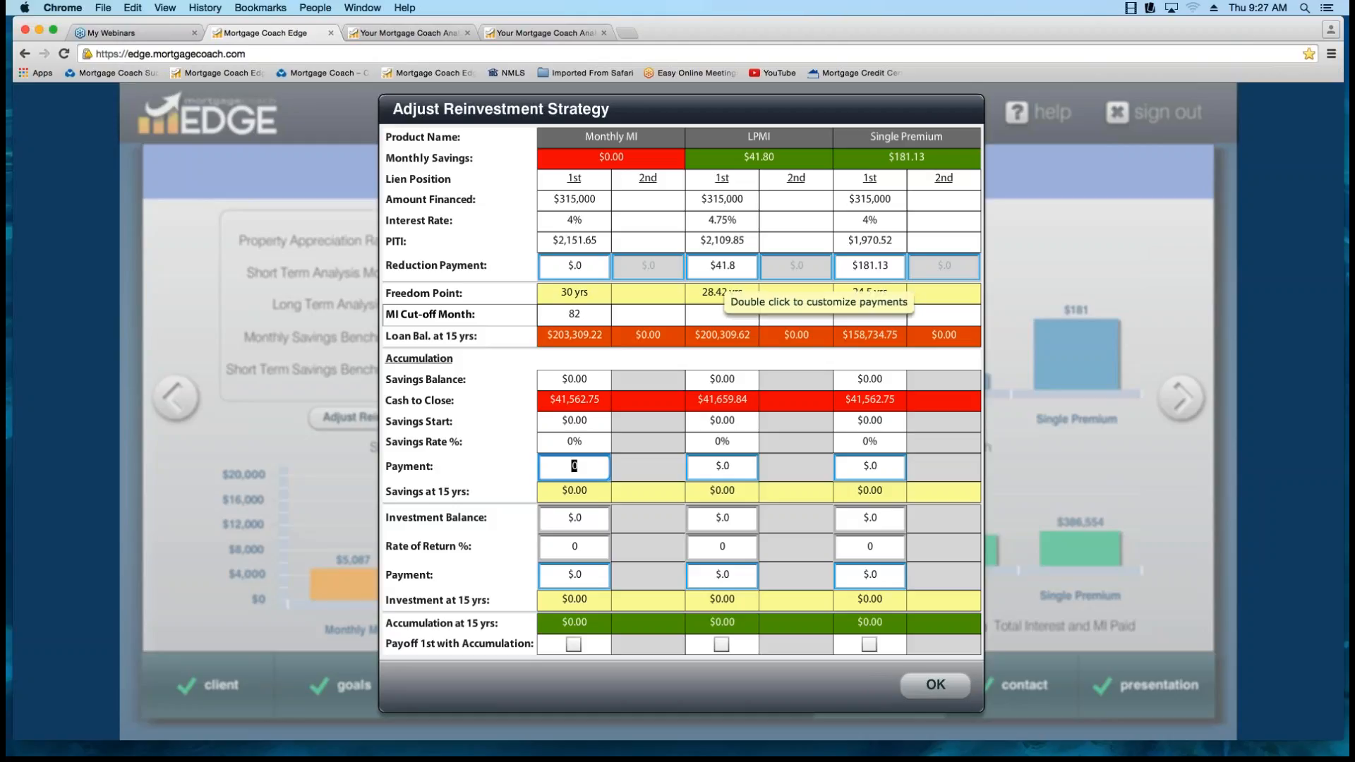
# Add a month 12 entry with an amount of 50,041.80 to the LPMI reduction payment schedule.
pyautogui.doubleClick(721, 265)
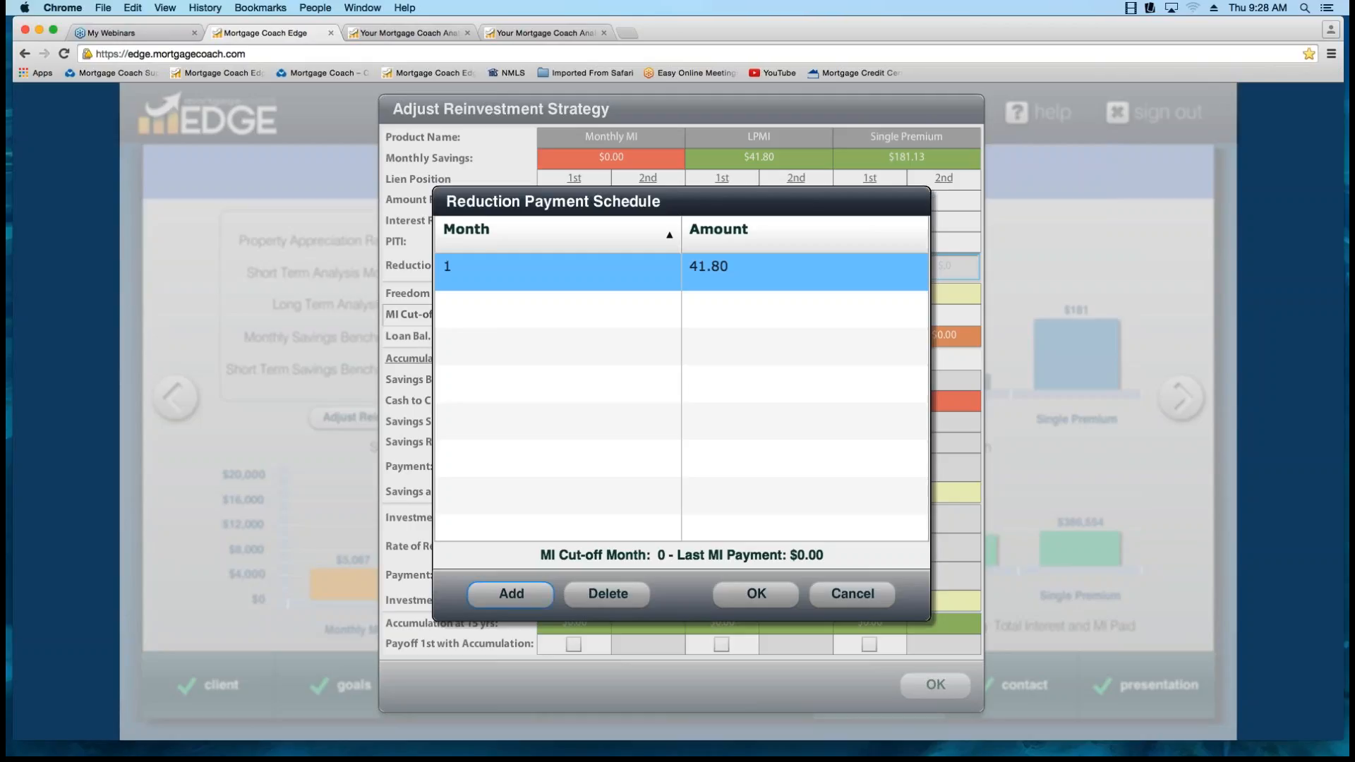
pyautogui.click(511, 593)
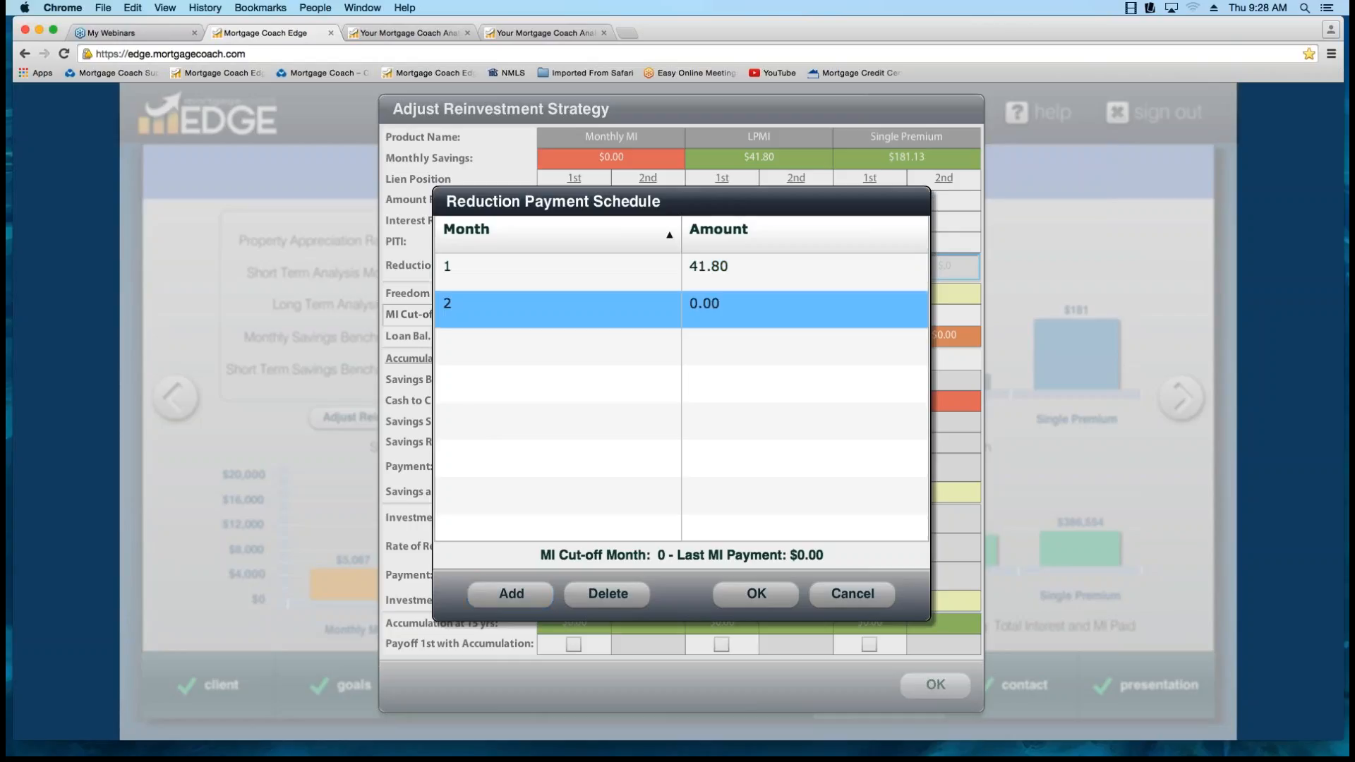
pyautogui.write('12')
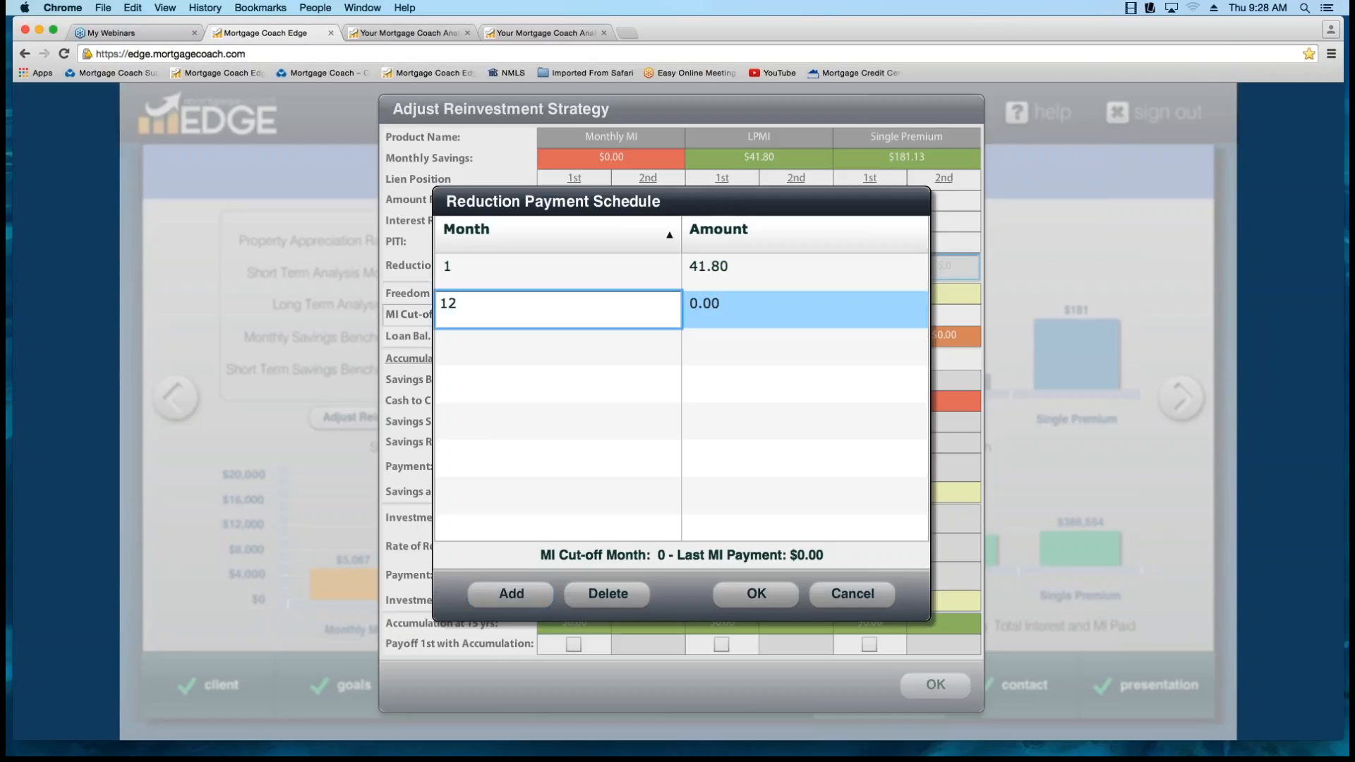
pyautogui.press('Tab')
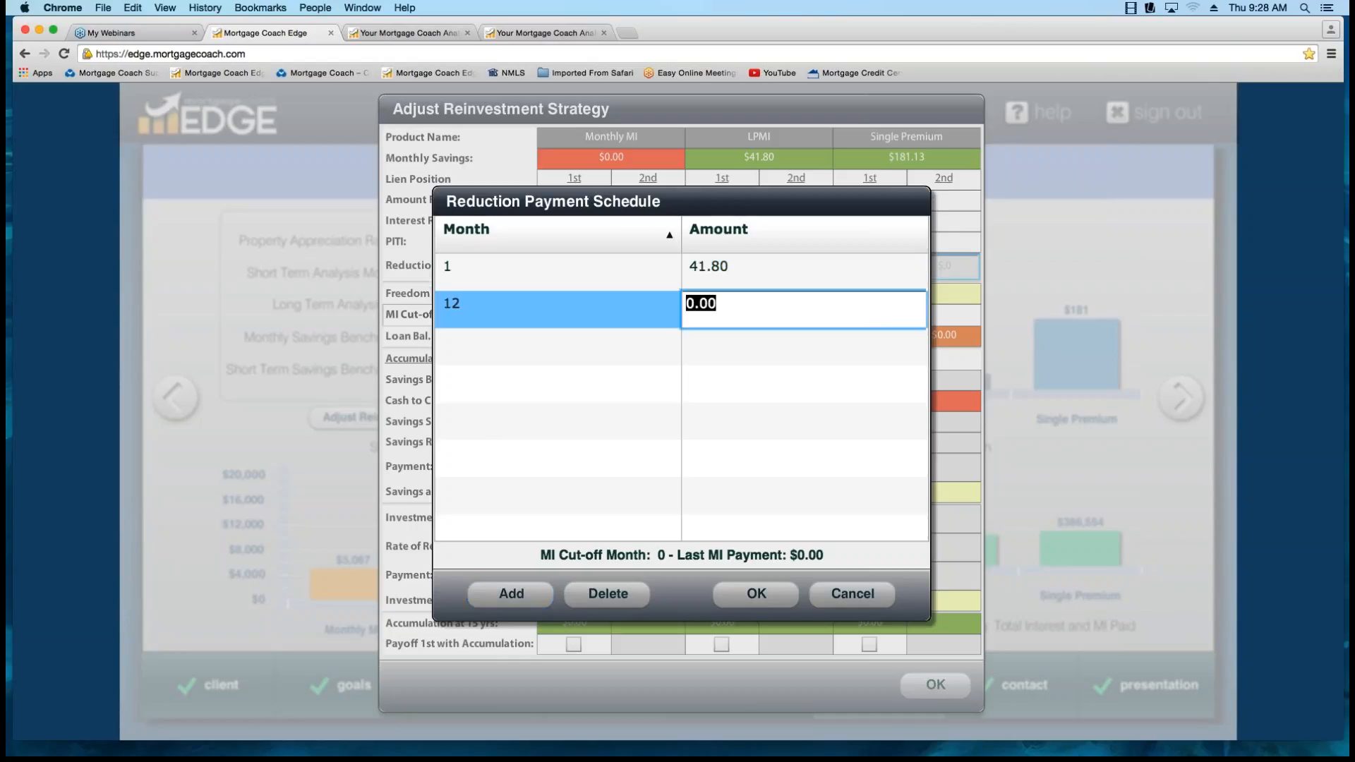
pyautogui.write('5041.')
pyautogui.press('BackSpace')
pyautogui.press('BackSpace')
pyautogui.press('BackSpace')
pyautogui.write('041.8')
pyautogui.press('Tab')
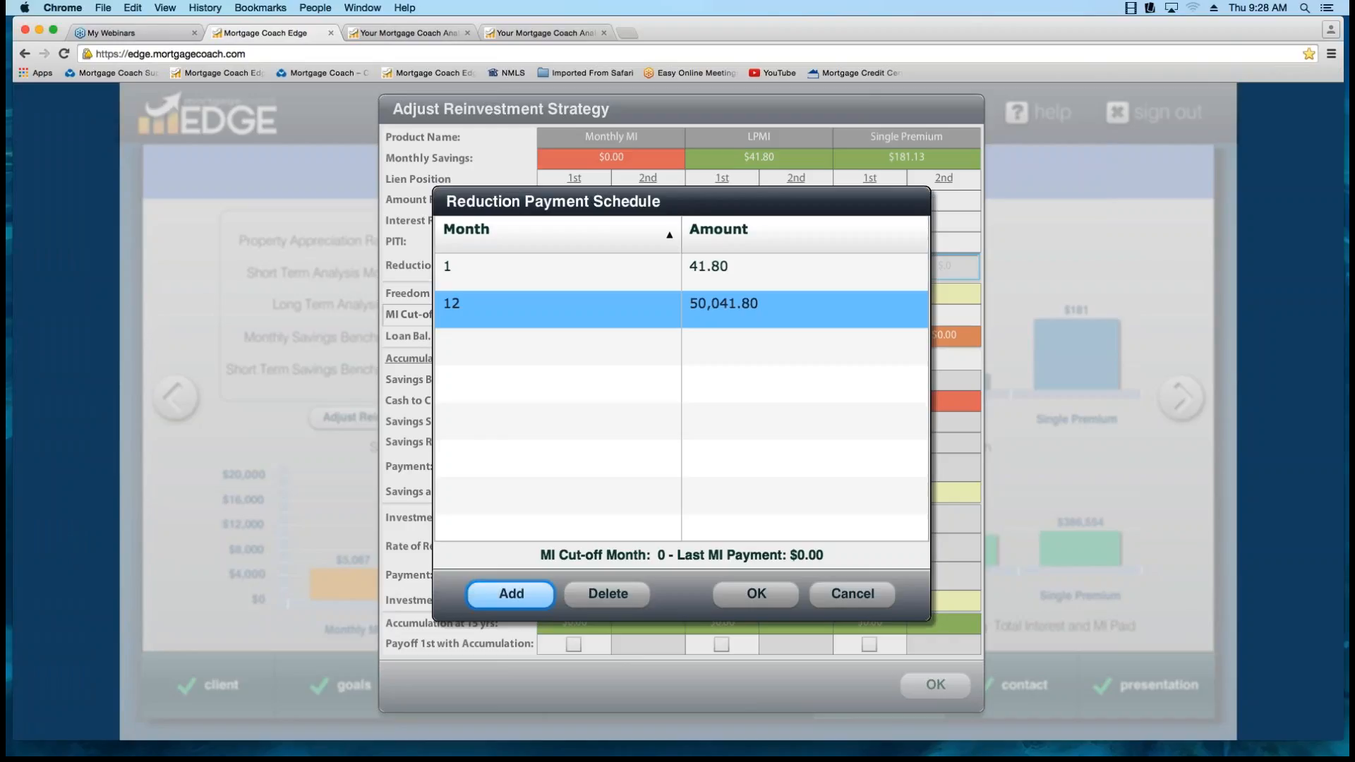
# Add a month 13 entry of 41.80 to the LPMI reduction payment schedule and accept the schedule.
pyautogui.click(511, 593)
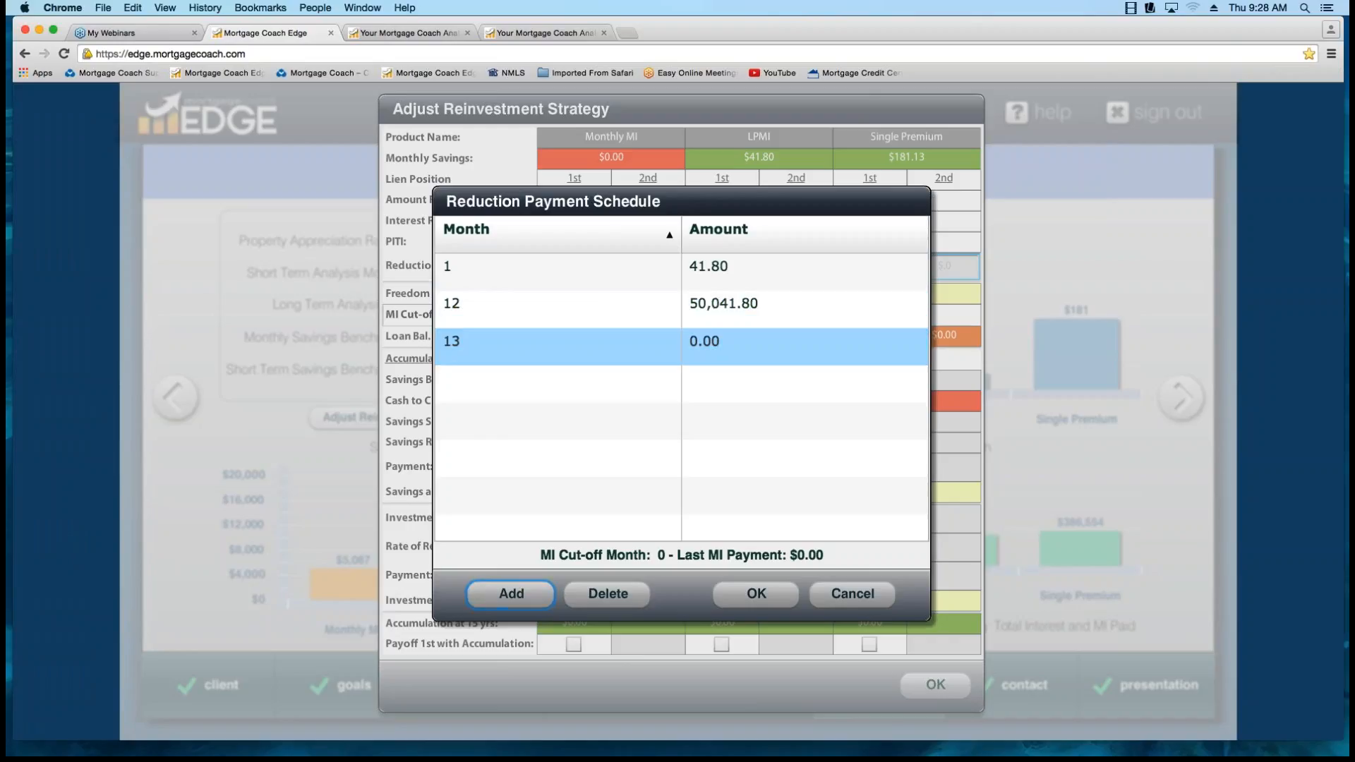
pyautogui.click(734, 345)
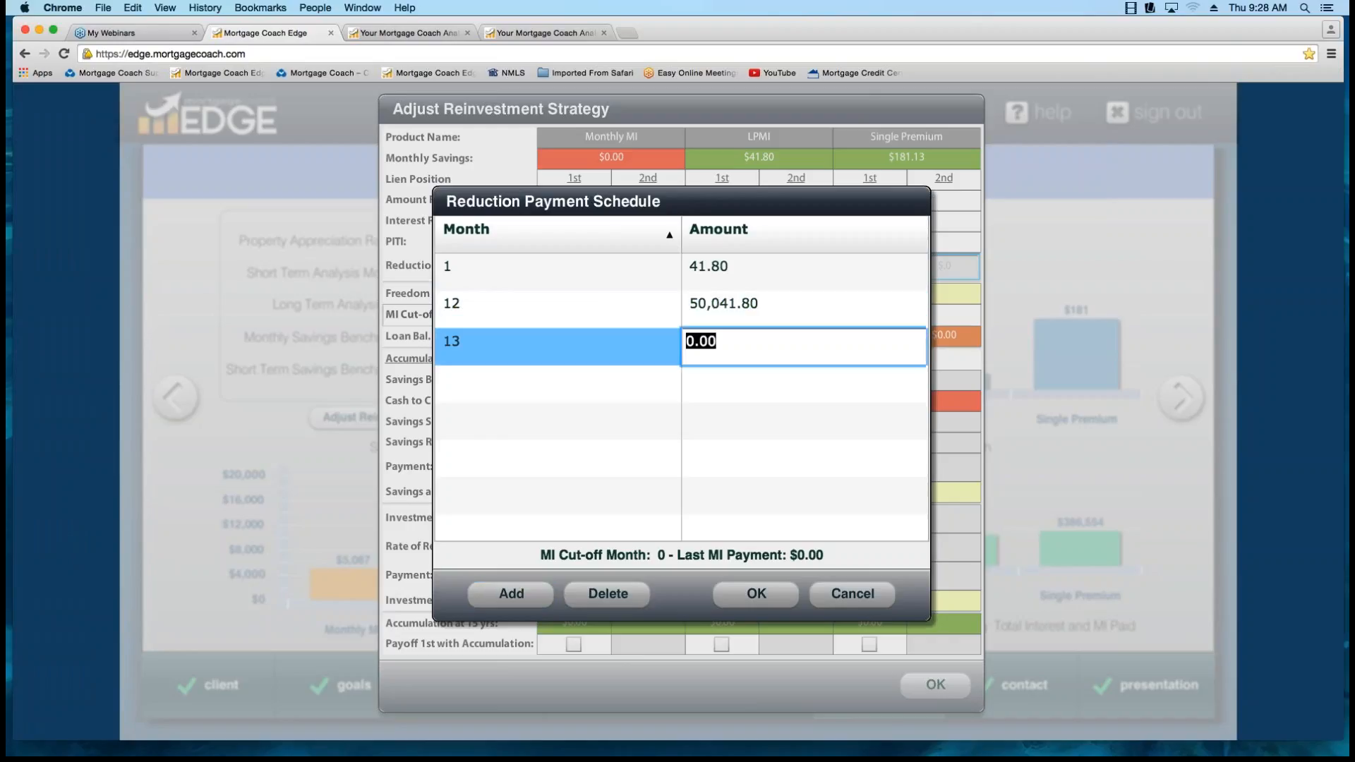
pyautogui.write('41.80')
pyautogui.press('Return')
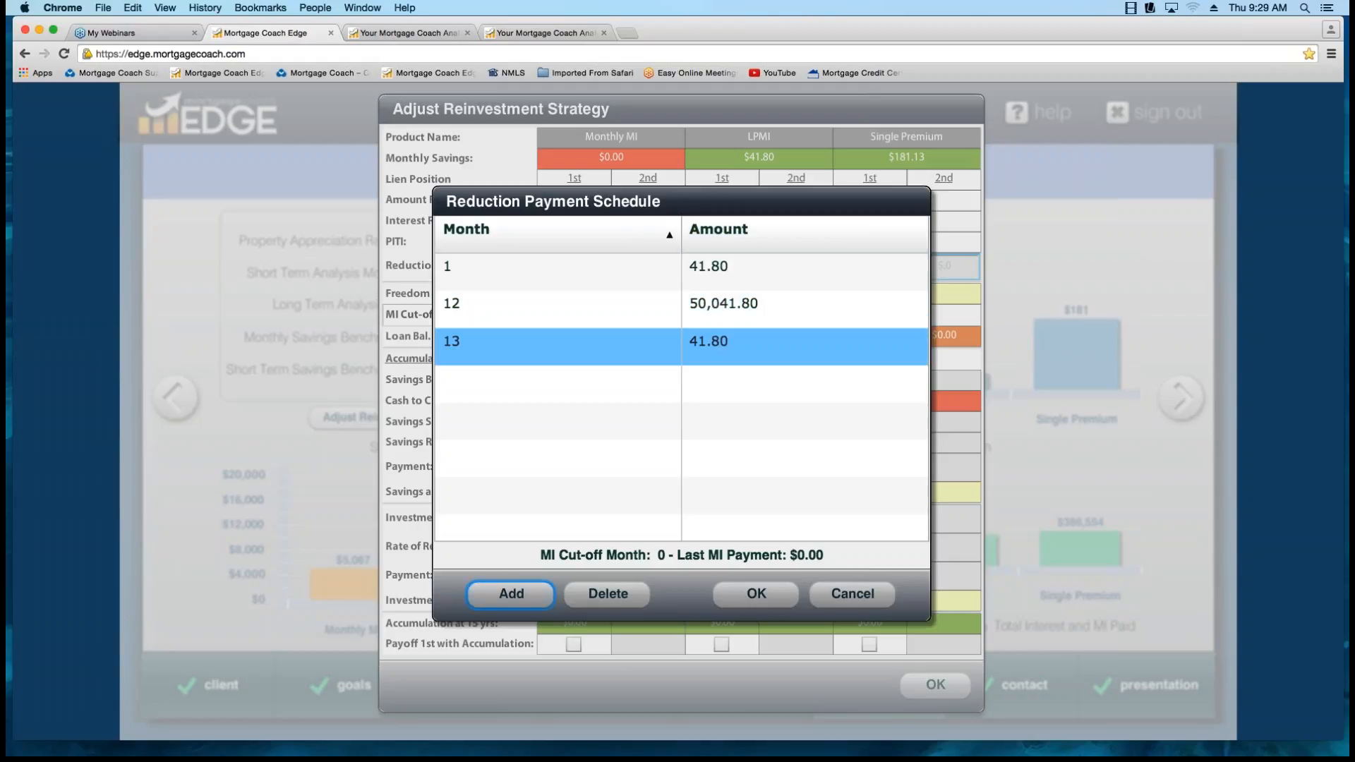
pyautogui.click(756, 595)
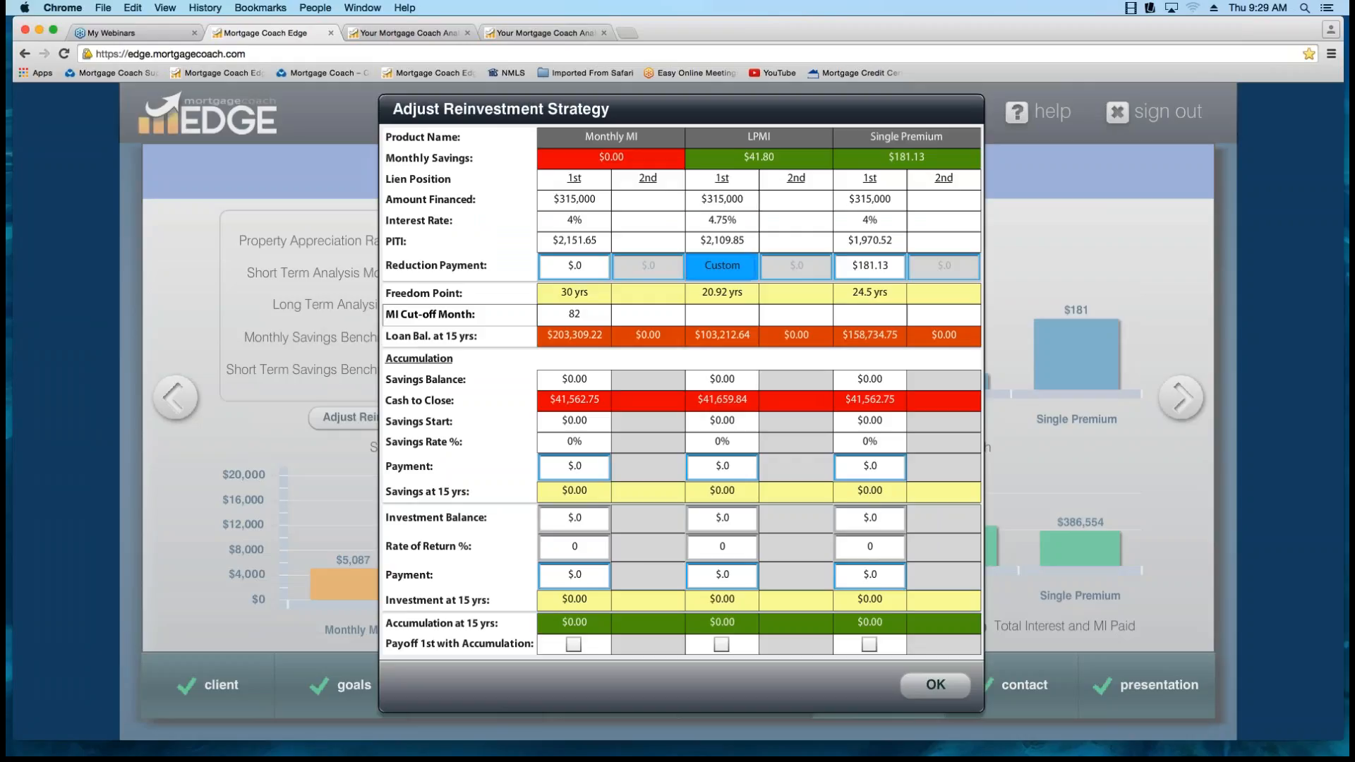
# Delete the month 12 and month 13 entries from the LPMI reduction payment schedule and accept it.
pyautogui.doubleClick(722, 265)
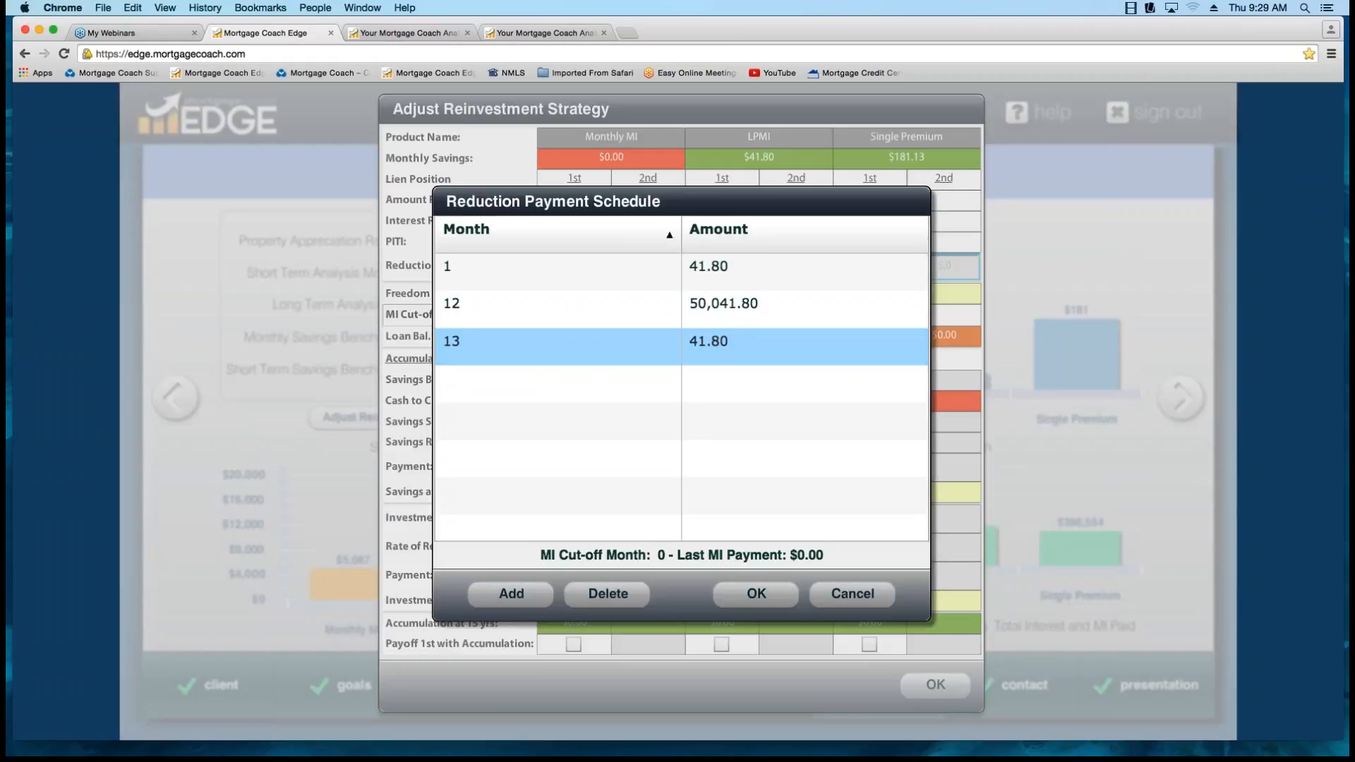
pyautogui.click(557, 309)
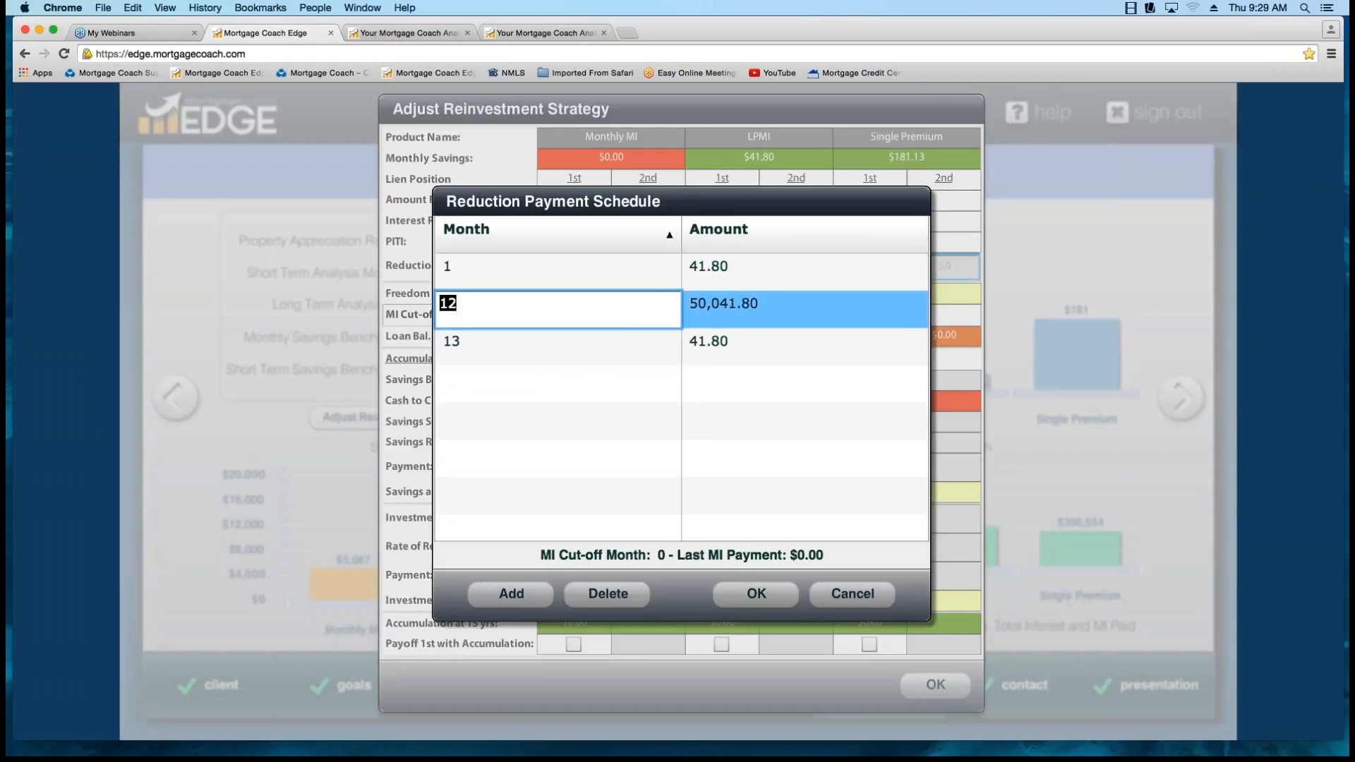
pyautogui.click(607, 594)
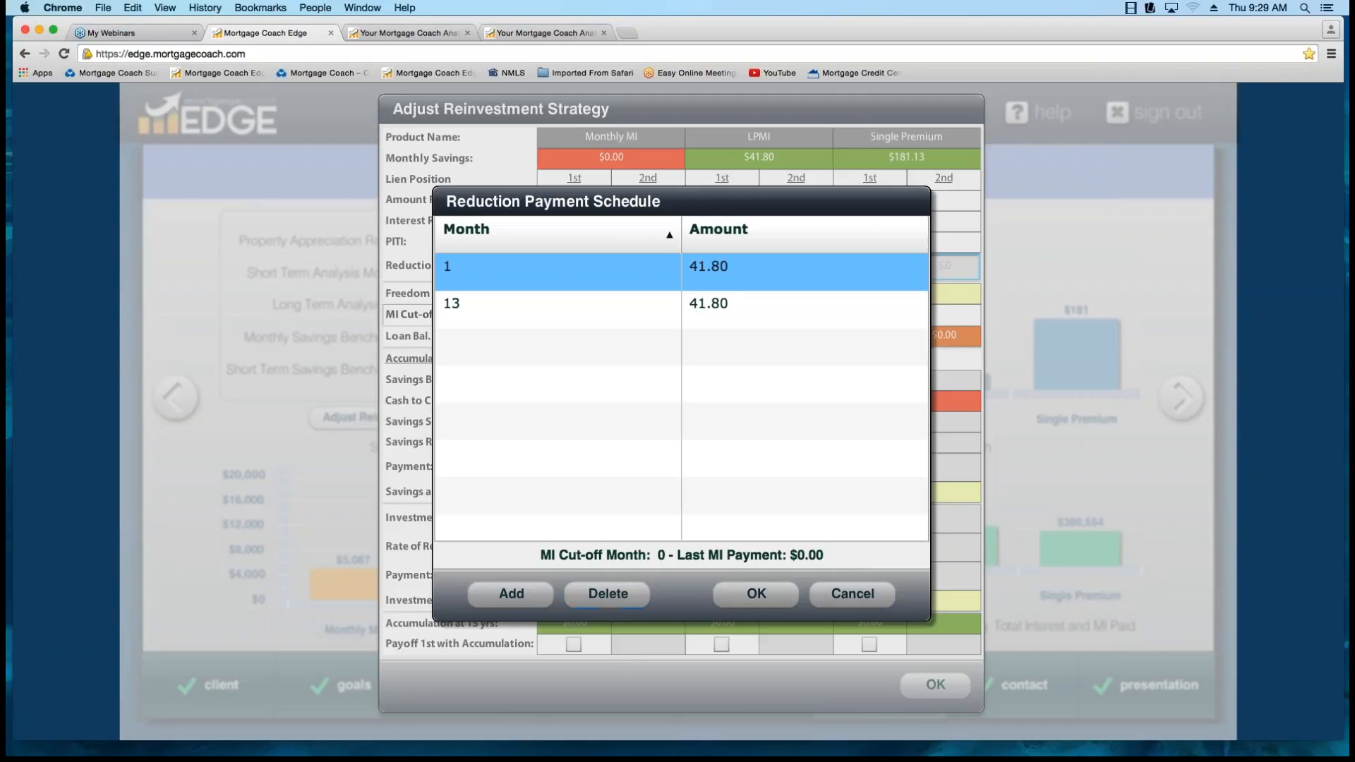
pyautogui.click(558, 309)
pyautogui.click(607, 594)
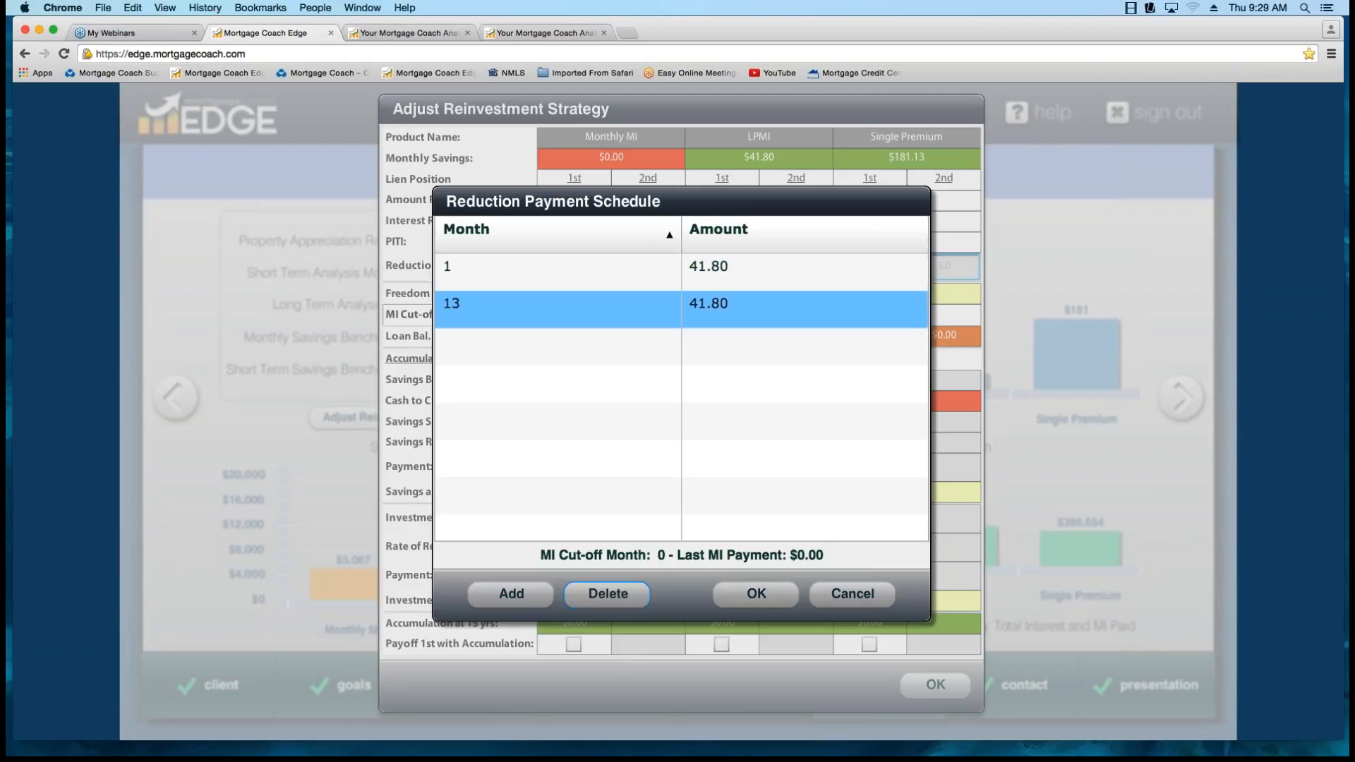
pyautogui.click(756, 594)
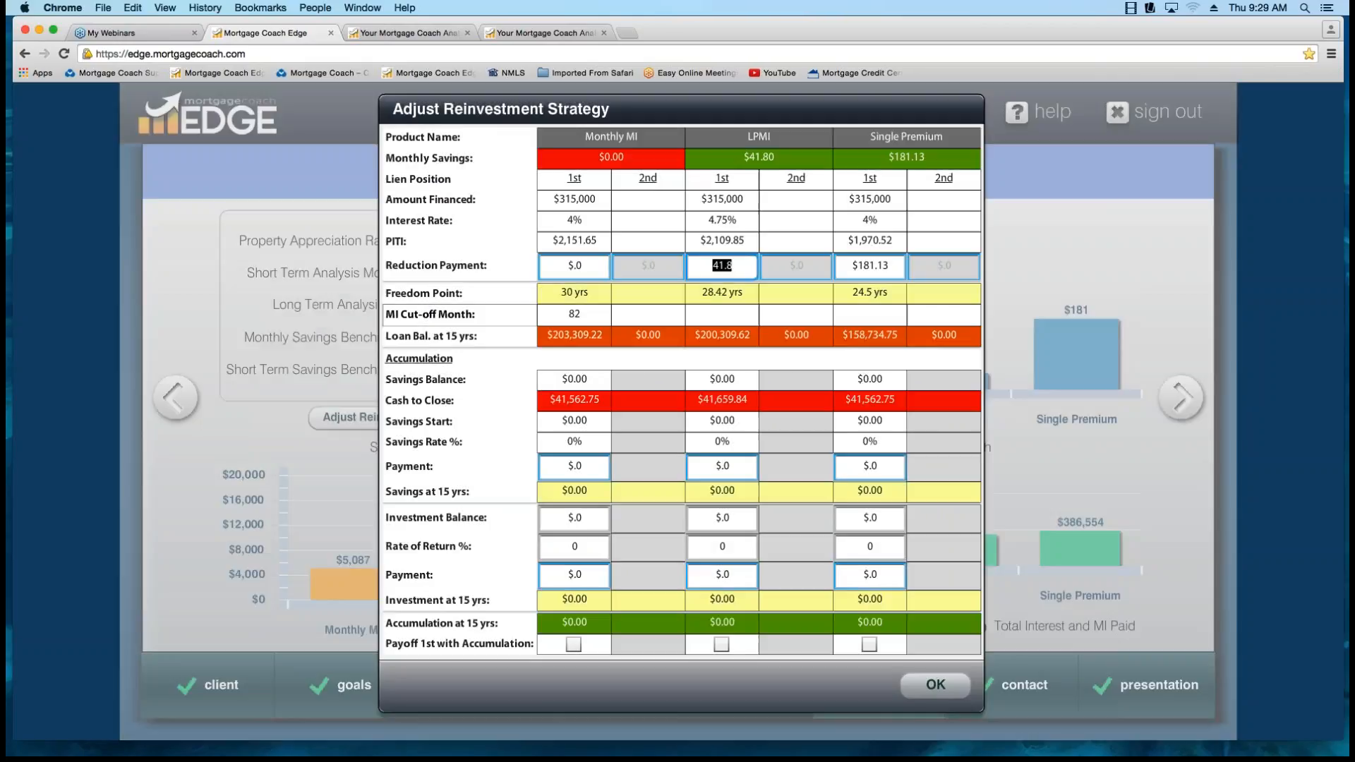
pyautogui.click(732, 266)
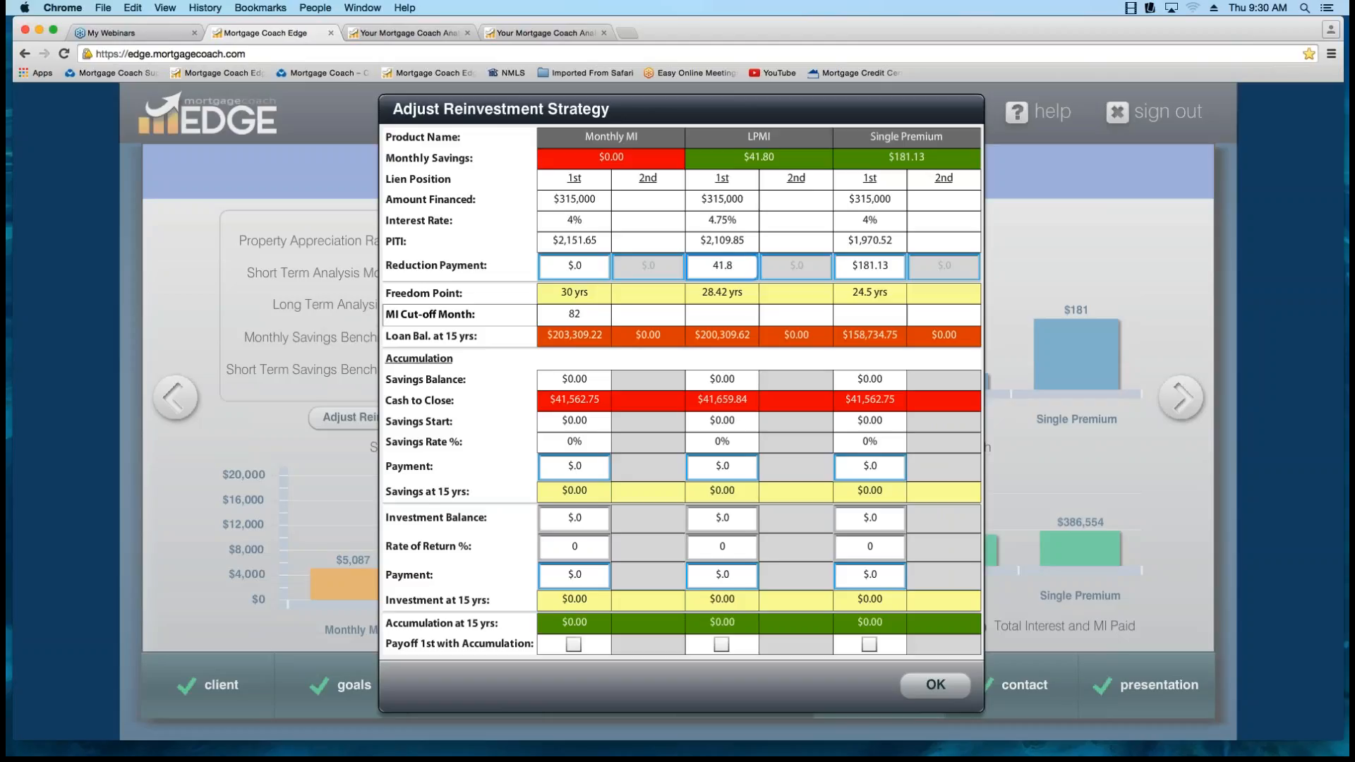
# Set the Monthly MI reduction payment schedule entry to month 82 with an amount of 181.13.
pyautogui.doubleClick(574, 267)
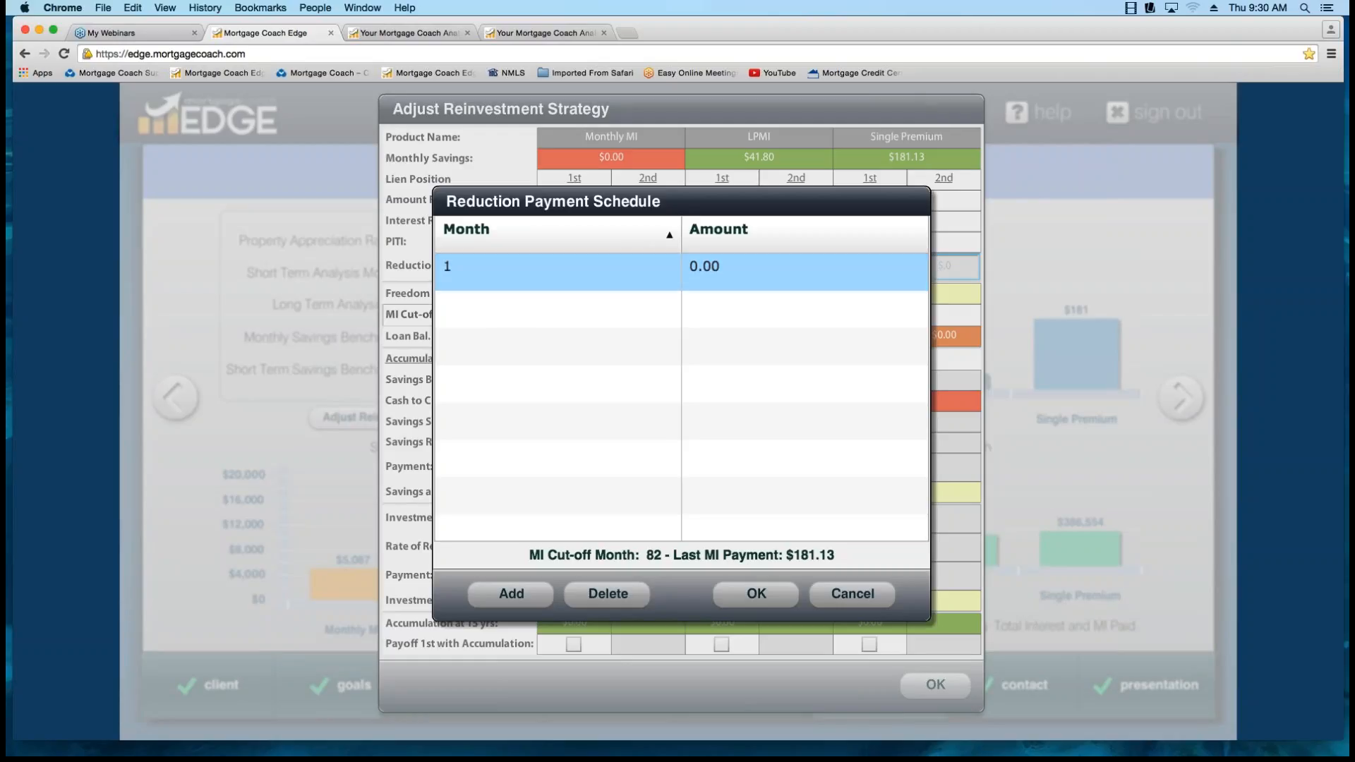
pyautogui.click(536, 271)
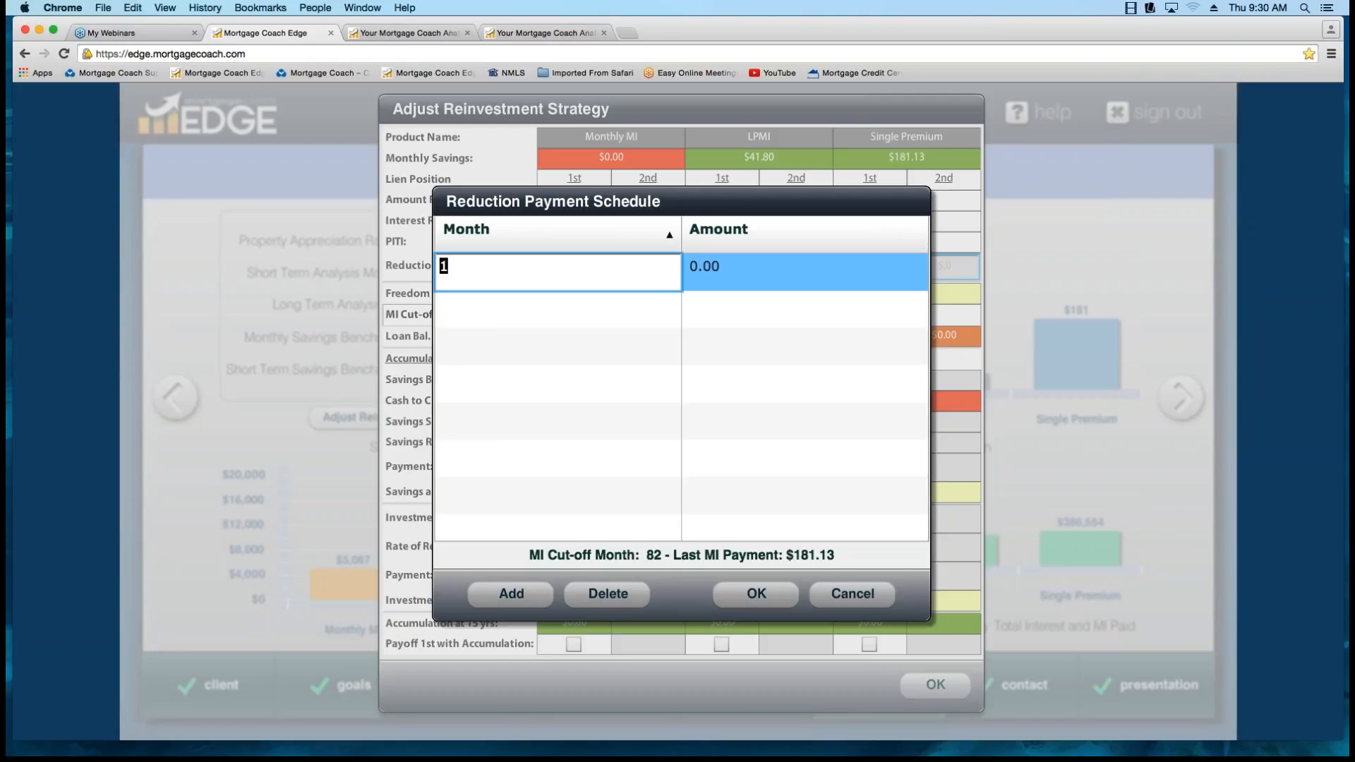
pyautogui.write('82')
pyautogui.press('Tab')
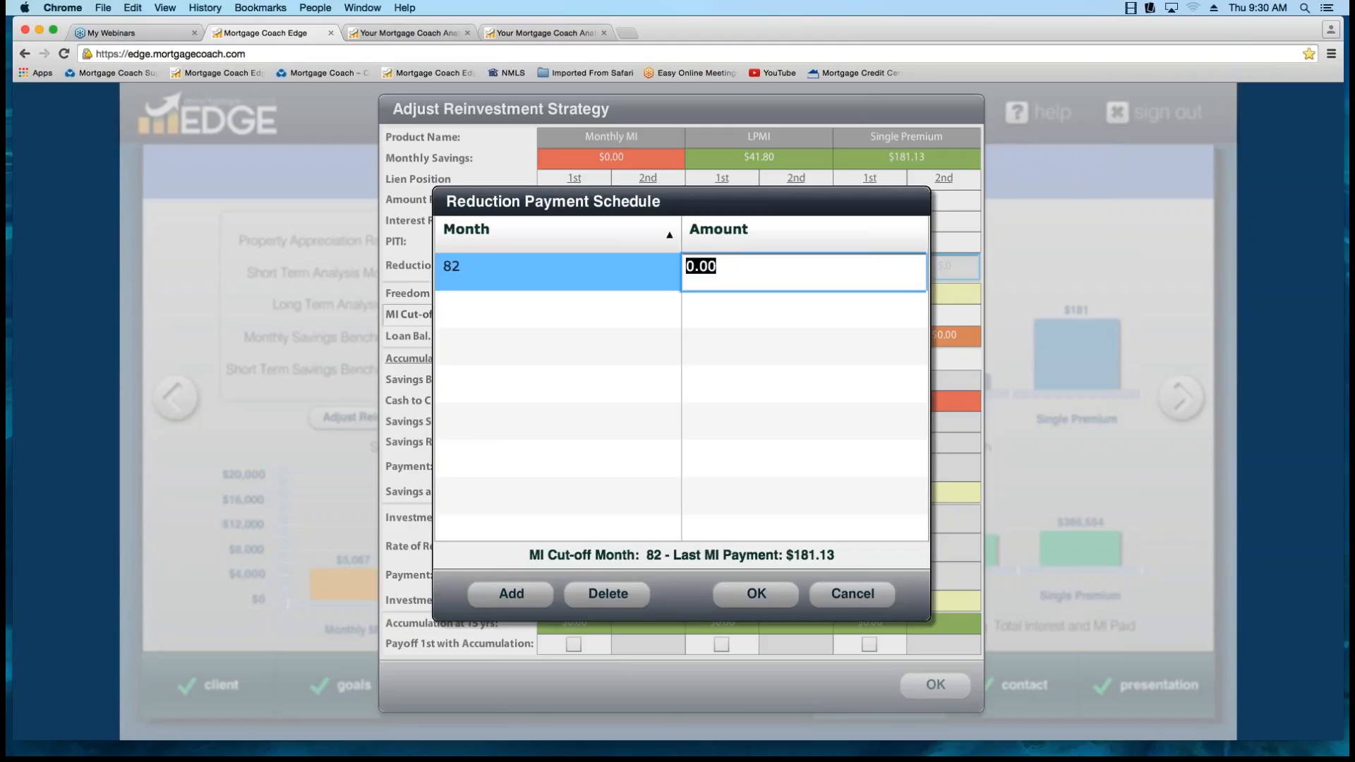
pyautogui.write('181.13')
pyautogui.press('Tab')
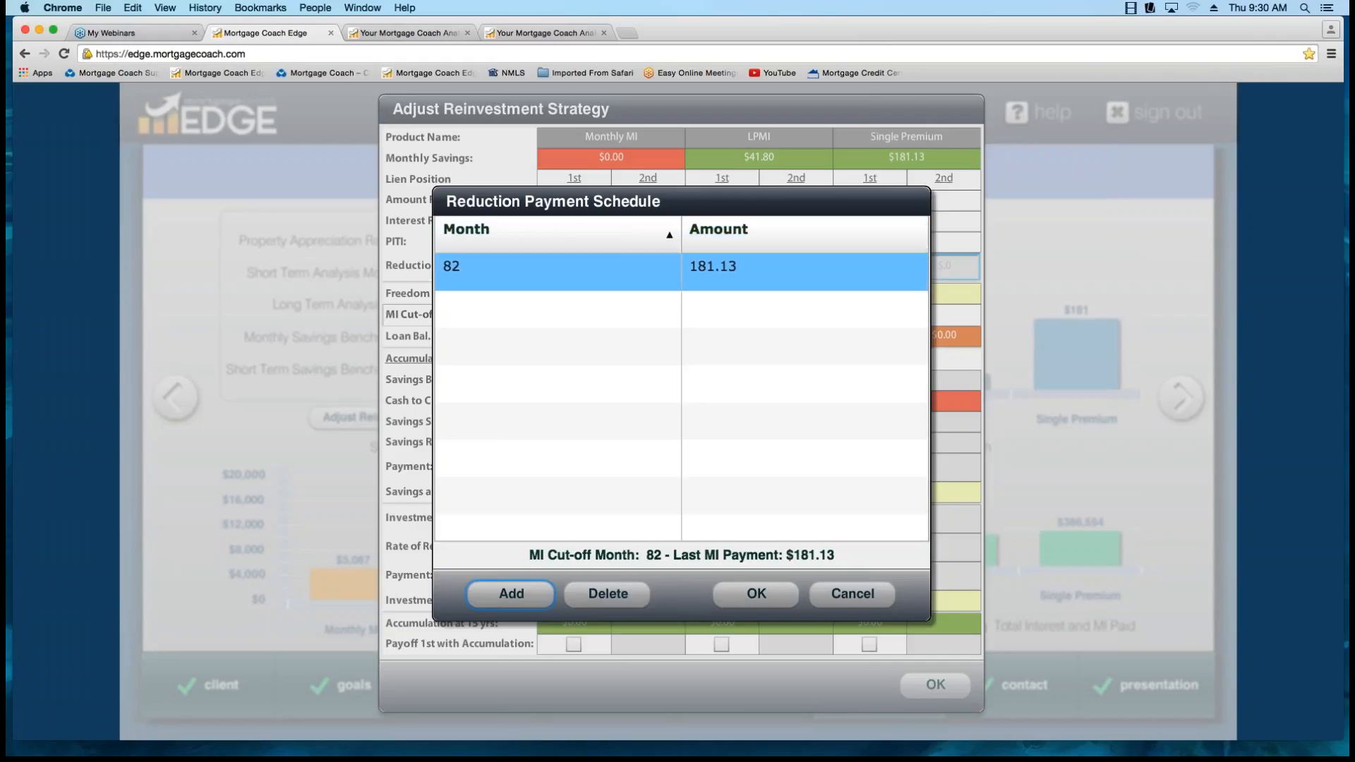
pyautogui.click(510, 594)
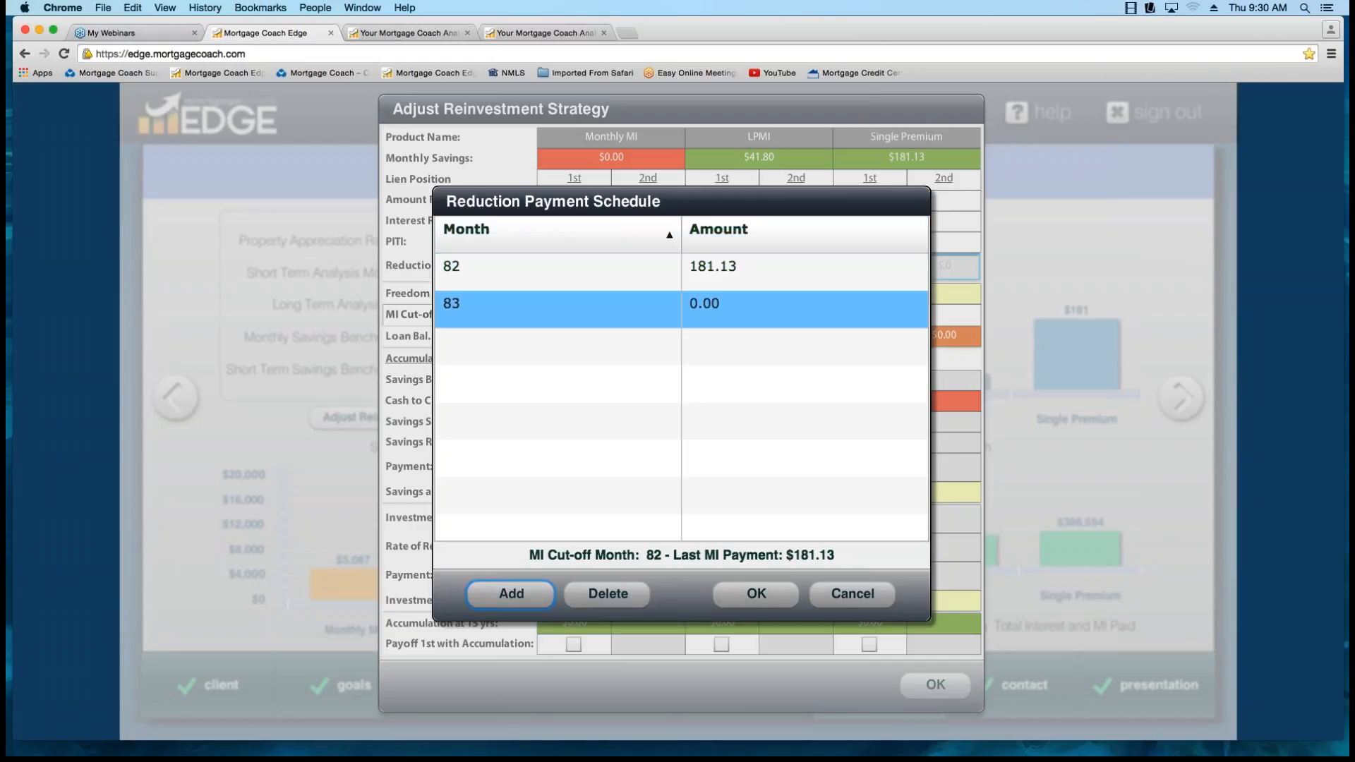
pyautogui.click(557, 309)
pyautogui.click(608, 594)
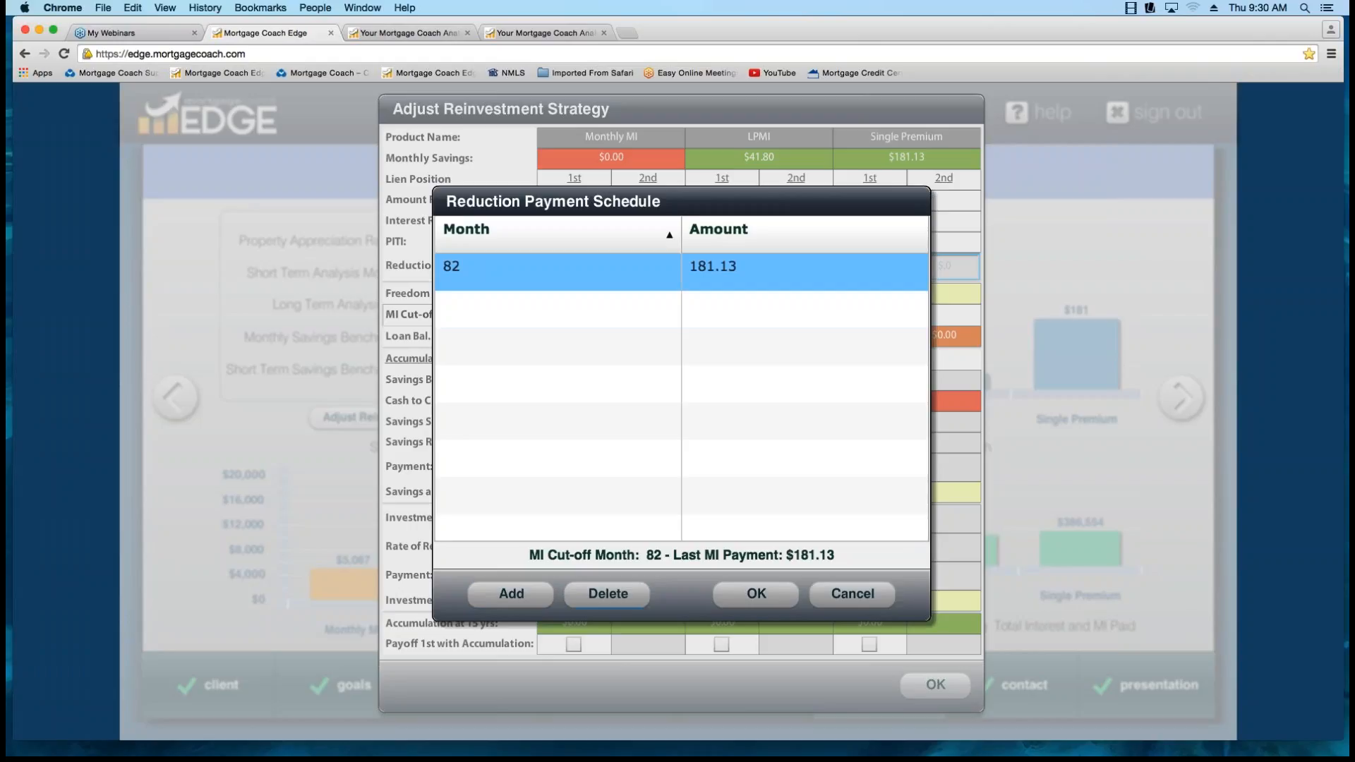
# Accept the Monthly MI reduction payment schedule and the reinvestment strategy, and reload the analysis summary.
pyautogui.click(557, 272)
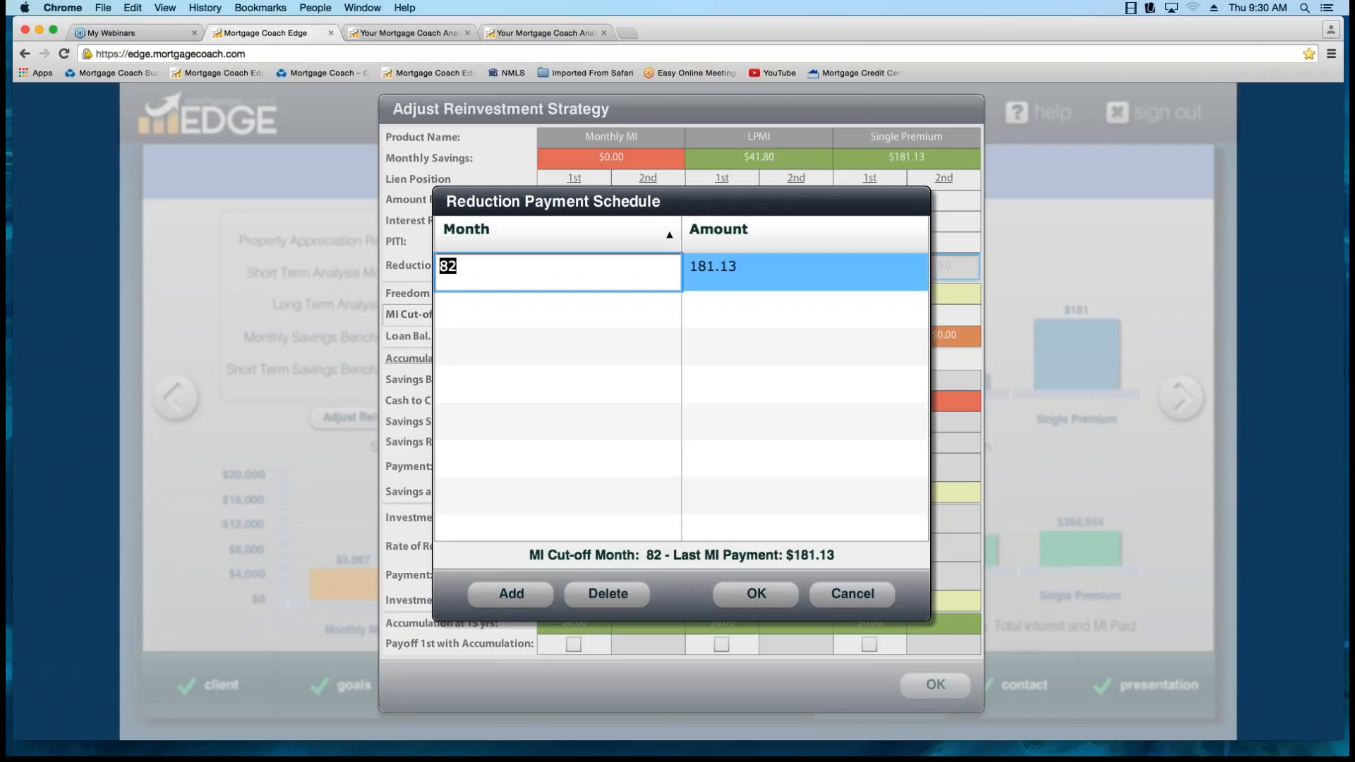
pyautogui.click(756, 593)
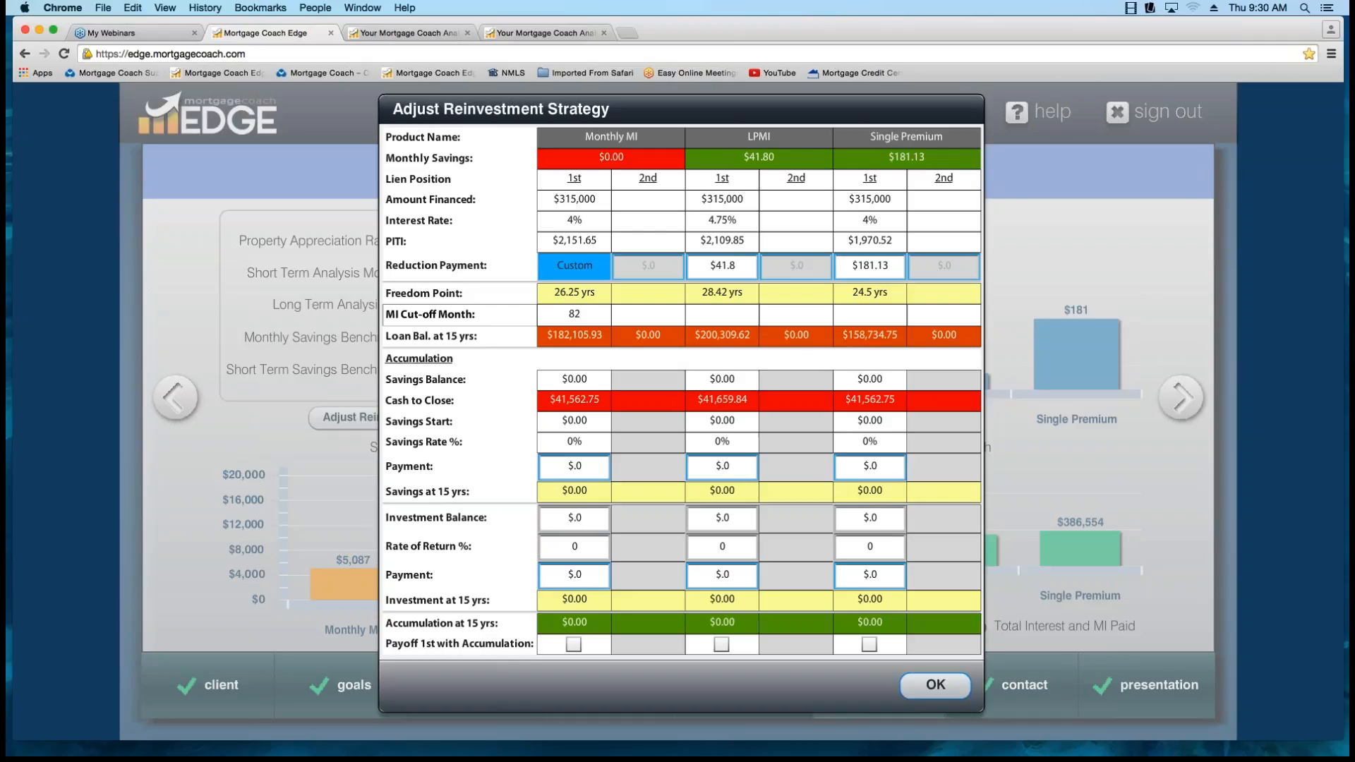
pyautogui.click(935, 685)
pyautogui.click(1181, 397)
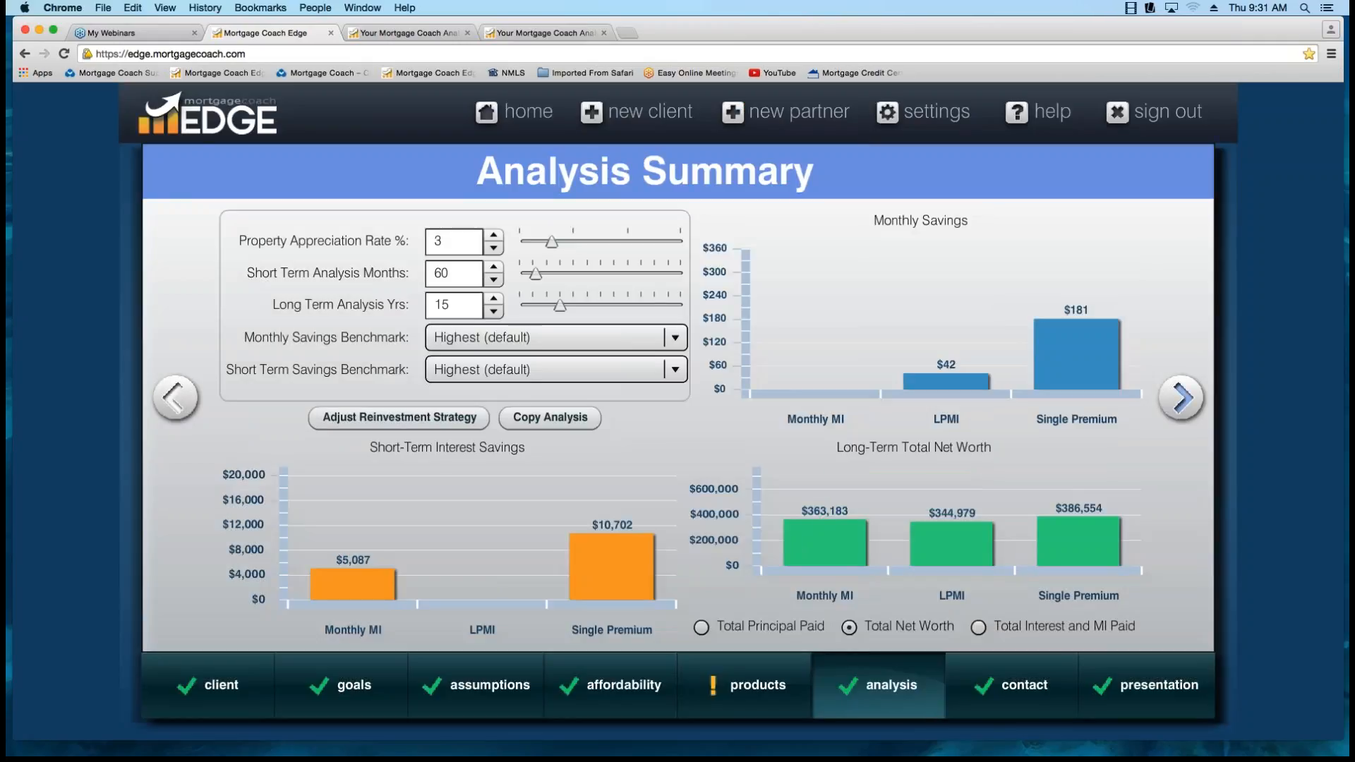
pyautogui.click(176, 398)
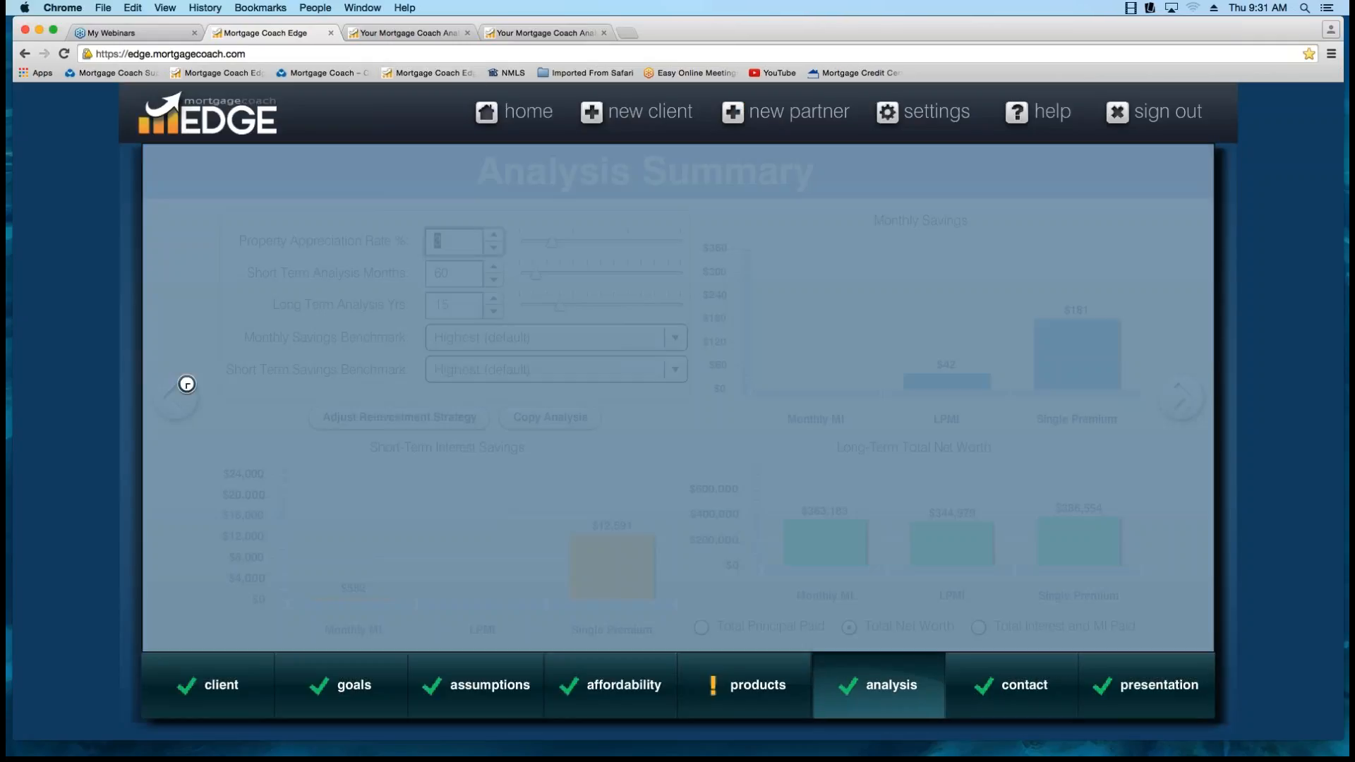
# Review the reduction payments, freedom points and 15-year net worth on the MI Comparison Total Cost Analysis report.
pyautogui.click(409, 33)
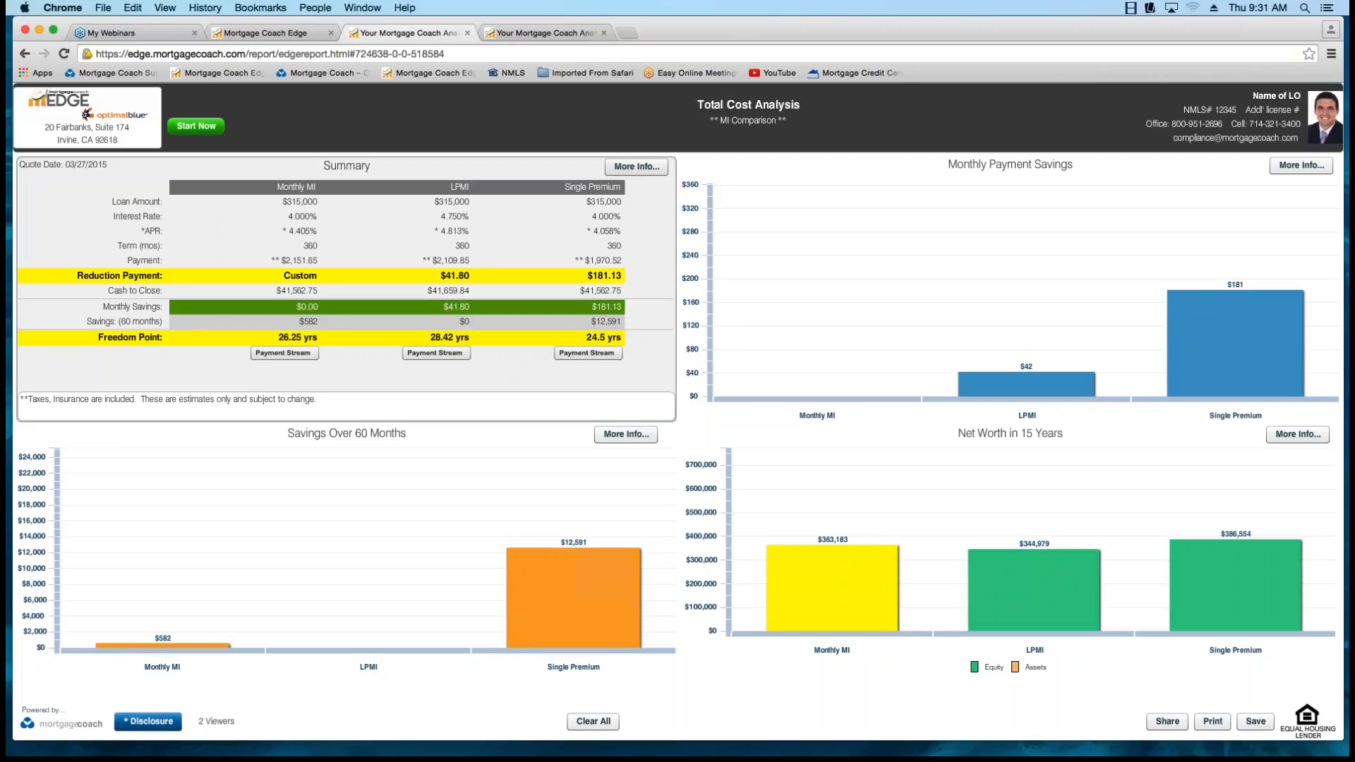
pyautogui.moveTo(832, 542)
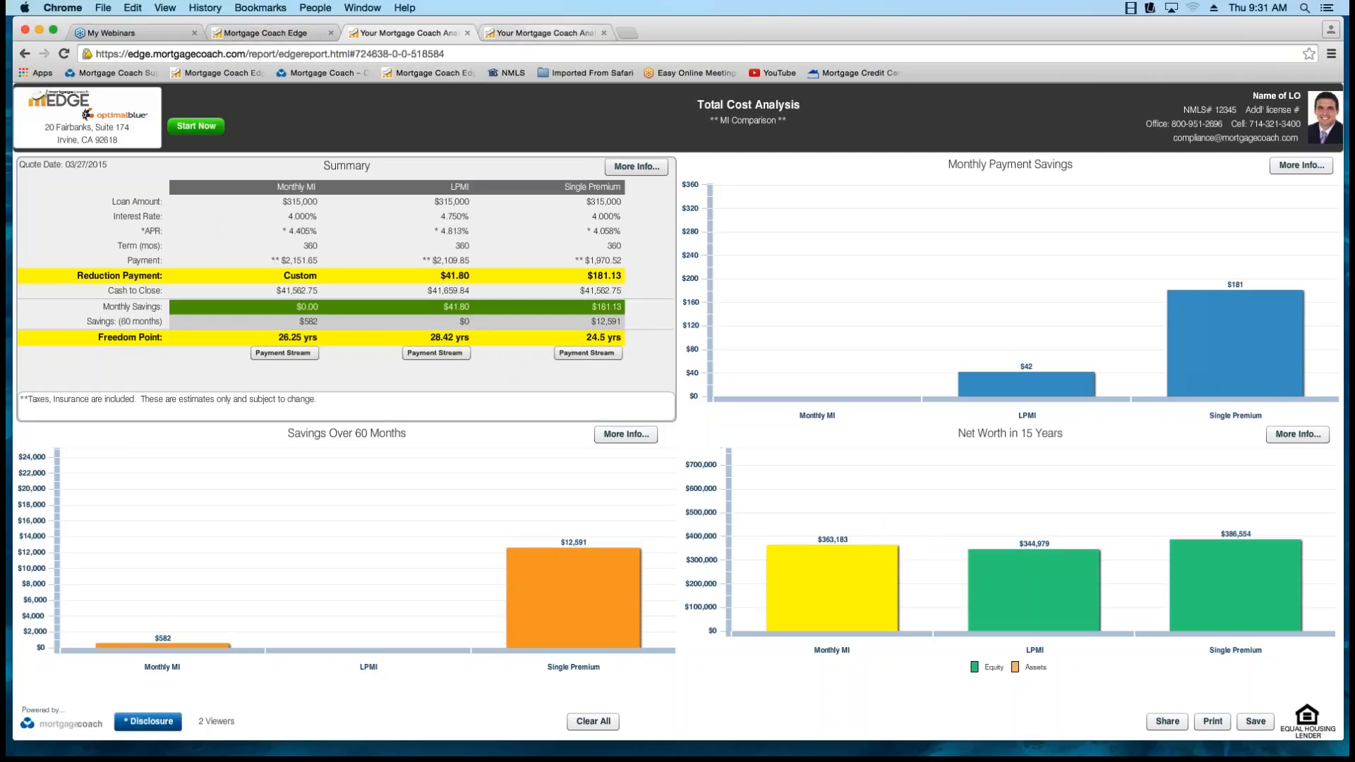
pyautogui.click(544, 33)
pyautogui.click(409, 32)
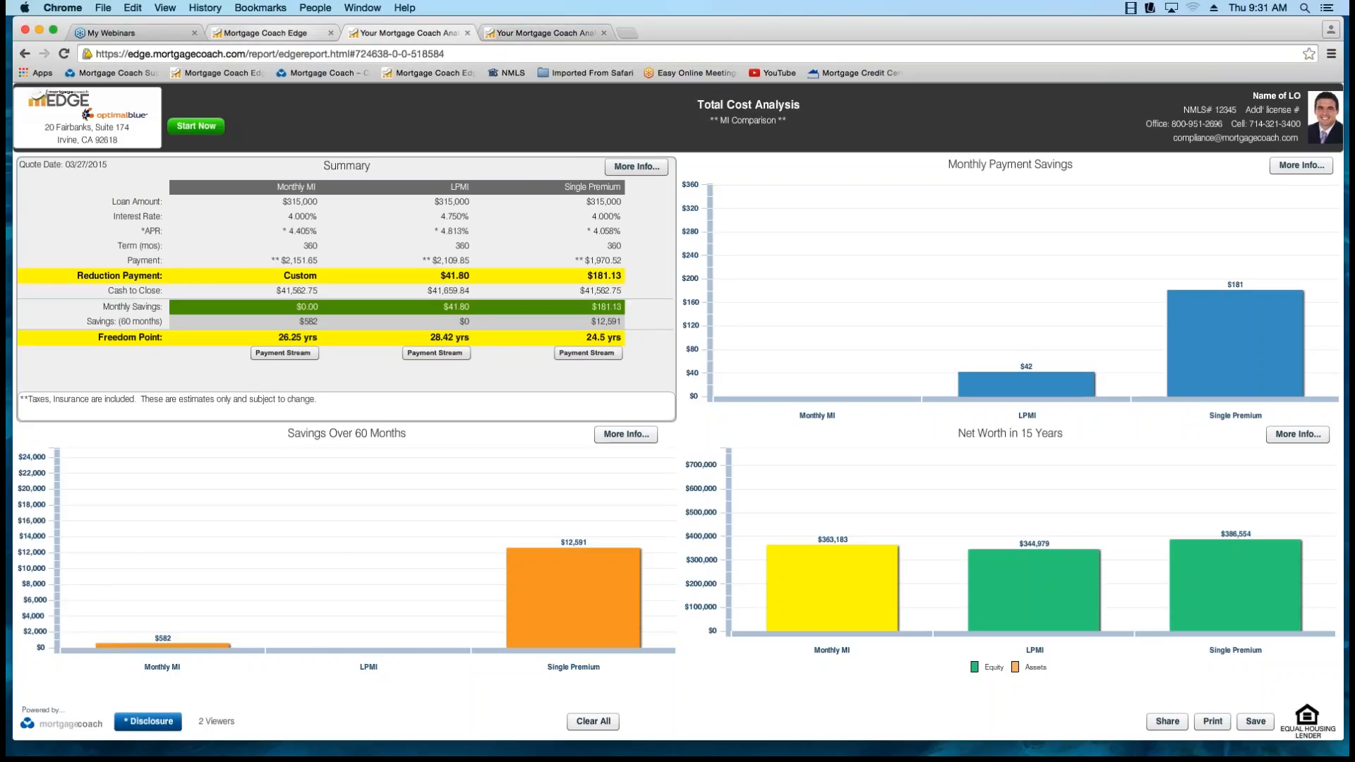
# Check the custom Monthly MI reduction payment in the reinvestment strategy of the EDGE analysis summary.
pyautogui.click(264, 32)
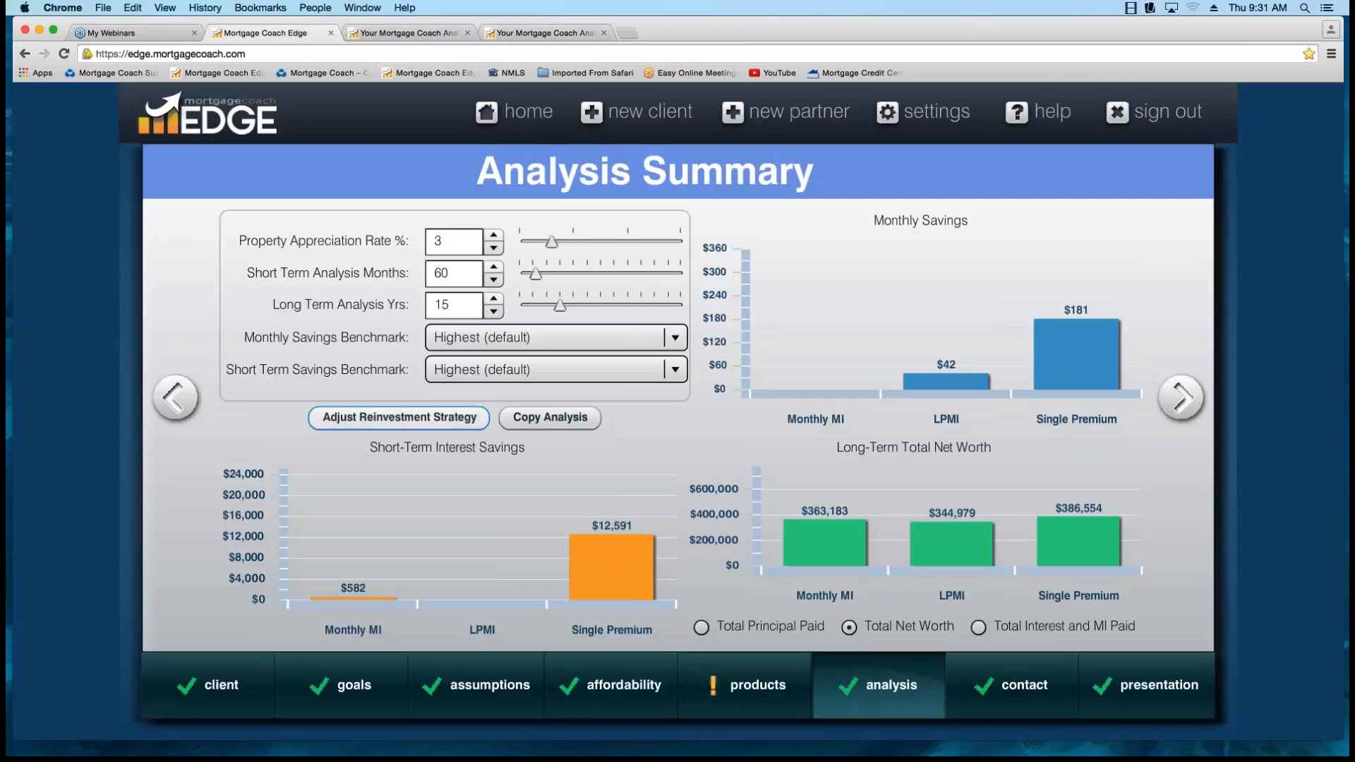
pyautogui.click(398, 418)
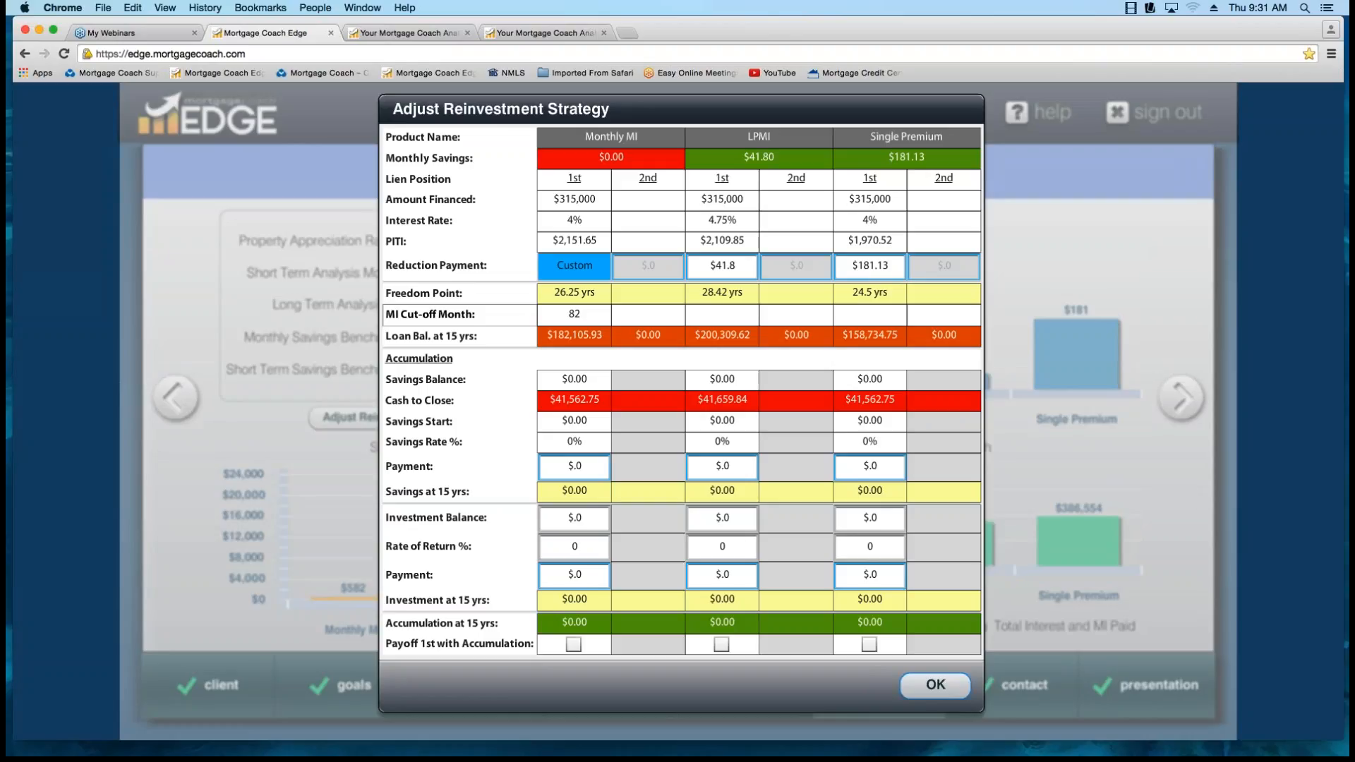
pyautogui.click(935, 684)
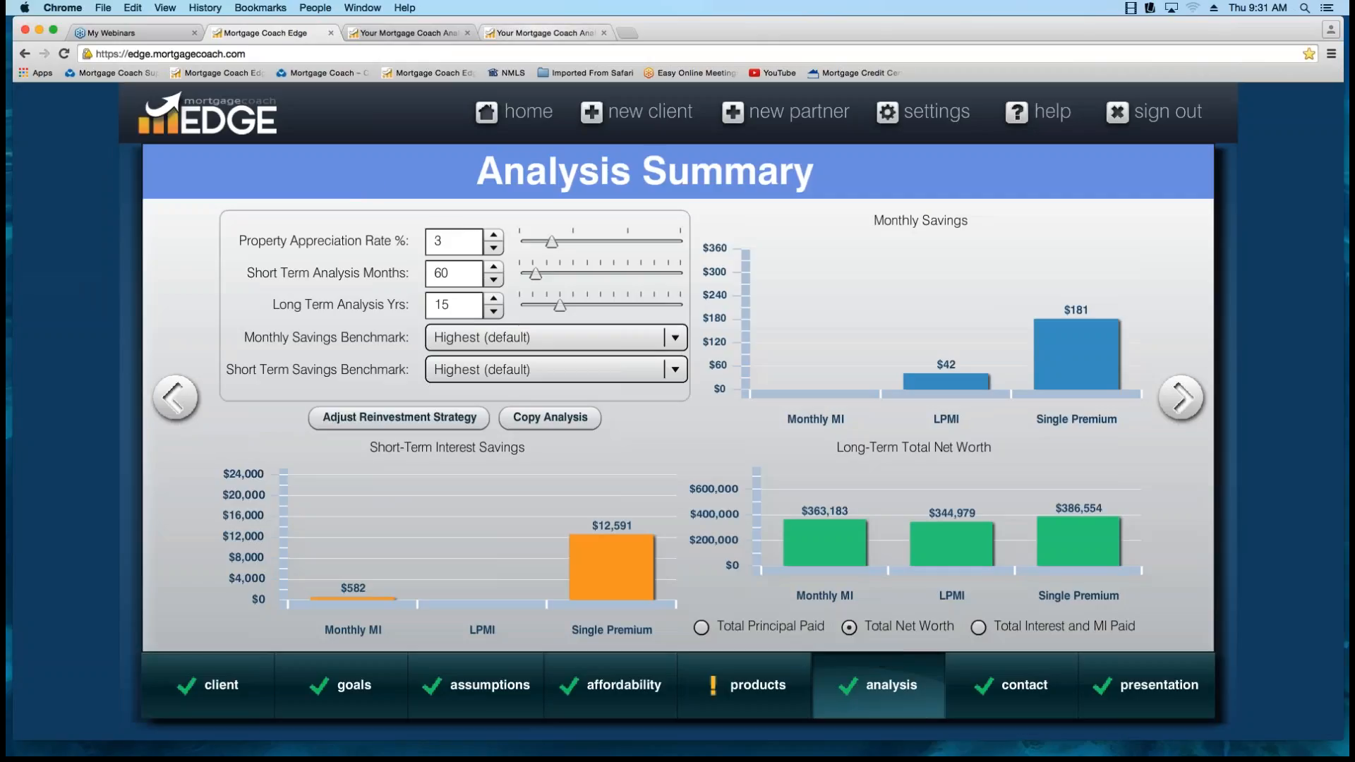
# Compare the equity portions of 15-year net worth on the Purchase vs Cash (arm) report and clear all highlights.
pyautogui.click(407, 33)
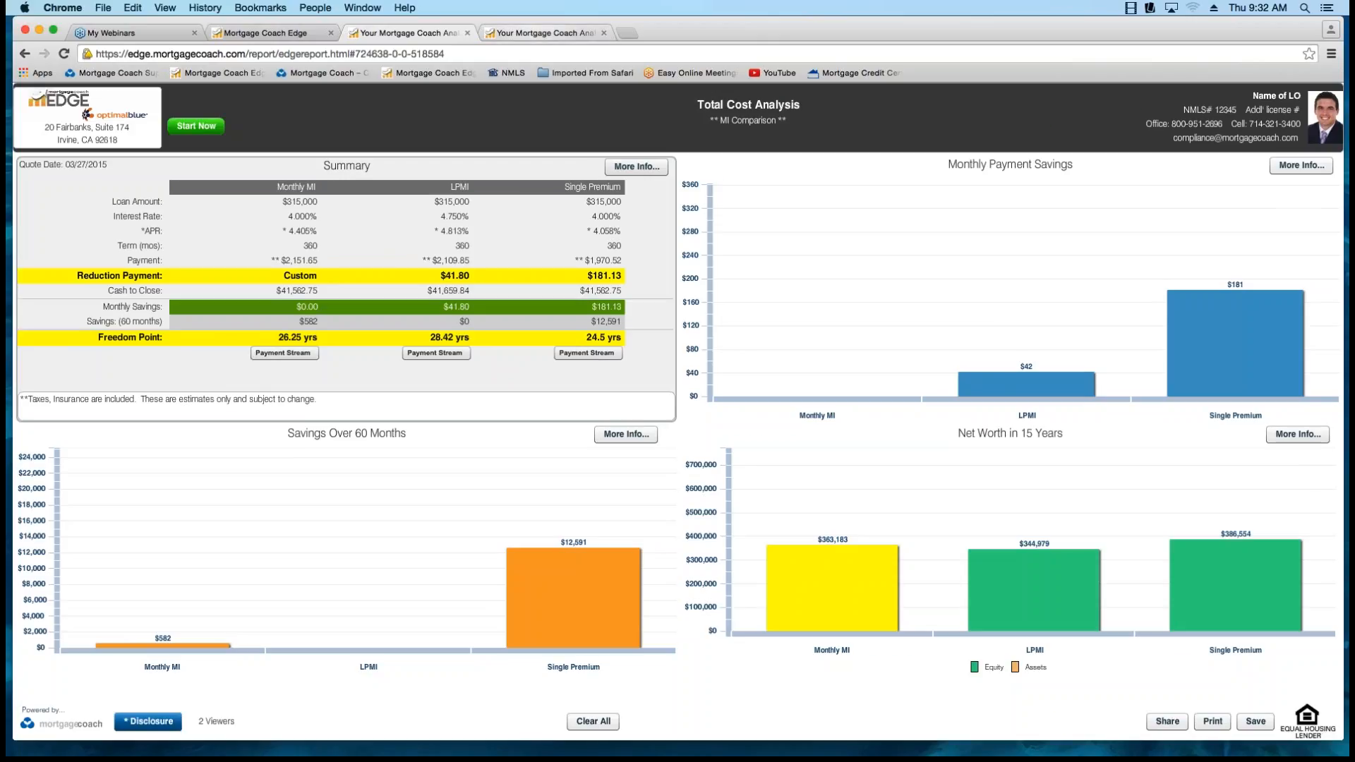
pyautogui.click(546, 33)
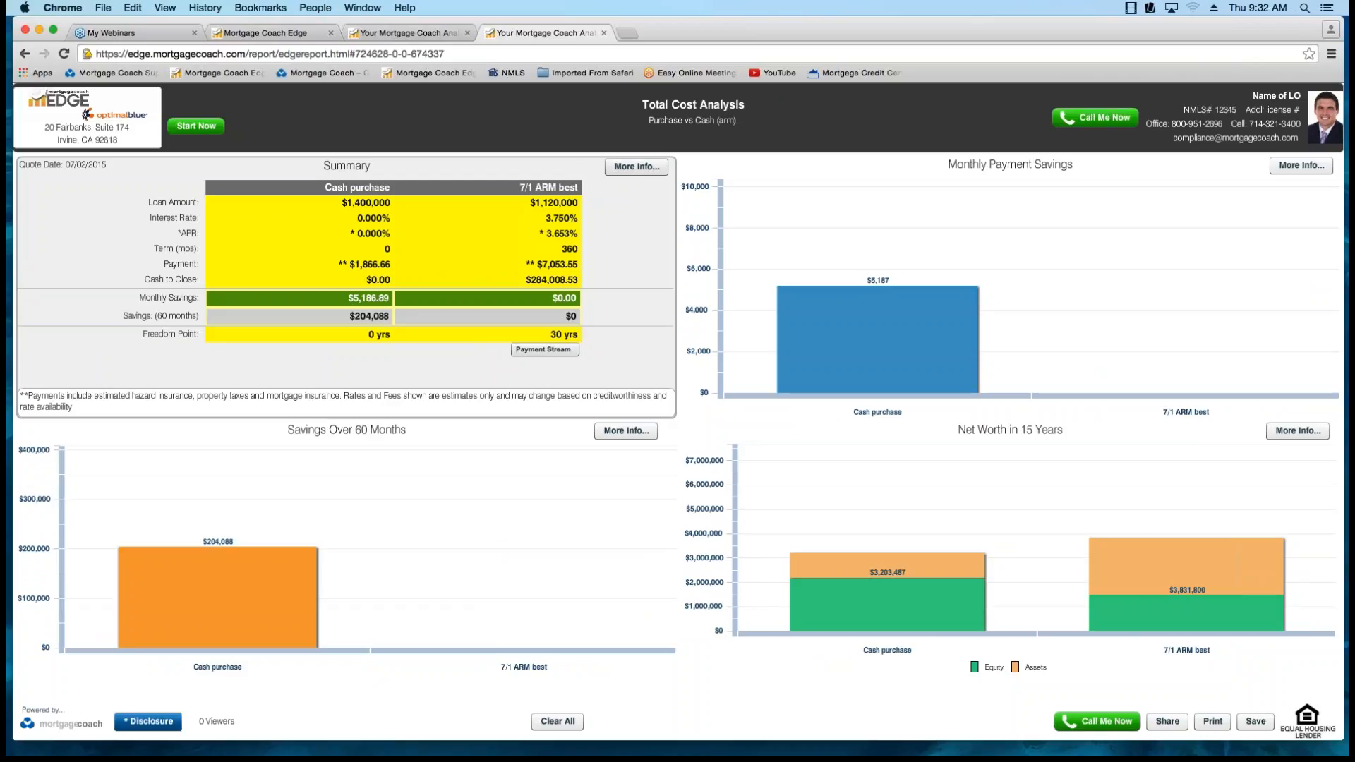
pyautogui.moveTo(887, 591)
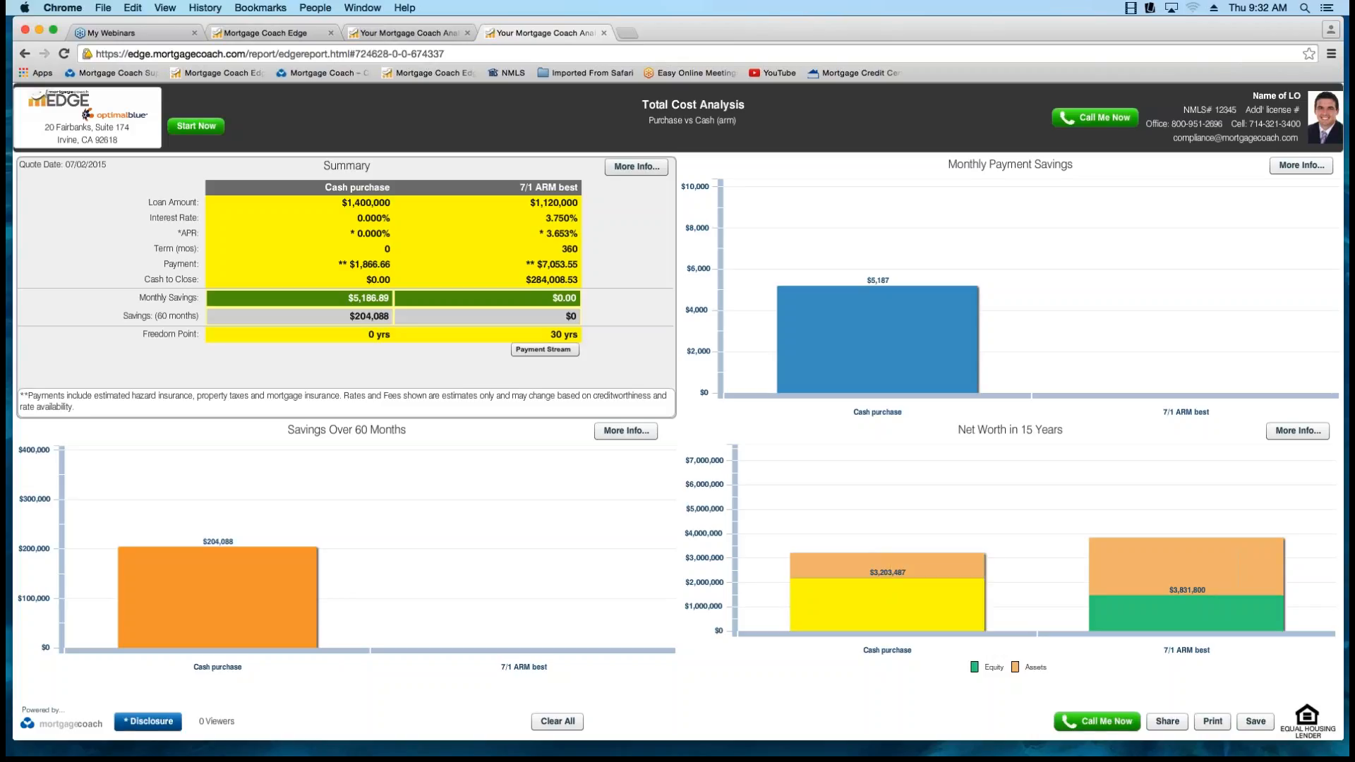
pyautogui.click(1187, 587)
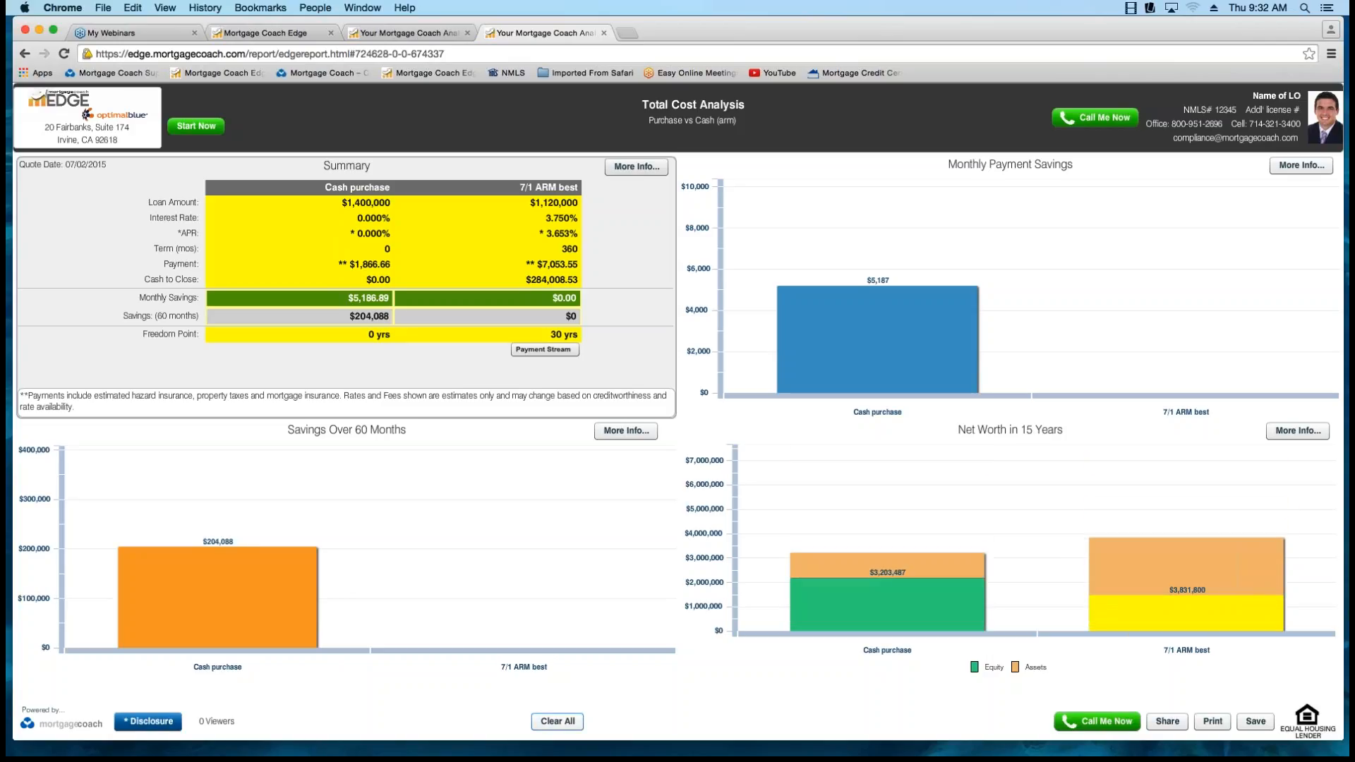
pyautogui.click(557, 721)
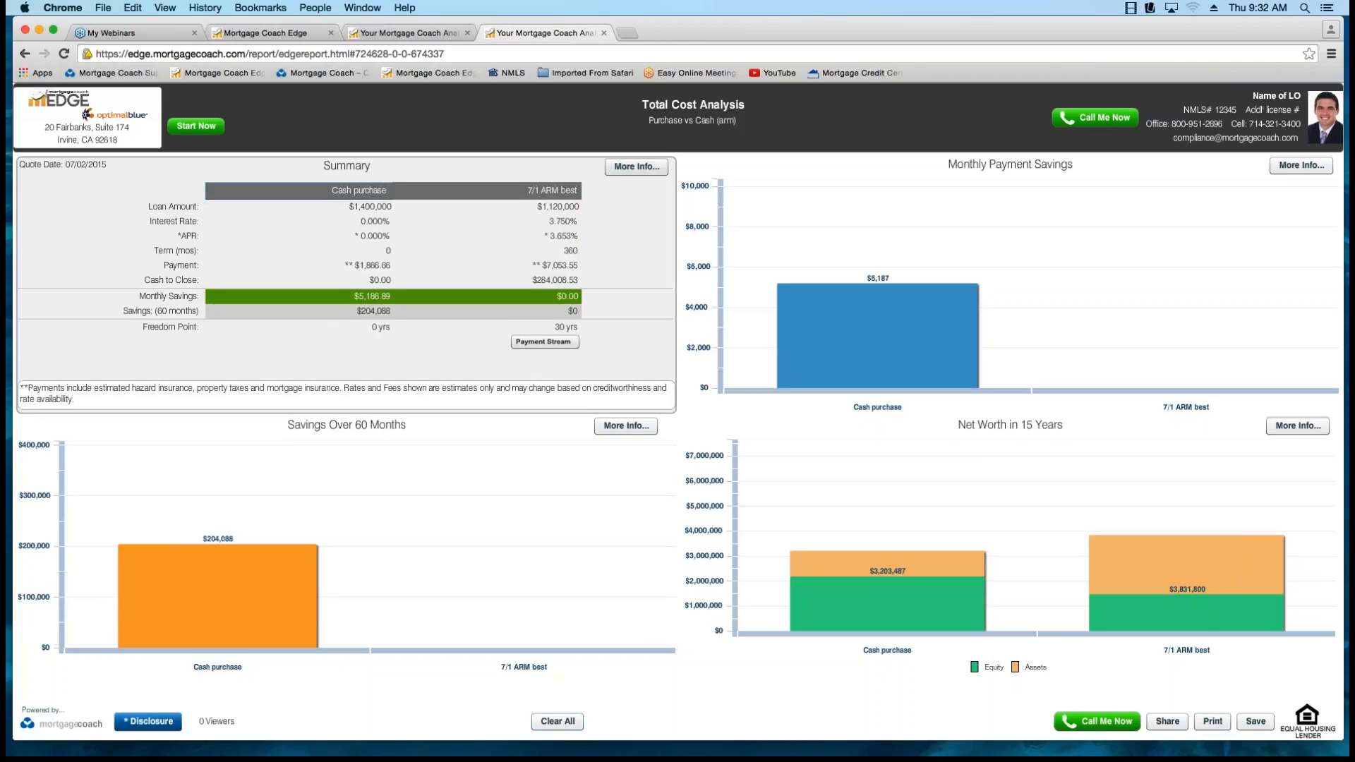
# Highlight the Cash purchase column in the report summary, and move the highlight to the 7/1 ARM best column.
pyautogui.click(359, 190)
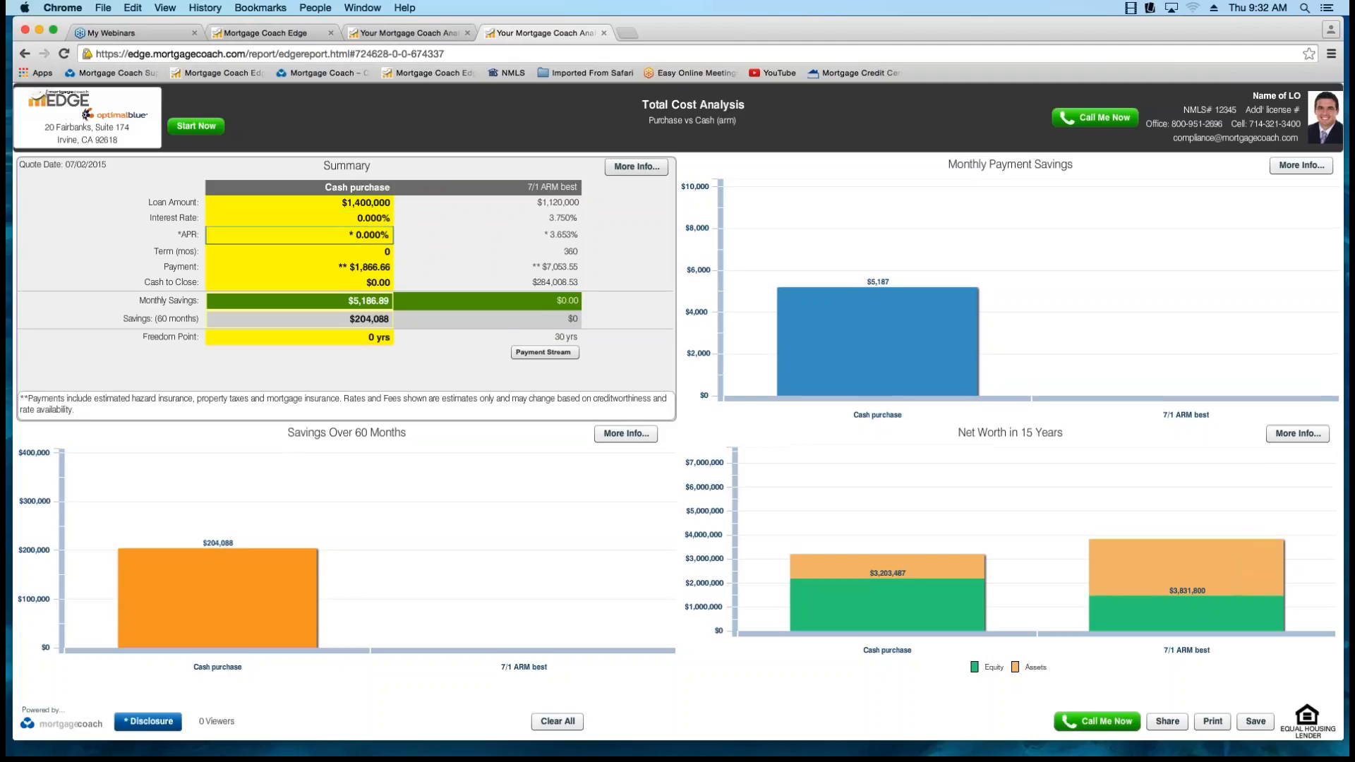
pyautogui.click(364, 204)
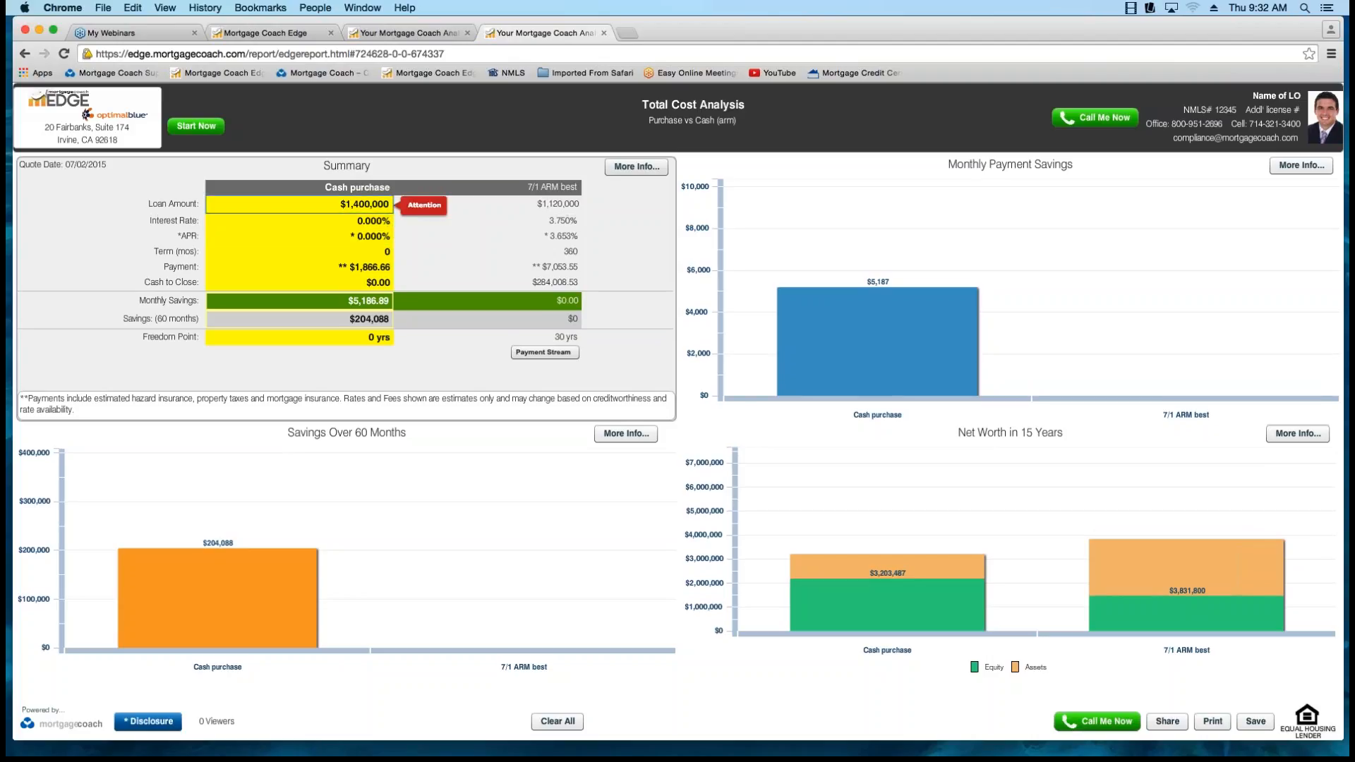
pyautogui.click(364, 266)
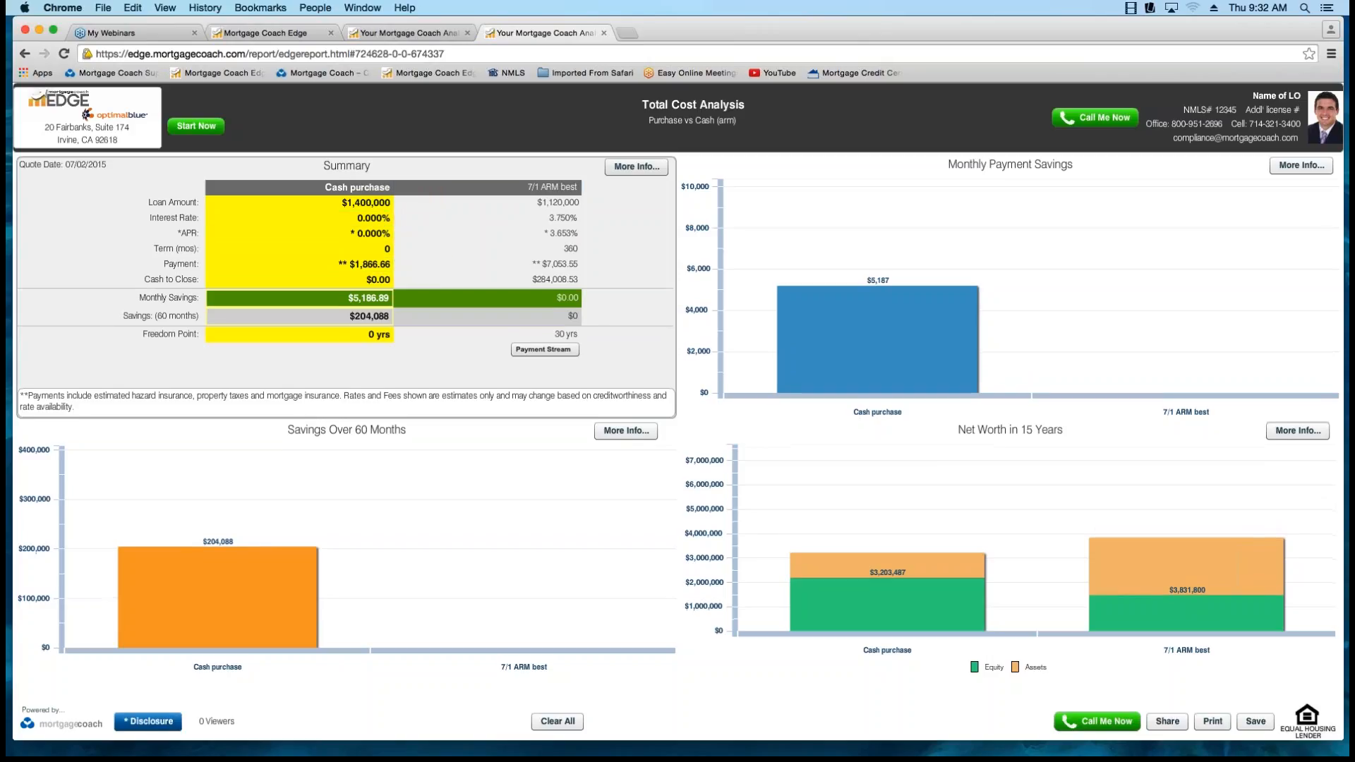
pyautogui.click(548, 187)
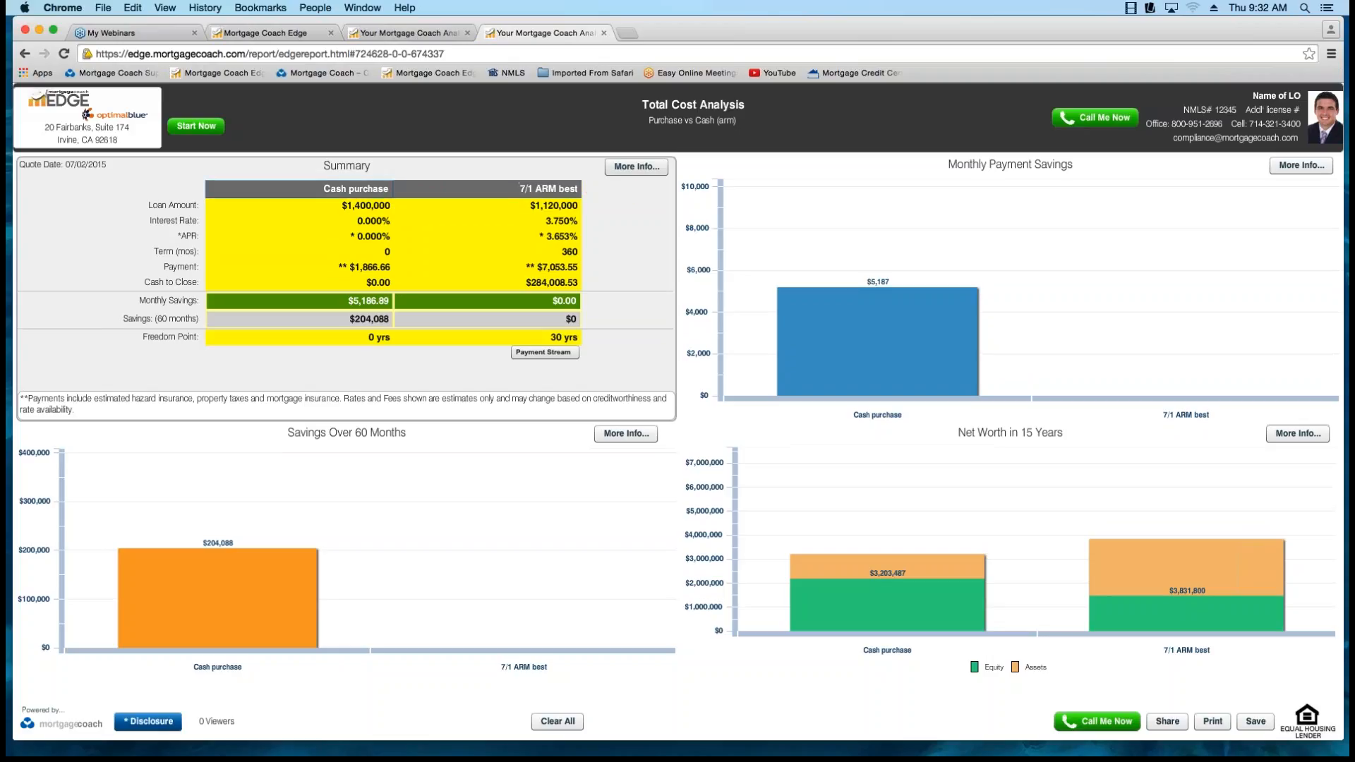
pyautogui.click(357, 188)
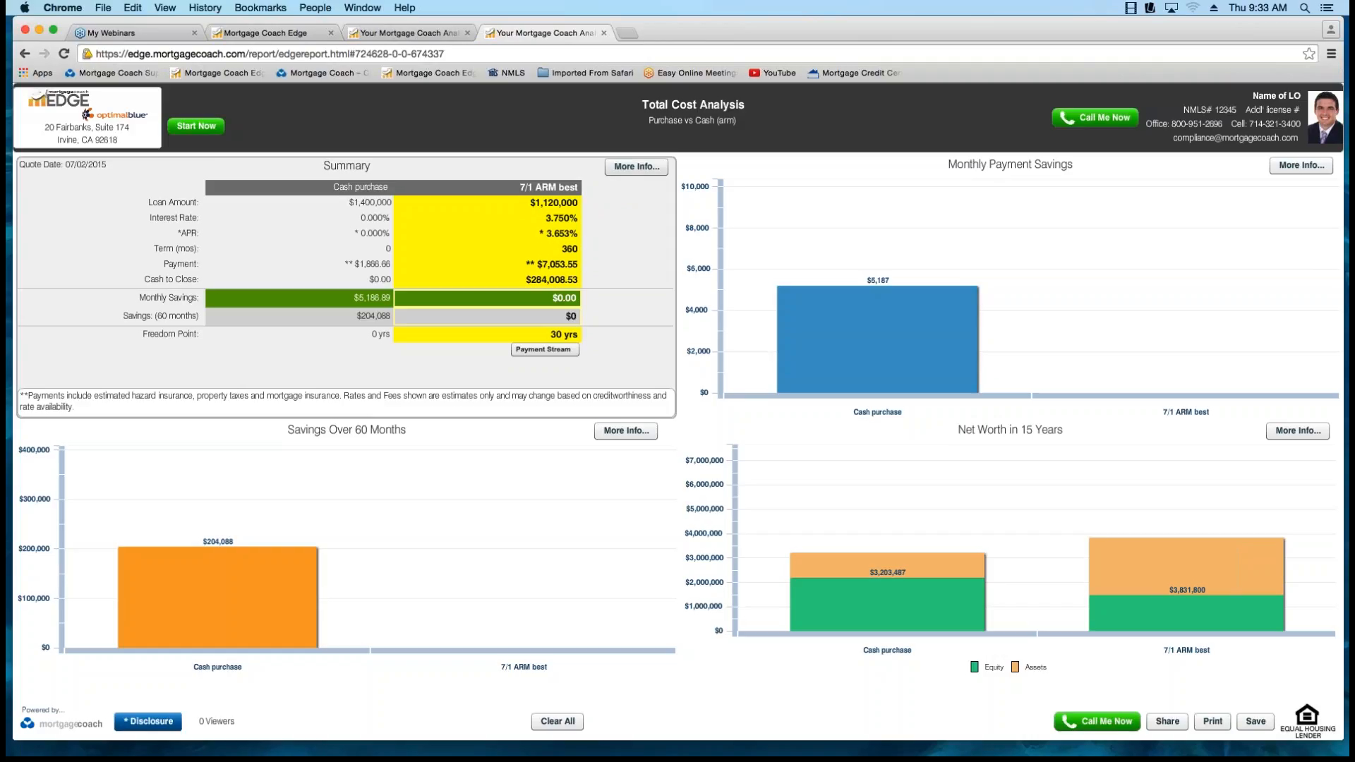
# Return to the EDGE home page and open the Mortgage Coach Support help center.
pyautogui.click(265, 34)
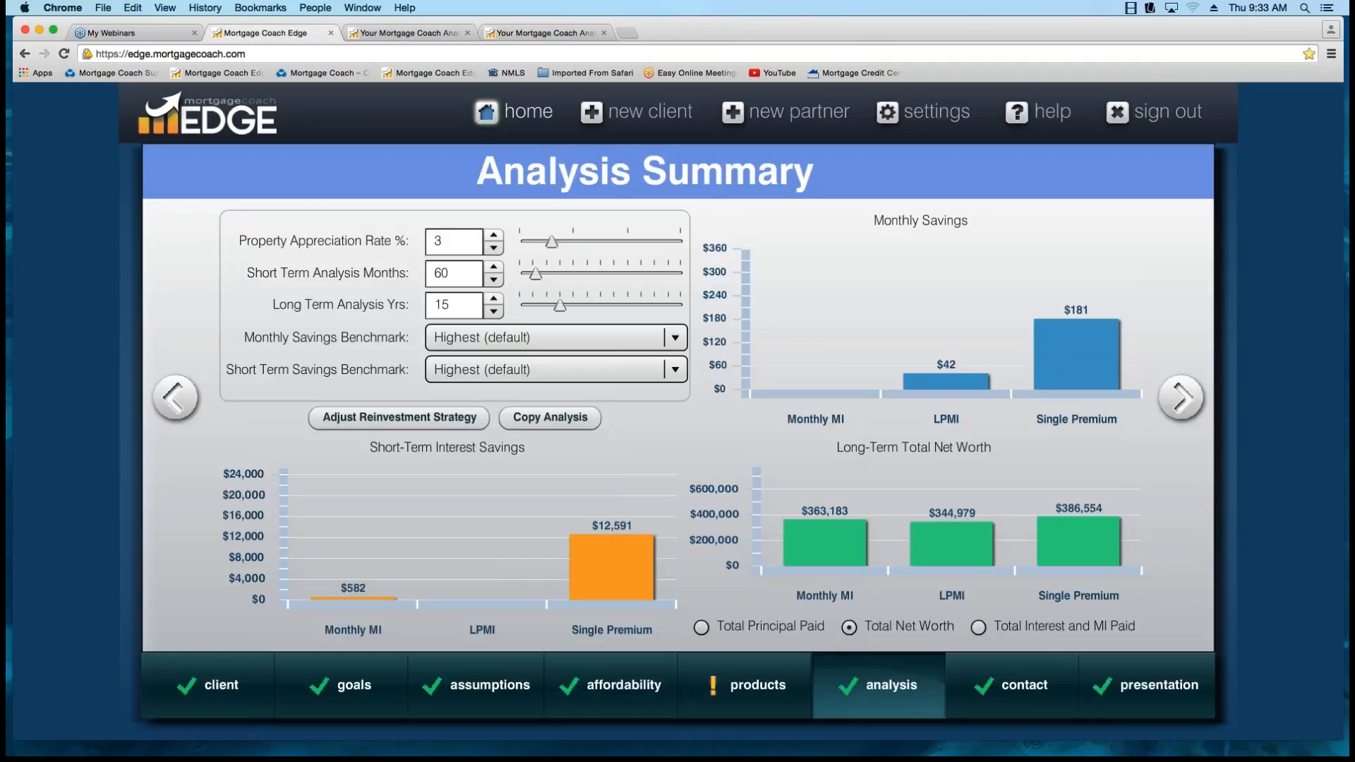
pyautogui.click(515, 111)
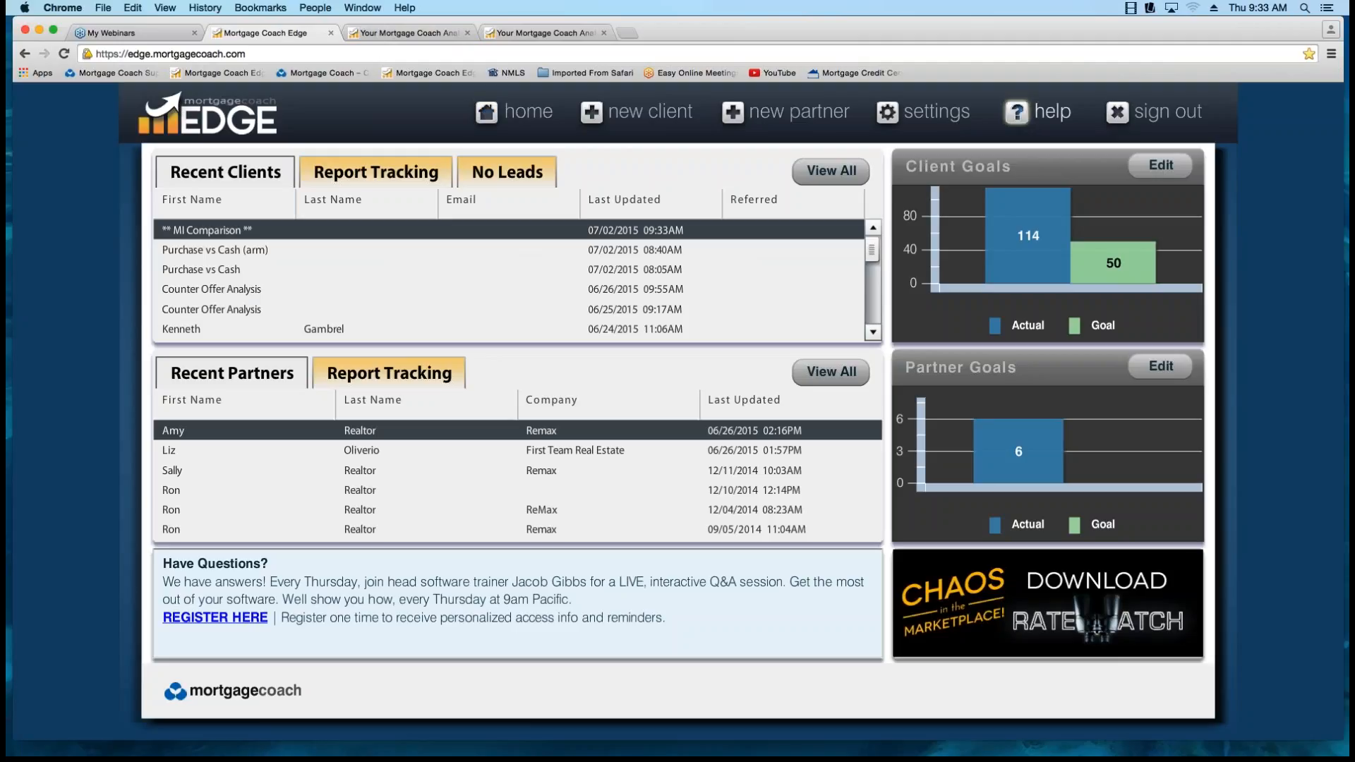
pyautogui.click(1038, 111)
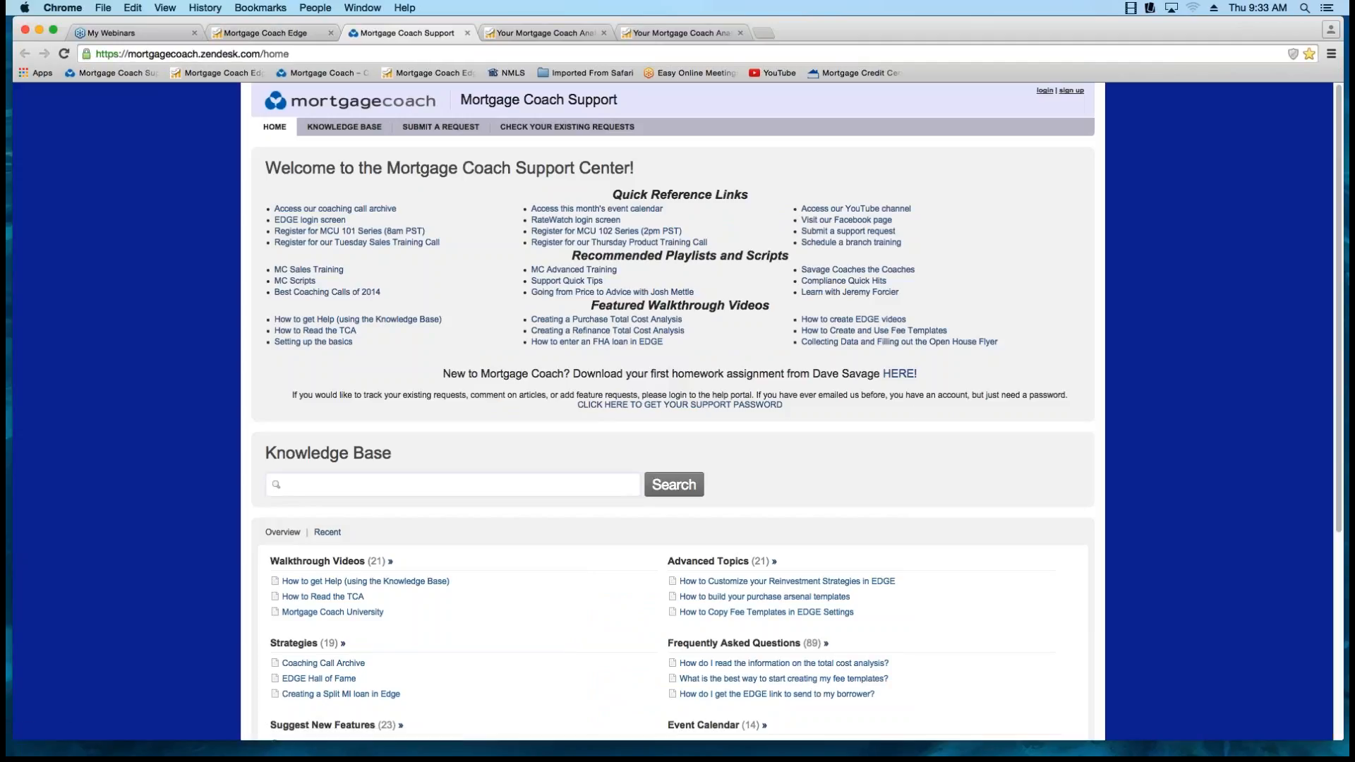
pyautogui.write('Cash')
pyautogui.press('BackSpace')
pyautogui.press('BackSpace')
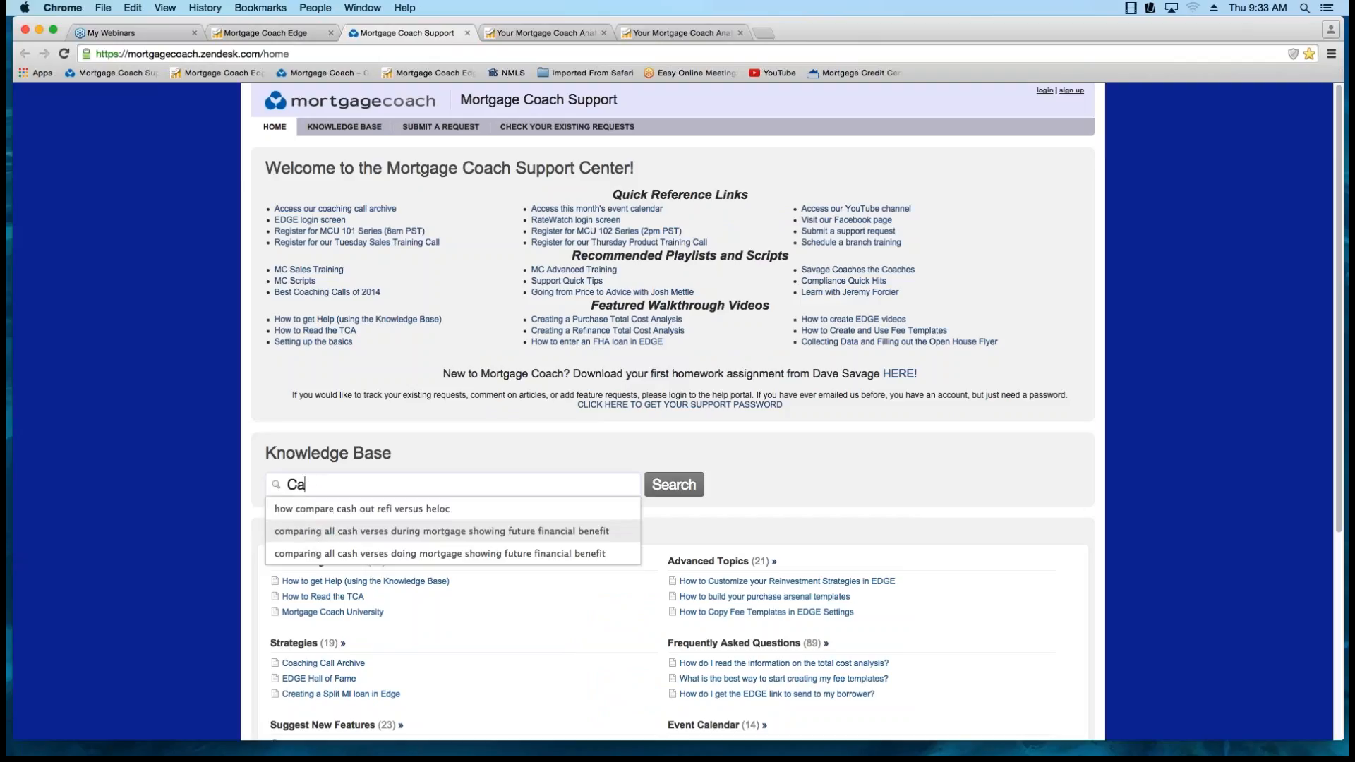
pyautogui.press('BackSpace')
pyautogui.press('BackSpace')
pyautogui.write('Pu')
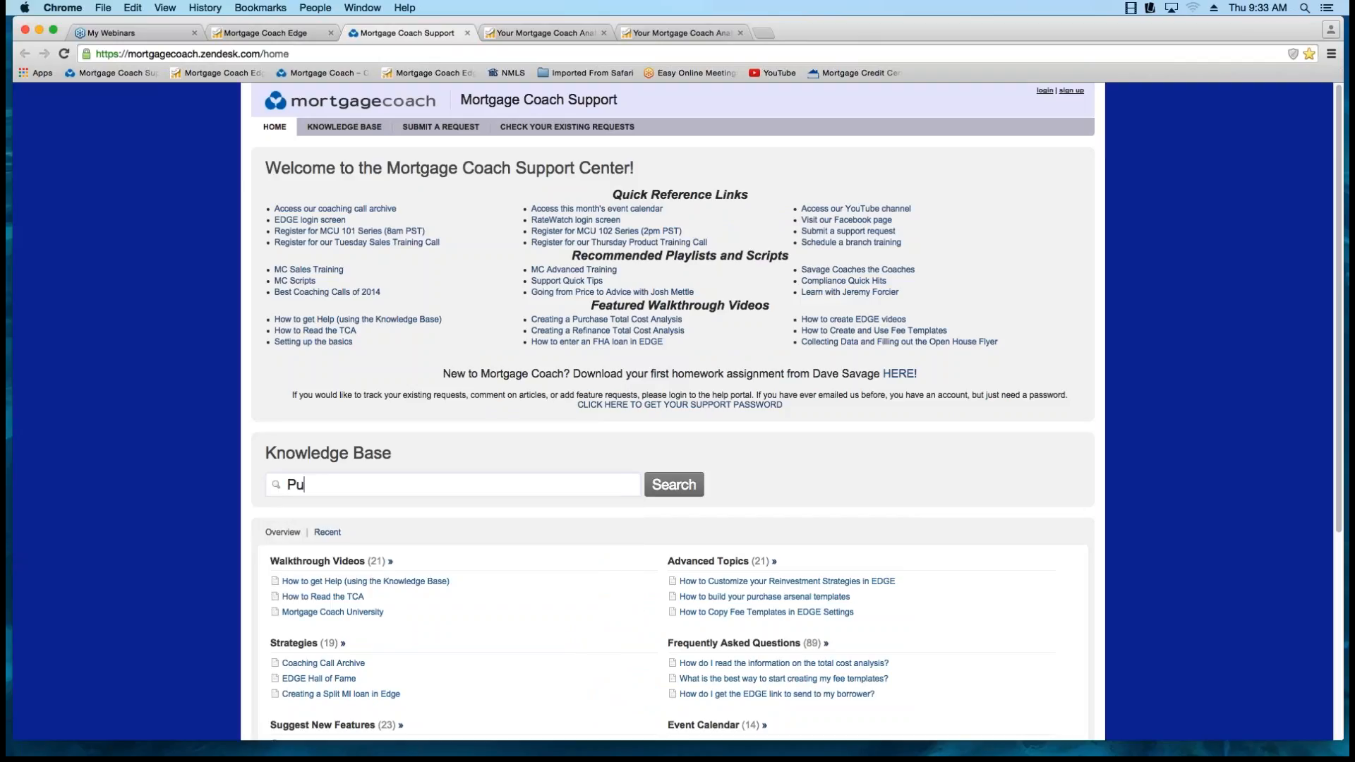
pyautogui.press('BackSpace')
pyautogui.press('BackSpace')
# Search the knowledge base for "cash vs mortgage" and locate the article on showing a Purchase vs Cash scenario.
pyautogui.write('cash vs ')
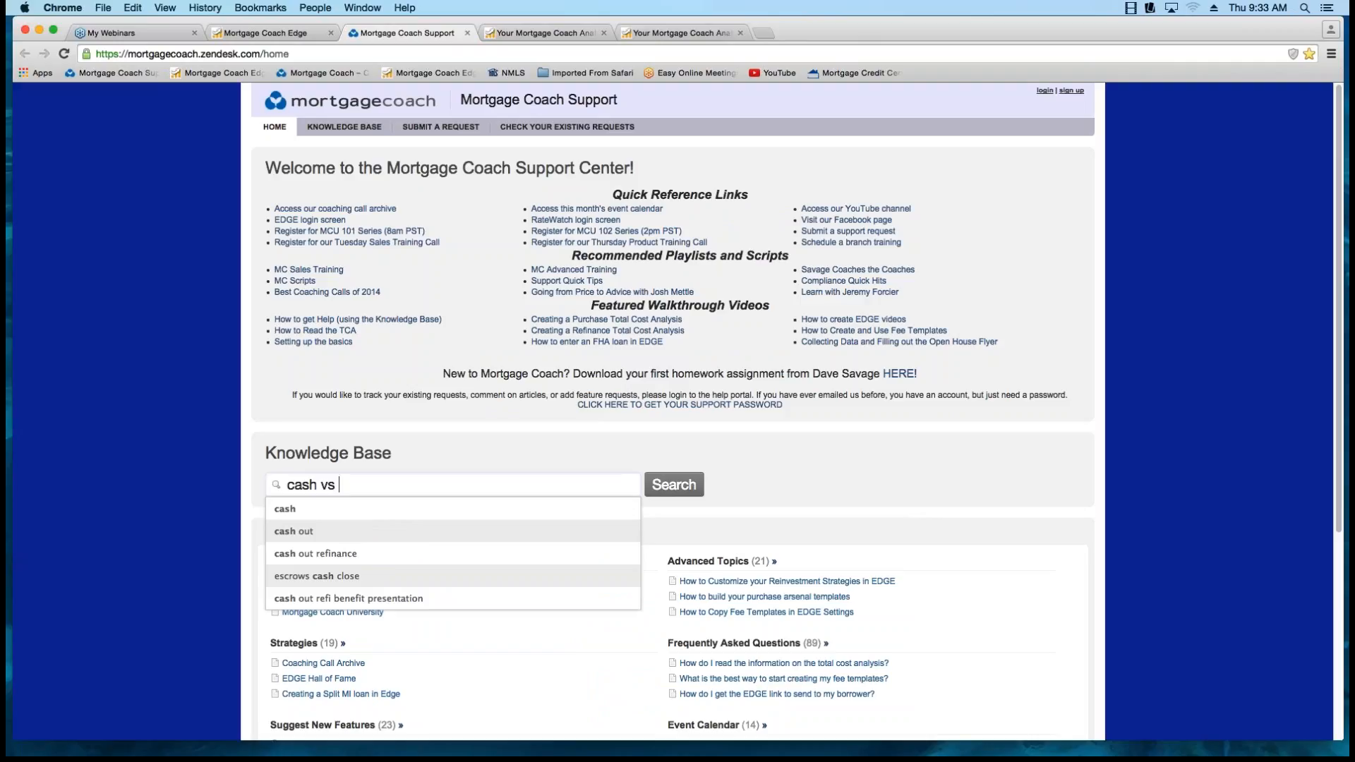
pyautogui.write('mortgage')
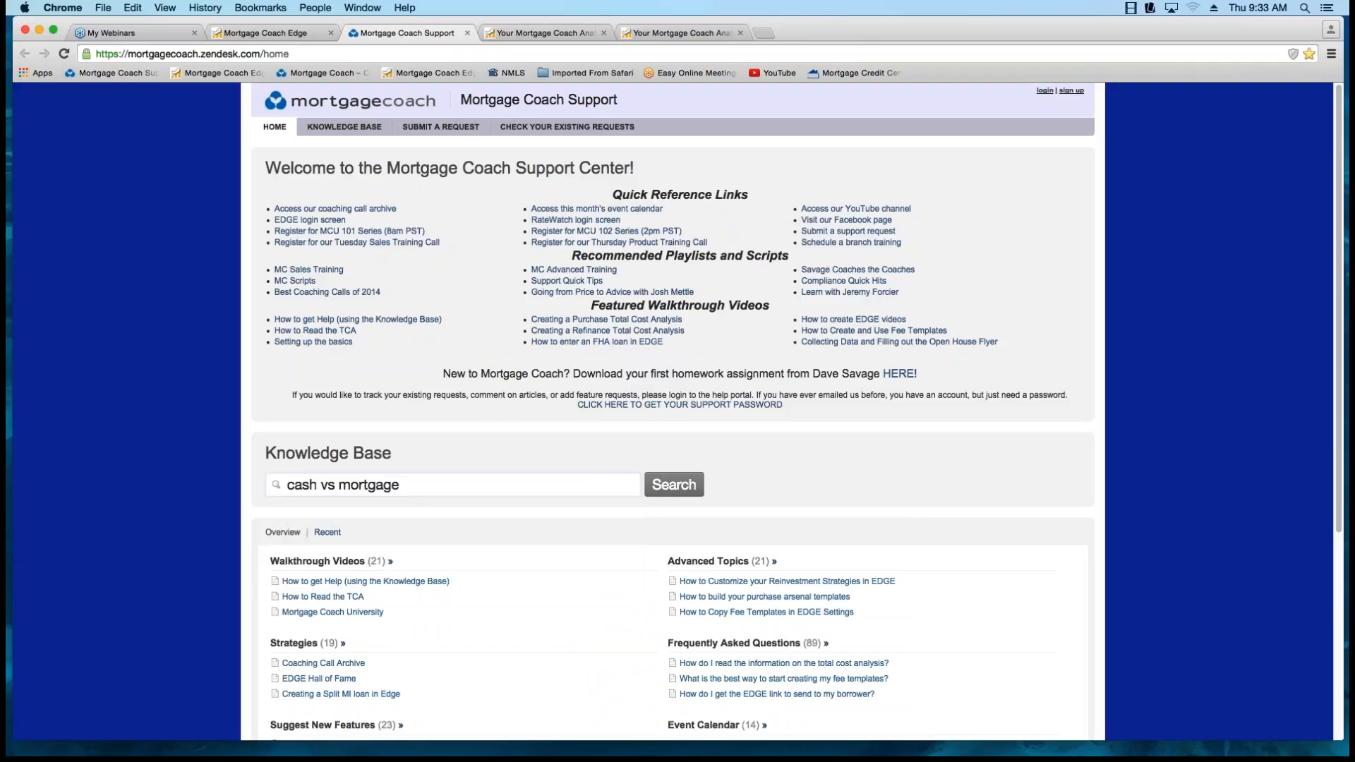
pyautogui.click(674, 484)
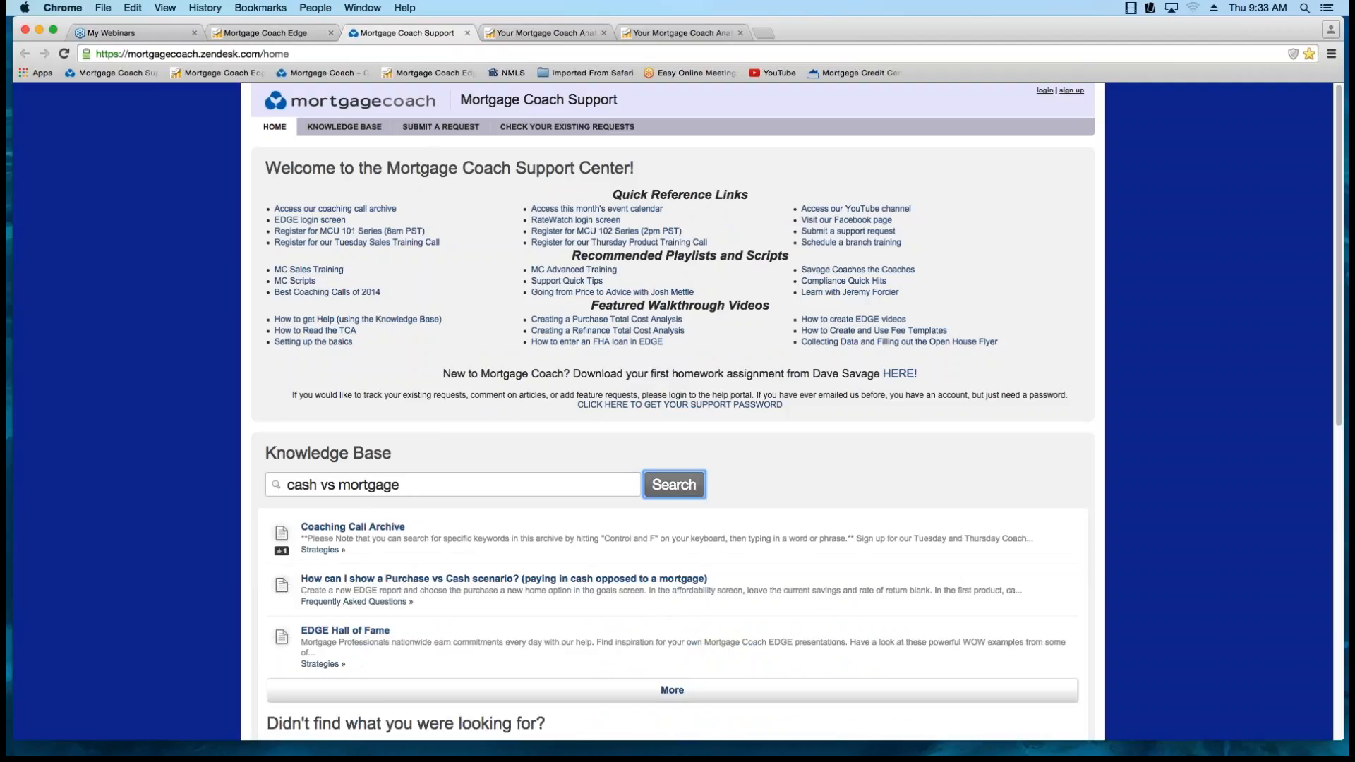
pyautogui.scroll(-1, 673, 409)
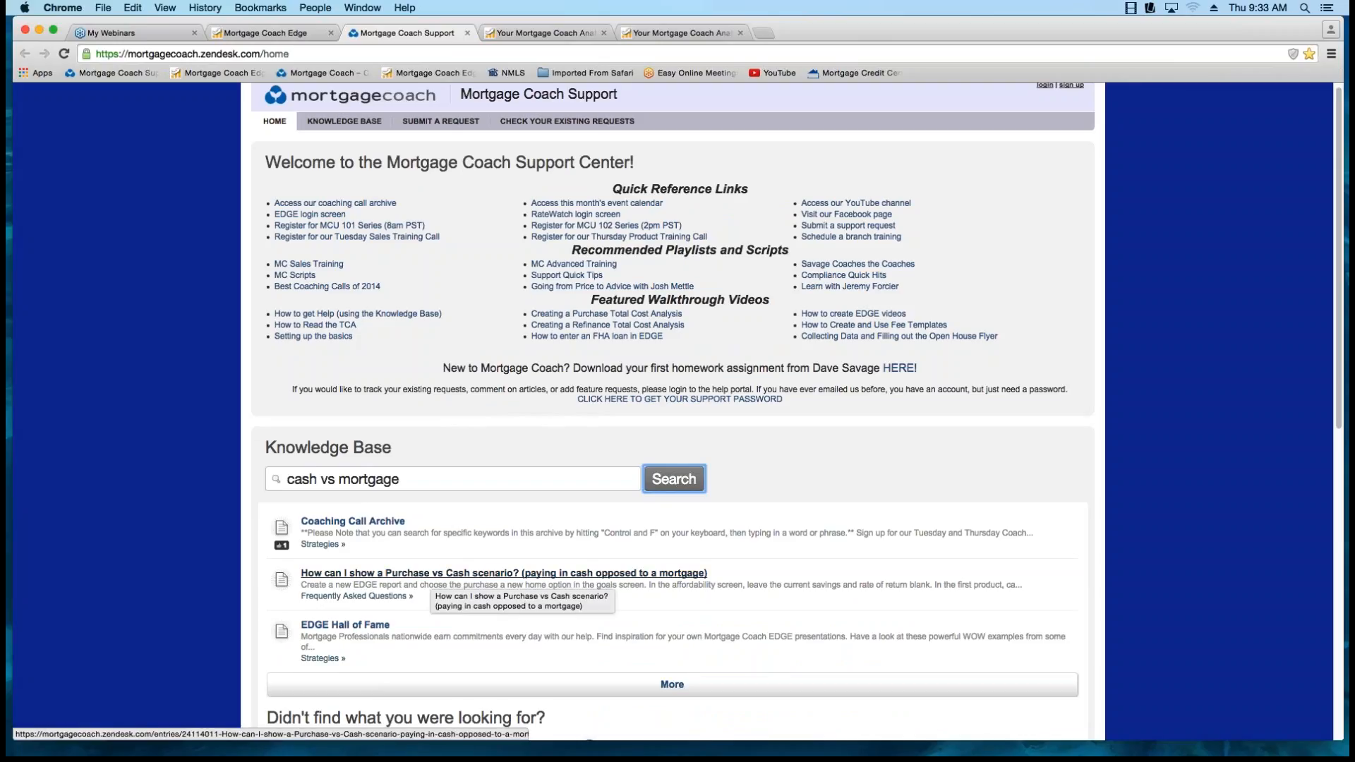
# Read the Purchase vs Cash help article, and open the Purchase vs Cash (arm) report in EDGE for editing.
pyautogui.click(423, 572)
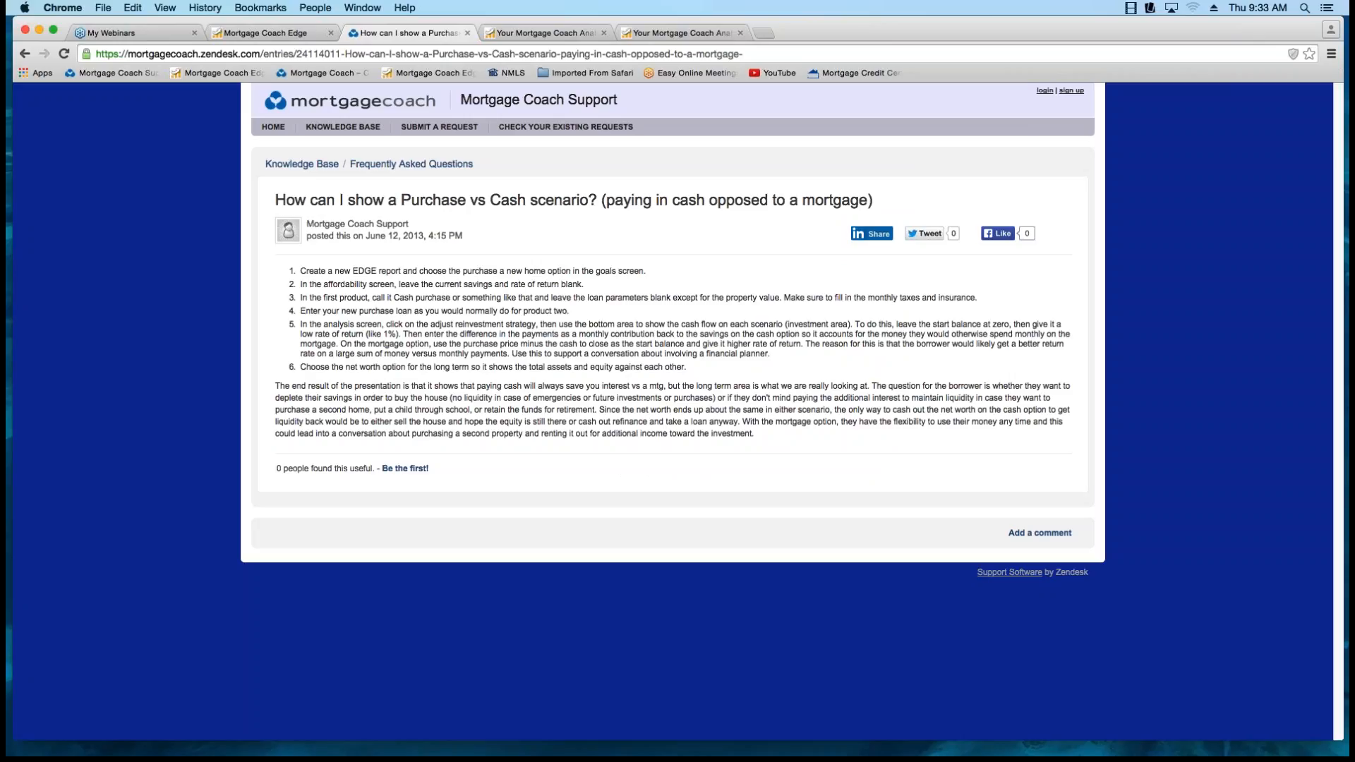
pyautogui.click(271, 33)
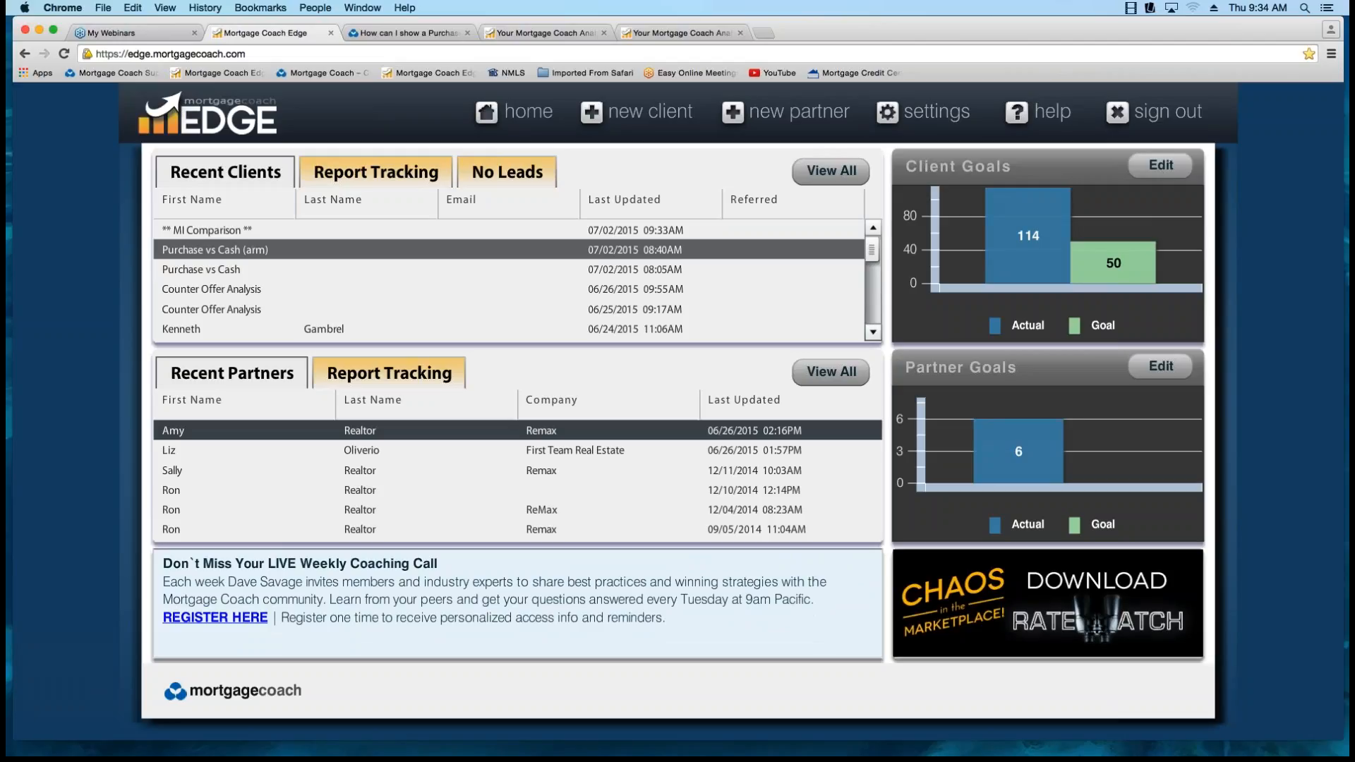
pyautogui.click(214, 250)
pyautogui.moveTo(745, 684)
pyautogui.click(818, 585)
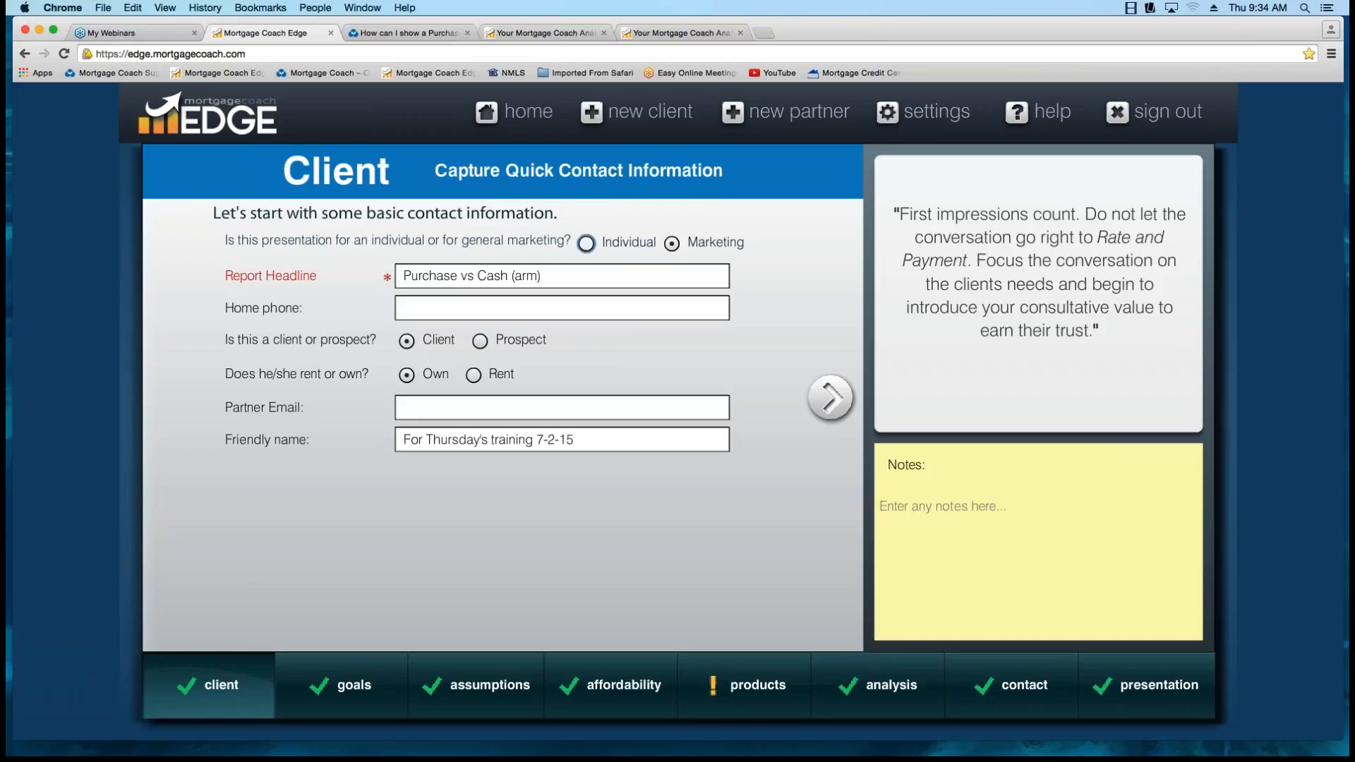
# Switch the presentation type to Individual and back to Marketing, and check the report's friendly name.
pyautogui.click(586, 243)
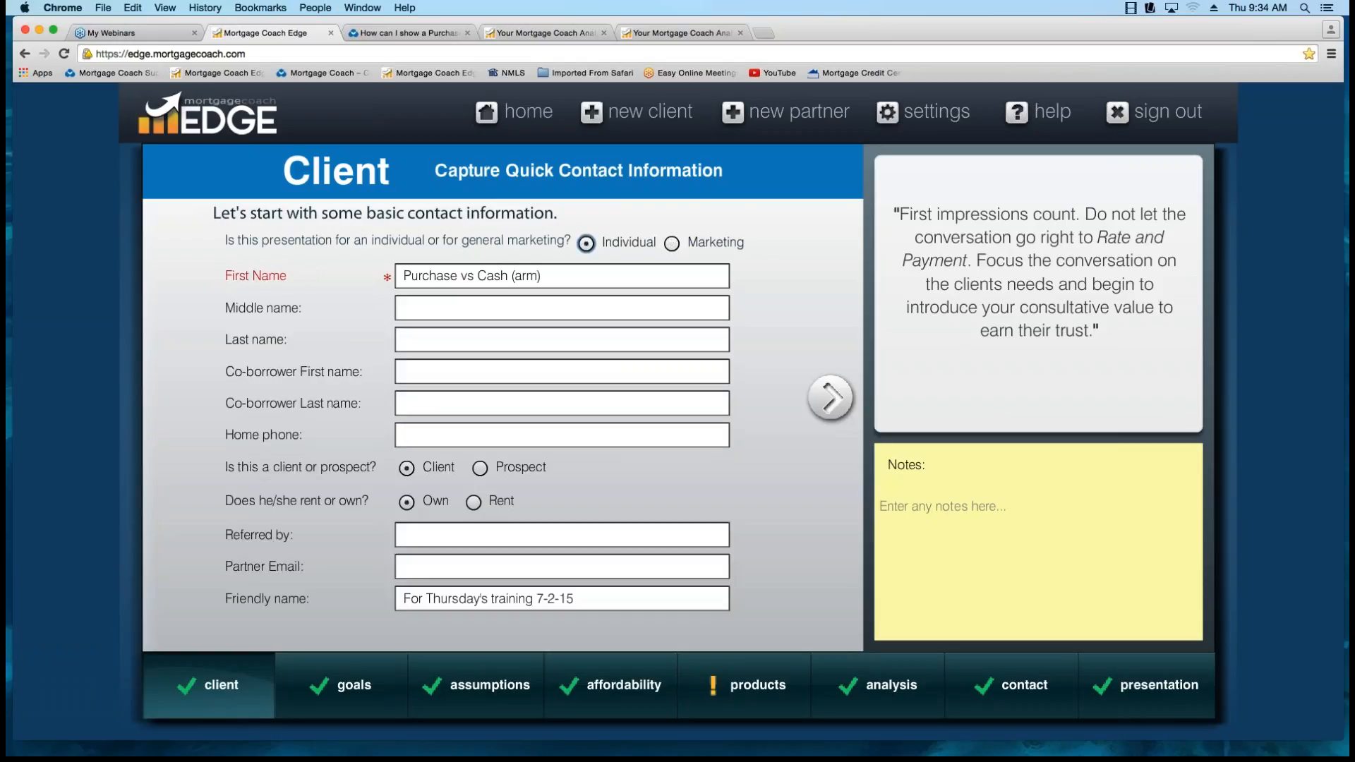
pyautogui.click(671, 243)
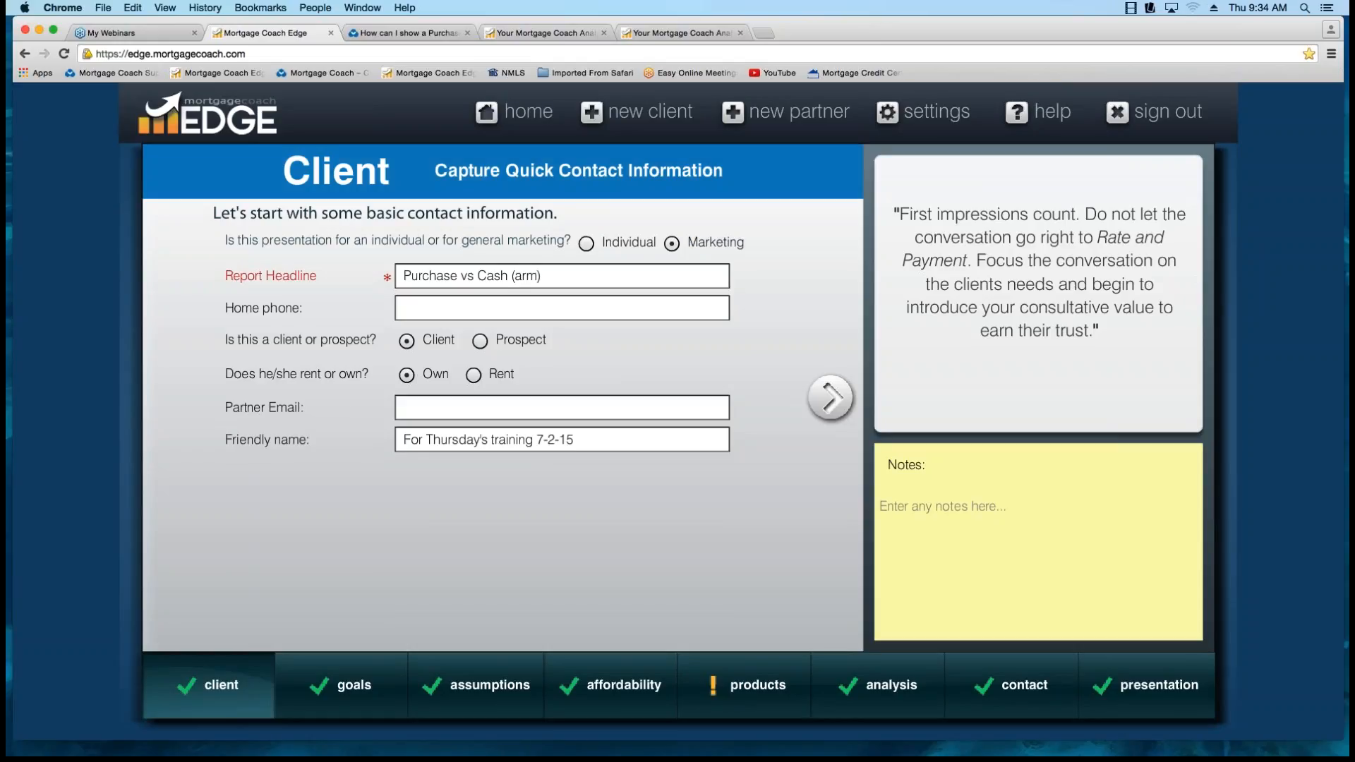
pyautogui.click(574, 439)
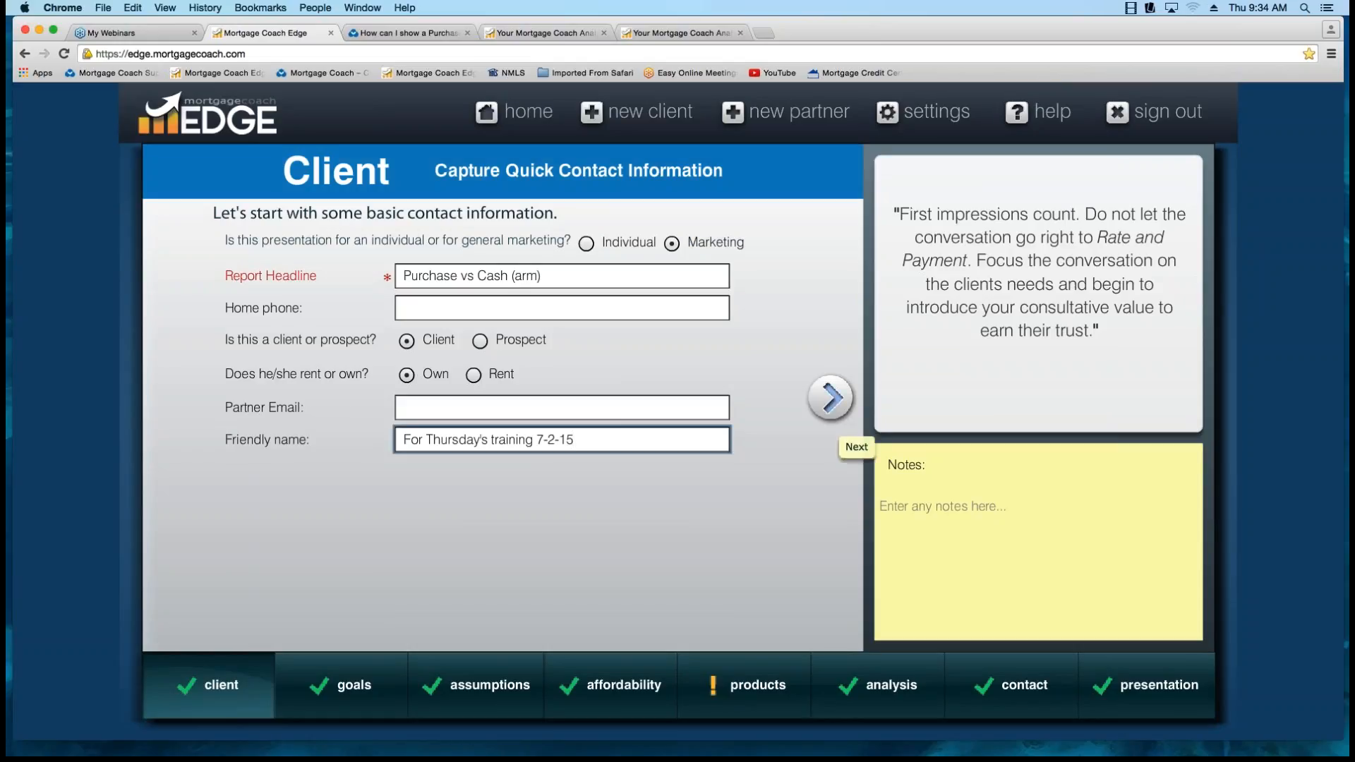
# Review the report's goals, assumptions and affordability pages, continuing to the Cash purchase product details.
pyautogui.click(830, 397)
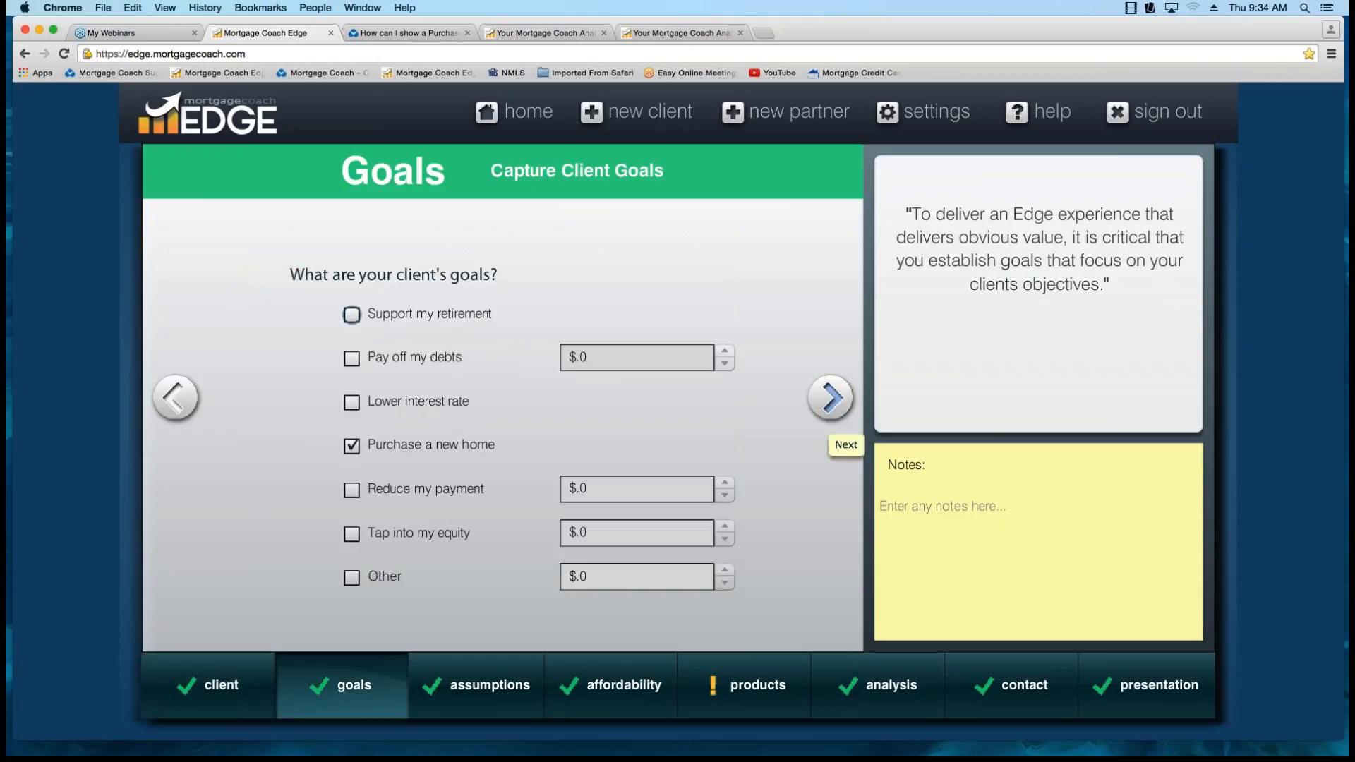
pyautogui.click(830, 397)
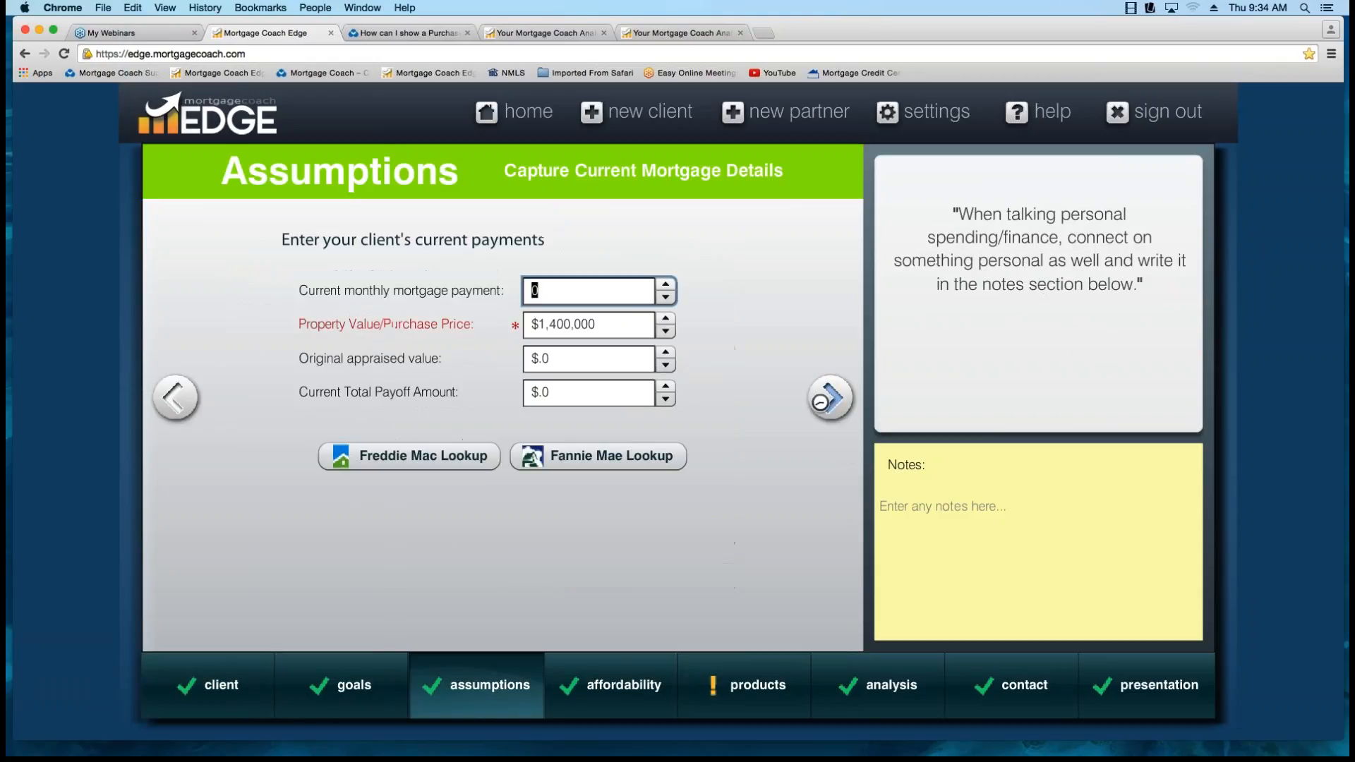
pyautogui.click(830, 397)
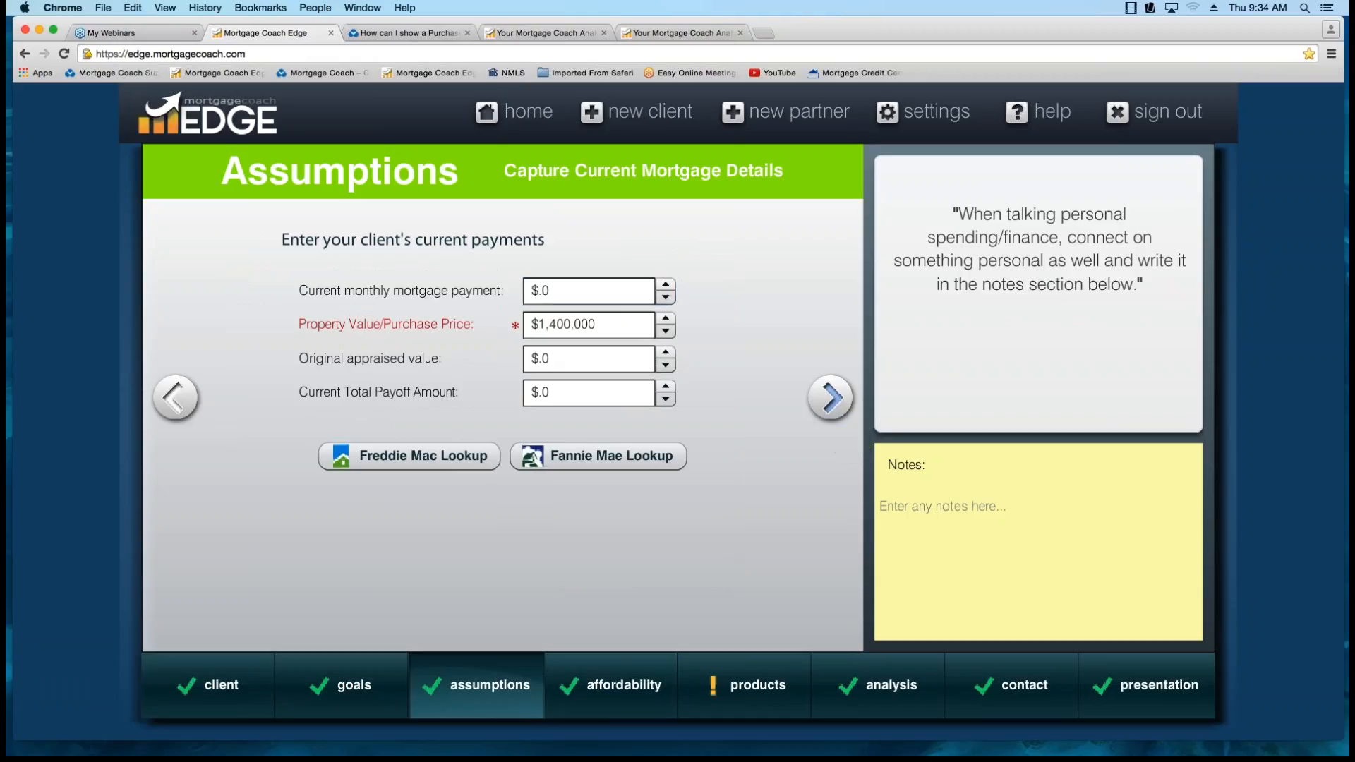
pyautogui.click(825, 397)
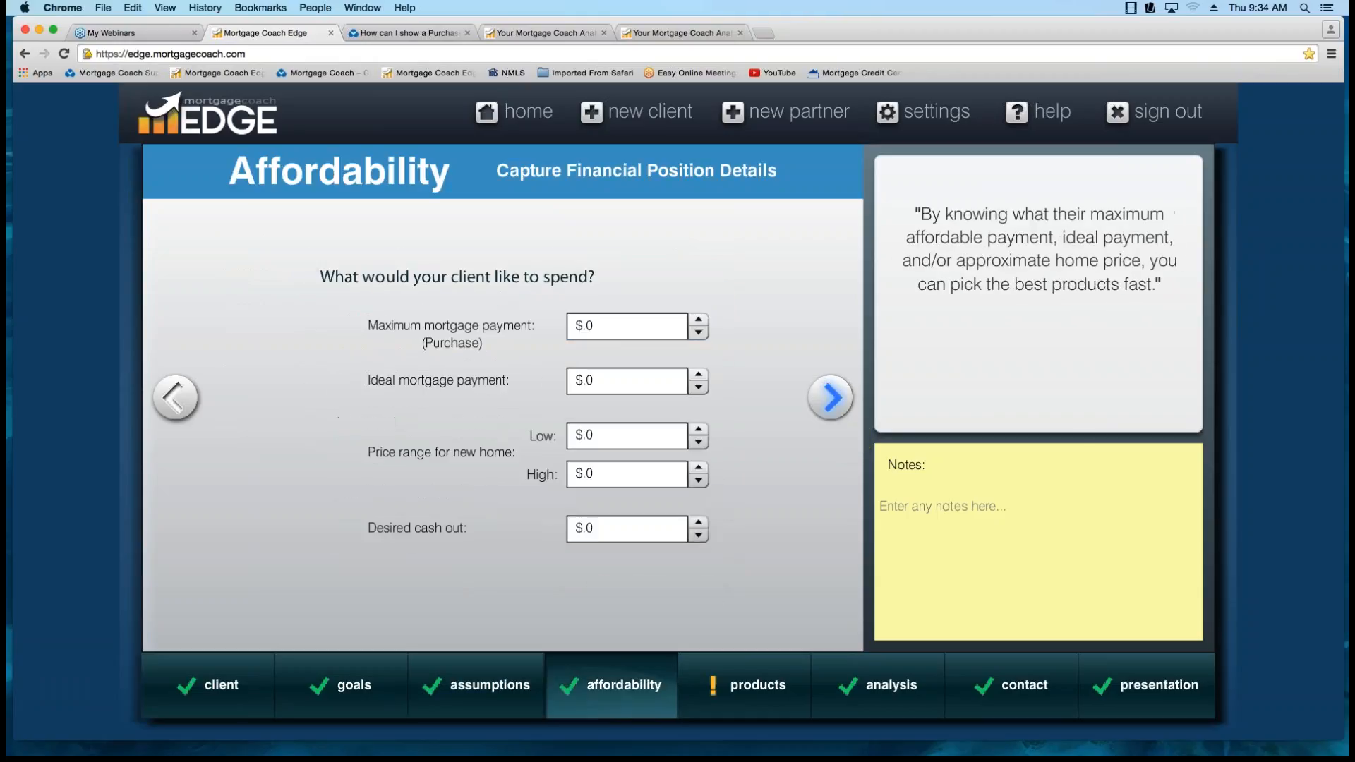
pyautogui.click(831, 397)
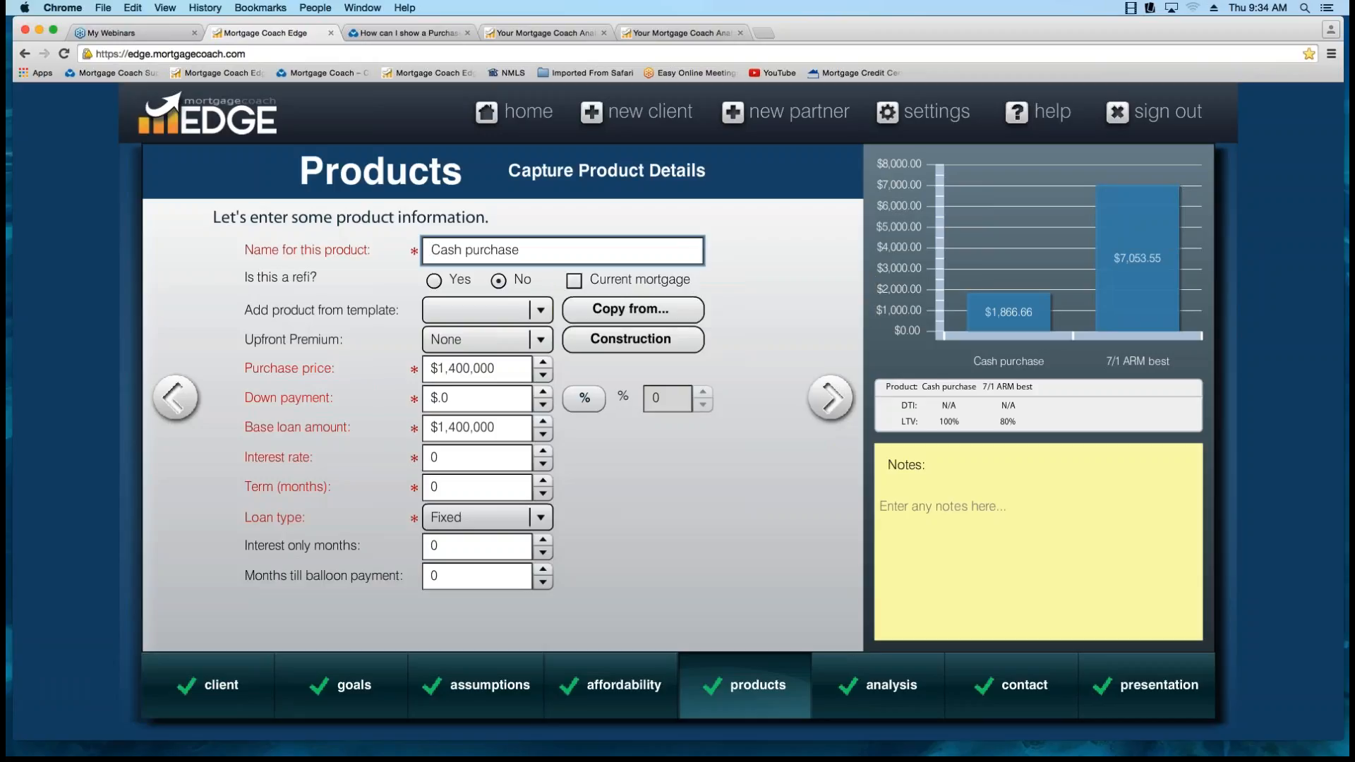
# Review the Cash purchase product's purchase price, closing costs and monthly costs.
pyautogui.click(477, 369)
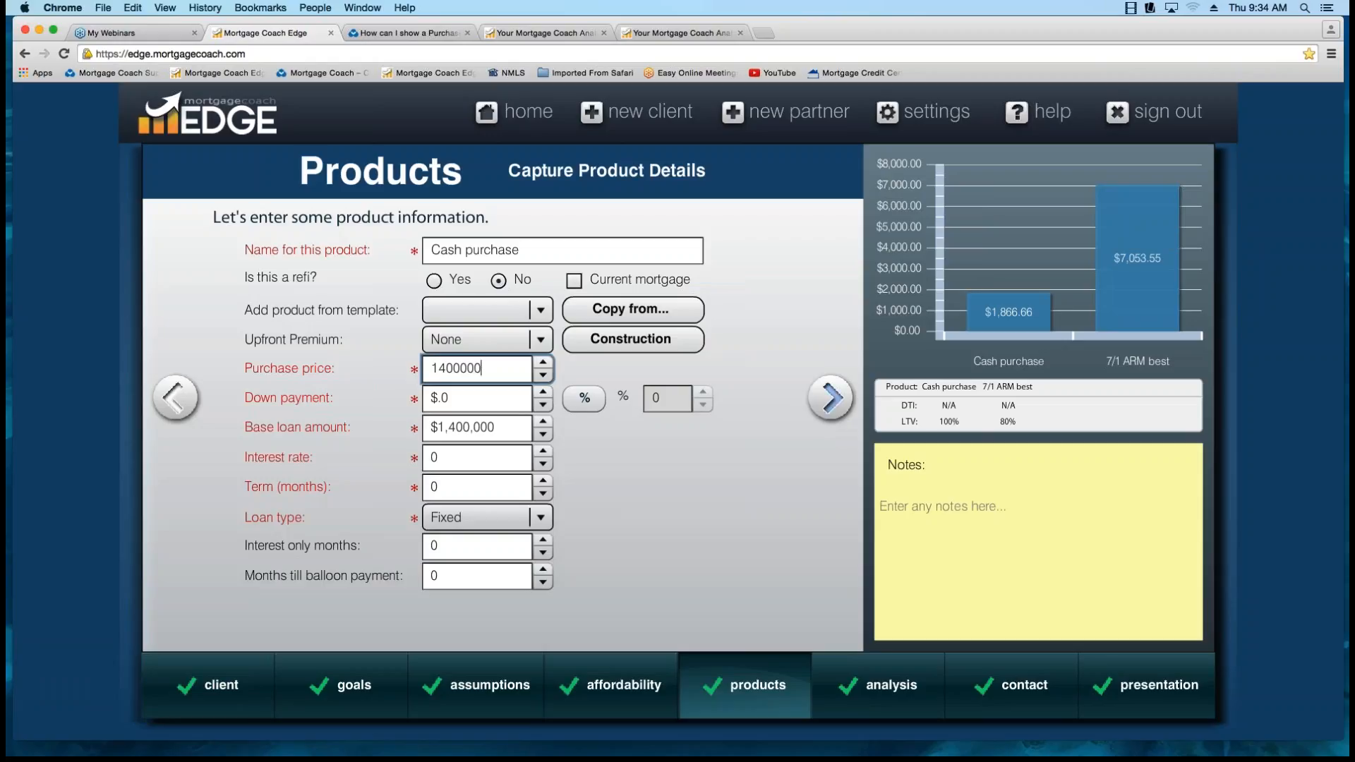
pyautogui.click(830, 398)
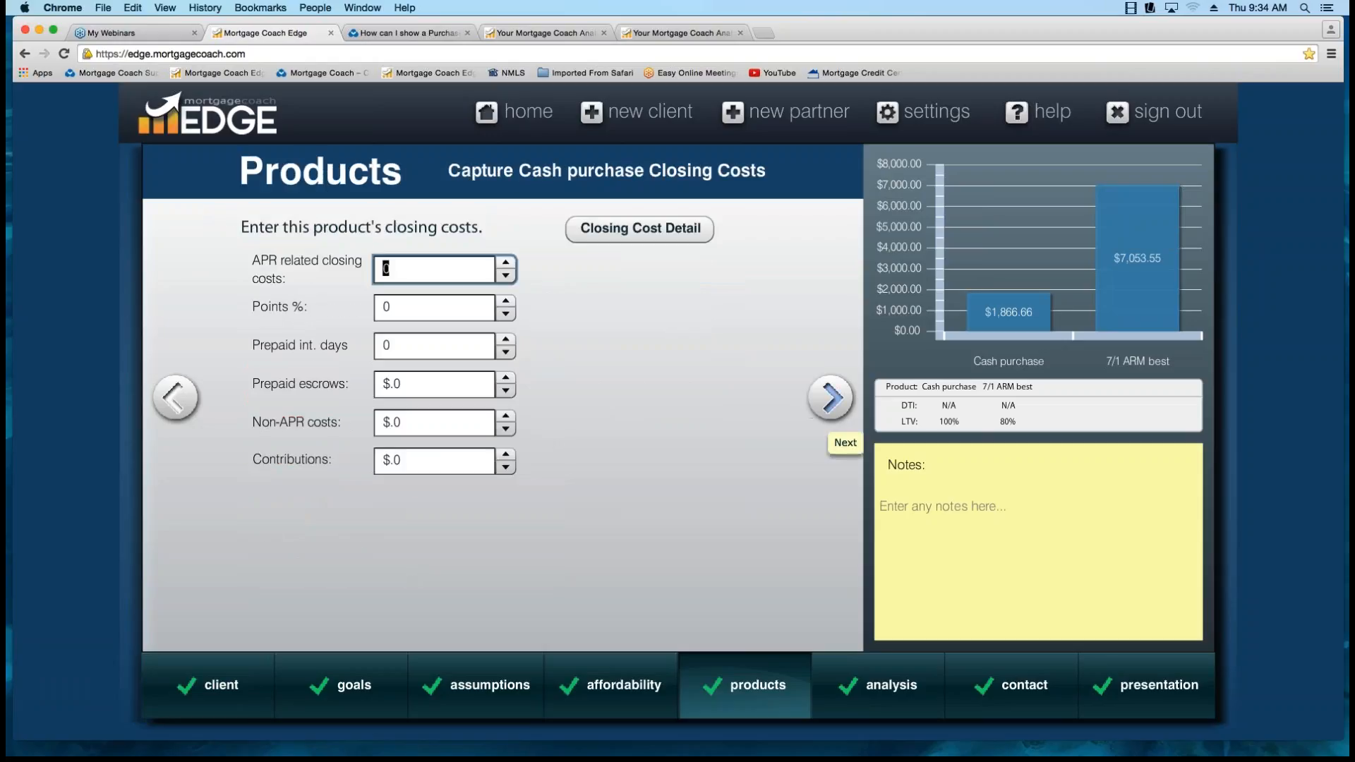
pyautogui.click(830, 398)
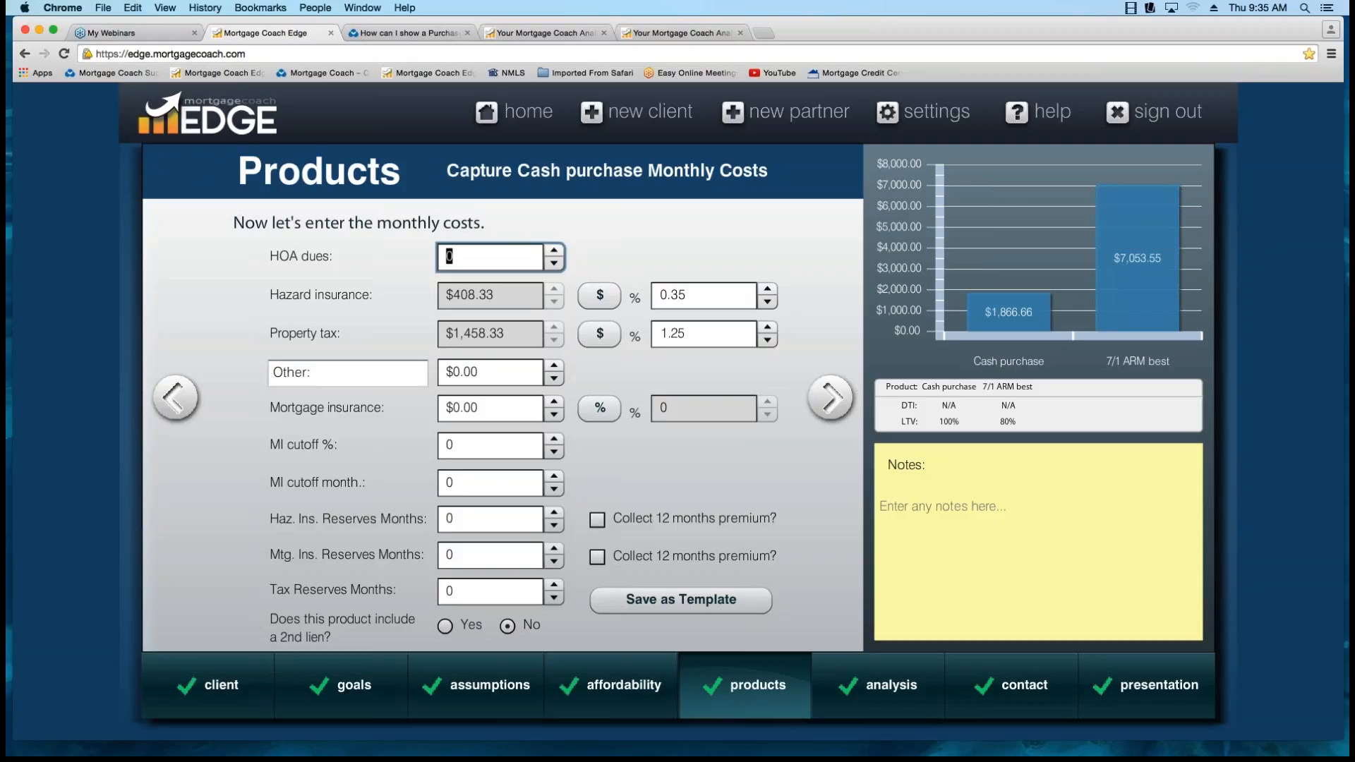
# Review the 7/1 ARM best product's down payment percentage, interest rate and term, keeping ARM as the loan type.
pyautogui.moveTo(1008, 292)
pyautogui.click(830, 397)
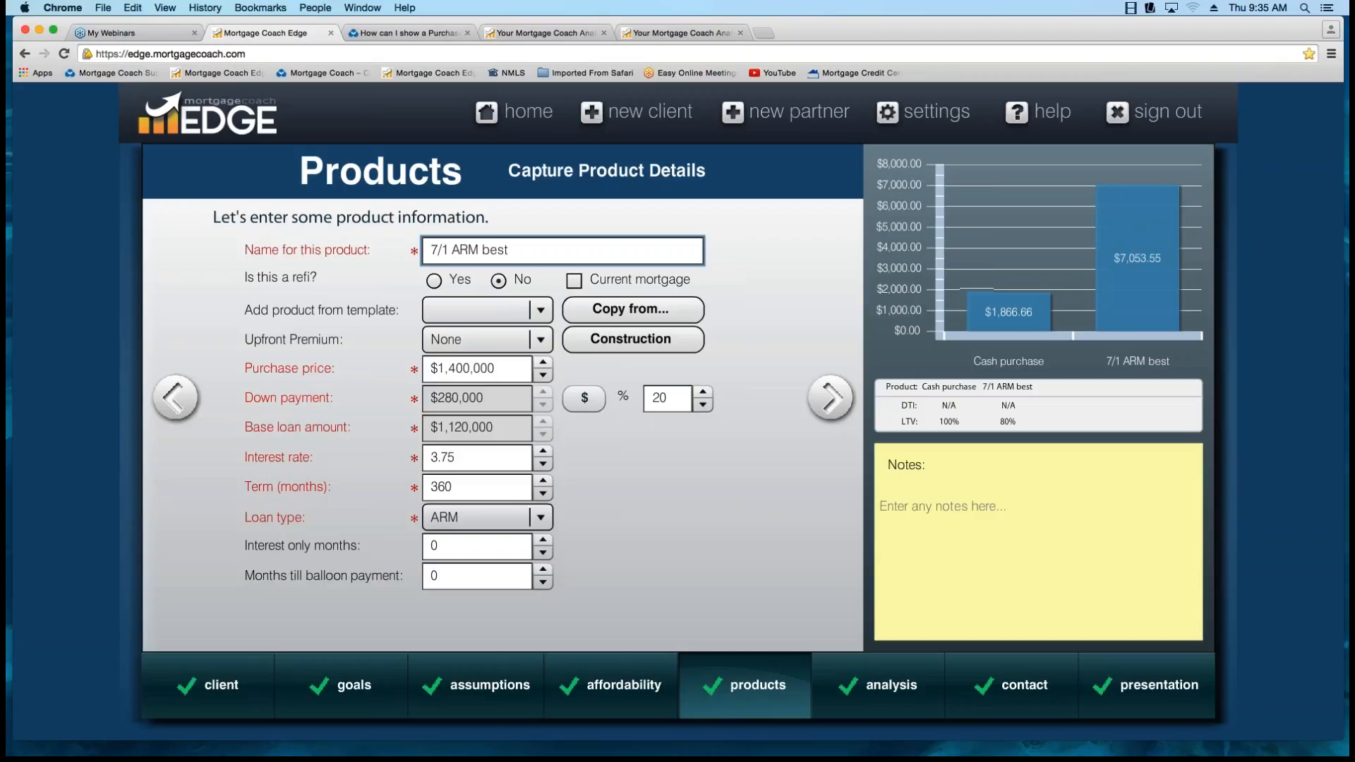
pyautogui.doubleClick(659, 398)
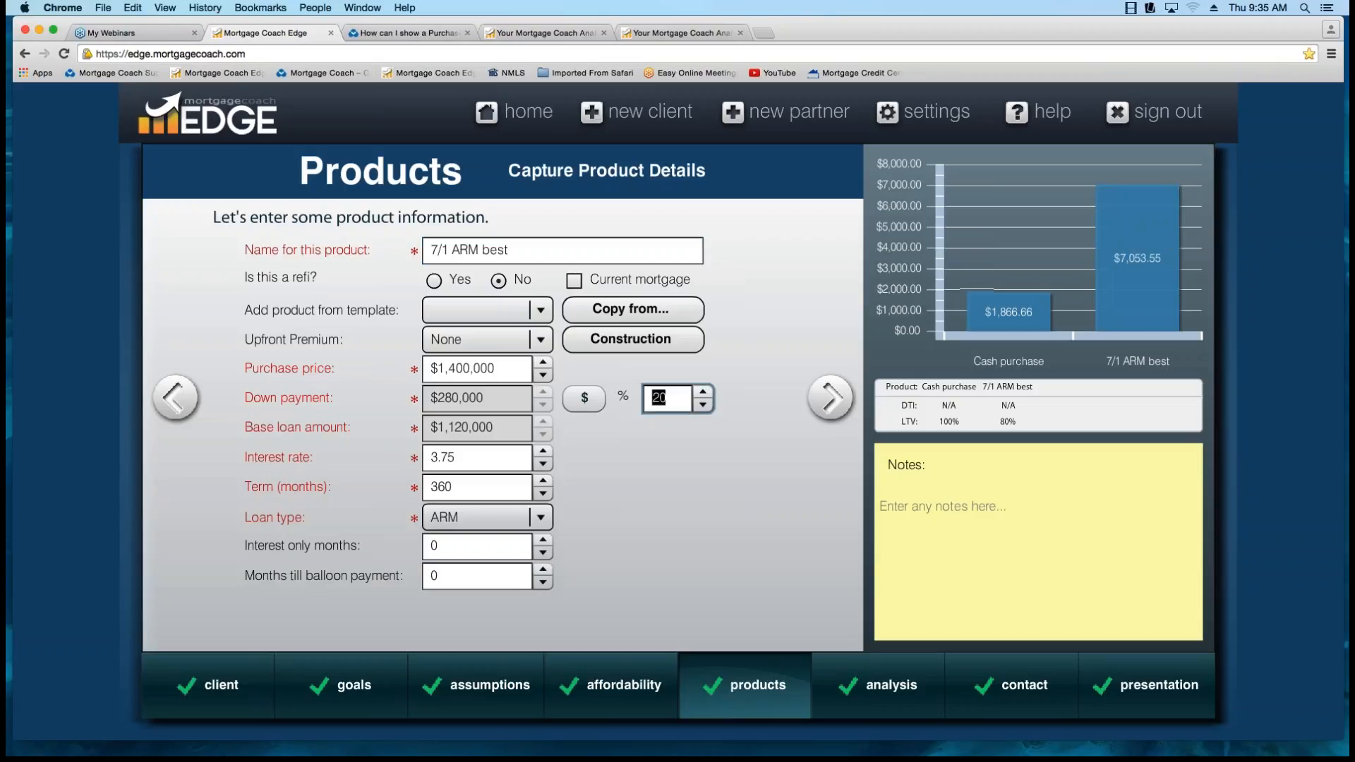
pyautogui.click(480, 457)
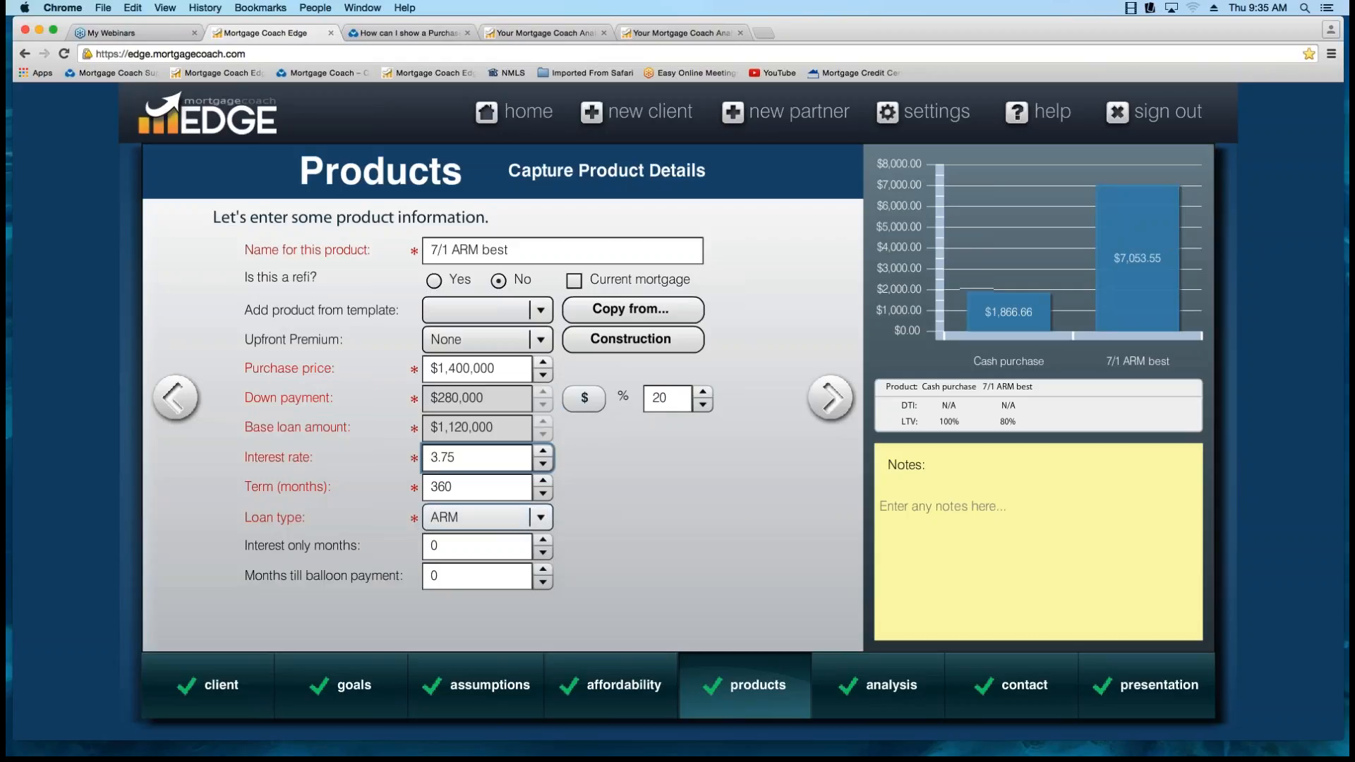
pyautogui.click(469, 487)
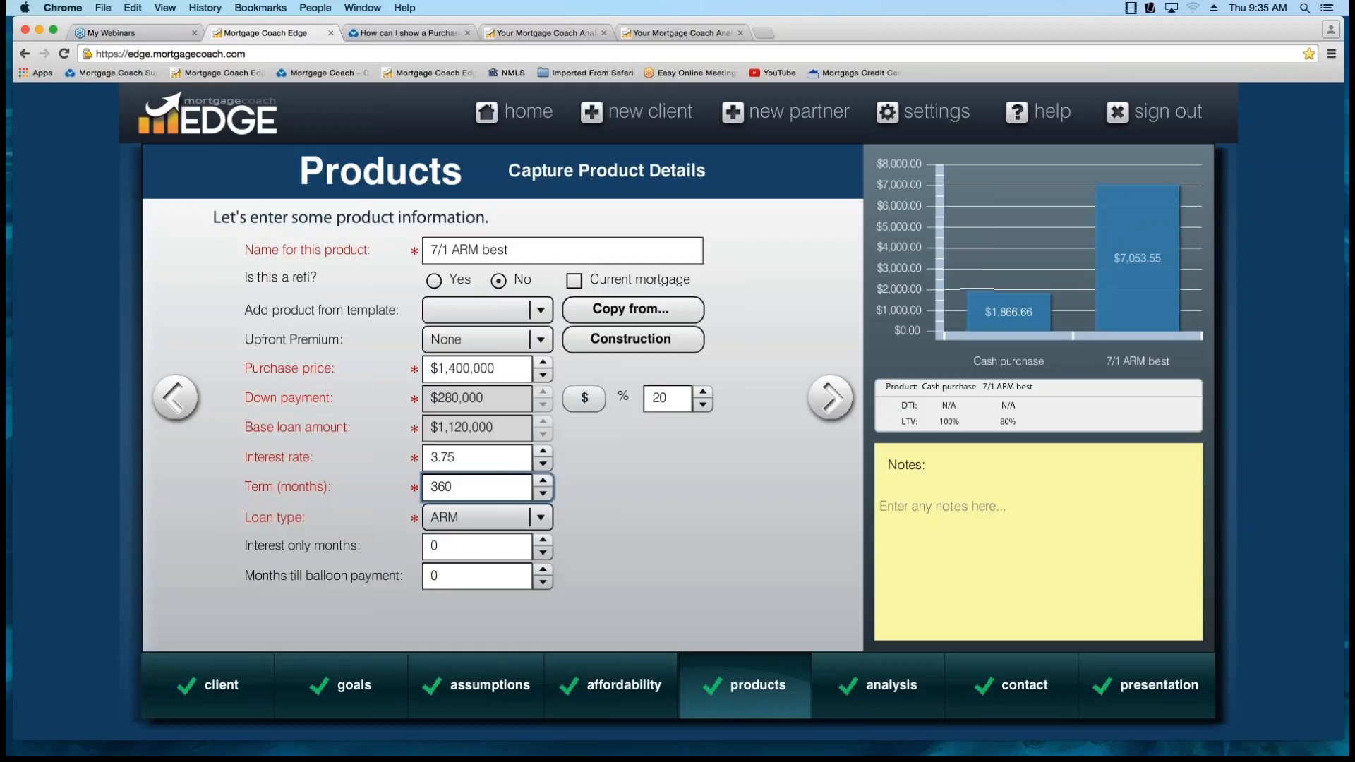
pyautogui.click(488, 517)
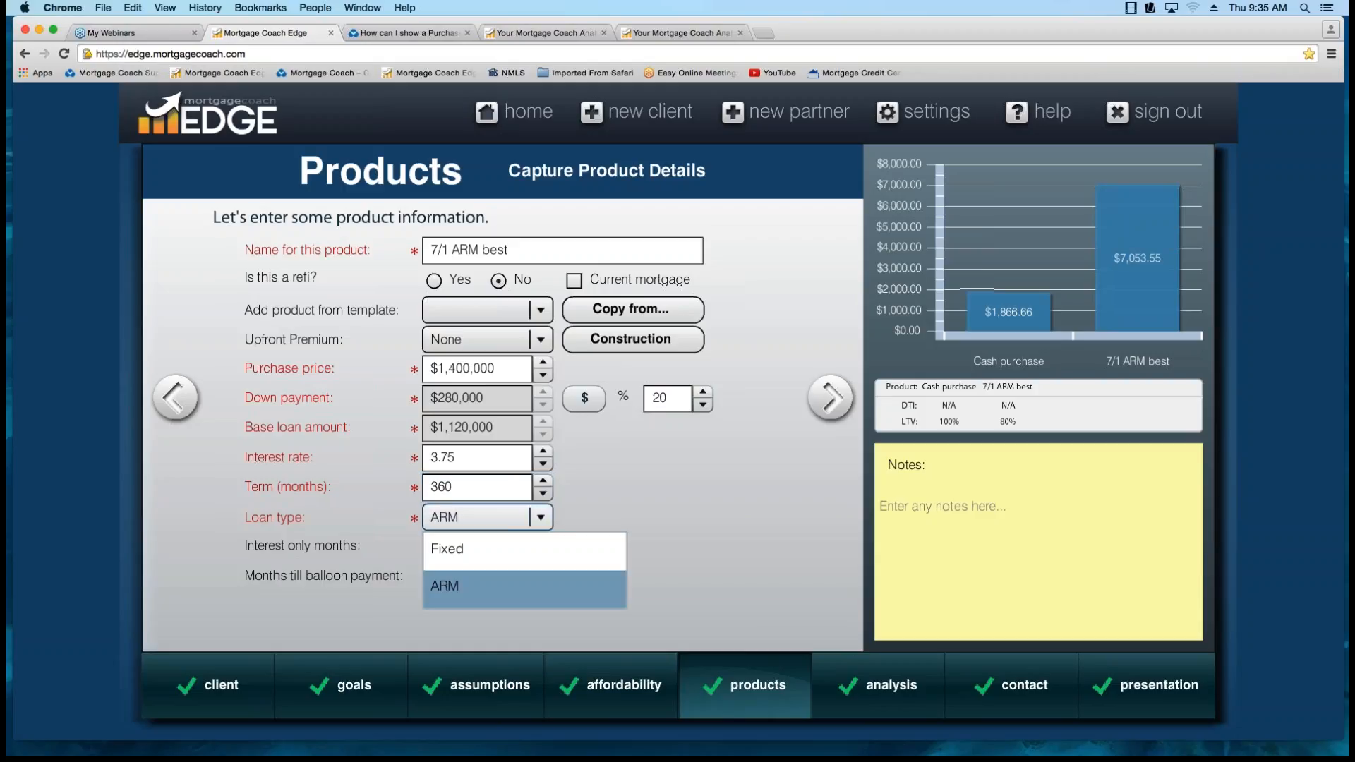
pyautogui.click(524, 586)
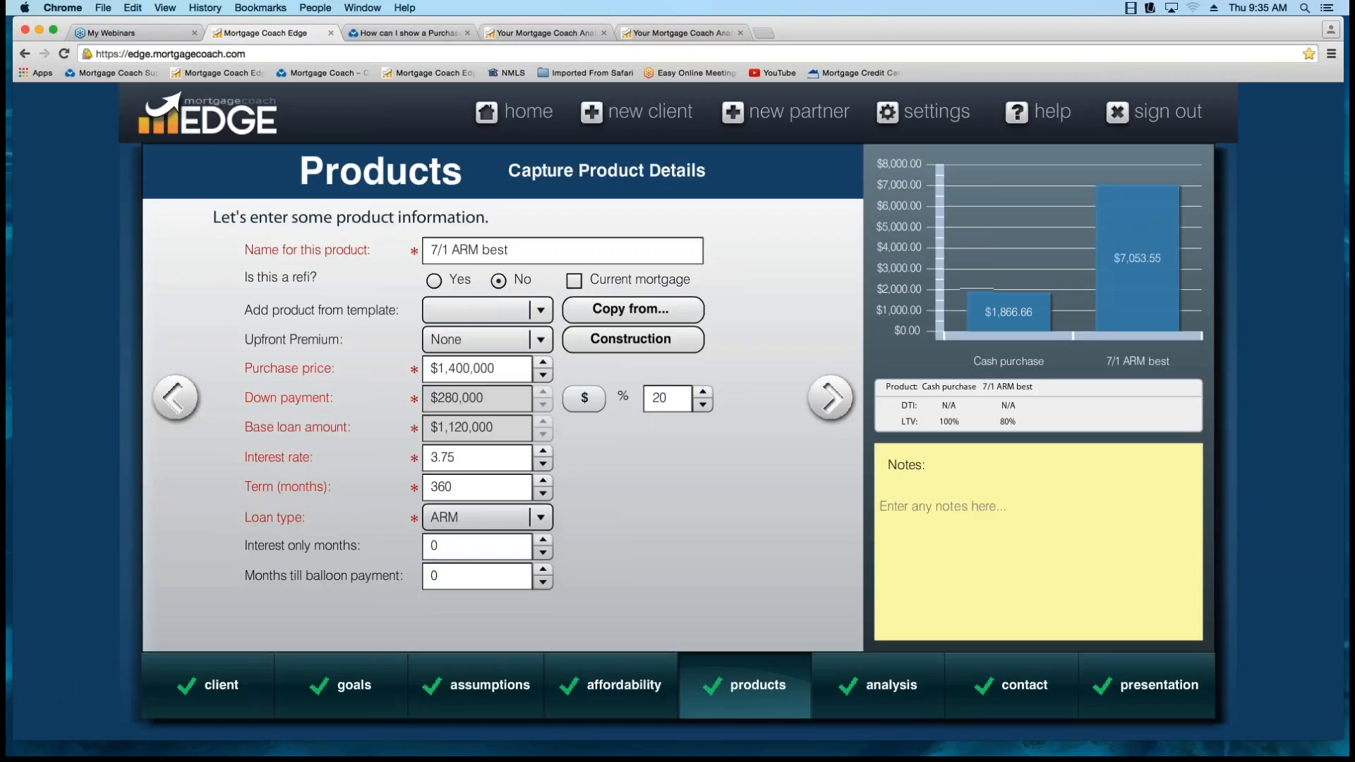
# Glance at the ARM details page, and return to view the product template list while leaving the template blank.
pyautogui.click(830, 398)
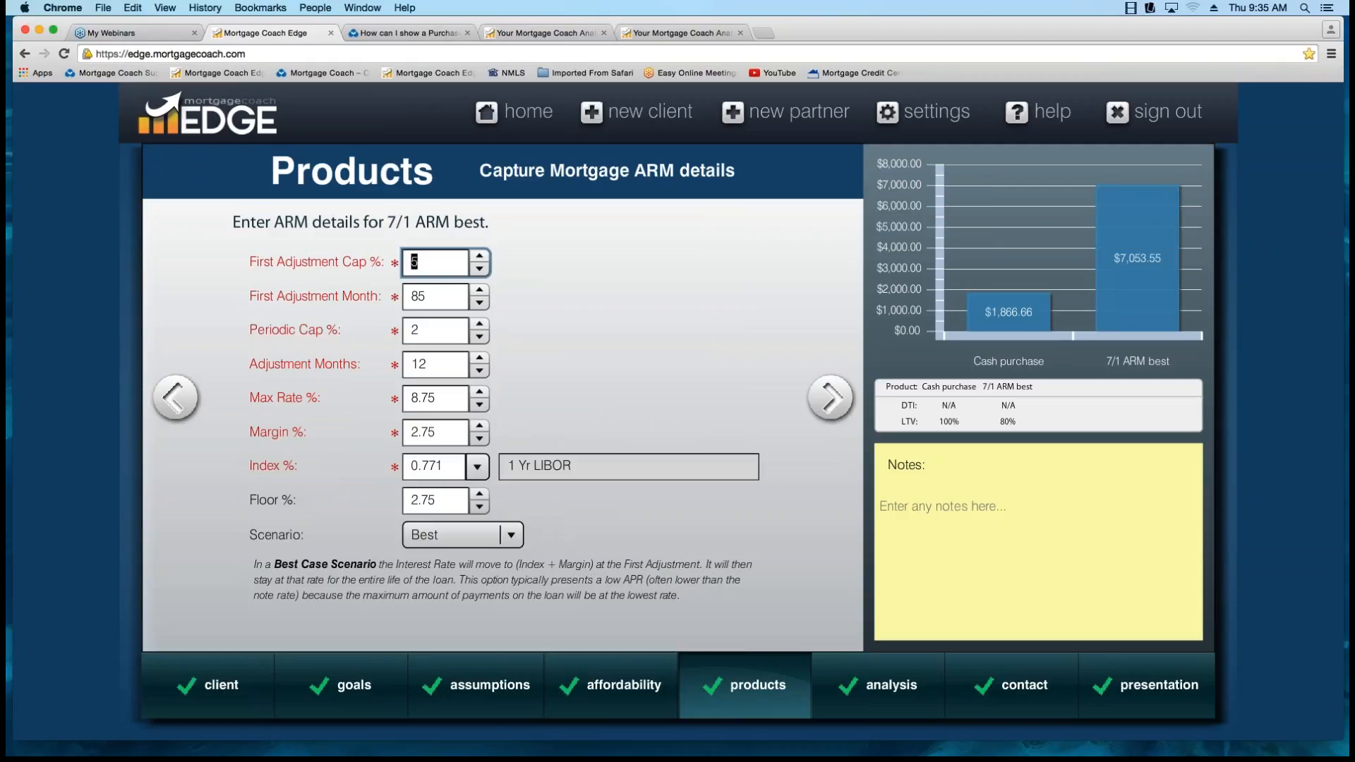
pyautogui.click(175, 397)
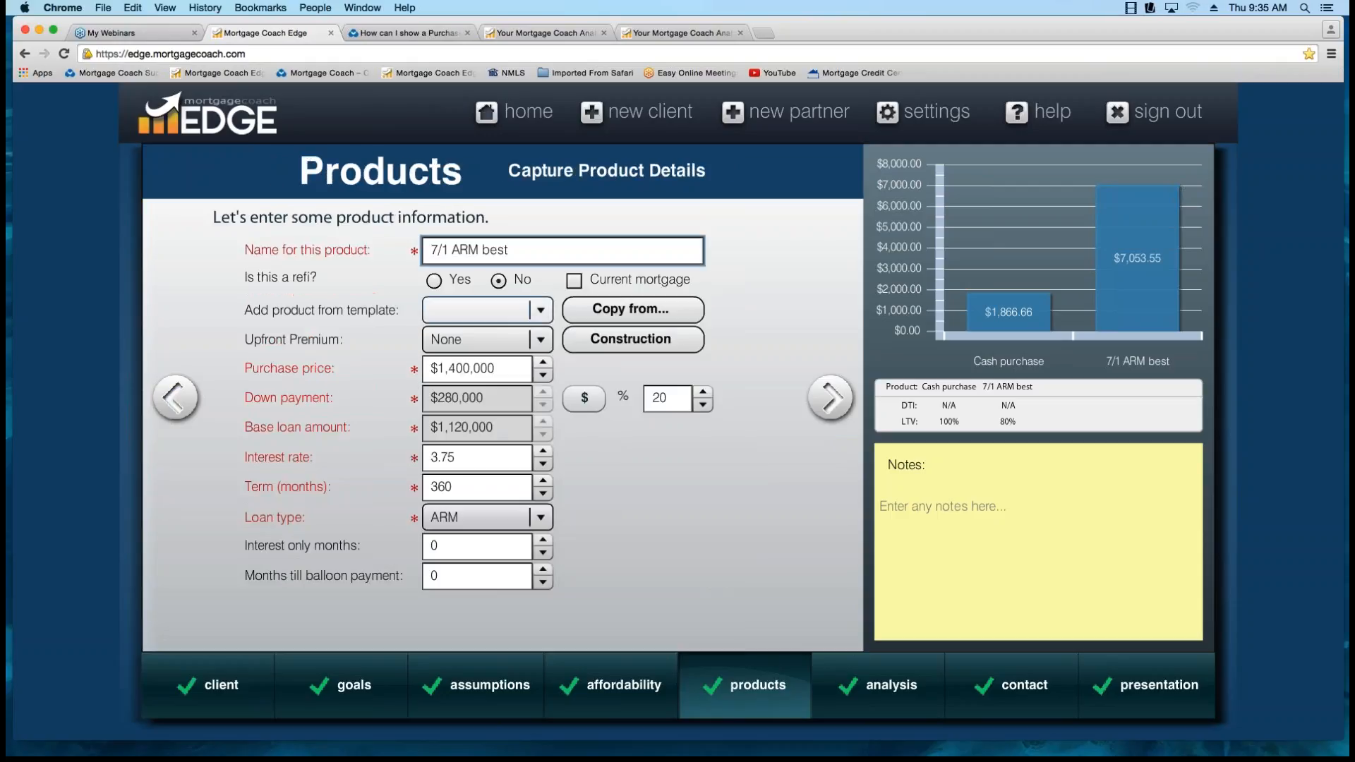
pyautogui.click(539, 310)
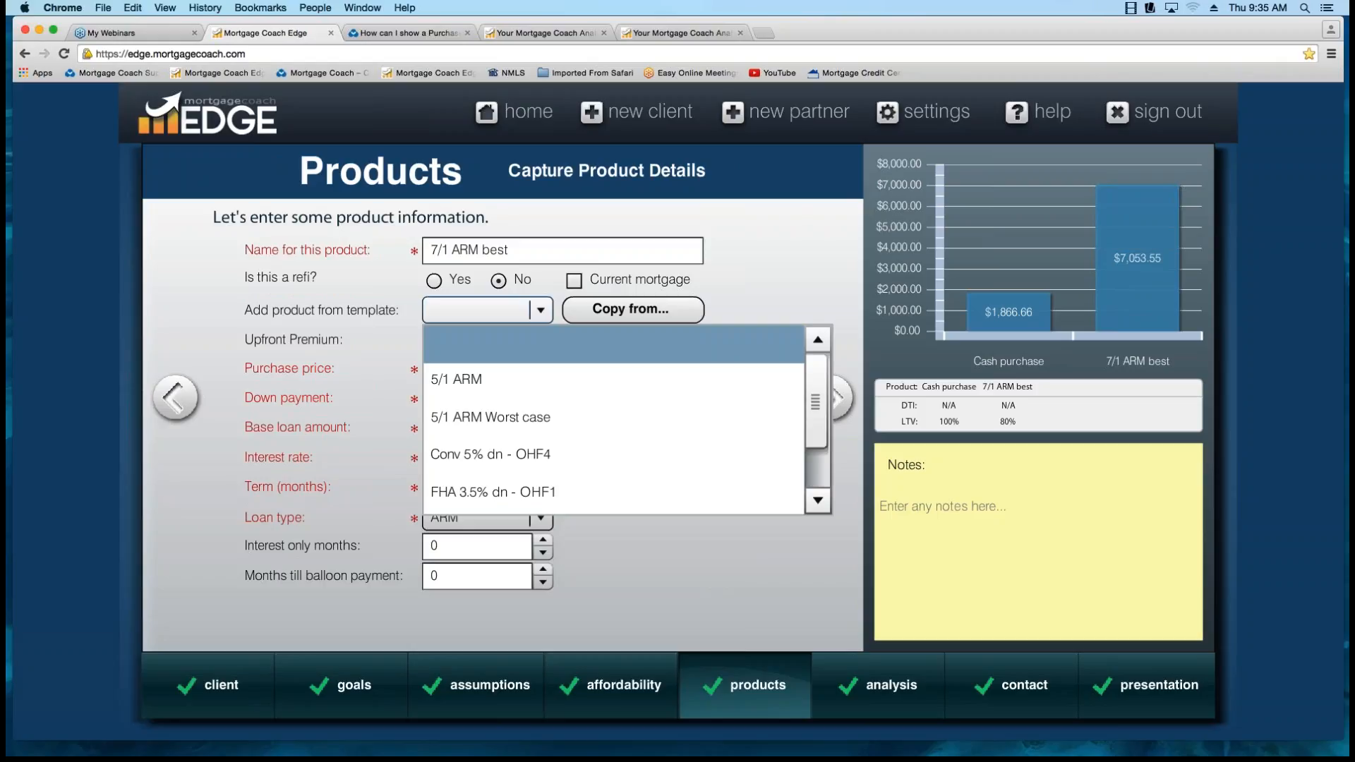
pyautogui.click(549, 344)
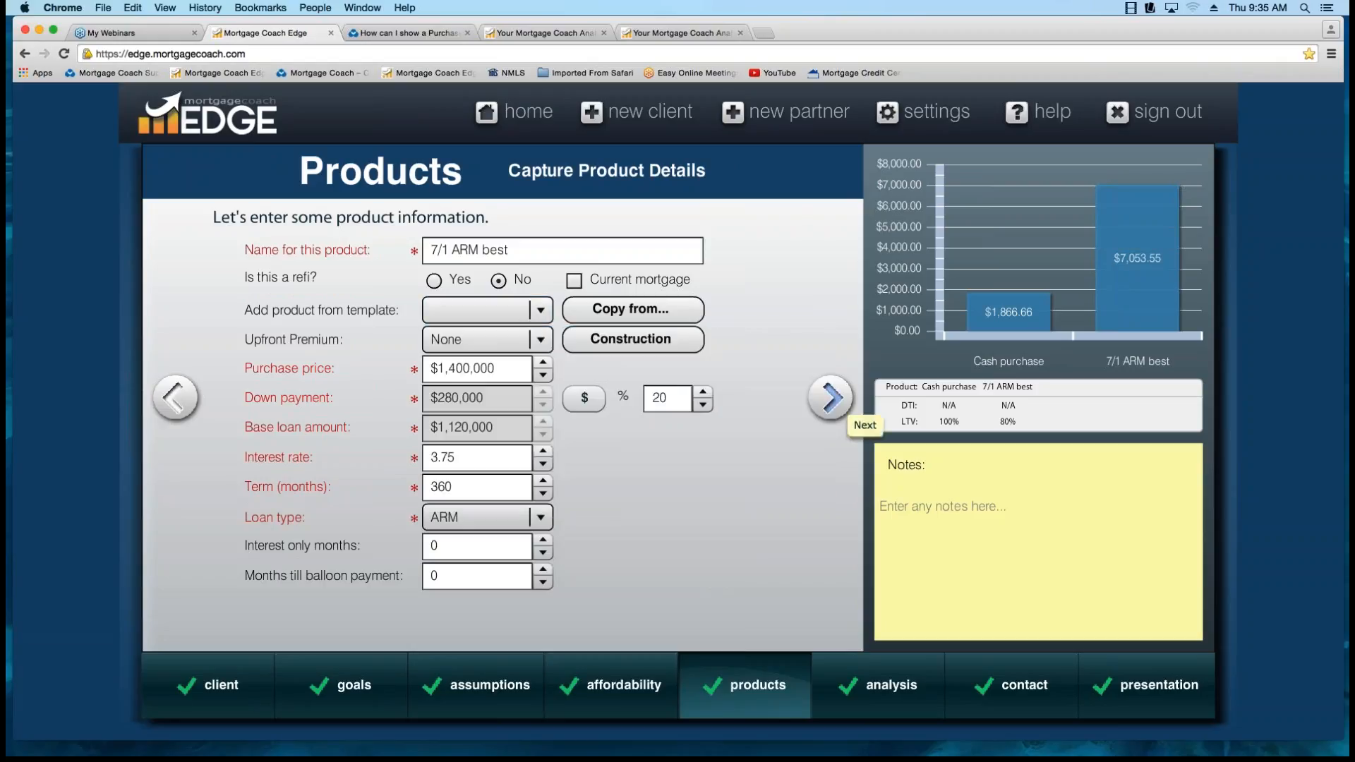
# Review the 7/1 ARM best product's first adjustment cap, first adjustment month, periodic cap and adjustment months.
pyautogui.click(832, 398)
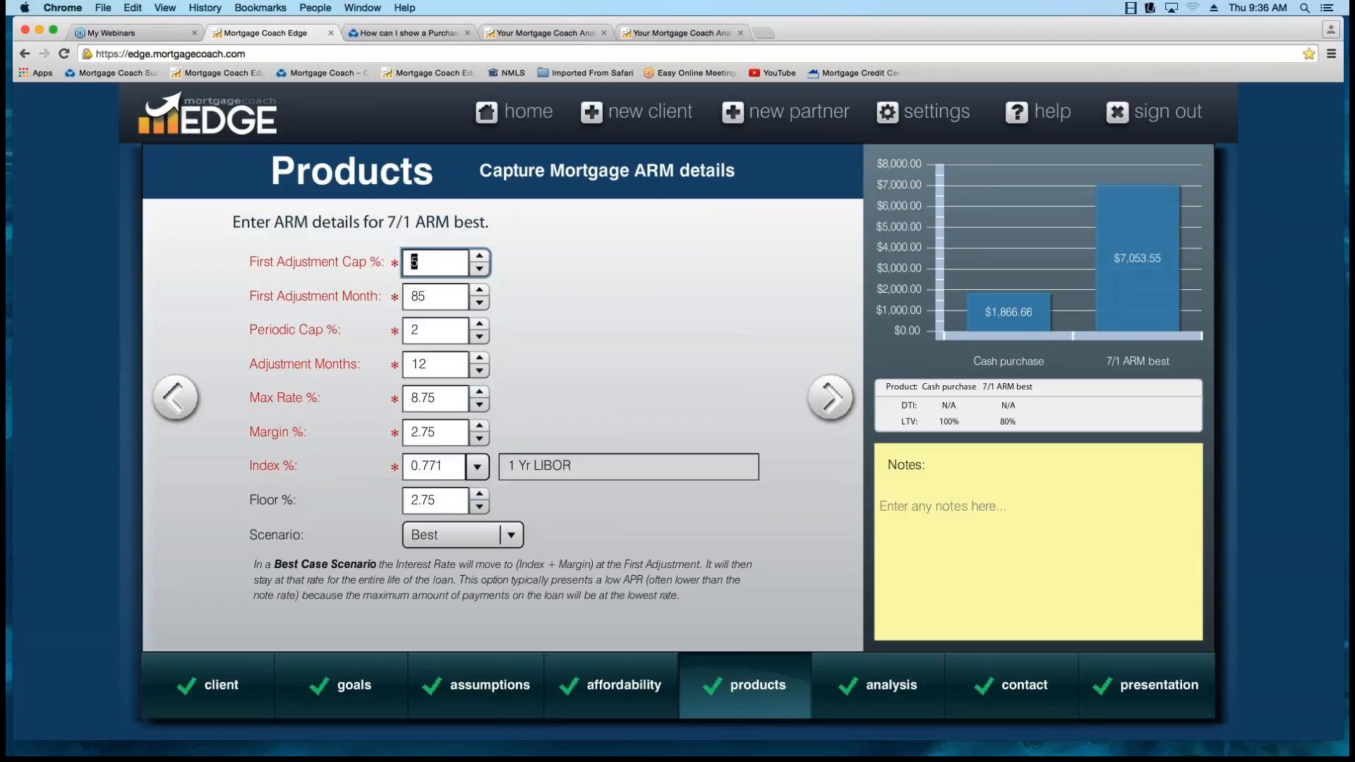
pyautogui.click(427, 296)
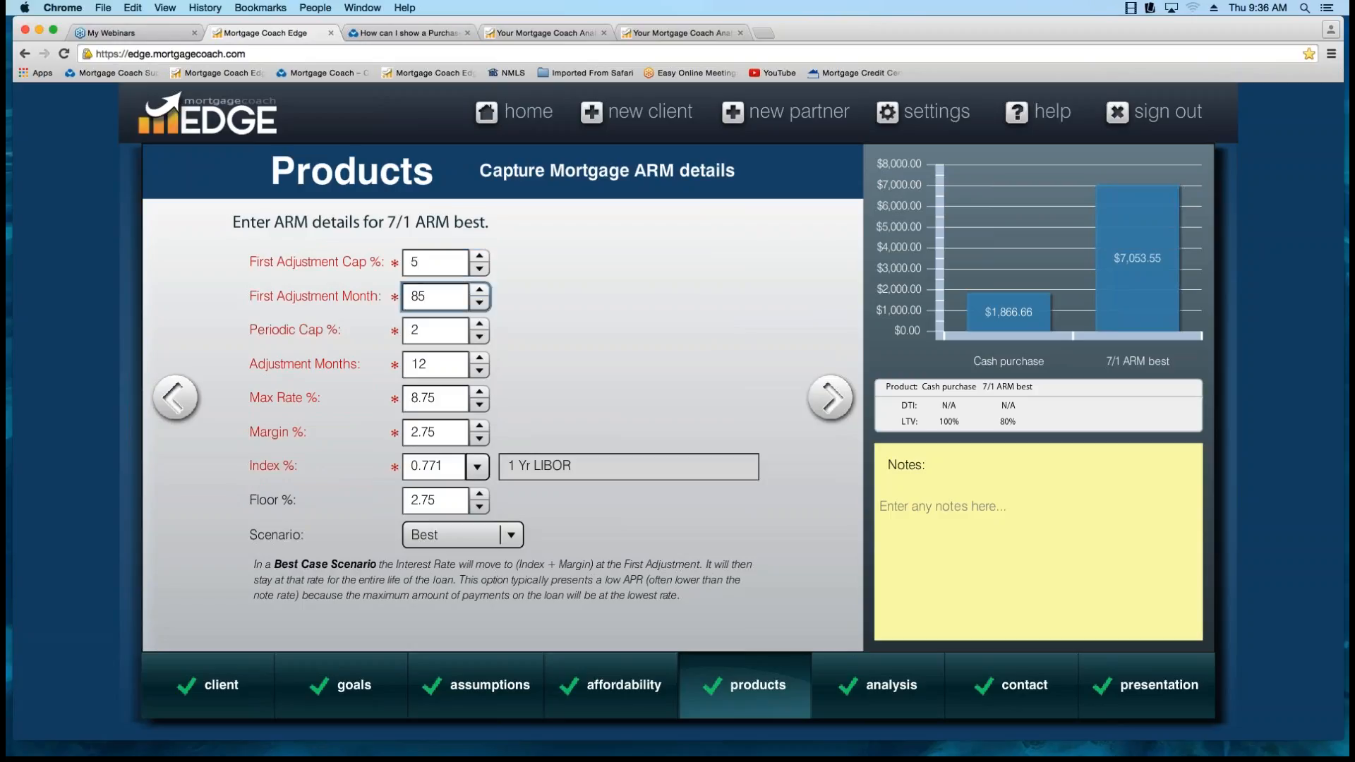
pyautogui.hotkey('shift', 'Tab')
pyautogui.write('5')
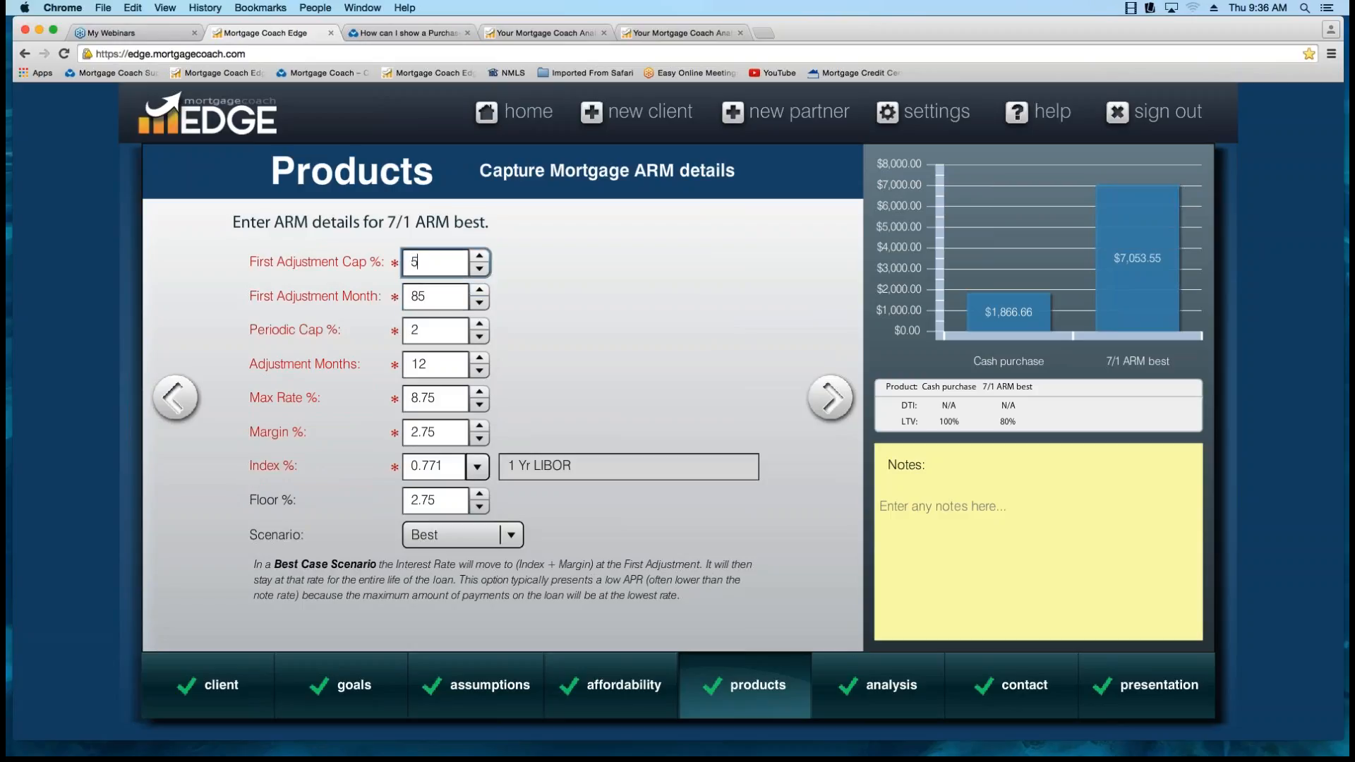
pyautogui.click(428, 296)
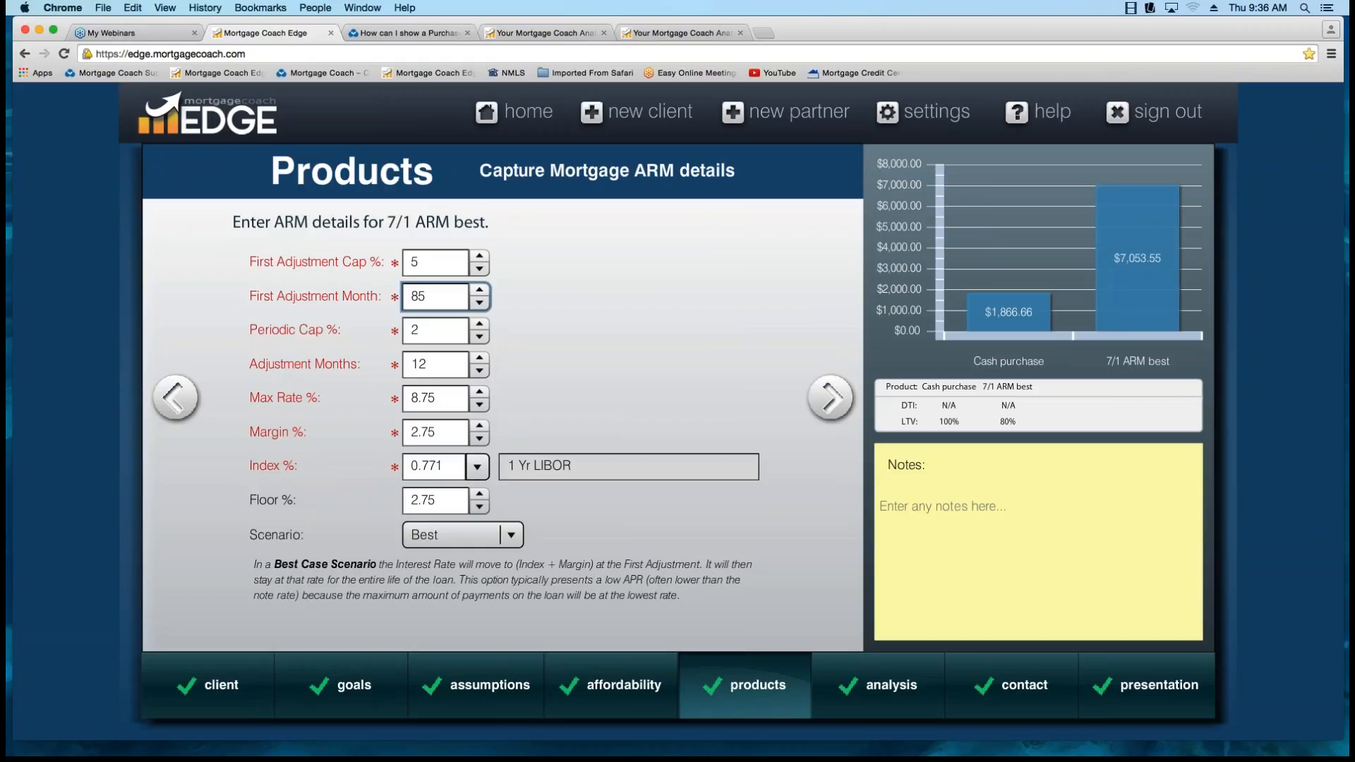
pyautogui.click(425, 331)
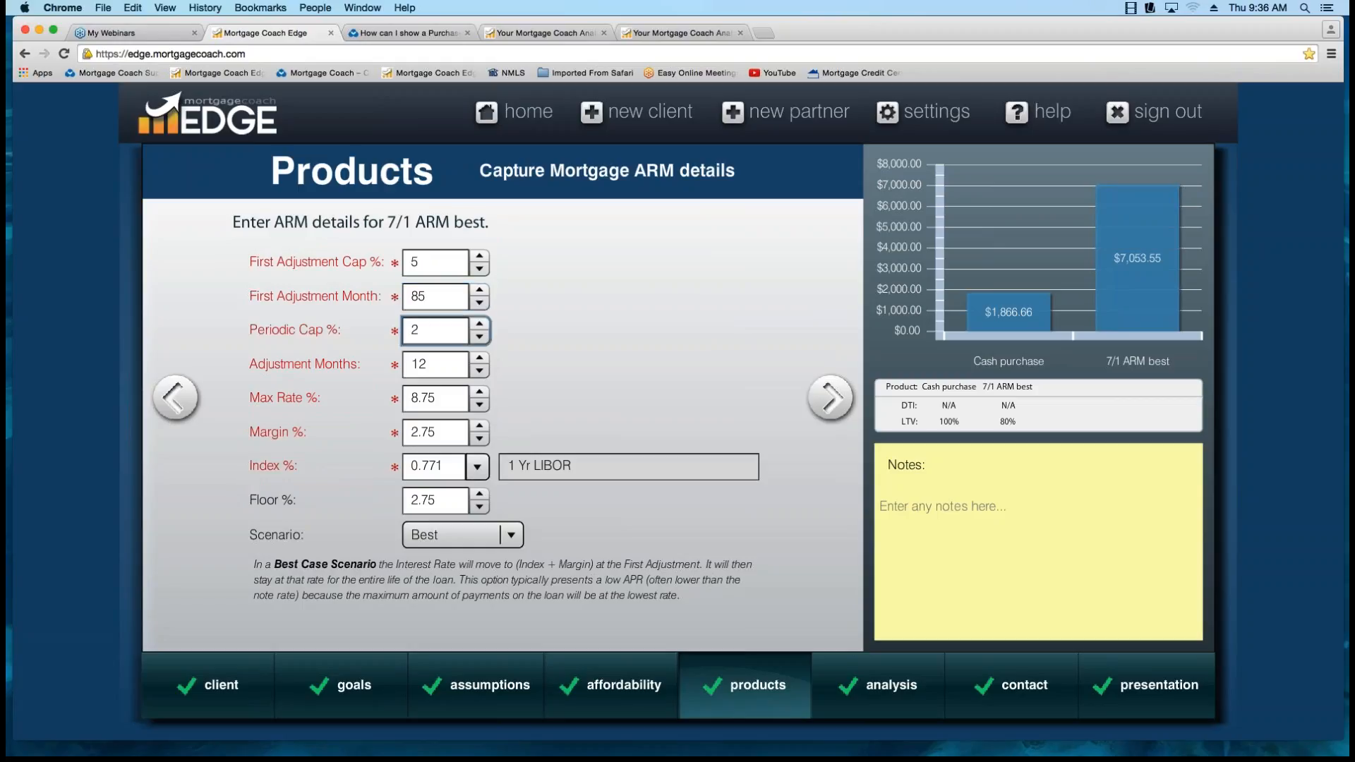
pyautogui.click(428, 364)
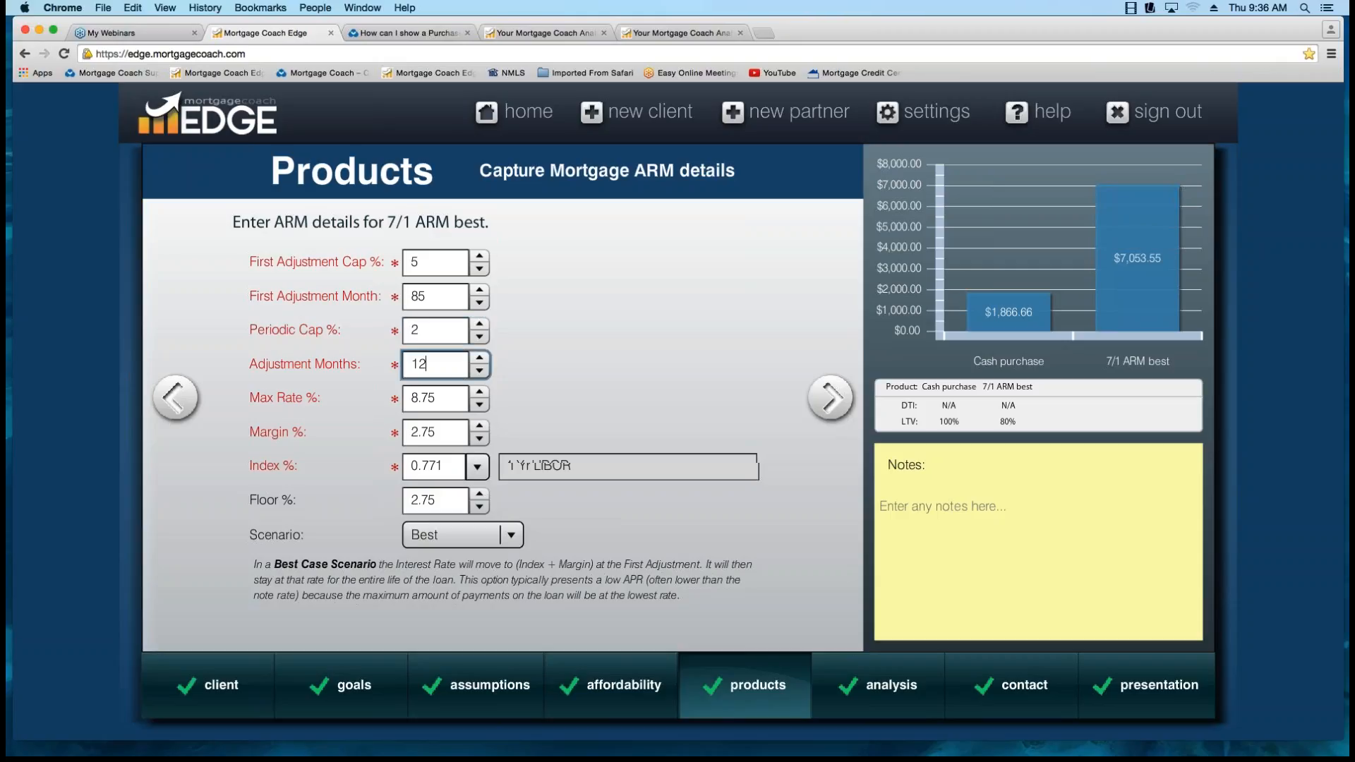
pyautogui.click(427, 296)
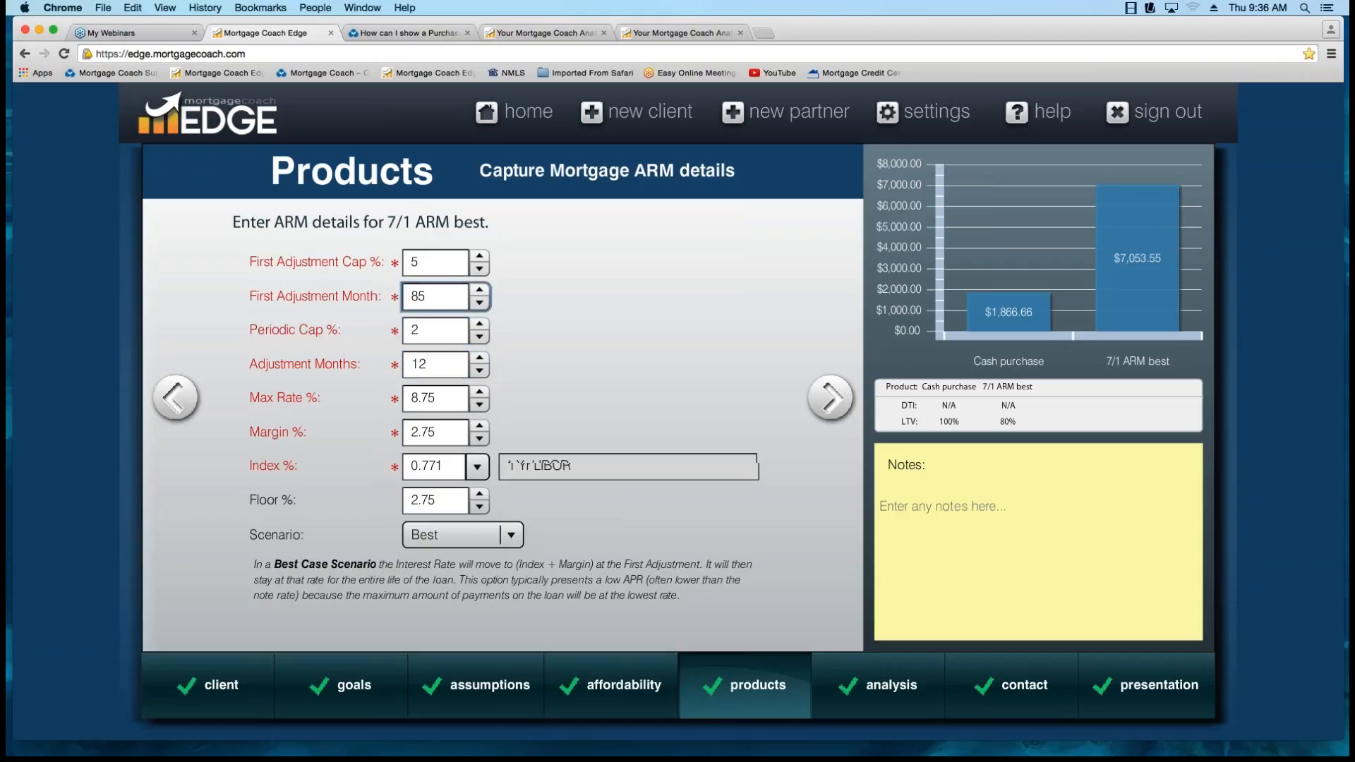
# Review the ARM's max rate and margin, and keep 1 Yr LIBOR as its index.
pyautogui.click(436, 399)
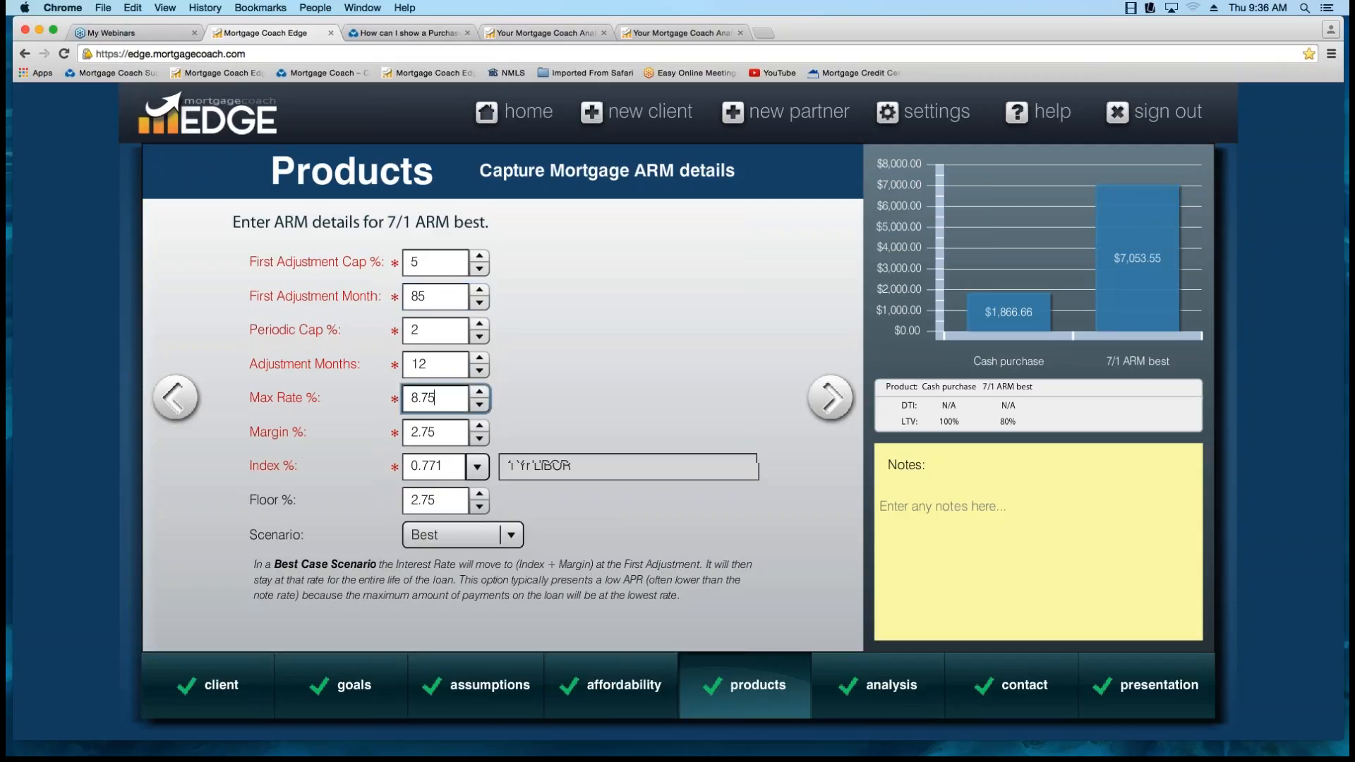
pyautogui.click(435, 432)
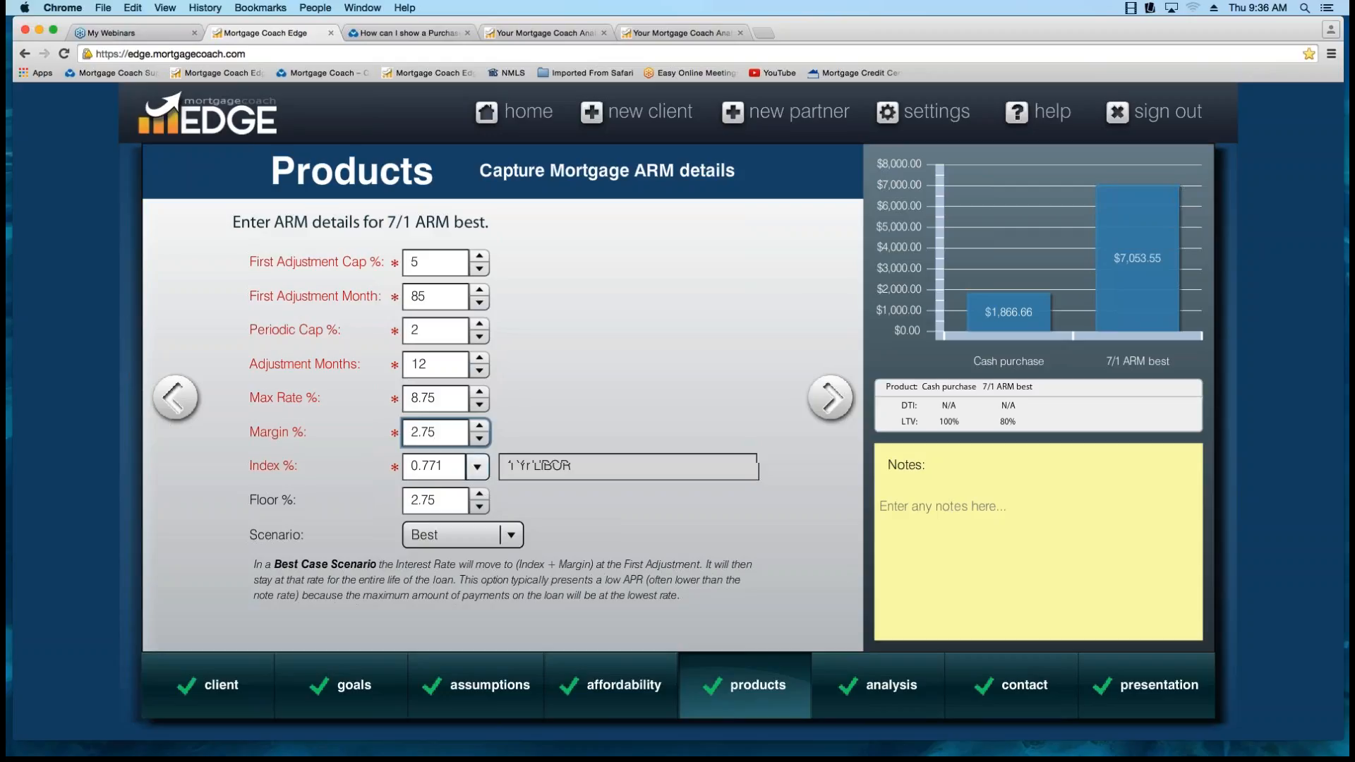
pyautogui.press('Tab')
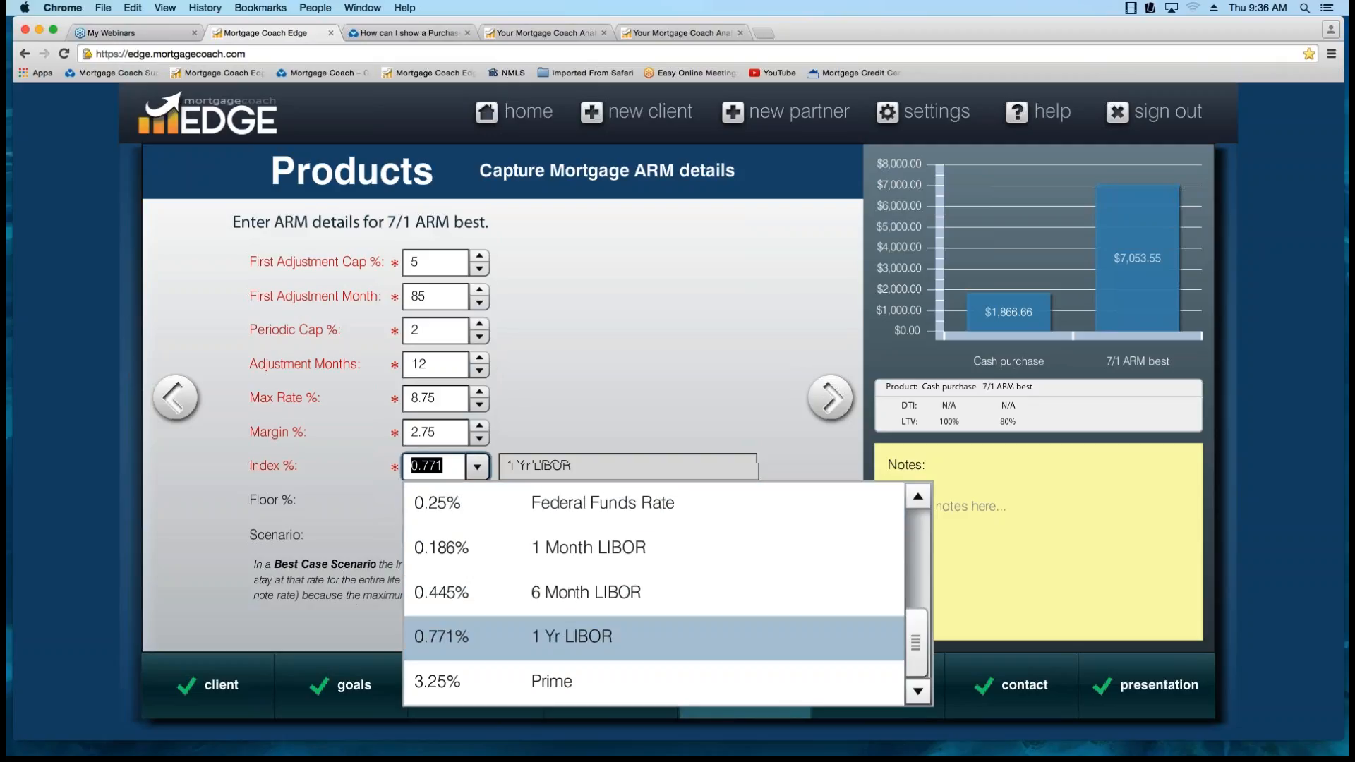
pyautogui.click(522, 637)
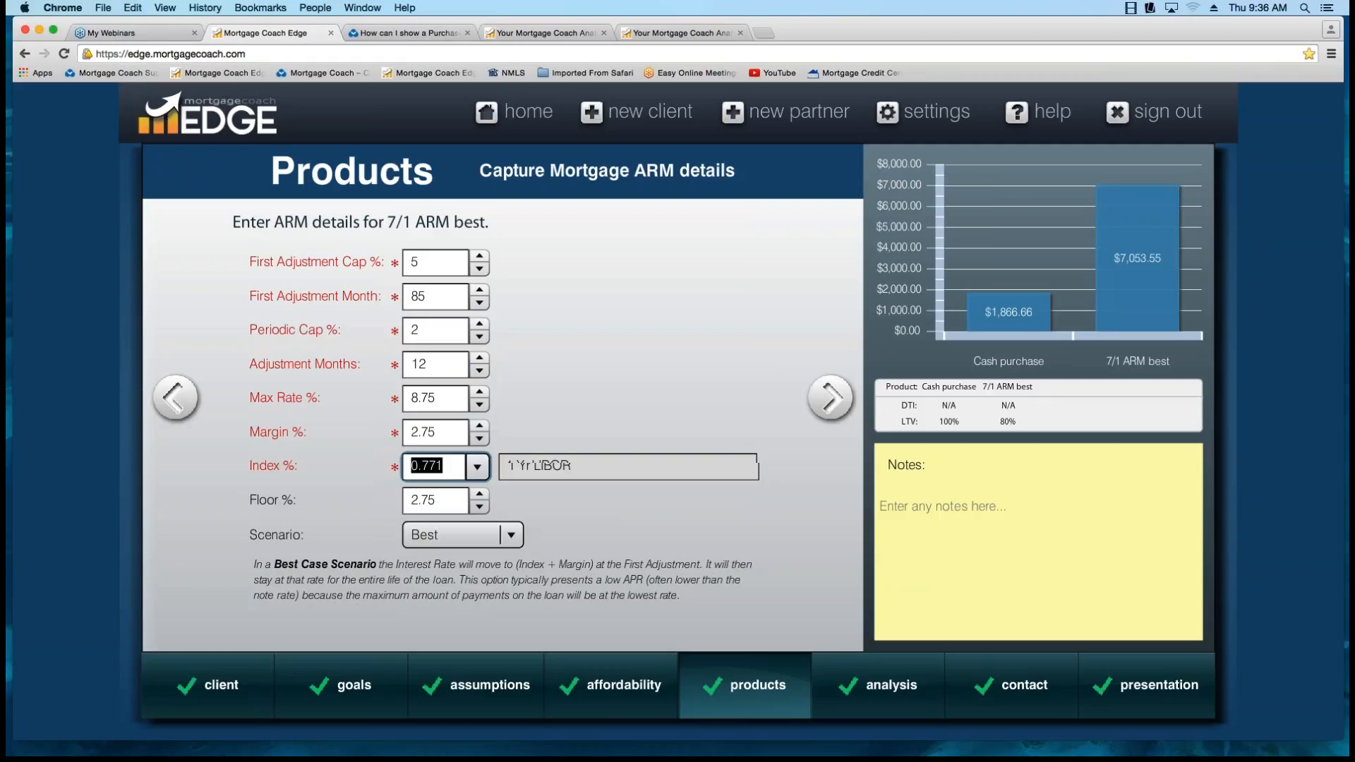
# Review the 7/1 ARM best product's floor rate and keep Best as its adjustment scenario.
pyautogui.click(434, 500)
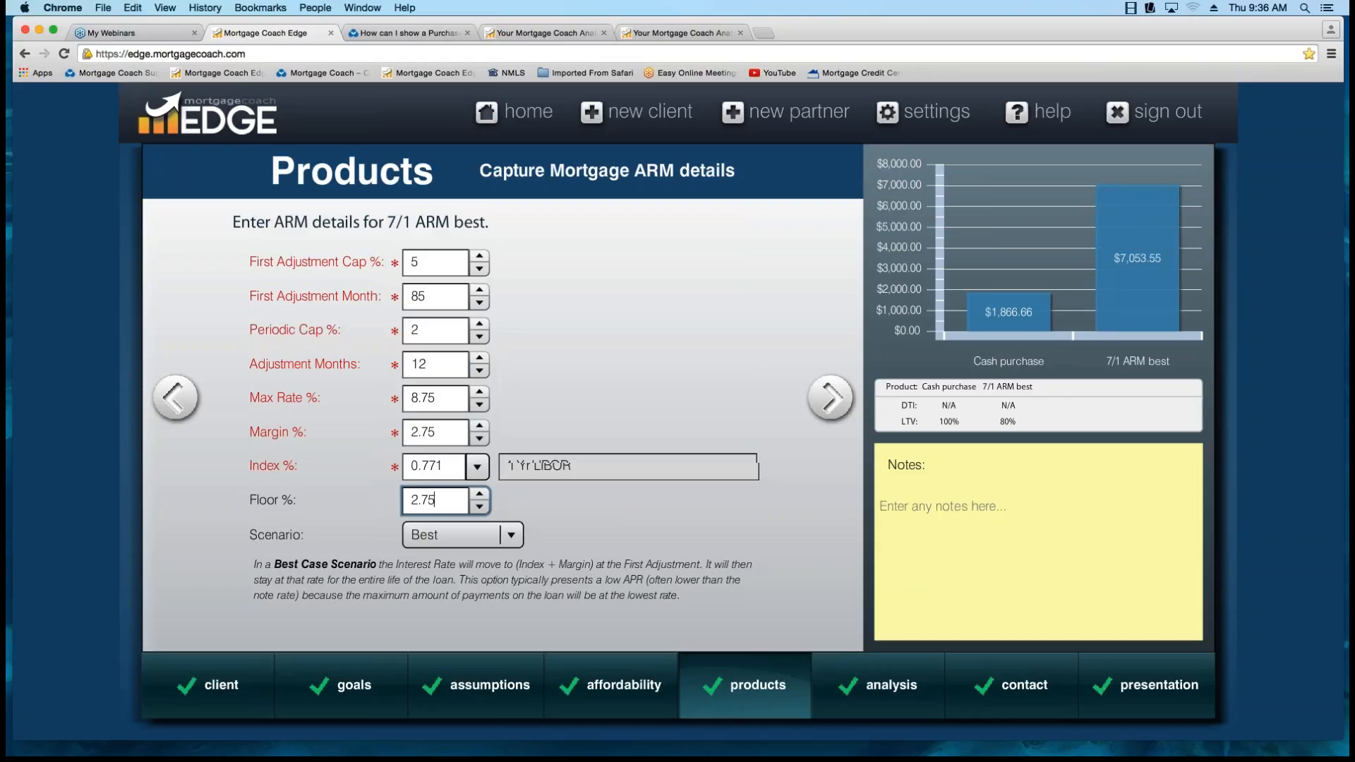
pyautogui.click(511, 535)
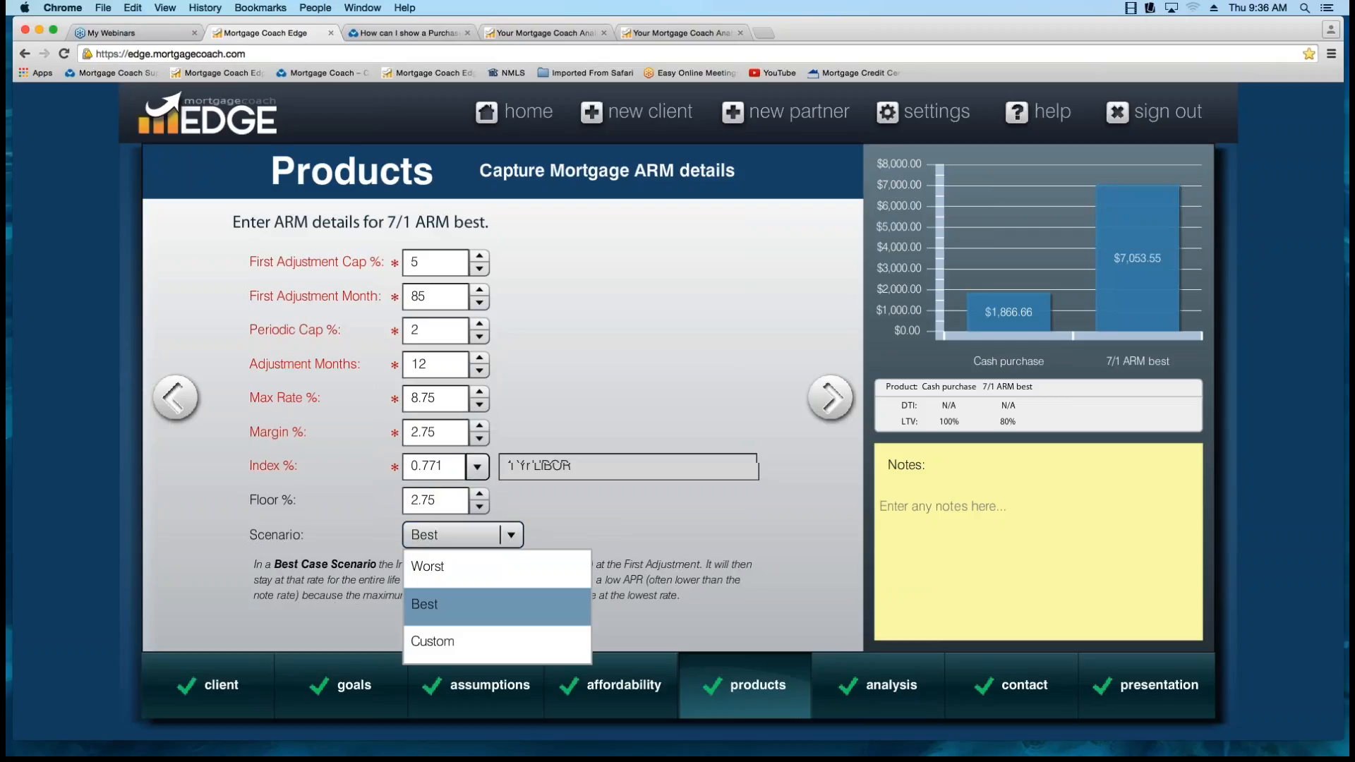
pyautogui.click(465, 605)
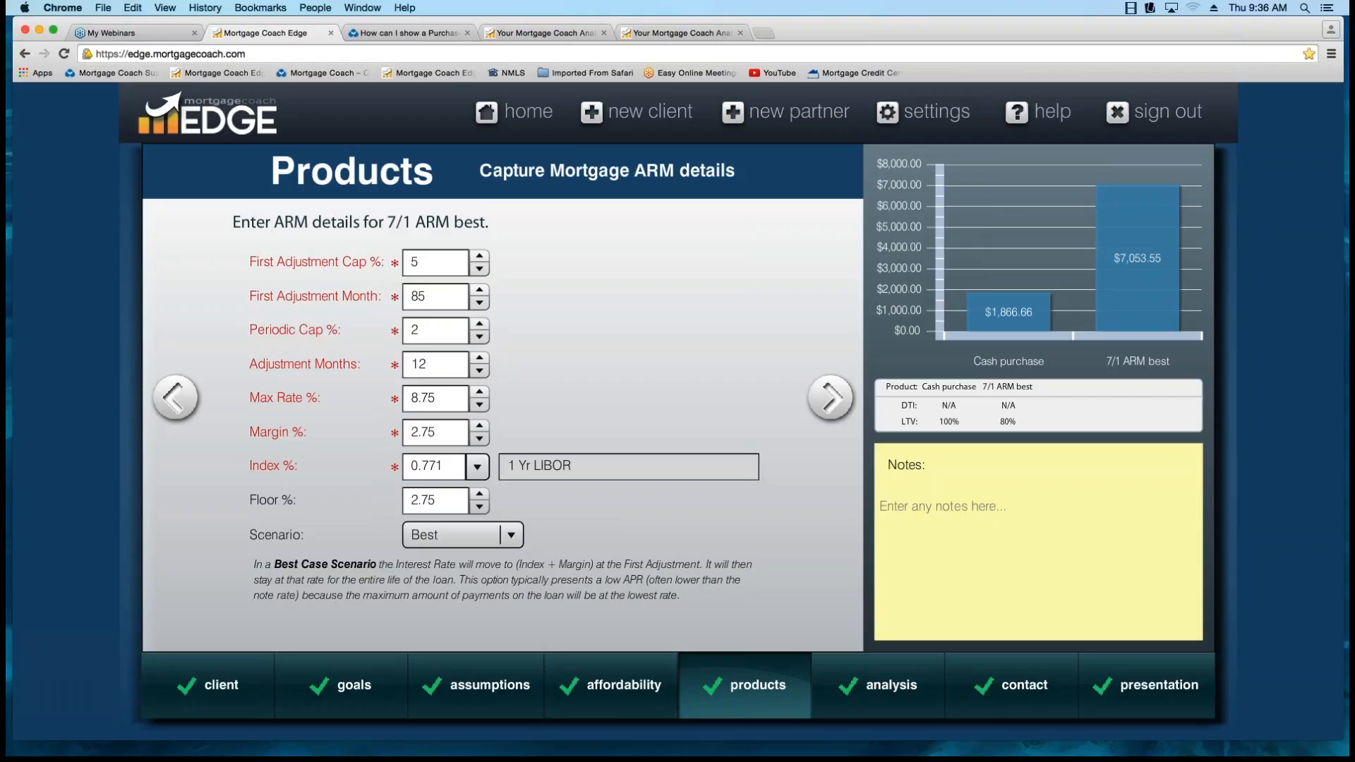
# Switch the ARM scenario to Worst, check the max rate against it, and set the scenario back to Best.
pyautogui.click(510, 534)
pyautogui.click(463, 567)
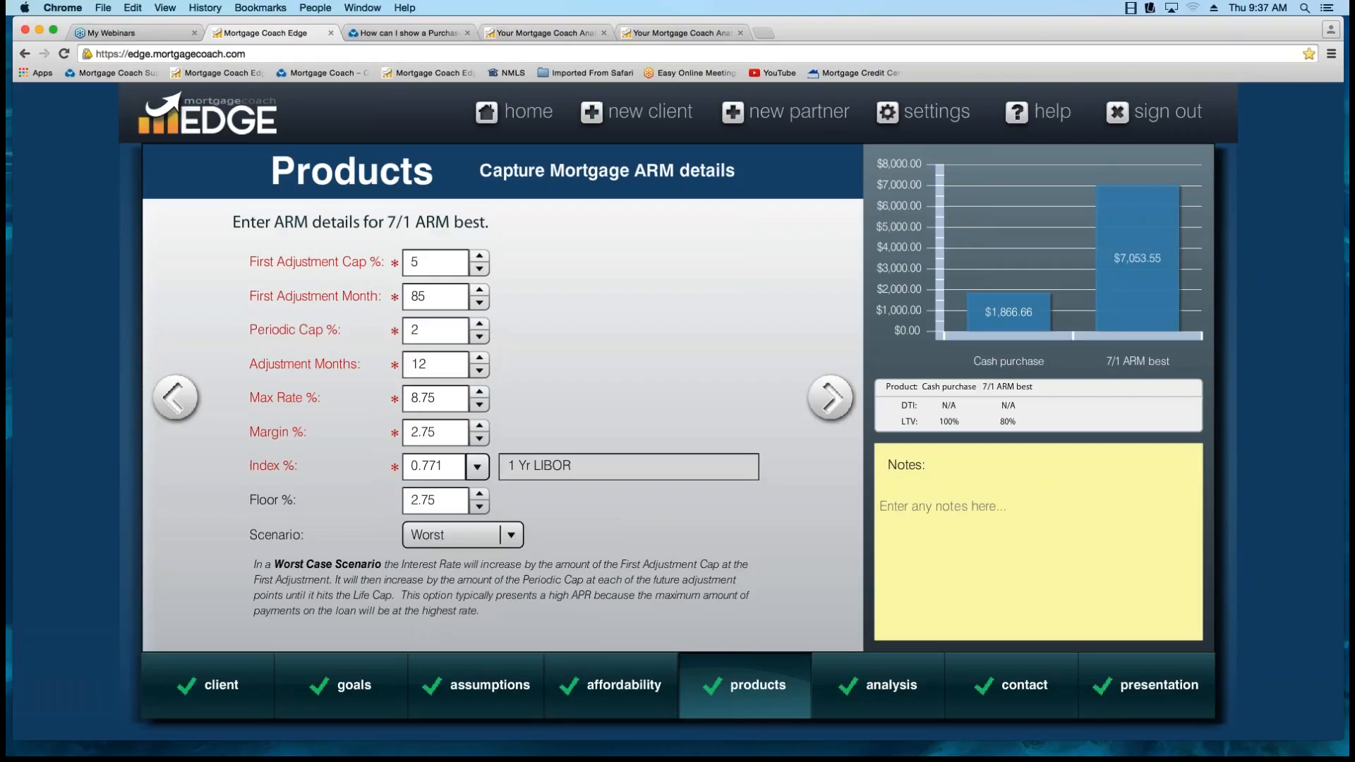
pyautogui.doubleClick(424, 398)
pyautogui.click(435, 399)
pyautogui.click(494, 535)
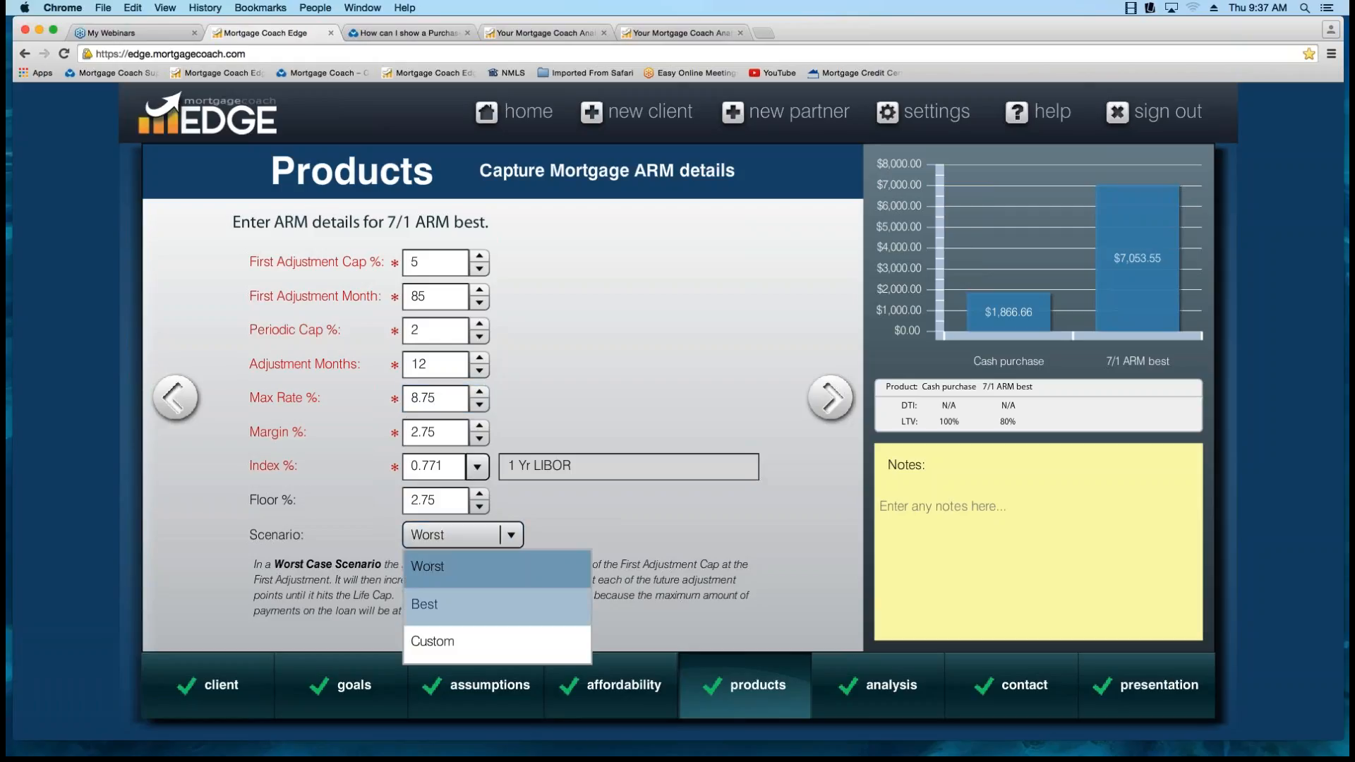
pyautogui.click(486, 605)
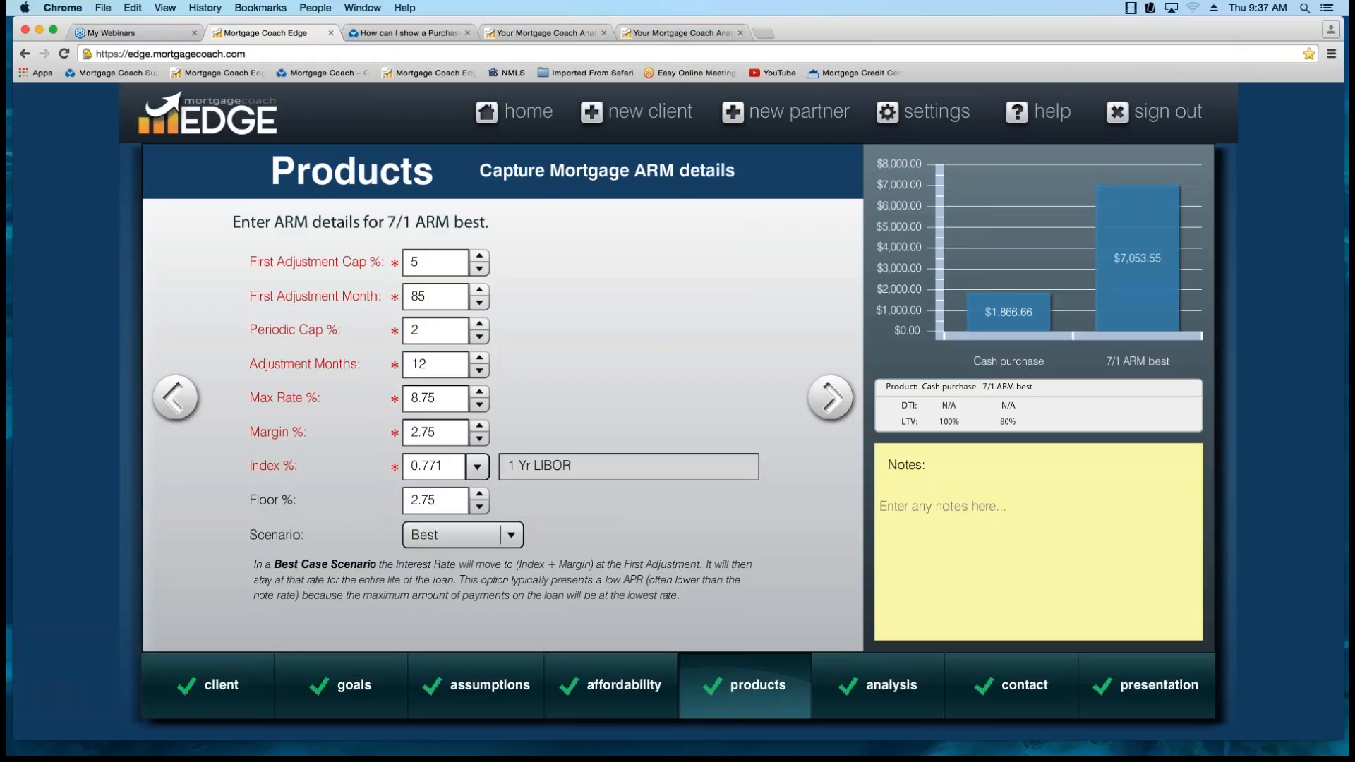
# Review the 7/1 ARM best product's itemized closing cost details and apply them to the loan.
pyautogui.click(831, 401)
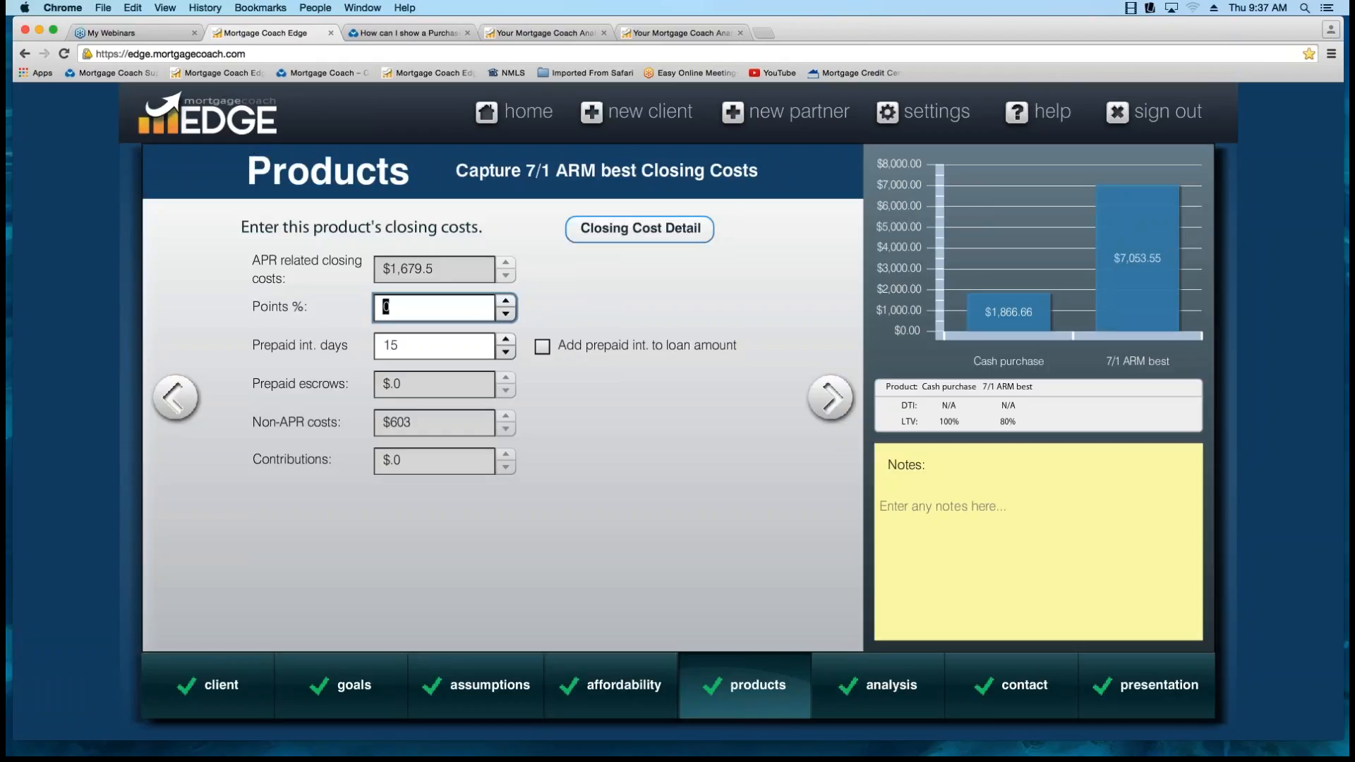
pyautogui.click(639, 229)
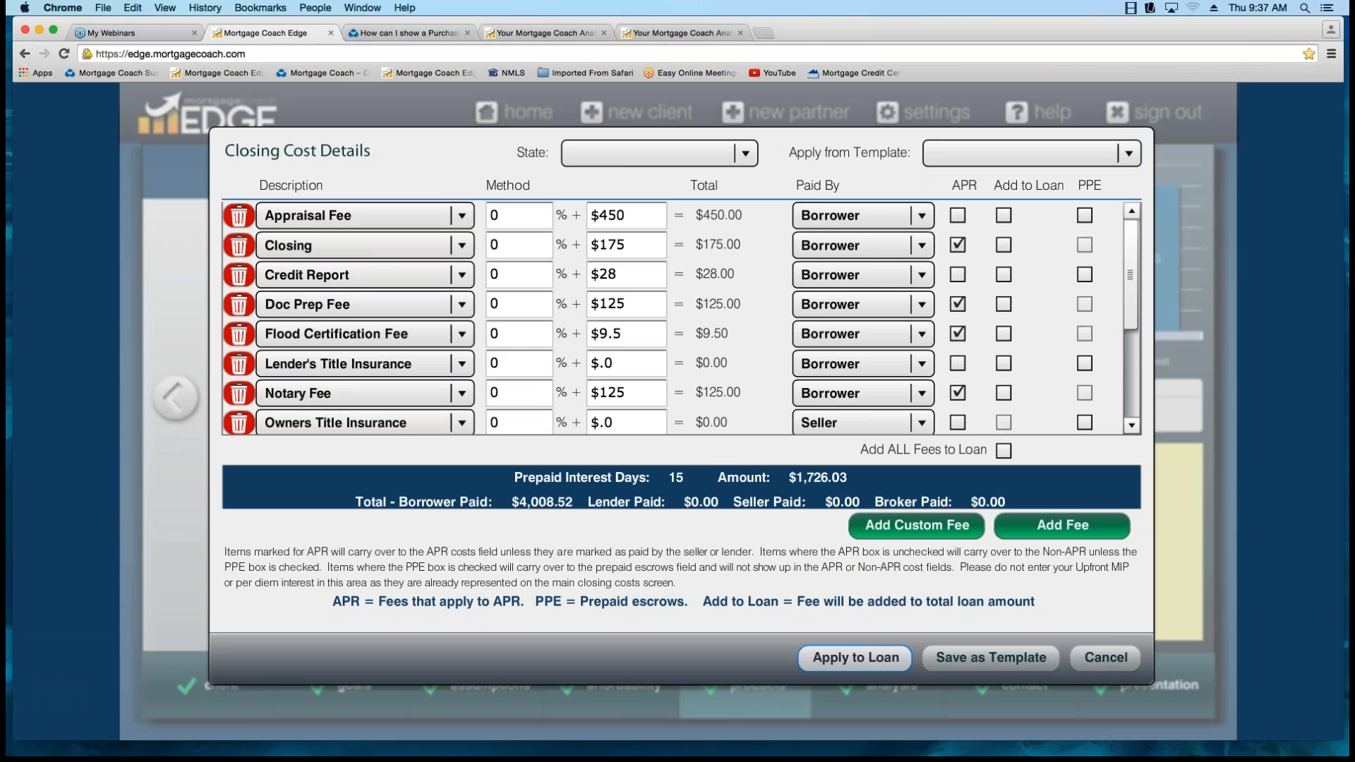
pyautogui.click(854, 657)
pyautogui.moveTo(442, 350)
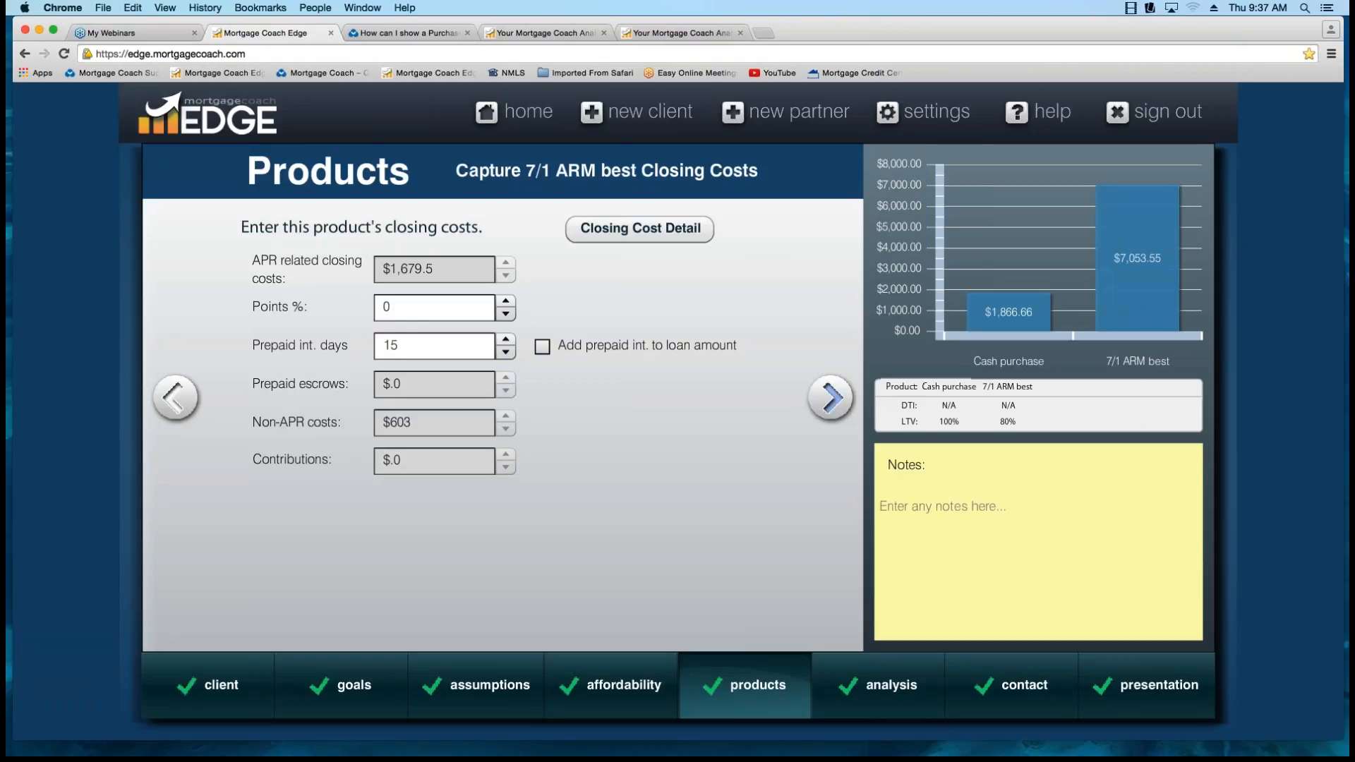
# View the 7/1 ARM best product's monthly costs and its template naming prompt, cancelling without saving a template.
pyautogui.click(832, 401)
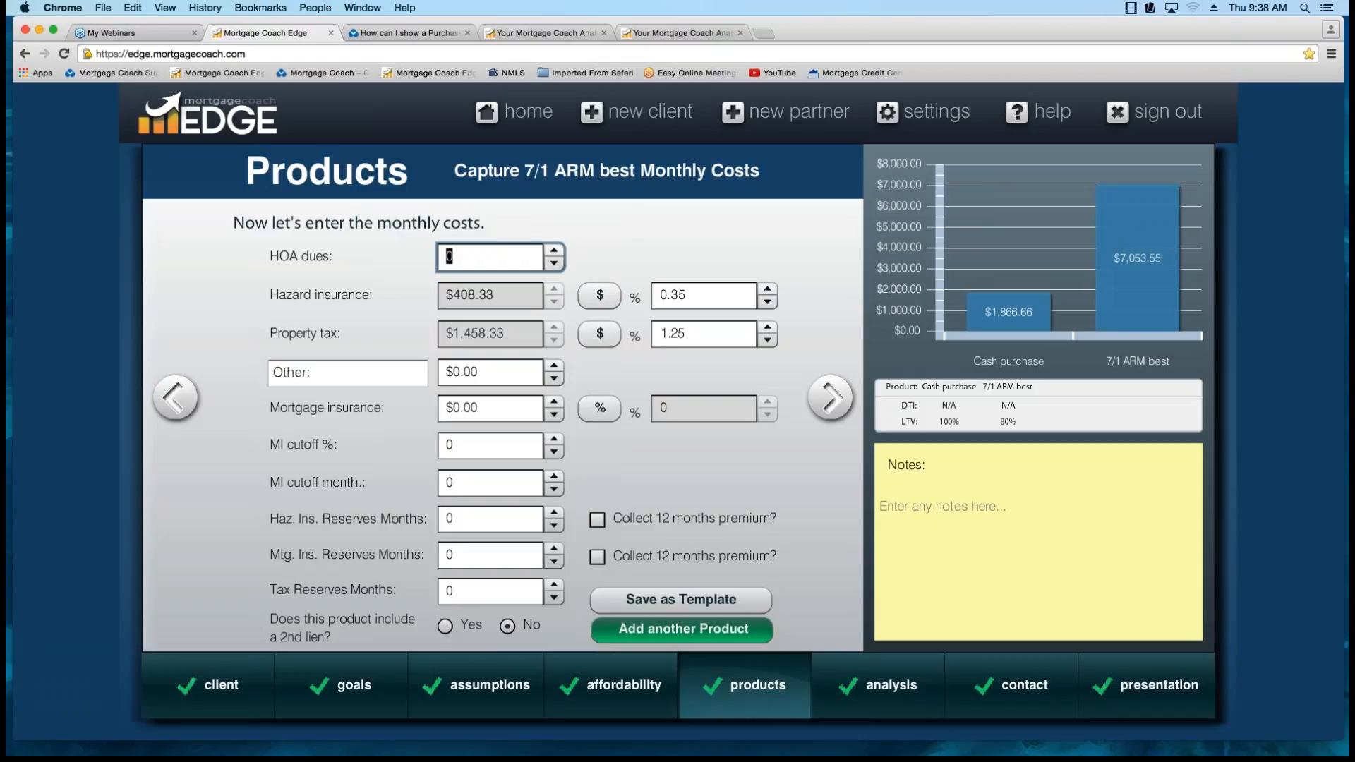
pyautogui.click(681, 600)
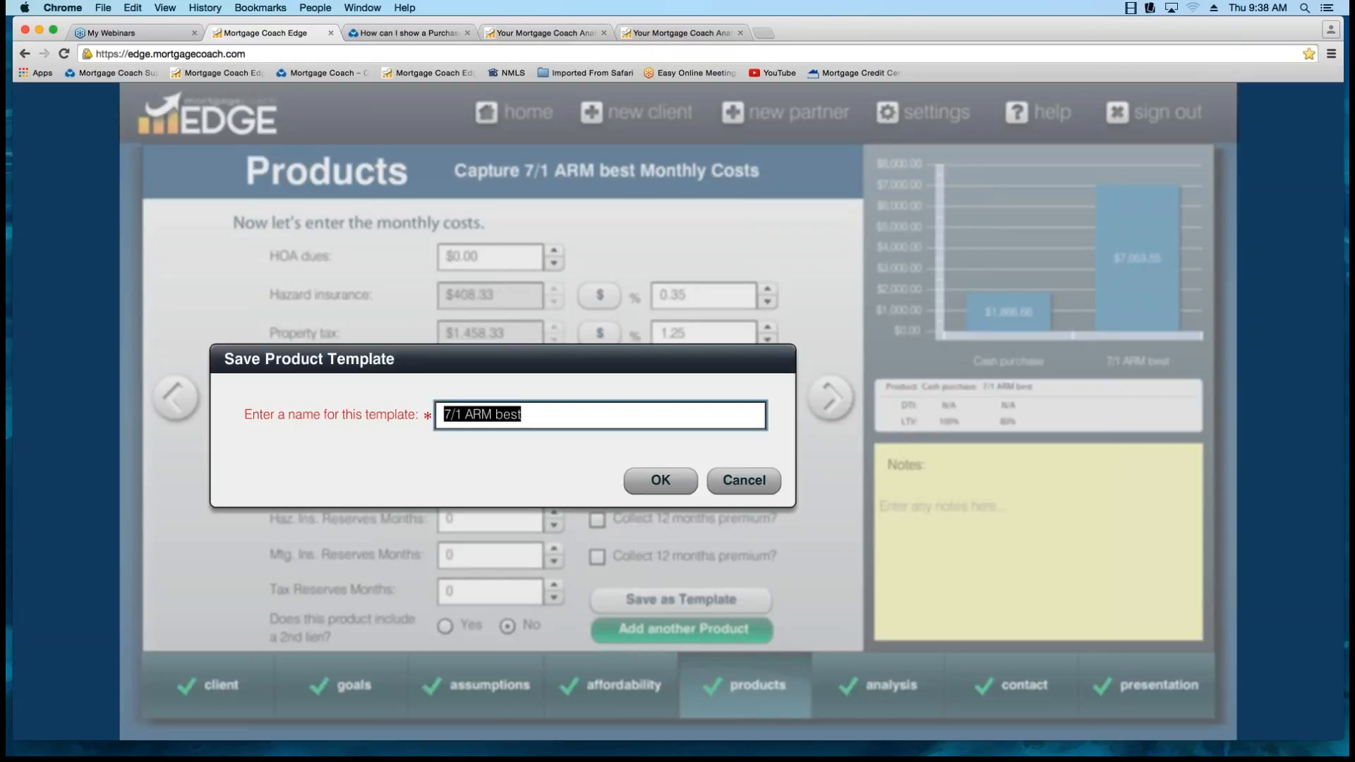
pyautogui.click(522, 415)
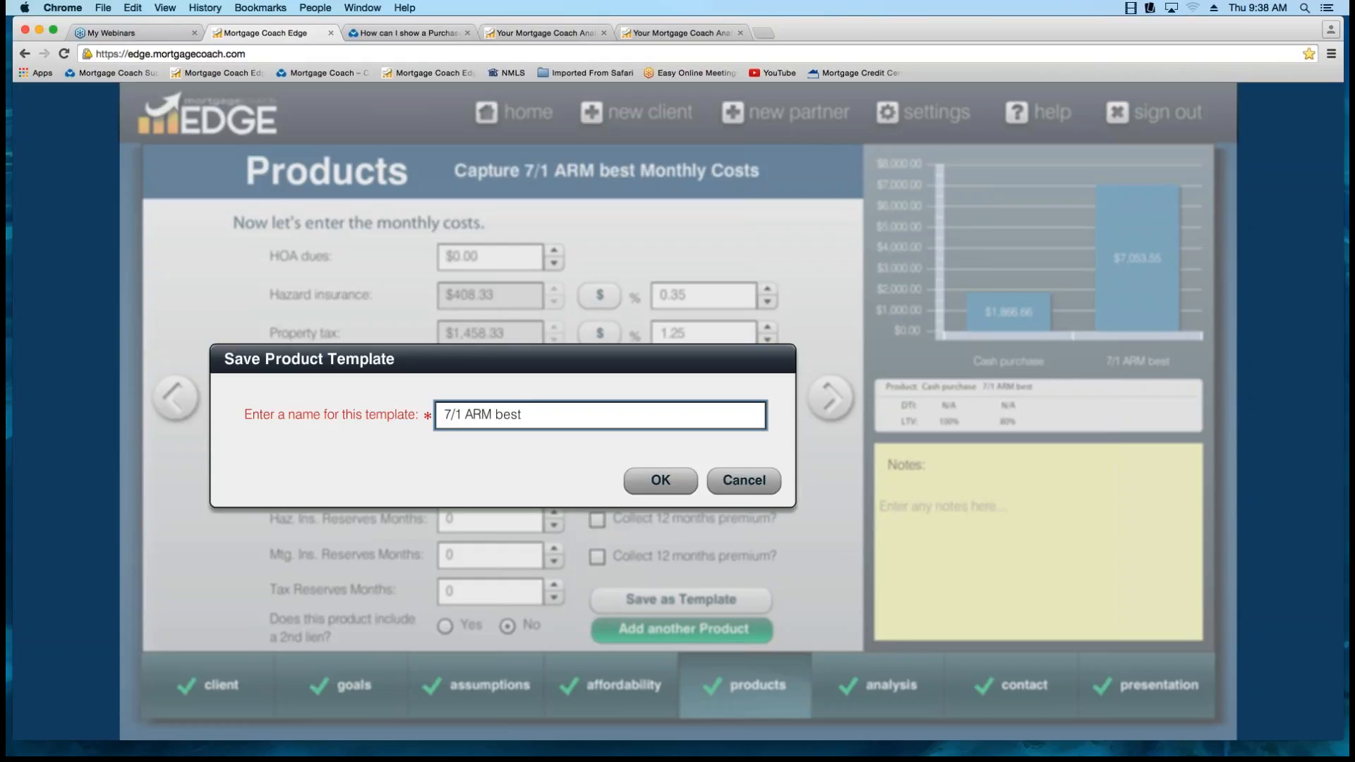
pyautogui.press('Tab')
pyautogui.press('Tab')
pyautogui.click(743, 481)
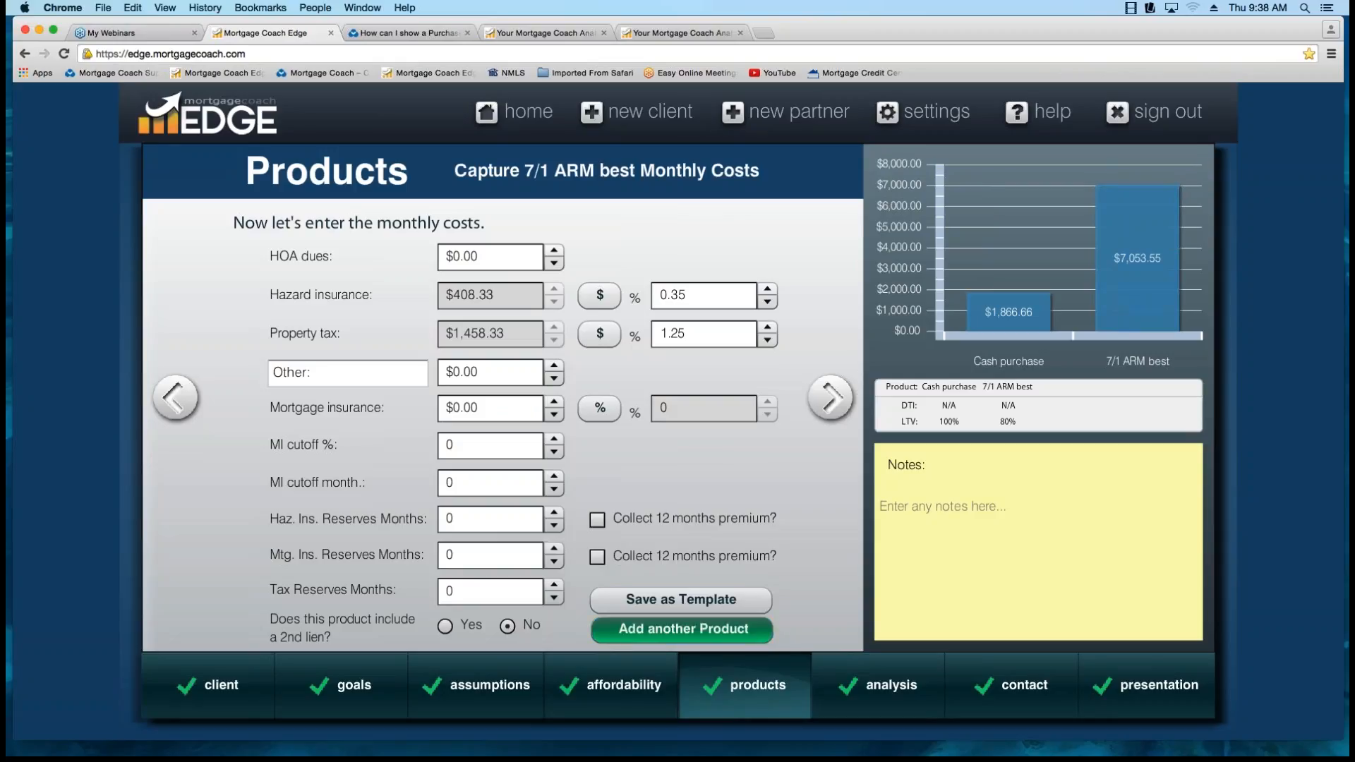
# Proceed to the Analysis Summary and open the reinvestment strategy adjustments.
pyautogui.click(832, 396)
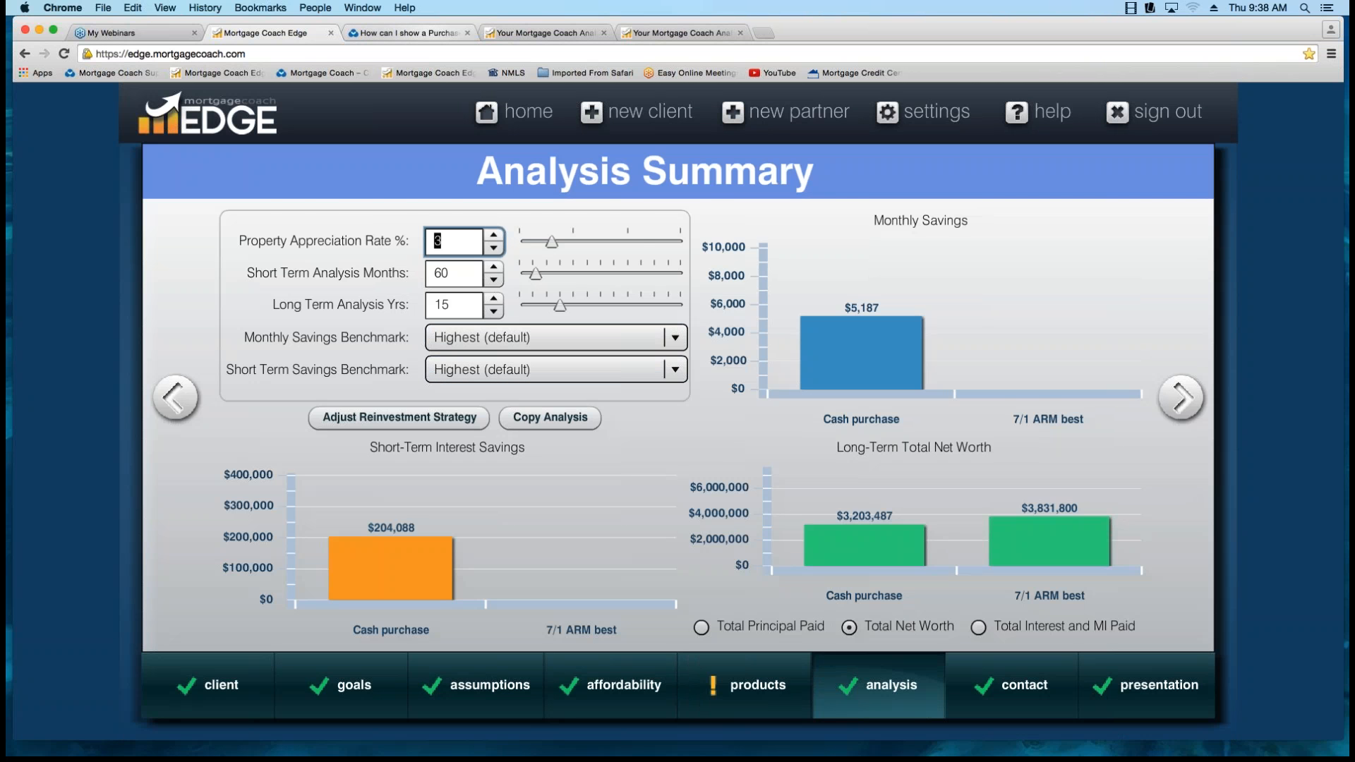
pyautogui.click(408, 33)
pyautogui.click(282, 33)
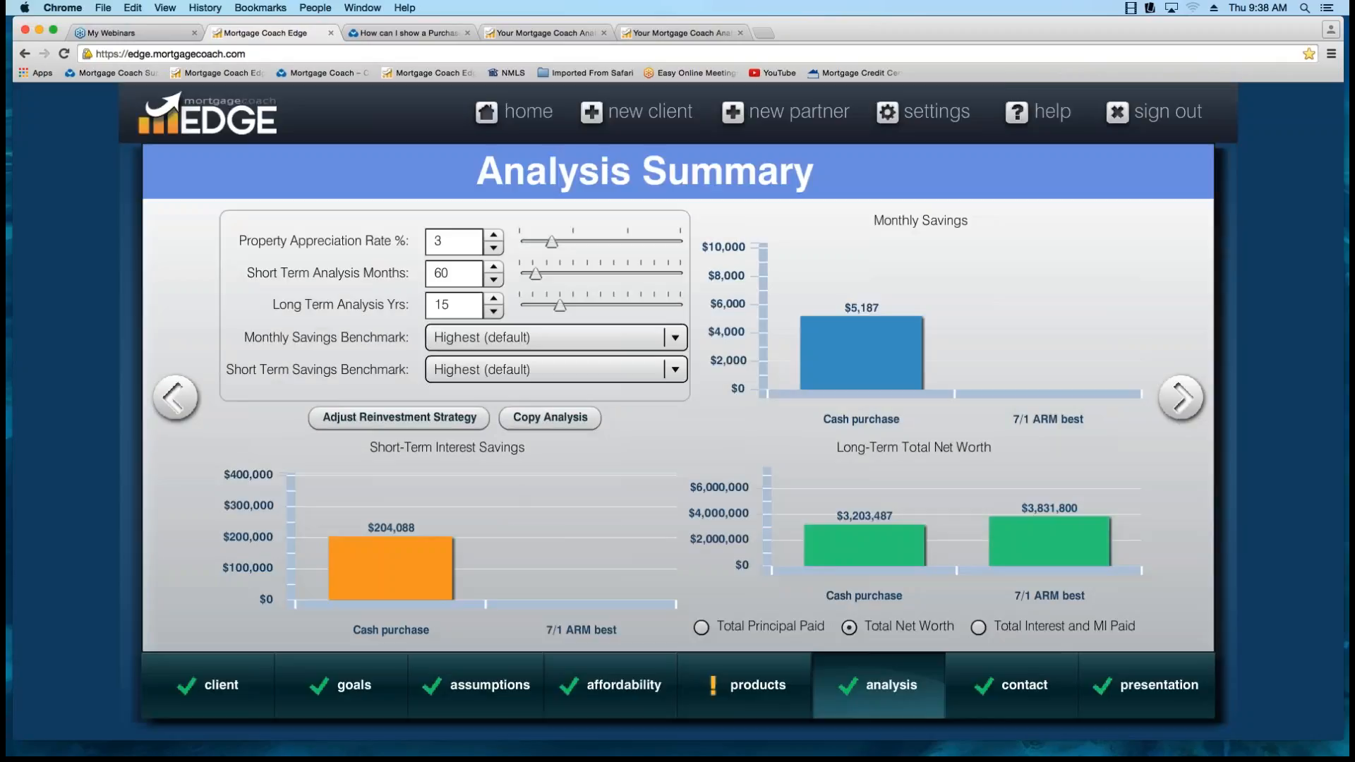
pyautogui.click(398, 417)
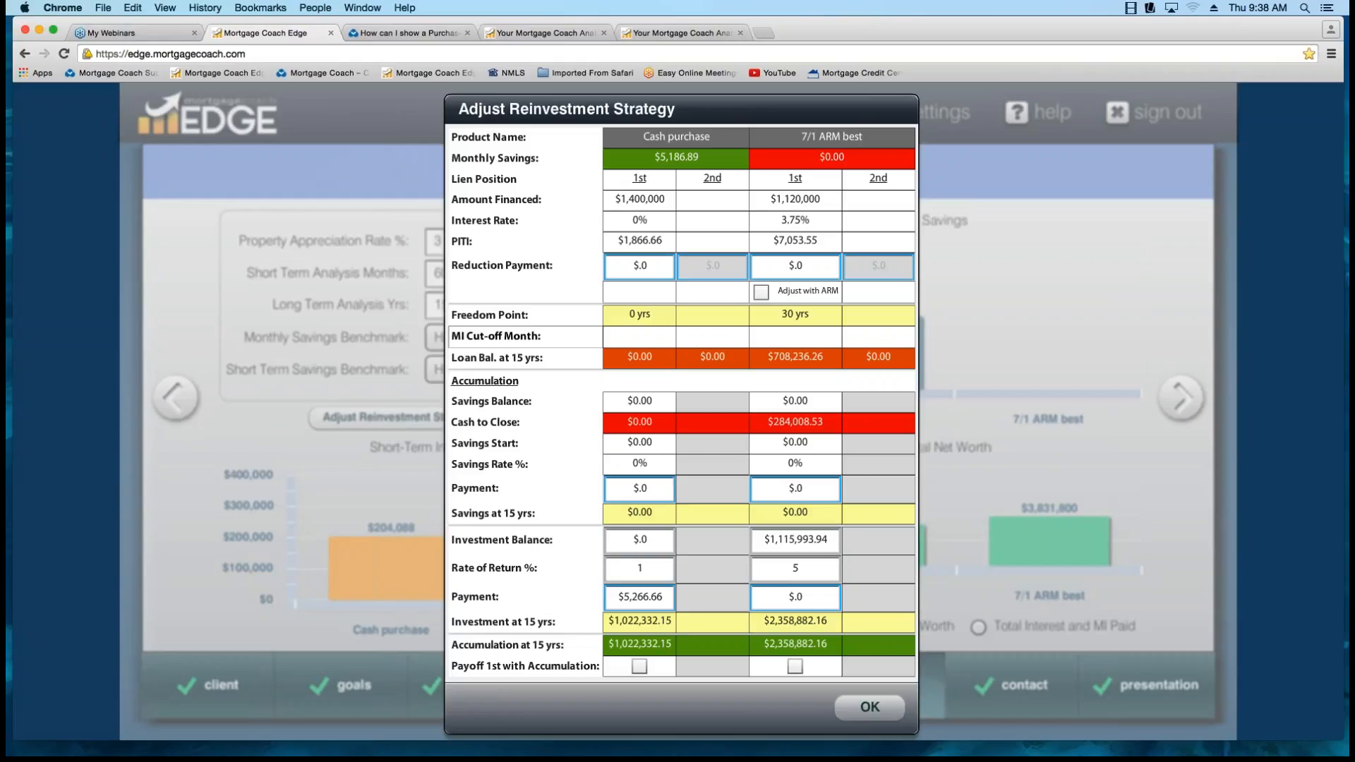
# Enter 0 as the Cash purchase's investment balance, and review its reduction payment, rate of return and investment payment.
pyautogui.click(639, 266)
pyautogui.click(641, 540)
pyautogui.doubleClick(640, 539)
pyautogui.write('0')
pyautogui.press('Tab')
pyautogui.press('Tab')
pyautogui.click(642, 568)
pyautogui.press('Tab')
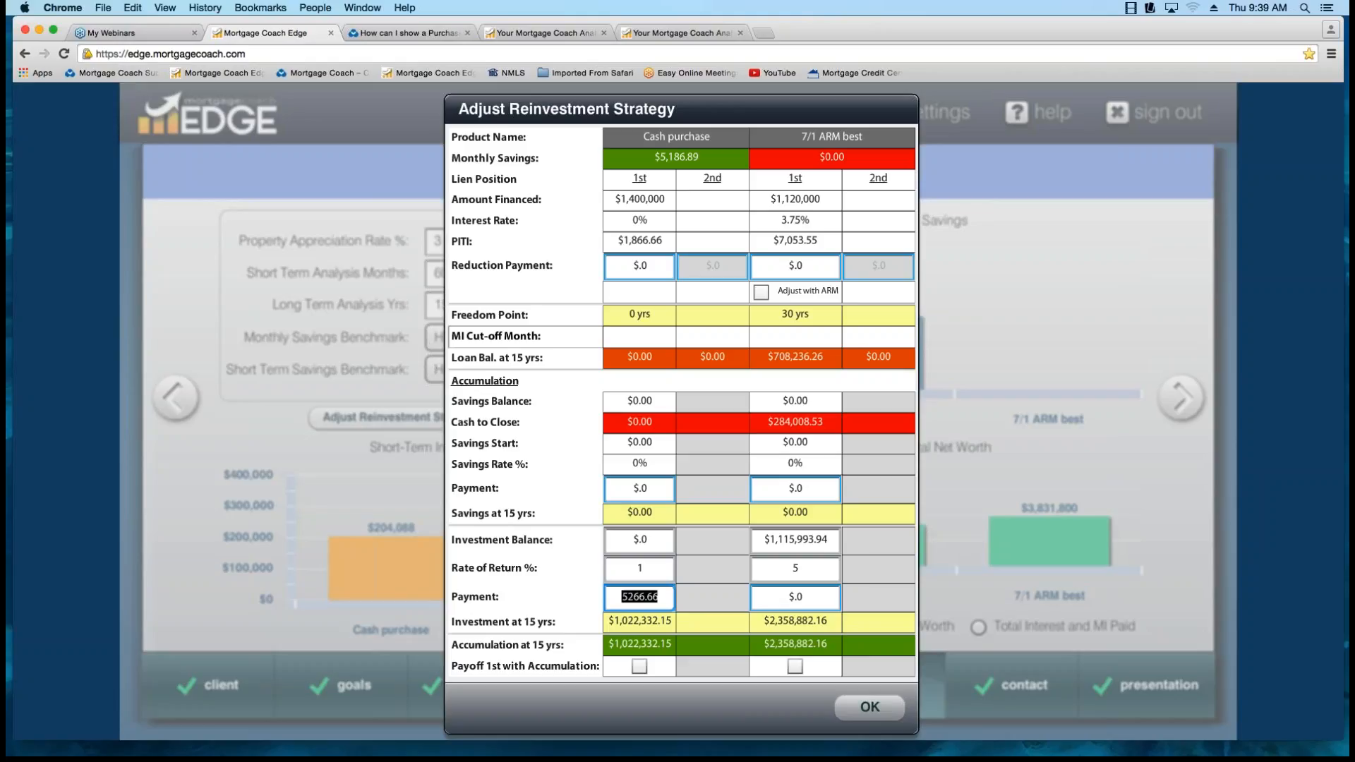
pyautogui.hotkey('shift', 'Tab')
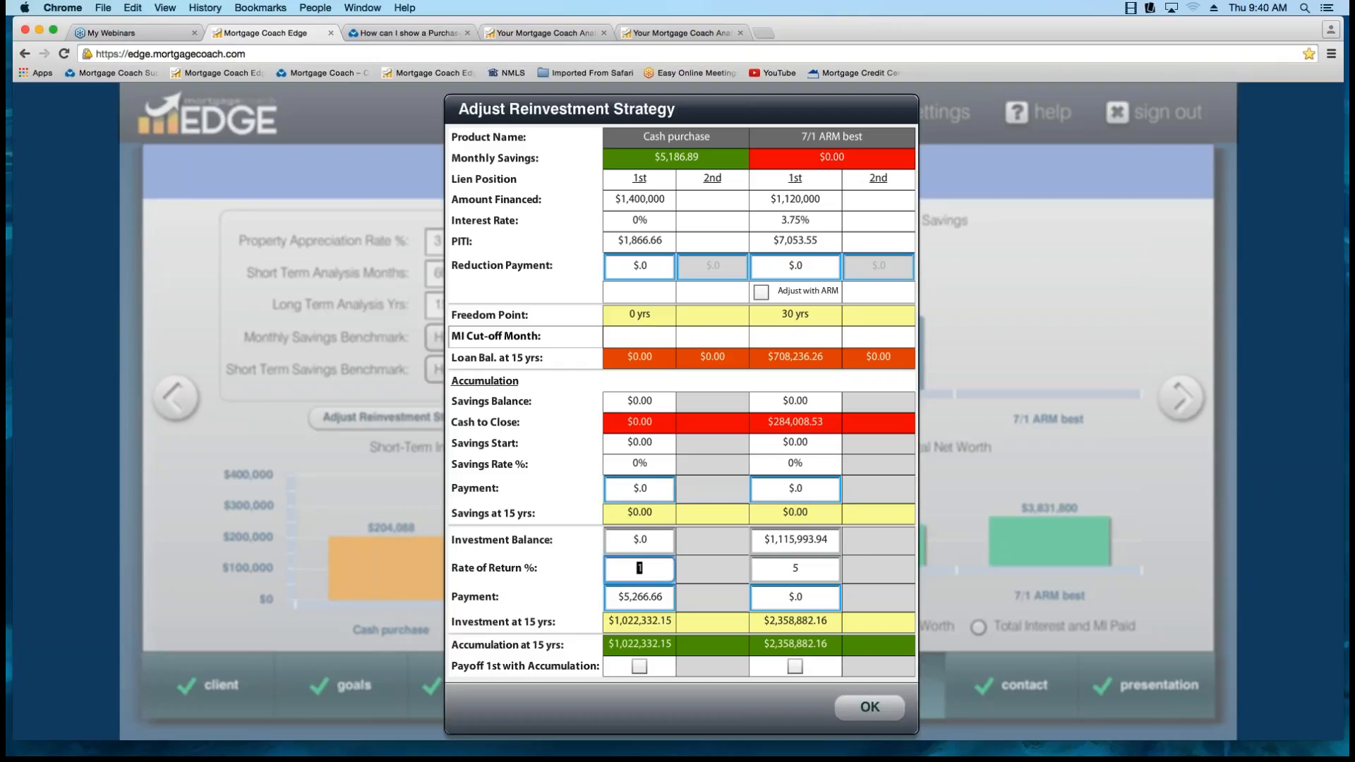
# Review the 7/1 ARM best investment balance, enter a 5% rate of return and a payment of 0, and accept the reinvestment strategy.
pyautogui.moveTo(824, 540); pyautogui.dragTo(766, 540)
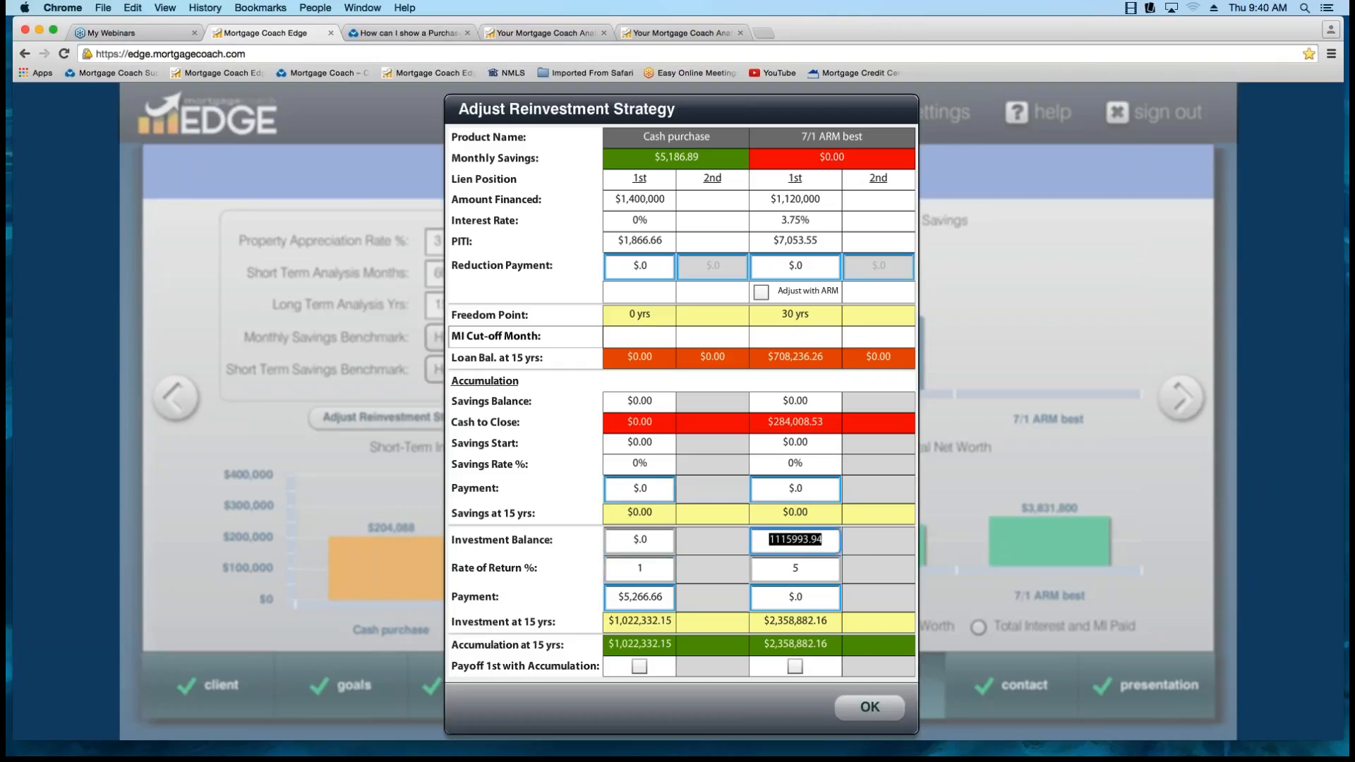
pyautogui.click(798, 568)
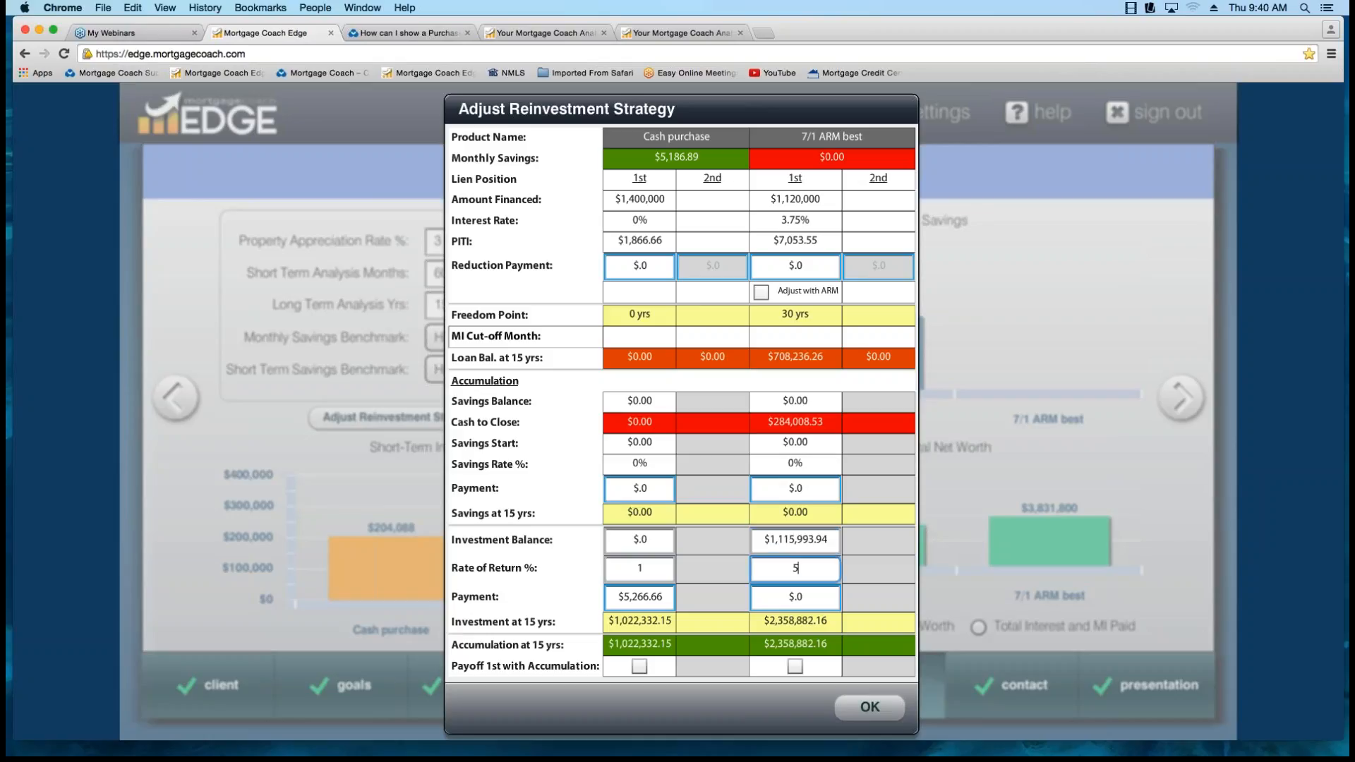
pyautogui.doubleClick(795, 568)
pyautogui.write('5')
pyautogui.press('Tab')
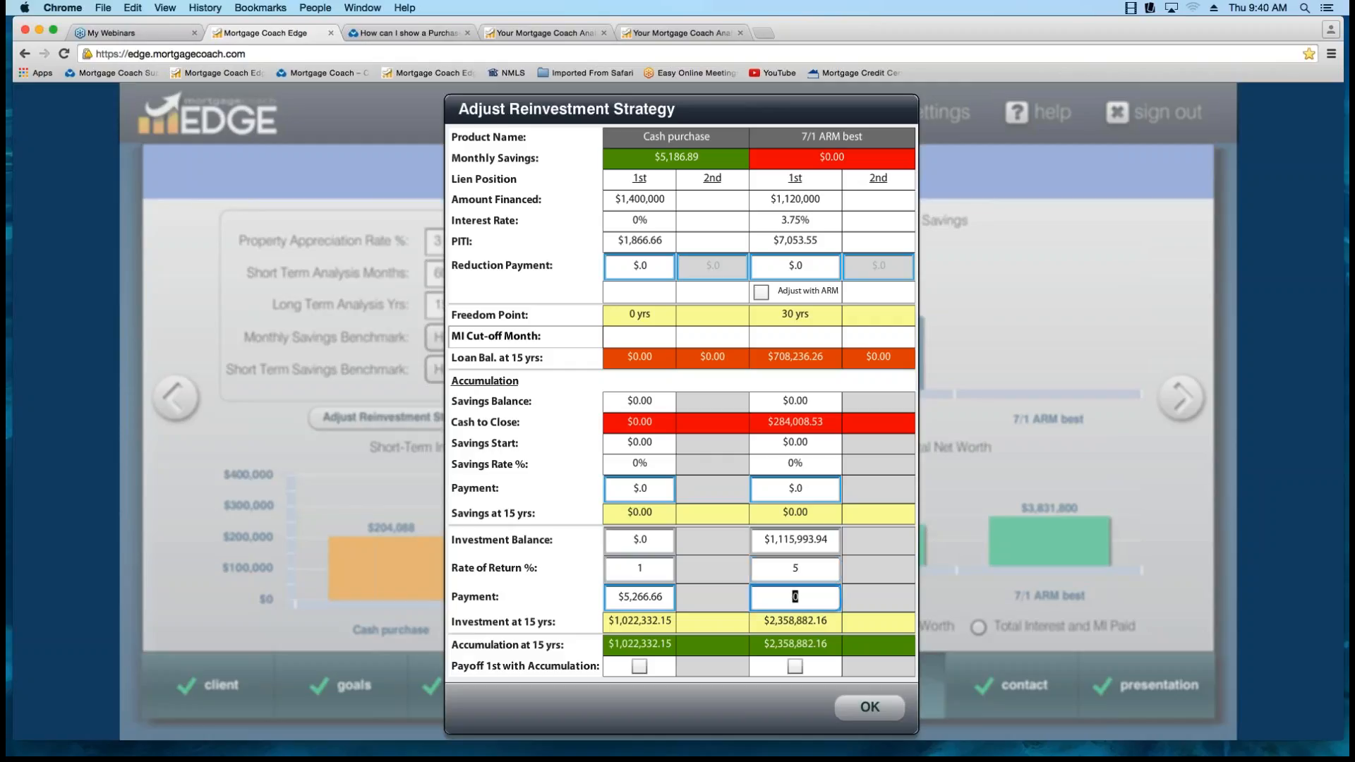
pyautogui.write('0')
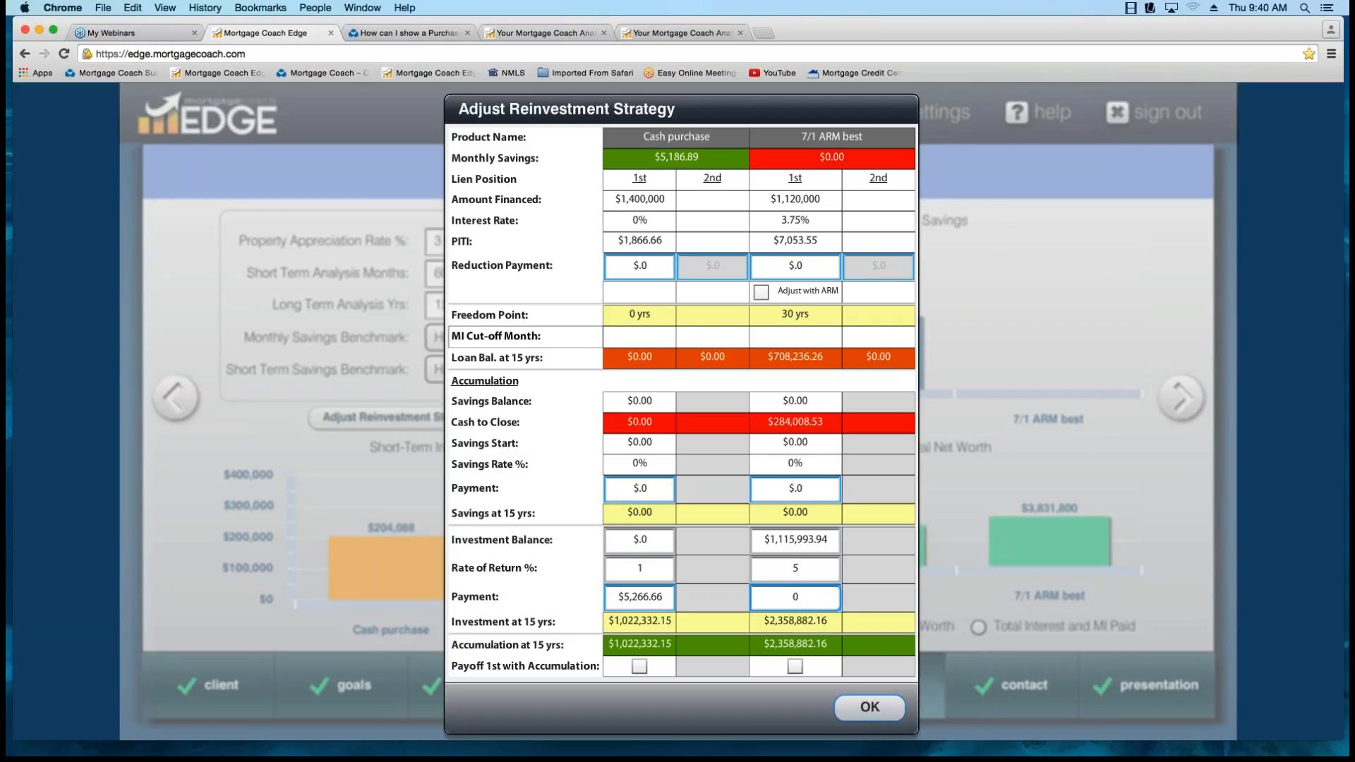
pyautogui.click(869, 707)
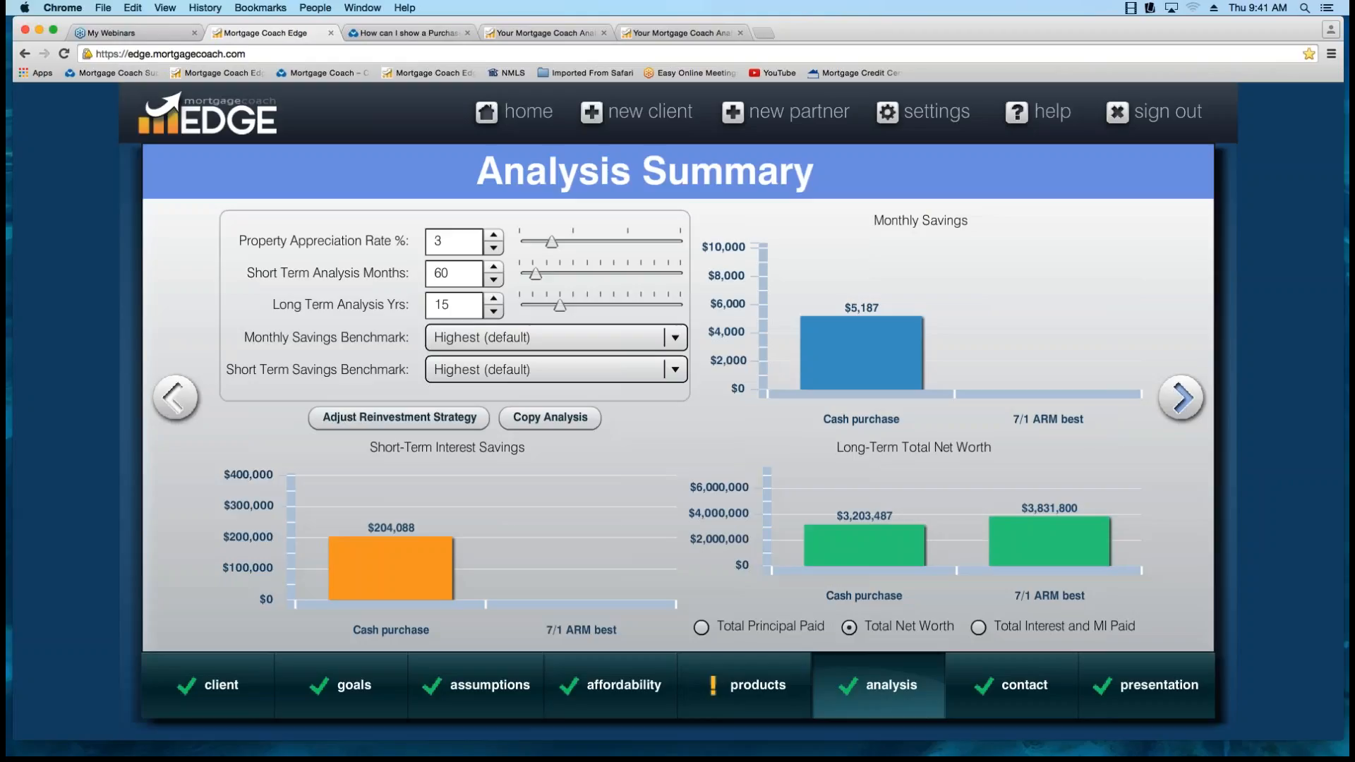
# Switch to the Purchase vs Cash (arm) Total Cost Analysis report and clear all its highlights.
pyautogui.click(1181, 397)
pyautogui.click(175, 398)
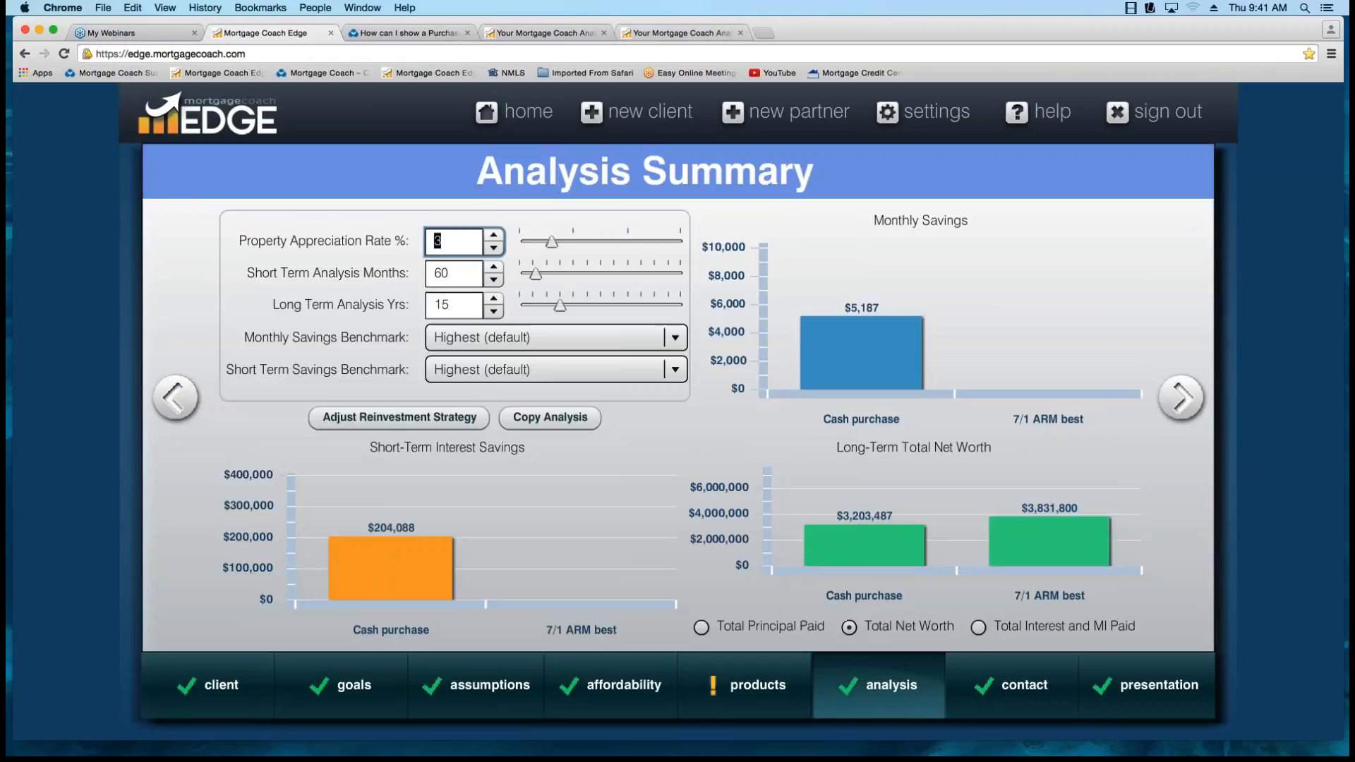
pyautogui.click(681, 33)
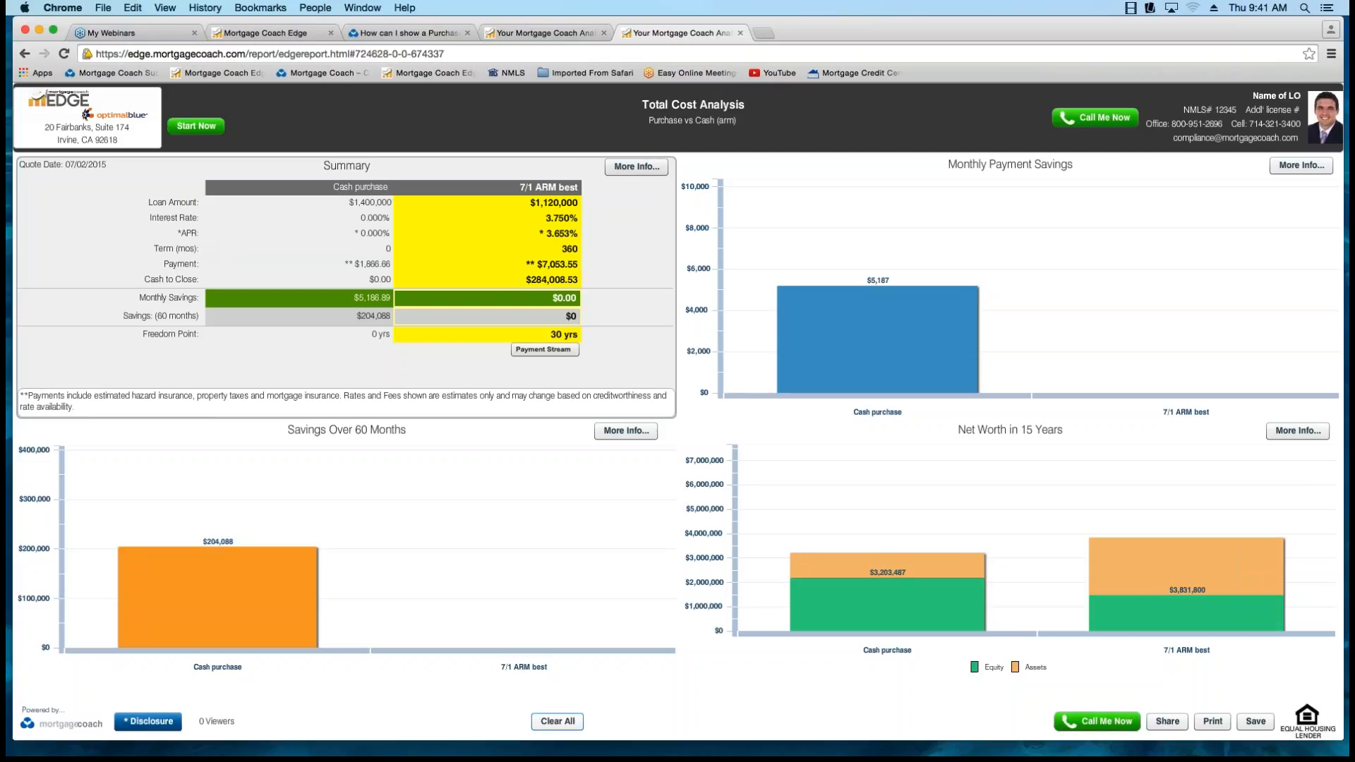
pyautogui.click(556, 721)
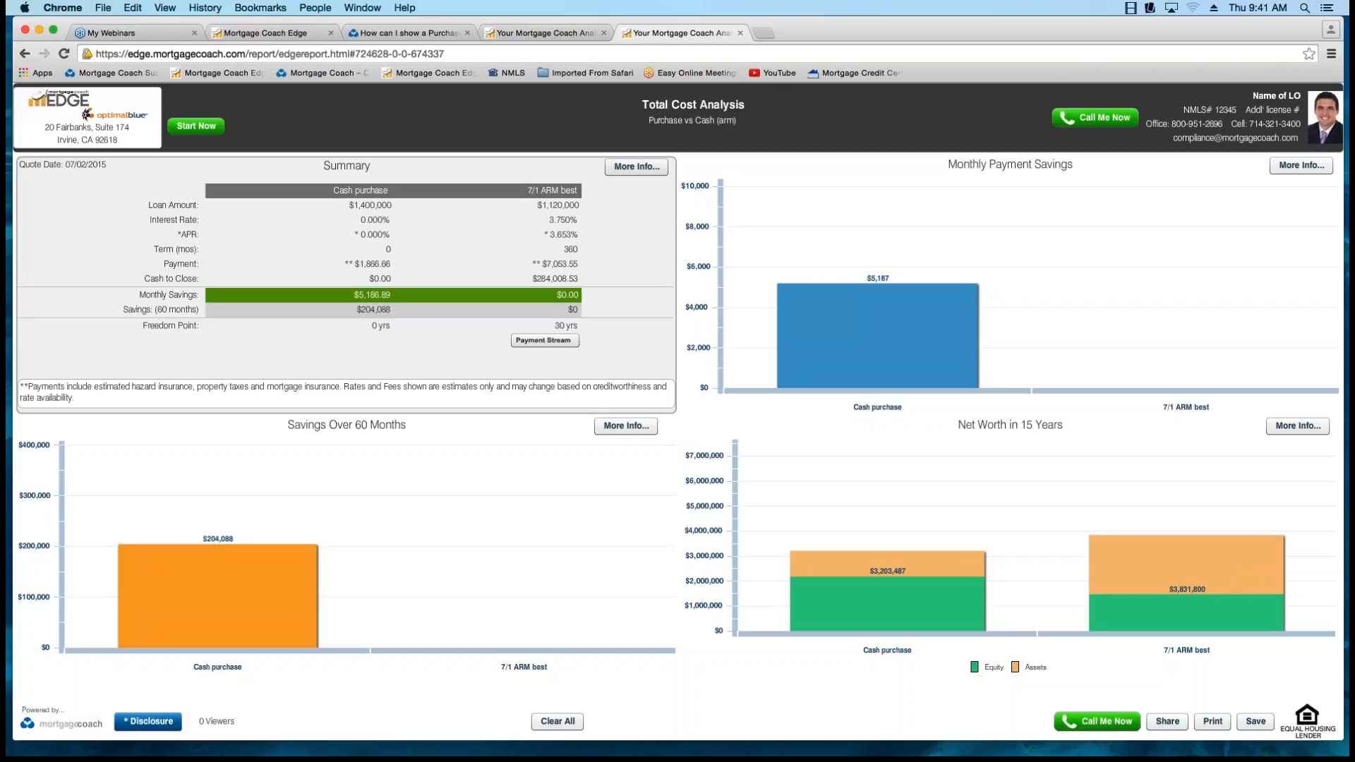
# Highlight the Cash purchase and 7/1 ARM best equity bars in the 15-year net worth chart, and examine the net worth details and monthly savings.
pyautogui.moveTo(887, 563)
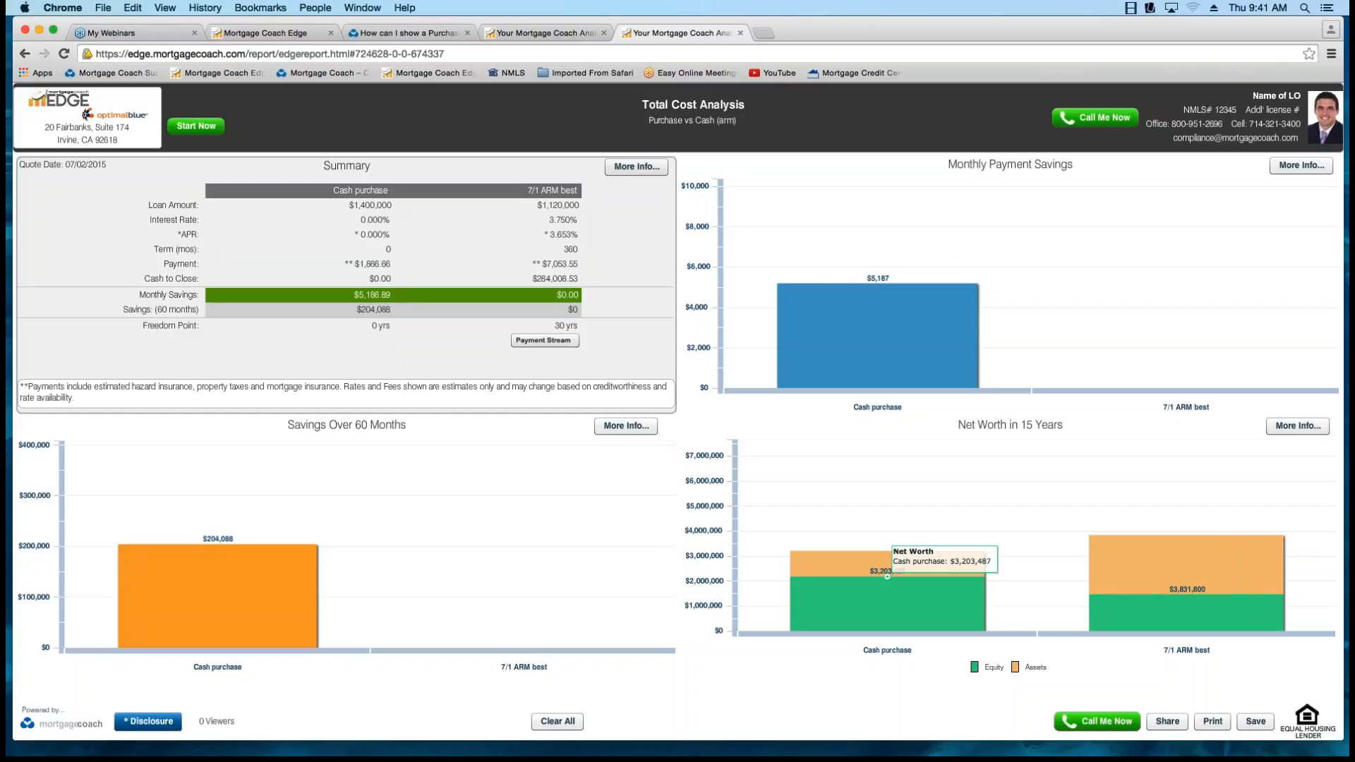
pyautogui.moveTo(1186, 594)
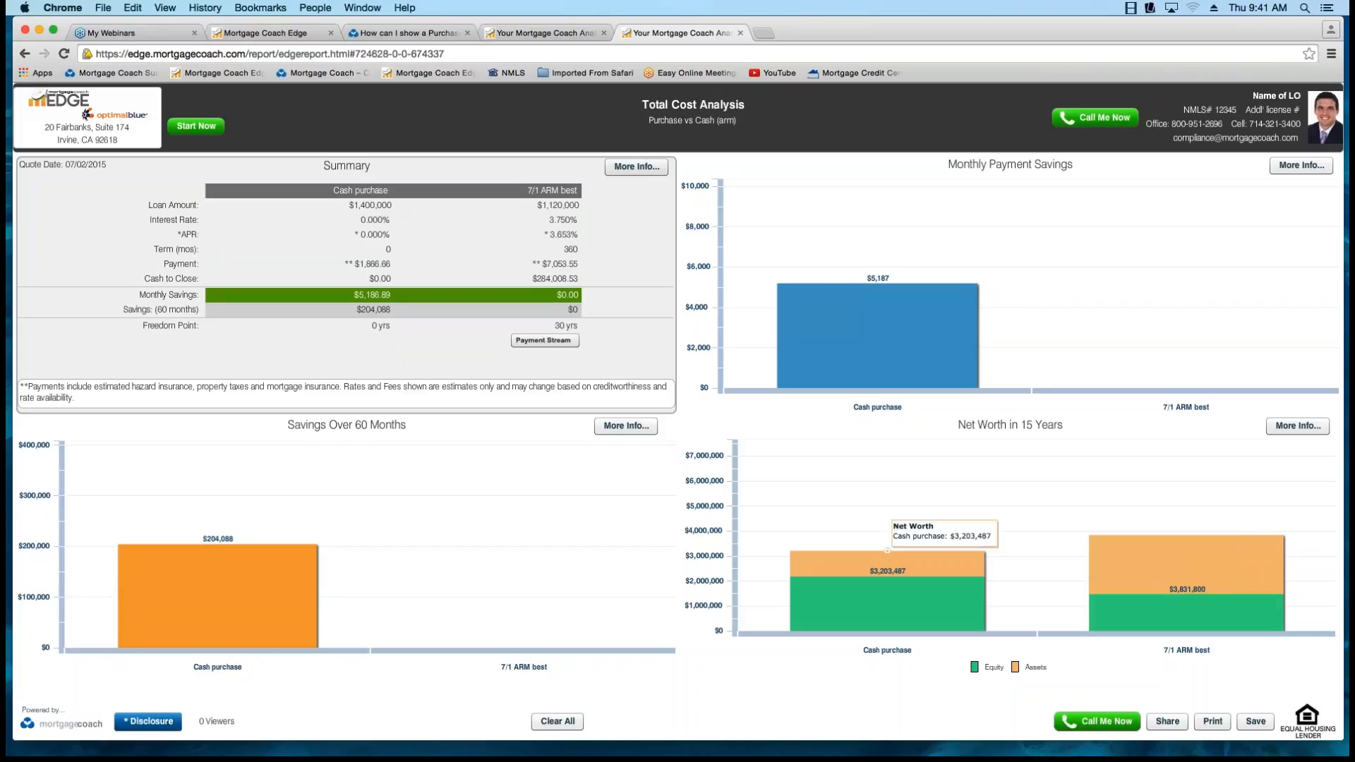
pyautogui.click(887, 572)
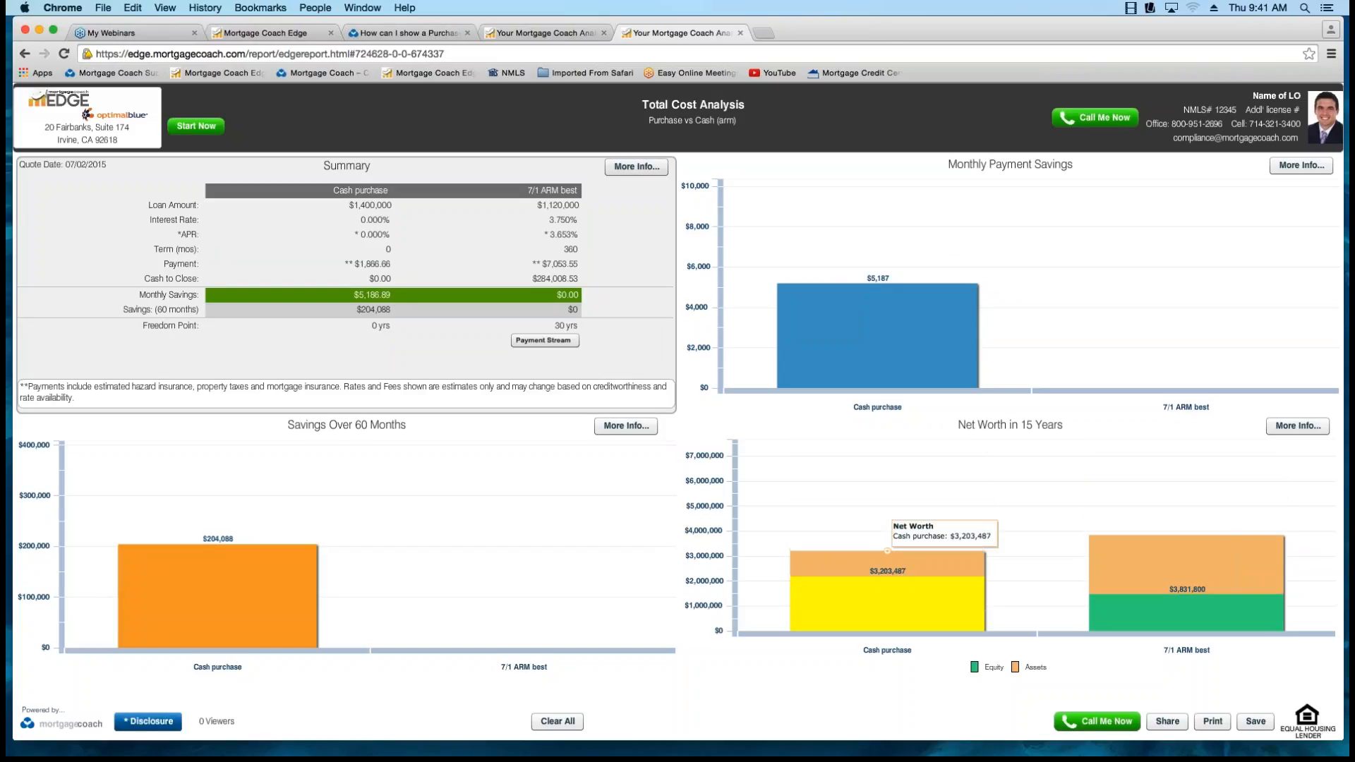
pyautogui.click(1185, 565)
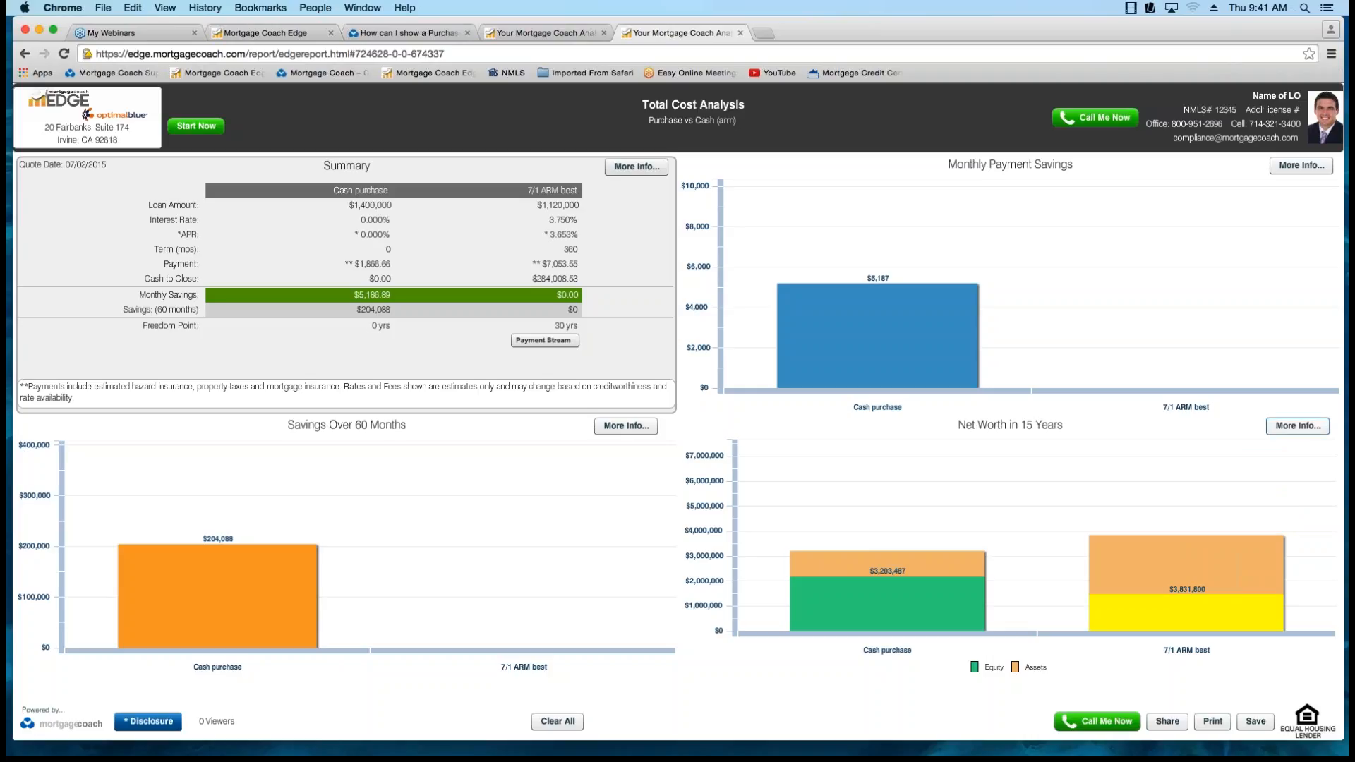
pyautogui.click(1298, 425)
pyautogui.moveTo(877, 283)
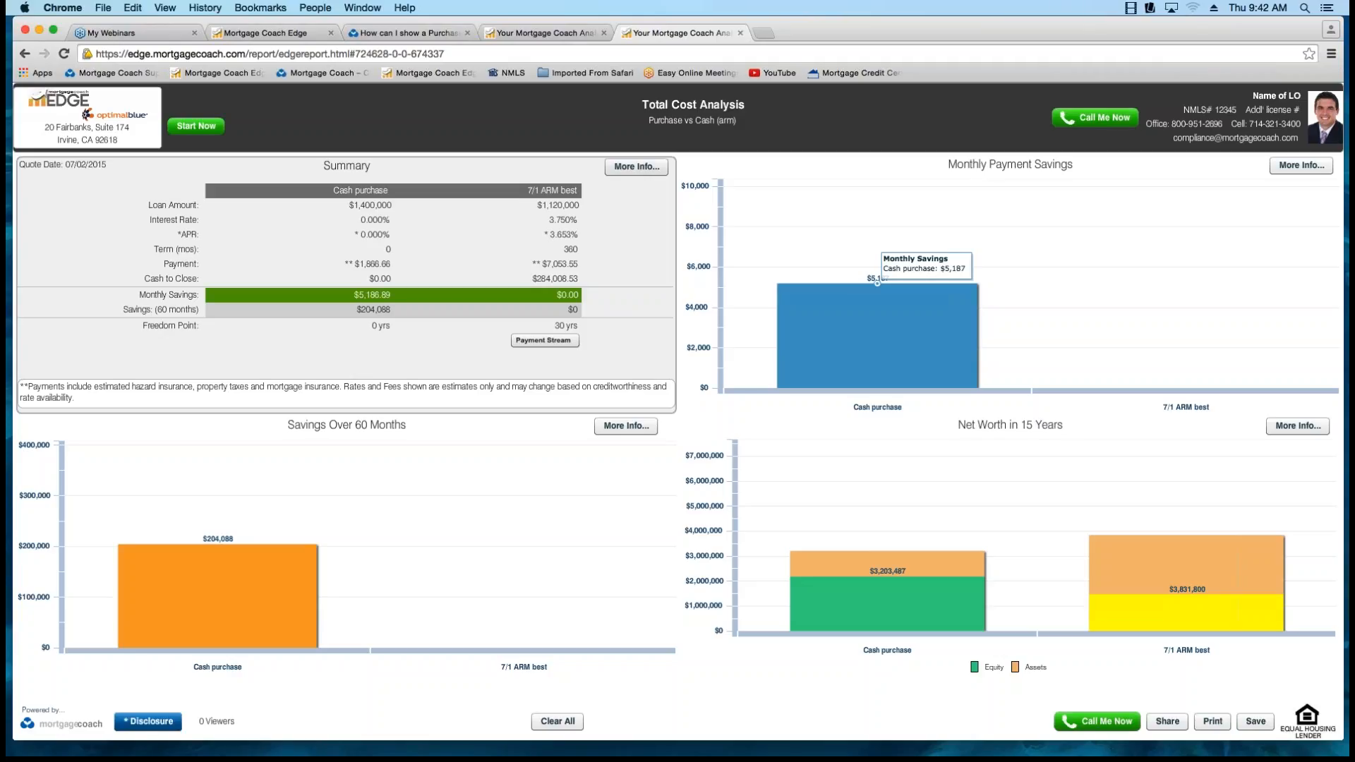
pyautogui.moveTo(887, 551)
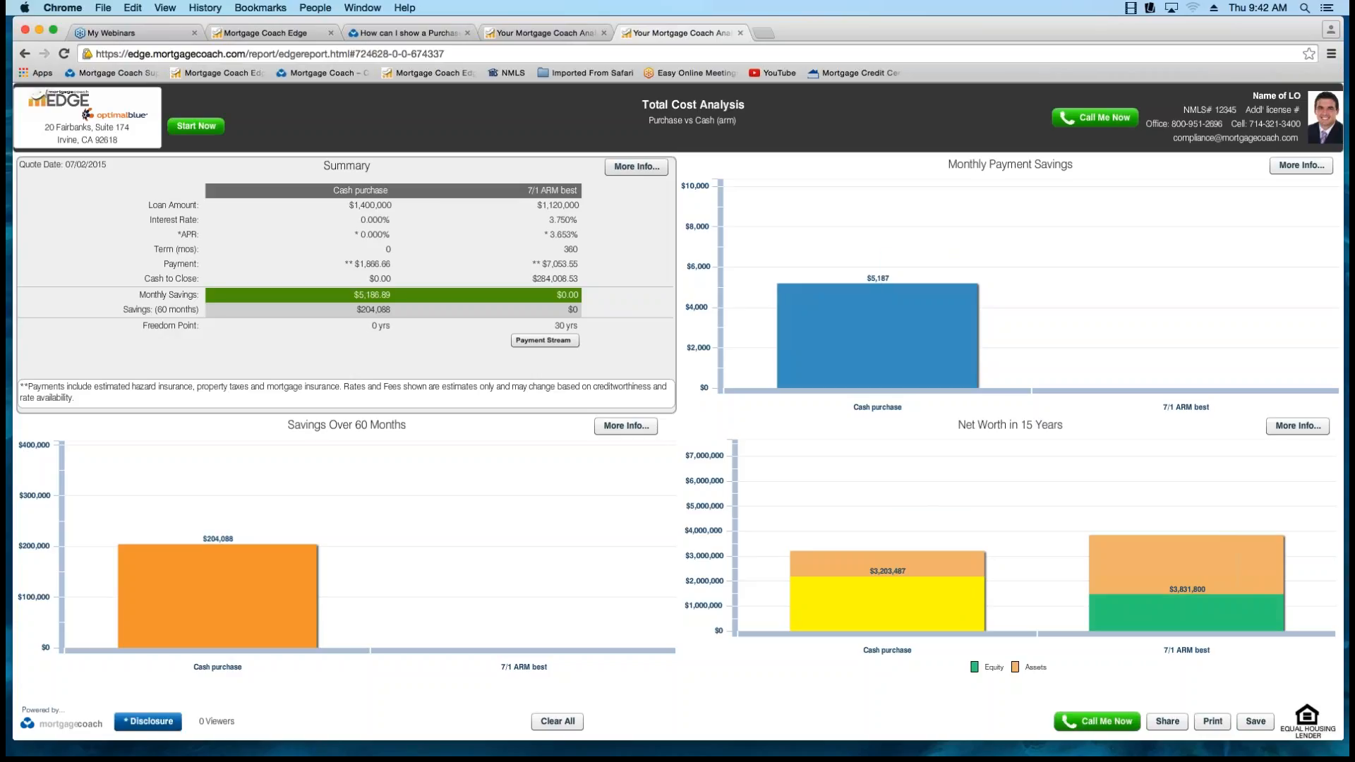
# Switch to the ** MI Comparison ** report and search the iPad's App Store for "mortgage coach".
pyautogui.click(541, 33)
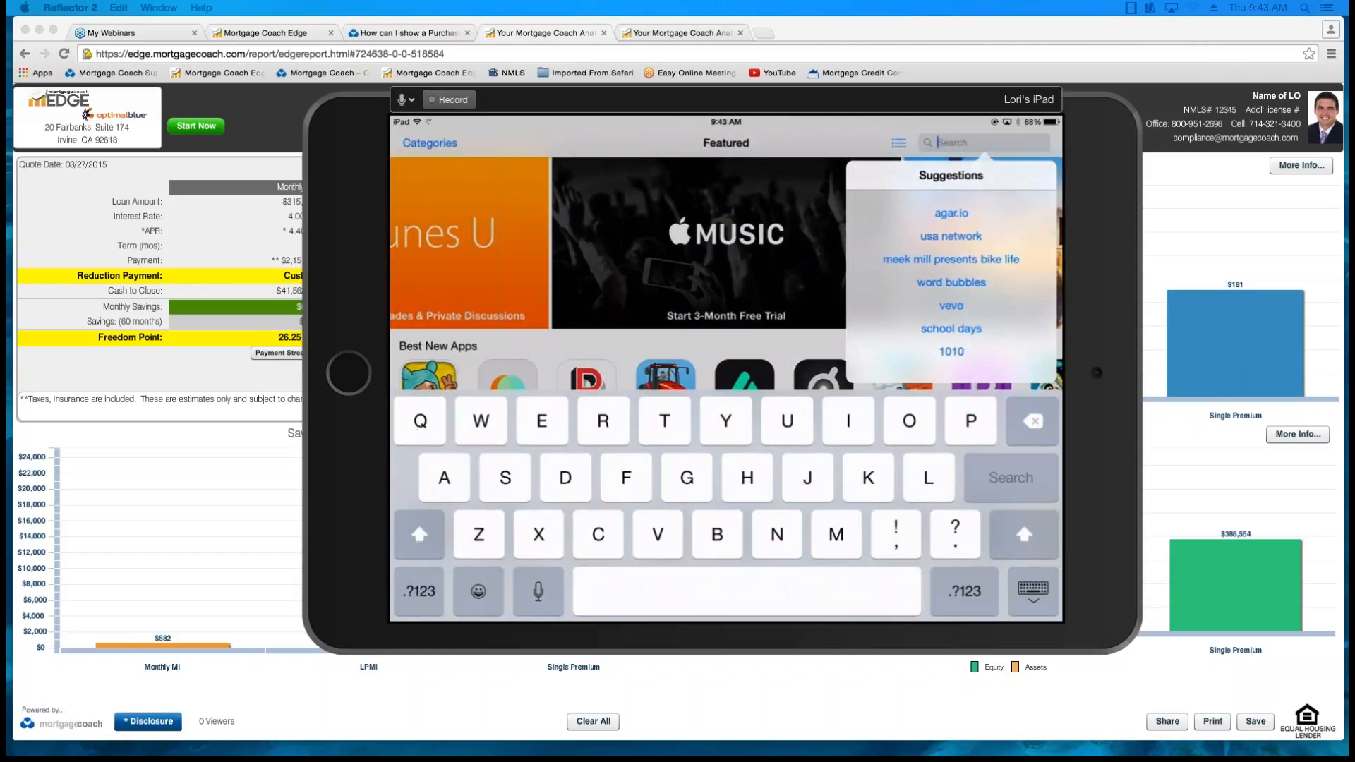
pyautogui.write('mor')
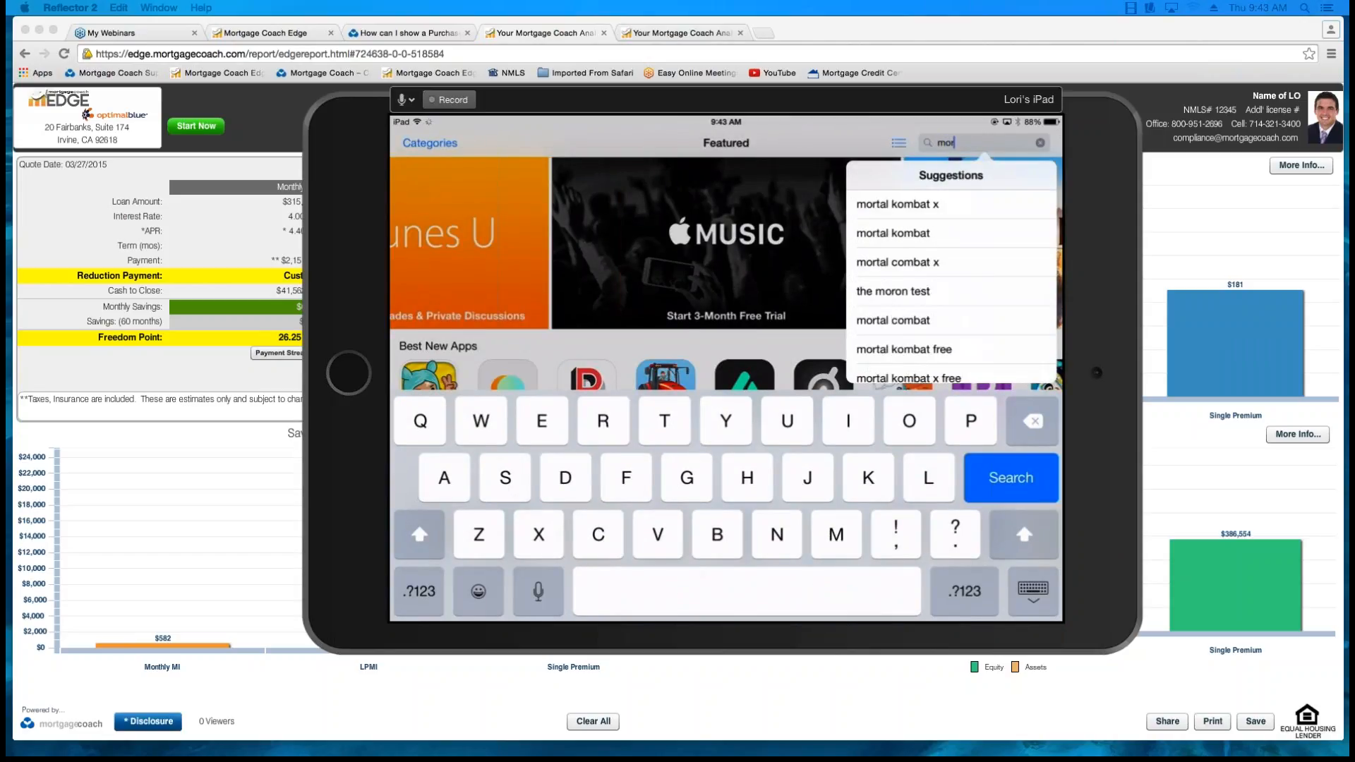
pyautogui.write('tgag')
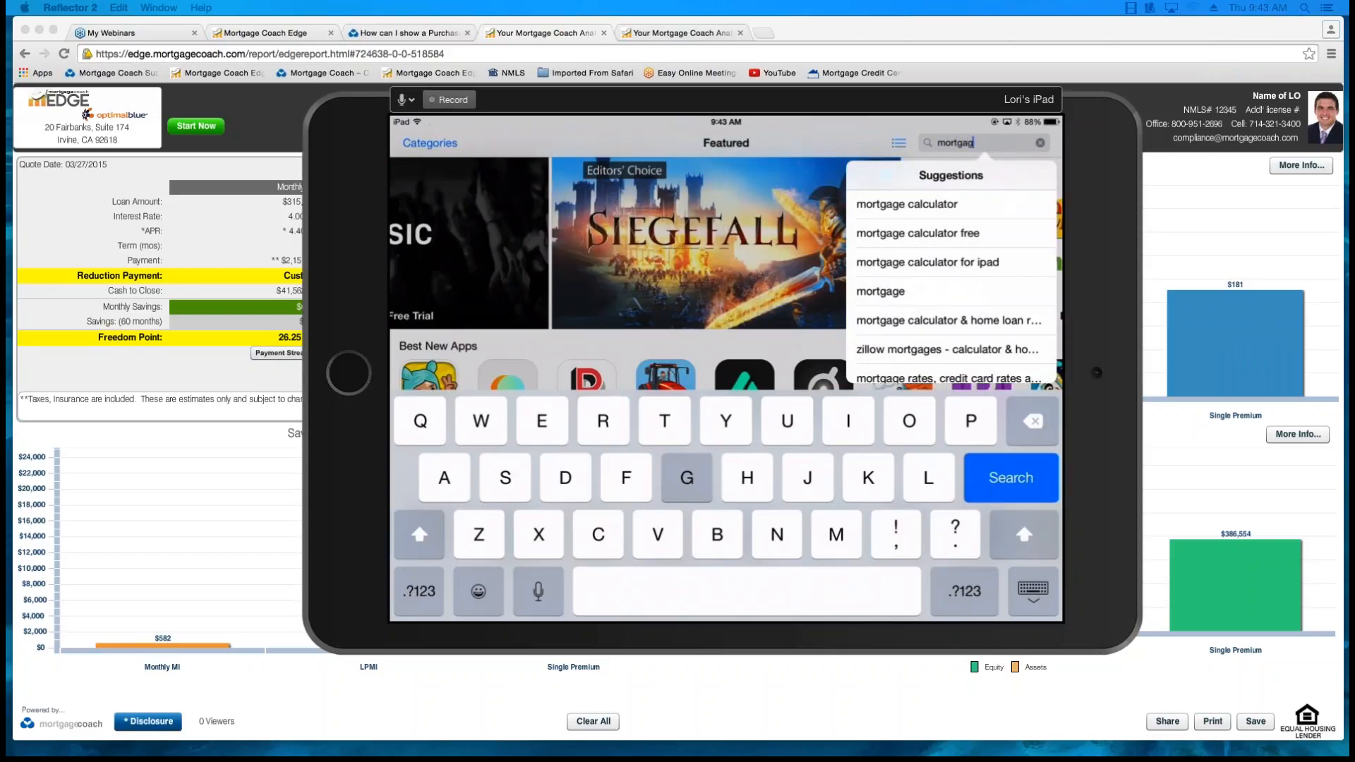
pyautogui.write('e')
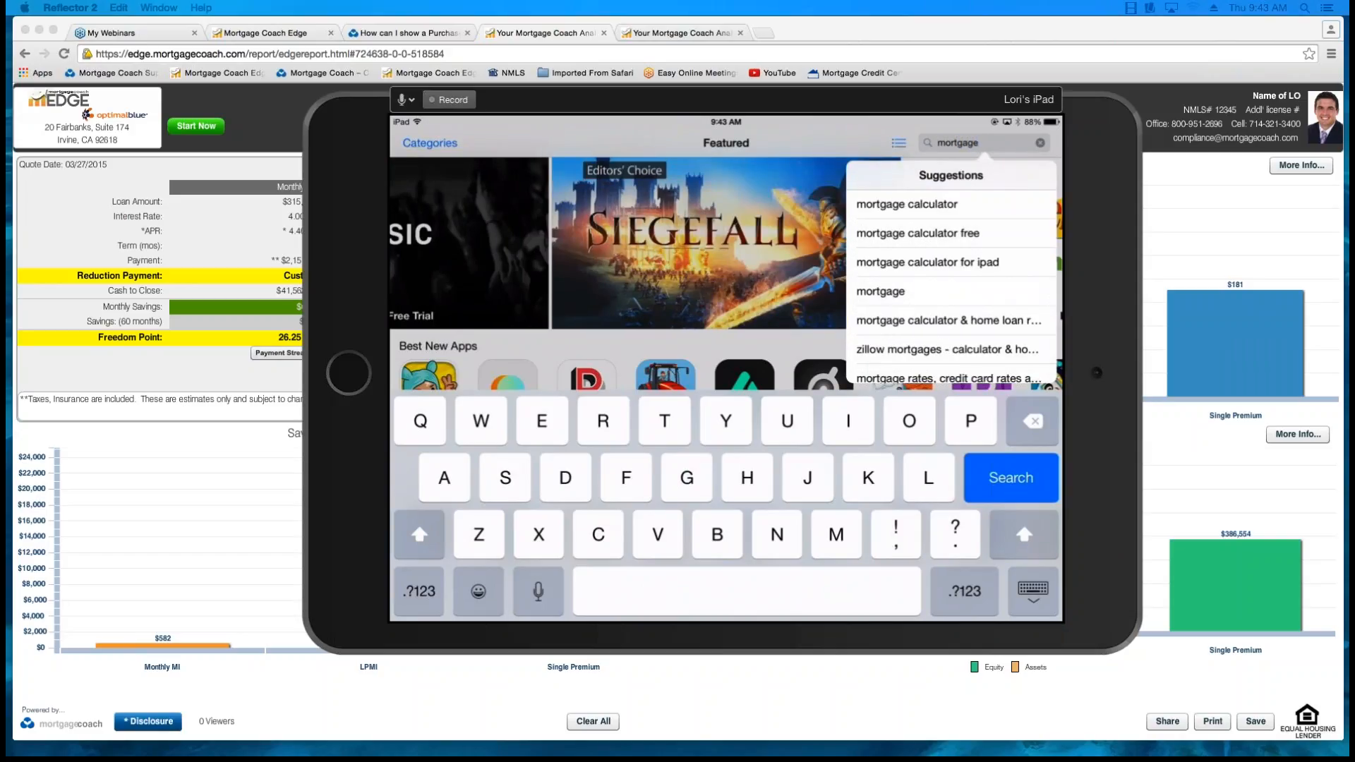
pyautogui.write(' co')
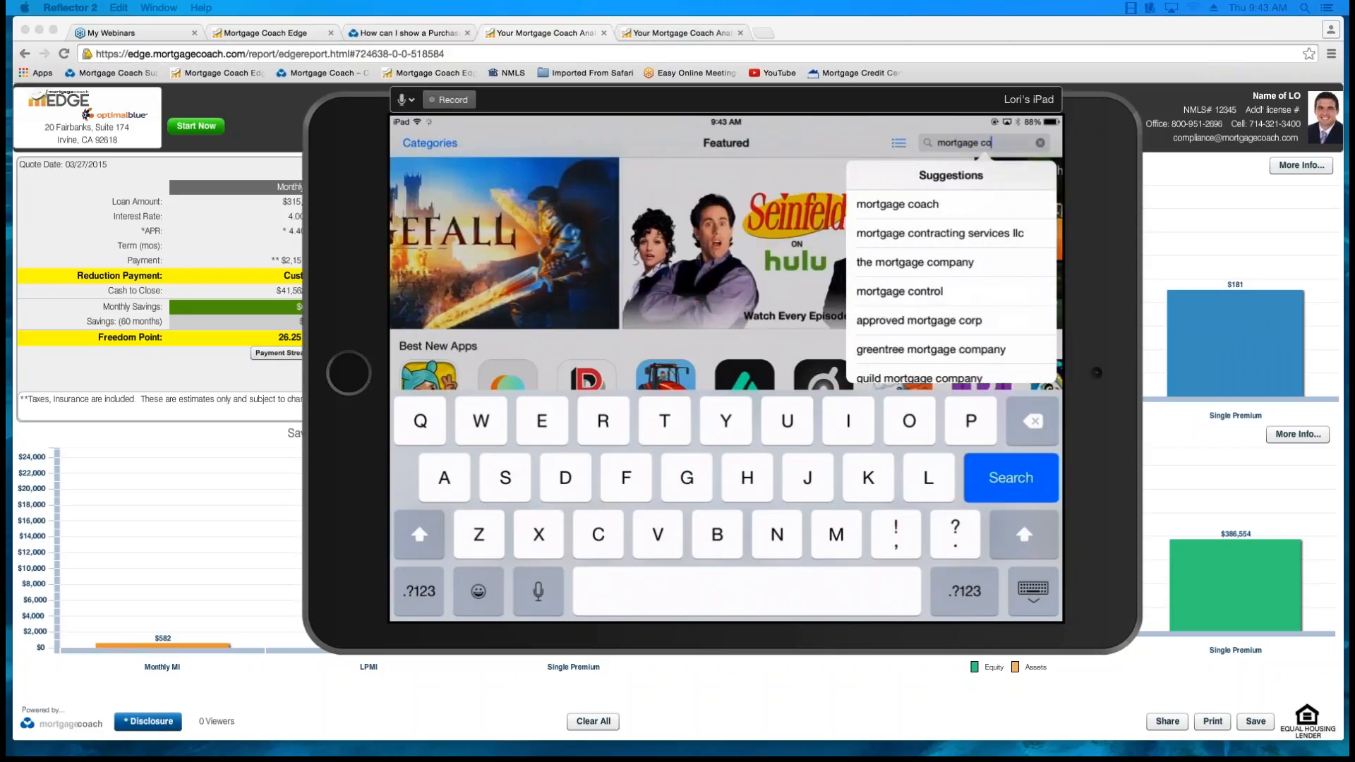
pyautogui.write('ach')
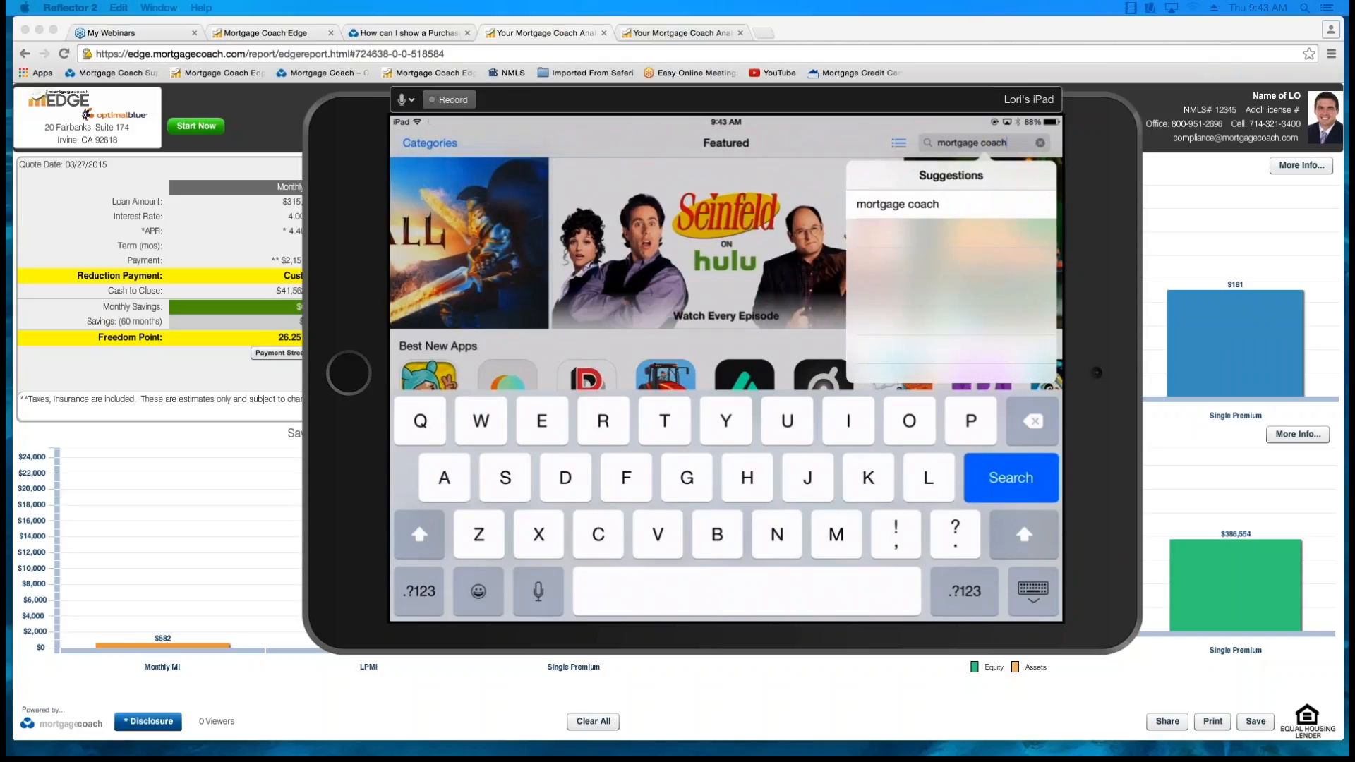
pyautogui.press('Return')
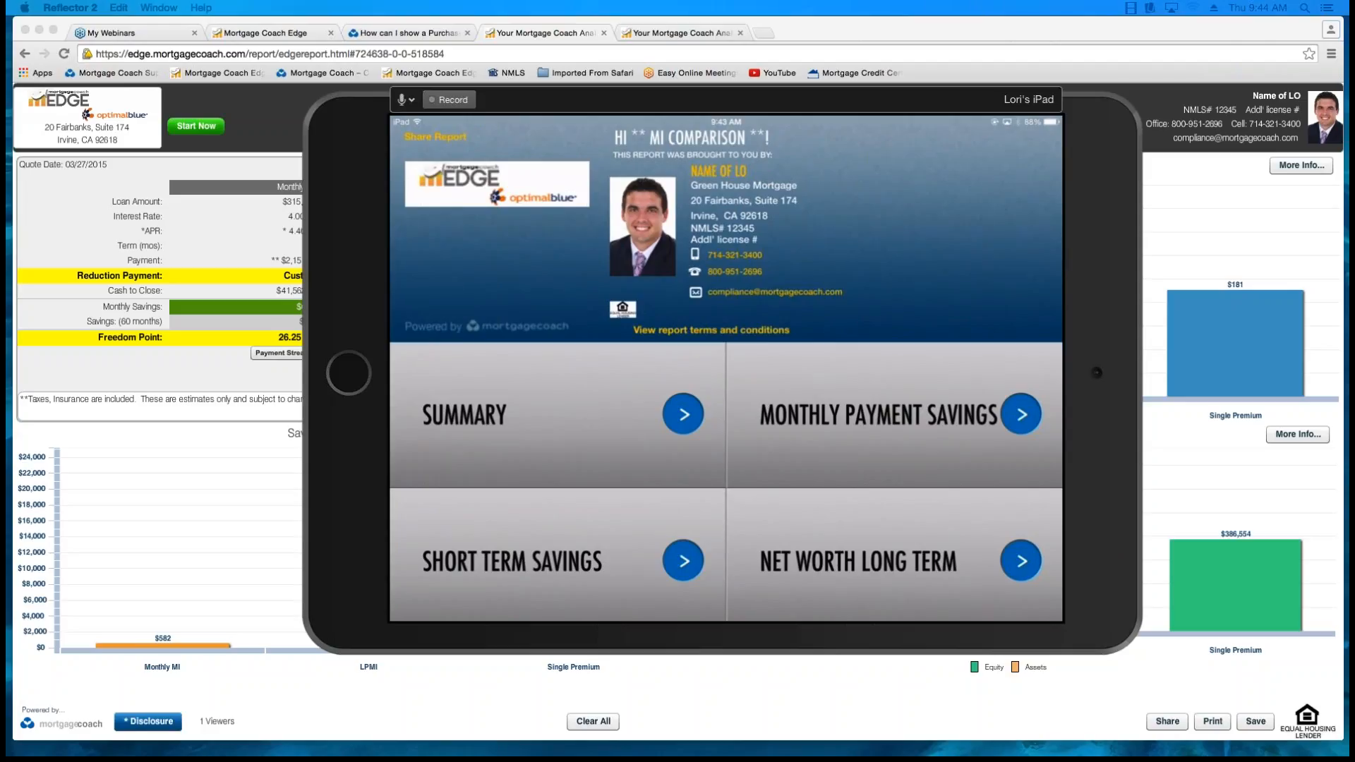
# Move the iPad mirror out of view and open the ** MI Comparison ** client from the recent clients in EDGE.
pyautogui.moveTo(727, 100); pyautogui.dragTo(1354, 163)
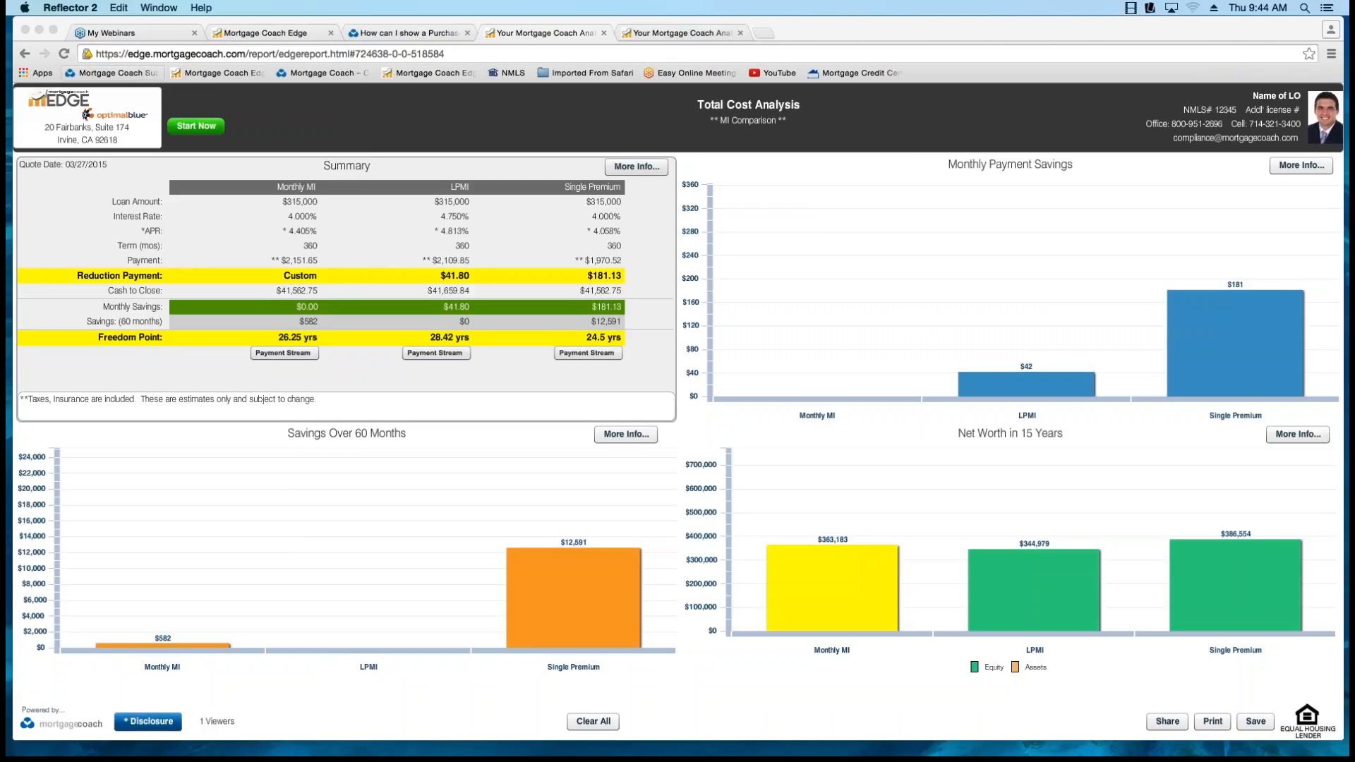
pyautogui.click(266, 34)
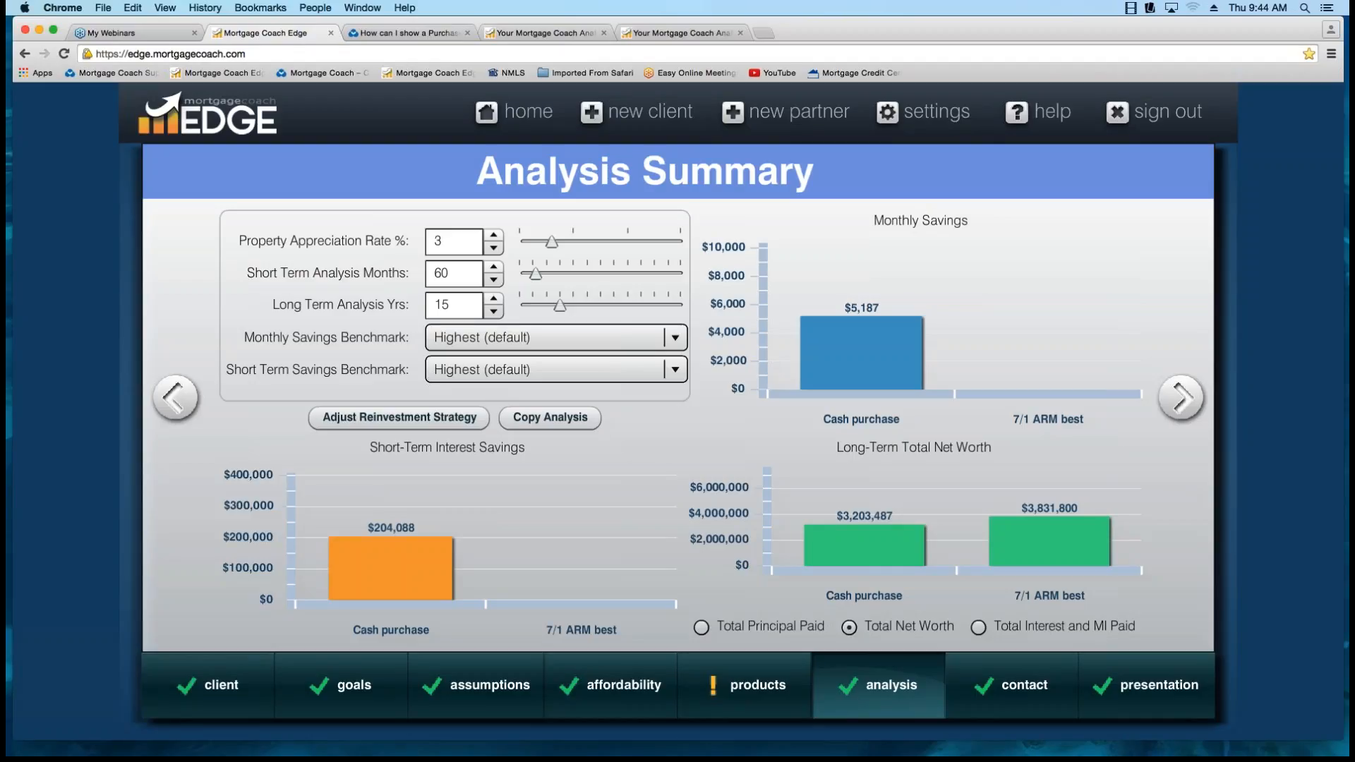
pyautogui.click(515, 112)
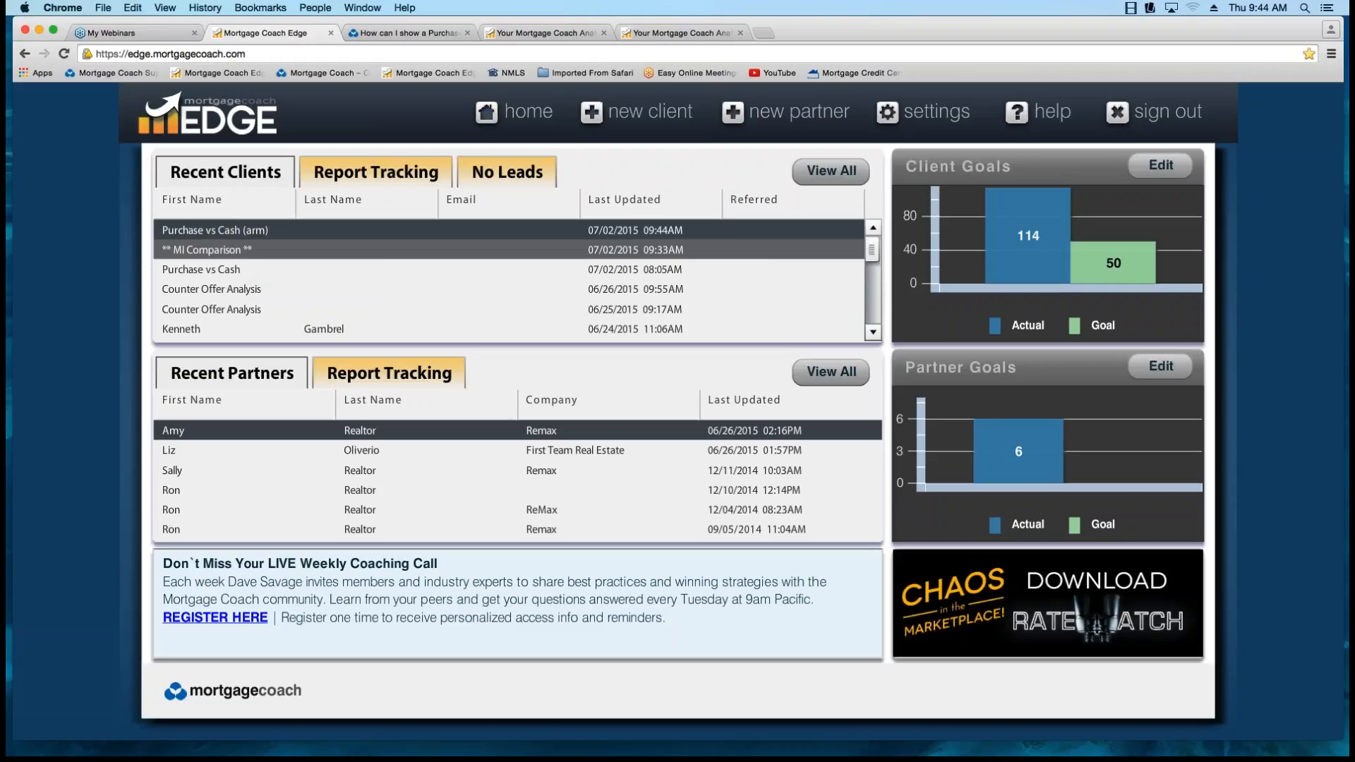
pyautogui.click(277, 249)
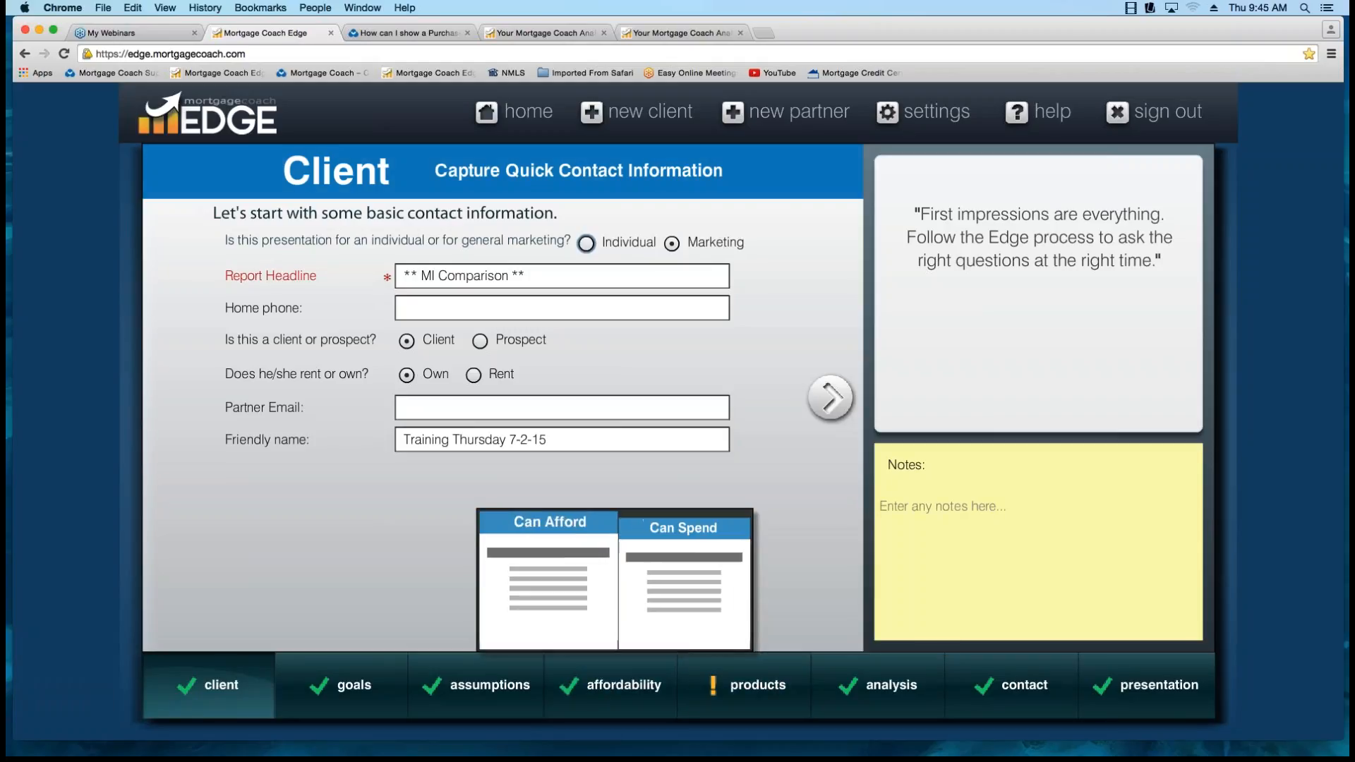
# Set the client's savings balance to $25,000 and savings interest rate to .25% in the affordability details.
pyautogui.click(612, 680)
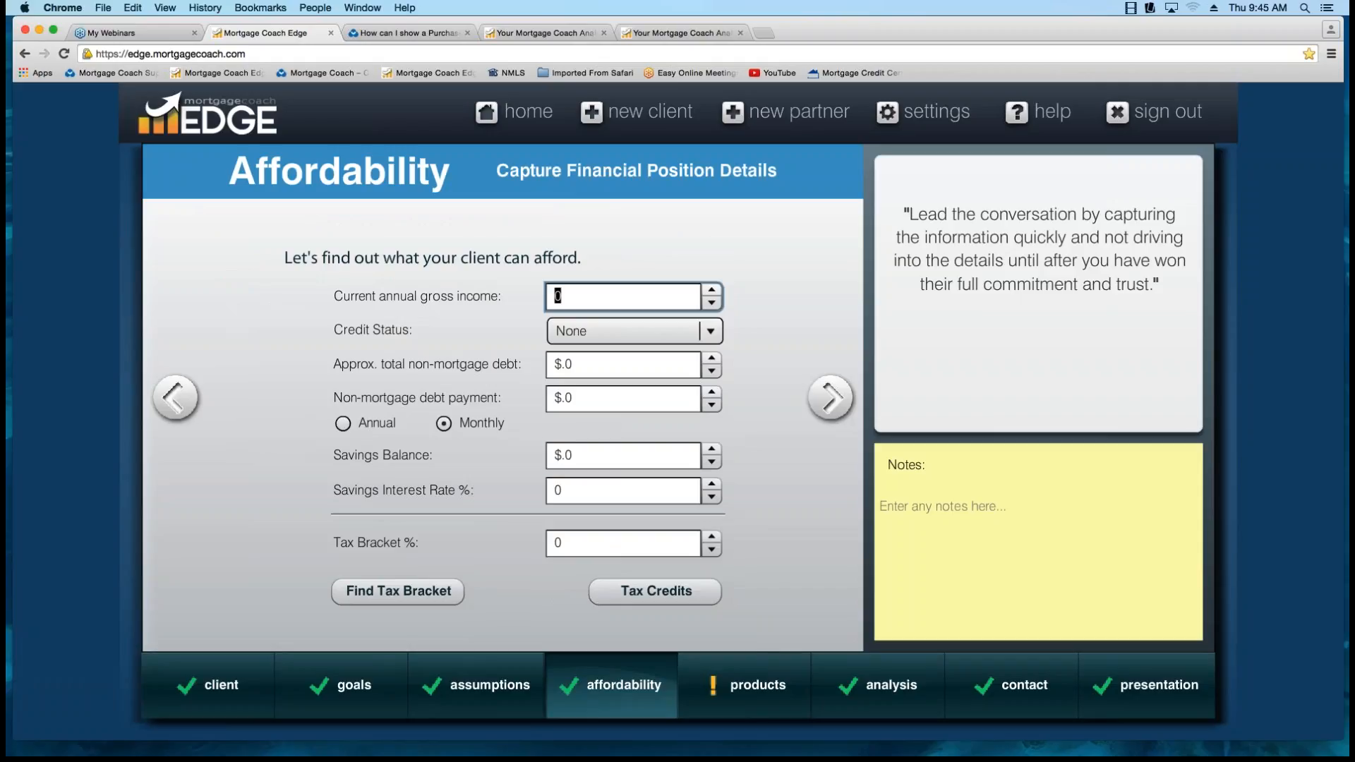
pyautogui.click(622, 455)
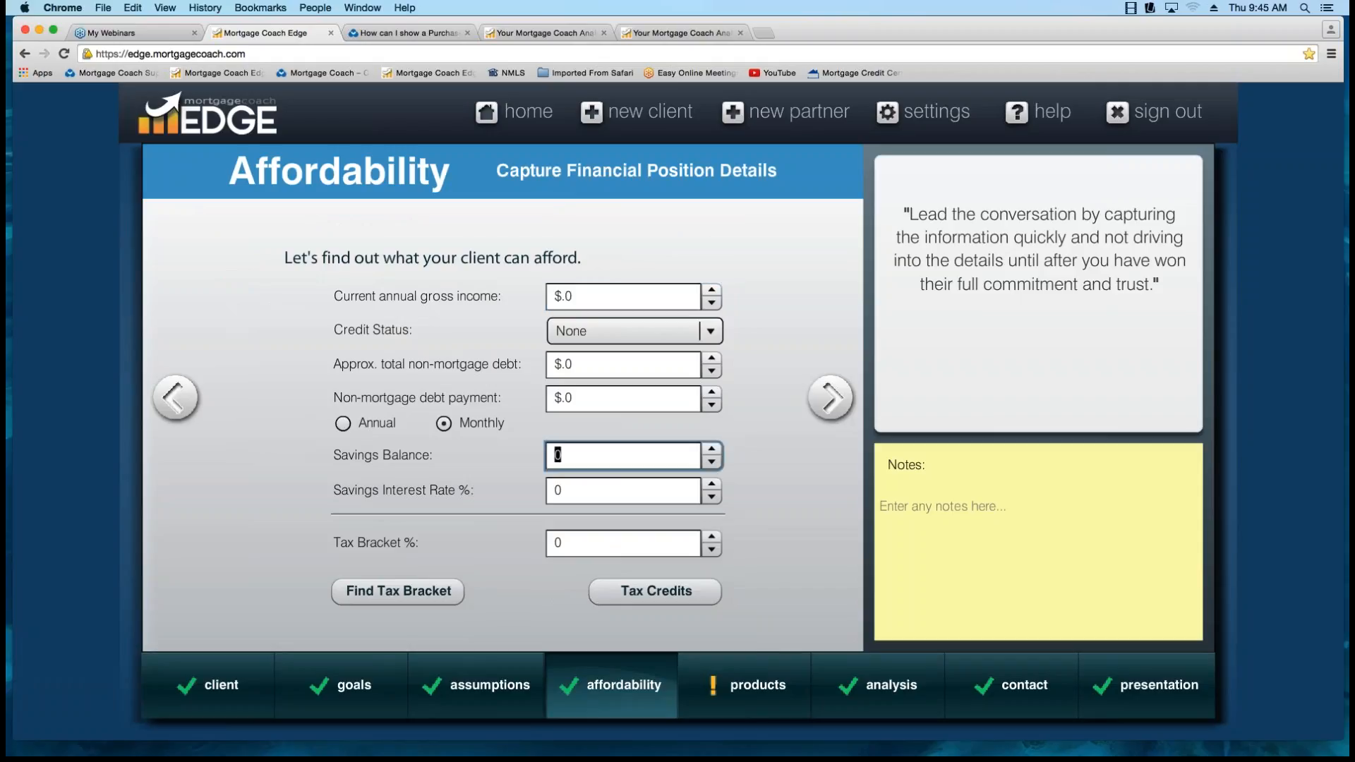
pyautogui.write('25000')
pyautogui.press('Tab')
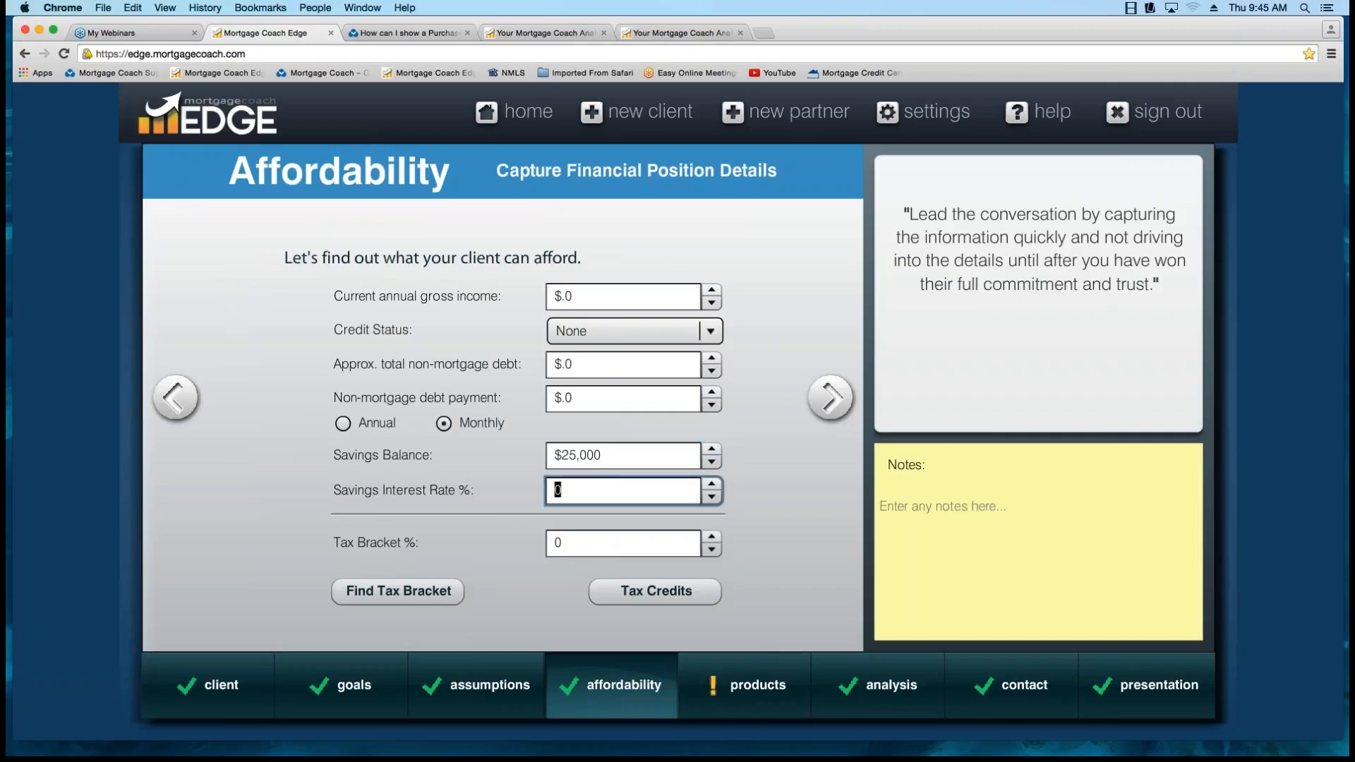
pyautogui.write('.25')
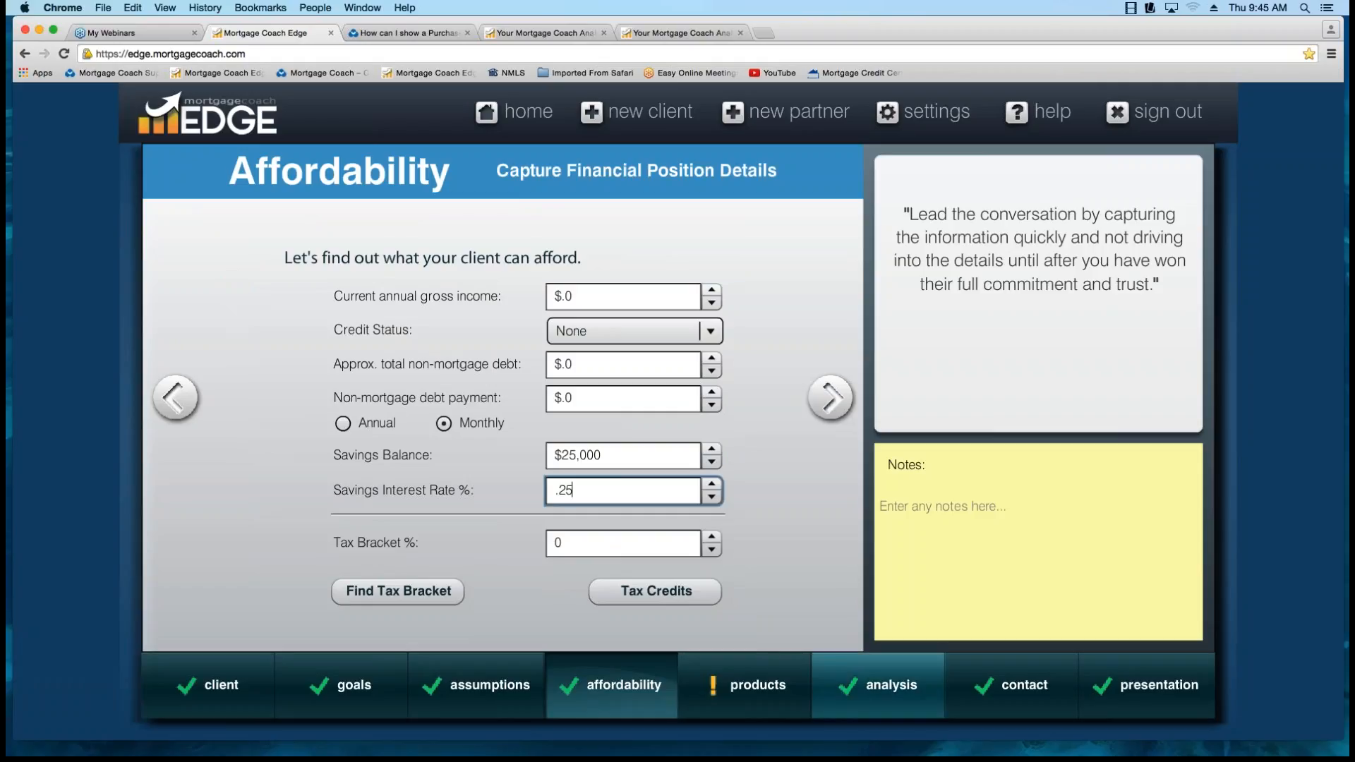
# Enter 0 as the Monthly MI savings payment in the analysis's reinvestment strategy and accept it.
pyautogui.click(878, 685)
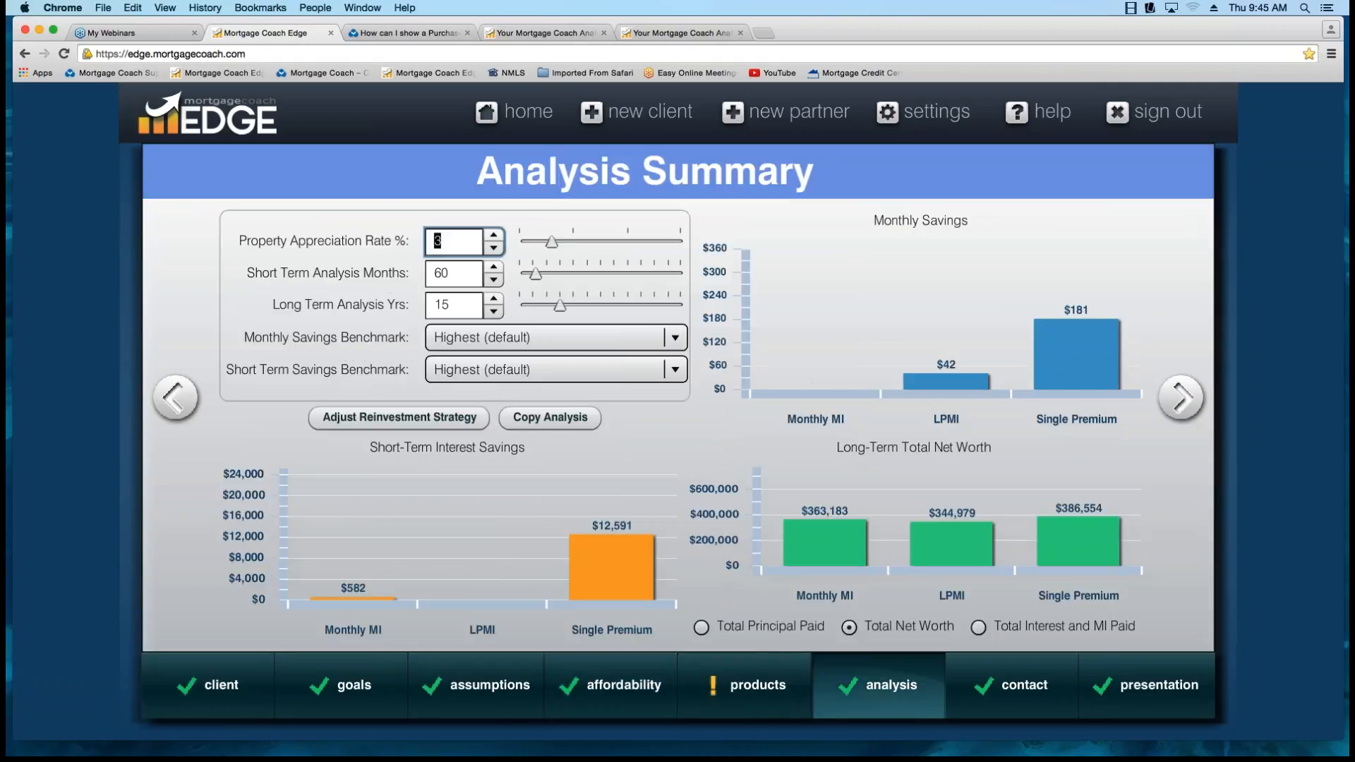
pyautogui.click(399, 417)
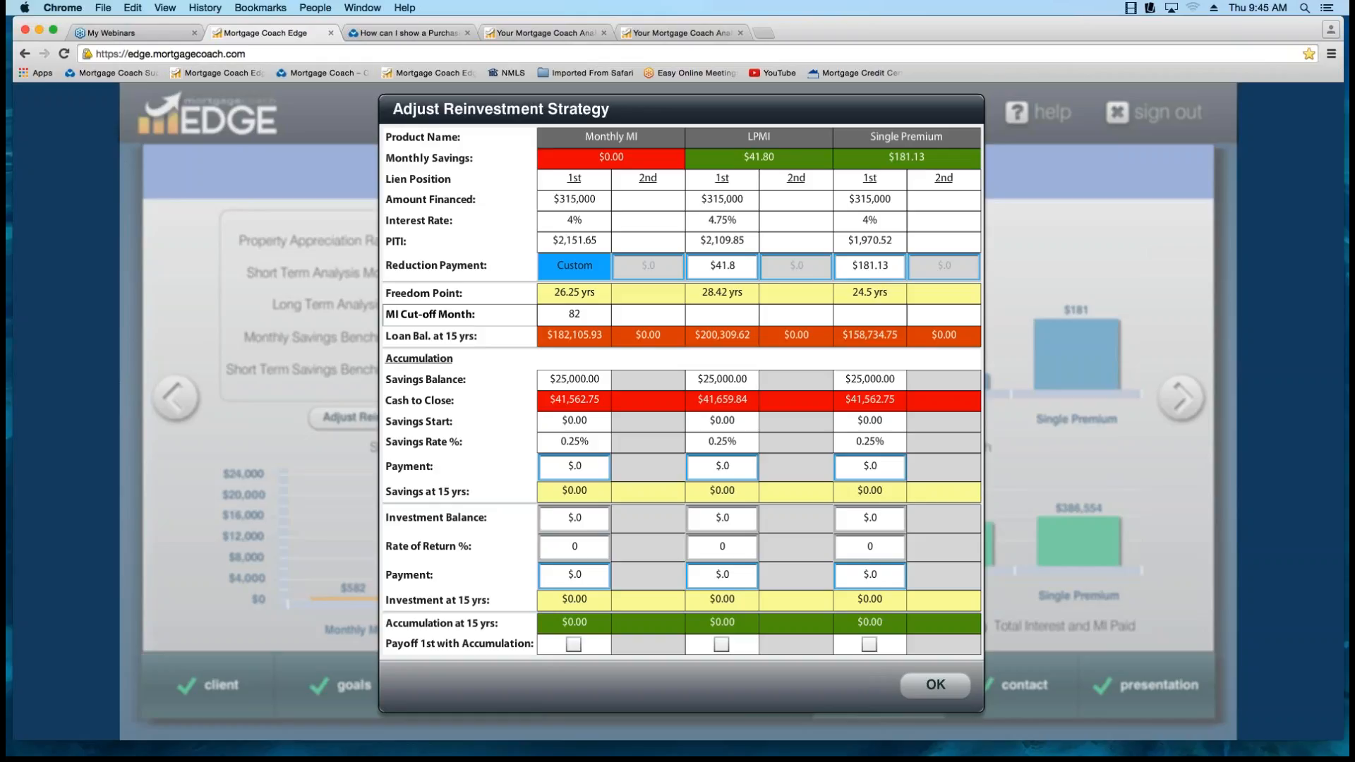
pyautogui.doubleClick(574, 467)
pyautogui.write('0')
pyautogui.press('Tab')
pyautogui.press('Tab')
pyautogui.click(935, 684)
pyautogui.moveTo(606, 691)
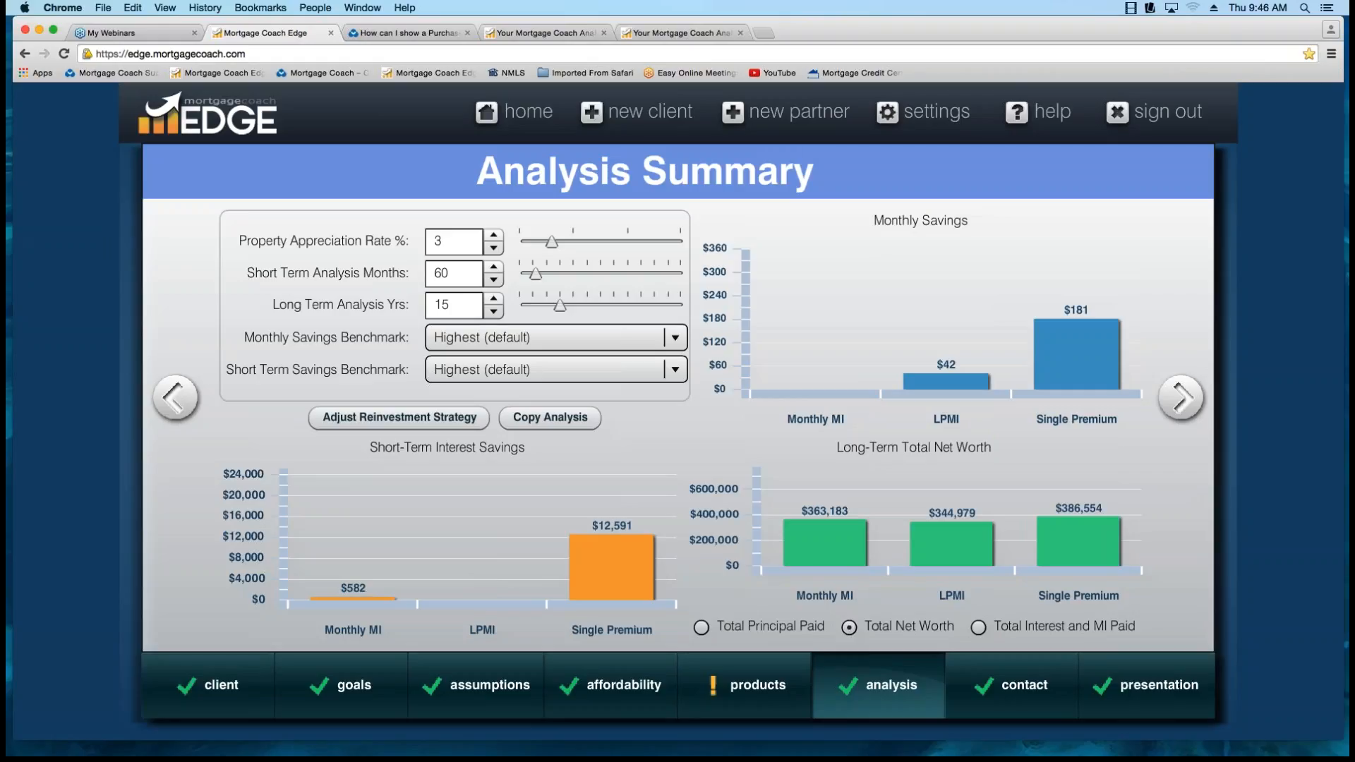
# Switch to the ** MI Comparison ** report, open the report history in the iPad app, and copy the report's share link.
pyautogui.click(539, 33)
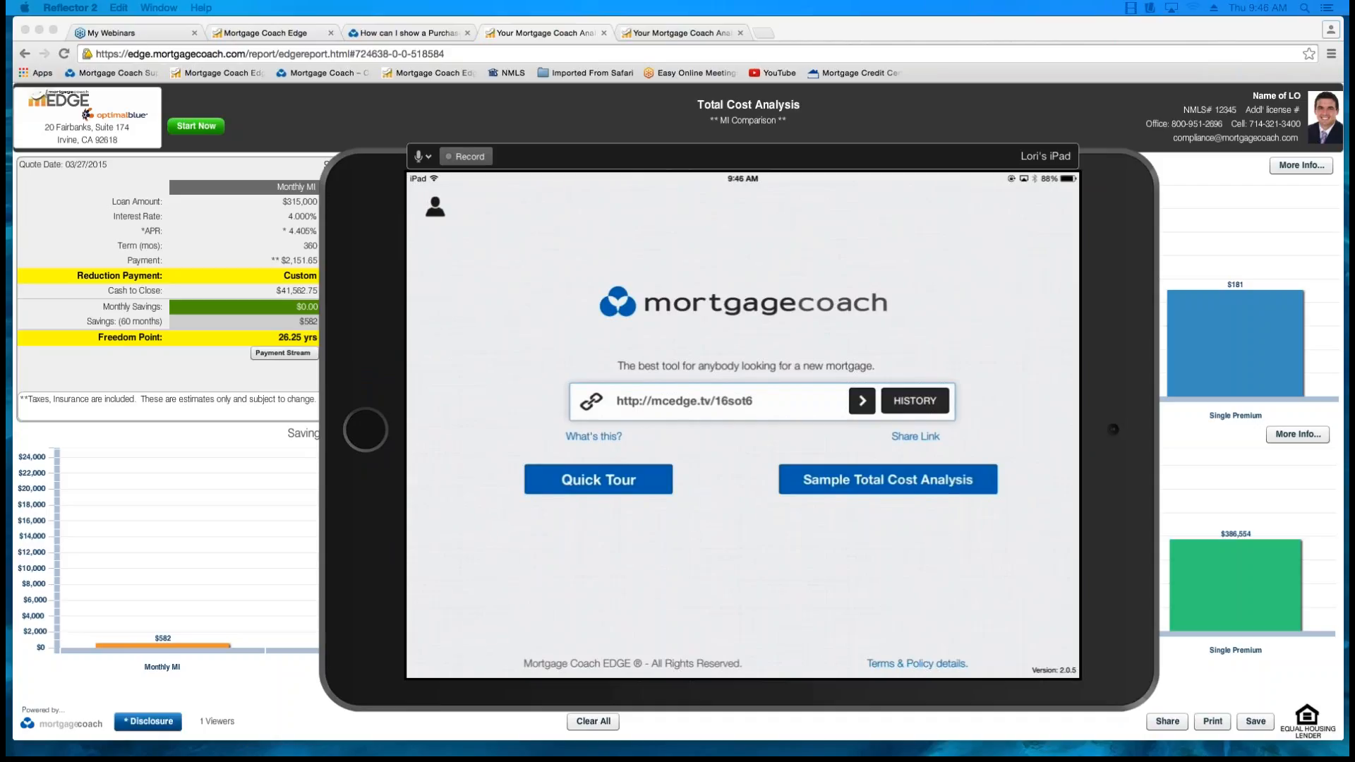
pyautogui.click(914, 400)
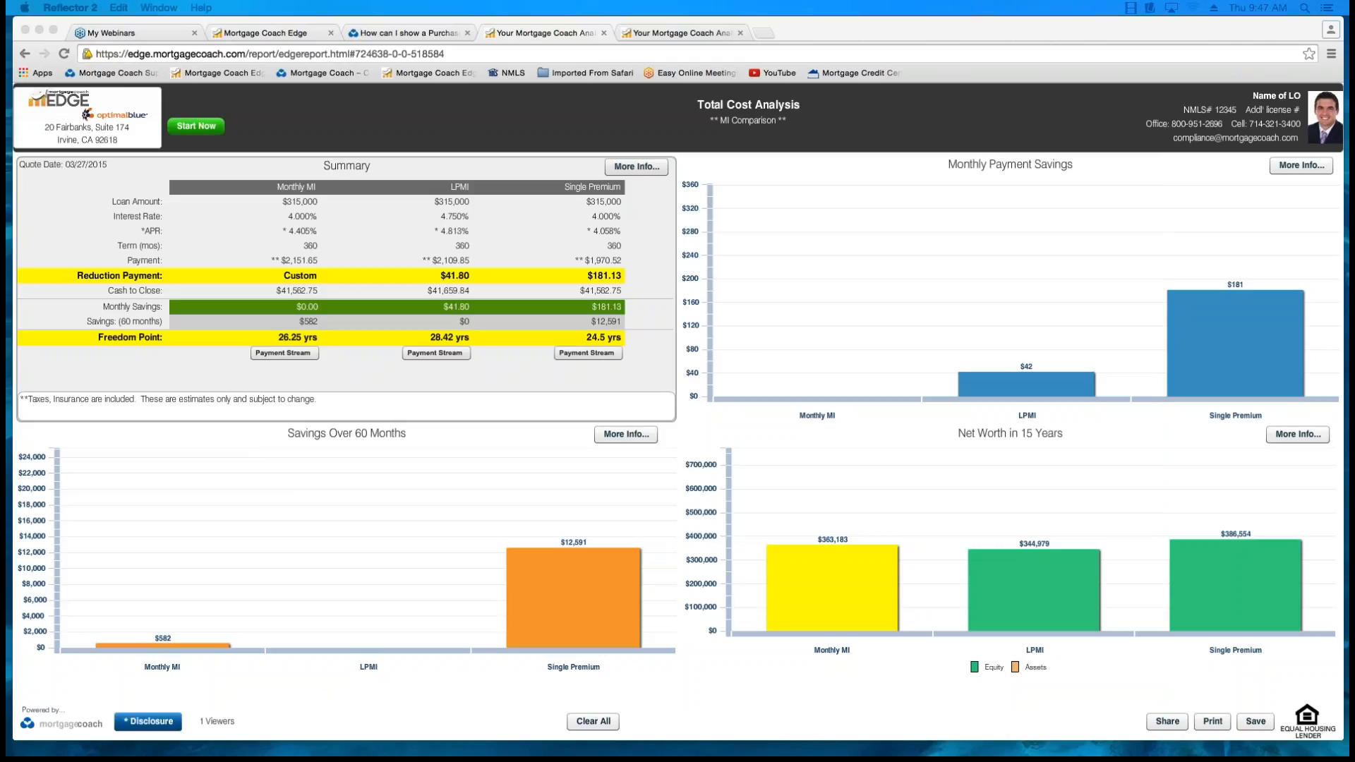
pyautogui.click(1167, 721)
pyautogui.click(1167, 721)
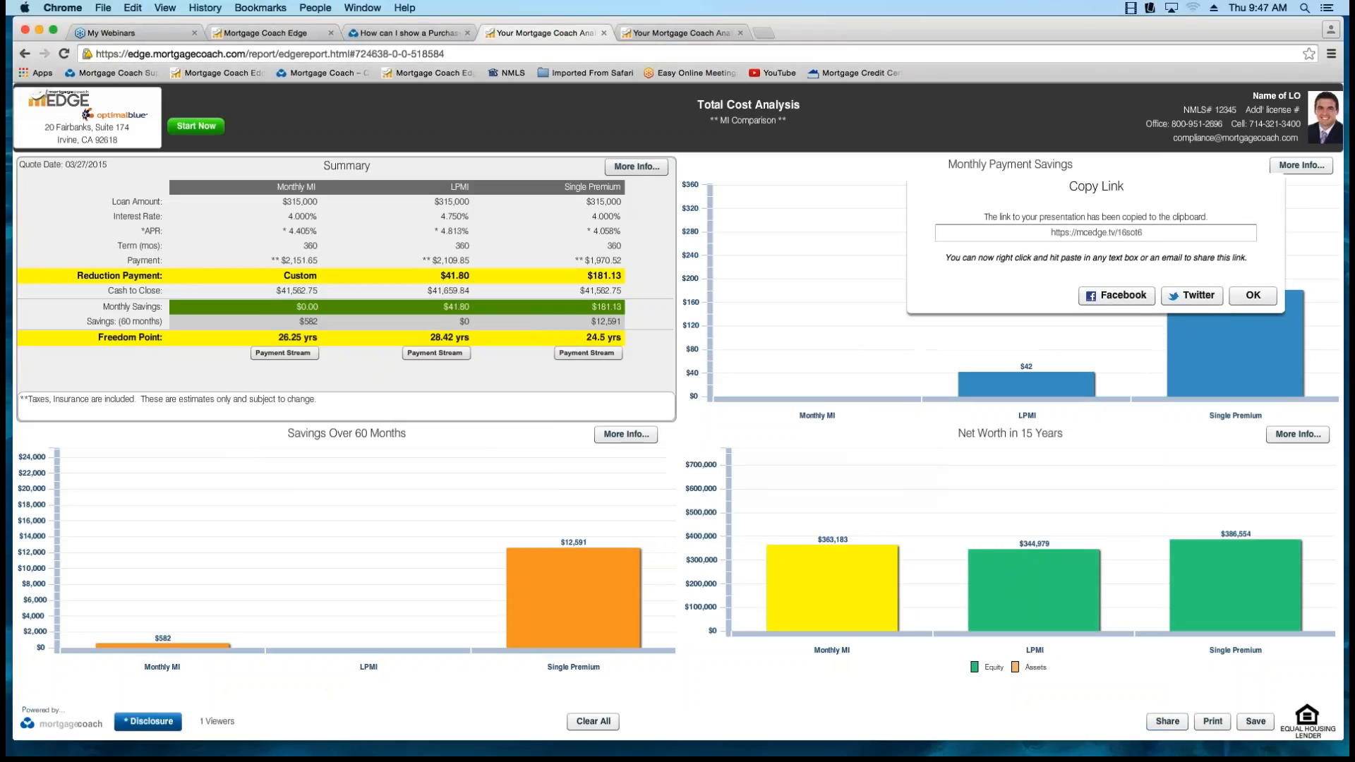
pyautogui.moveTo(1351, 185); pyautogui.dragTo(544, 113)
pyautogui.click(556, 359)
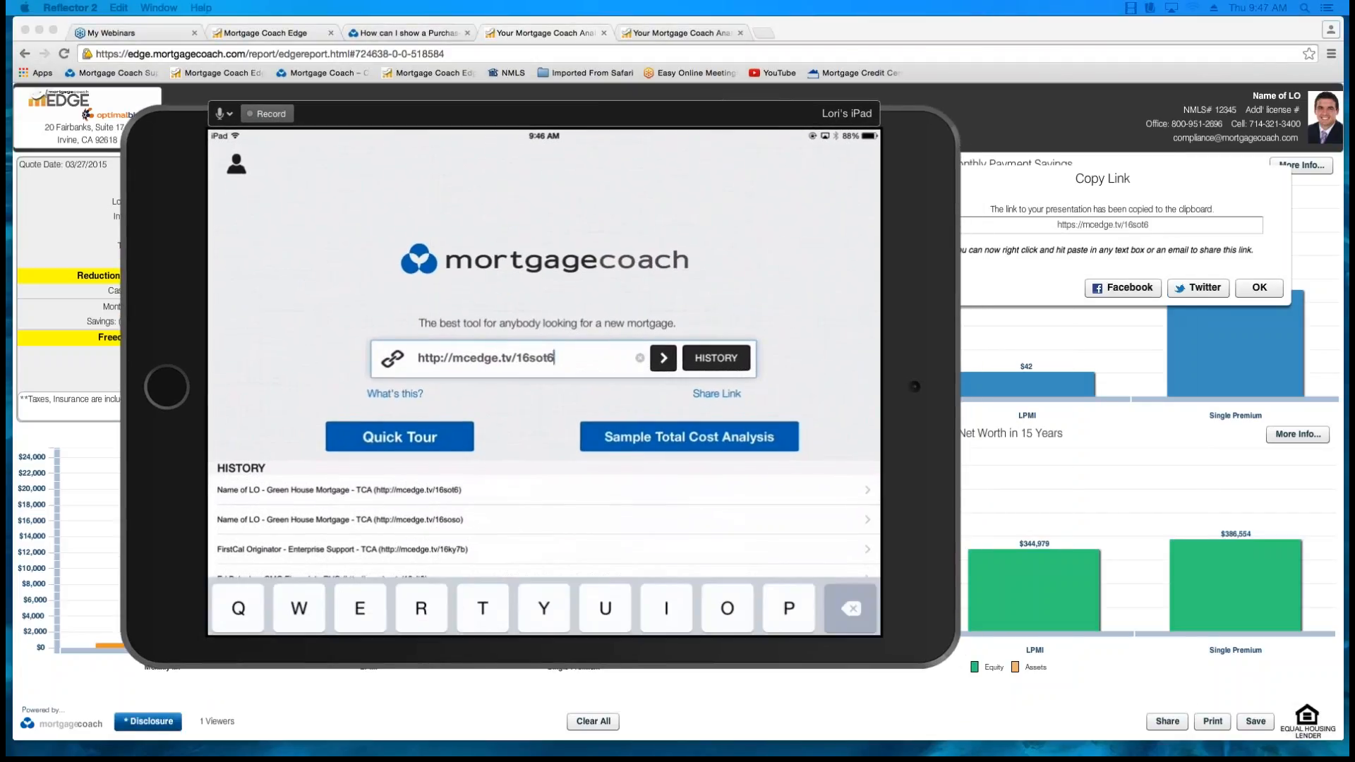
pyautogui.press('BackSpace')
pyautogui.press('BackSpace')
pyautogui.press('BackSpace')
pyautogui.press('BackSpace')
pyautogui.press('BackSpace')
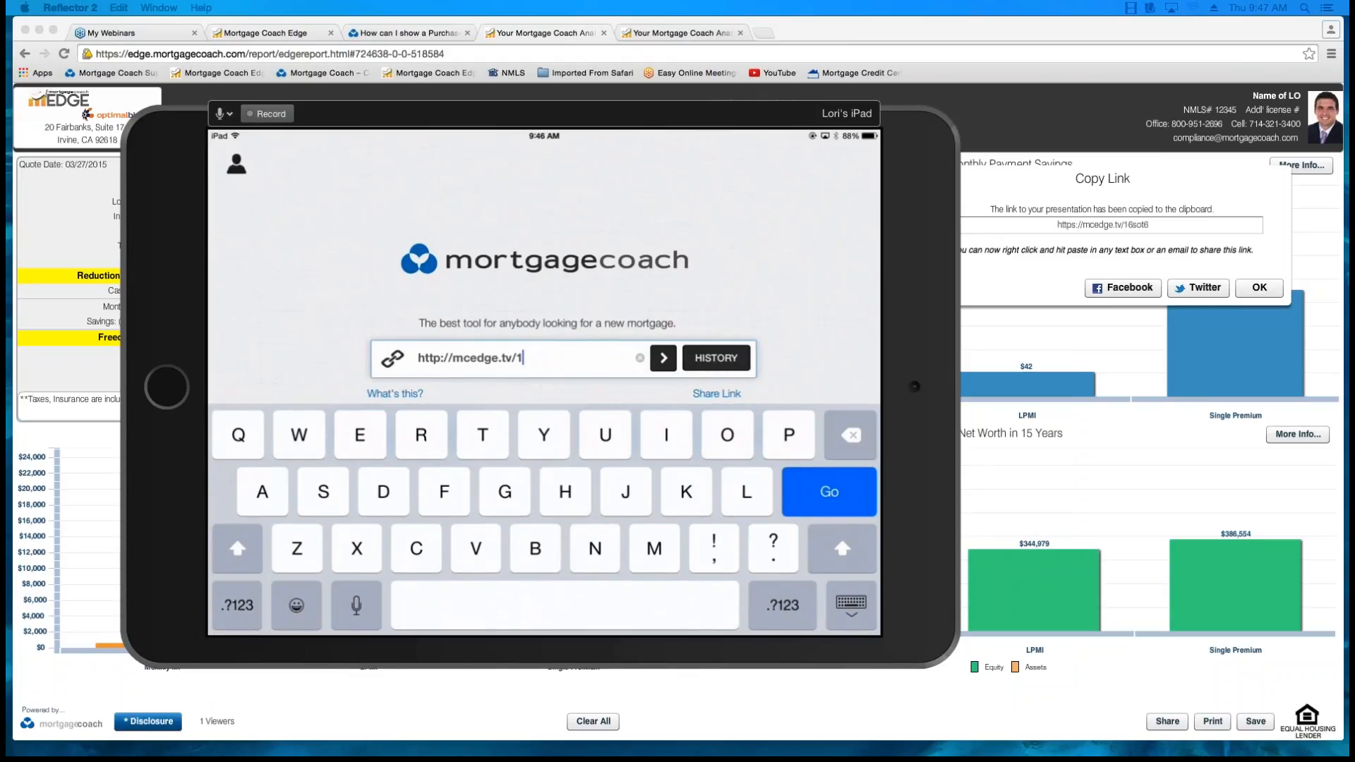
pyautogui.press('BackSpace')
pyautogui.press('BackSpace')
pyautogui.press('BackSpace')
pyautogui.press('BackSpace')
pyautogui.press('BackSpace')
pyautogui.press('BackSpace')
pyautogui.press('BackSpace')
pyautogui.press('BackSpace')
pyautogui.press('BackSpace')
pyautogui.press('BackSpace')
pyautogui.press('BackSpace')
pyautogui.press('BackSpace')
pyautogui.press('BackSpace')
pyautogui.press('BackSpace')
pyautogui.press('BackSpace')
pyautogui.press('BackSpace')
pyautogui.press('BackSpace')
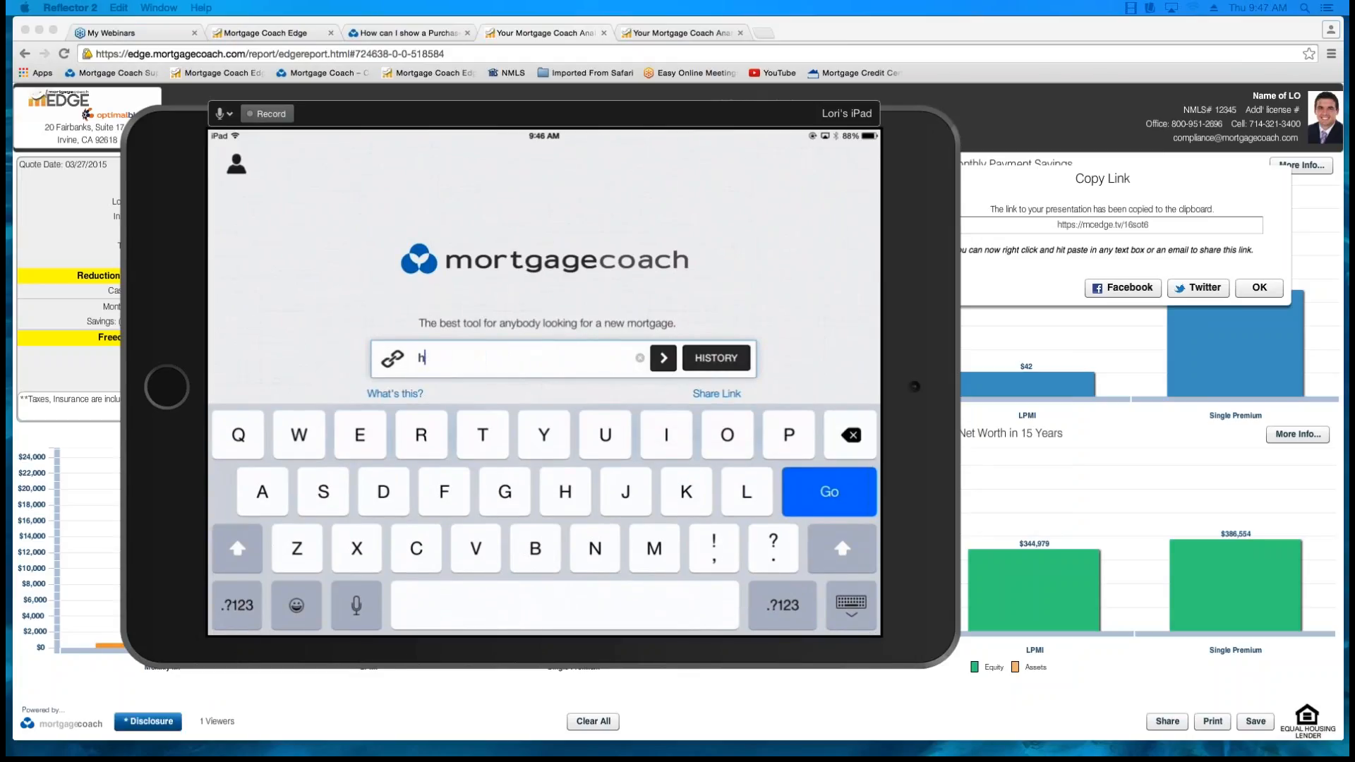
pyautogui.press('BackSpace')
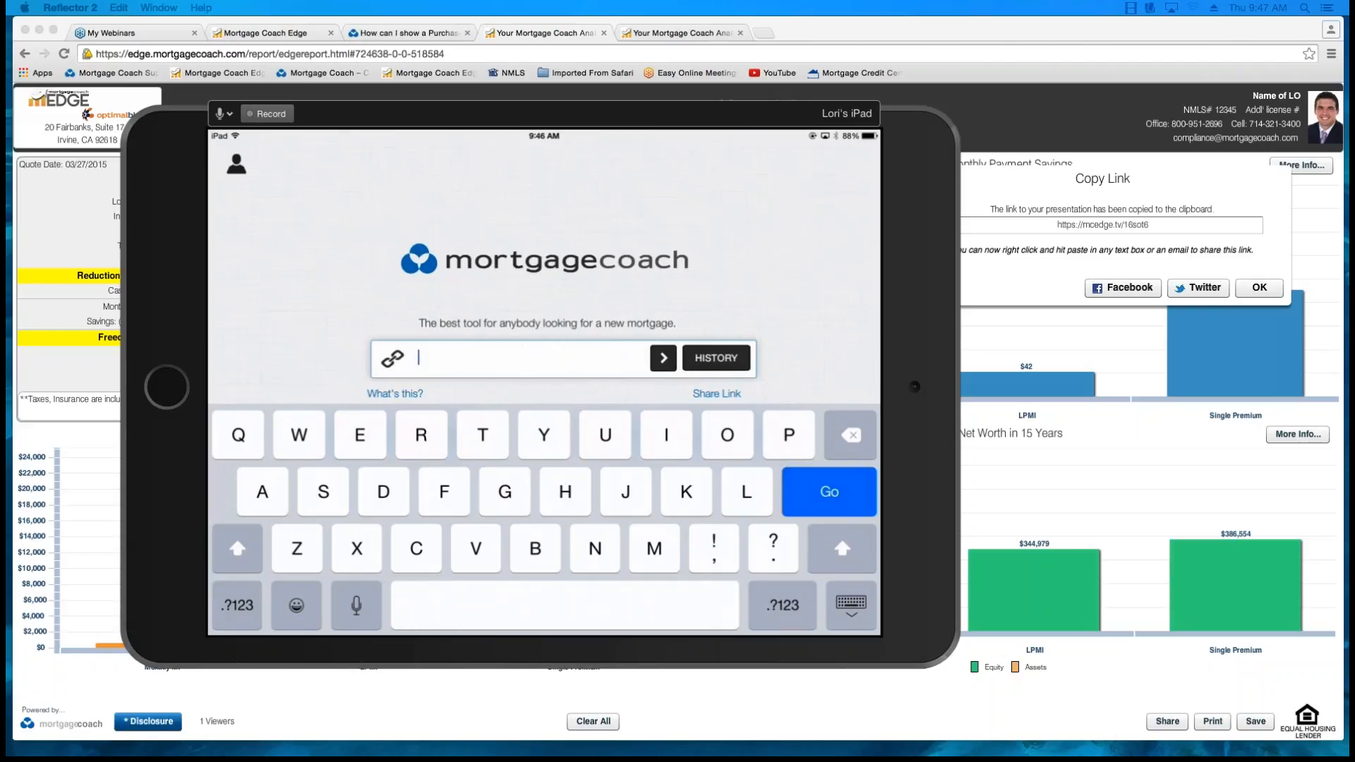
pyautogui.press('super+Tab')
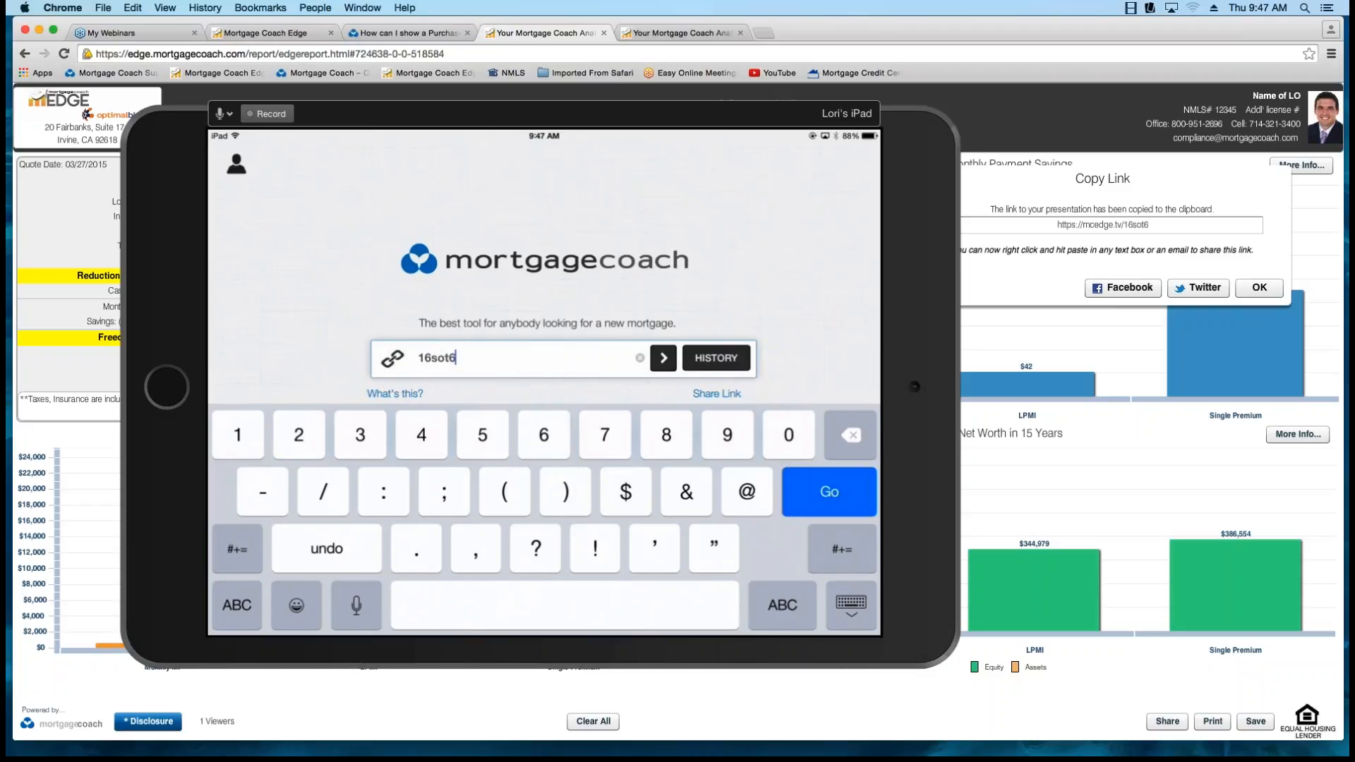
pyautogui.click(663, 357)
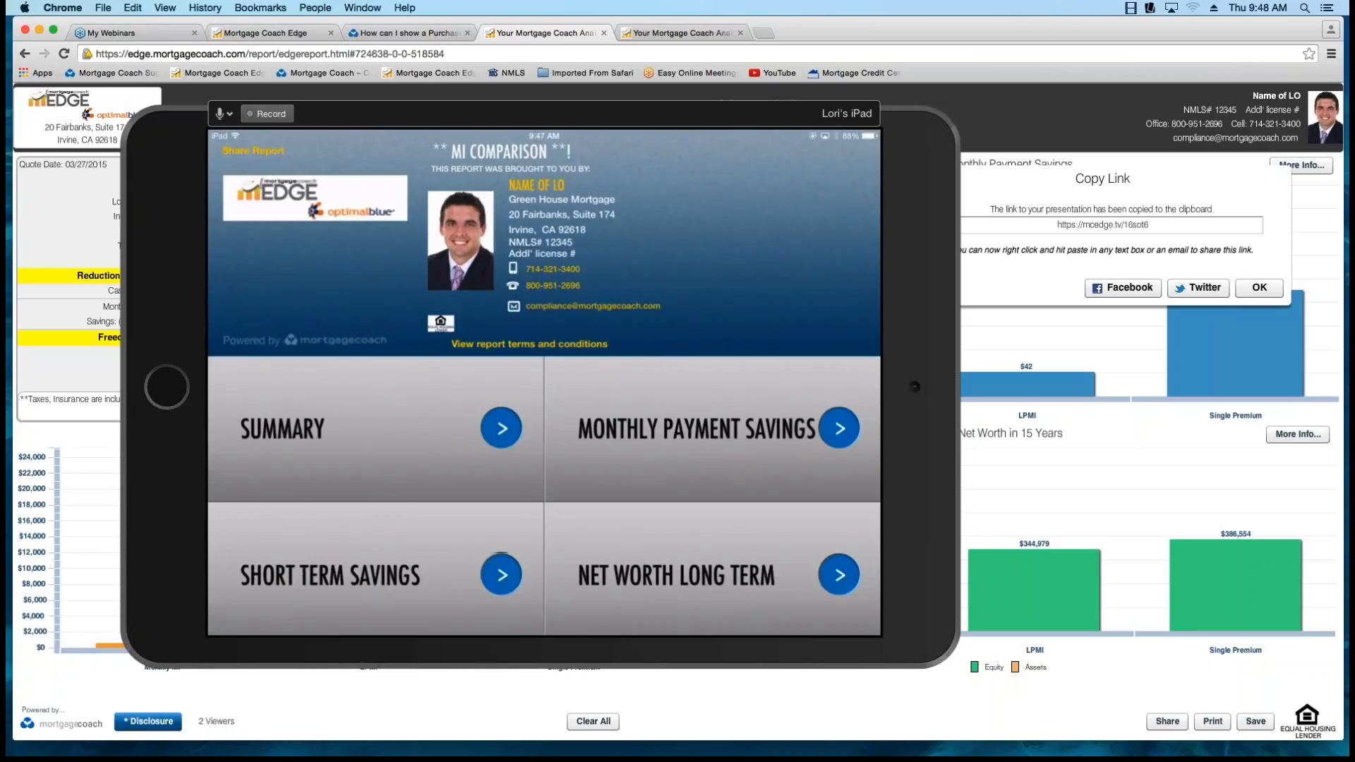
# Shrink the iPad mirror over the desktop report, and dismiss the Copy Link dialog.
pyautogui.moveTo(125, 111); pyautogui.dragTo(572, 395)
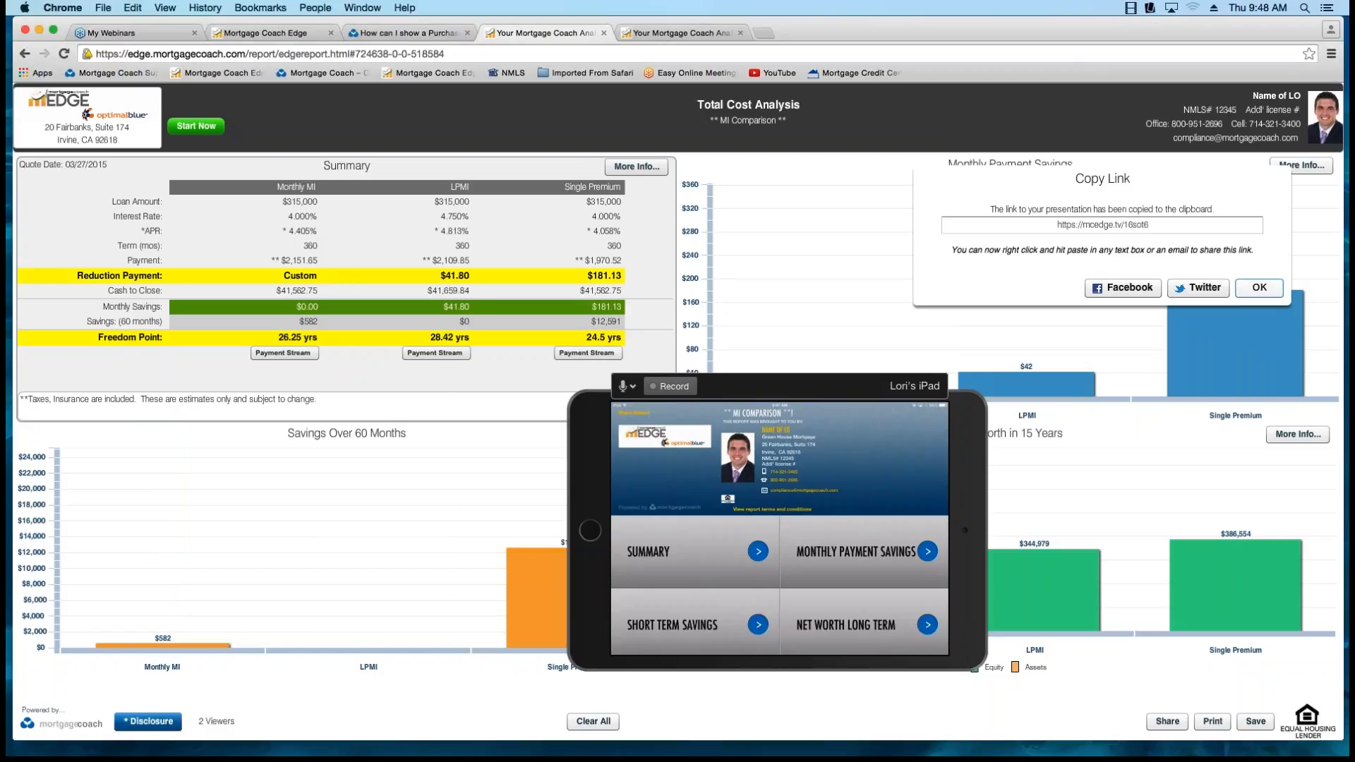
pyautogui.click(1258, 287)
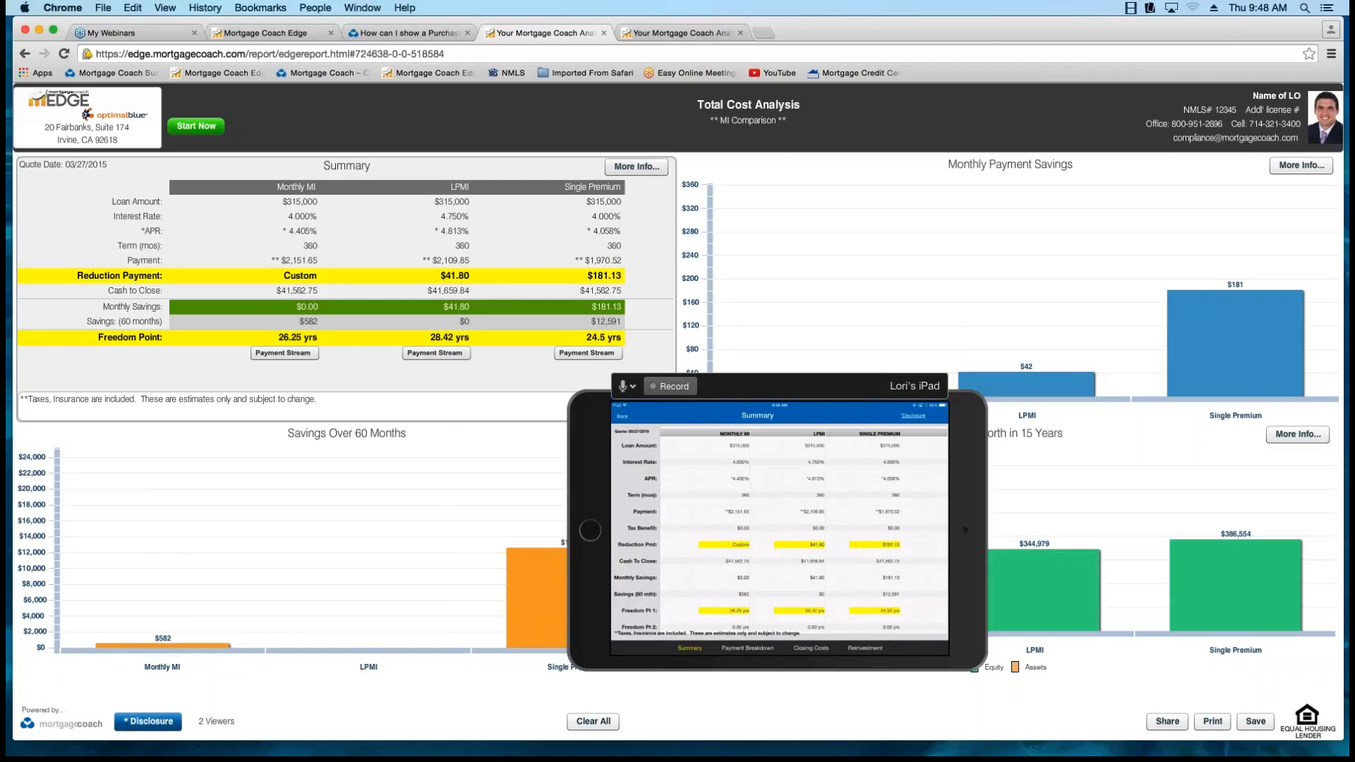
pyautogui.click(779, 522)
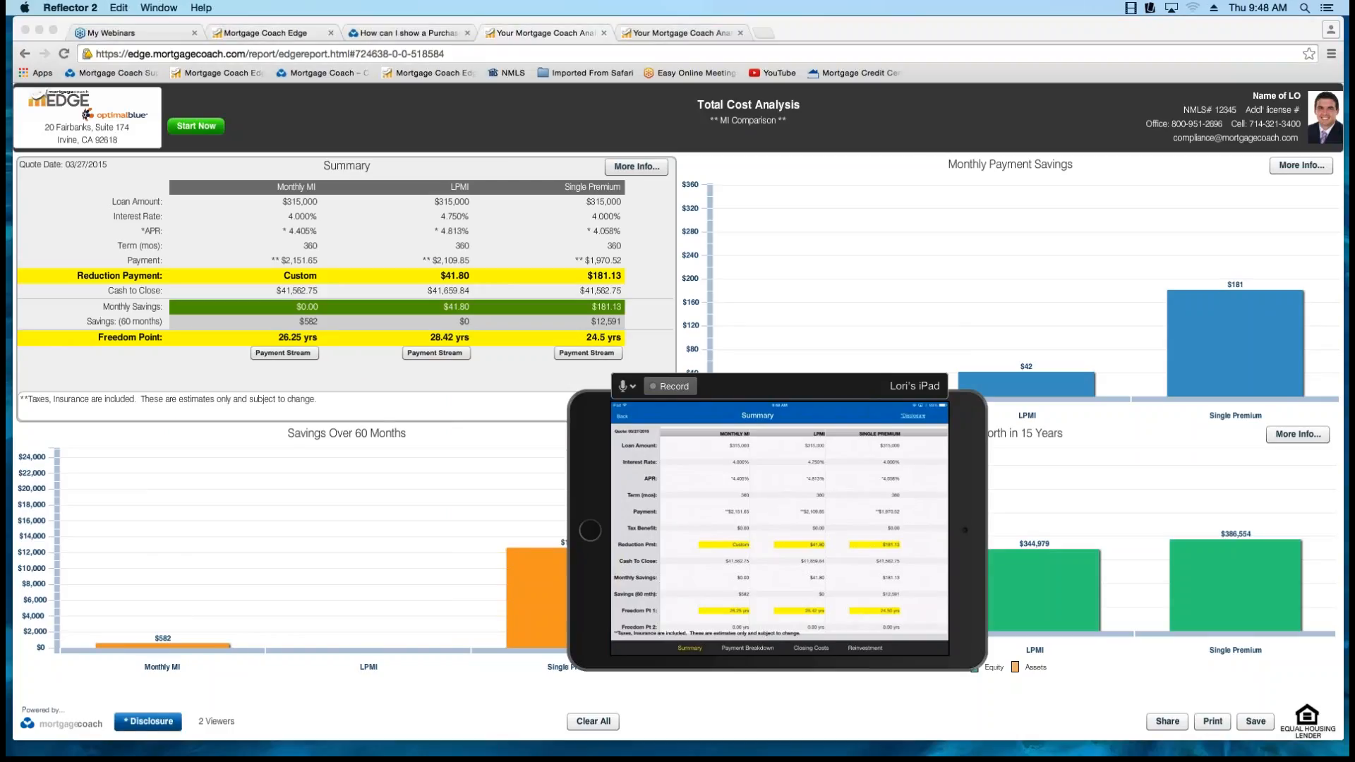
# Examine the payment breakdown and closing costs in the report's summary details, with the iPad mirror moved aside for comparison.
pyautogui.click(637, 167)
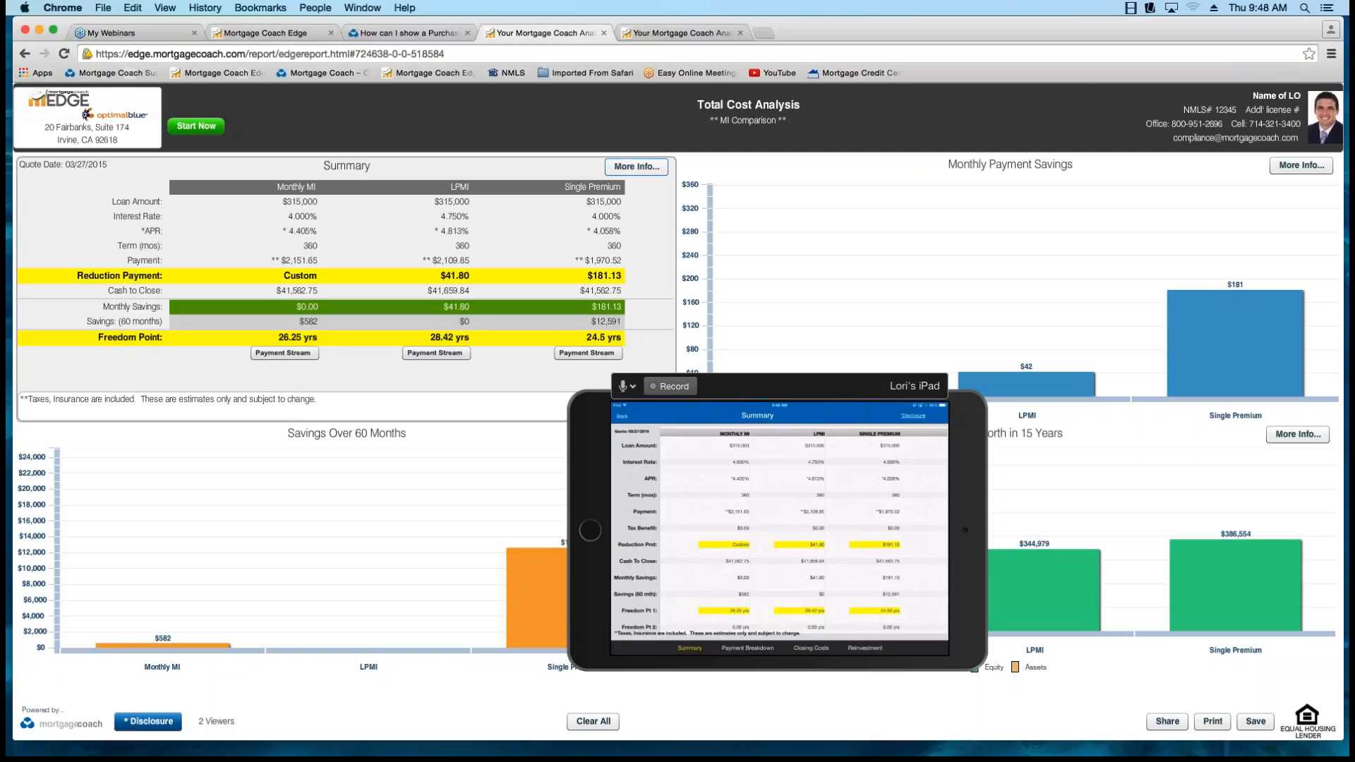
pyautogui.click(637, 167)
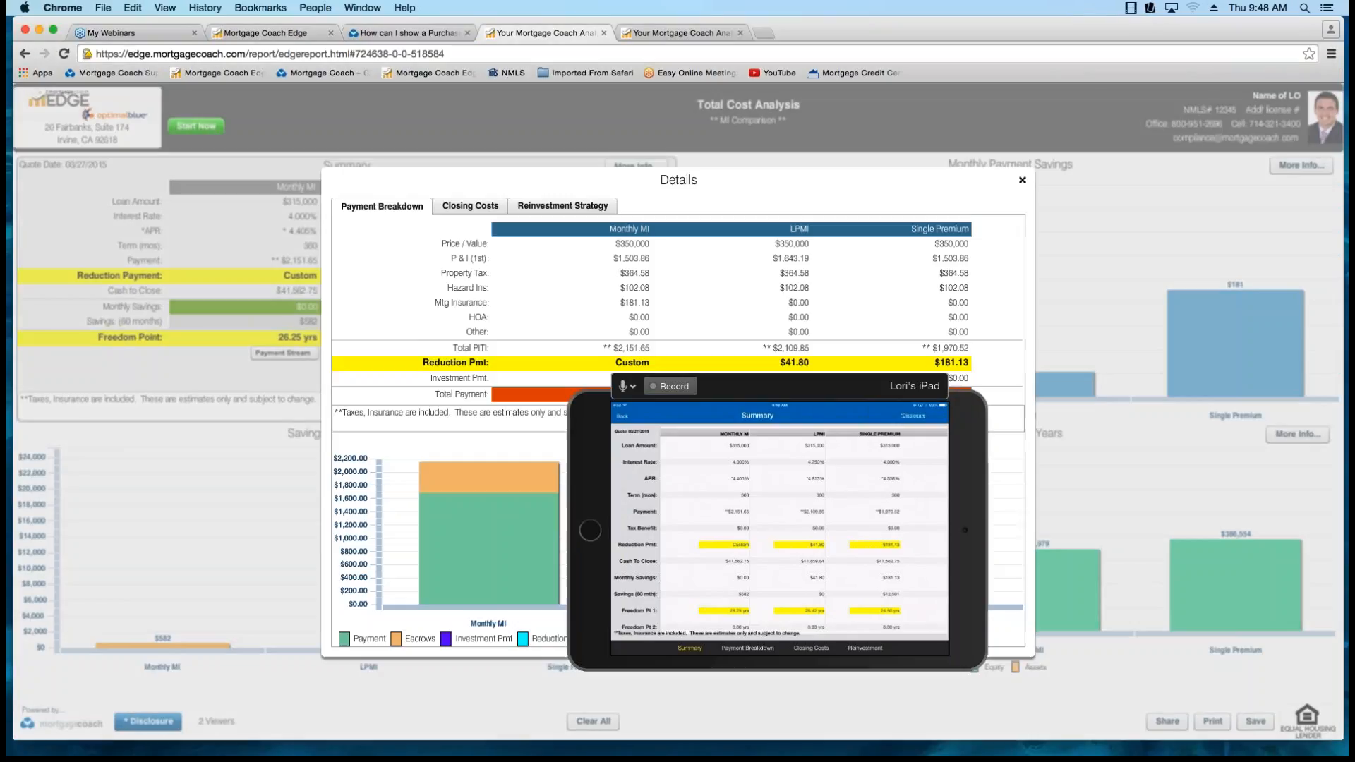
pyautogui.click(779, 522)
pyautogui.moveTo(779, 386); pyautogui.dragTo(851, 389)
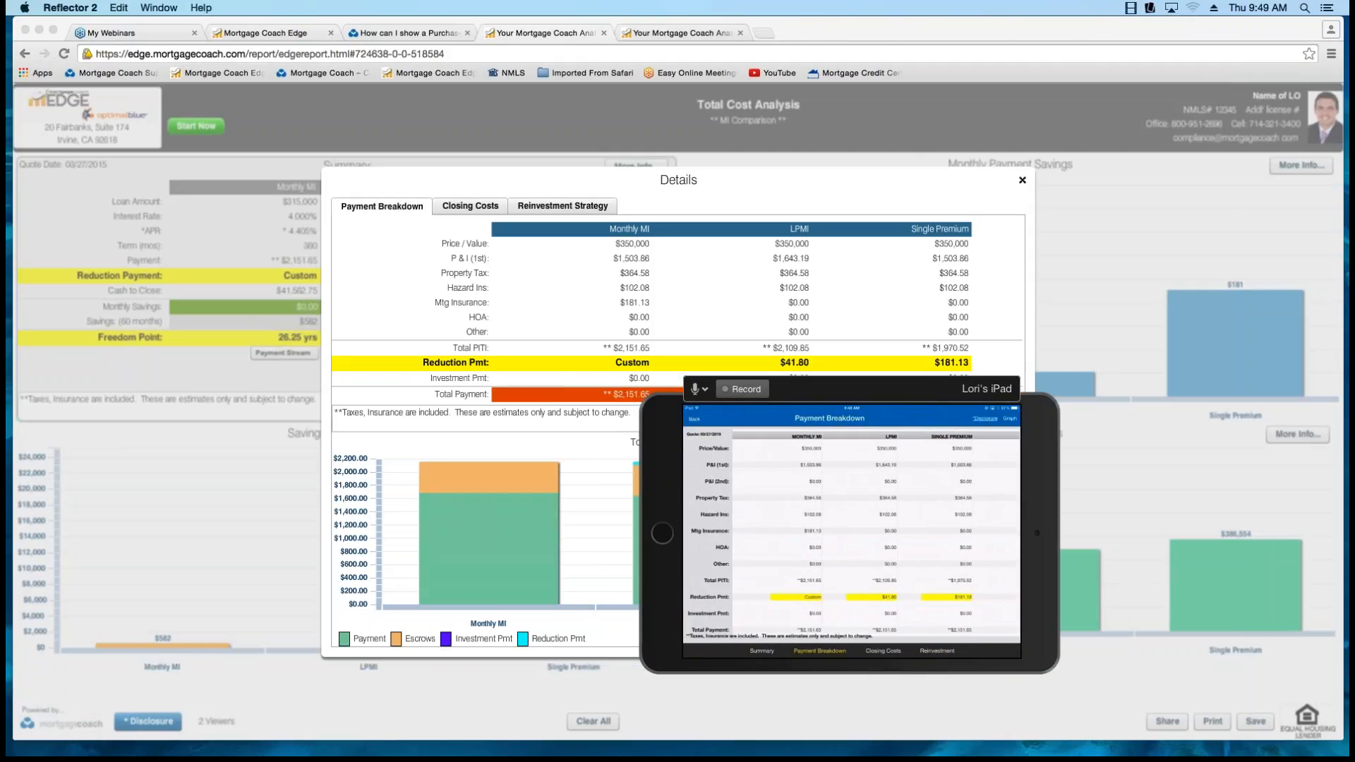
pyautogui.click(470, 206)
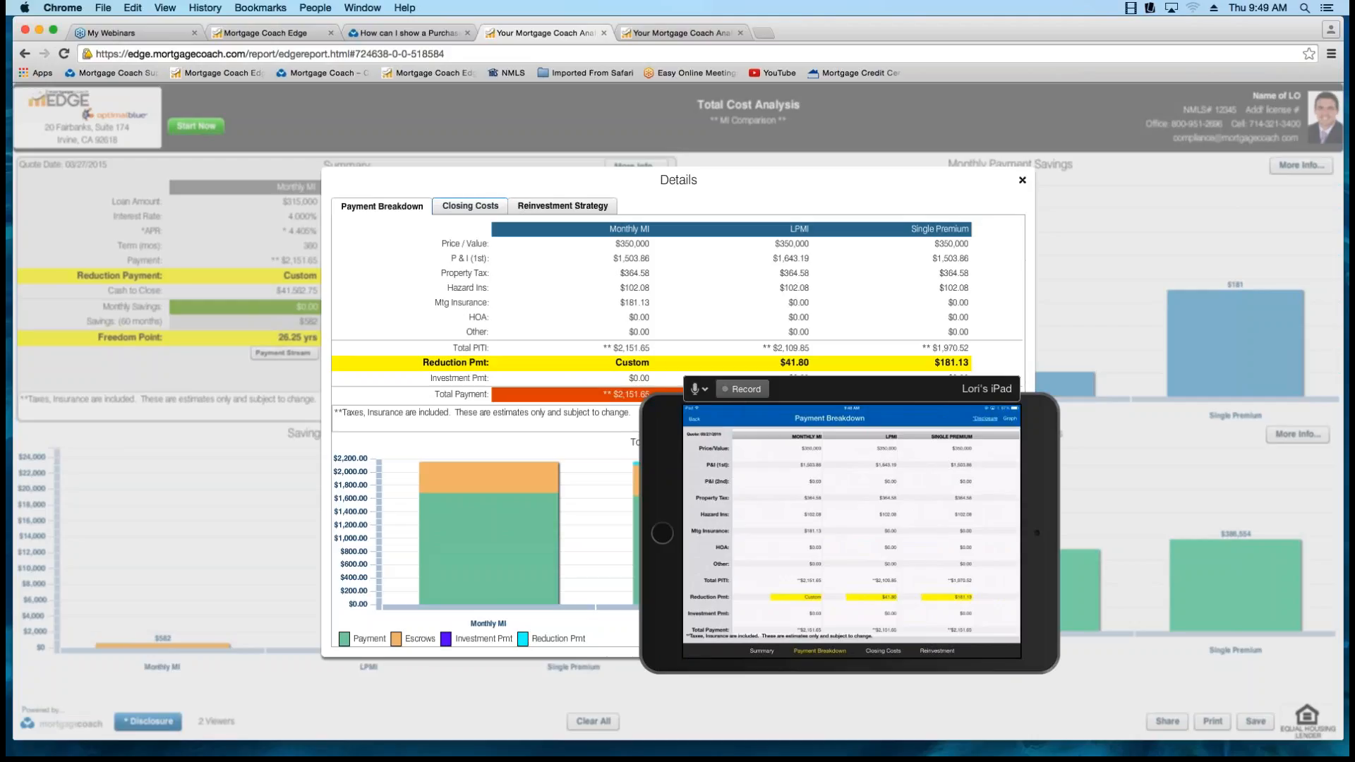
pyautogui.click(470, 206)
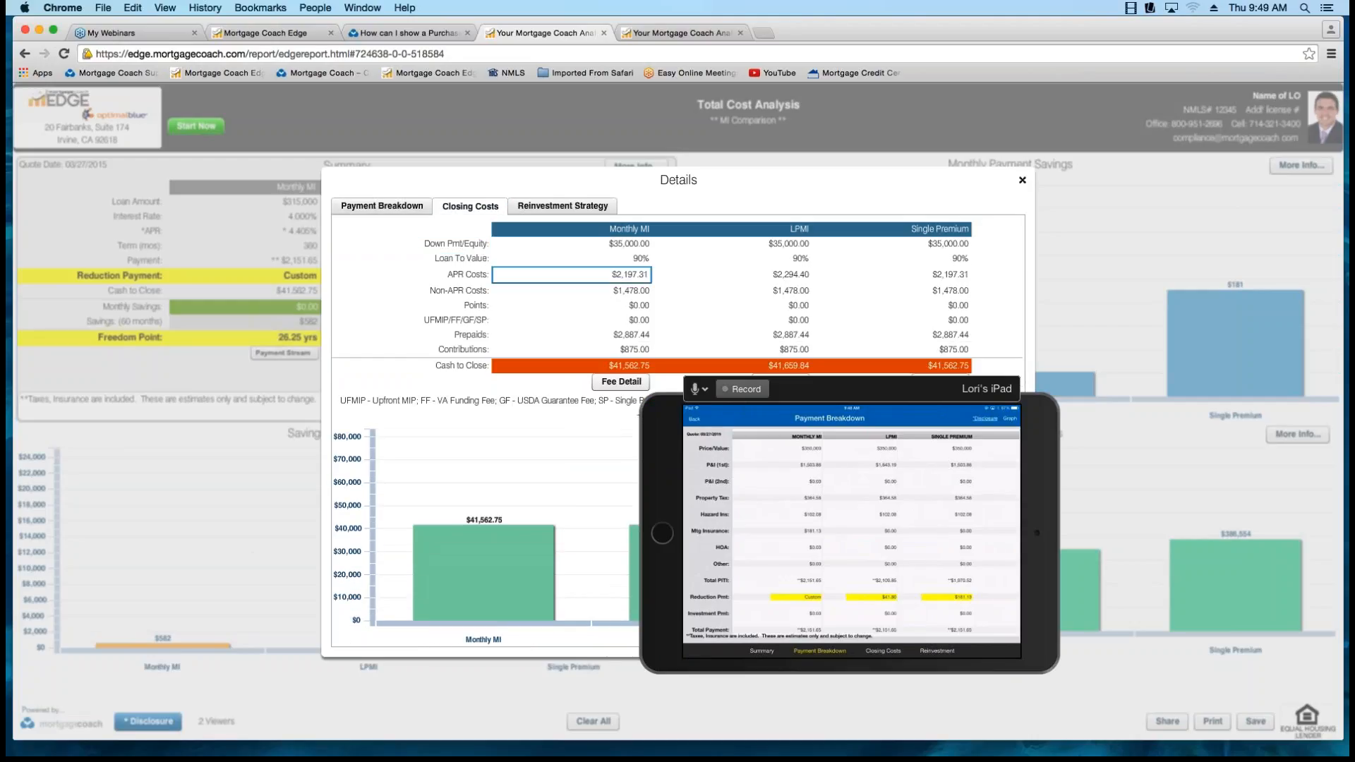
# Highlight the Monthly MI APR Costs in the closing costs, and close the report details with the iPad mirror moved aside.
pyautogui.click(579, 273)
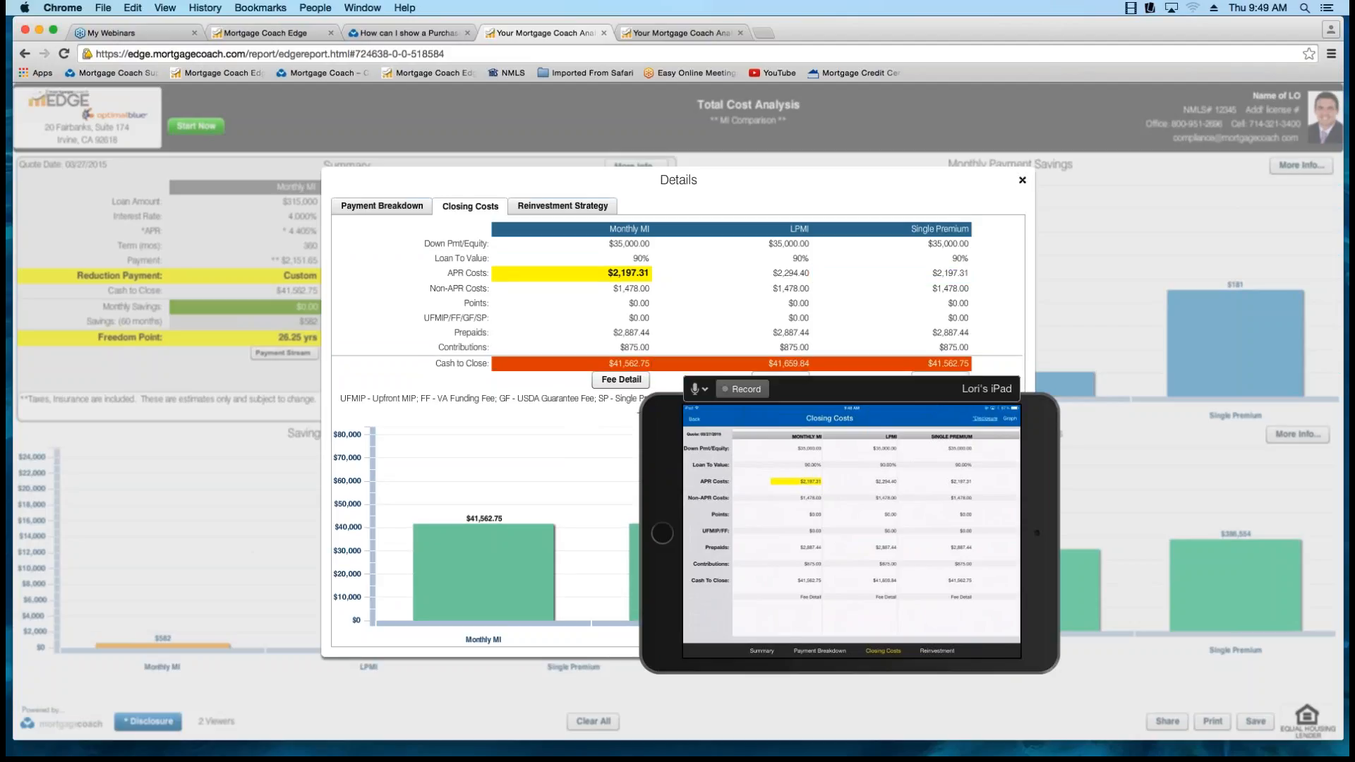
pyautogui.click(868, 390)
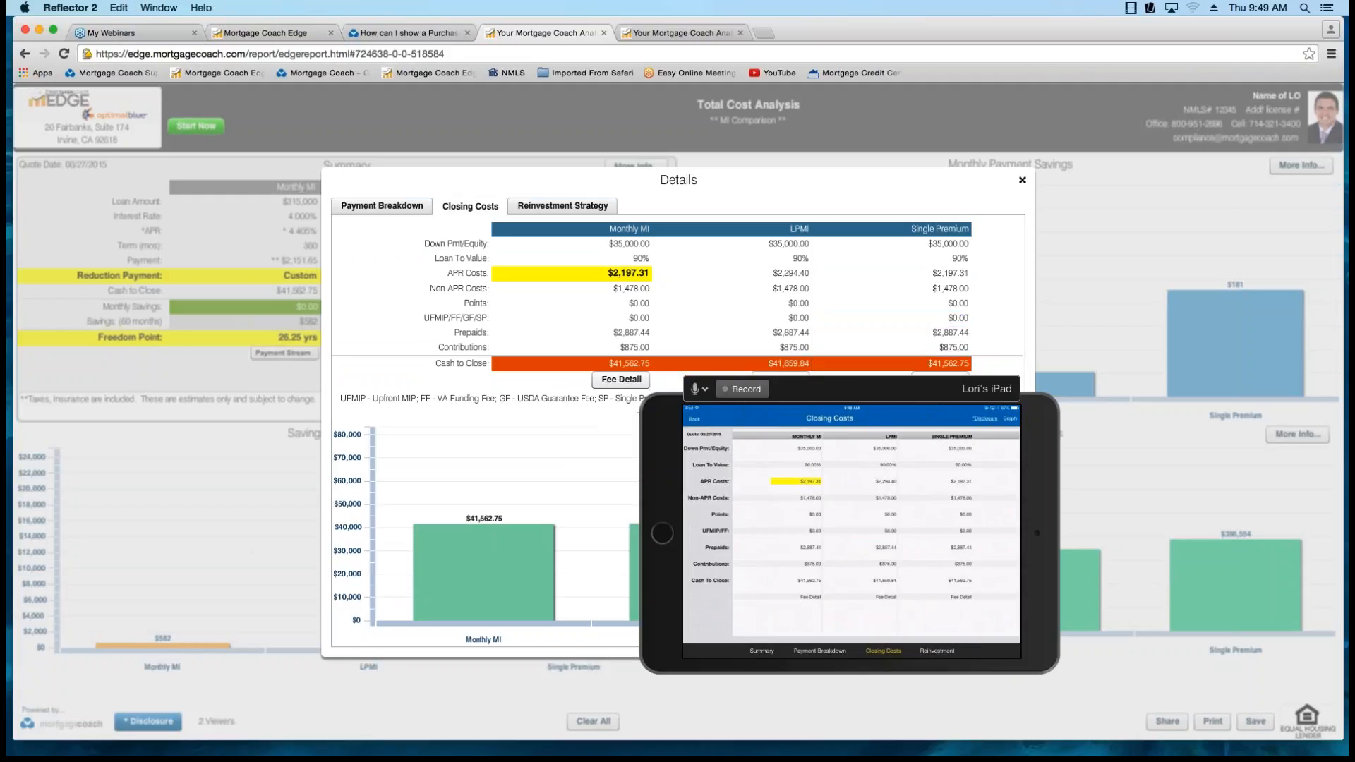
pyautogui.moveTo(868, 389); pyautogui.dragTo(1152, 454)
pyautogui.click(1022, 180)
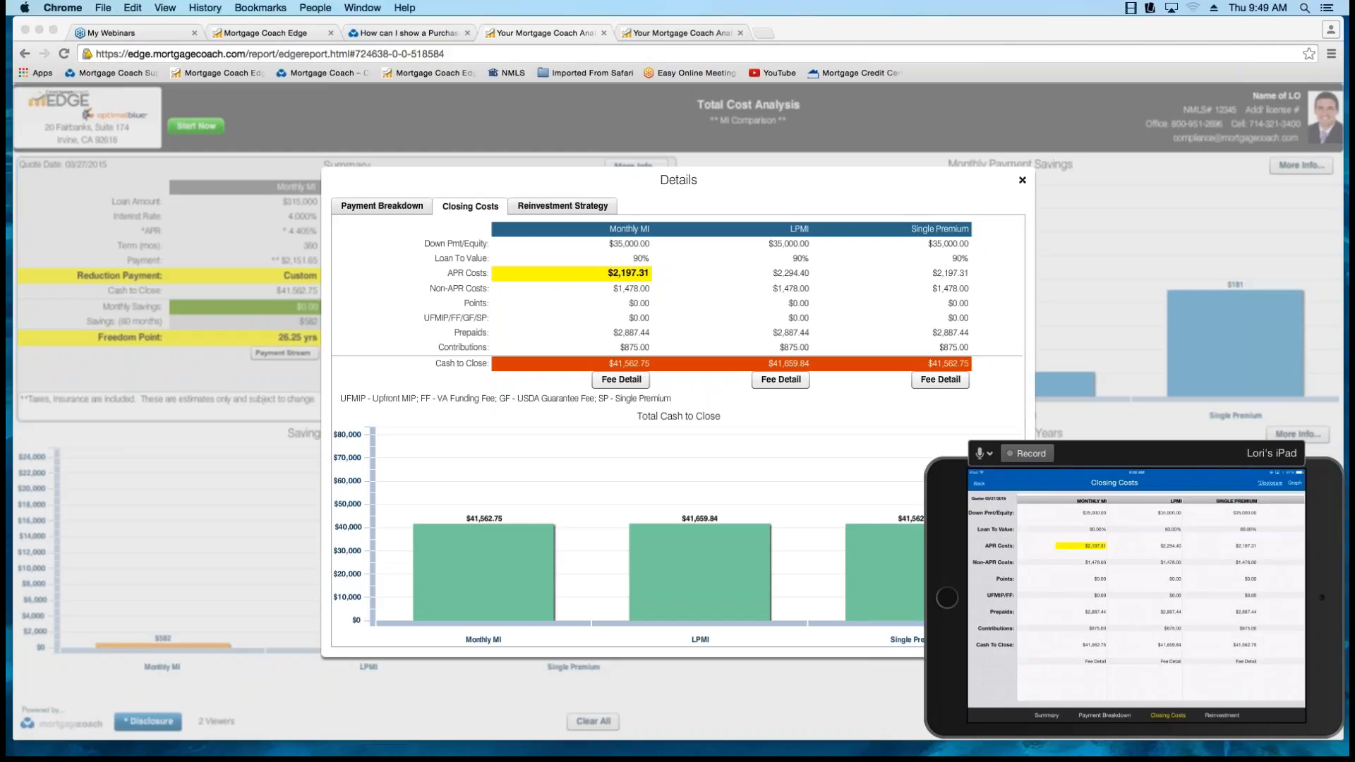
pyautogui.click(1022, 180)
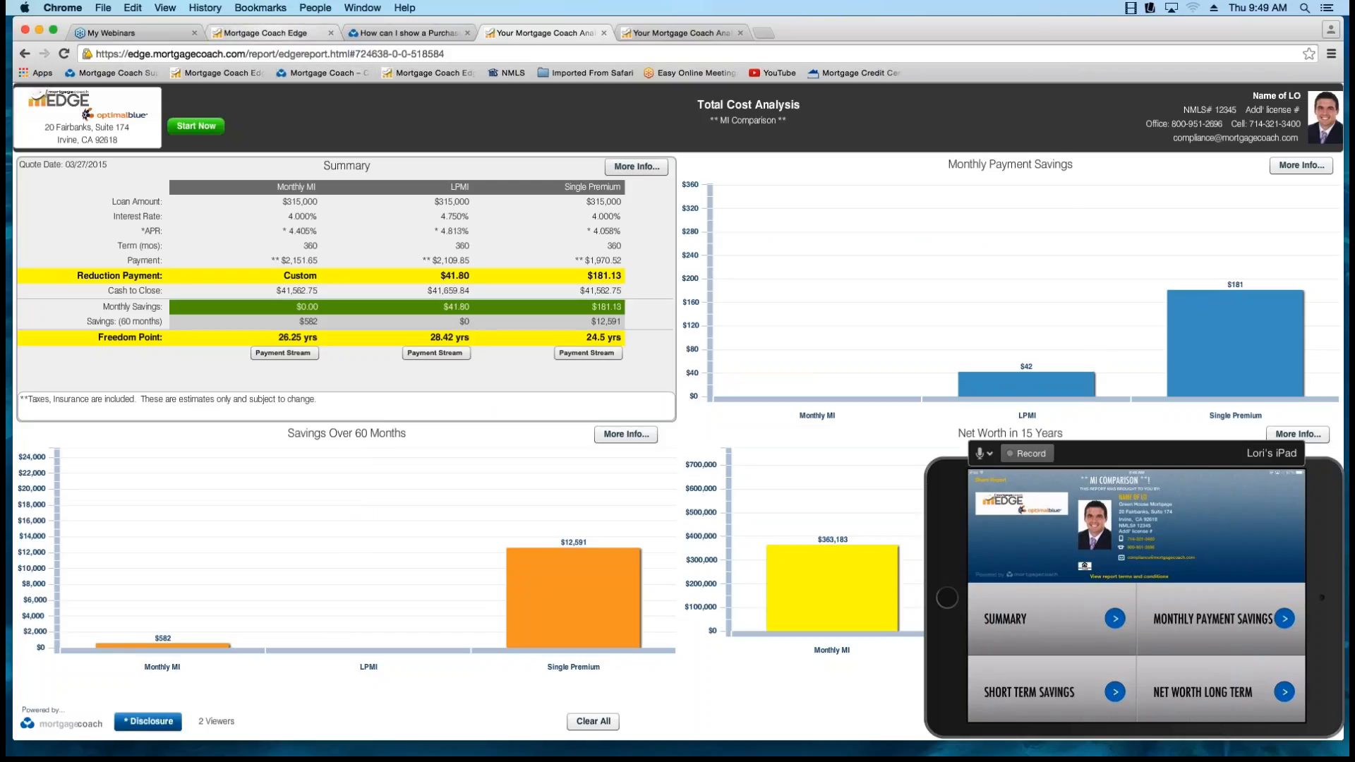
# Return to the EDGE analysis and open its presentation setup page, keeping the iPad mirror clear of the link options.
pyautogui.click(265, 33)
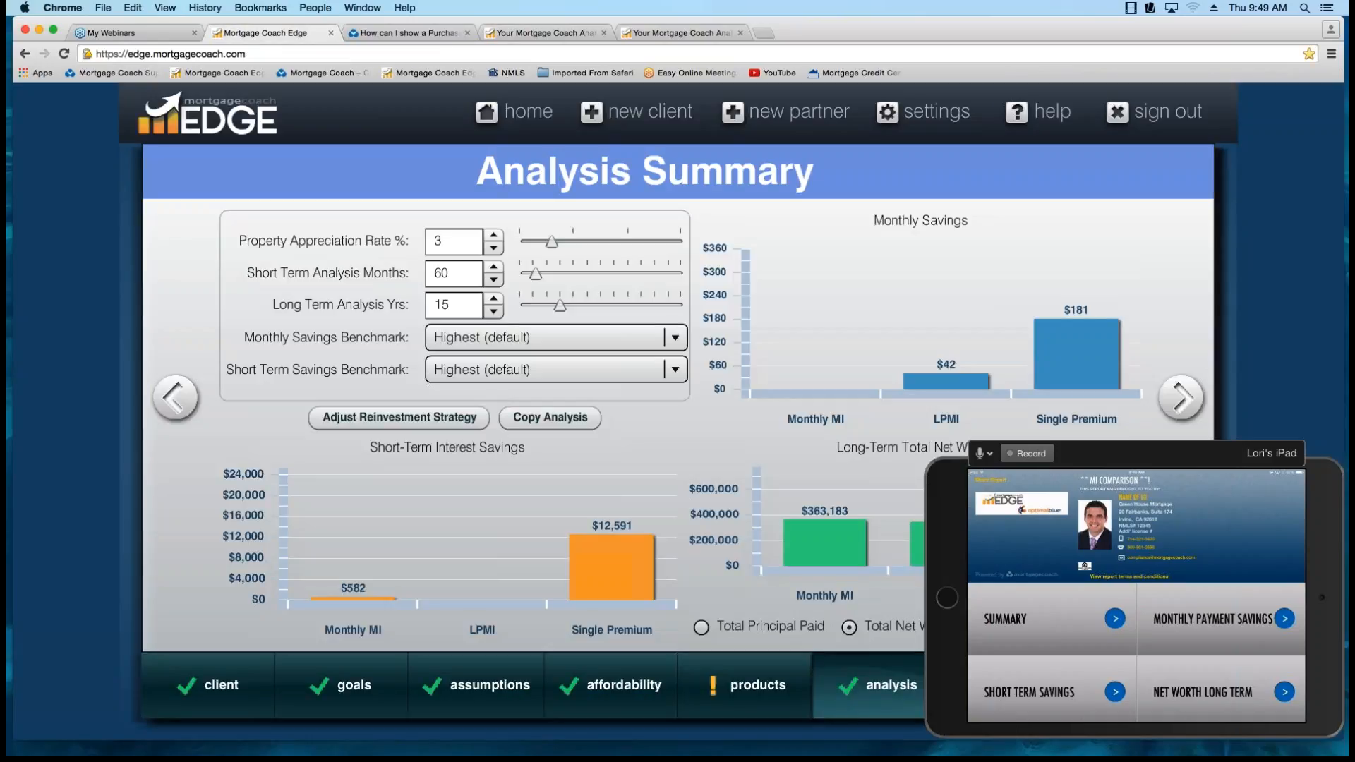
pyautogui.click(1136, 494)
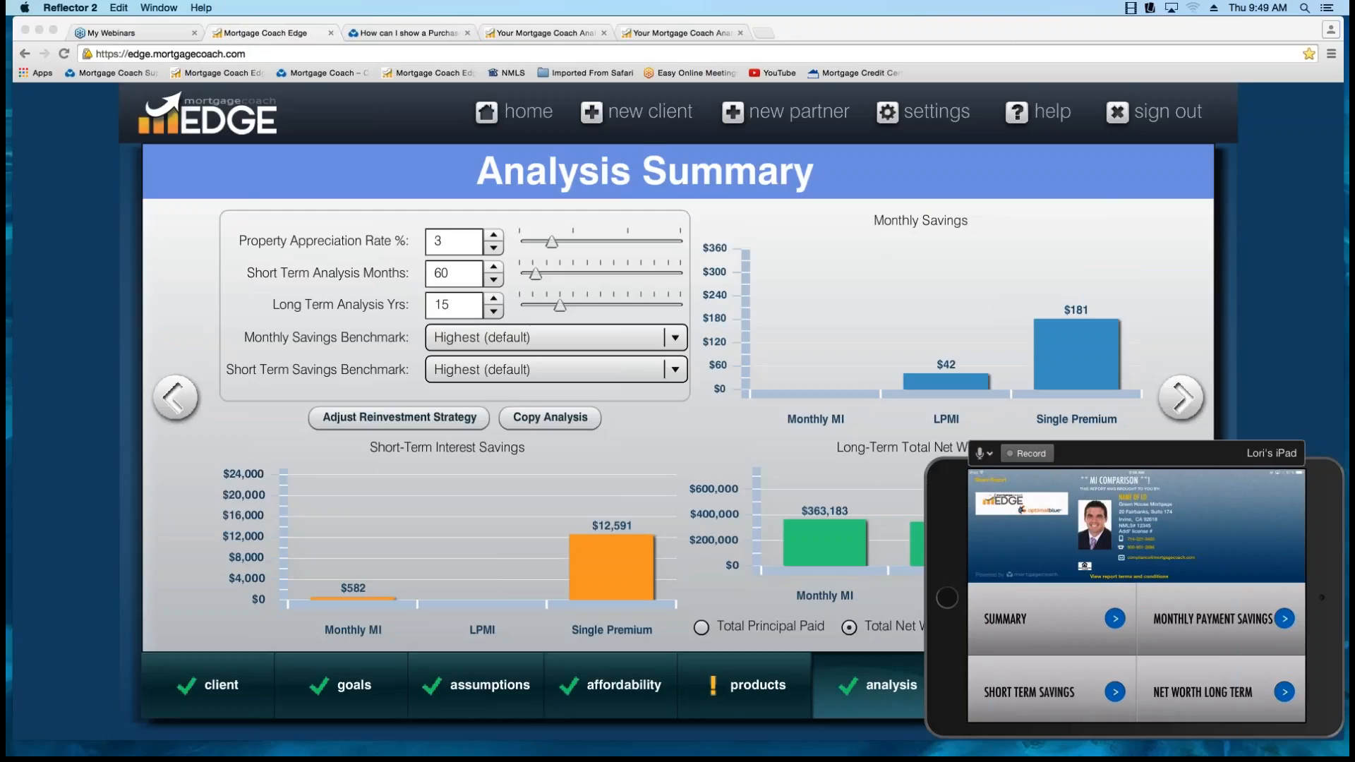
pyautogui.moveTo(1136, 454); pyautogui.dragTo(719, 453)
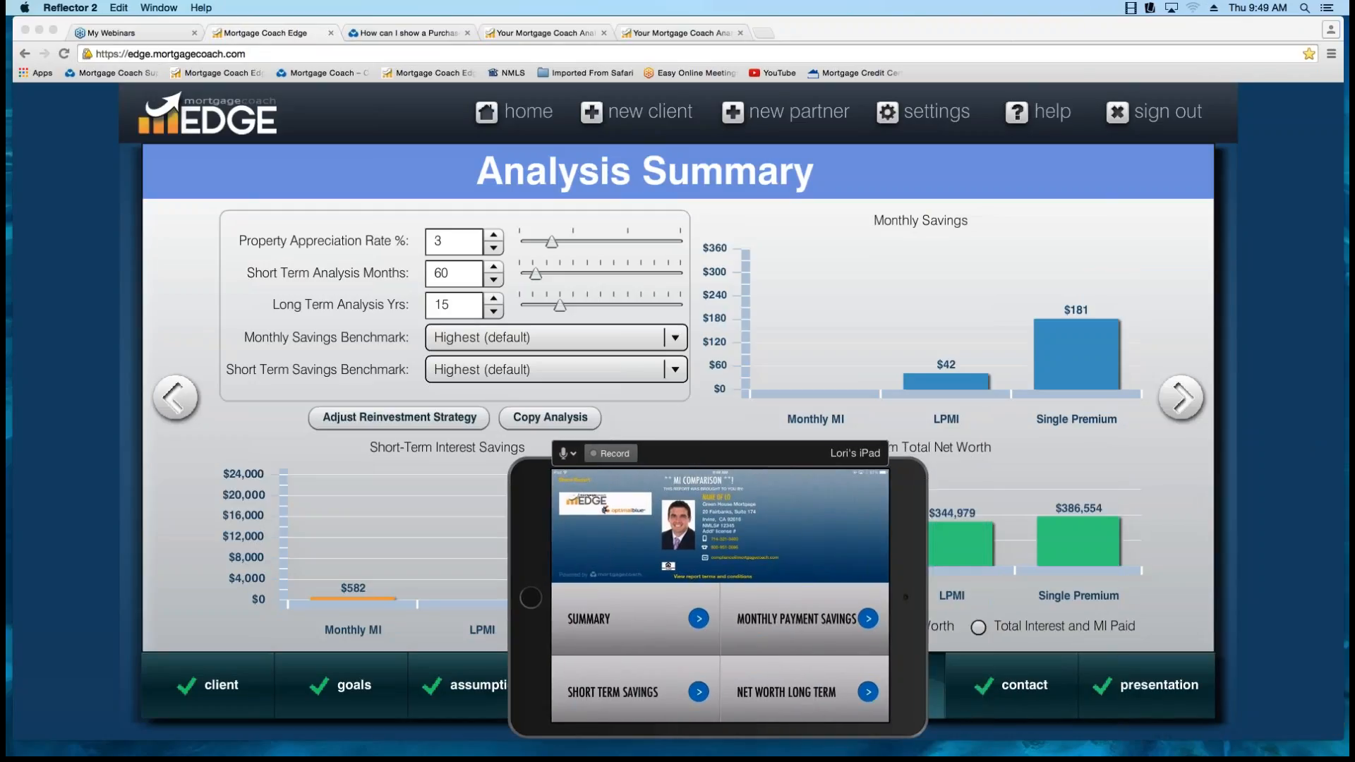
pyautogui.click(1146, 685)
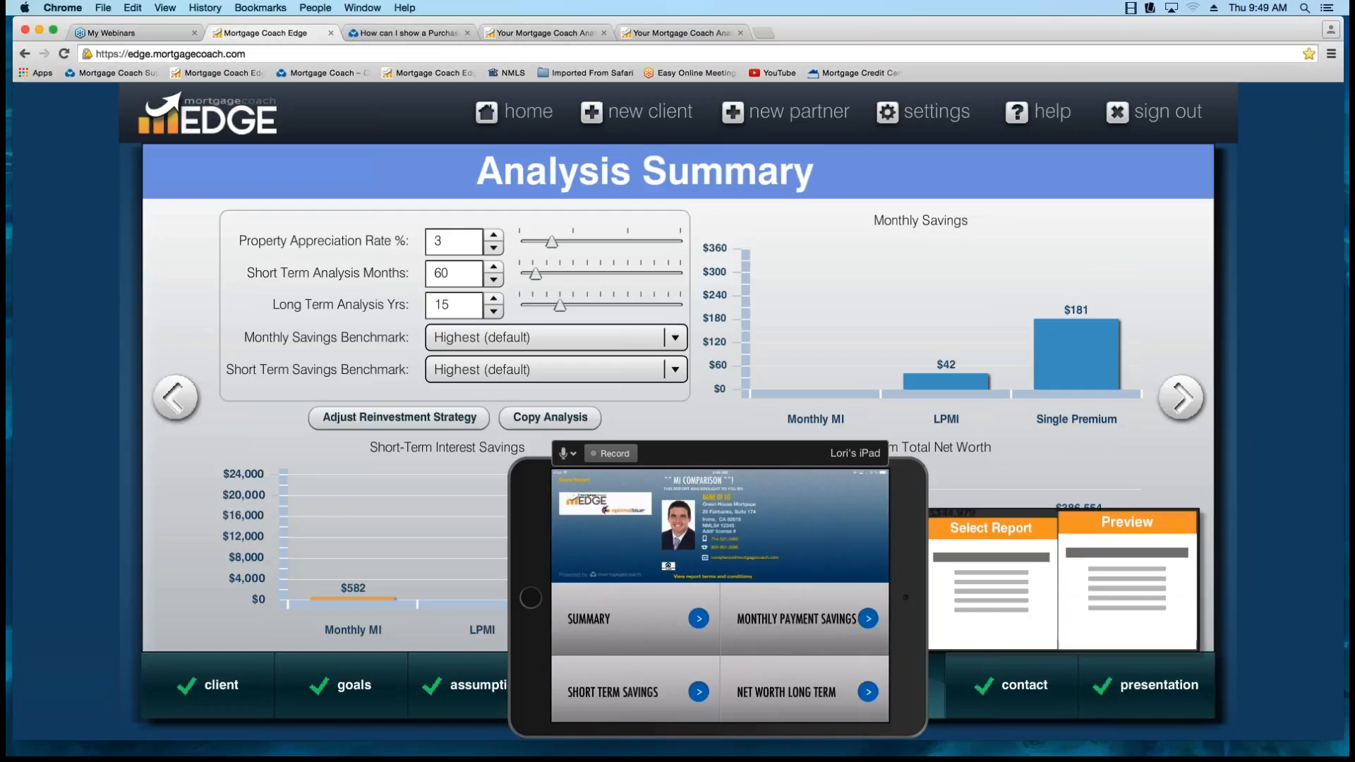
pyautogui.click(1143, 577)
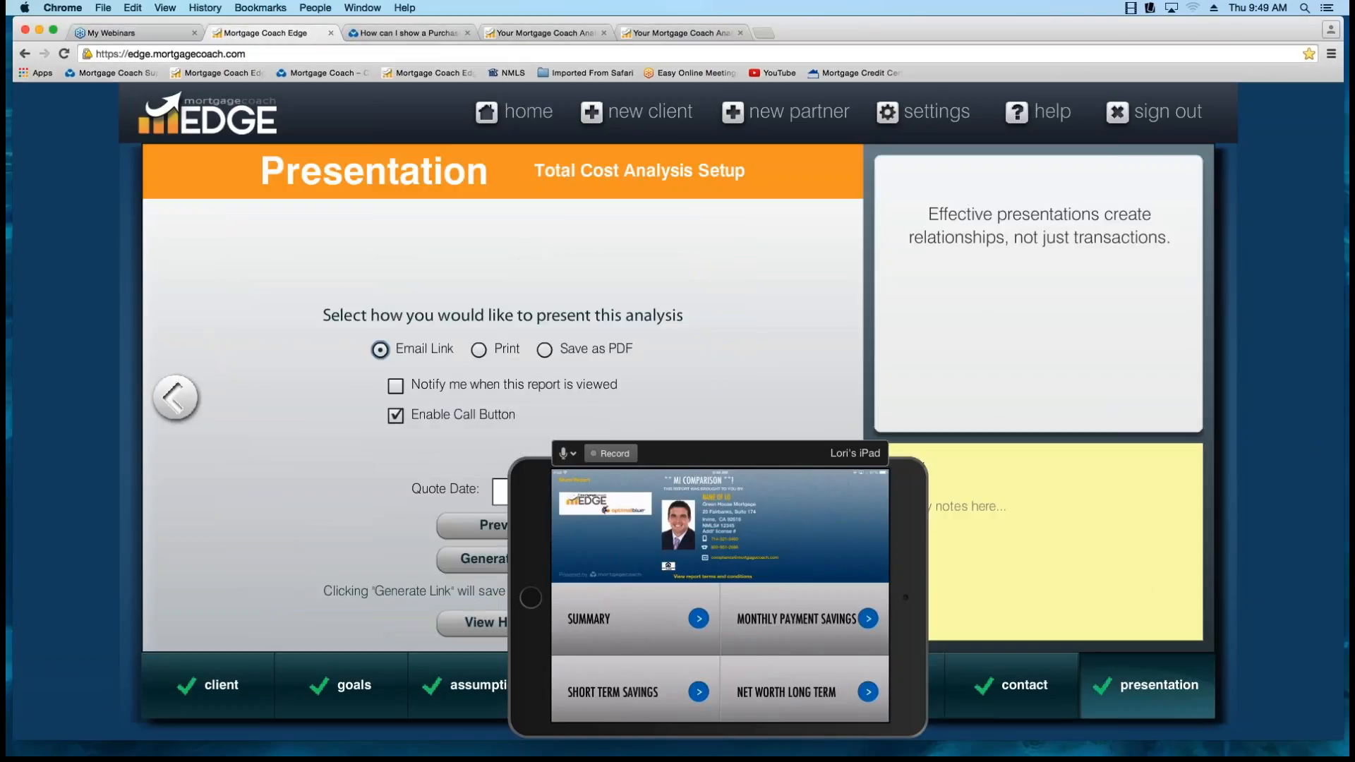
pyautogui.click(719, 453)
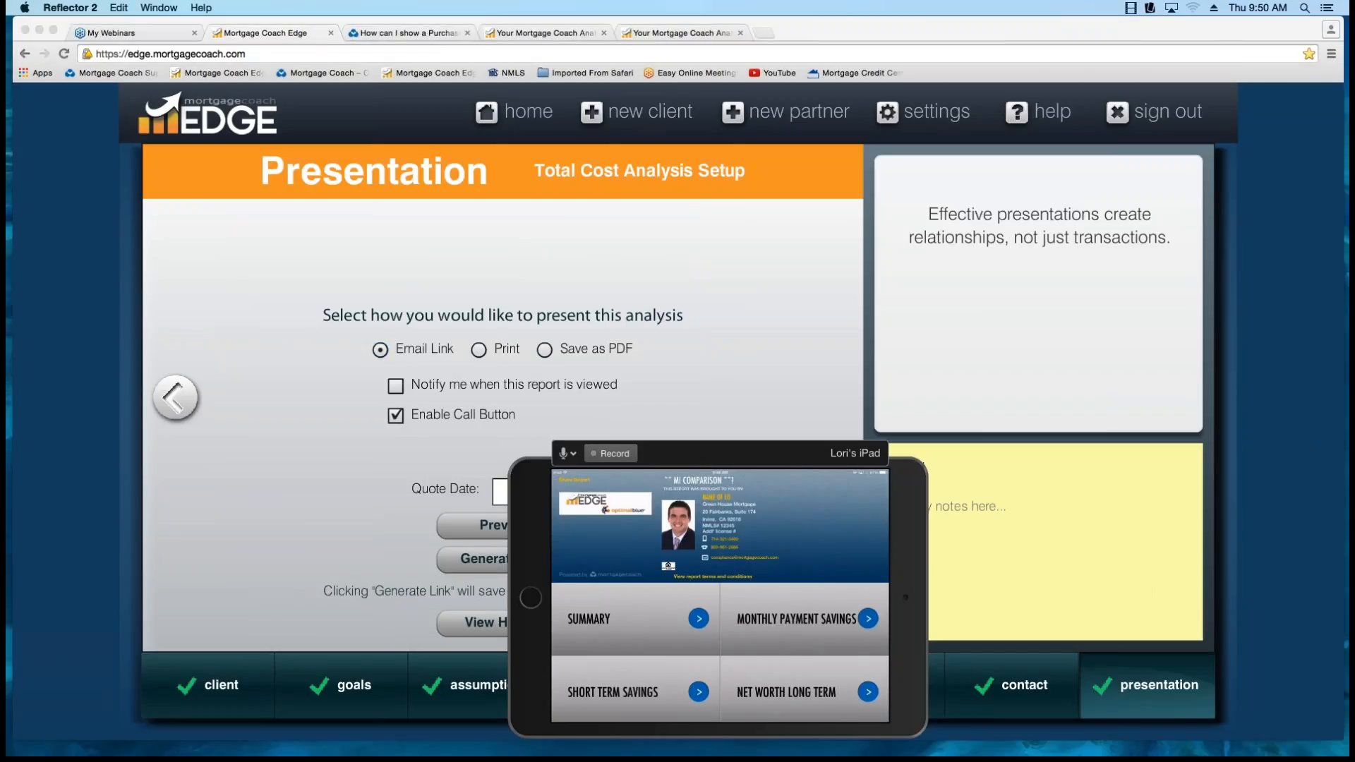
pyautogui.moveTo(720, 454); pyautogui.dragTo(1121, 425)
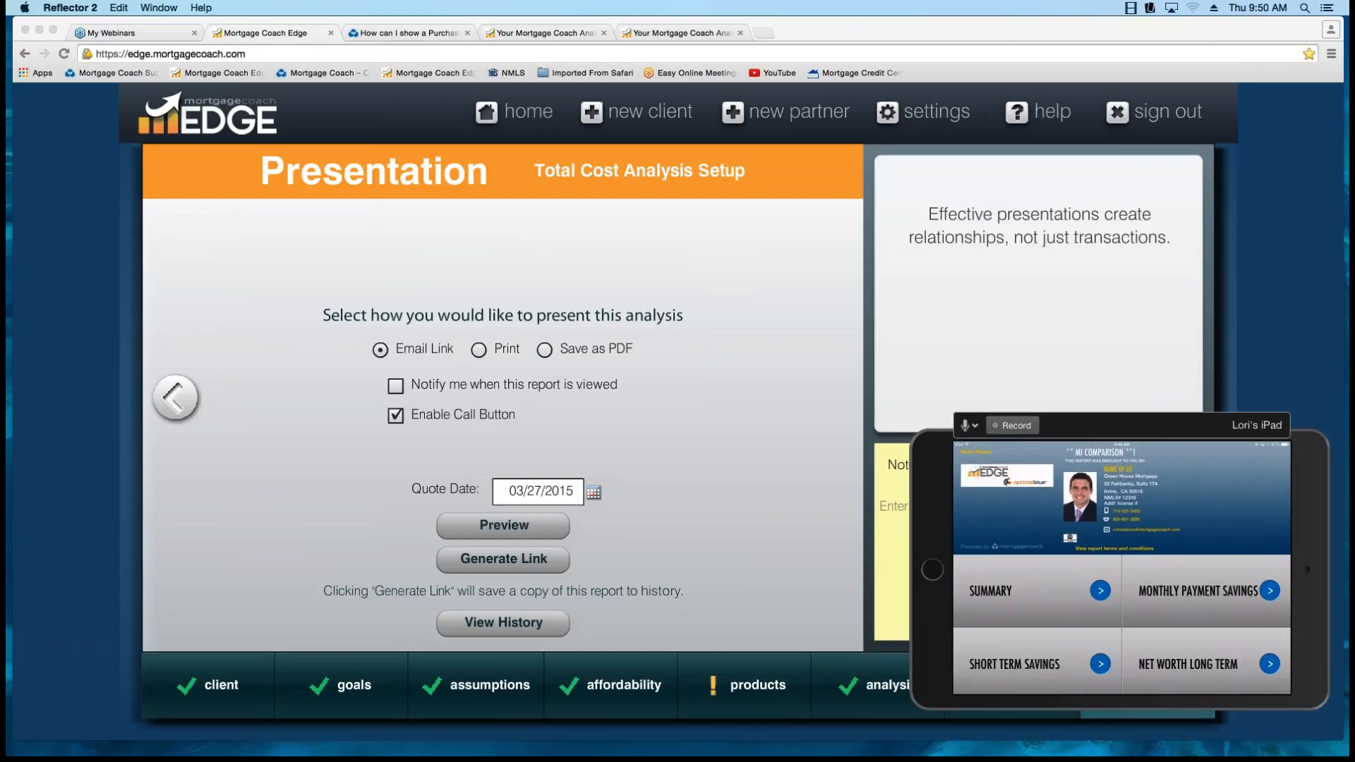
# Generate the report link for the MI Comparison analysis and copy the link address.
pyautogui.click(503, 559)
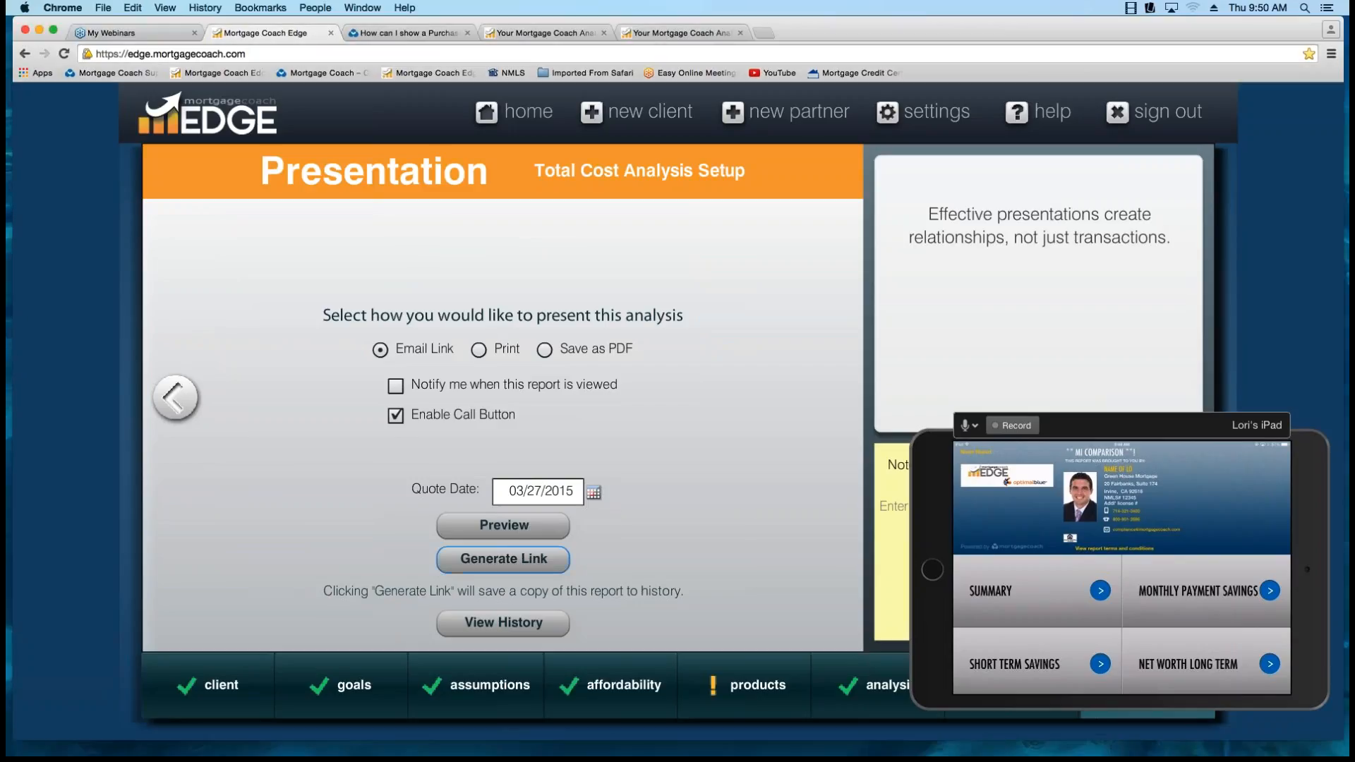
pyautogui.click(511, 558)
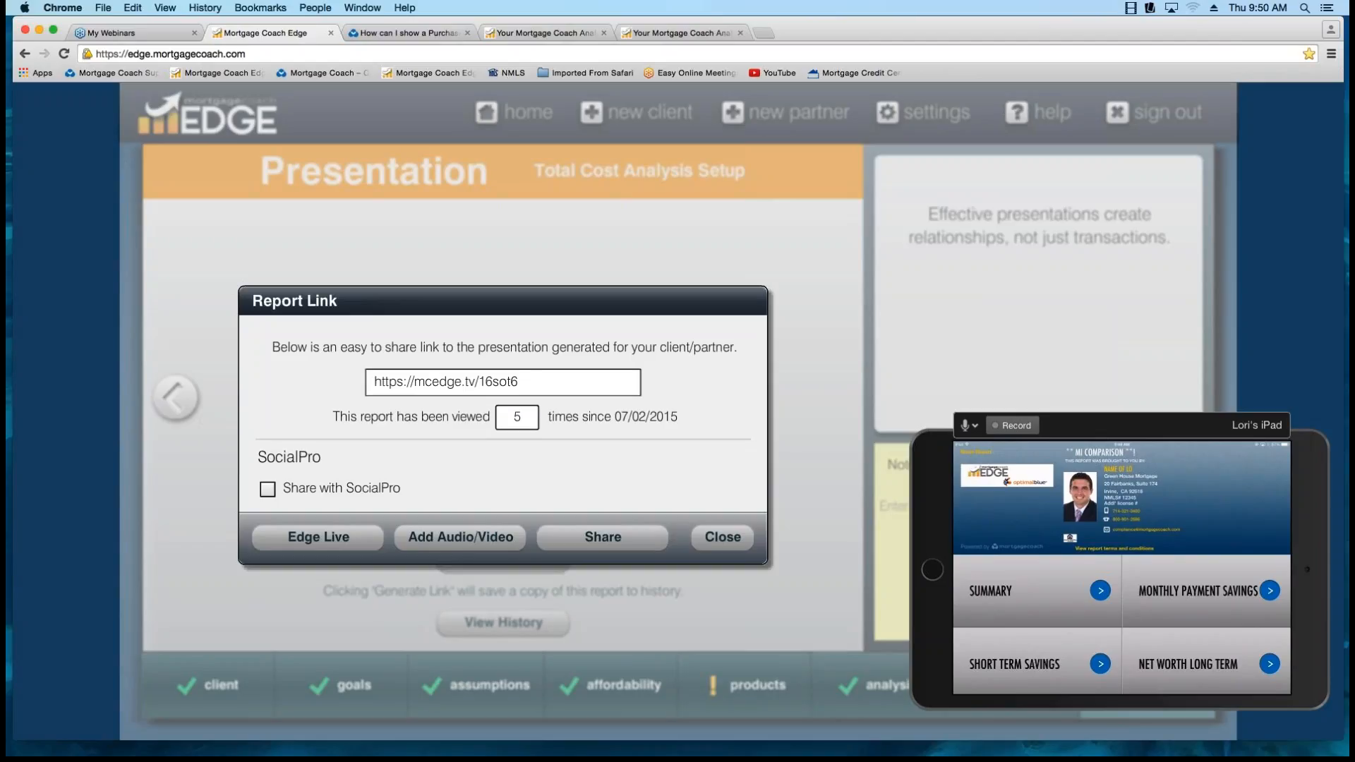
pyautogui.moveTo(519, 381); pyautogui.dragTo(373, 381)
pyautogui.rightClick(439, 382)
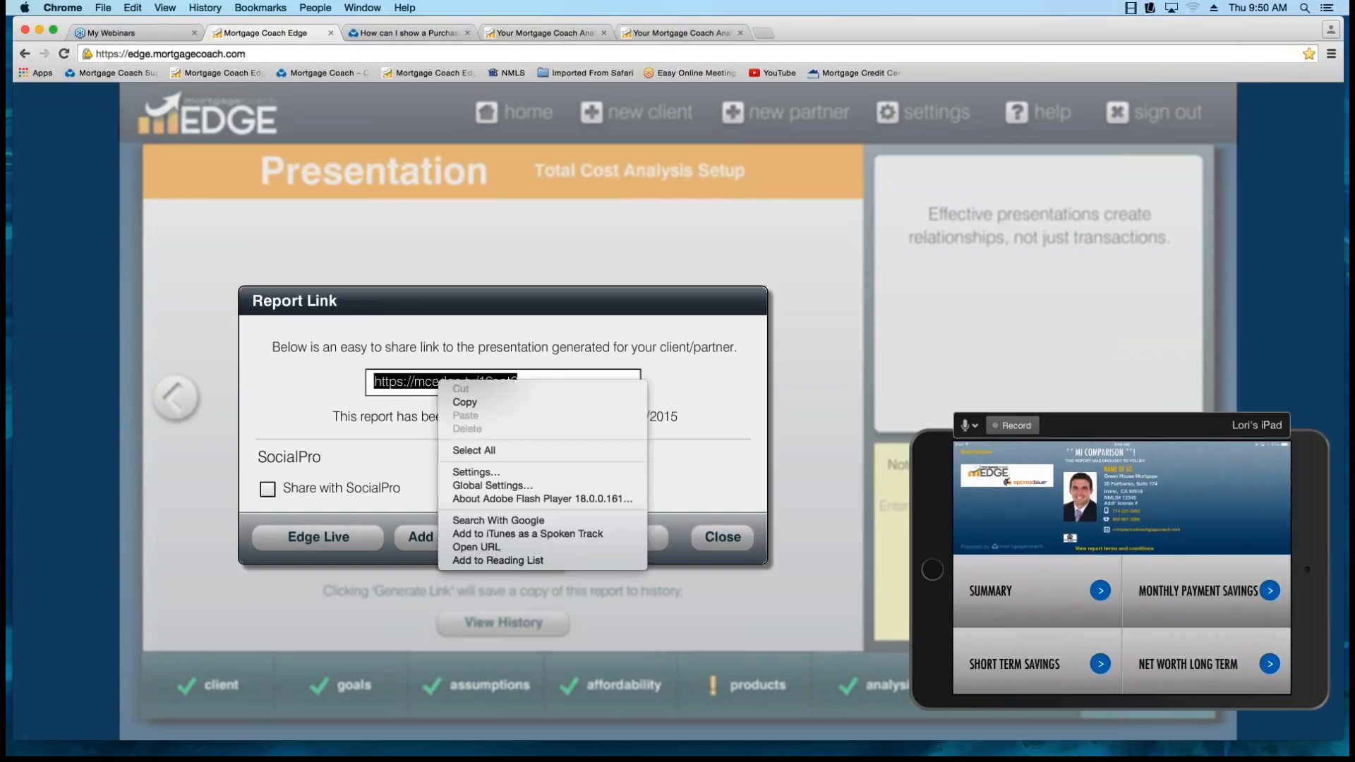
pyautogui.click(465, 401)
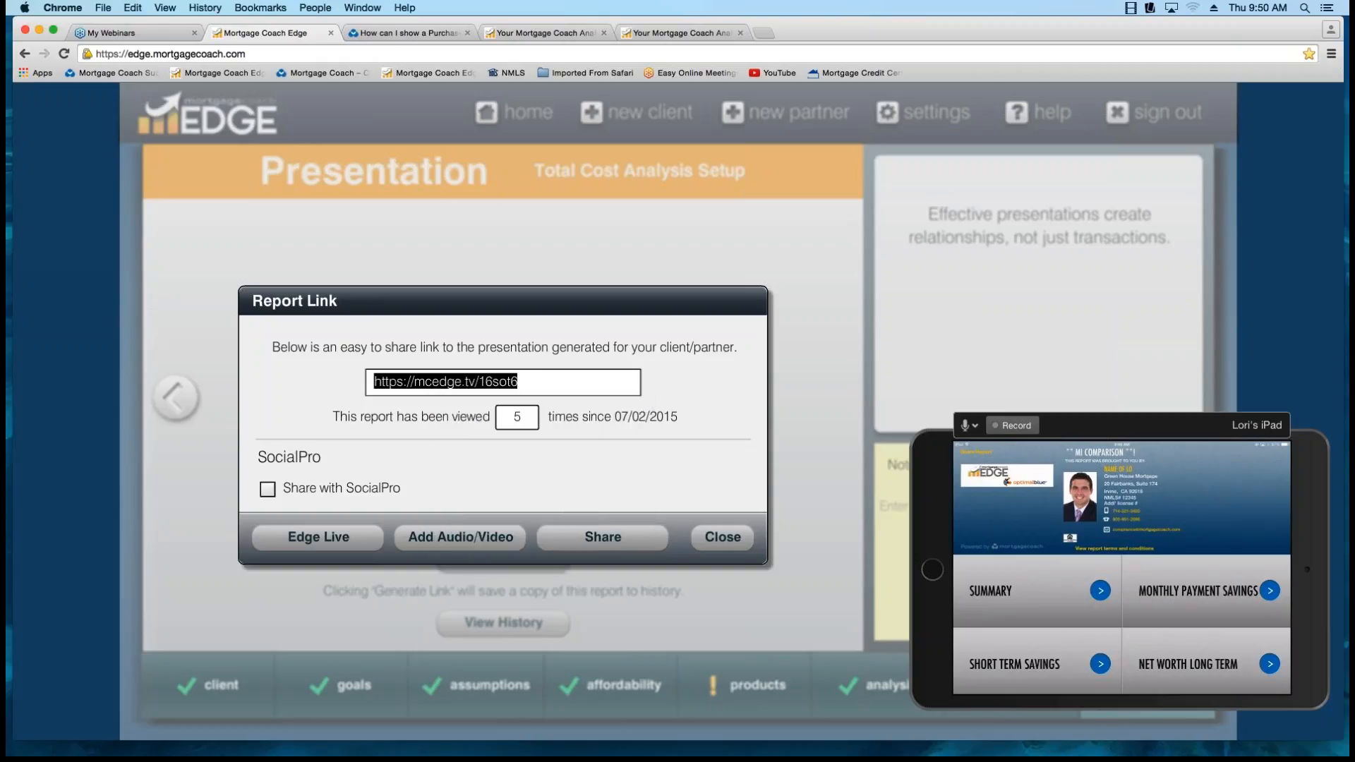
pyautogui.click(519, 381)
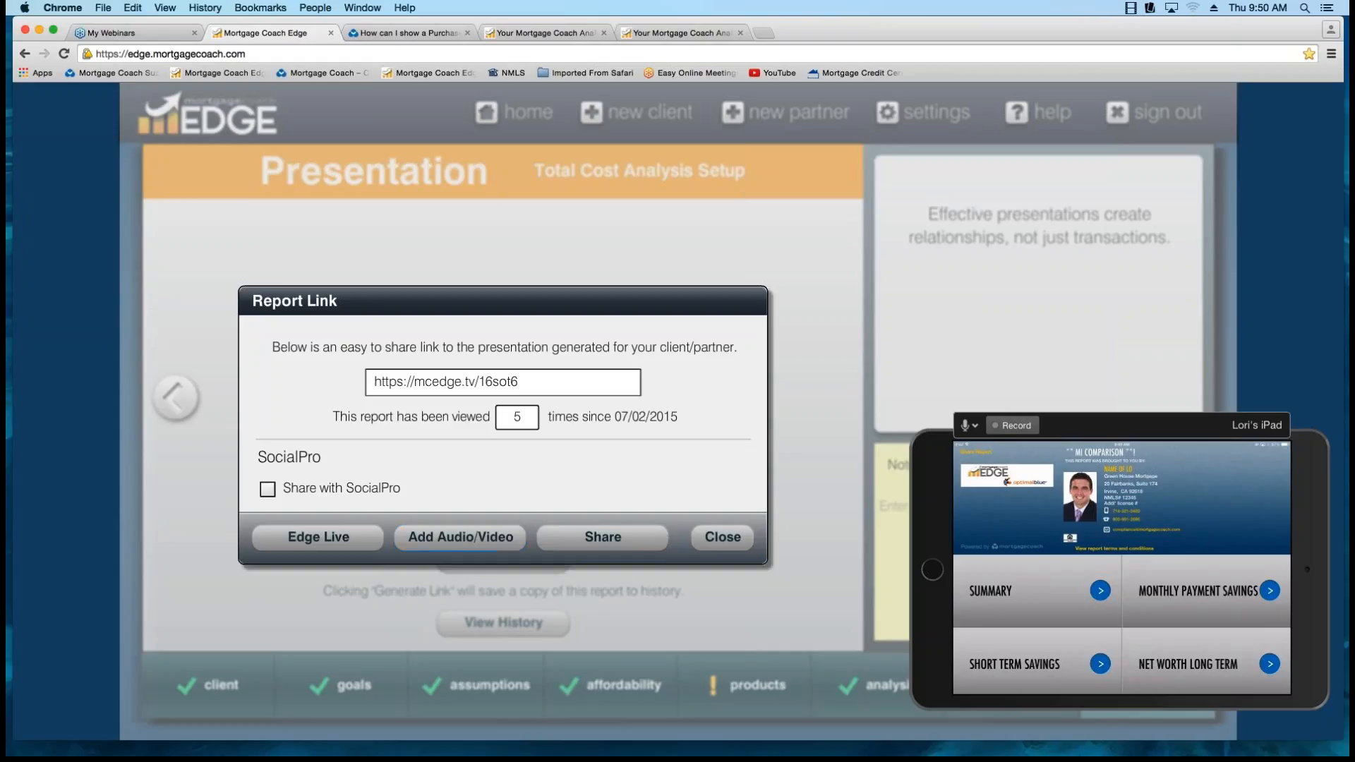
# Record a video message for the MI Comparison report, allowing camera and microphone access, and close the recorder.
pyautogui.click(460, 537)
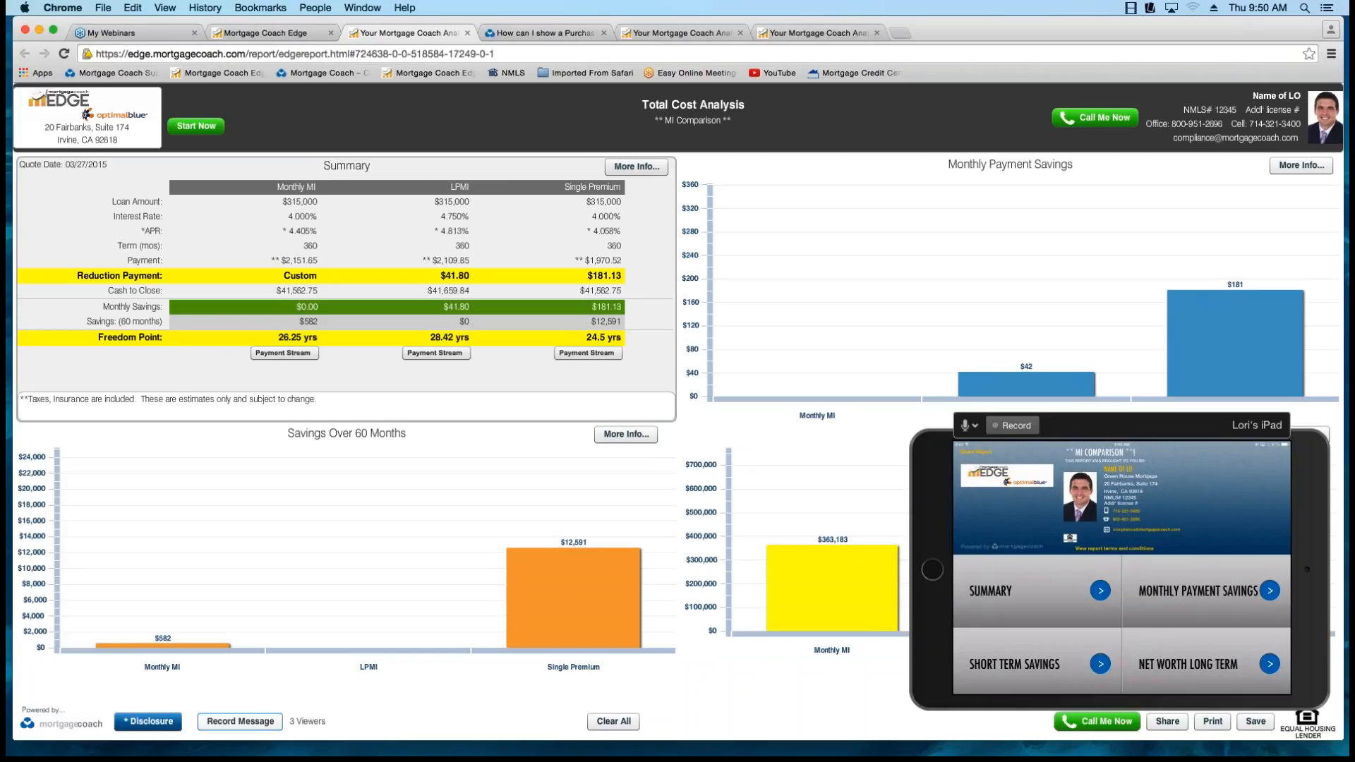
pyautogui.click(240, 720)
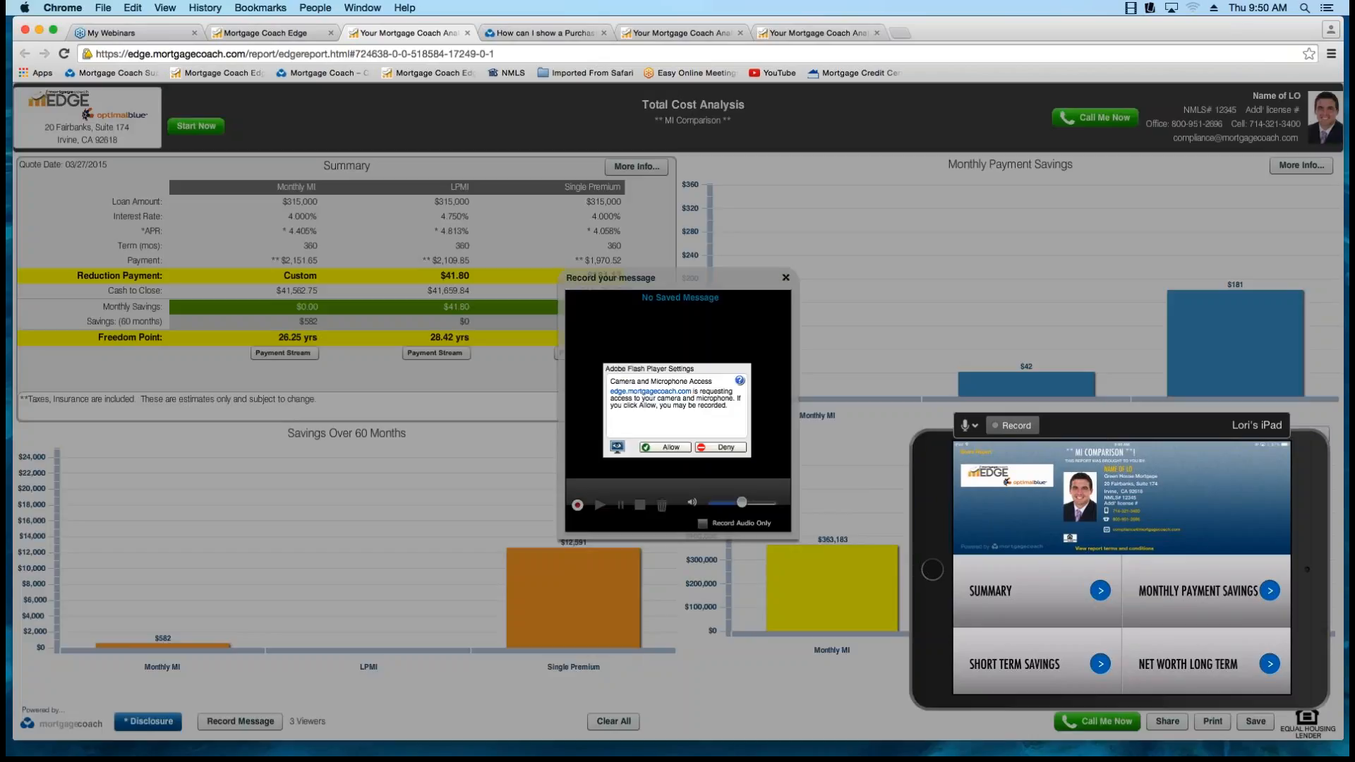
pyautogui.click(665, 447)
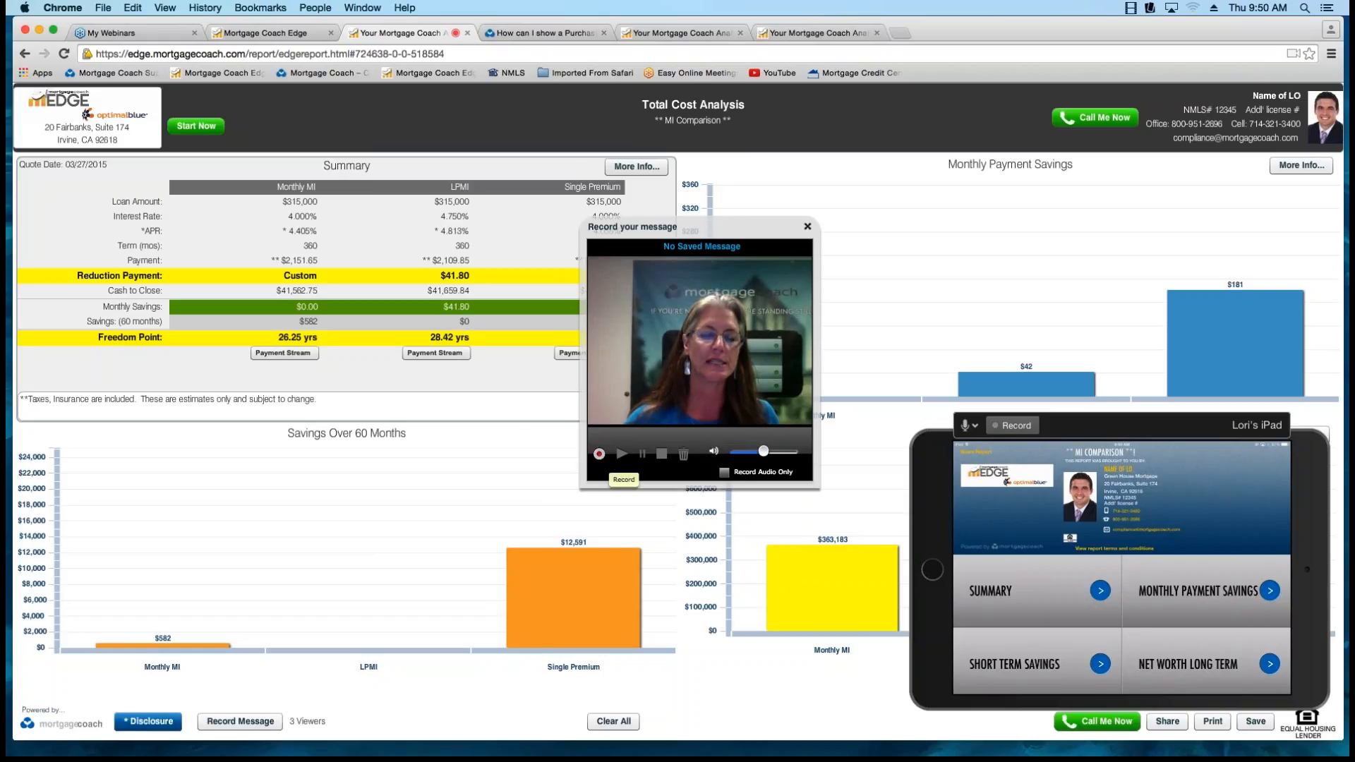
pyautogui.click(599, 453)
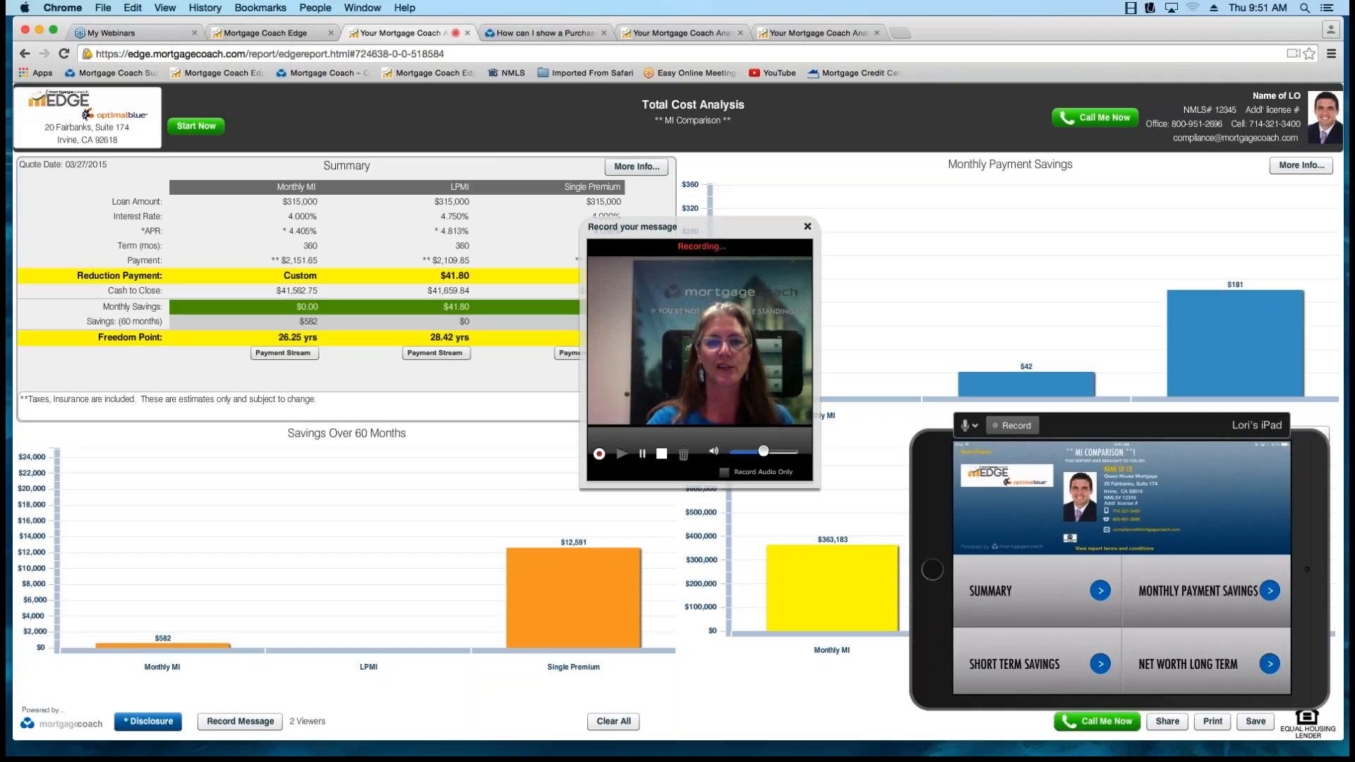
pyautogui.click(661, 454)
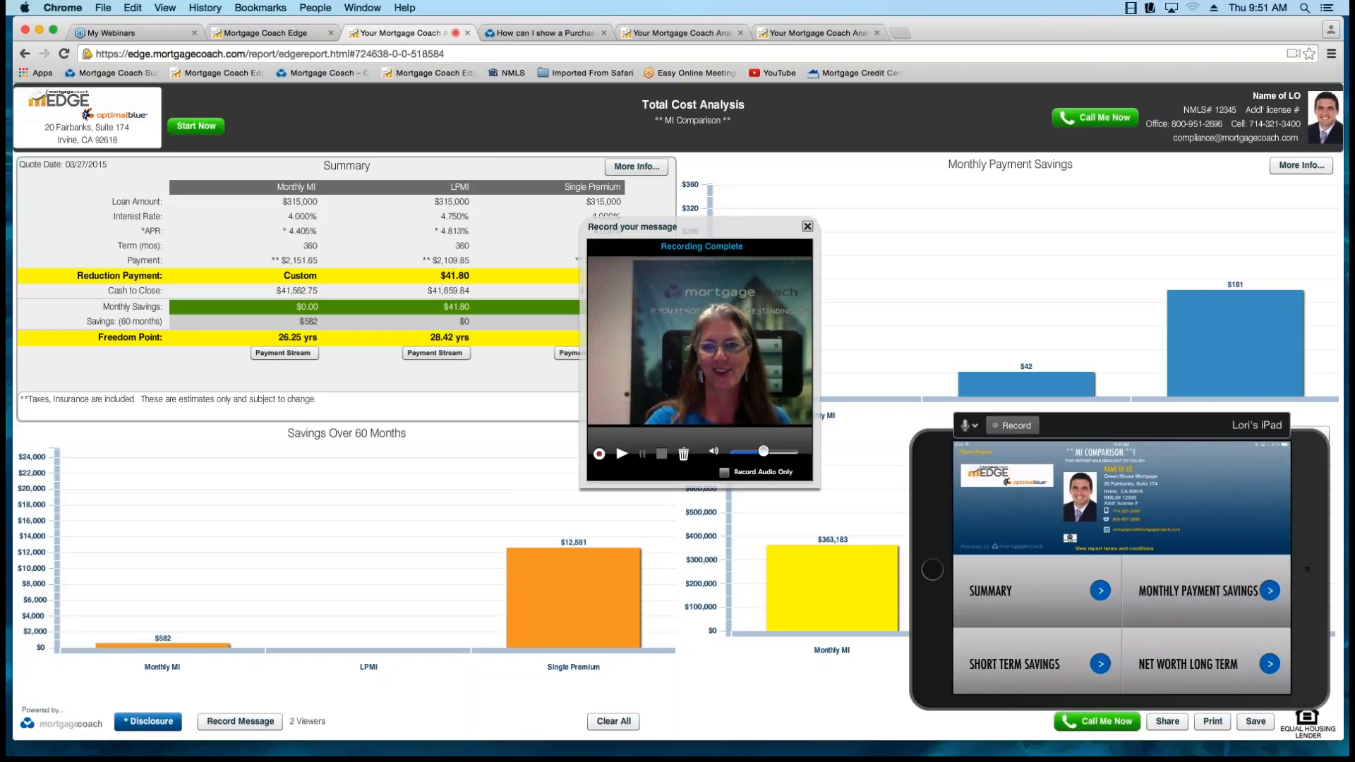
pyautogui.click(808, 226)
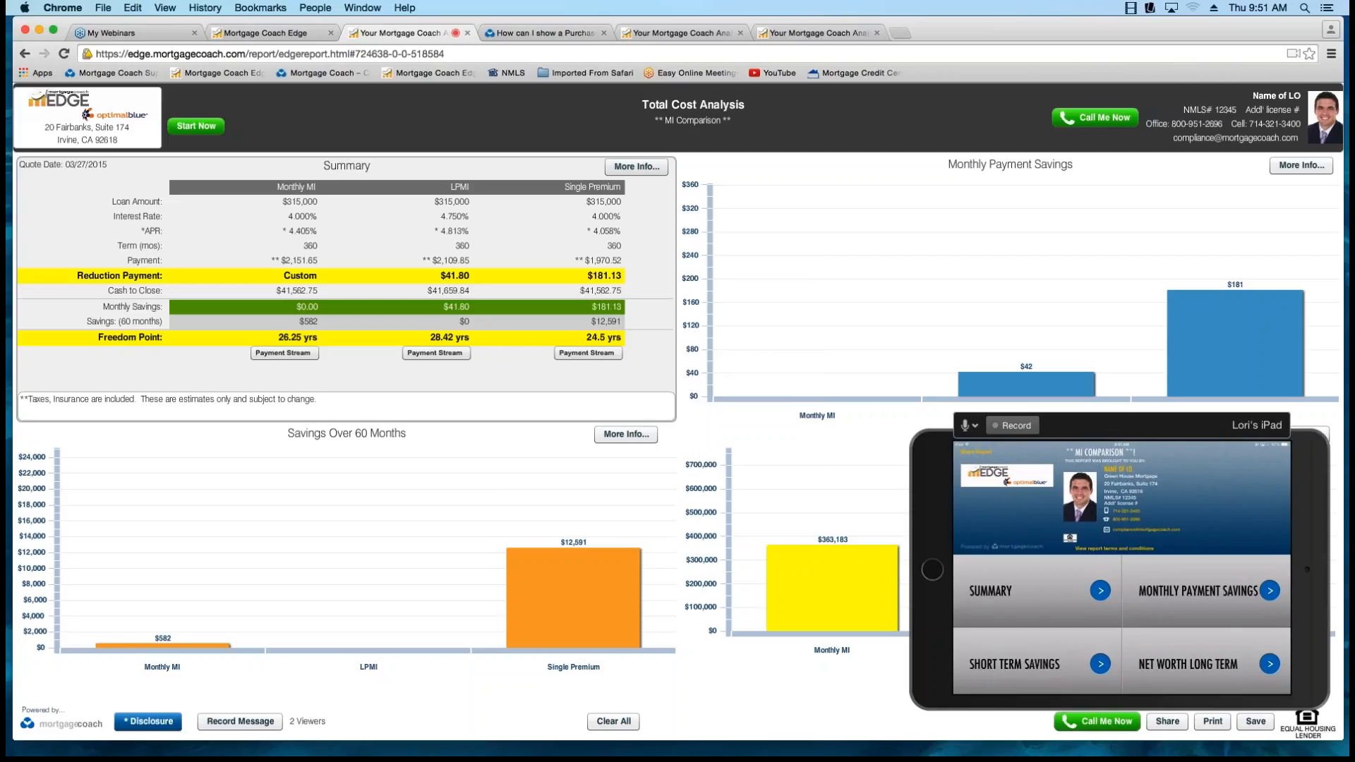
# Clear all highlights from the MI Comparison report.
pyautogui.click(1122, 565)
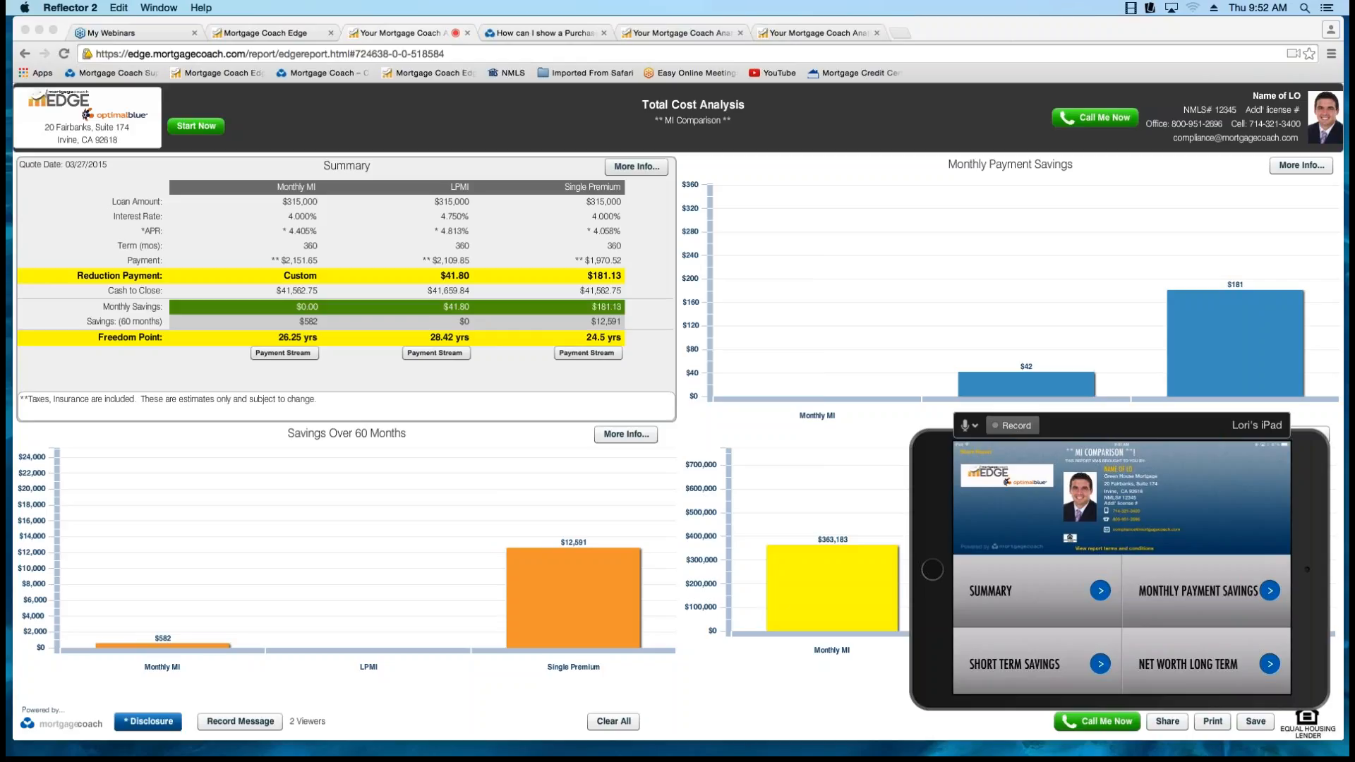
pyautogui.click(574, 598)
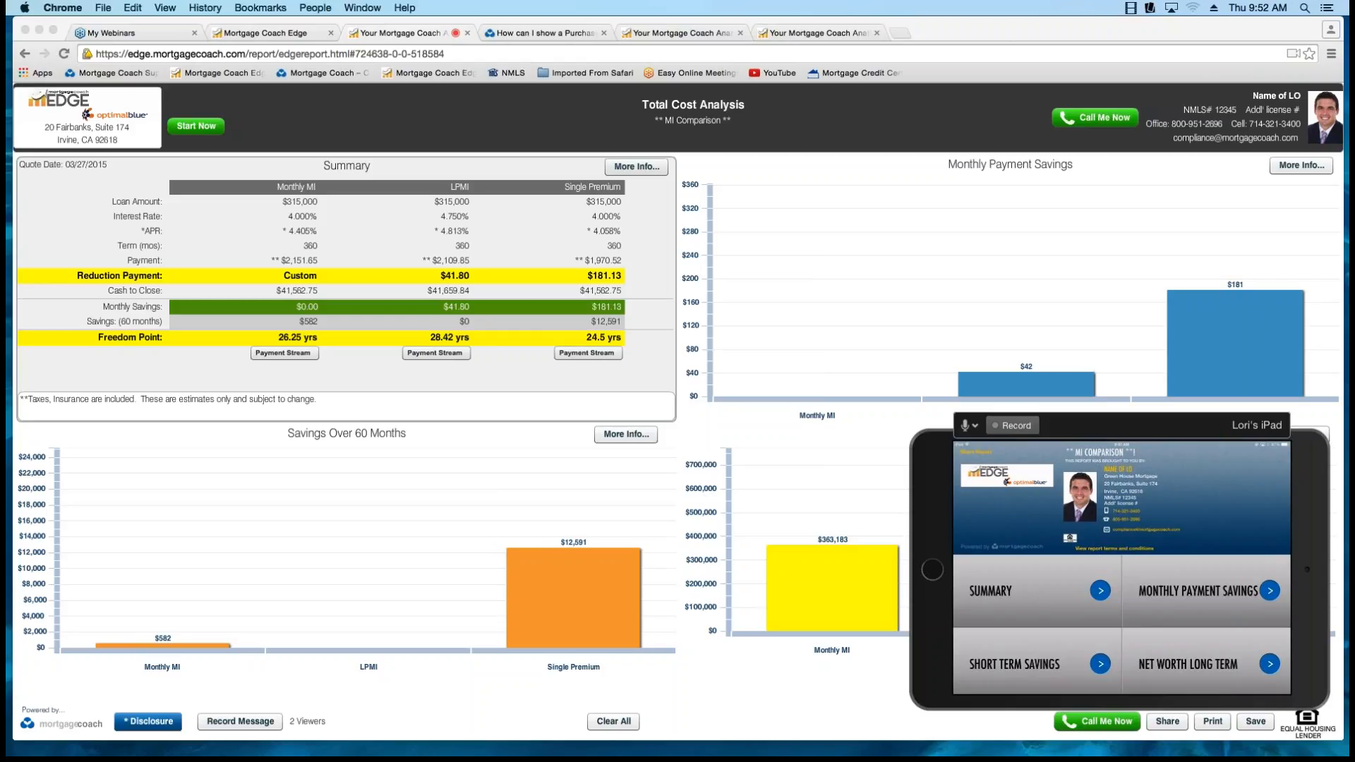
pyautogui.click(613, 721)
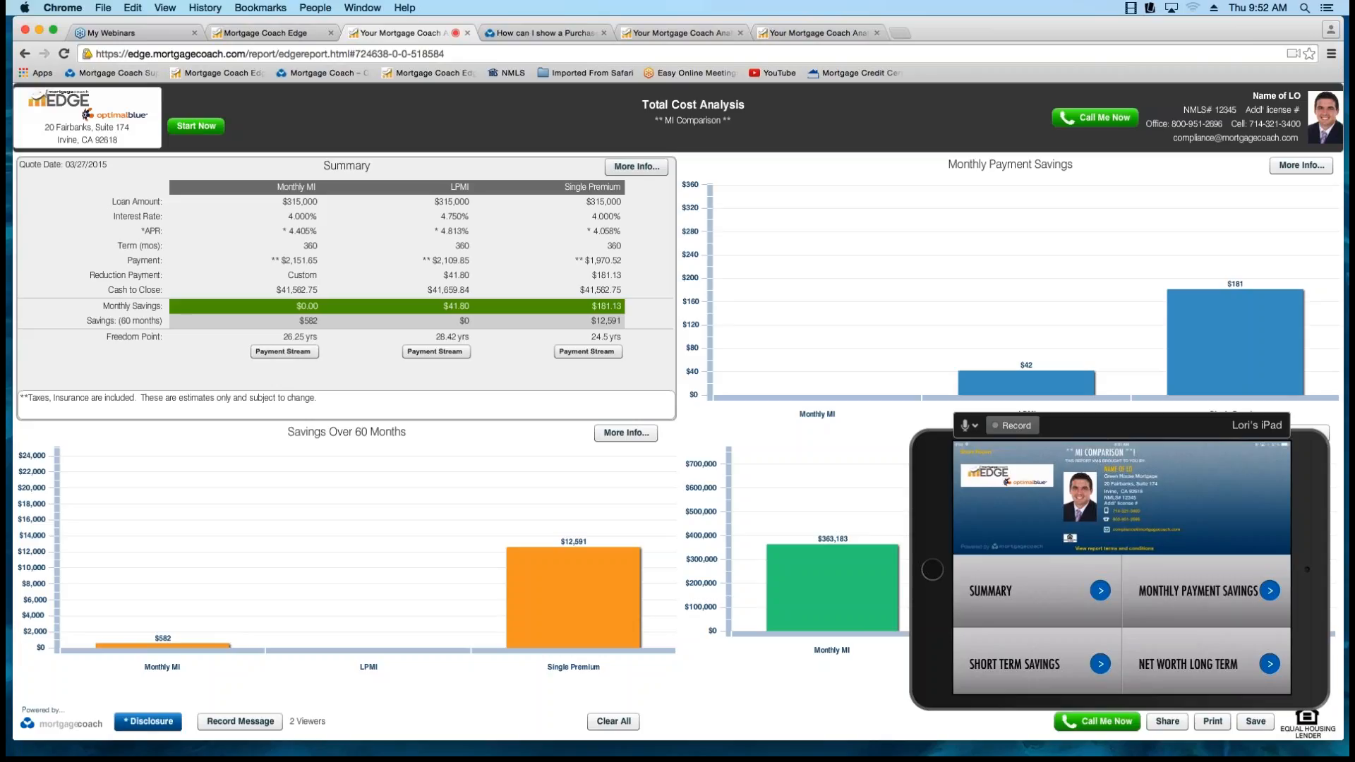
# Enlarge the iPad mirror and place it over the middle of the desktop report.
pyautogui.click(1122, 565)
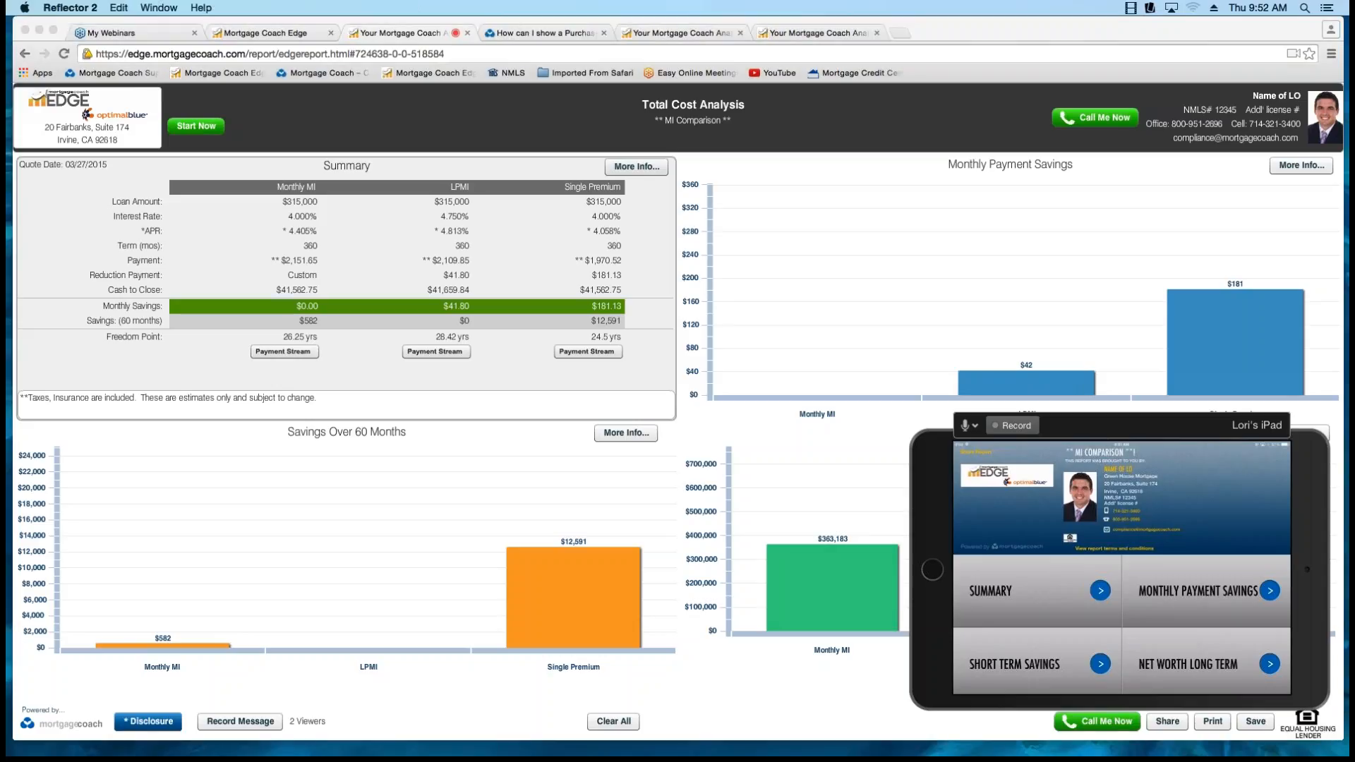
pyautogui.moveTo(912, 415); pyautogui.dragTo(517, 160)
pyautogui.moveTo(874, 171); pyautogui.dragTo(686, 121)
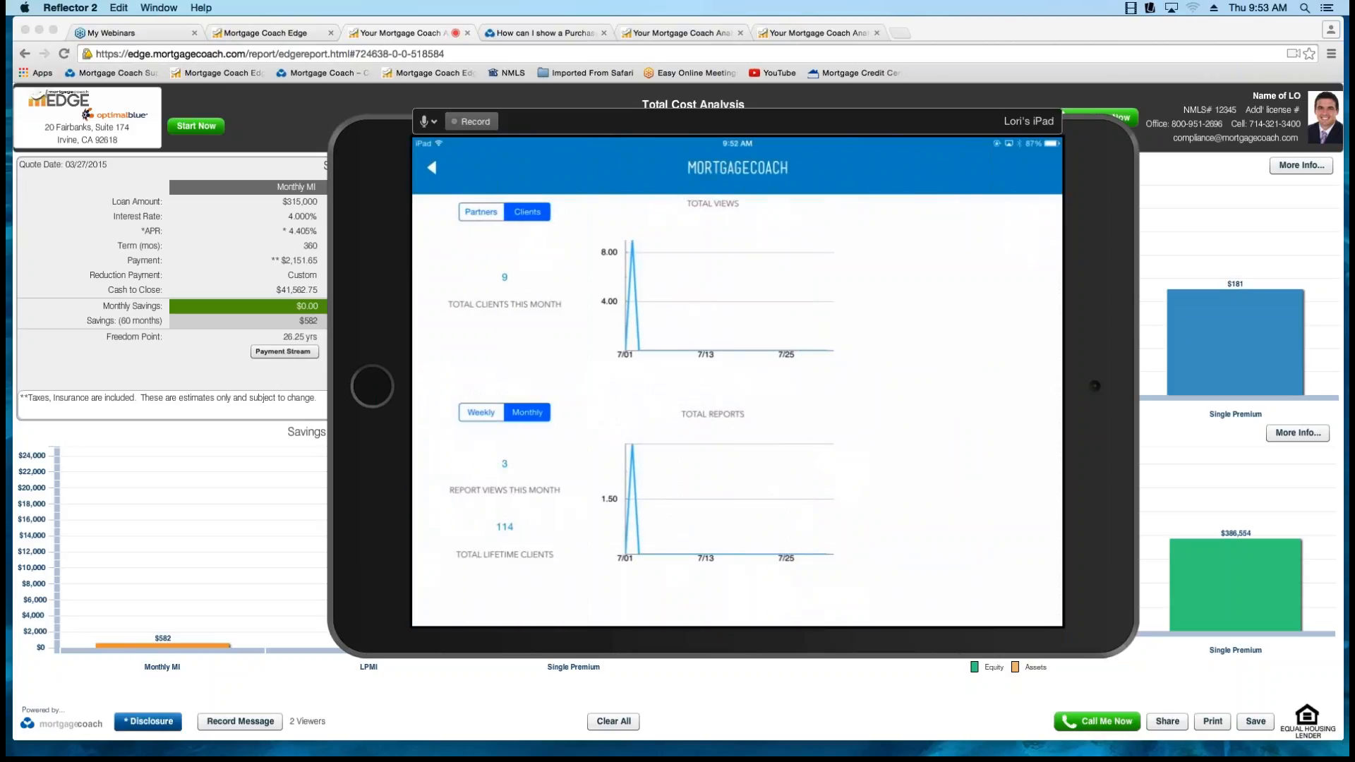
# Move the iPad mirror aside, and leave EDGE's Report Link dialog for the home page.
pyautogui.moveTo(635, 122); pyautogui.dragTo(1107, 156)
pyautogui.click(266, 33)
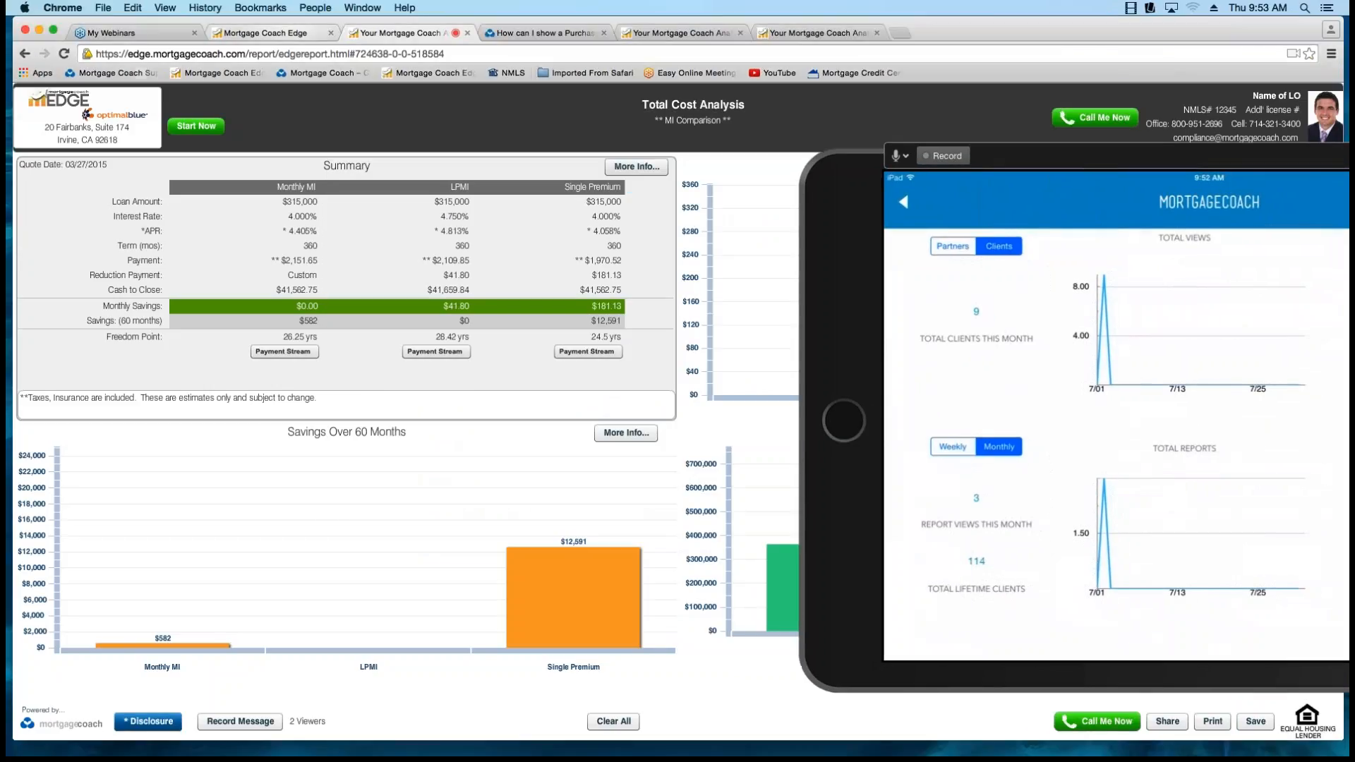
pyautogui.click(722, 537)
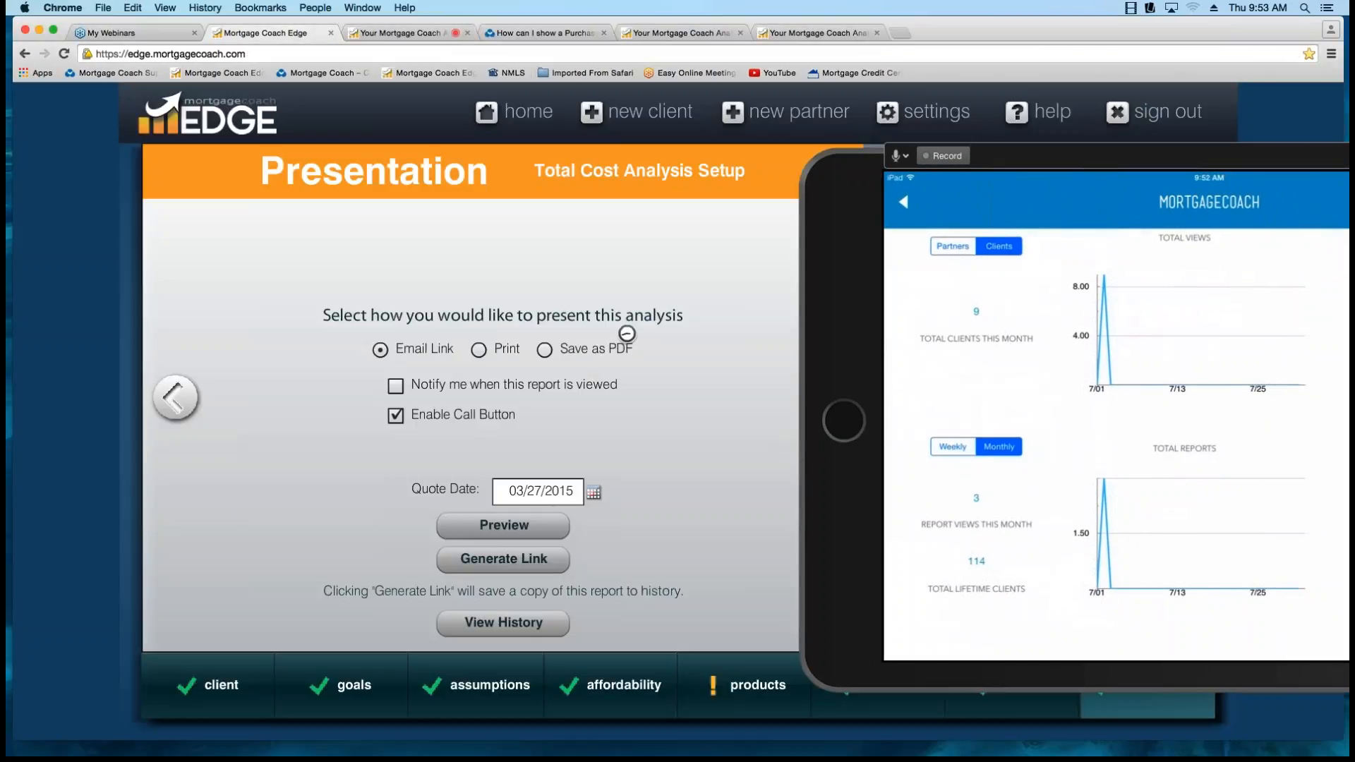
pyautogui.click(515, 112)
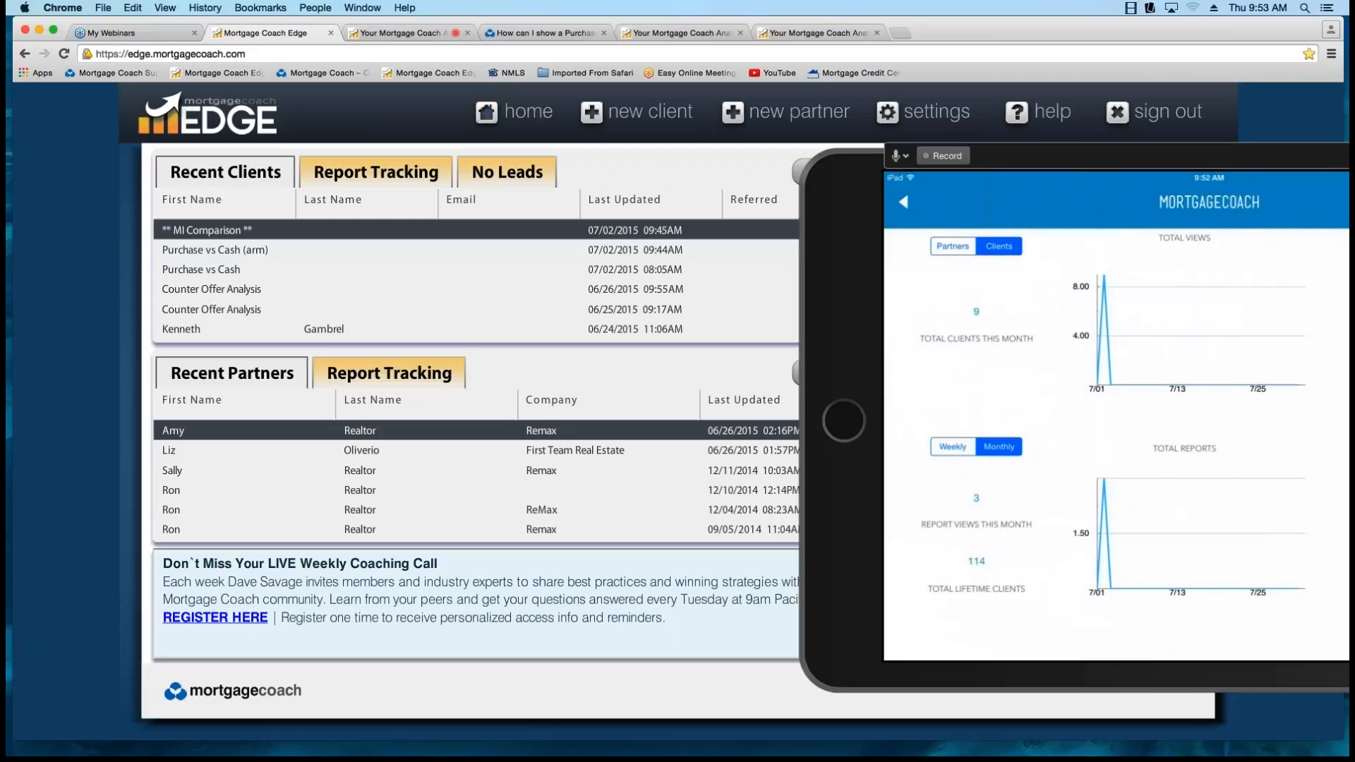
# Compare the iPad app's client statistics with the Client Goals and Partner Goals charts on the EDGE home page.
pyautogui.click(1044, 156)
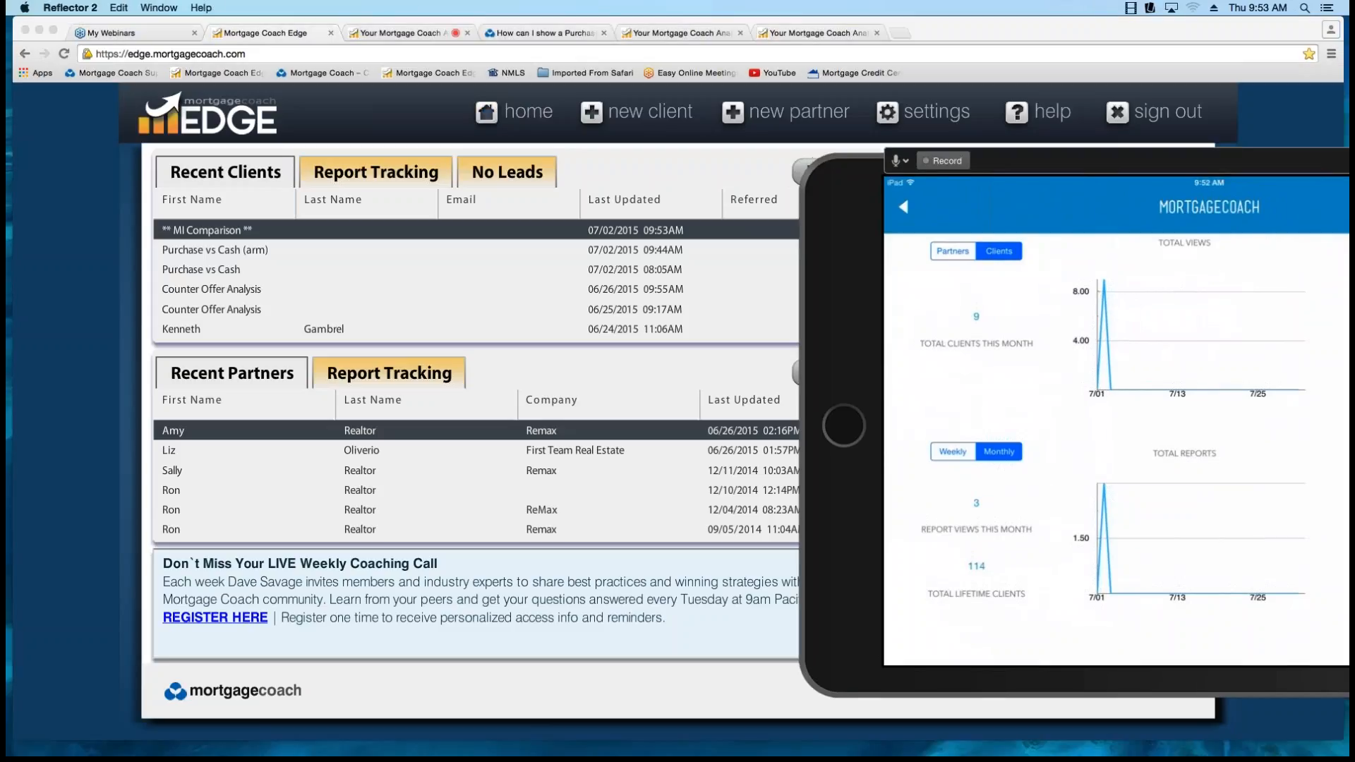
pyautogui.moveTo(1044, 156); pyautogui.dragTo(324, 97)
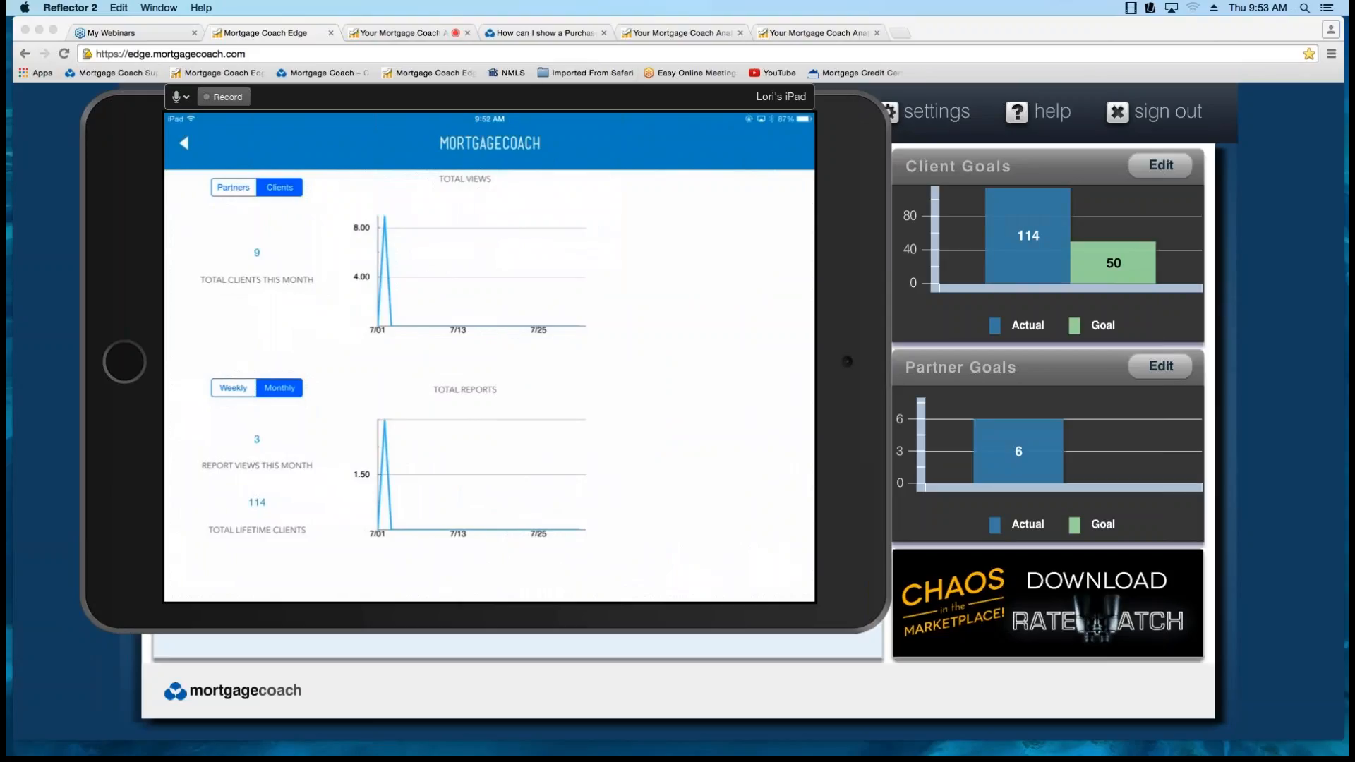
pyautogui.moveTo(325, 97); pyautogui.dragTo(473, 132)
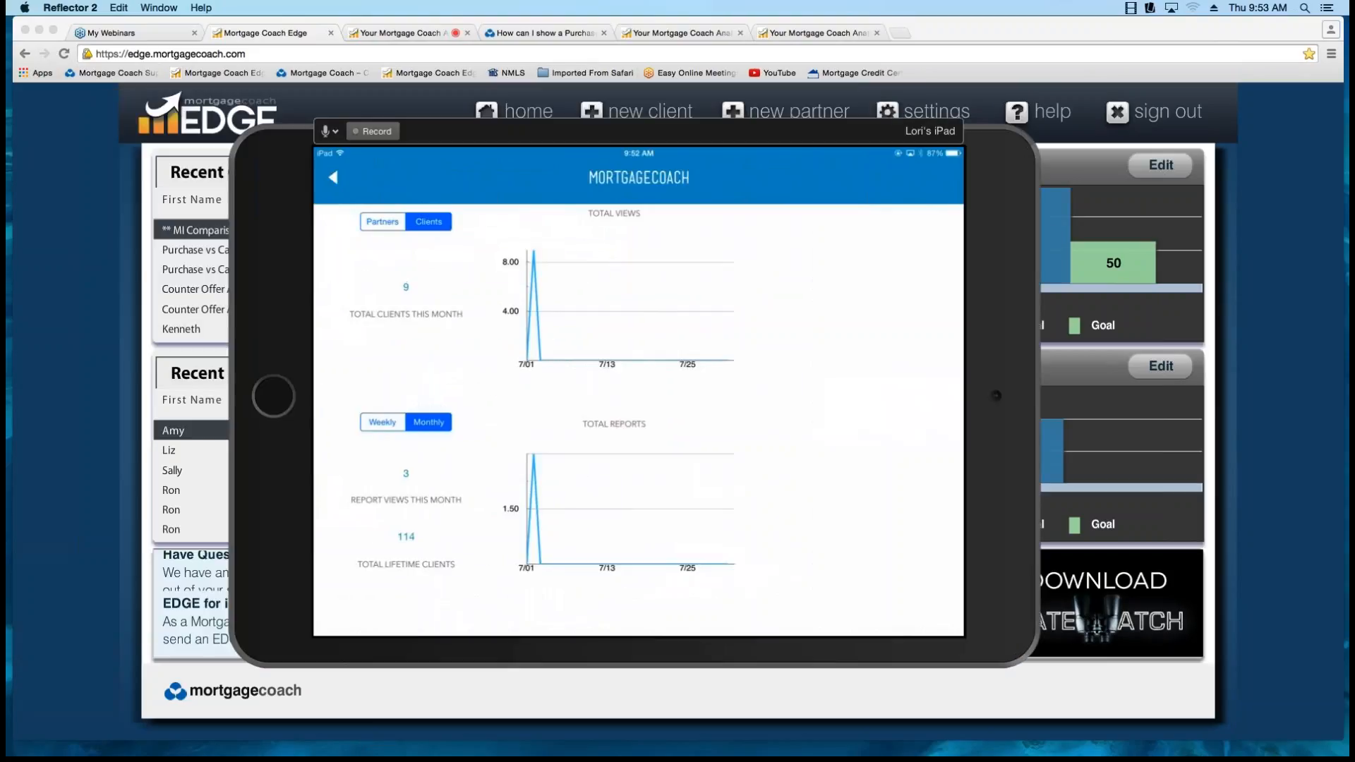
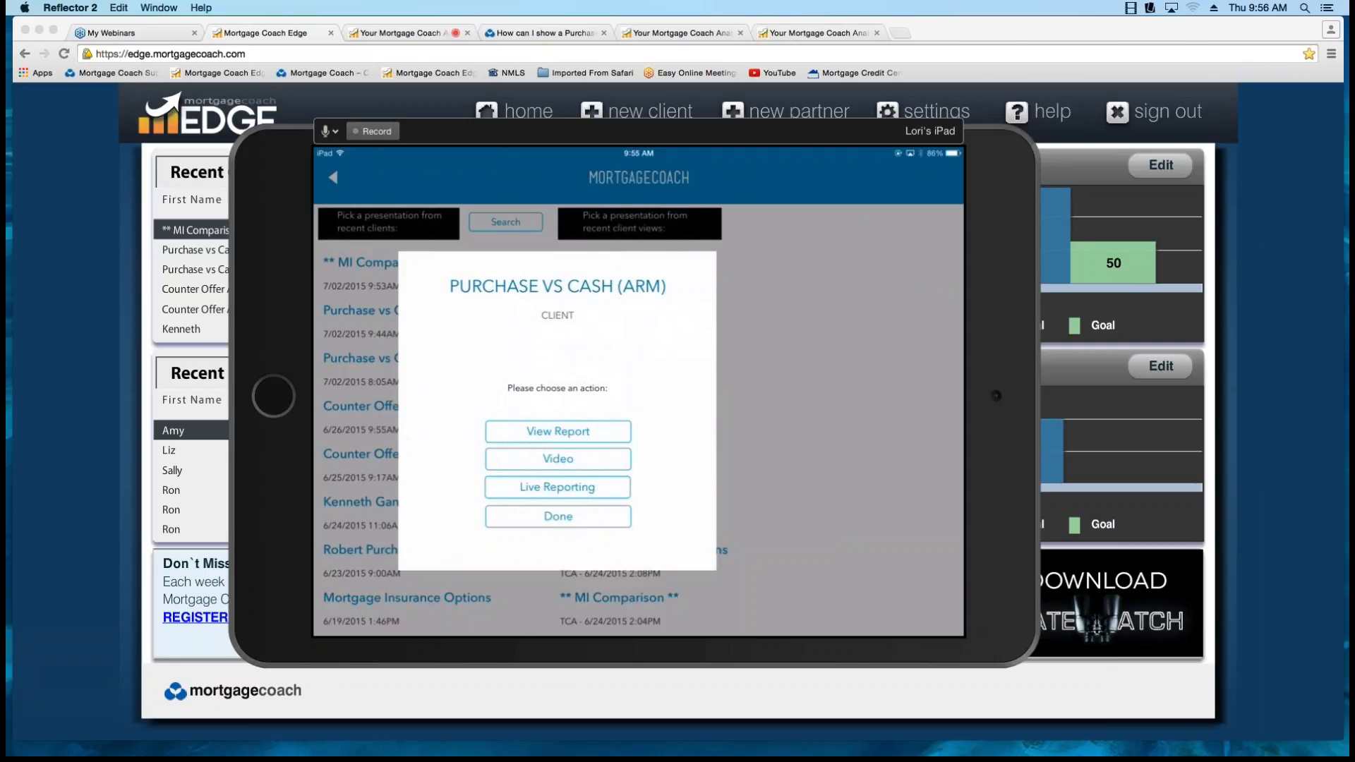
# Start Live Reporting for Purchase vs Cash (ARM) on the iPad, and shrink its mirror over the desktop MI Comparison report.
pyautogui.click(557, 488)
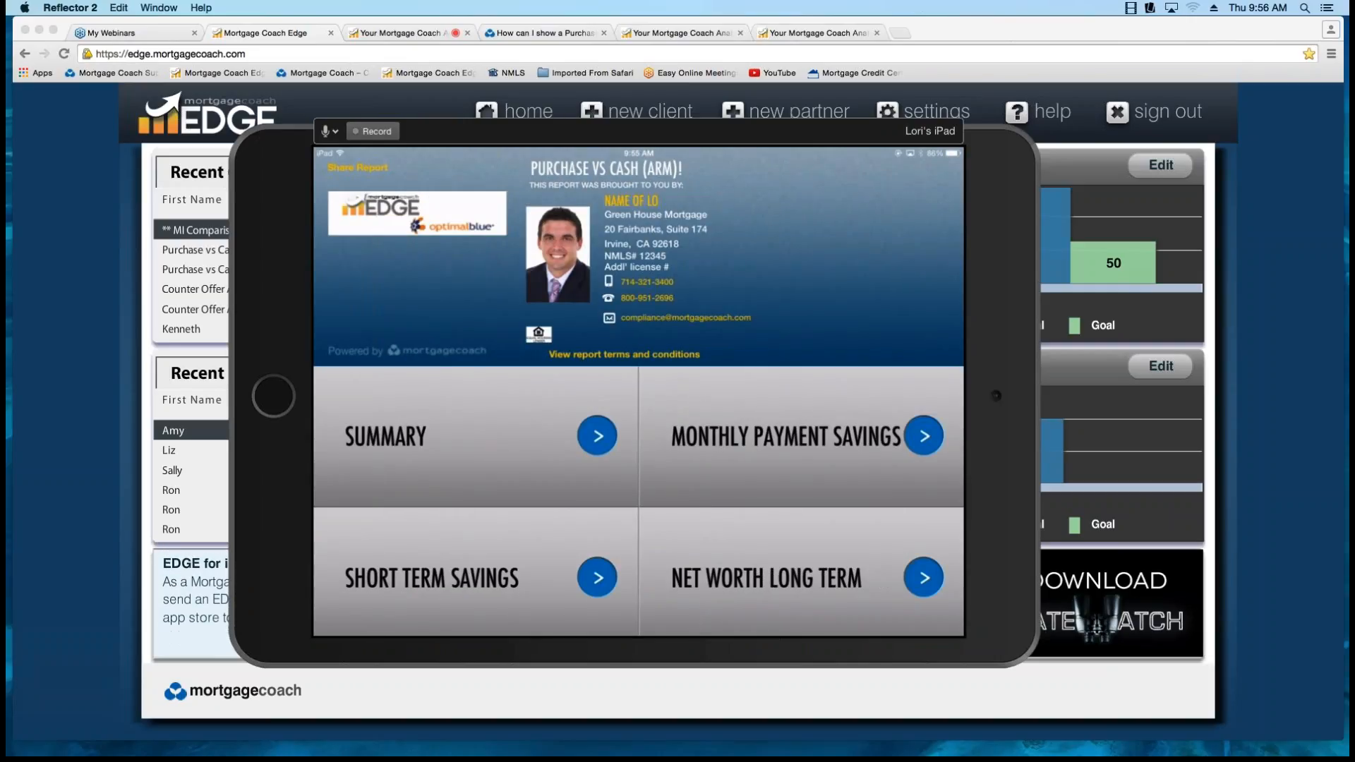
pyautogui.moveTo(639, 131); pyautogui.dragTo(727, 166)
pyautogui.click(680, 33)
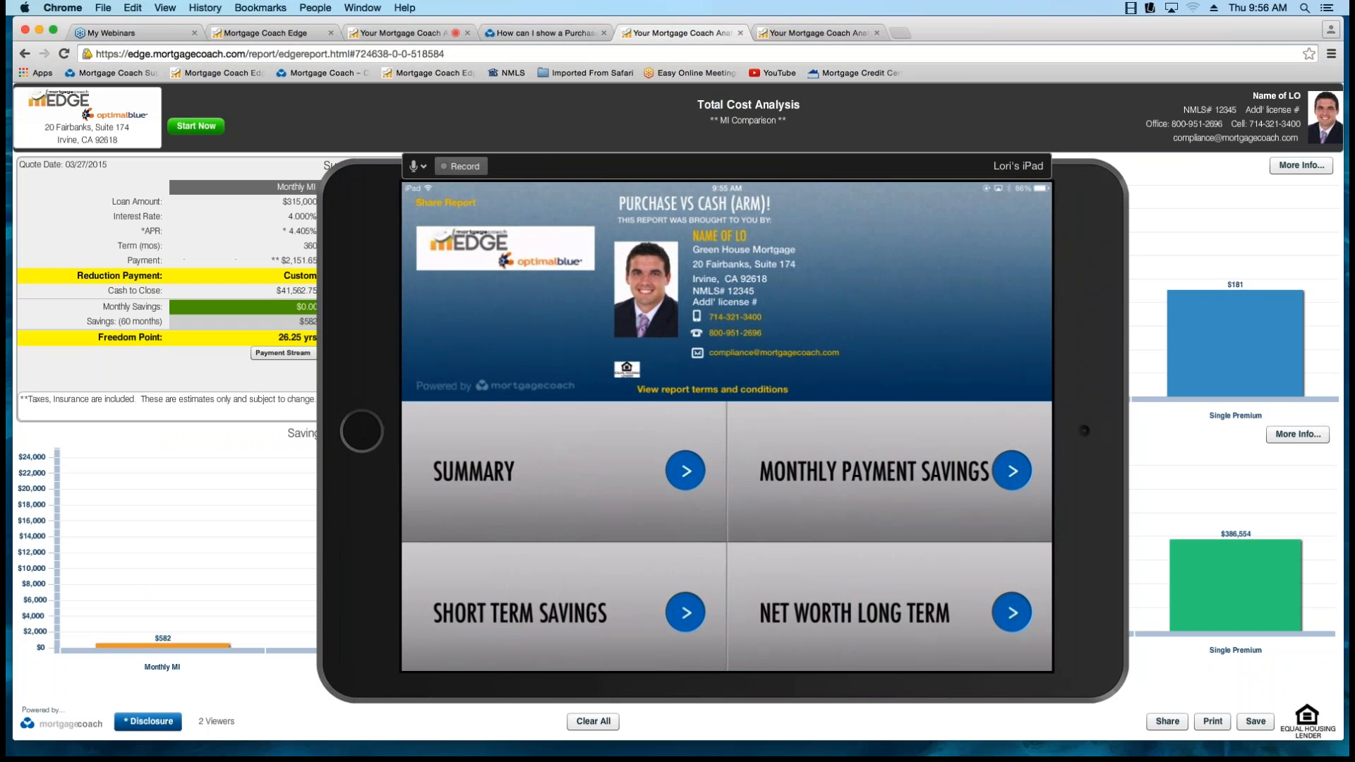
pyautogui.moveTo(319, 155); pyautogui.dragTo(660, 377)
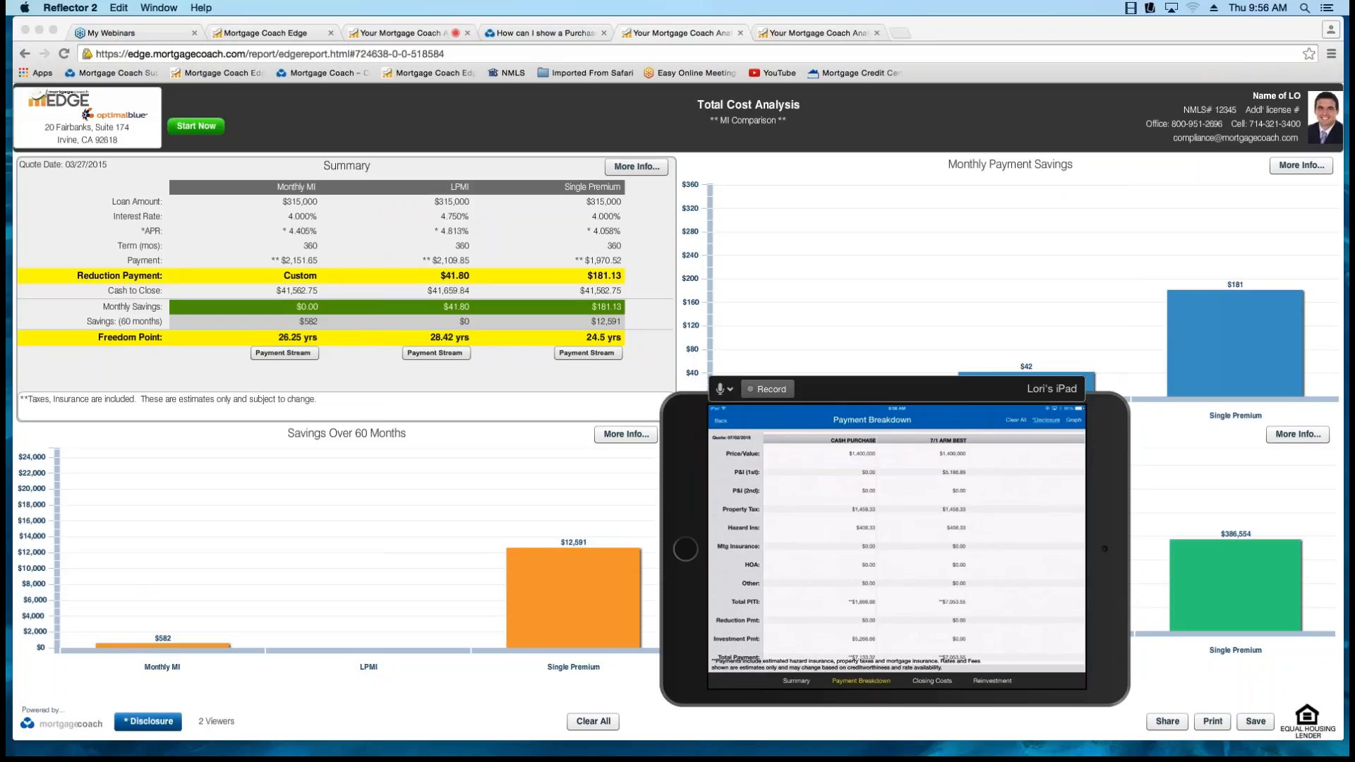
# Bring up the Purchase vs Cash (arm) report on the desktop, and close the iPad mirror window.
pyautogui.click(817, 33)
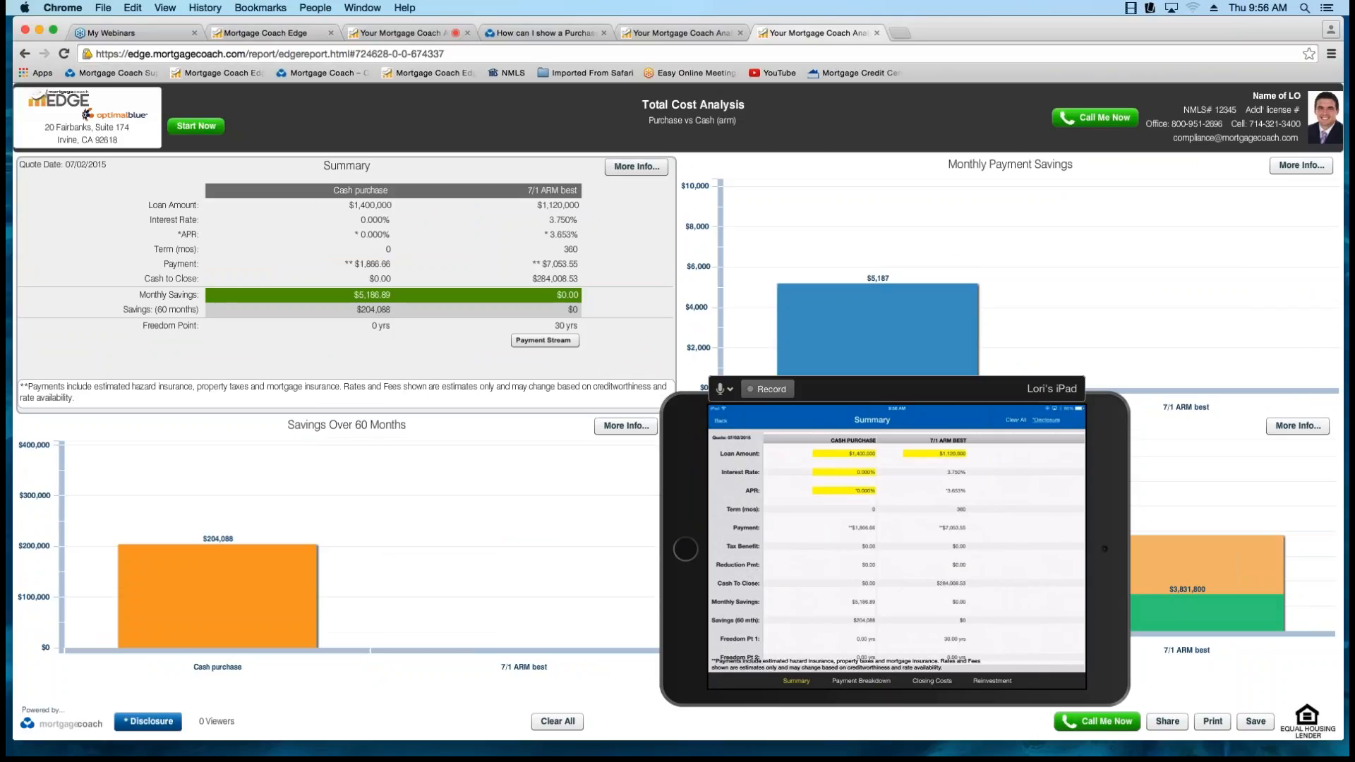
pyautogui.click(896, 416)
pyautogui.press('super+w')
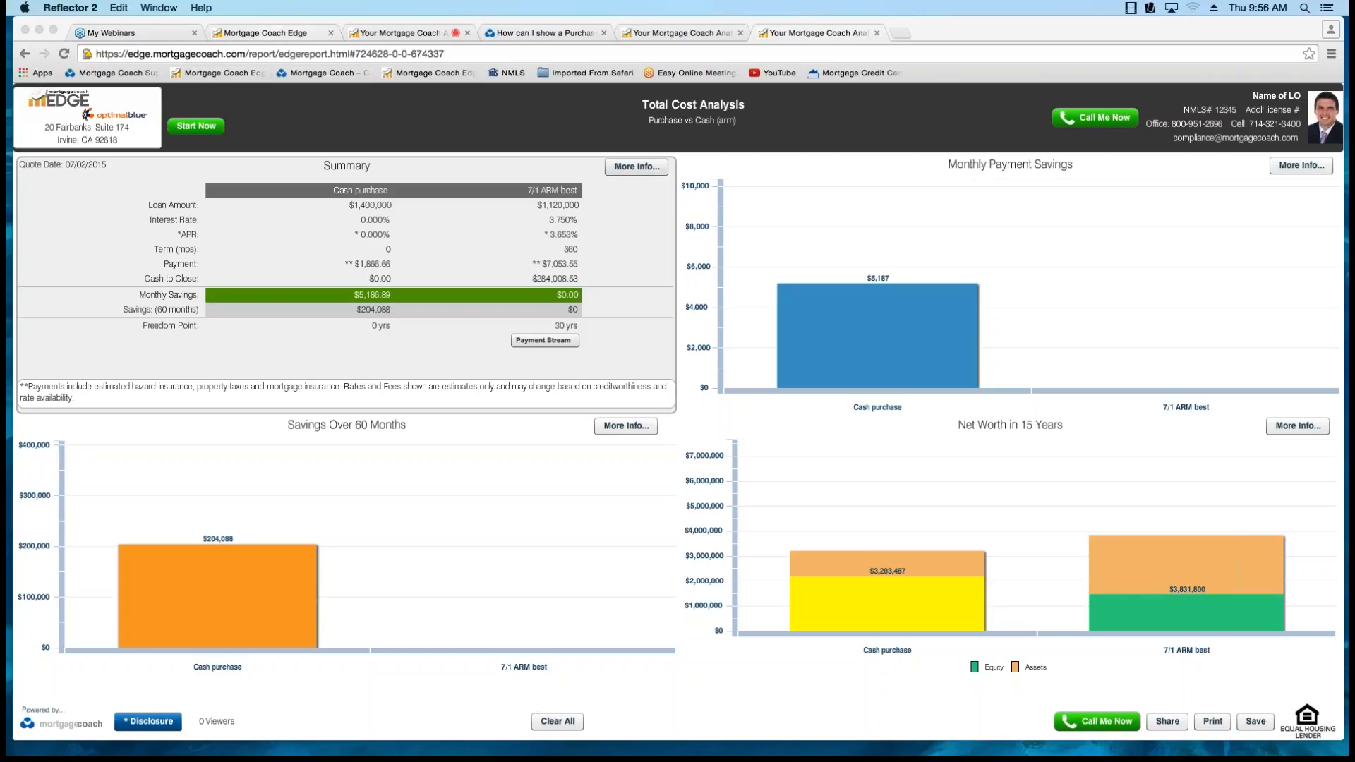
# Generate a report link for the ** MI Comparison ** client from EDGE's home page, and close the Report Link dialog.
pyautogui.click(265, 34)
pyautogui.click(265, 34)
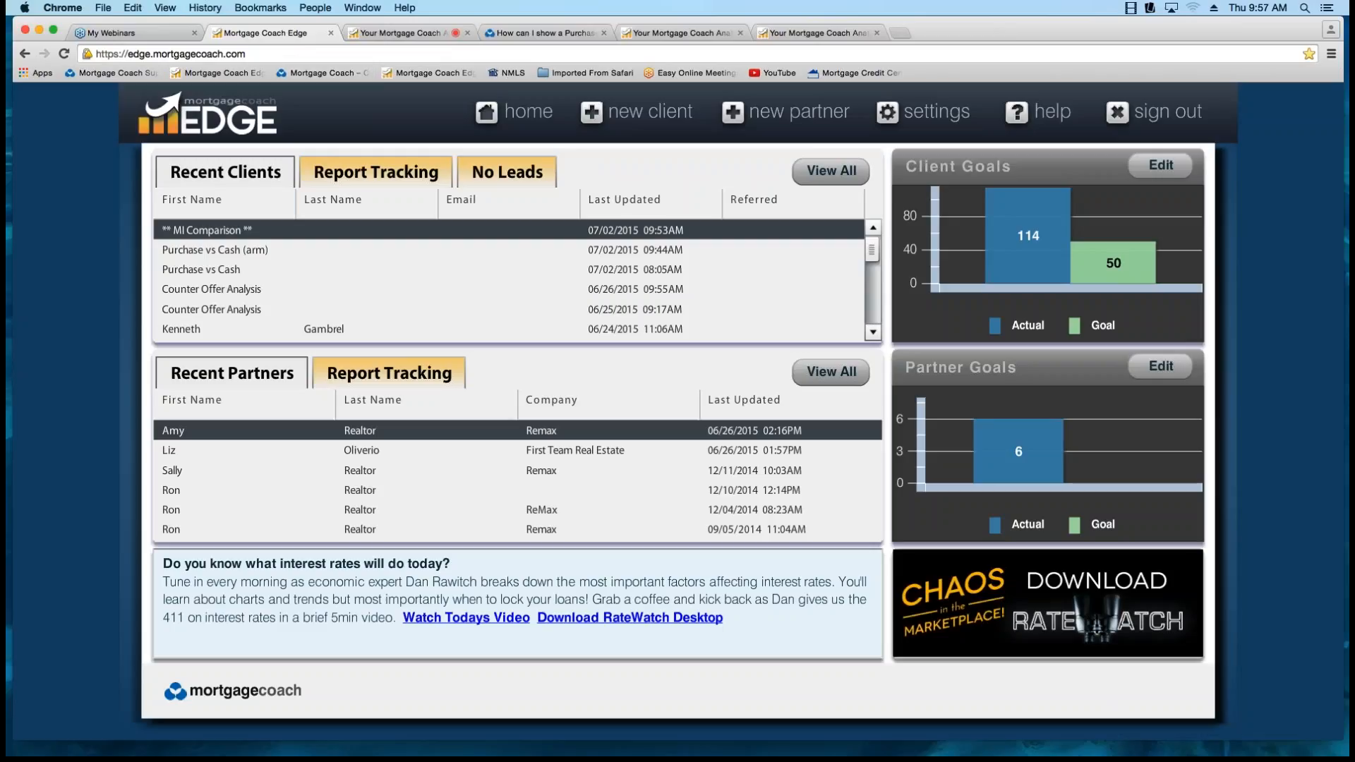
pyautogui.doubleClick(207, 230)
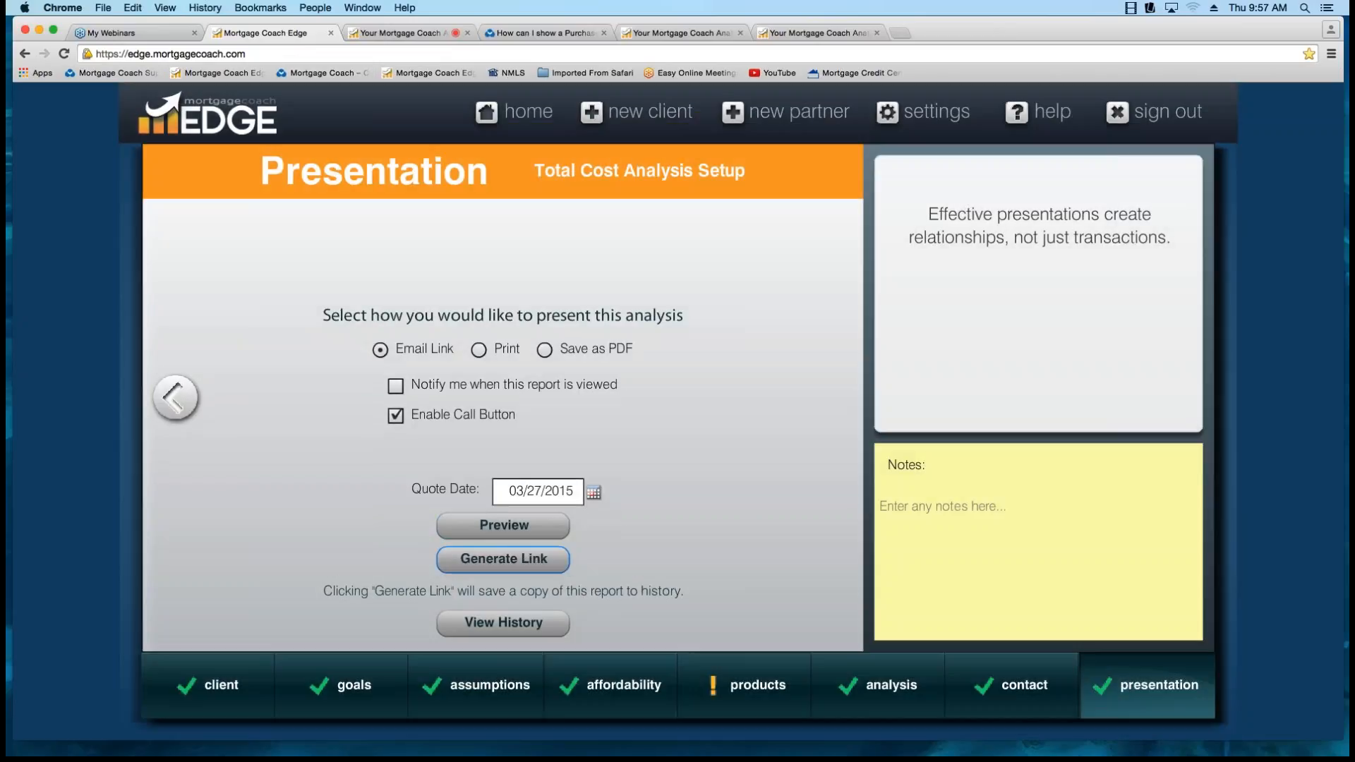
pyautogui.click(538, 562)
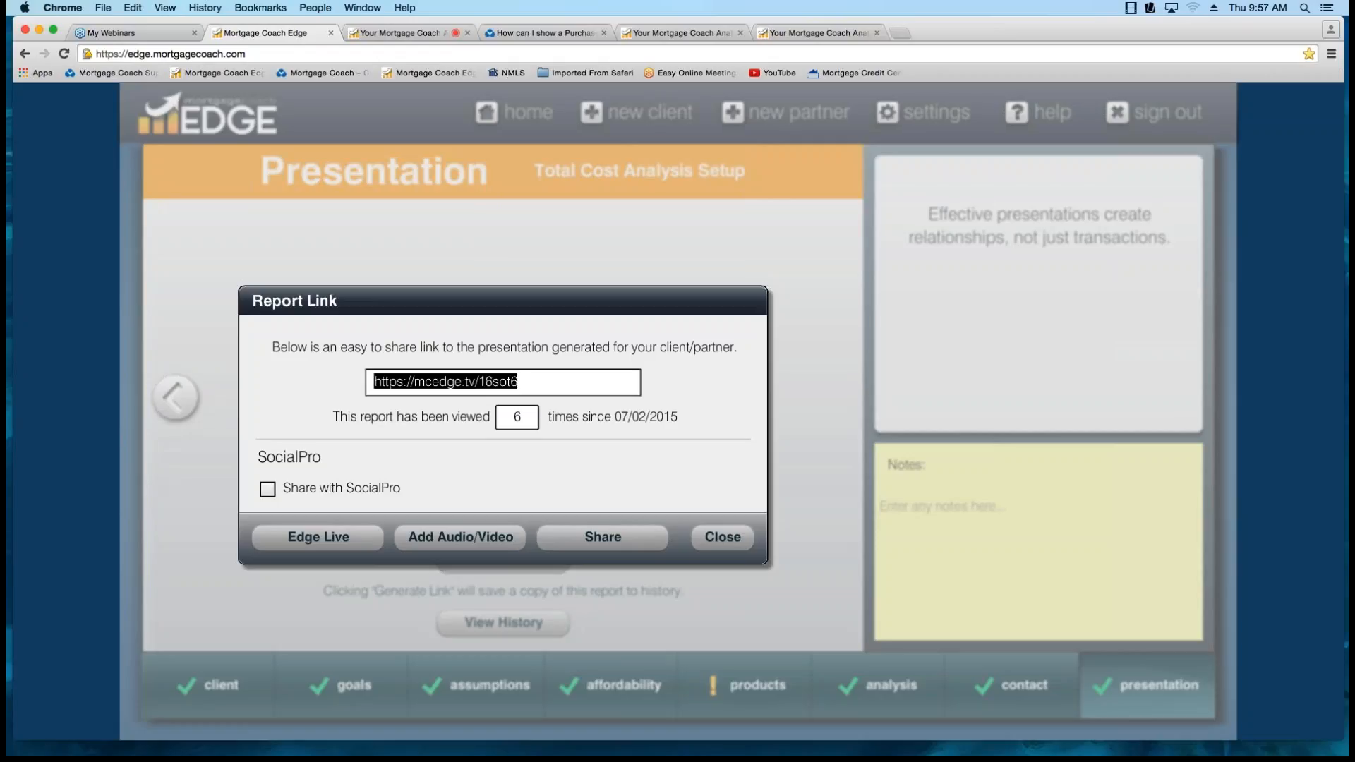
pyautogui.click(722, 537)
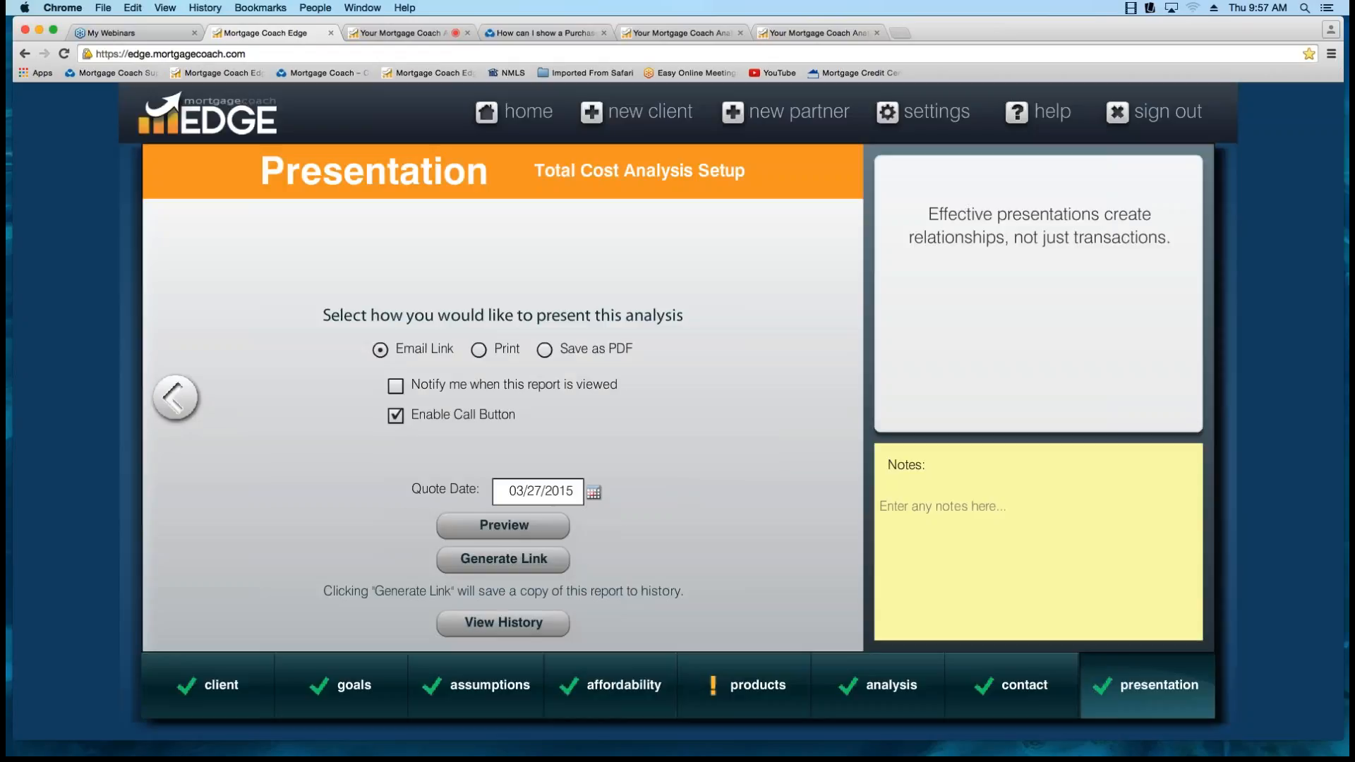
pyautogui.press('super+t')
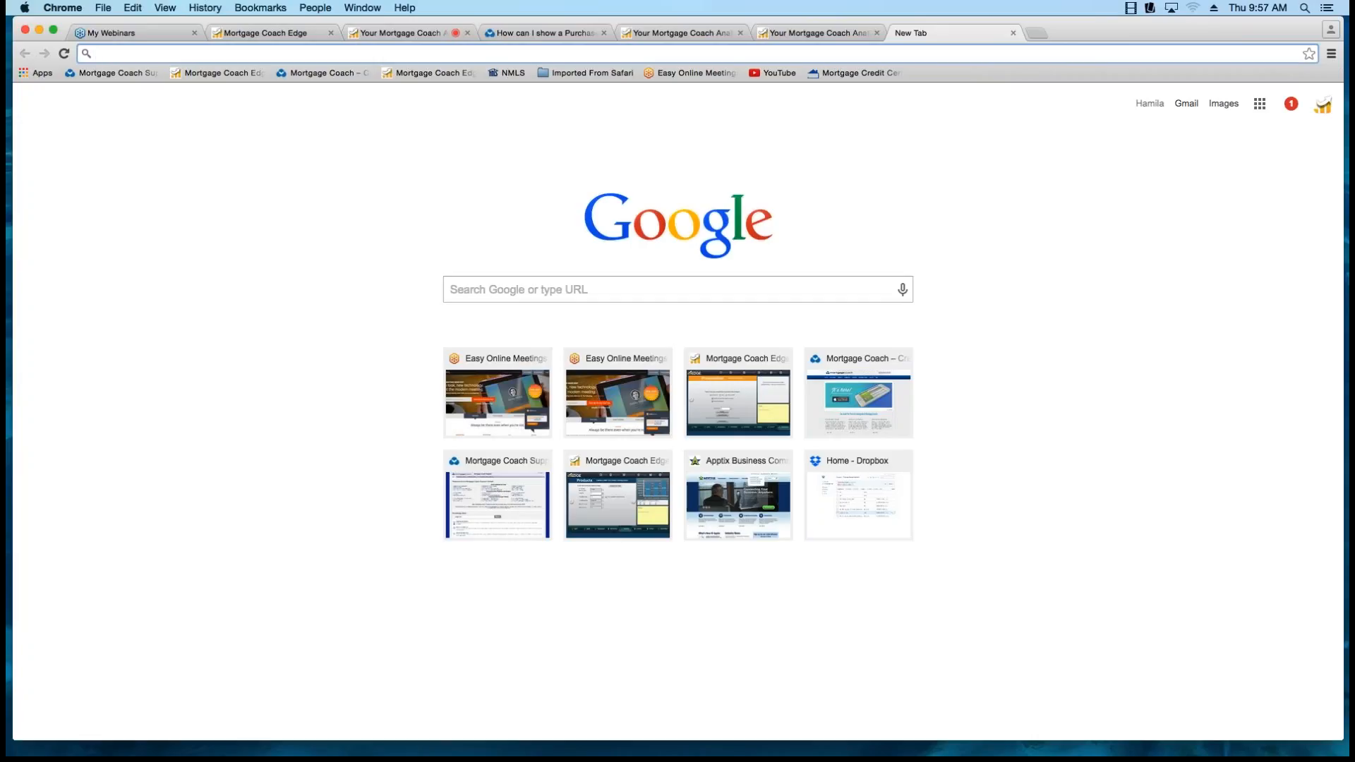
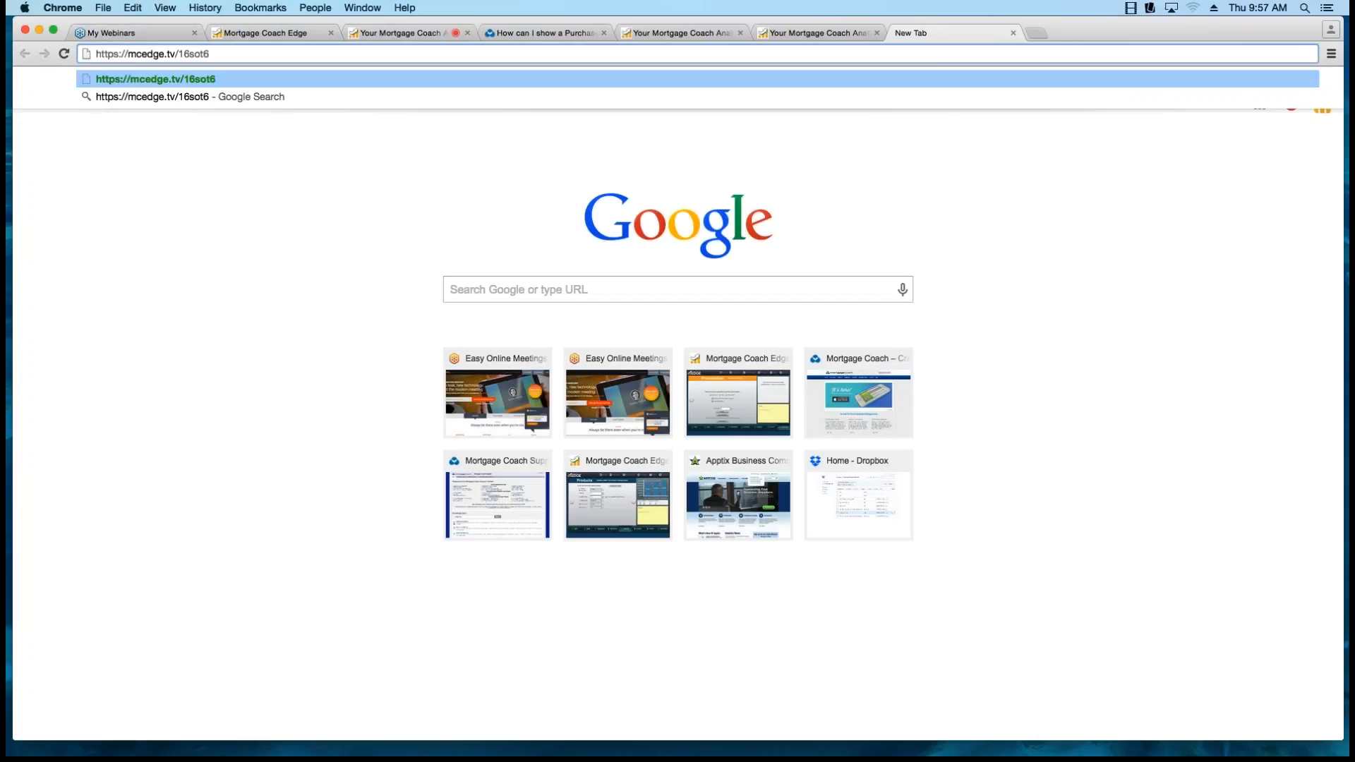
pyautogui.press('Return')
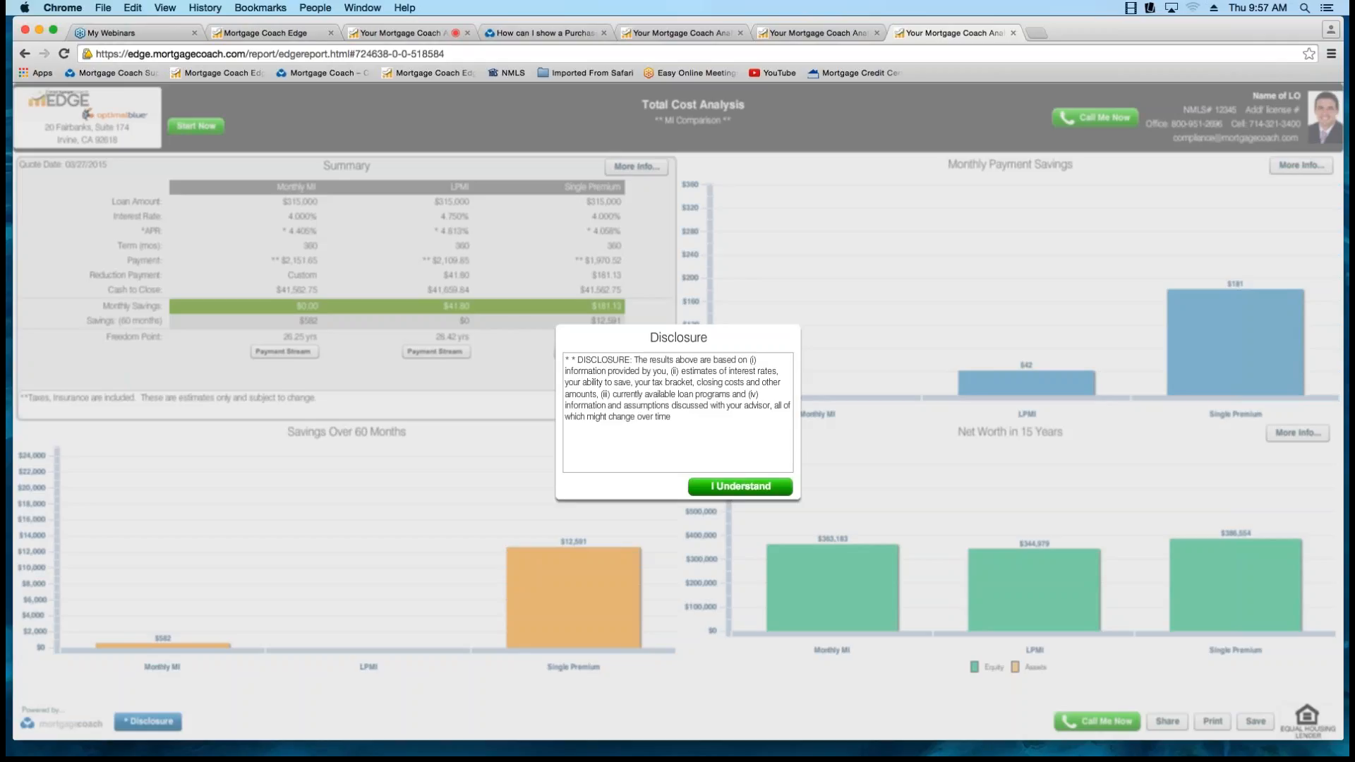
# Detach the linked MI Comparison report into its own window, and narrow it to about half the desktop beside the main browser.
pyautogui.moveTo(954, 33); pyautogui.dragTo(956, 54)
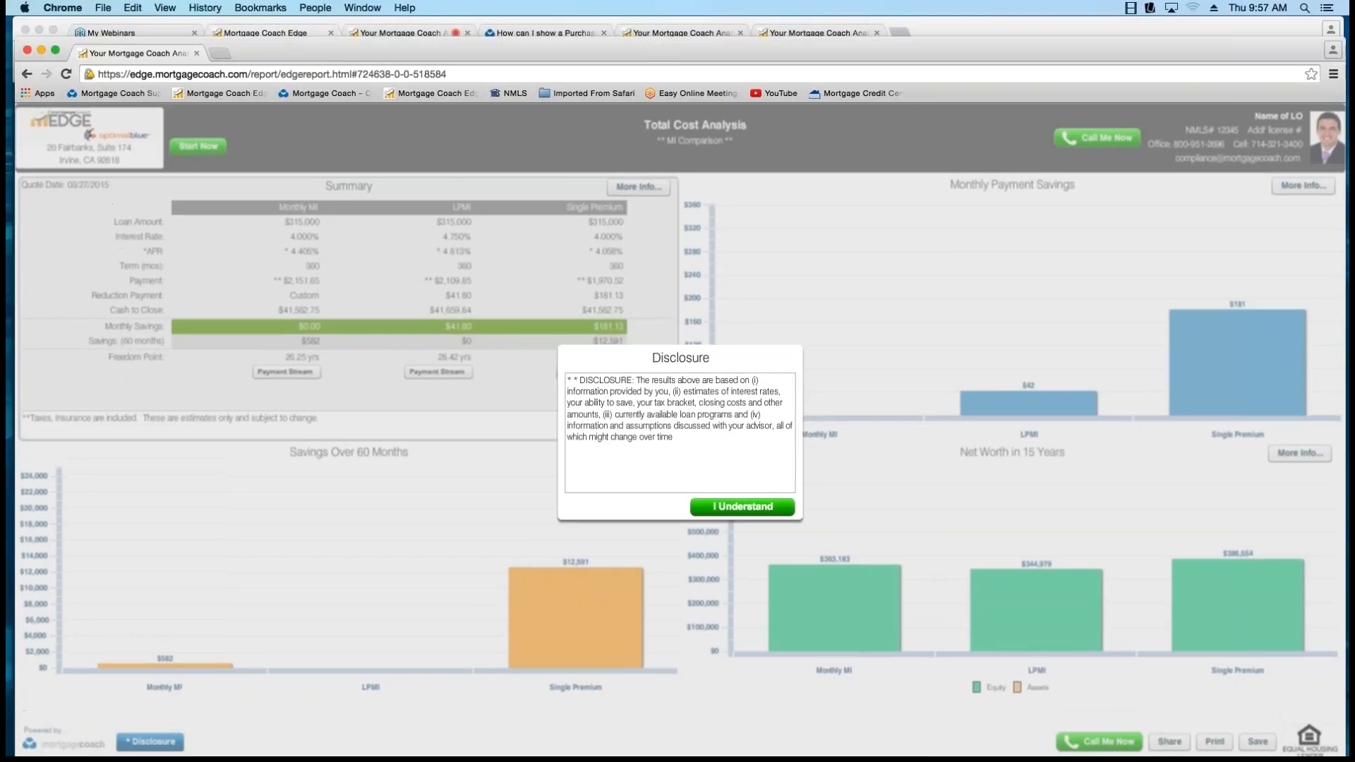
pyautogui.moveTo(1219, 51); pyautogui.dragTo(1137, 64)
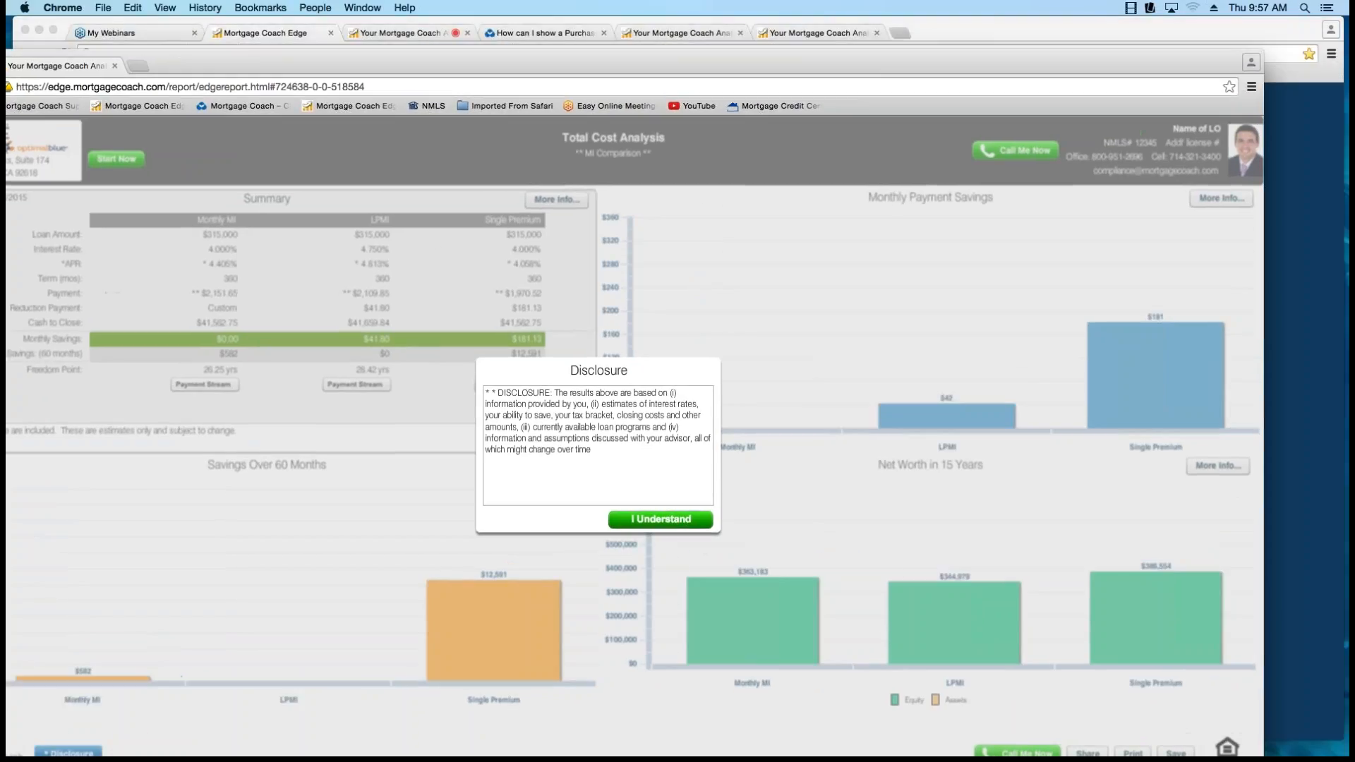
pyautogui.moveTo(1263, 395); pyautogui.dragTo(686, 395)
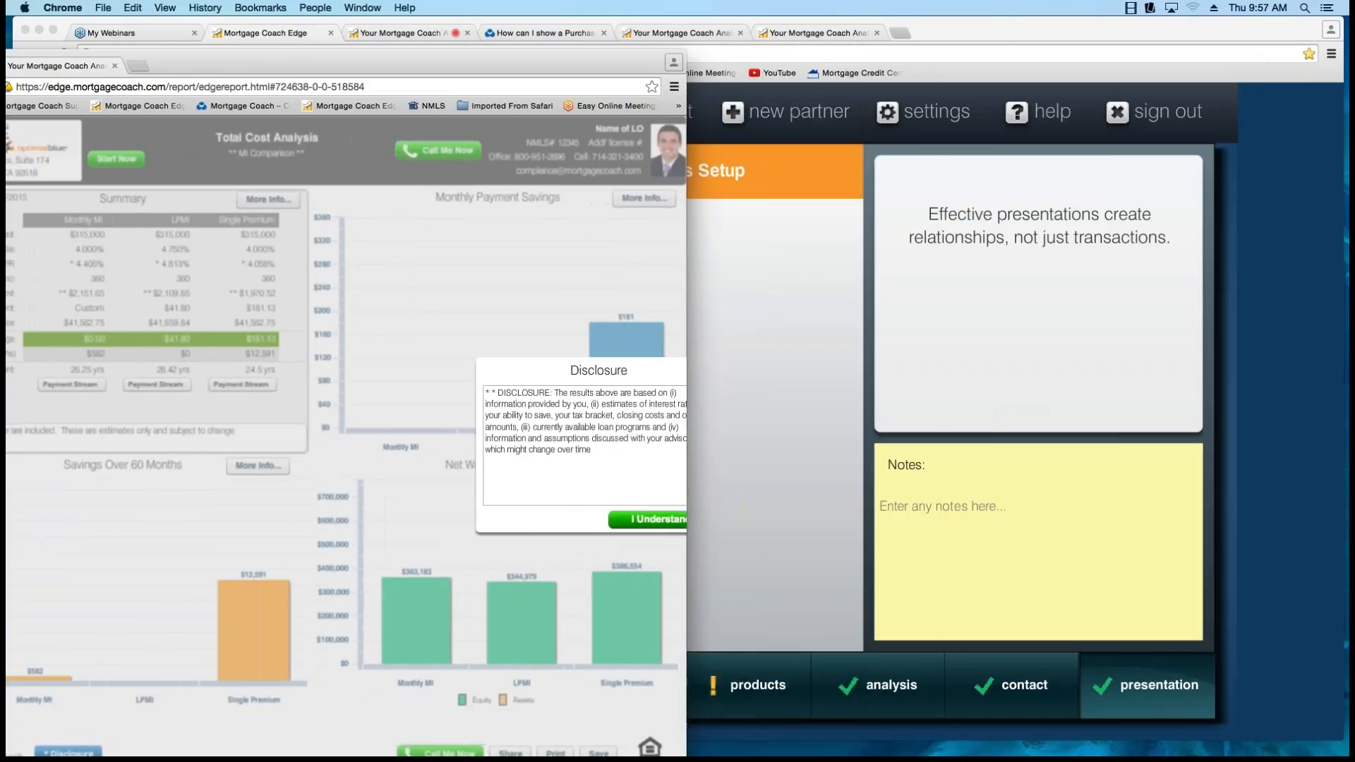
pyautogui.moveTo(451, 64); pyautogui.dragTo(1125, 31)
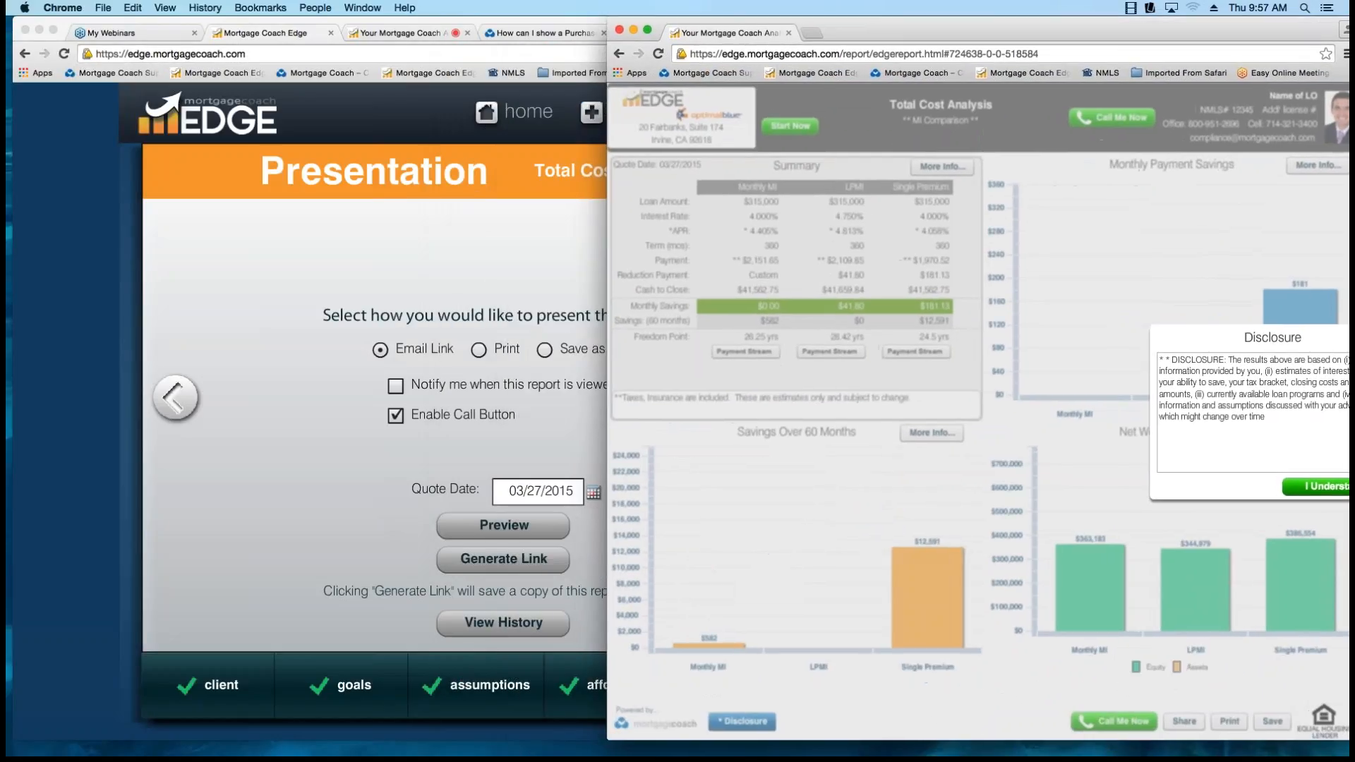
pyautogui.moveTo(606, 395); pyautogui.dragTo(700, 395)
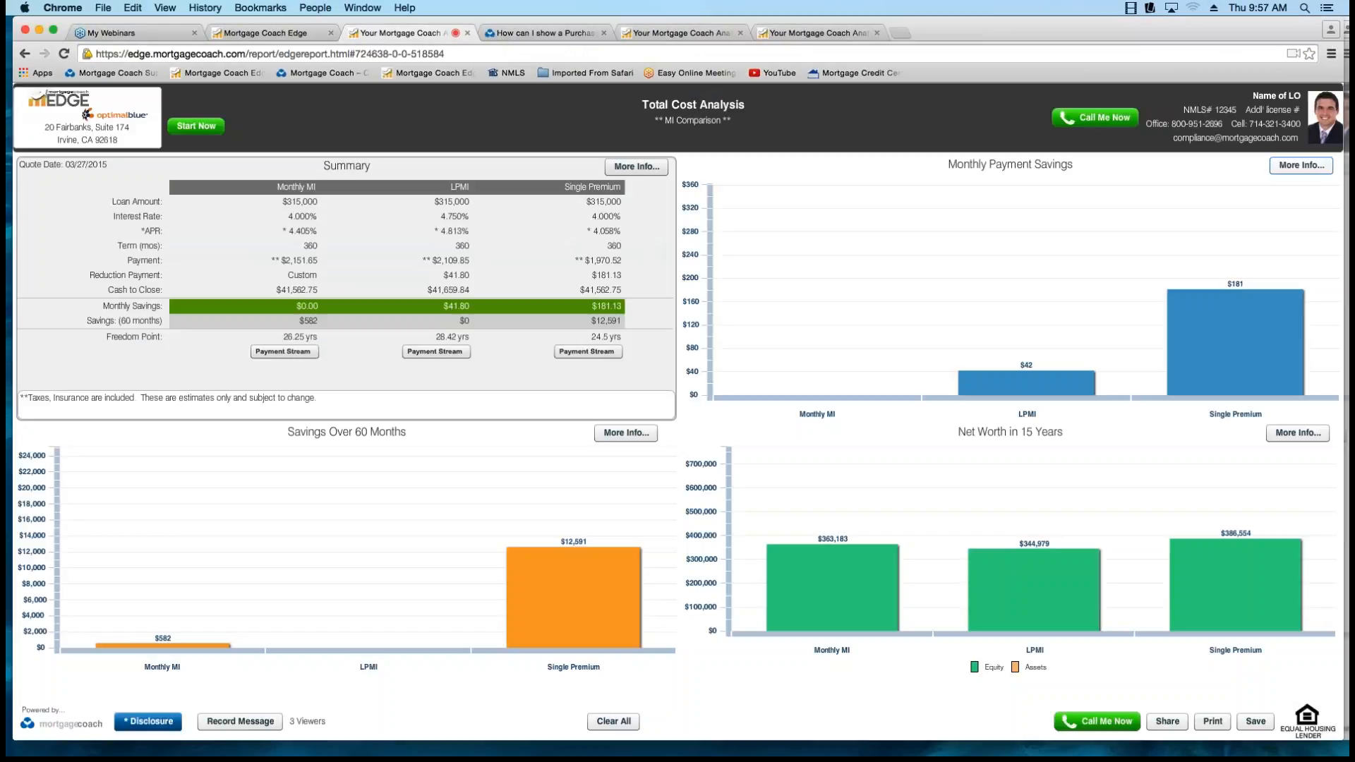
# Generate the MI Comparison link again from the EDGE presentation page, and start an Edge Live session with it.
pyautogui.click(264, 32)
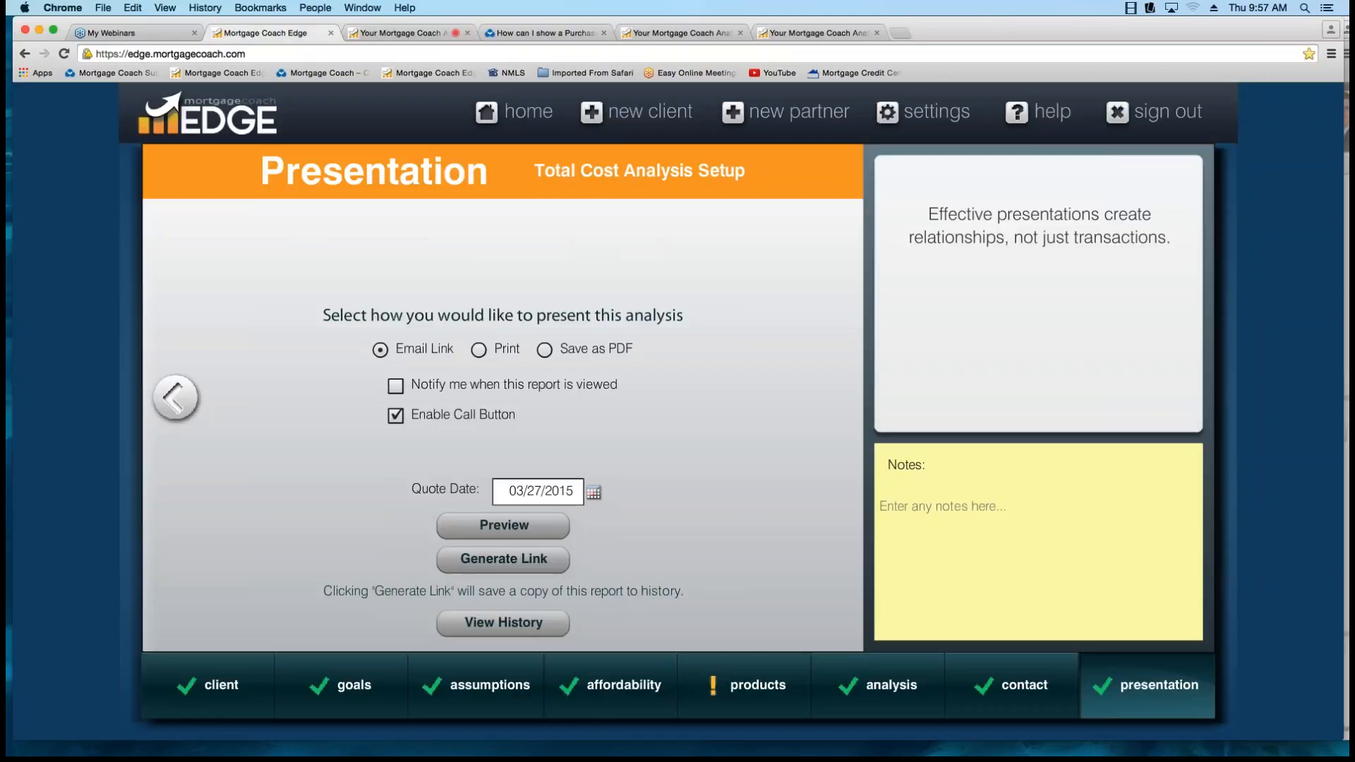
pyautogui.click(492, 559)
pyautogui.click(318, 538)
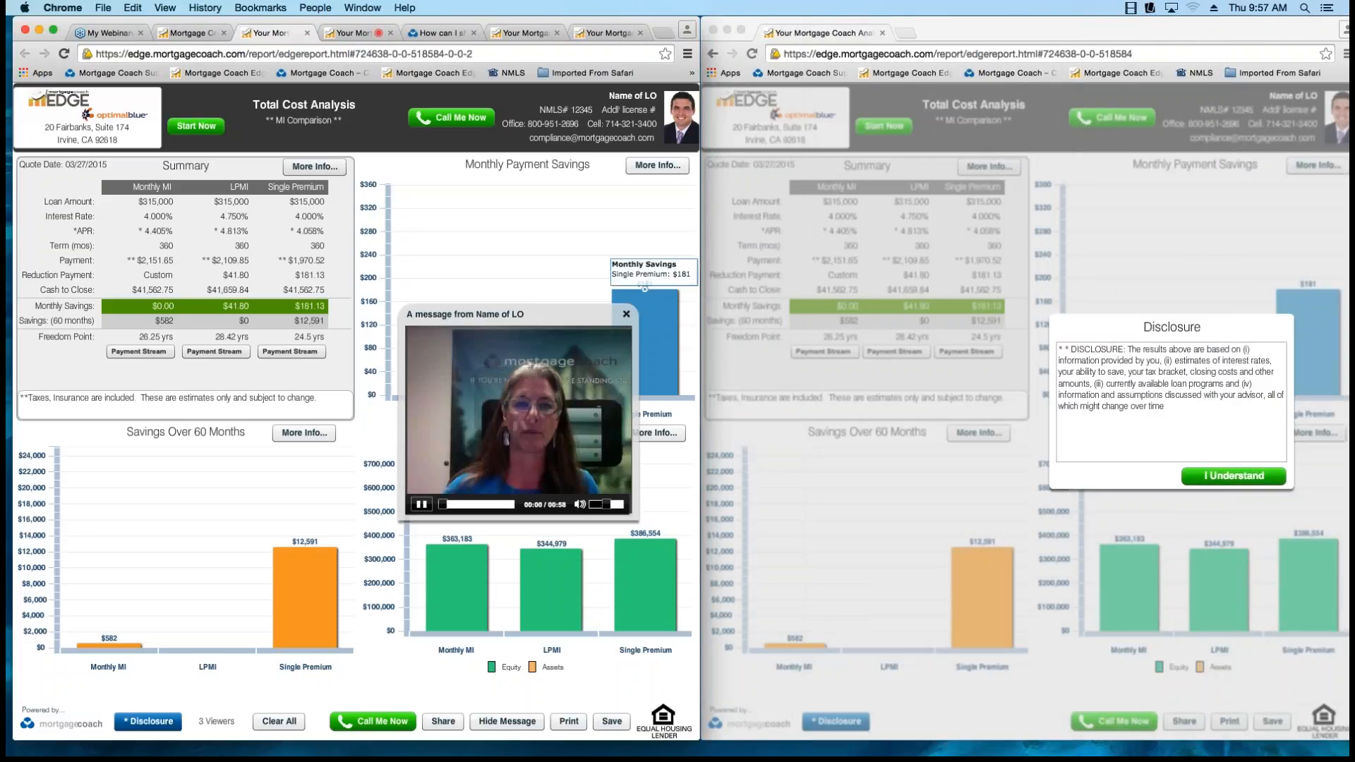
# Accept the disclosure in the client's report window, and close the video message in both reports.
pyautogui.click(625, 313)
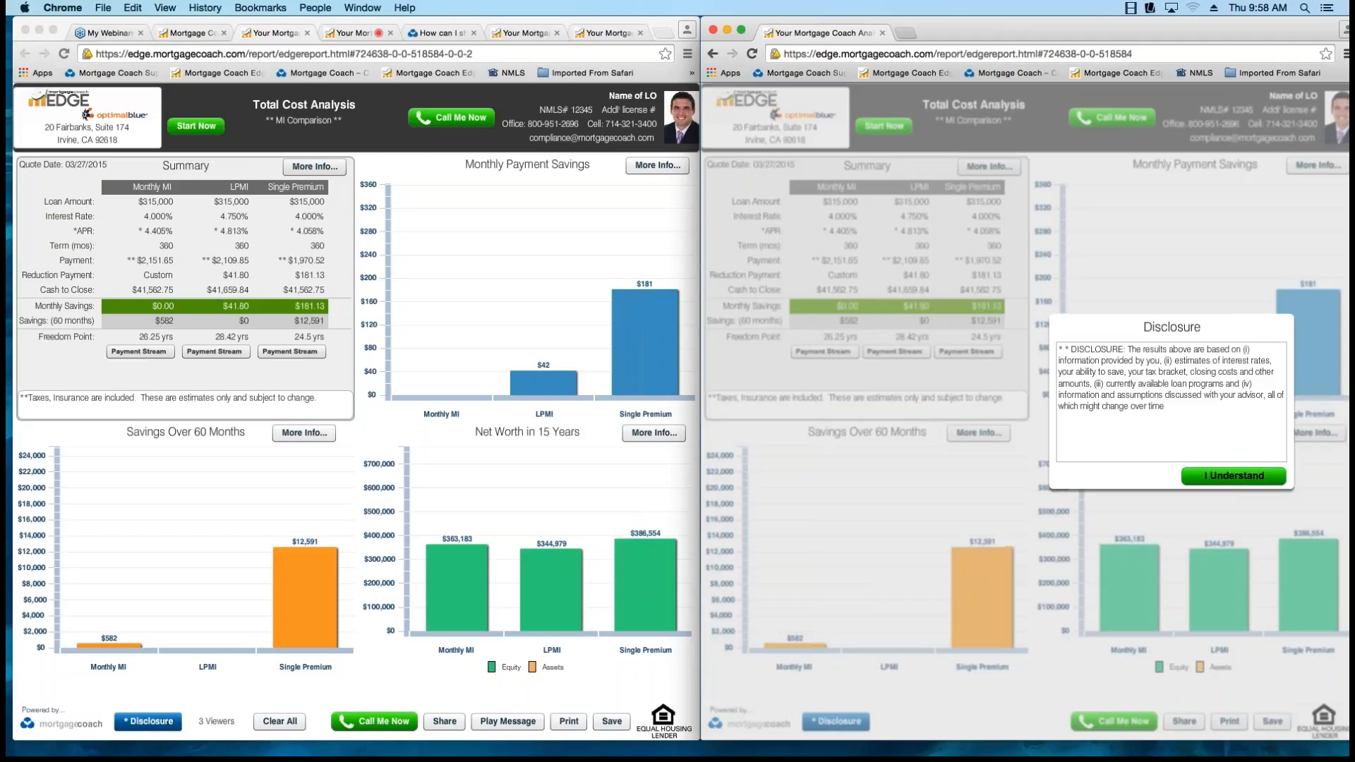
pyautogui.click(1234, 476)
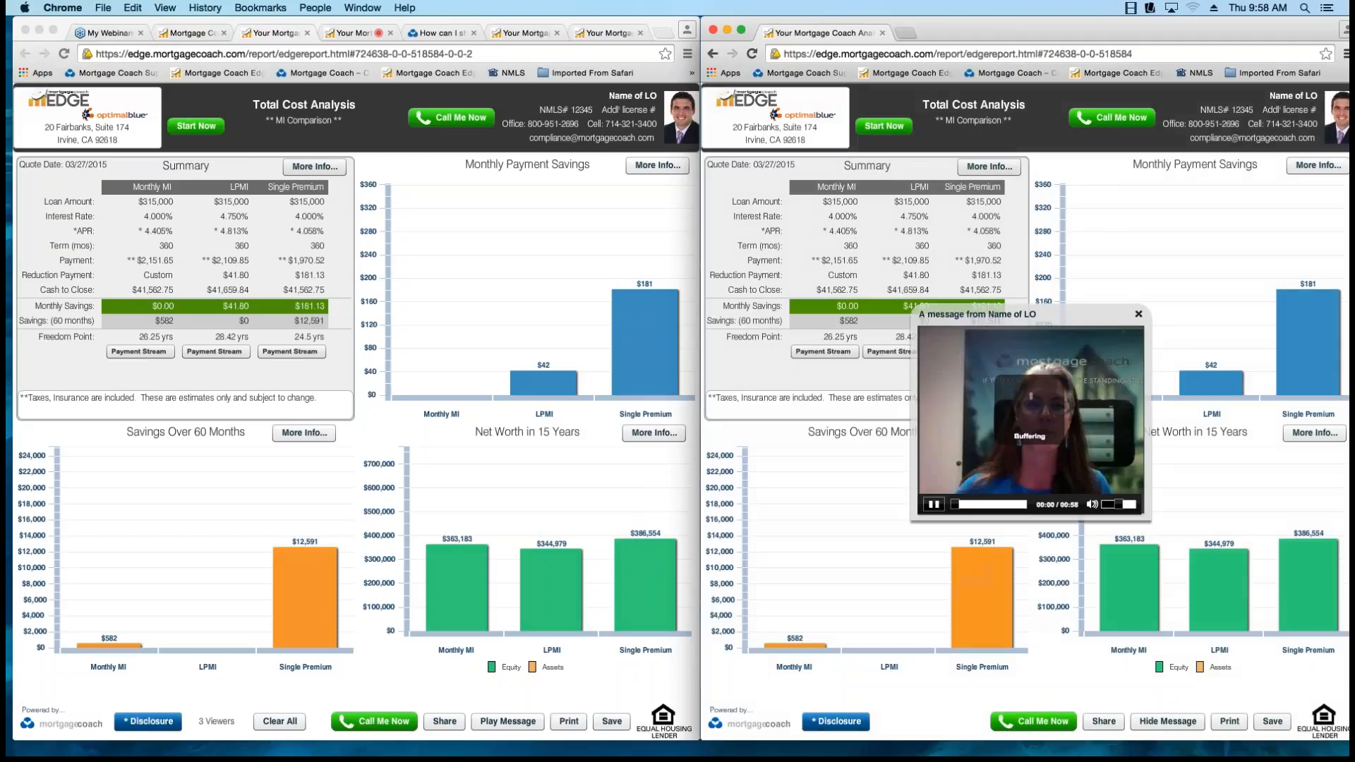
pyautogui.click(1138, 314)
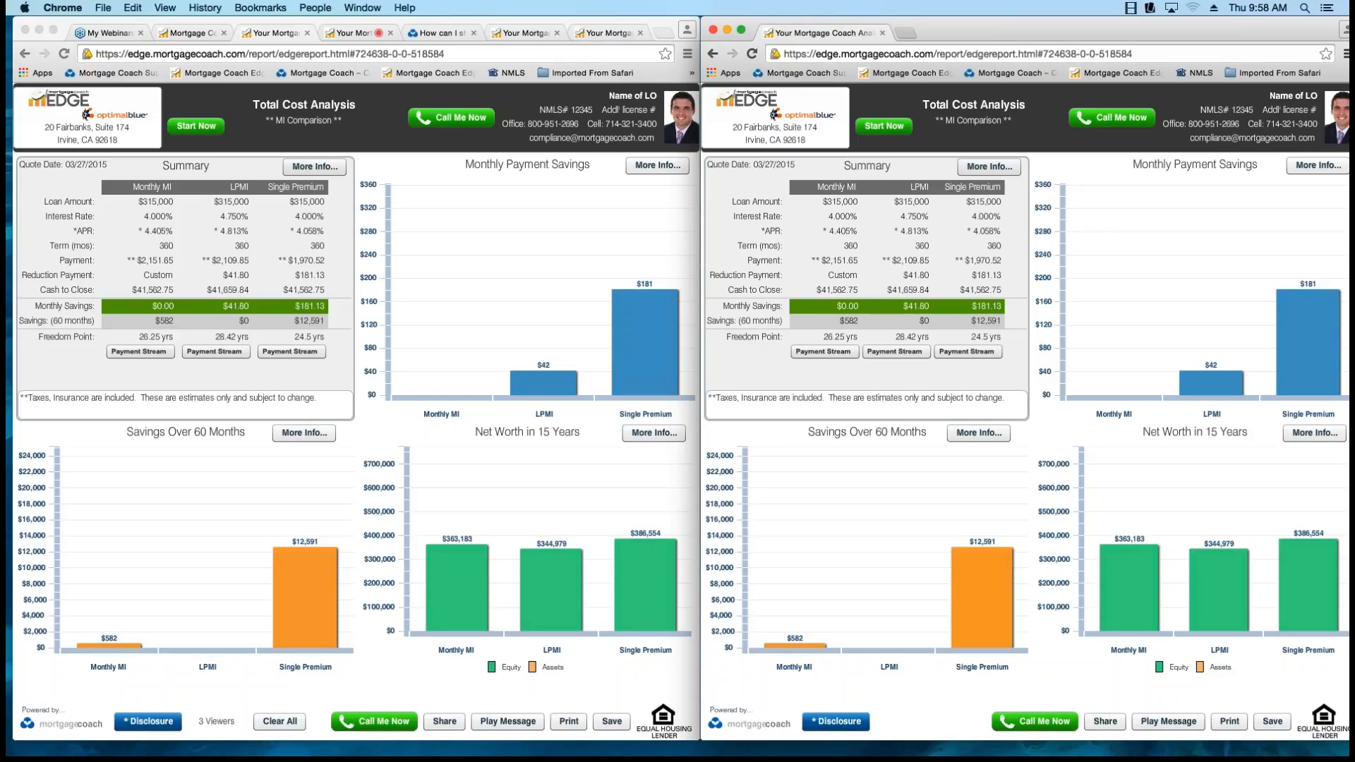
# Show the share link of the client's report, and move the iPad mirror off the Copy Link dialog.
pyautogui.press('super+Tab')
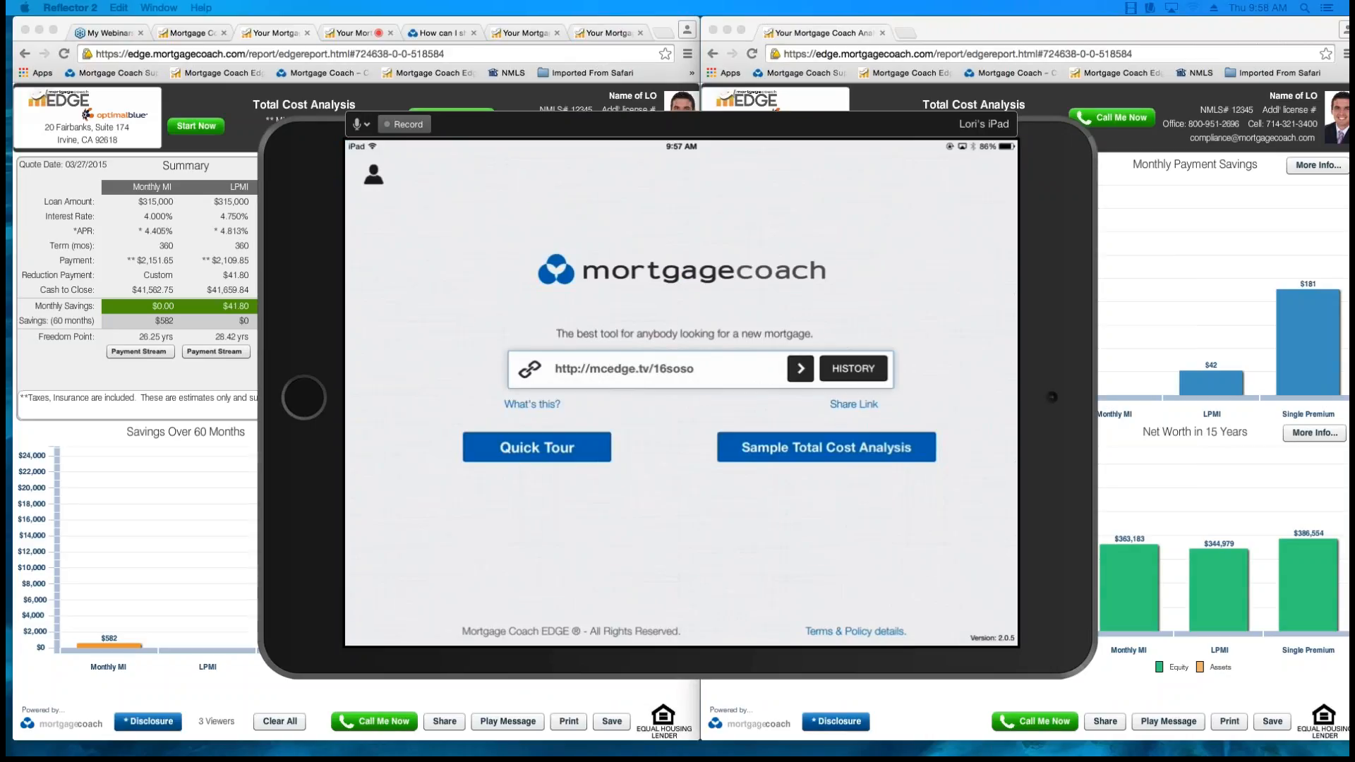
pyautogui.click(1105, 721)
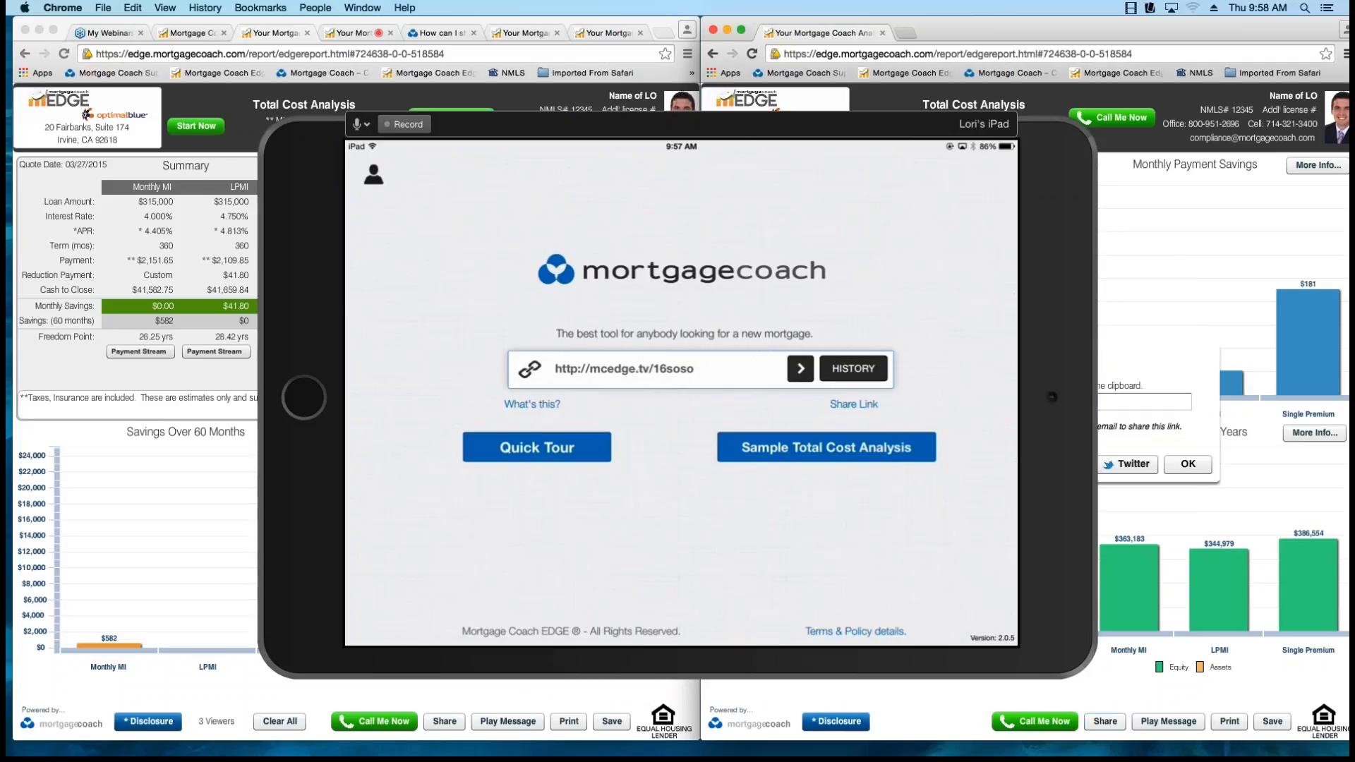
pyautogui.moveTo(776, 124); pyautogui.dragTo(566, 127)
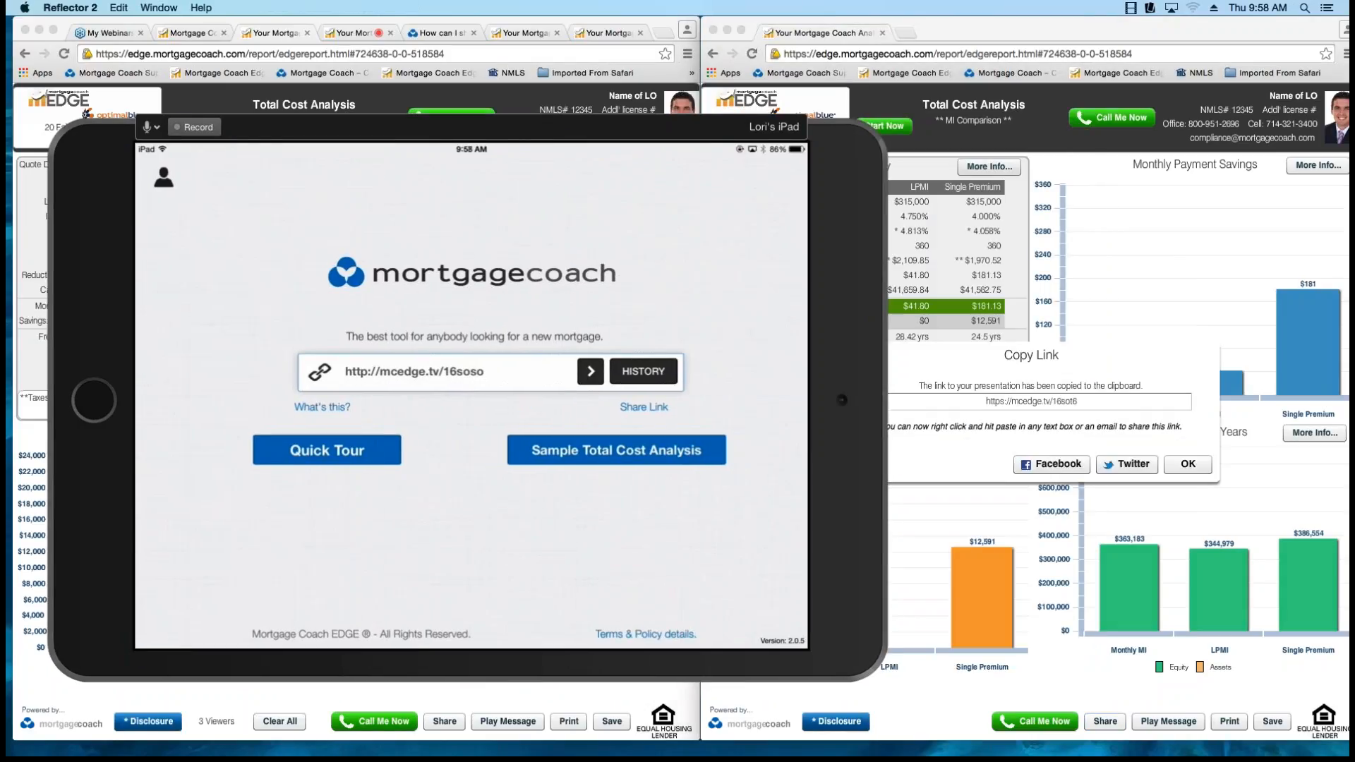
pyautogui.click(485, 371)
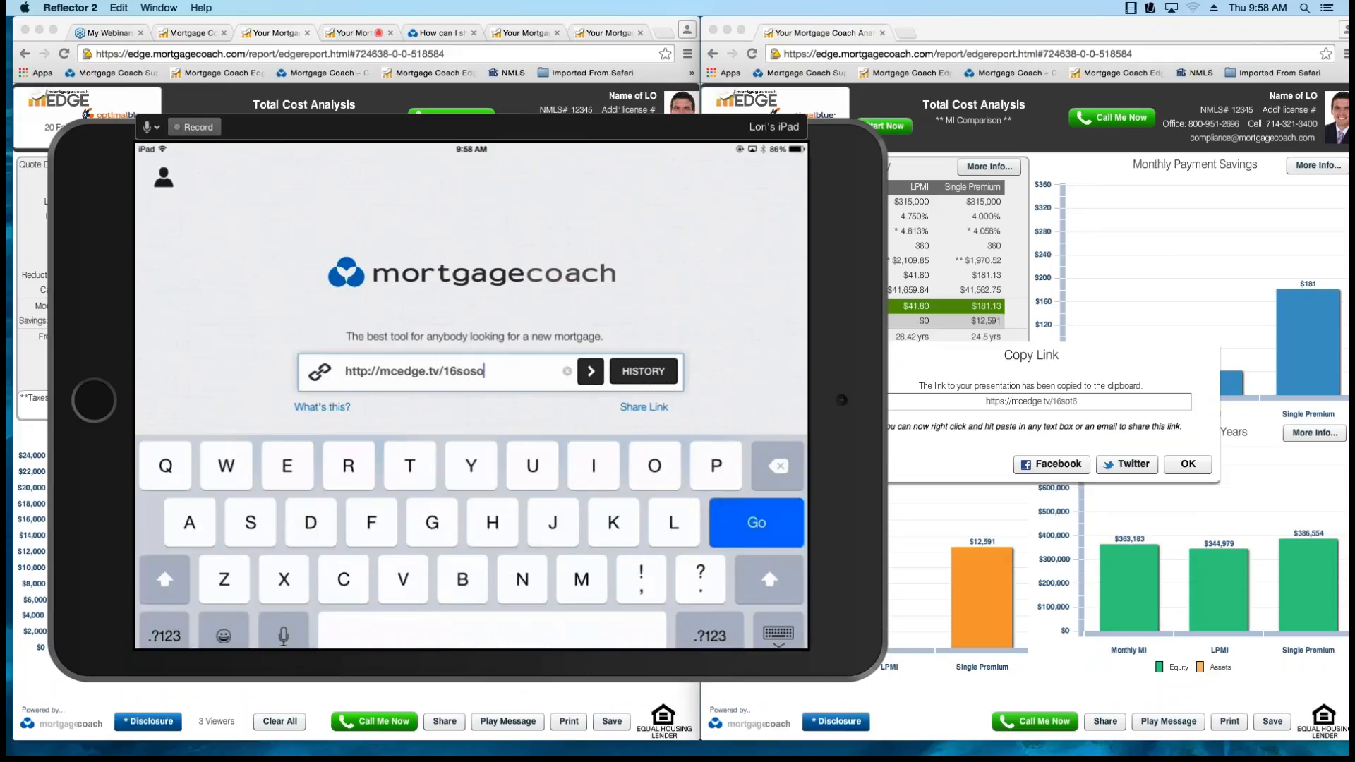
pyautogui.press('BackSpace')
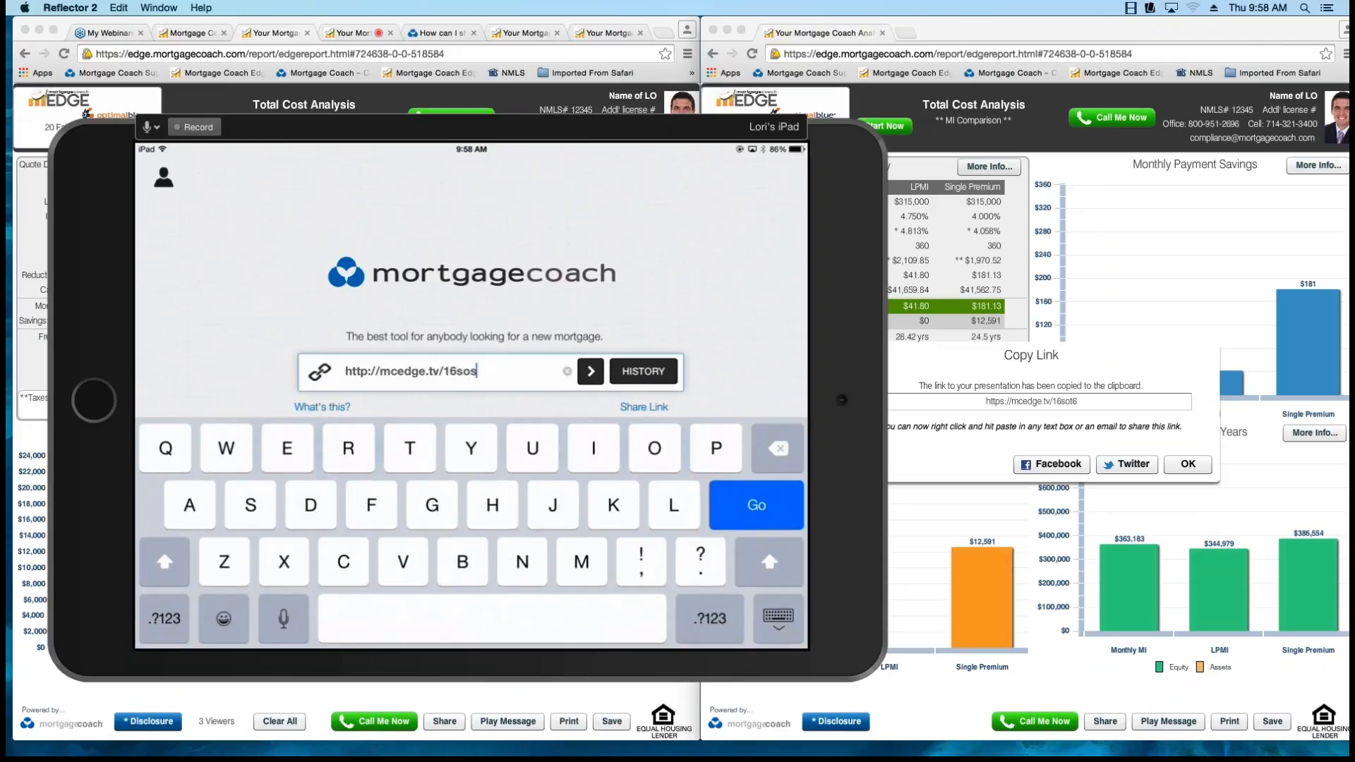
pyautogui.press('BackSpace')
pyautogui.write('t')
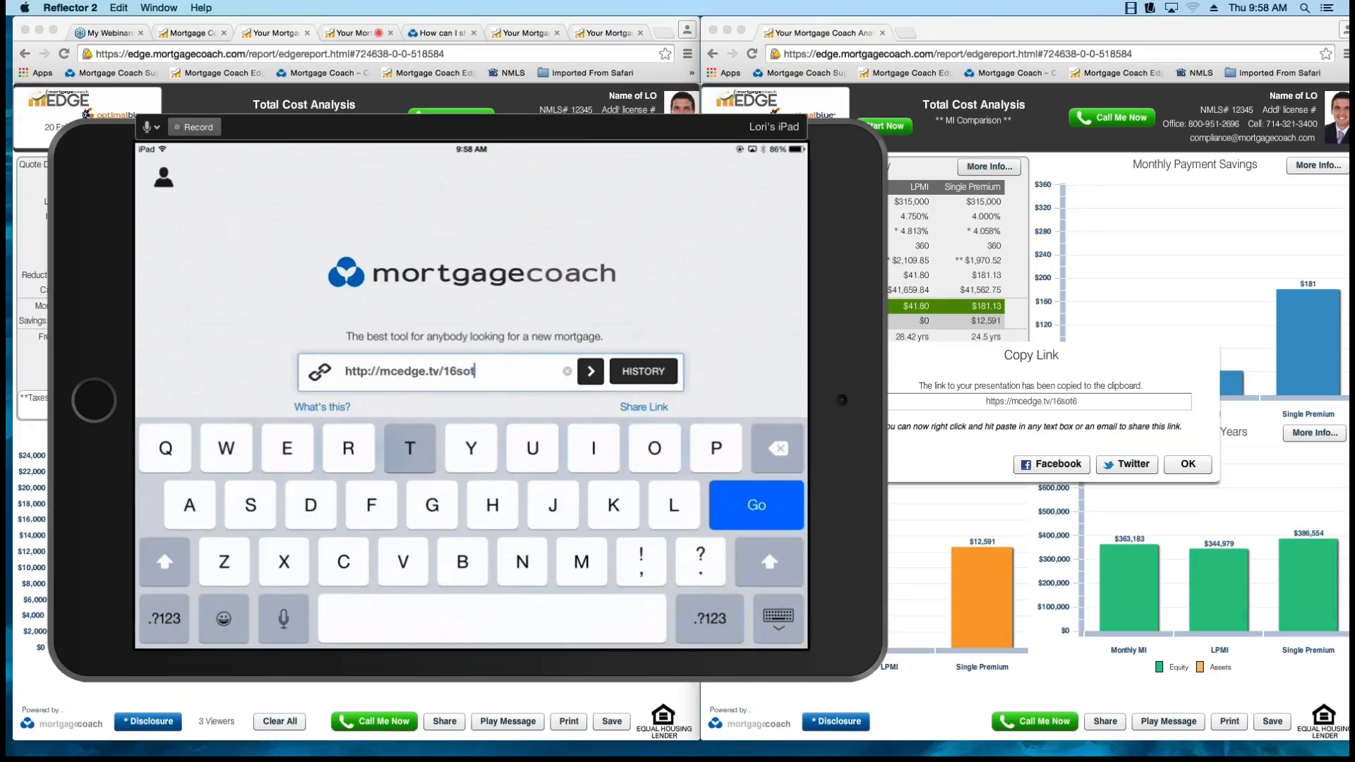
pyautogui.click(164, 619)
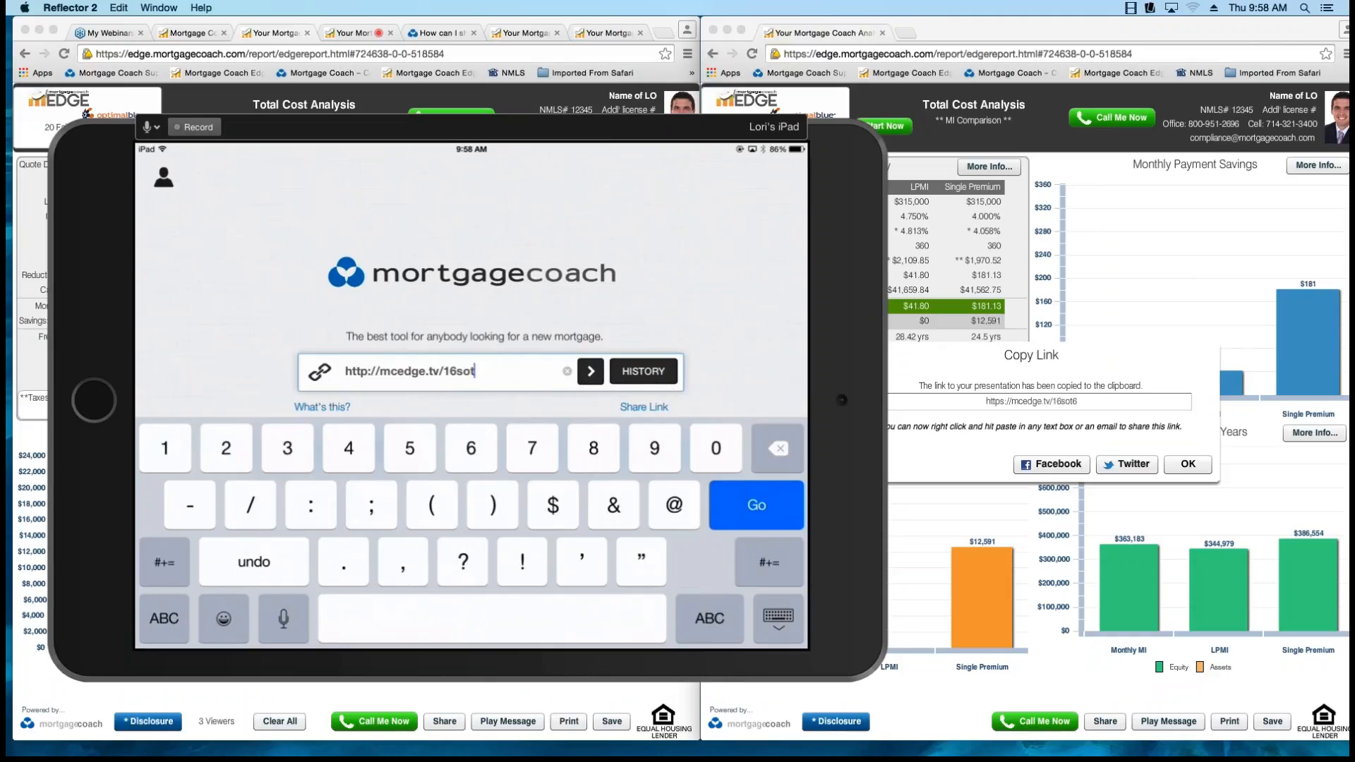
pyautogui.write('6')
pyautogui.click(590, 371)
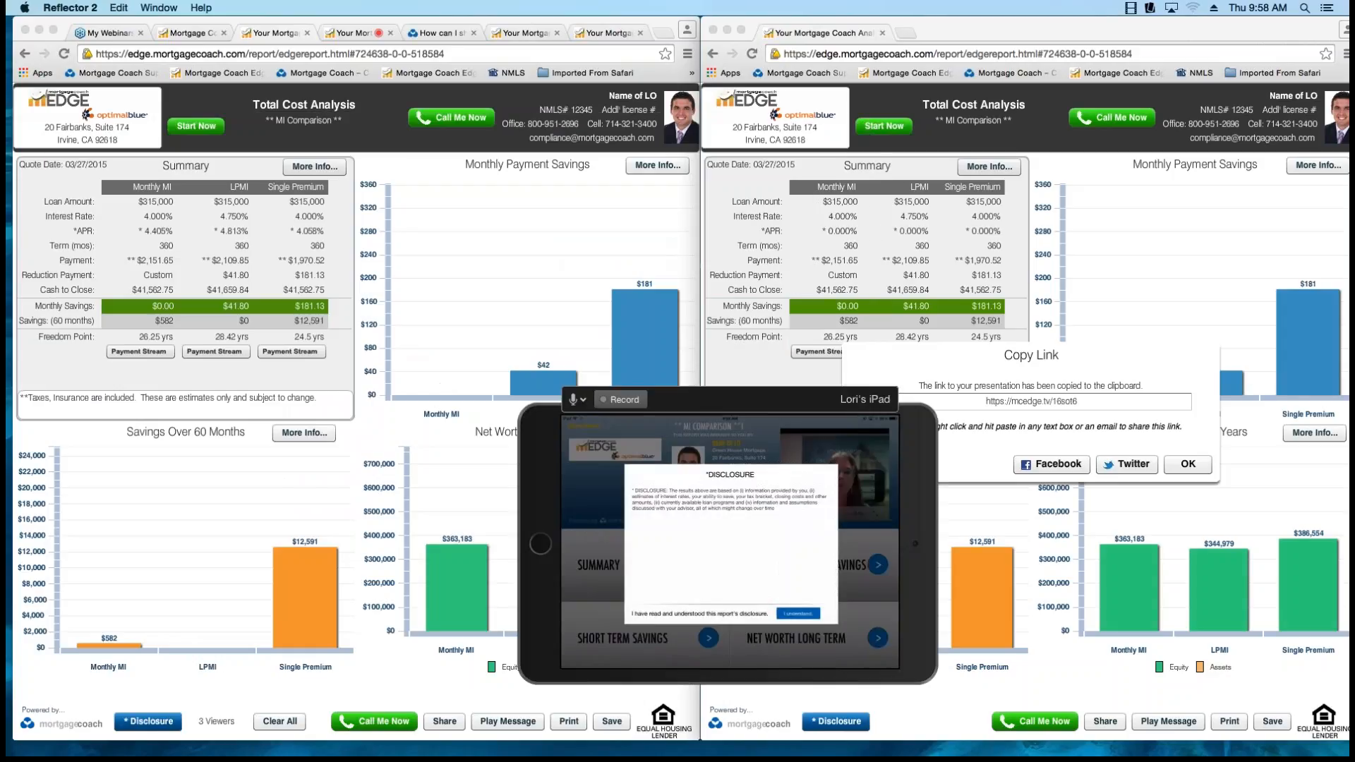
pyautogui.click(798, 612)
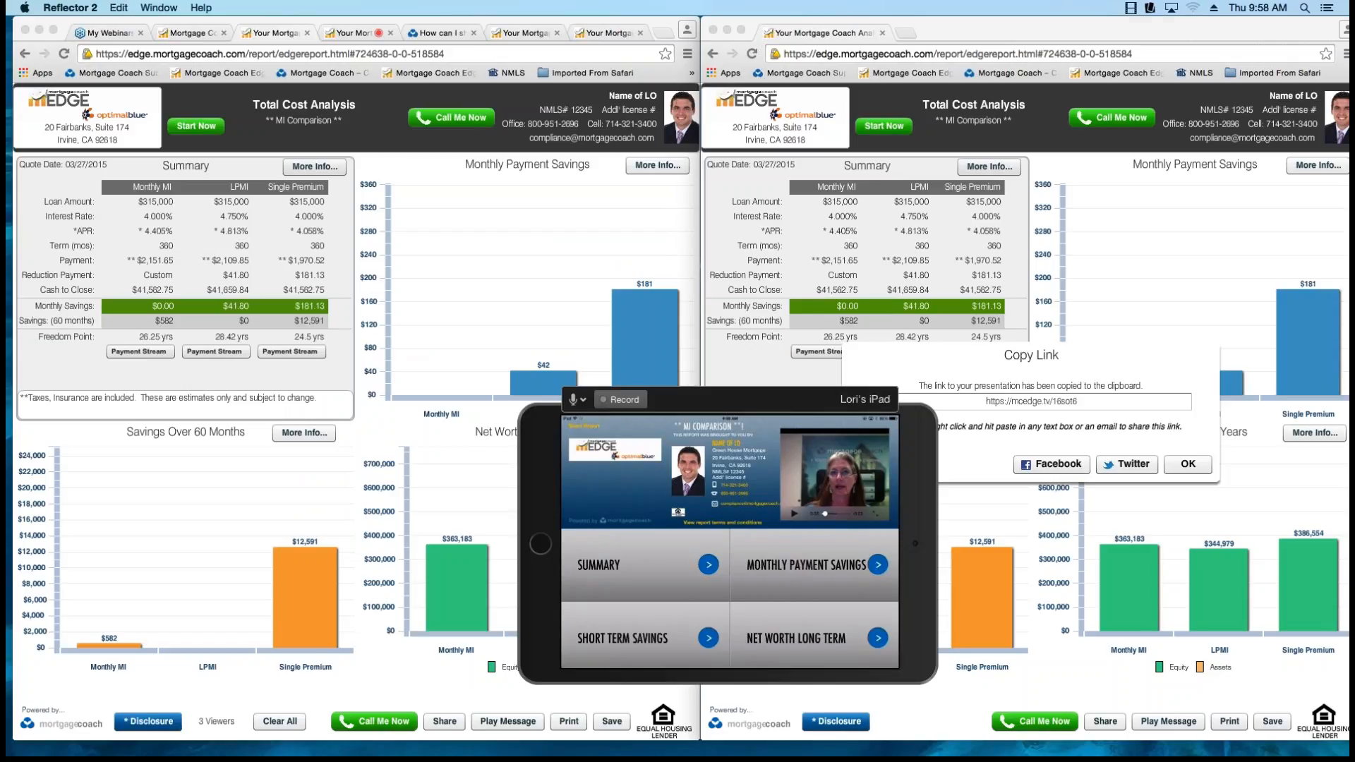
# Close the Copy Link dialog, and place the iPad mirror over the Net Worth in 15 Years chart of the client's report.
pyautogui.click(1188, 464)
pyautogui.click(1187, 464)
pyautogui.moveTo(733, 400); pyautogui.dragTo(1148, 454)
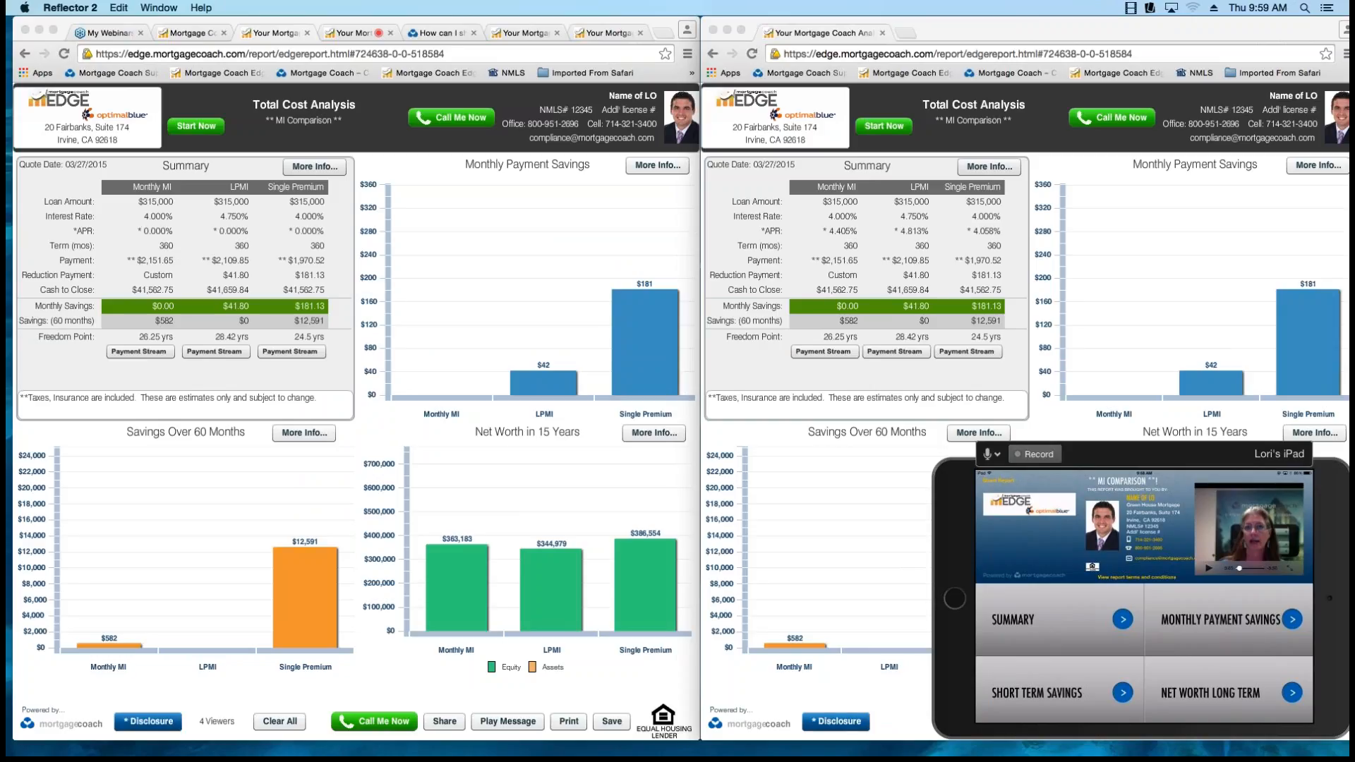
# Highlight the Monthly MI column in the Edge Live report's Summary, and replace that highlight with one on the LPMI column.
pyautogui.click(151, 187)
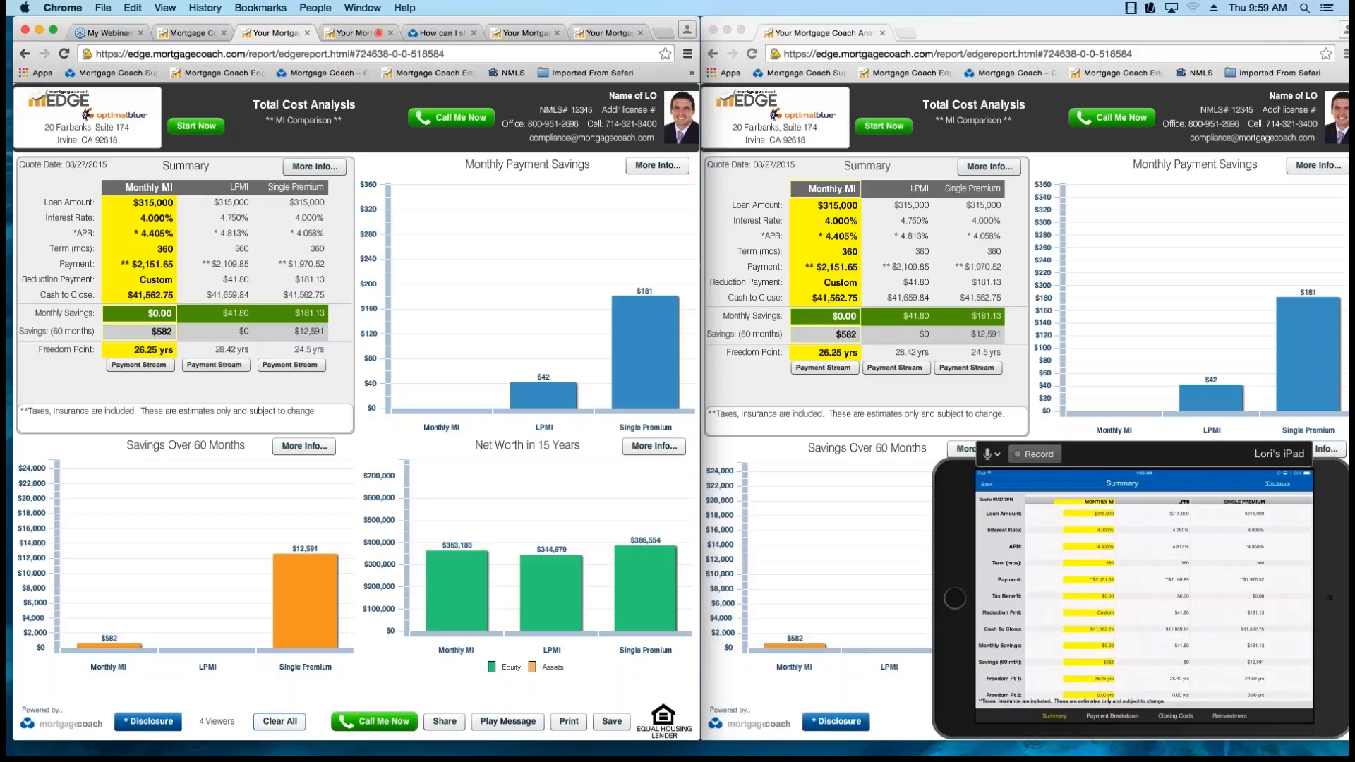
pyautogui.click(279, 721)
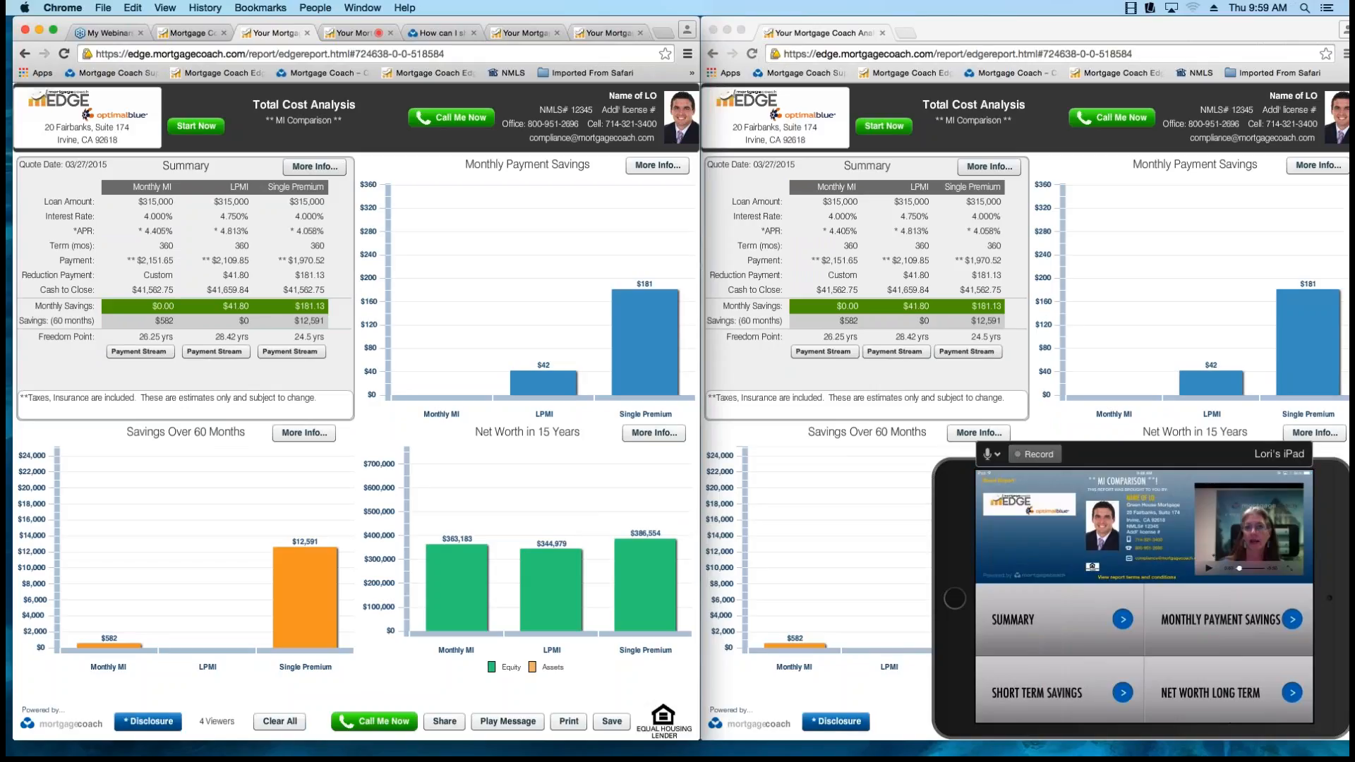
pyautogui.click(225, 188)
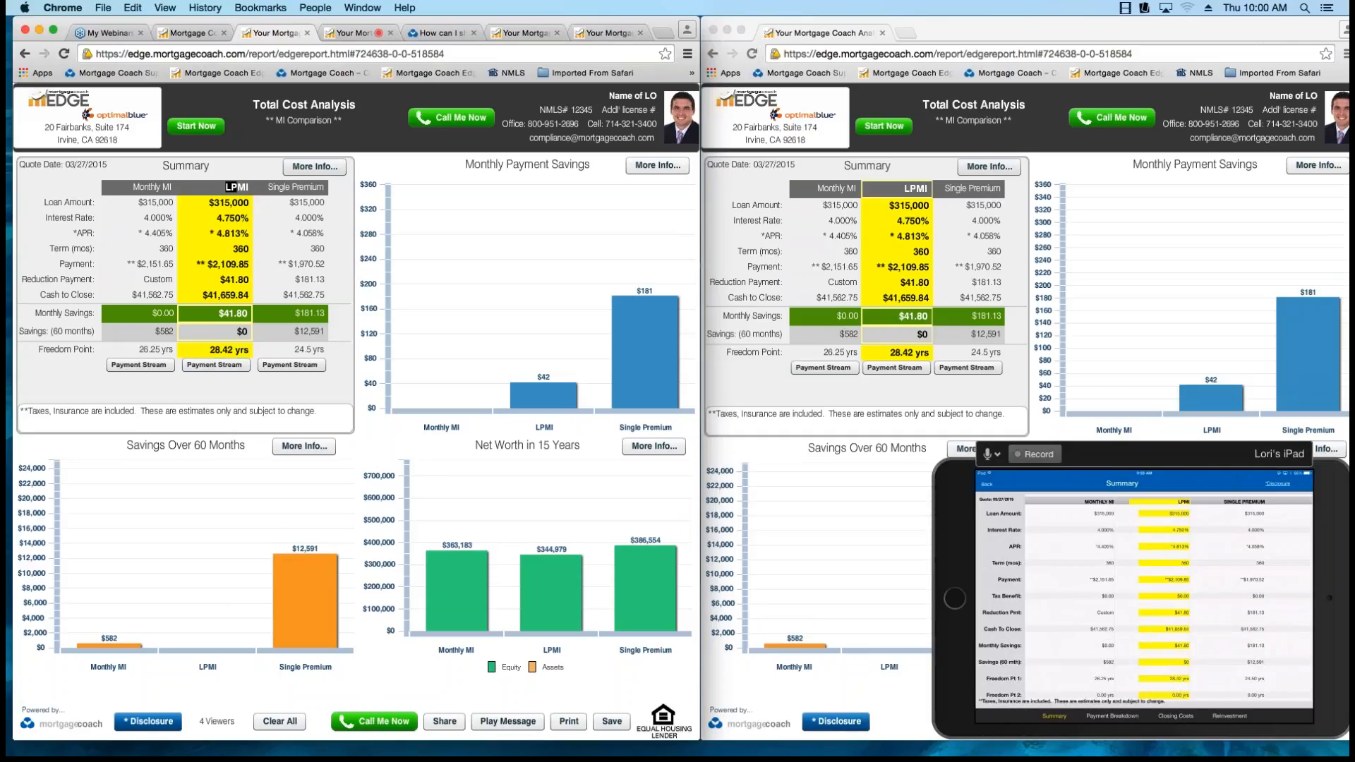
# Open the Reinvestment Strategy details in the Edge Live report, and highlight the Reduction Pmt label with its LPMI and Single Premium amounts.
pyautogui.click(314, 167)
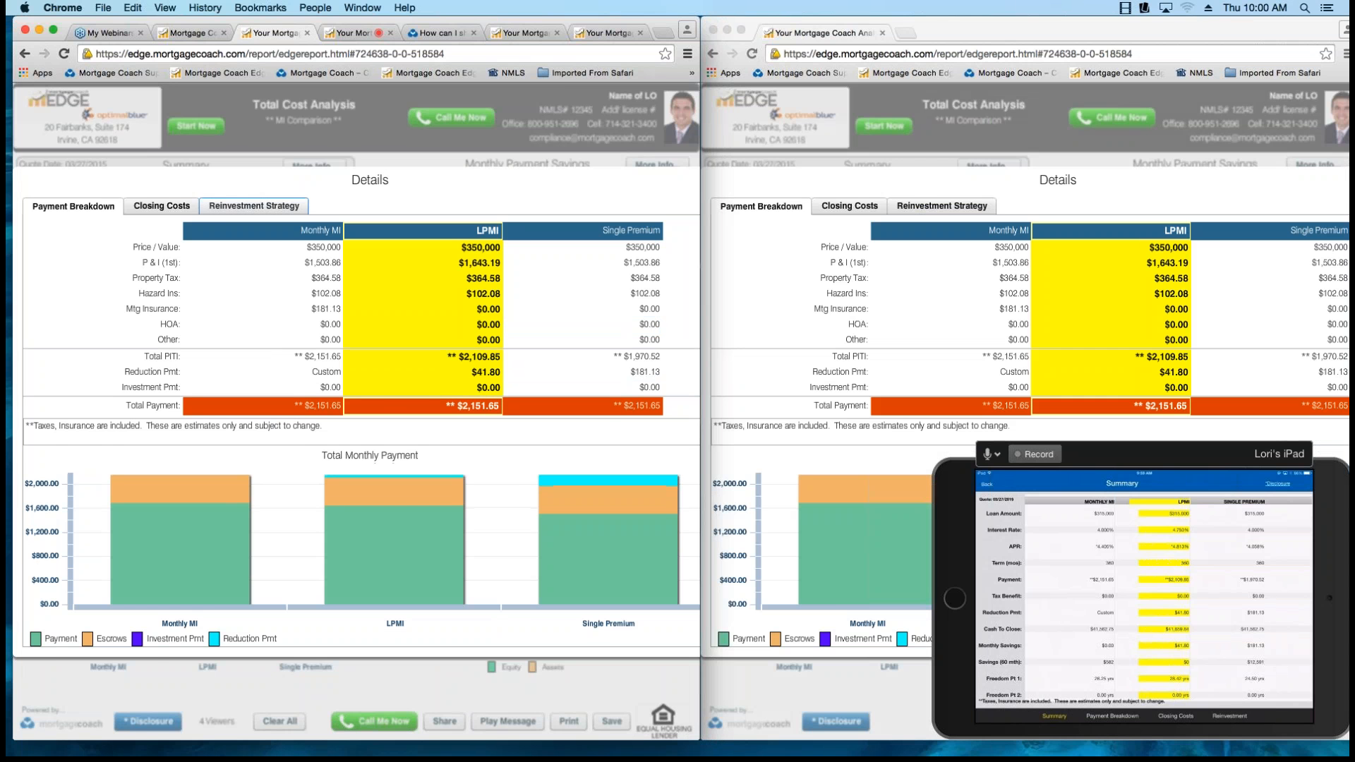
pyautogui.click(254, 206)
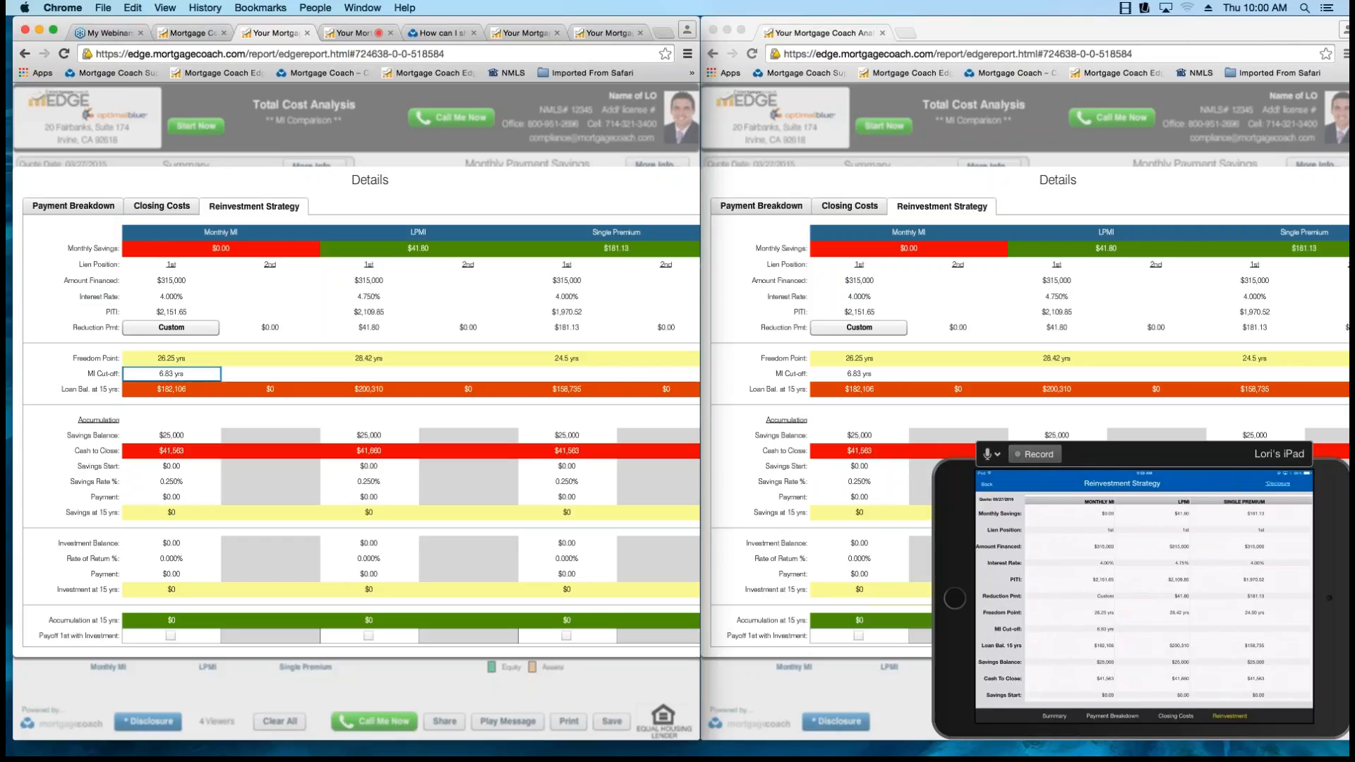
pyautogui.doubleClick(86, 327)
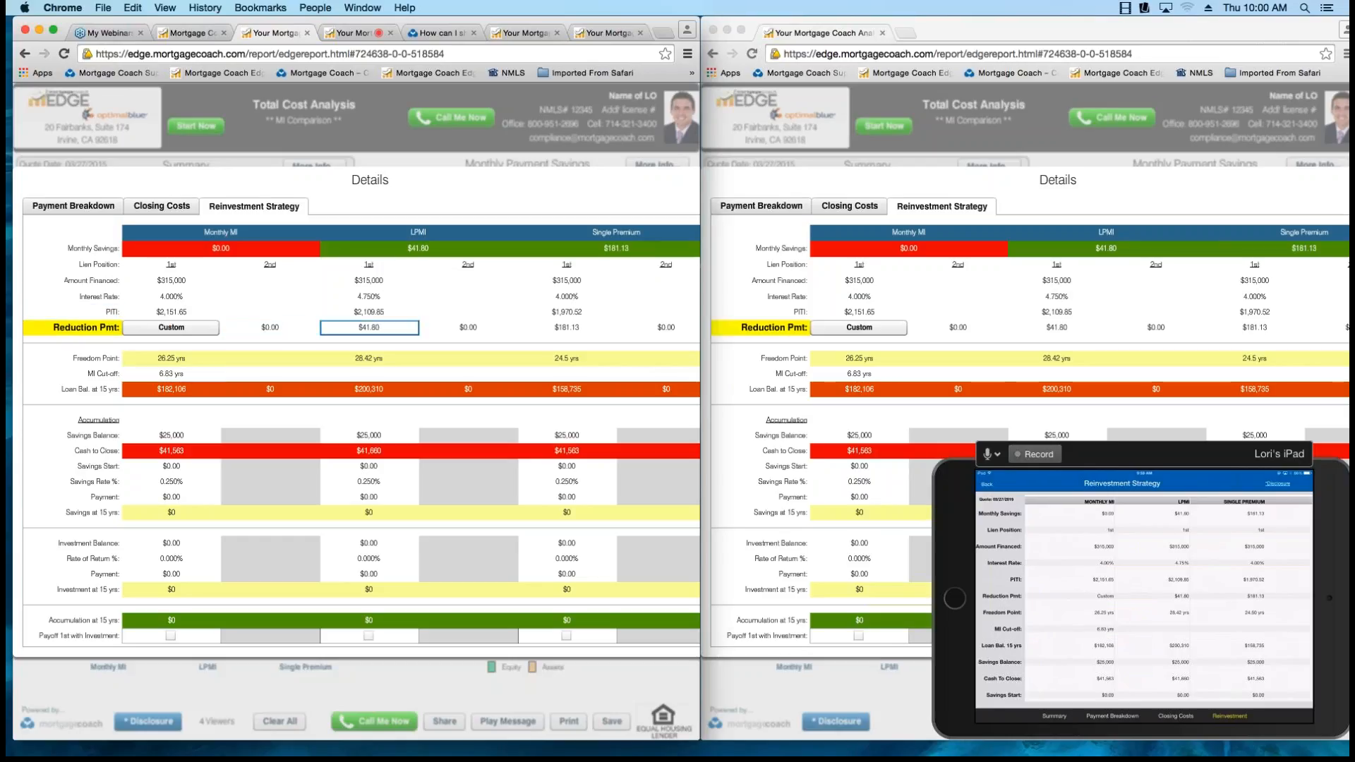
pyautogui.doubleClick(359, 327)
pyautogui.doubleClick(567, 328)
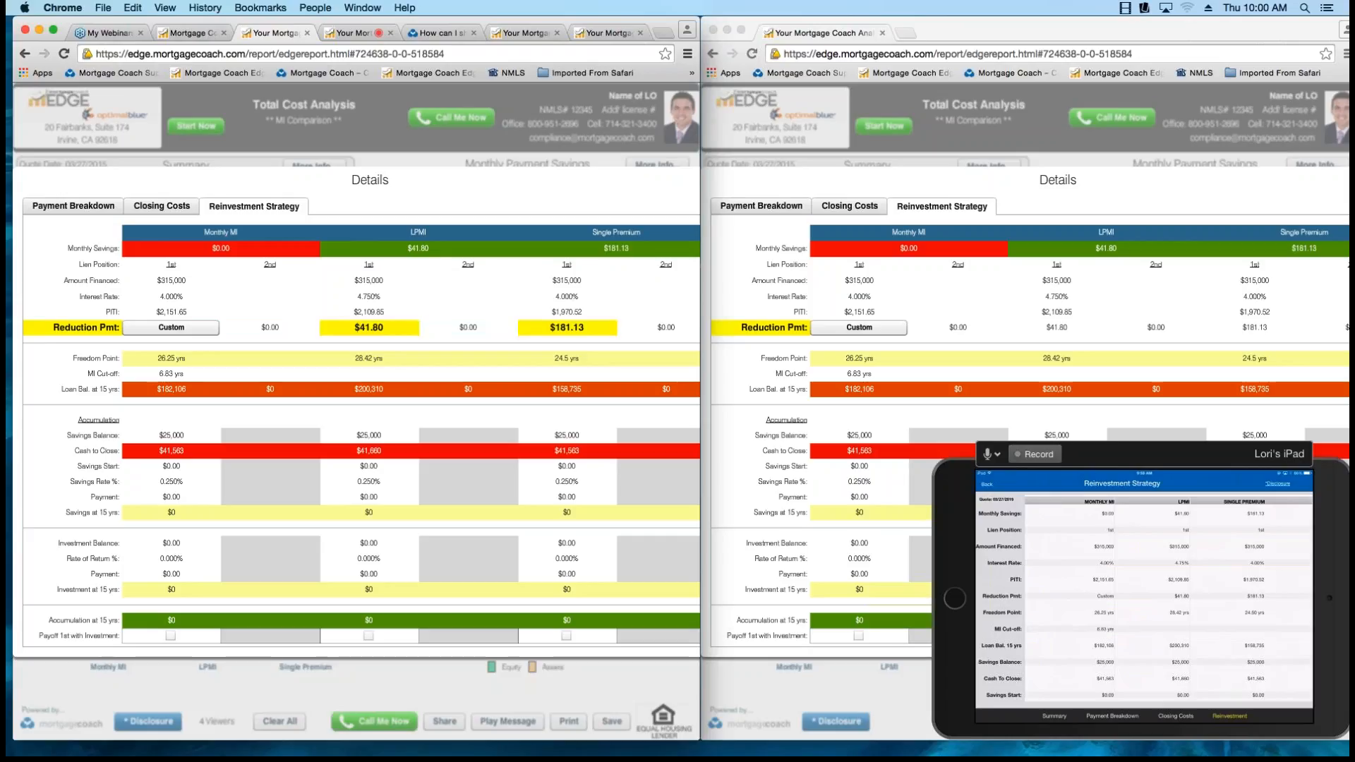
pyautogui.click(369, 327)
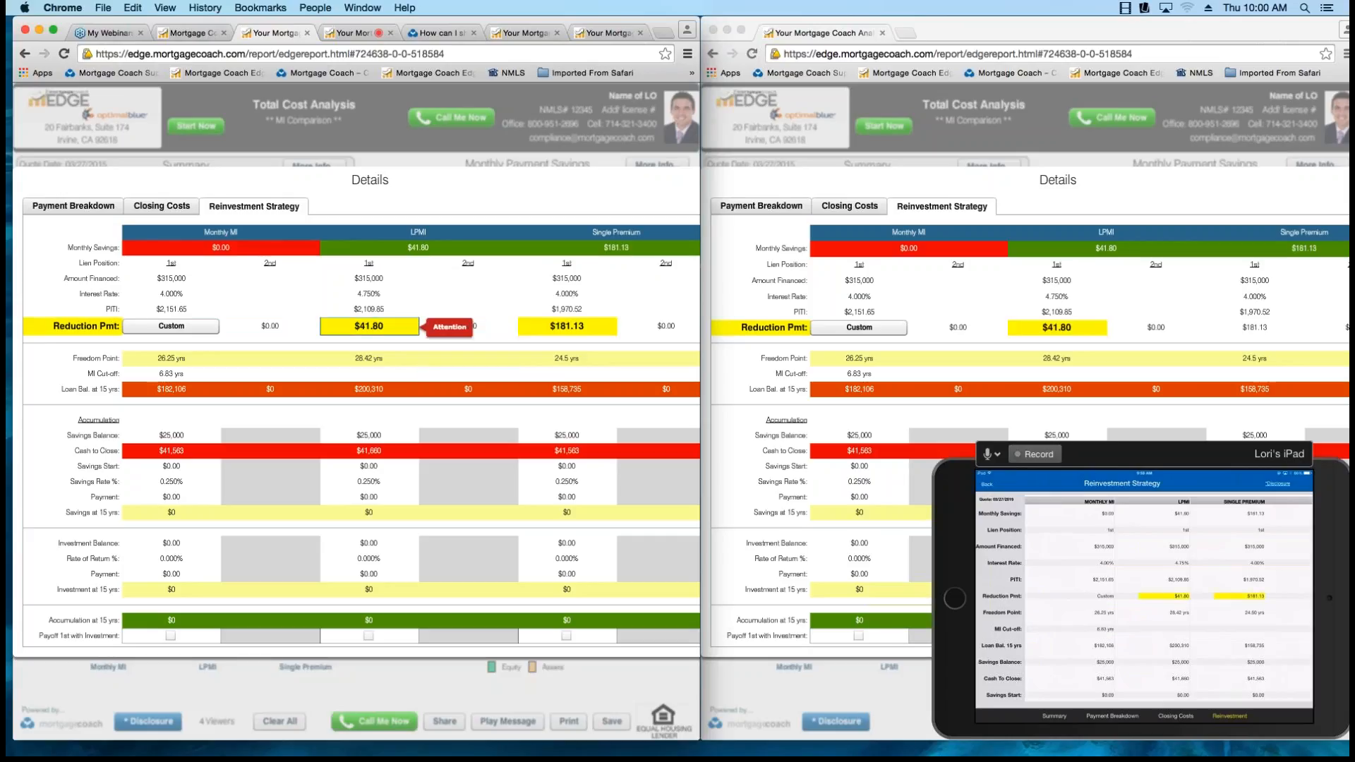
# Highlight the Freedom Point values of all three loan options, and show the Monthly MI option's custom Reduction Payment Schedule.
pyautogui.doubleClick(567, 359)
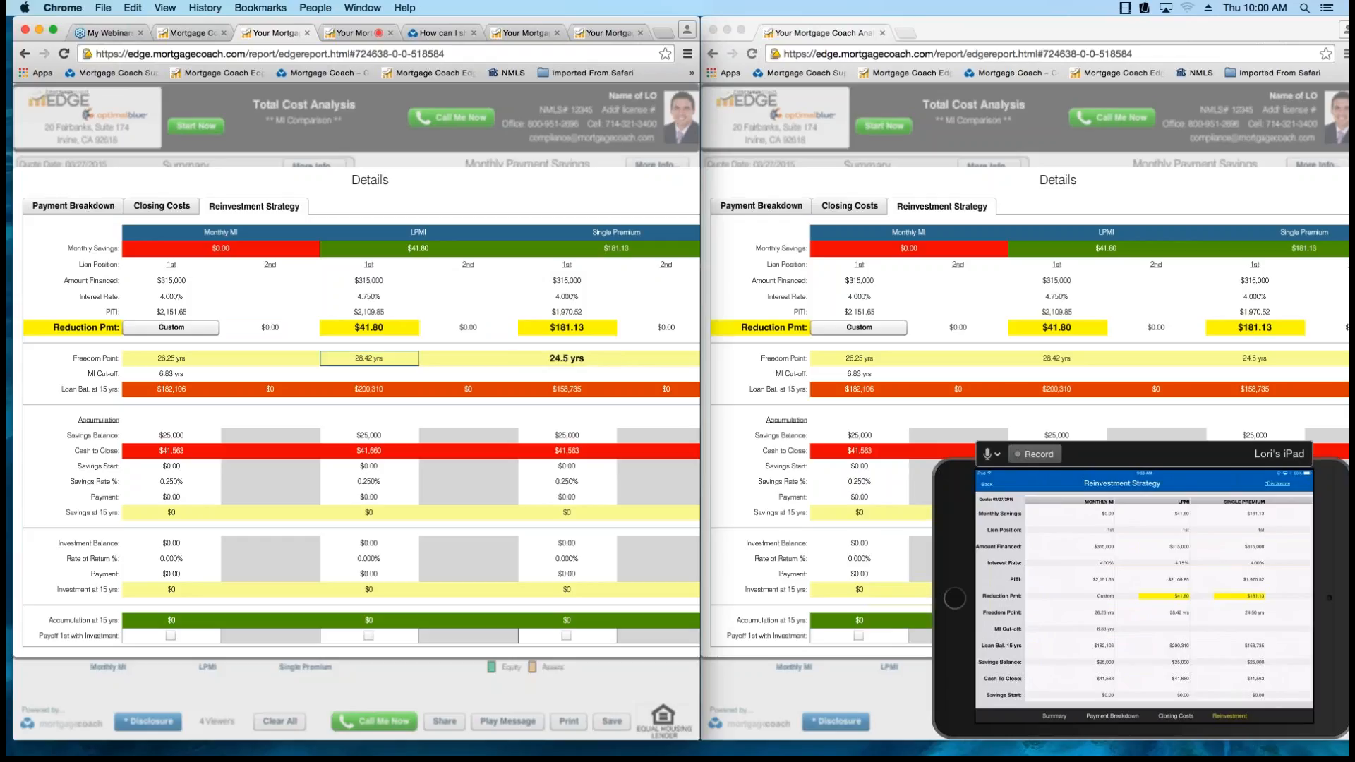
pyautogui.doubleClick(368, 358)
pyautogui.doubleClick(171, 358)
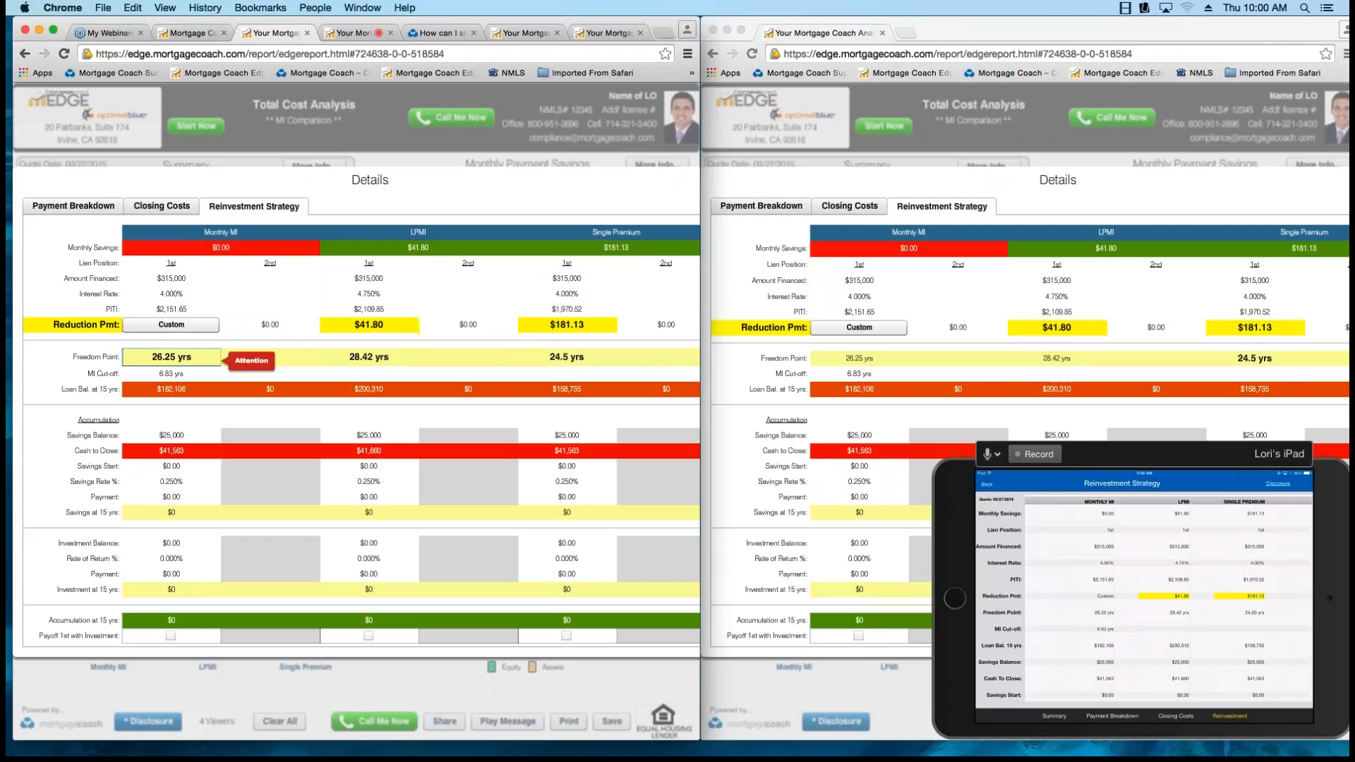
pyautogui.click(170, 324)
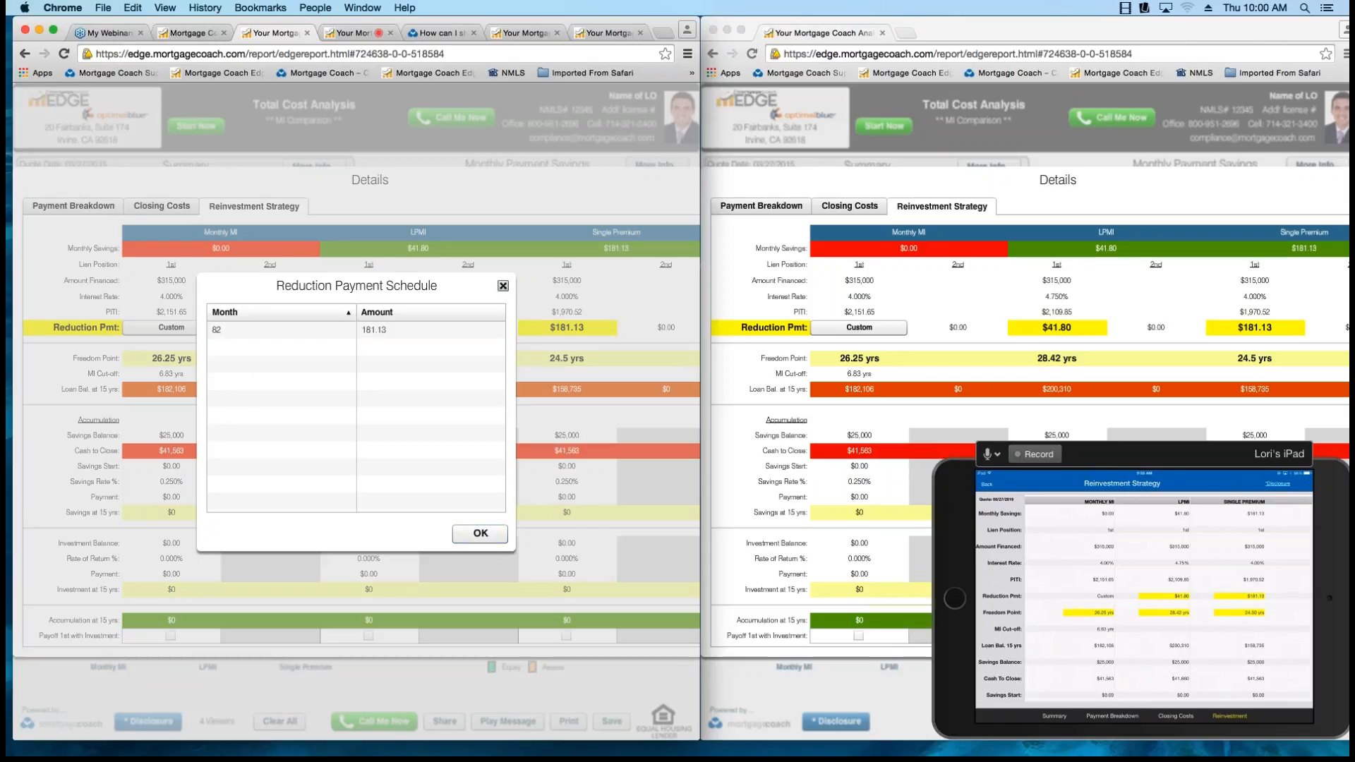
pyautogui.click(502, 286)
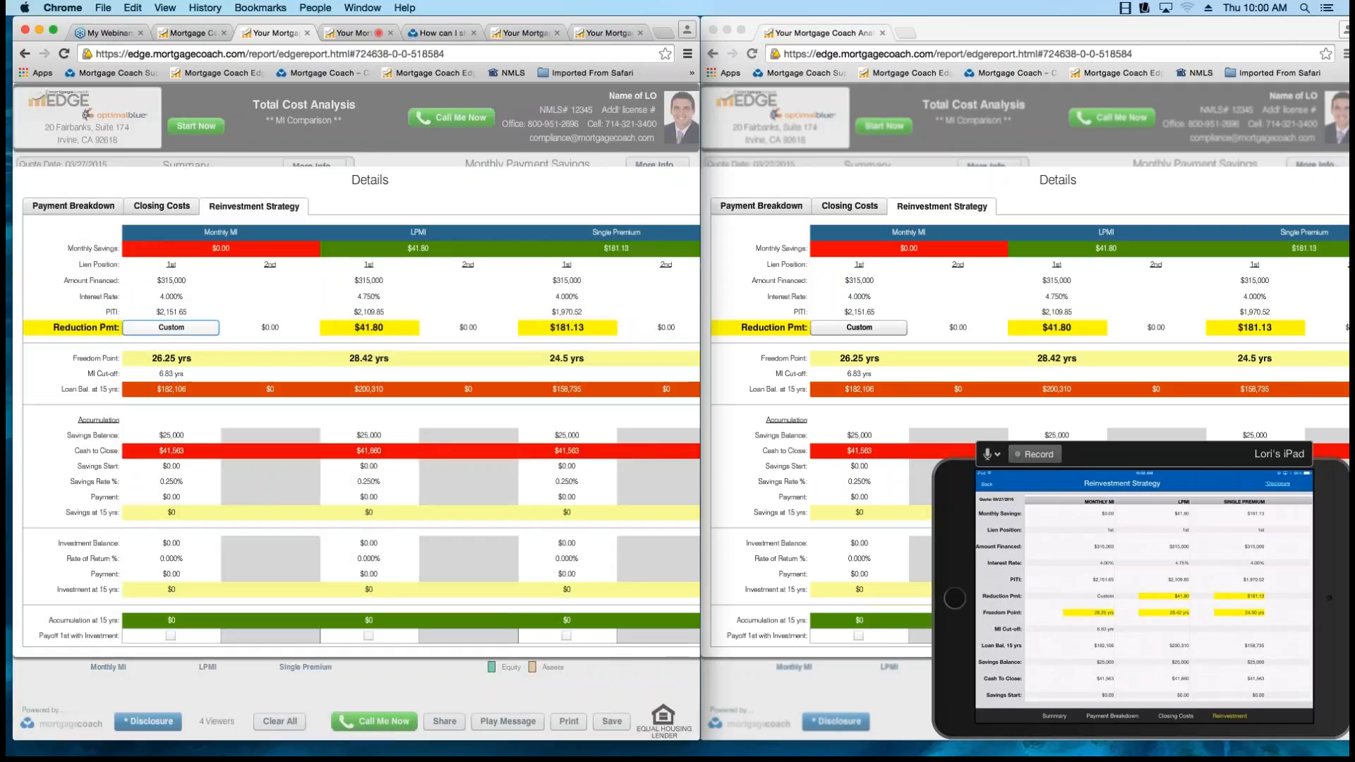
# Show the LPMI fee detail from Closing Costs with the Processing Fee row selected, and return to the main report.
pyautogui.click(162, 206)
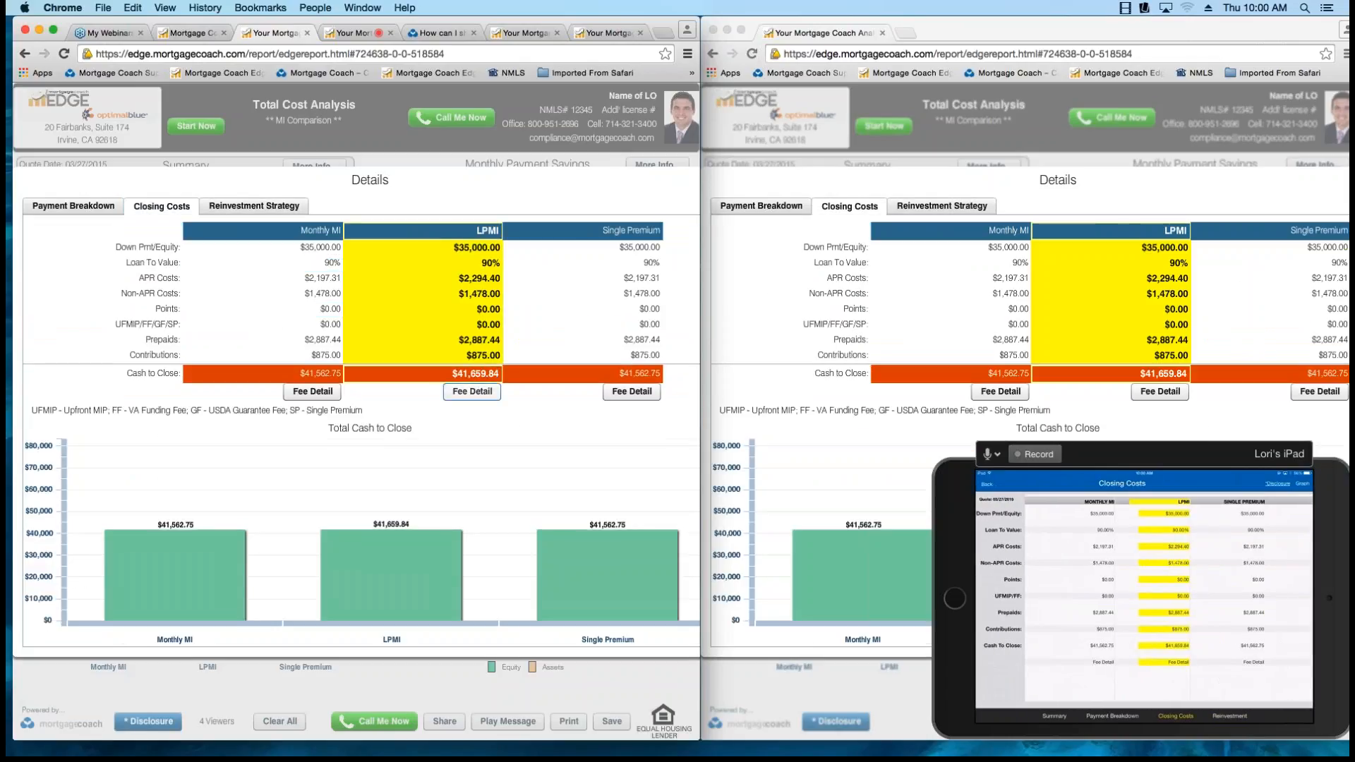
pyautogui.click(472, 391)
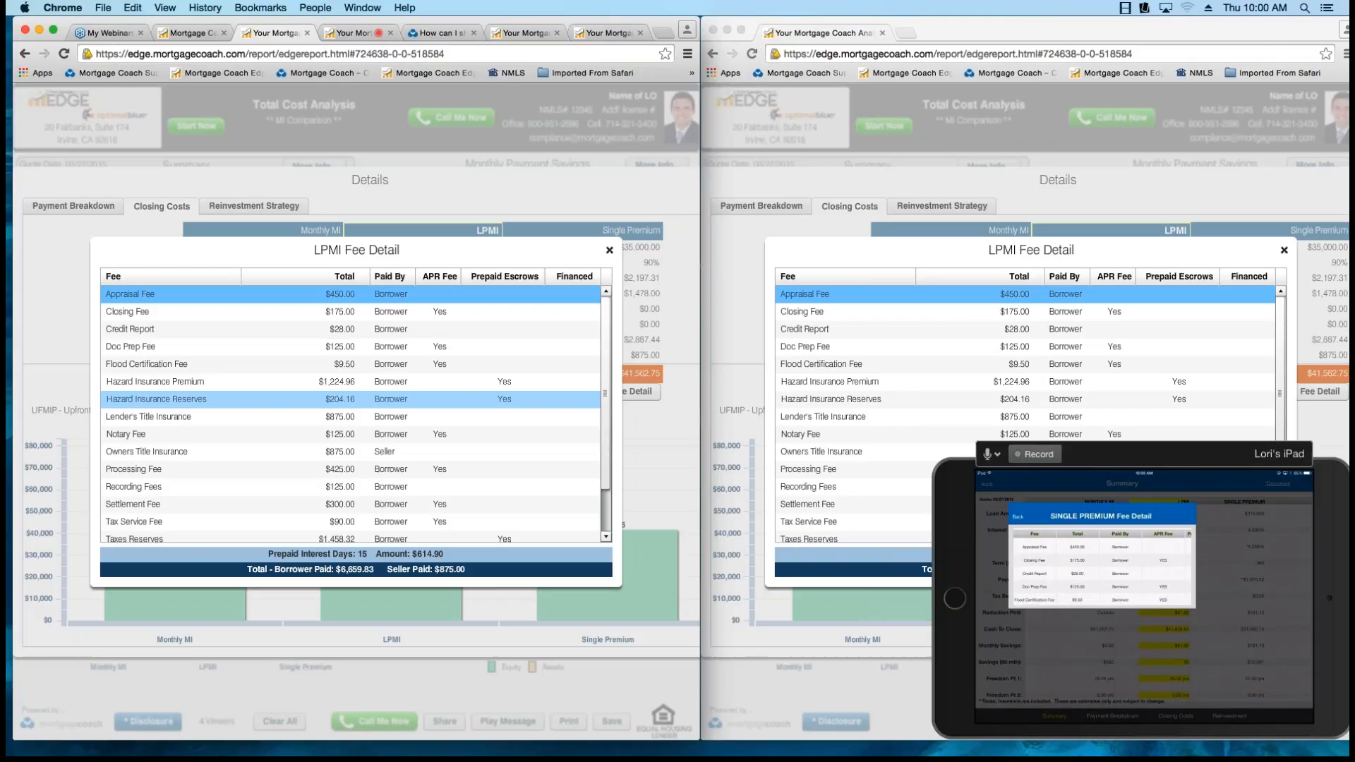
pyautogui.click(350, 469)
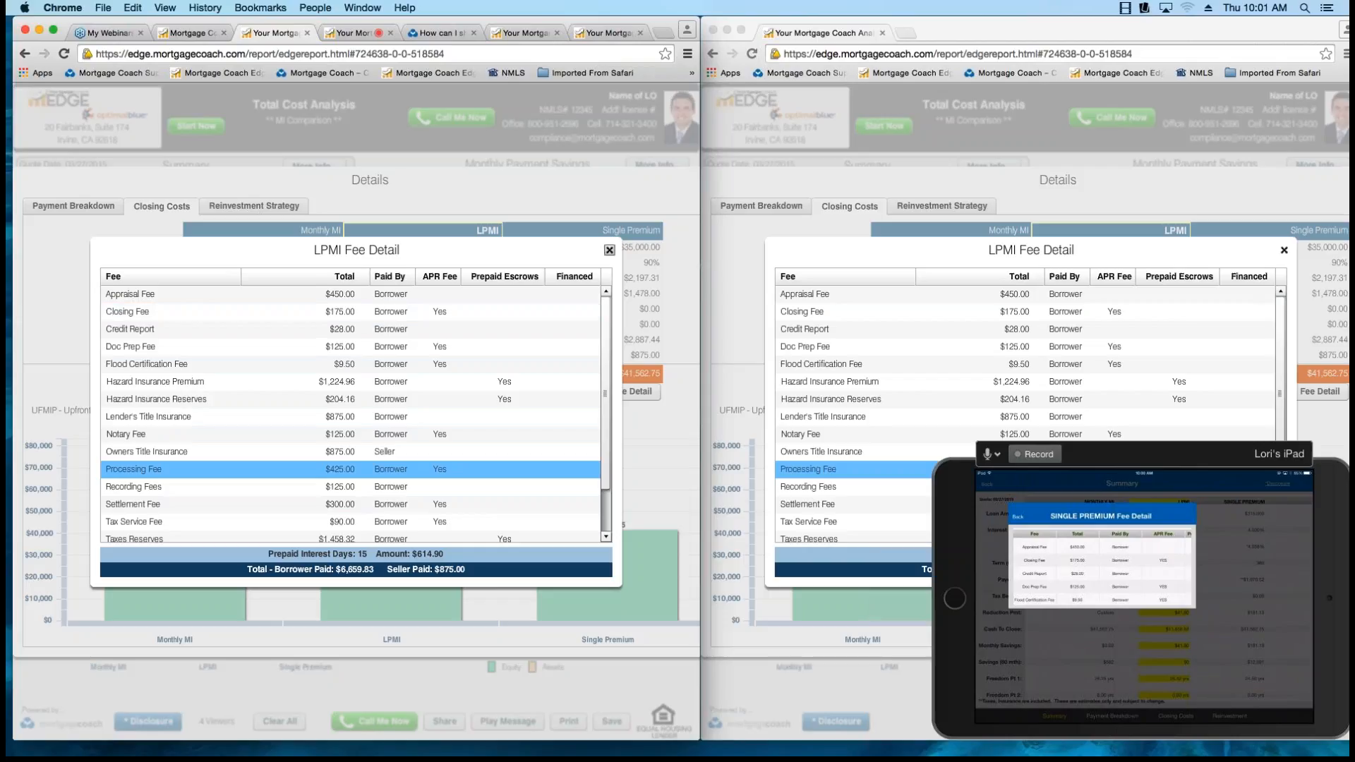
pyautogui.click(609, 249)
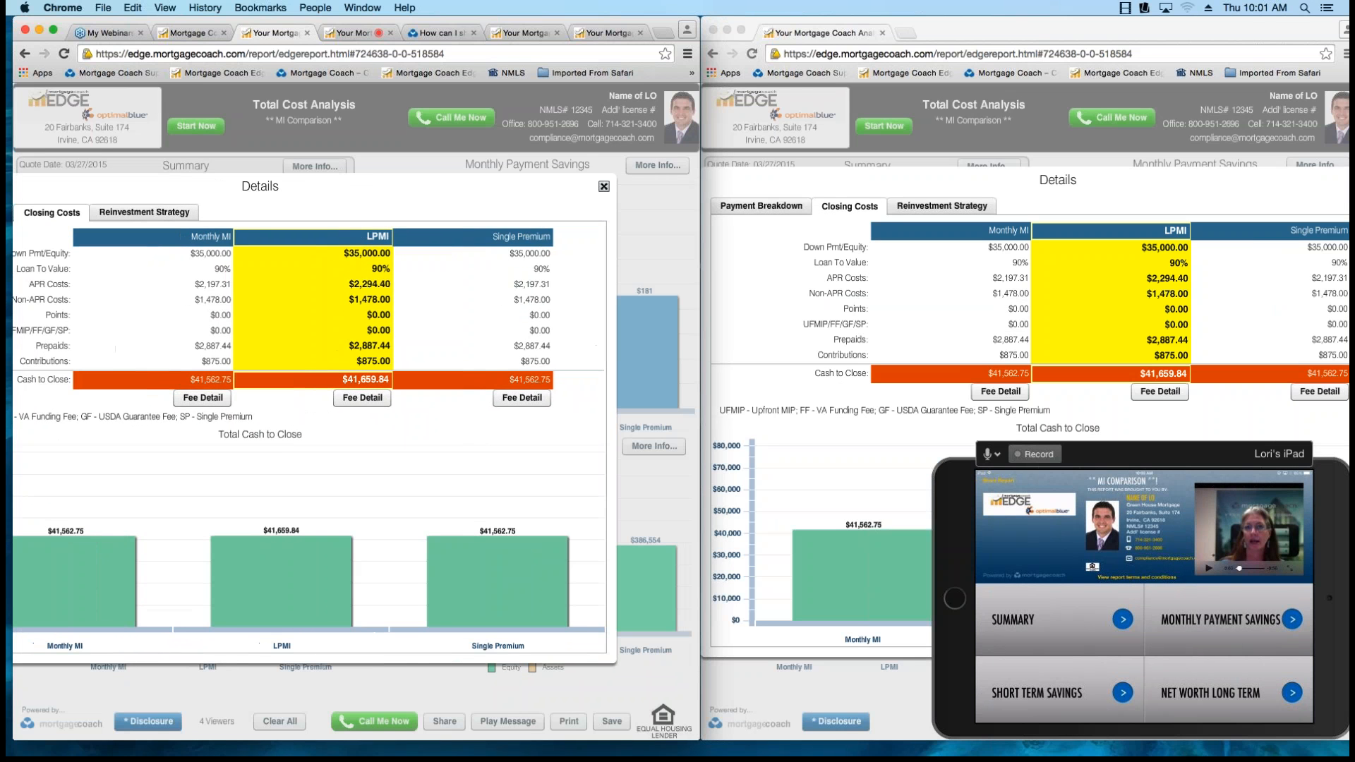
pyautogui.click(604, 186)
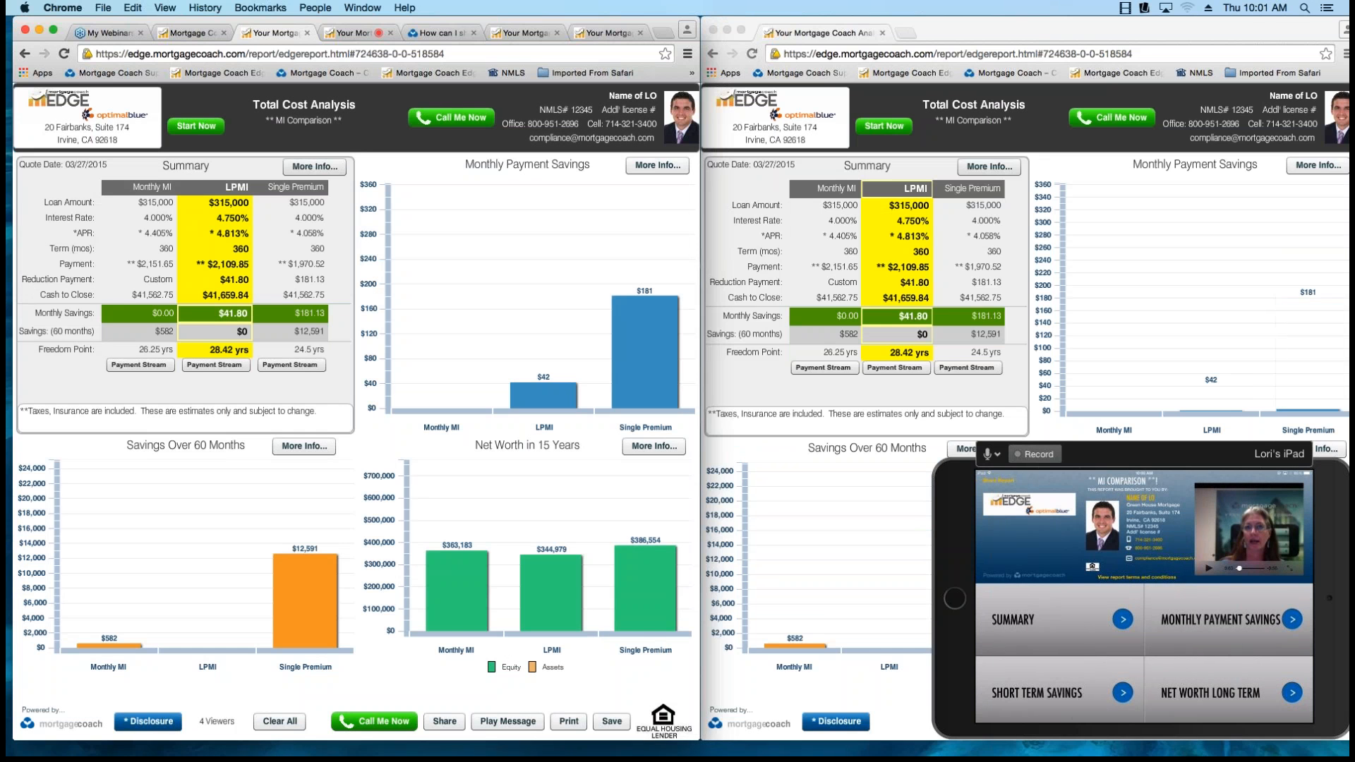
# Enlarge the iPad mirror, and start Live Reporting of the ** MI Comparison ** client's Total Cost Analysis in the iPad app.
pyautogui.moveTo(935, 460); pyautogui.dragTo(278, 33)
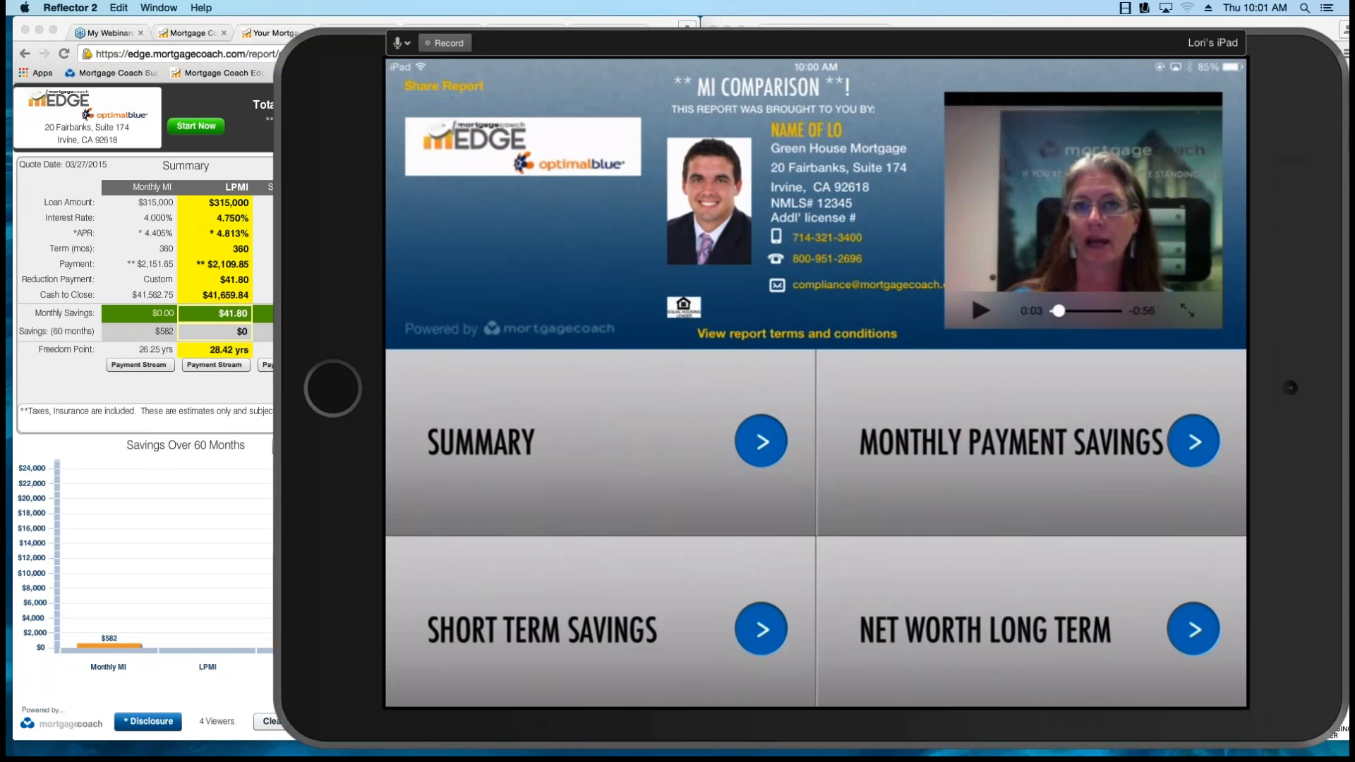
pyautogui.moveTo(369, 58); pyautogui.dragTo(202, 87)
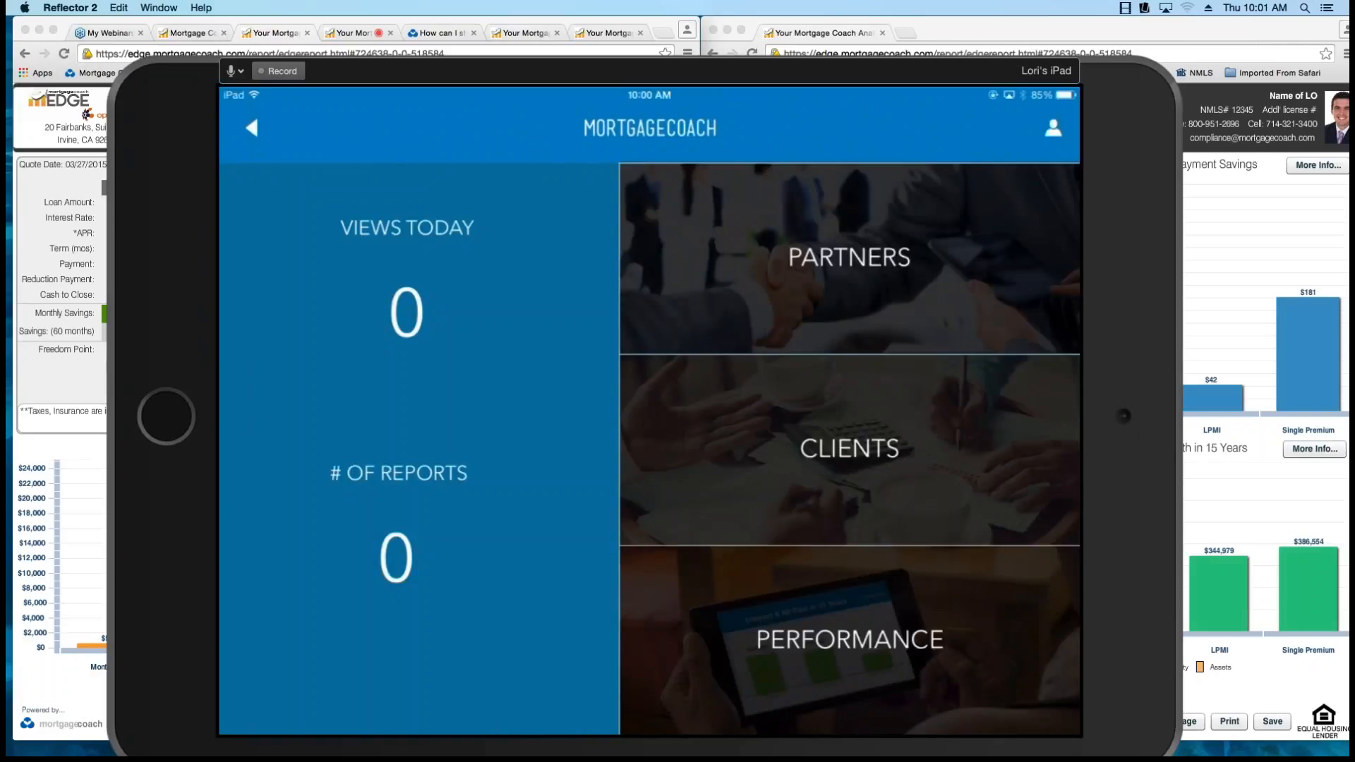
pyautogui.click(849, 449)
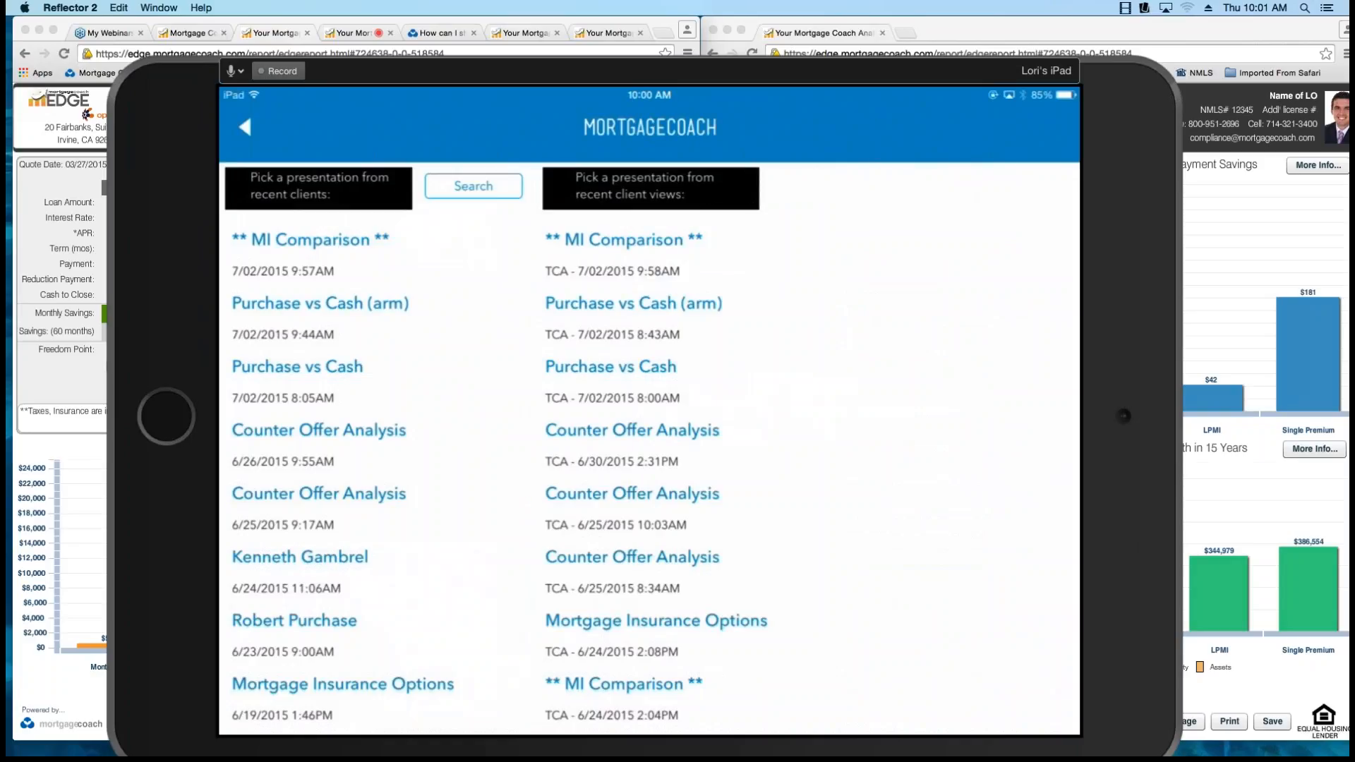
pyautogui.click(310, 240)
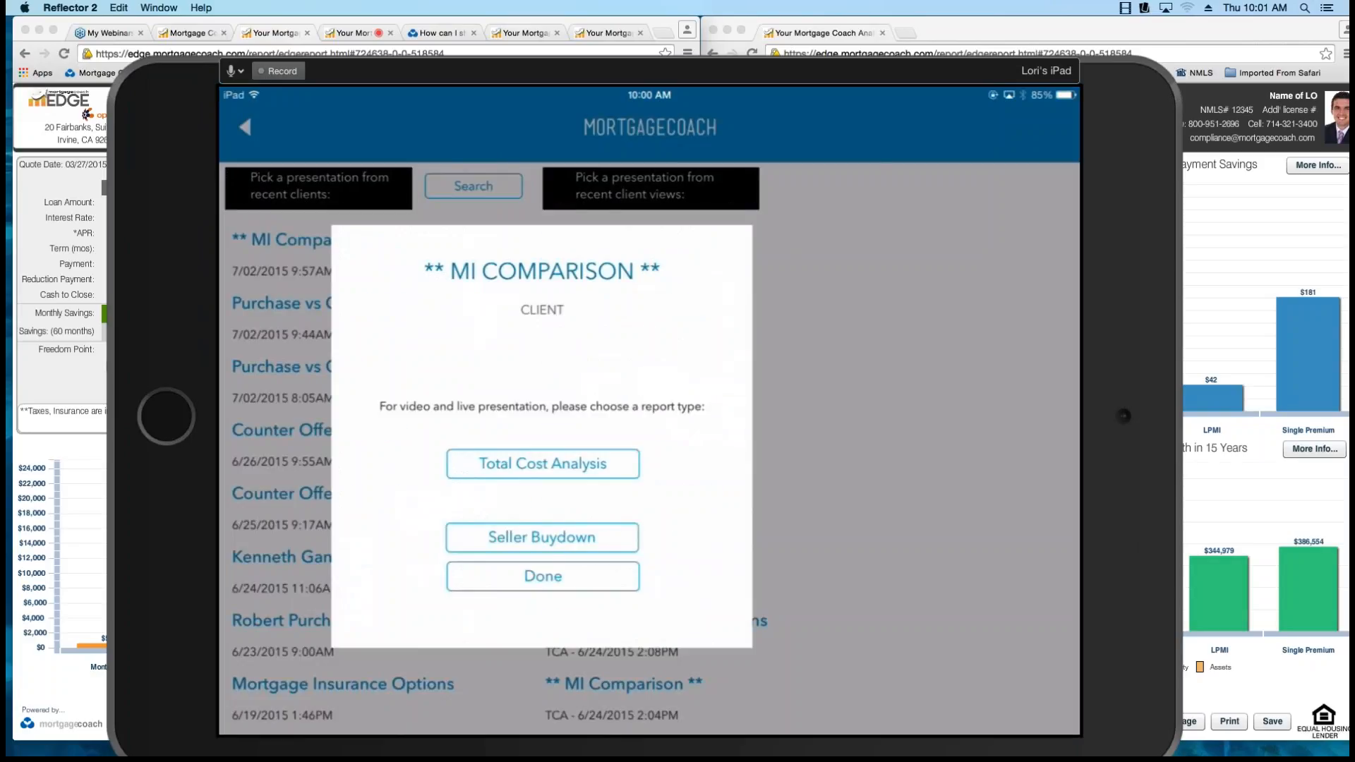
pyautogui.click(542, 464)
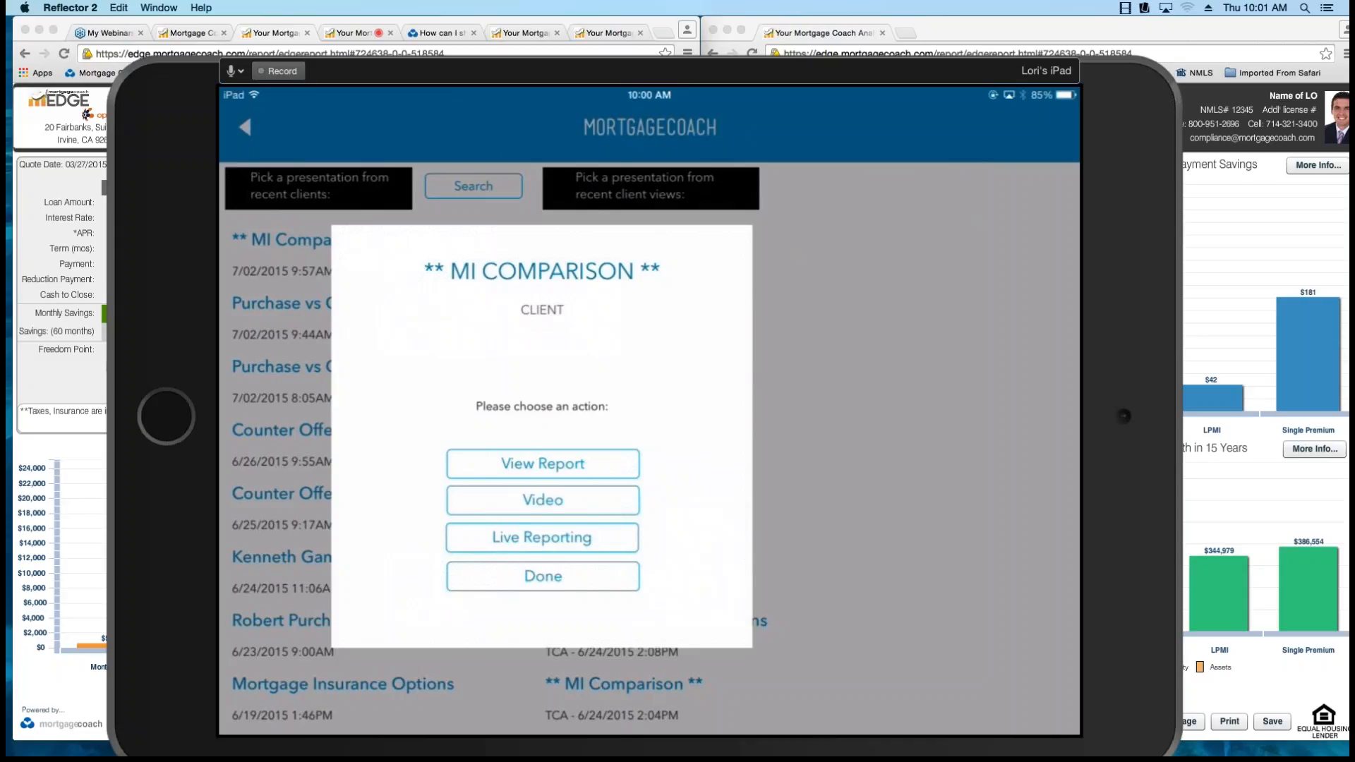
pyautogui.click(542, 537)
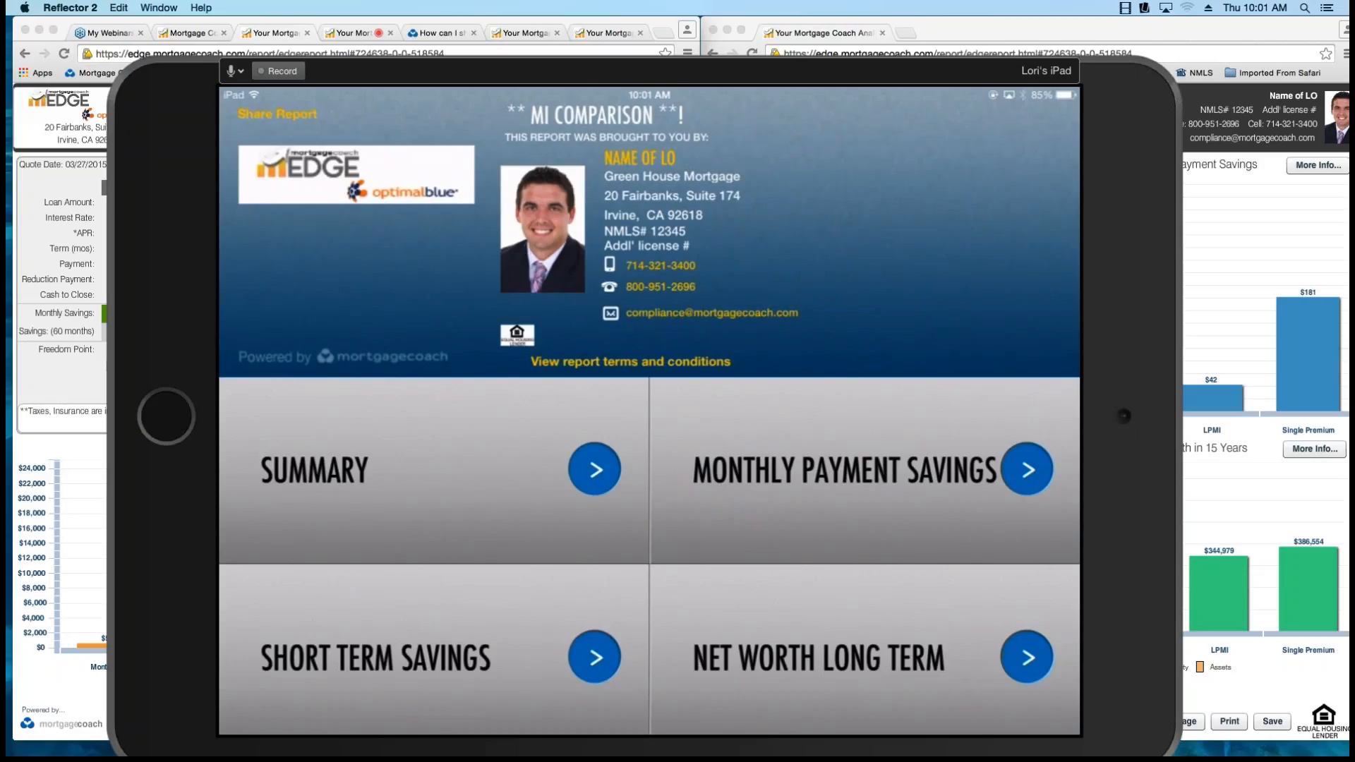
# Present Closing Costs and Payment Breakdown from the iPad app, with the mirror moved clear of the client's report.
pyautogui.click(434, 470)
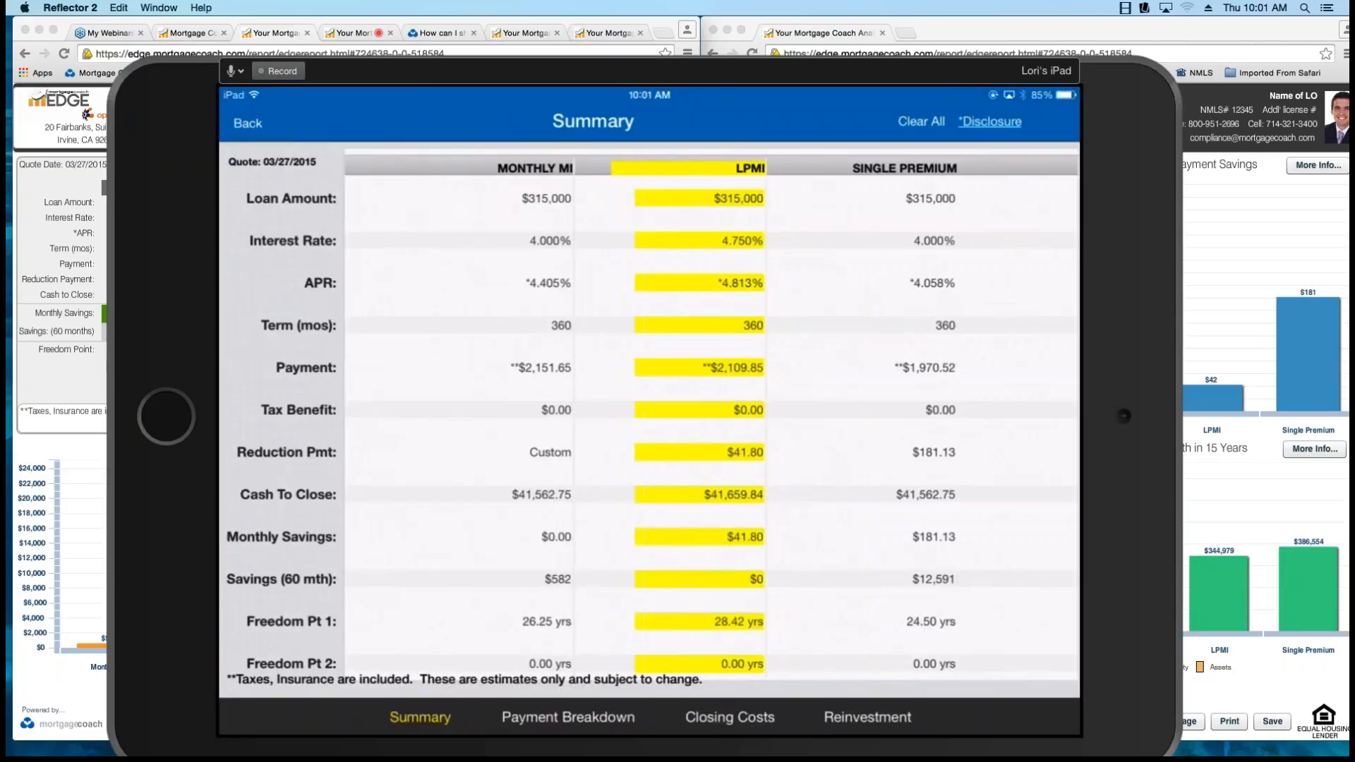
pyautogui.click(729, 718)
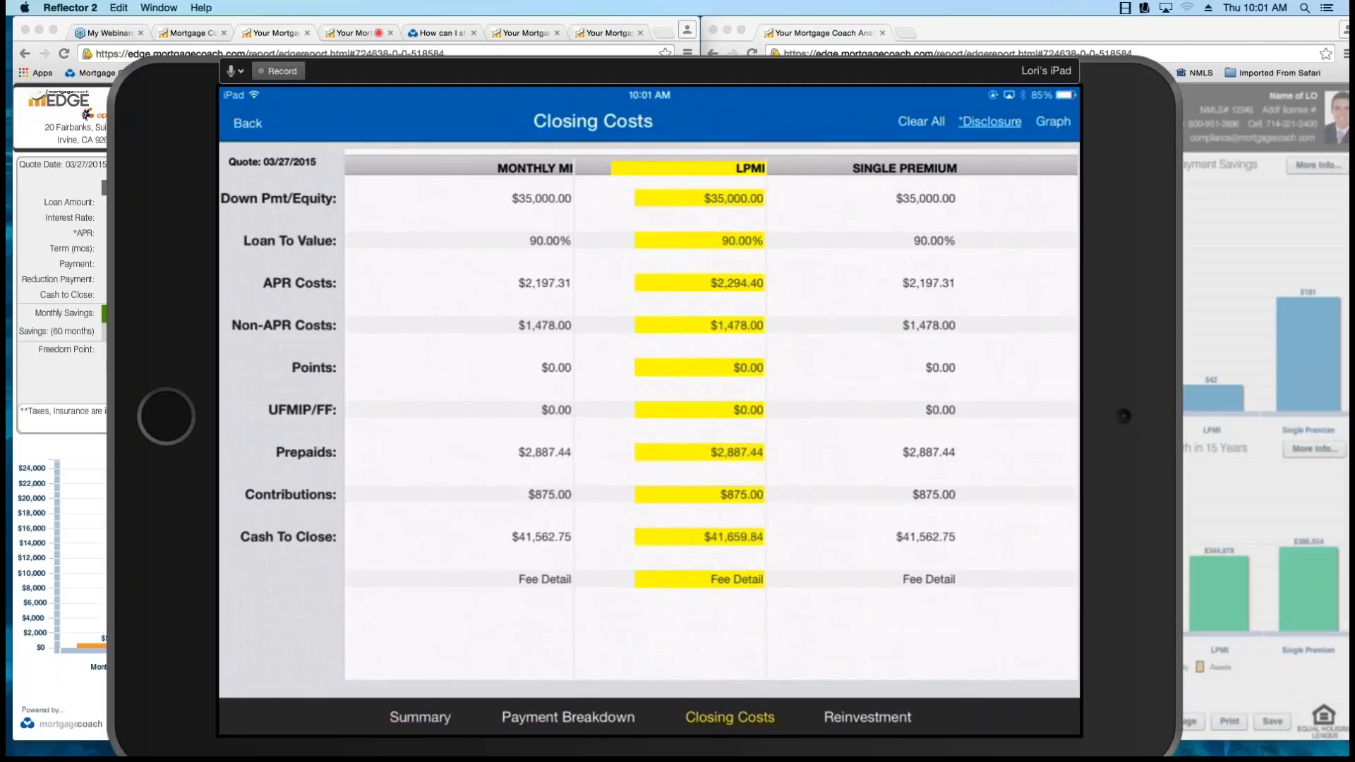
pyautogui.moveTo(650, 71); pyautogui.dragTo(171, 62)
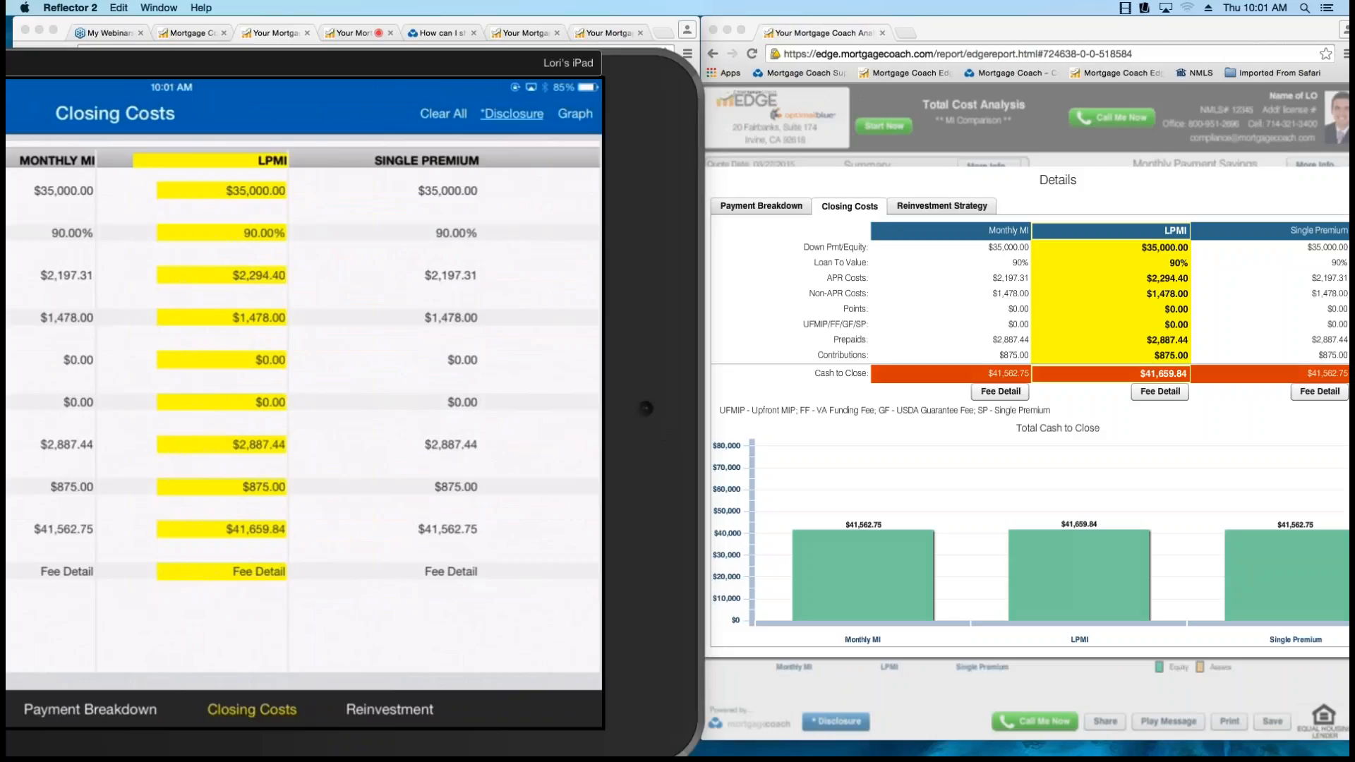
pyautogui.click(91, 709)
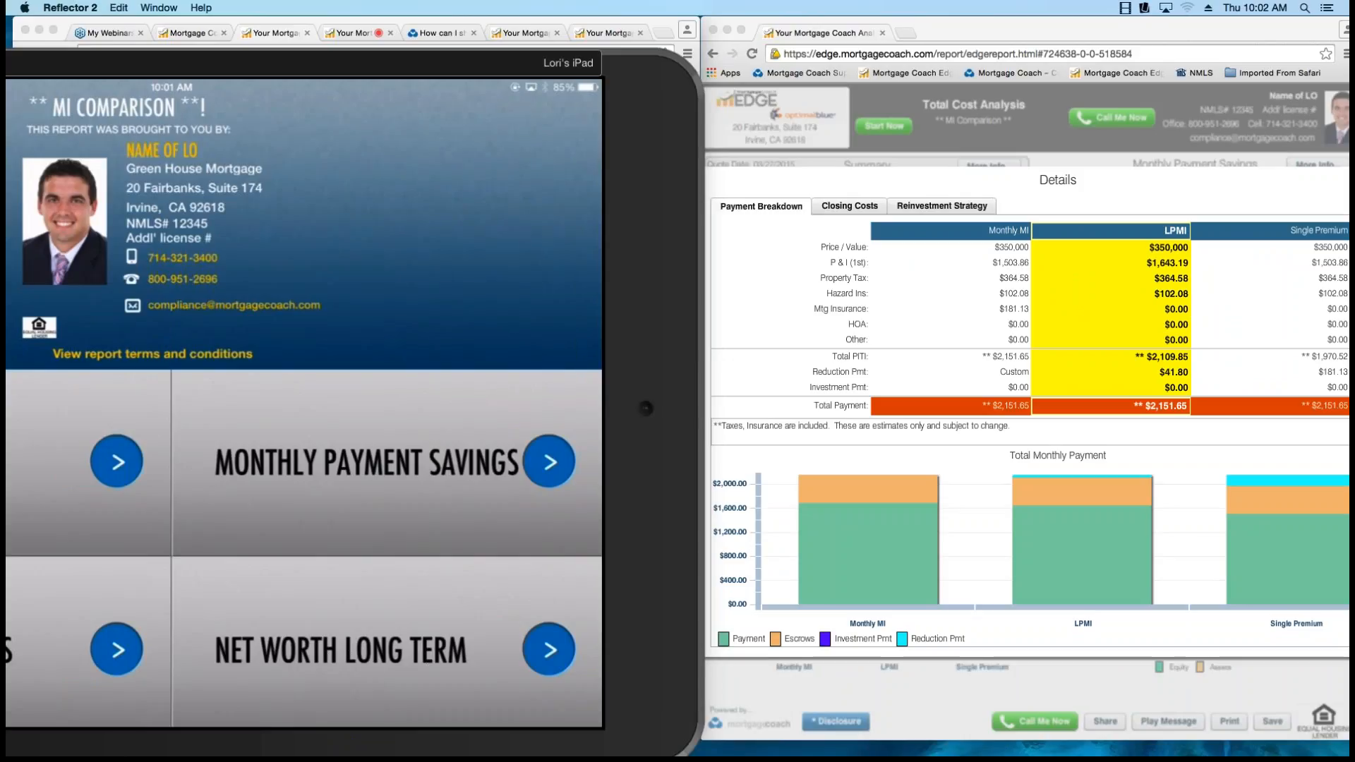
# Present Monthly Payment Savings from the iPad app, and close its details in the client's report.
pyautogui.press('Escape')
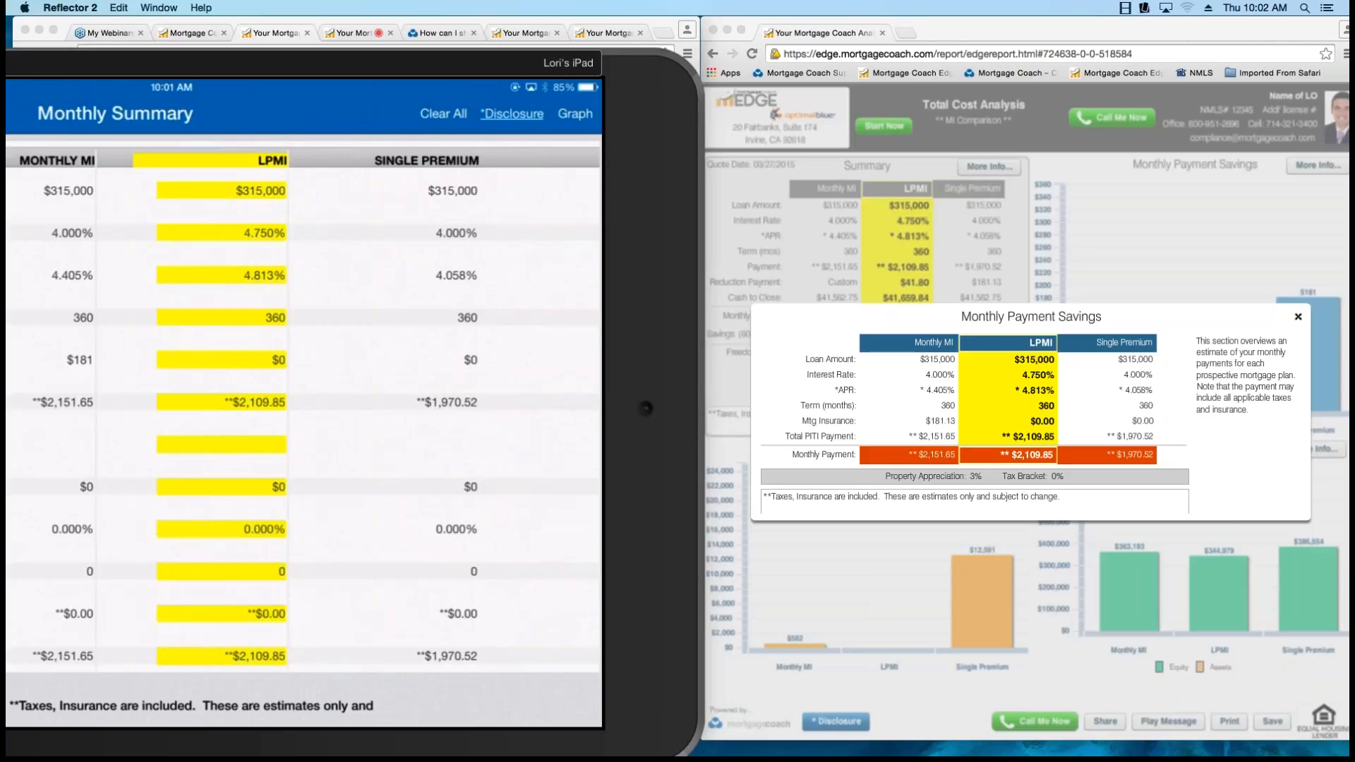
pyautogui.click(1297, 316)
pyautogui.click(1297, 316)
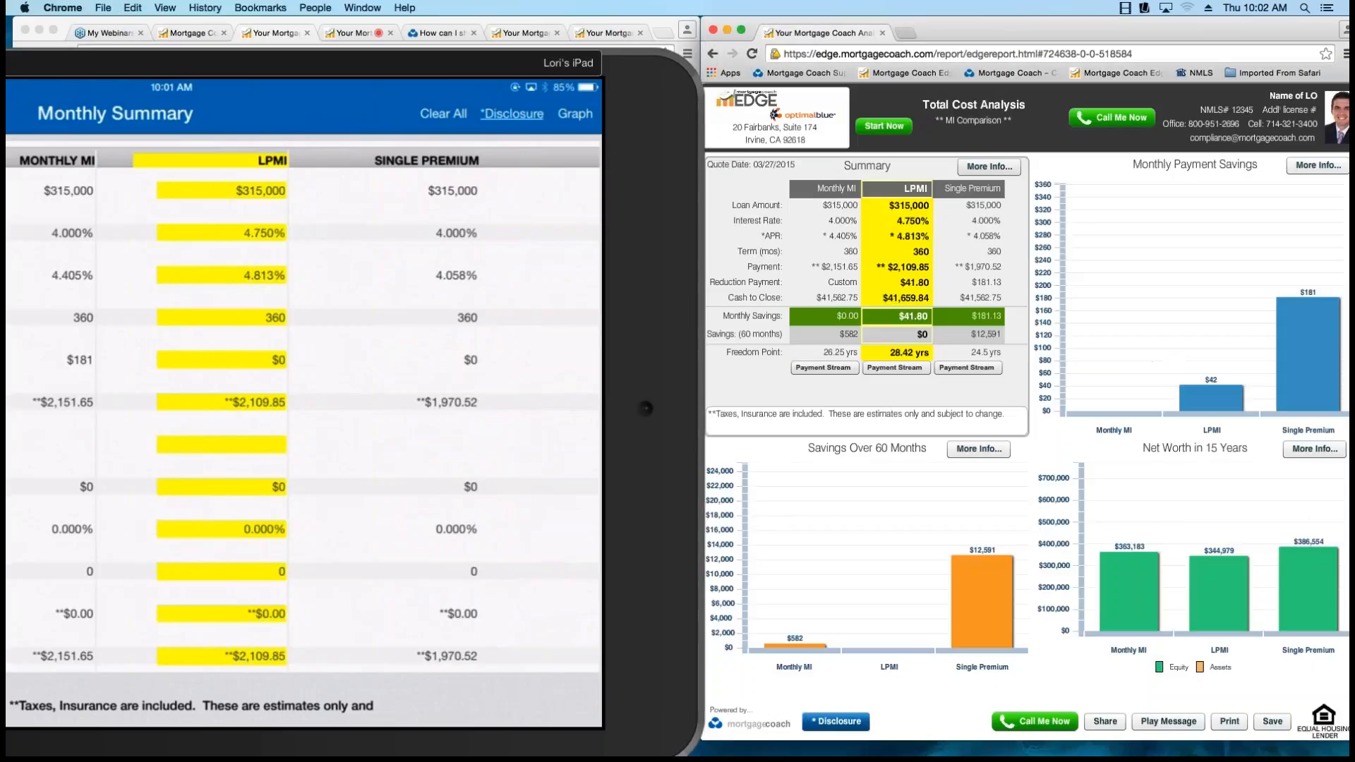
# Shrink the iPad mirror, and move it off both desktop reports.
pyautogui.moveTo(494, 63); pyautogui.dragTo(963, 65)
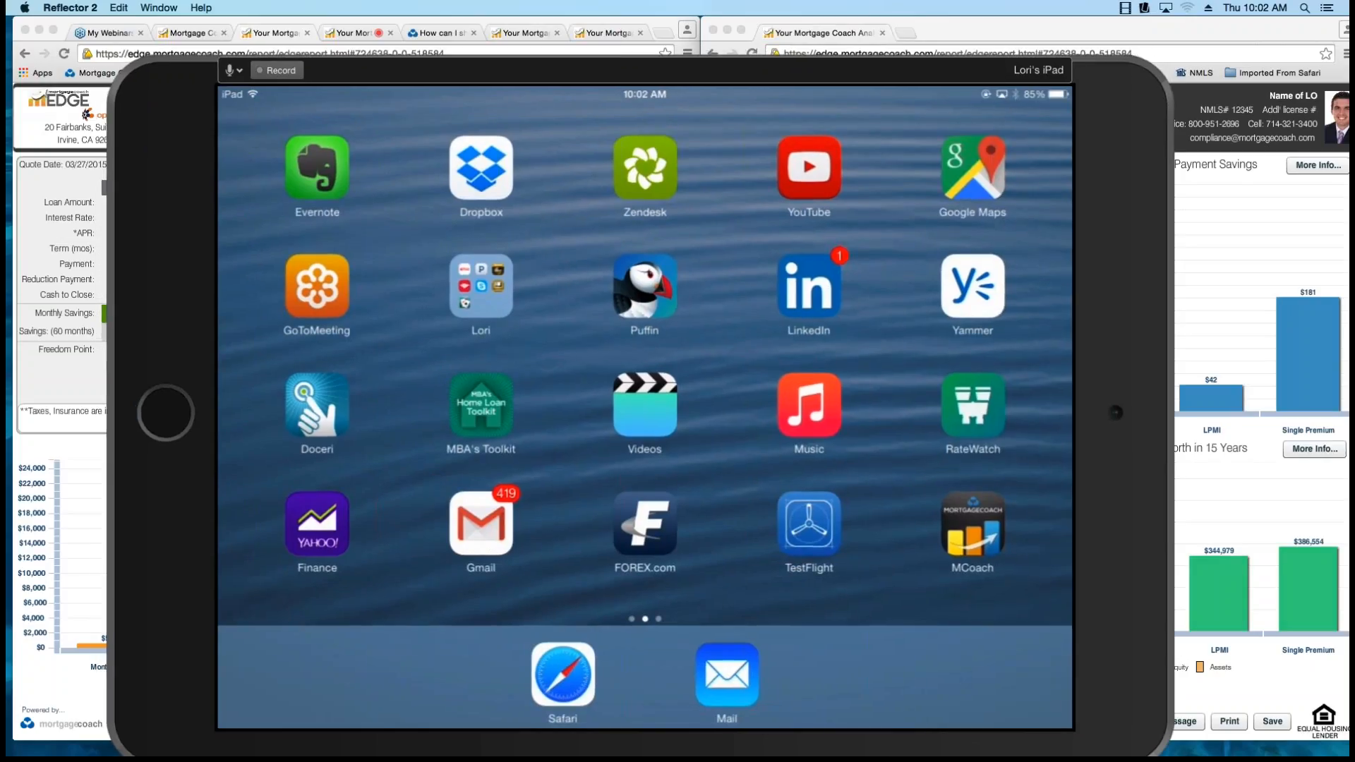
pyautogui.moveTo(108, 58); pyautogui.dragTo(444, 274)
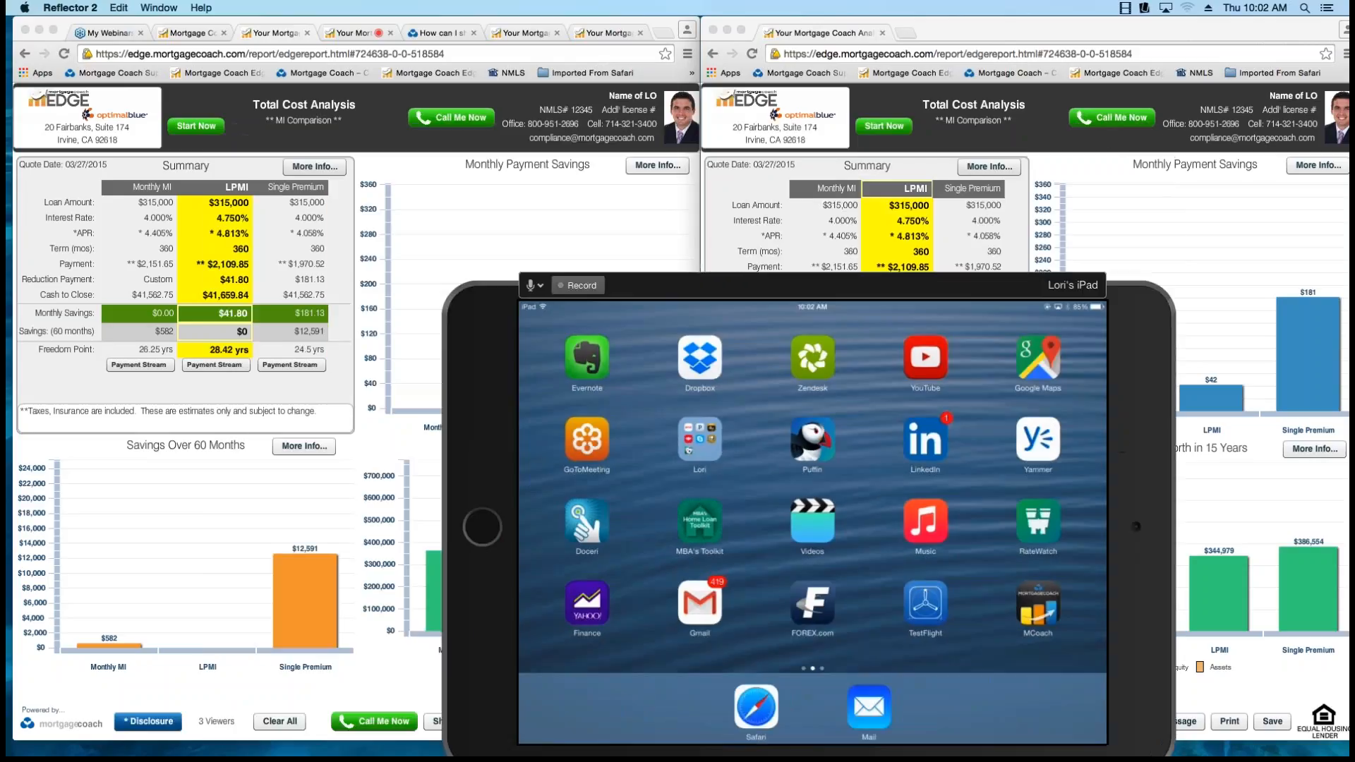
pyautogui.moveTo(811, 286); pyautogui.dragTo(1348, 297)
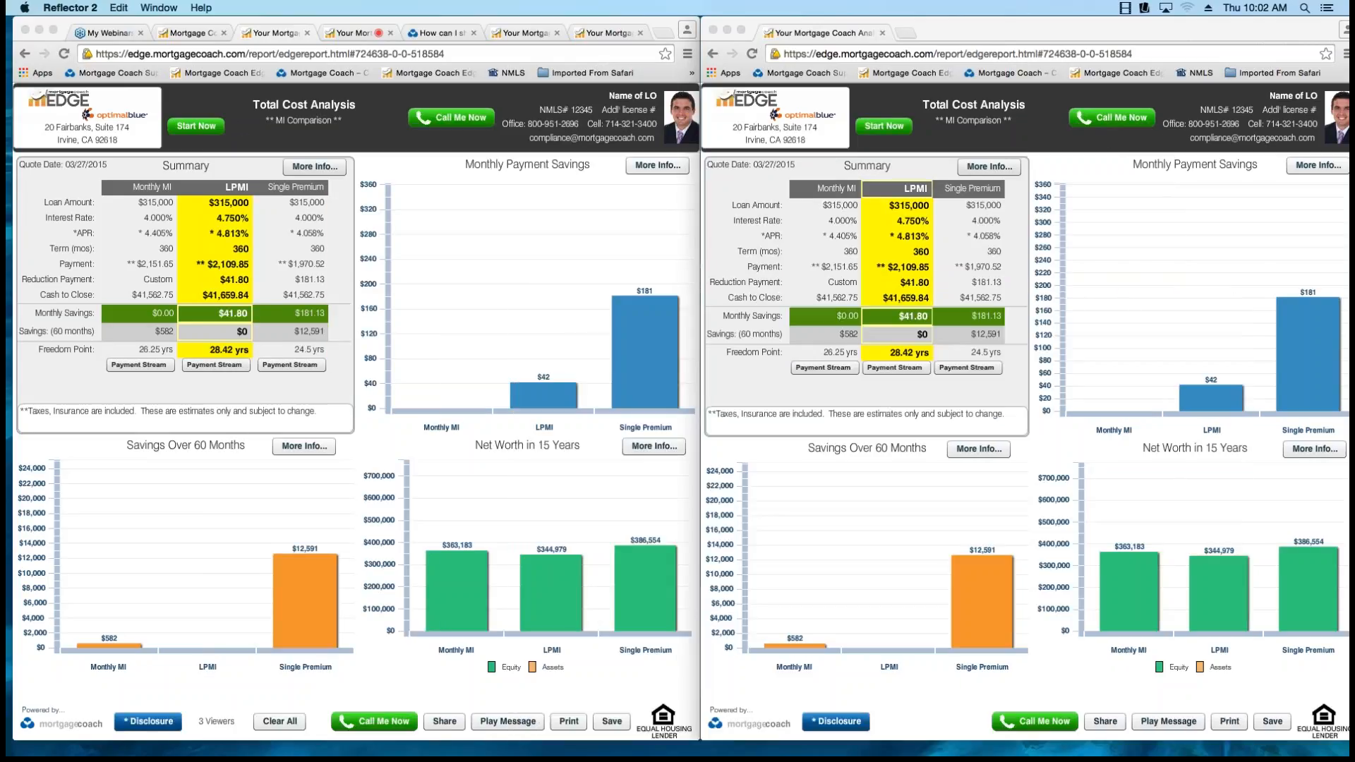